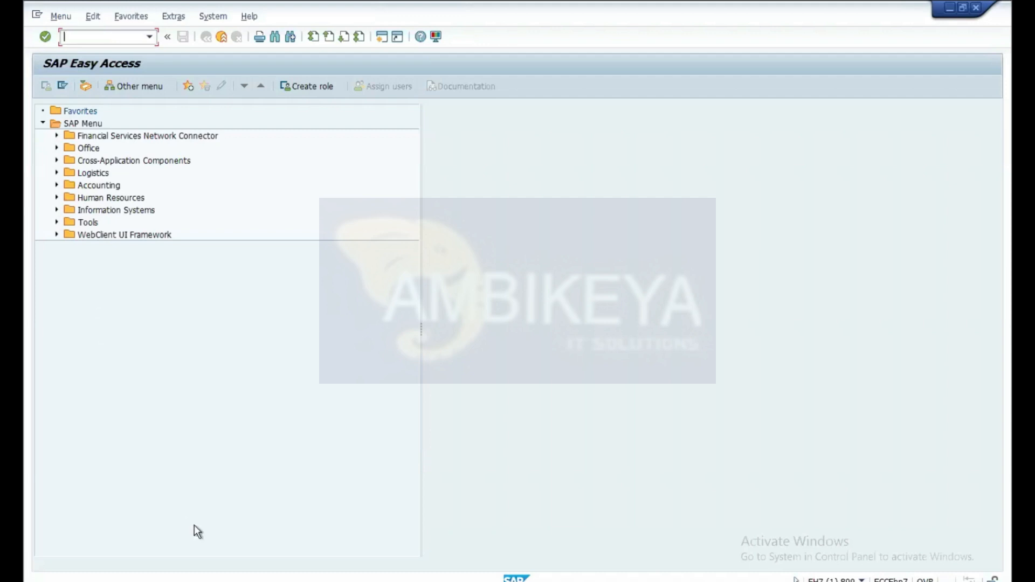
Step: Start transaction PA30 to maintain HR master data
mouse_move(24, 4)
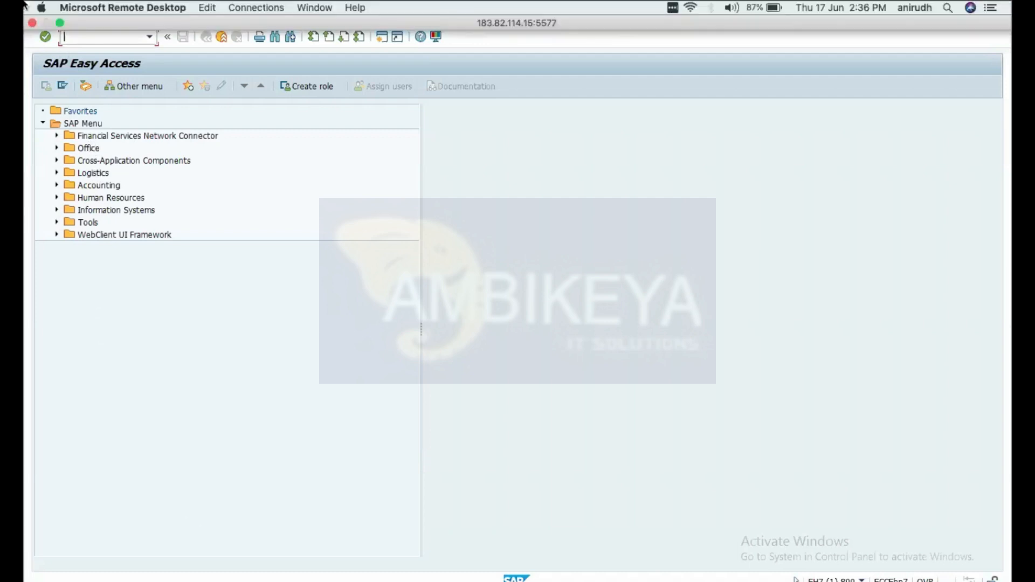
left_click(61, 23)
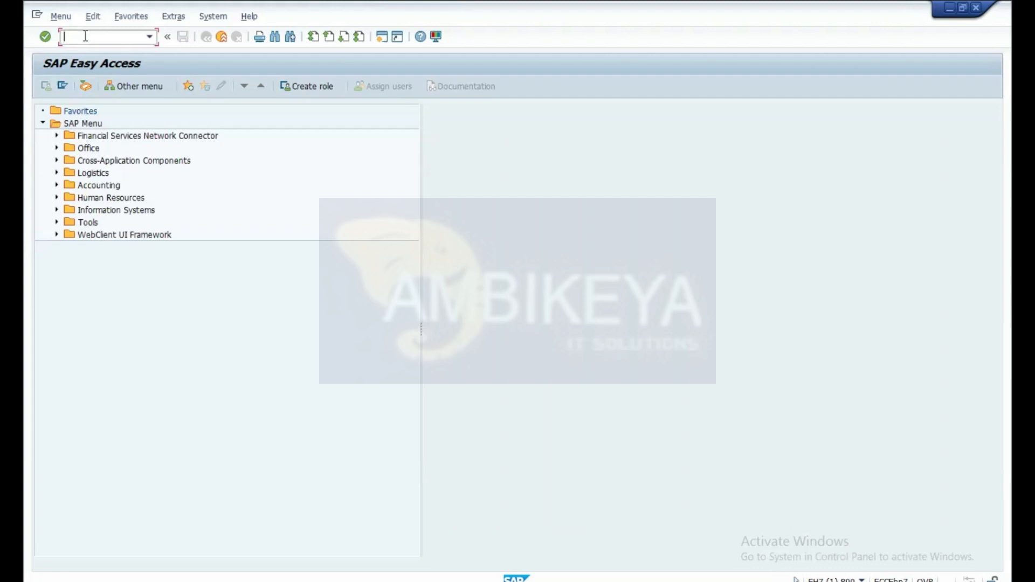
type("pa30")
key("Return")
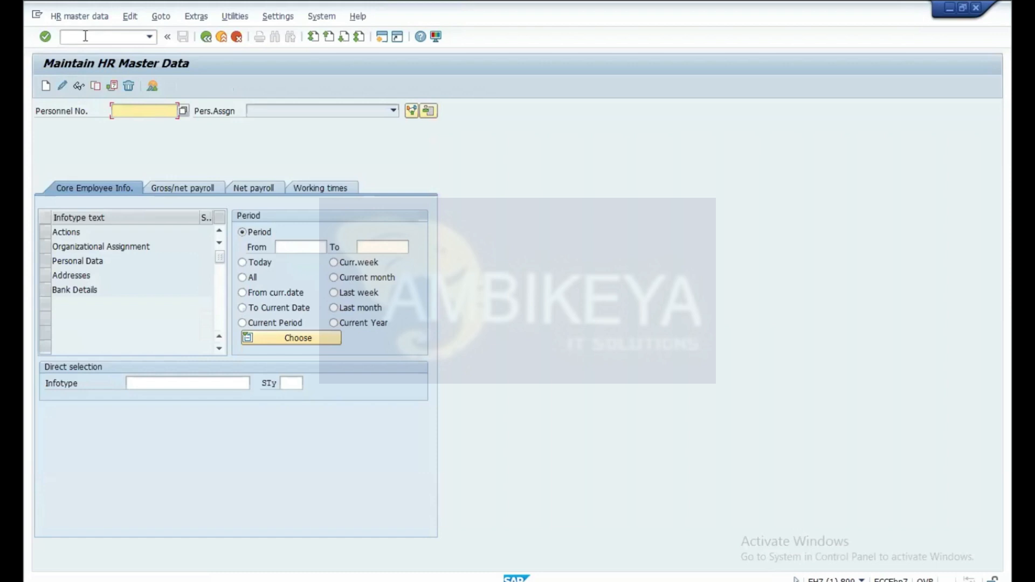
Step: Open the Features initial screen in a new session with /oPE03
left_click(115, 38)
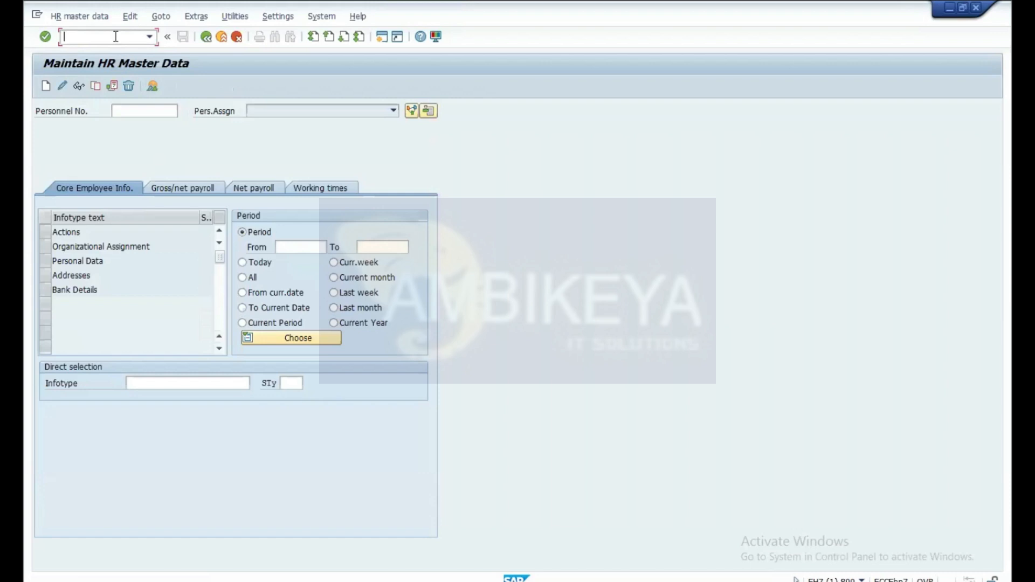
type("/ope03")
key("Return")
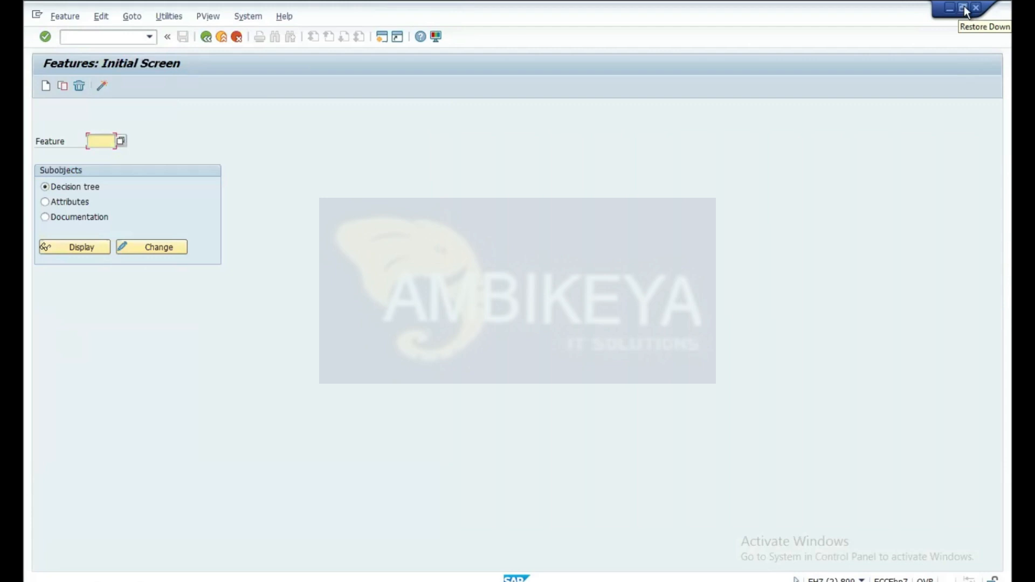
Step: Restore both session windows to a smaller size, with Features moved right and in front
left_click(965, 8)
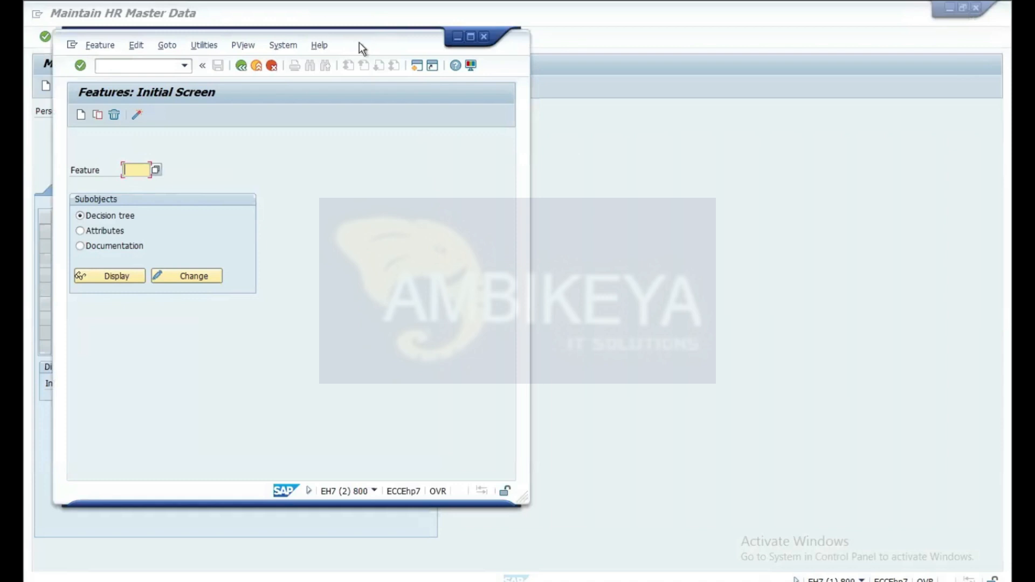
left_click_drag(359, 42, 605, 43)
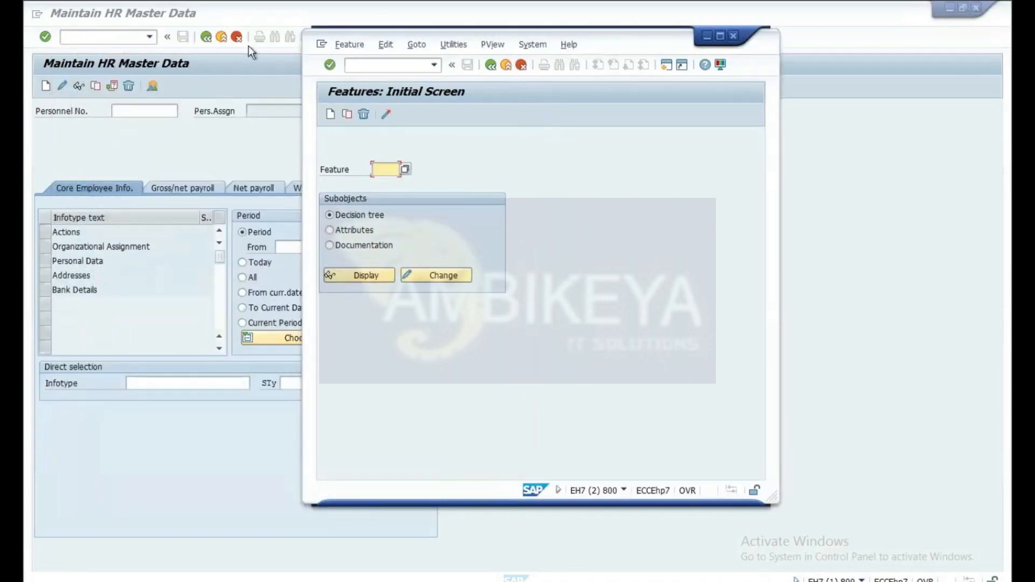
left_click(90, 40)
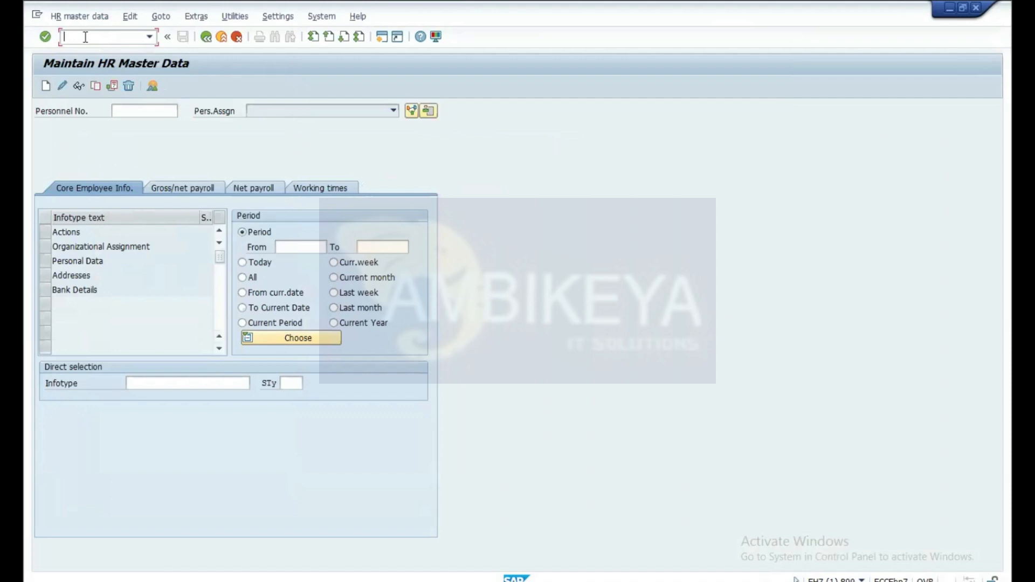
left_click(962, 7)
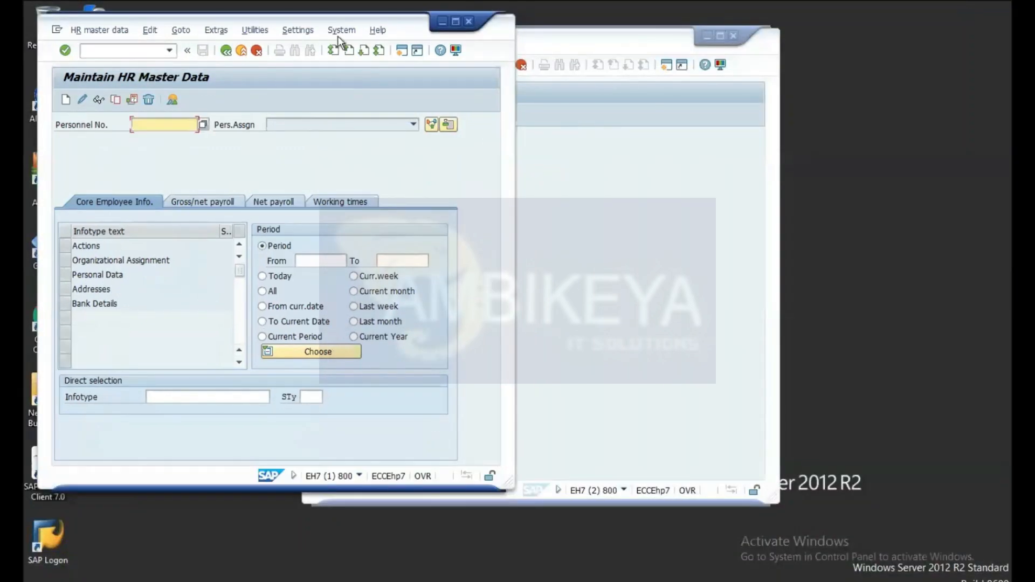
left_click(629, 40)
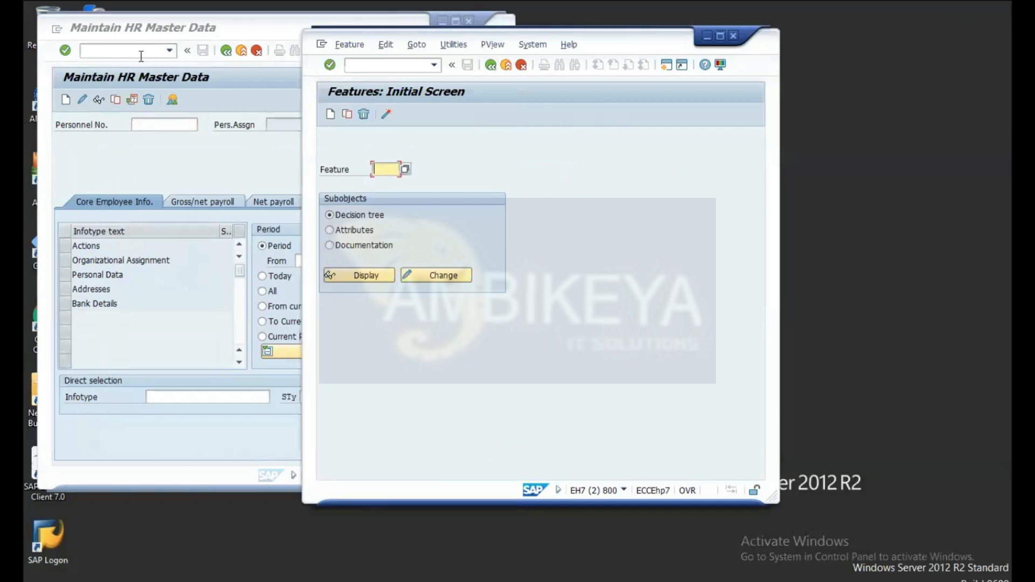
left_click(393, 61)
Step: Launch SPRO in a new session and open the SAP Reference IMG structure
type("/ospro")
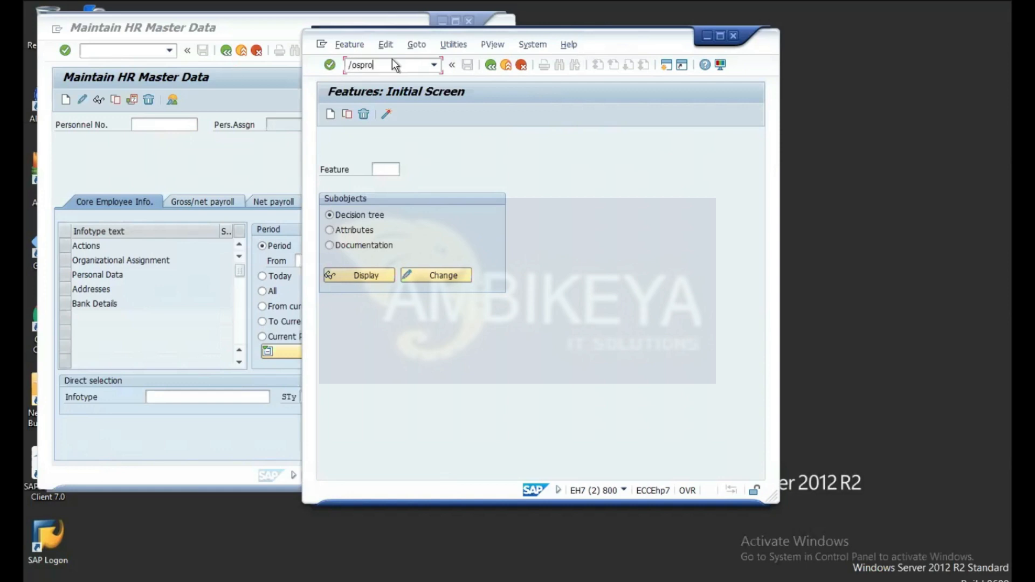
key("Return")
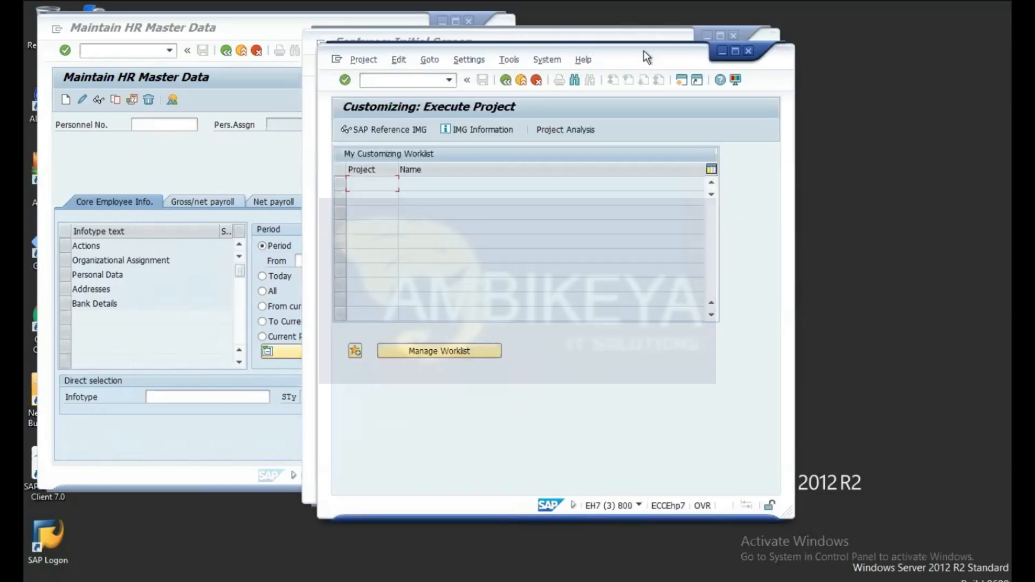
left_click_drag(655, 51, 752, 56)
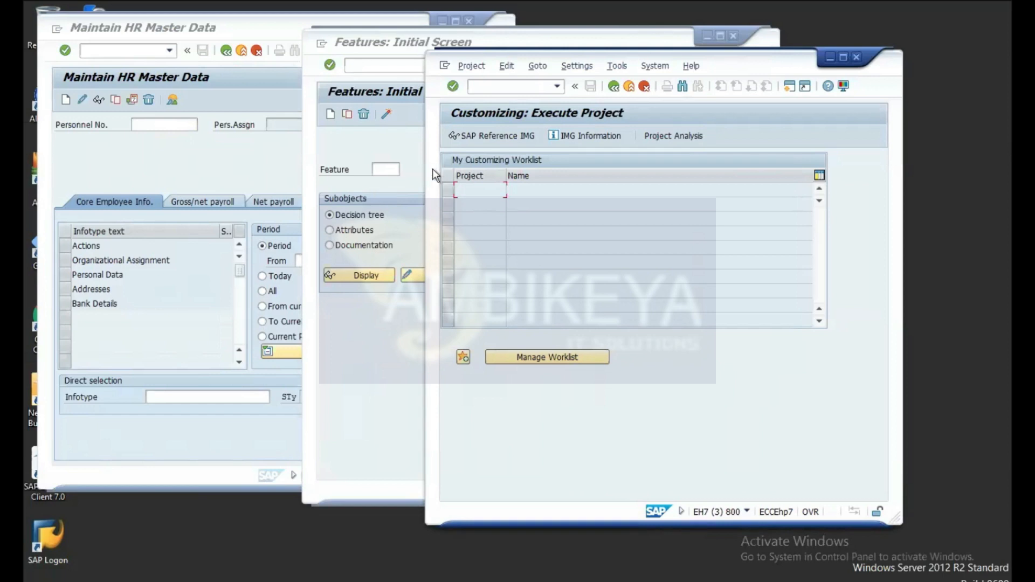
left_click(491, 138)
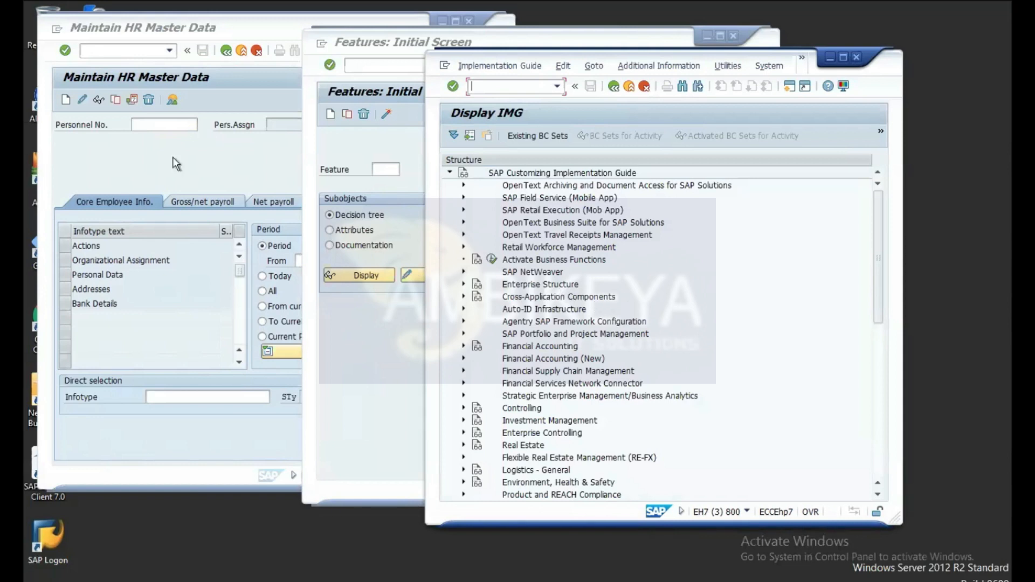
Step: In PA30, load the employee's personnel number from history and enter infotype 06 (Addresses)
left_click(163, 176)
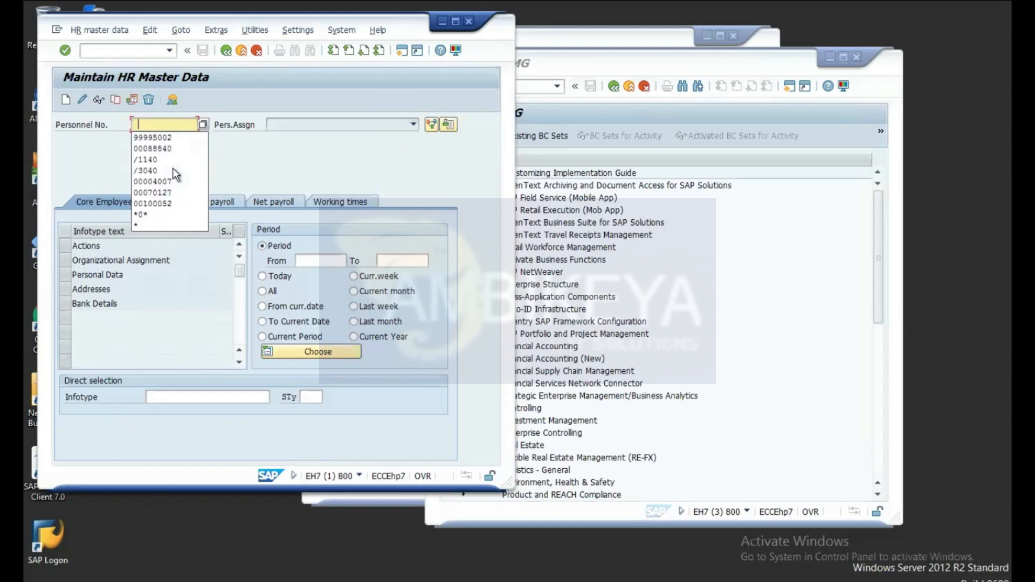
left_click(161, 139)
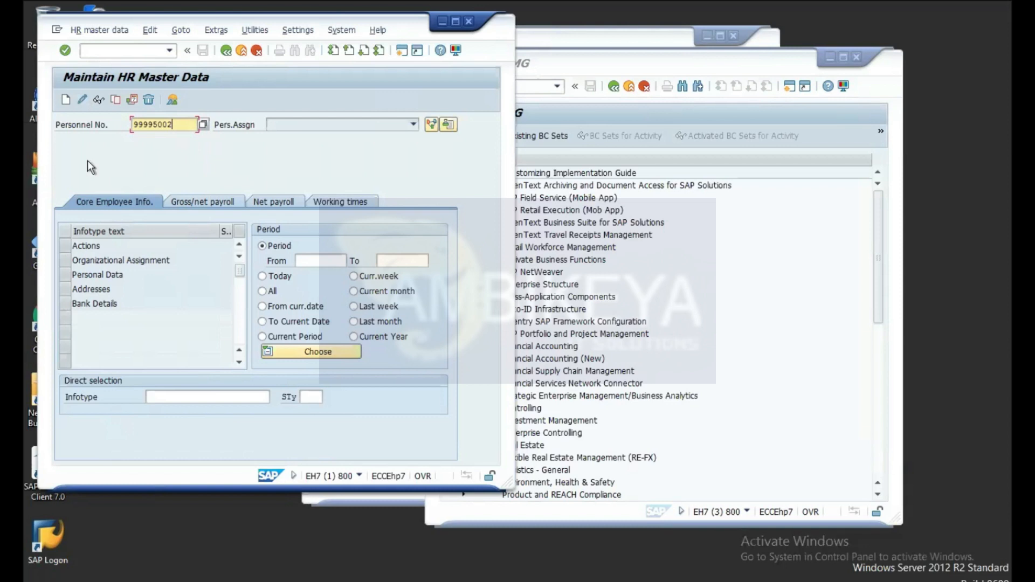
key("Return")
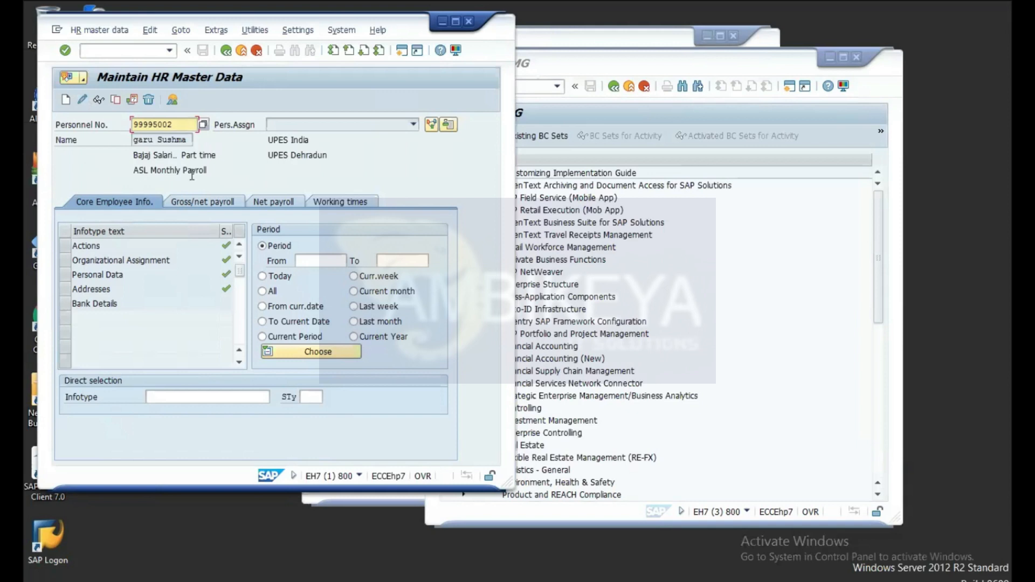
left_click(202, 395)
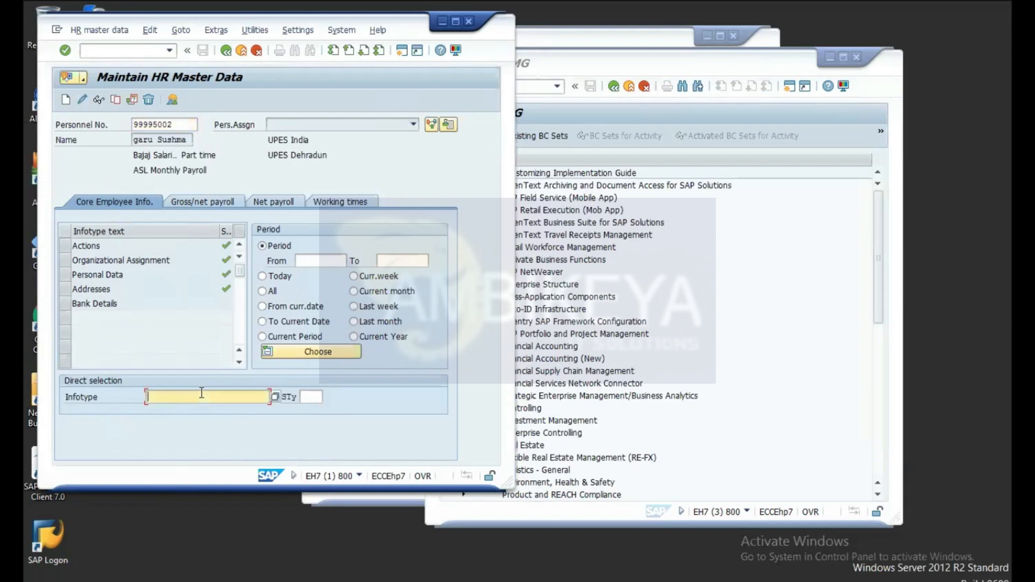
type("0")
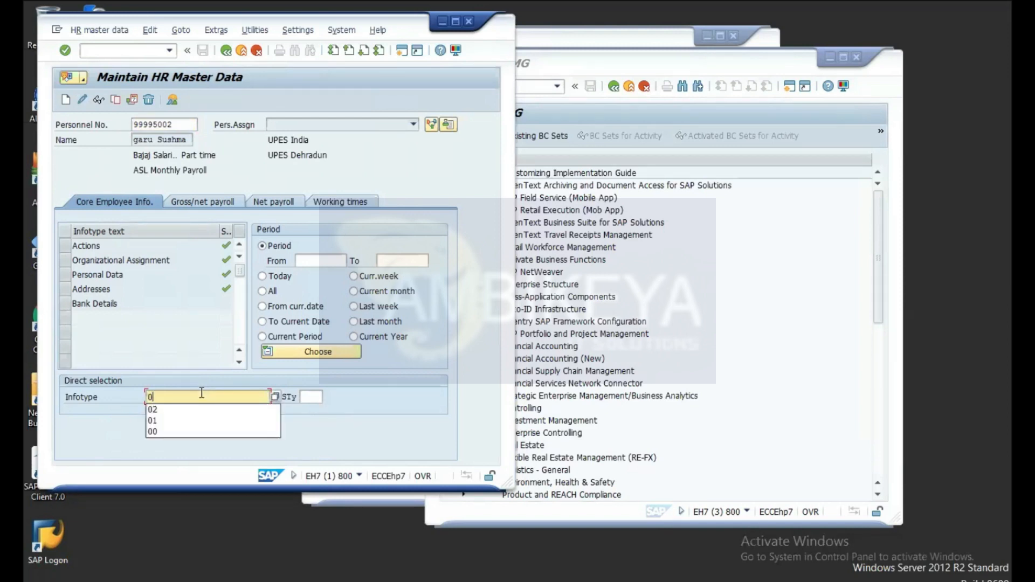
type("6")
key("Return")
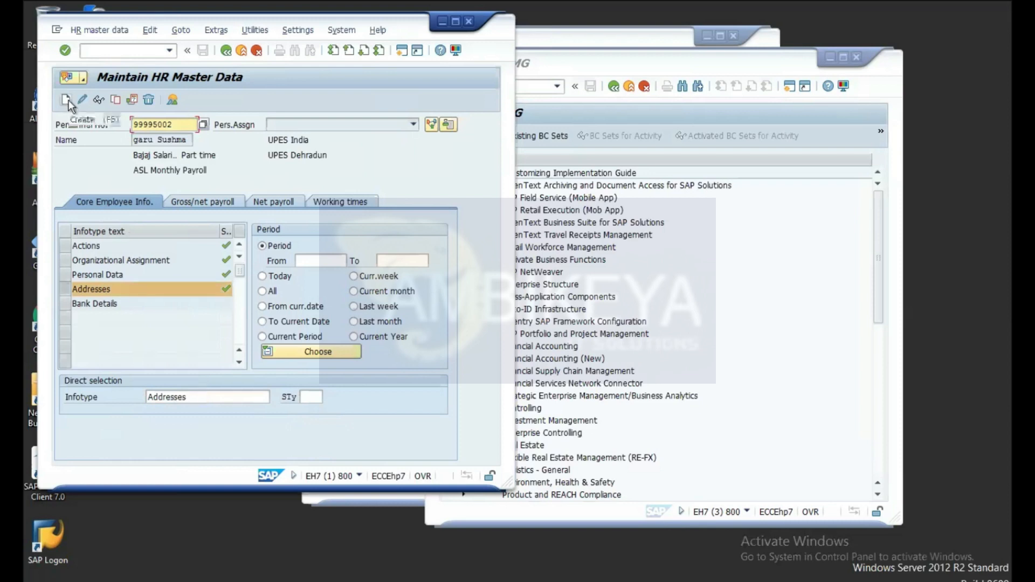
Step: Display the employee's Hyderabad permanent residence address, then bring Display IMG forward
left_click(99, 99)
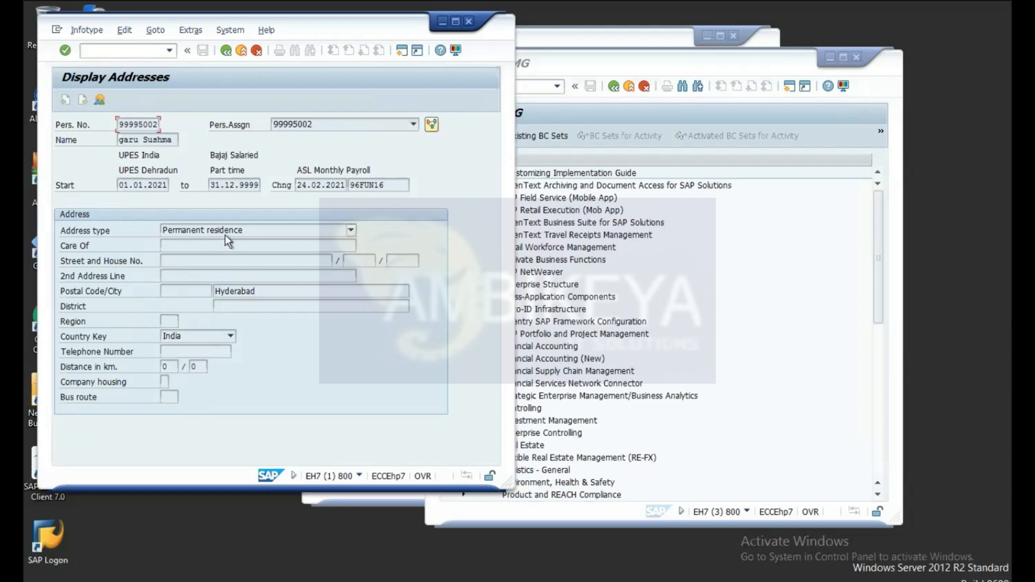
left_click(600, 57)
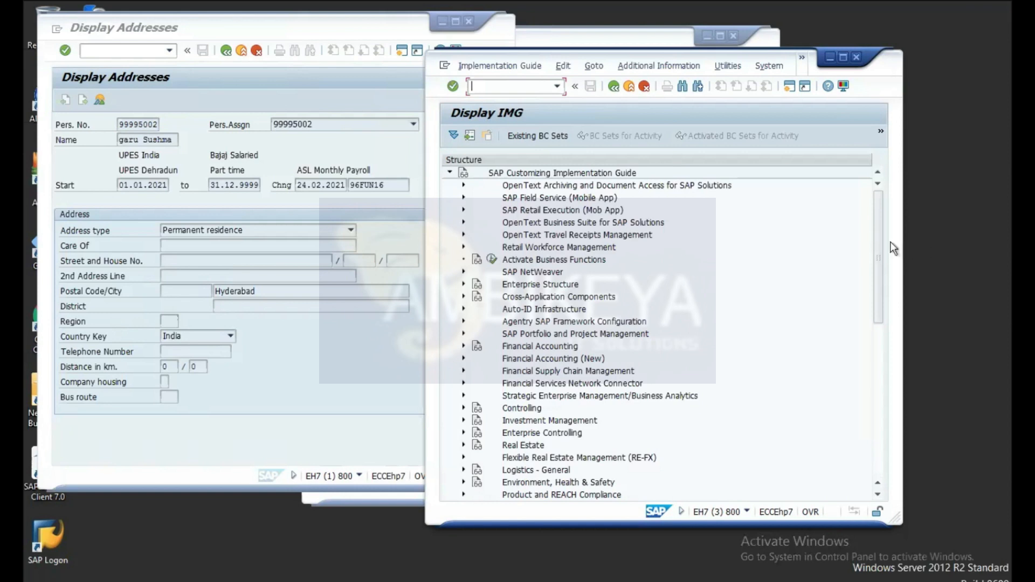
Step: Expand Personnel Management > Personnel Administration > Personal Data > Addresses and run 'Create address types'
left_click_drag(876, 226, 877, 316)
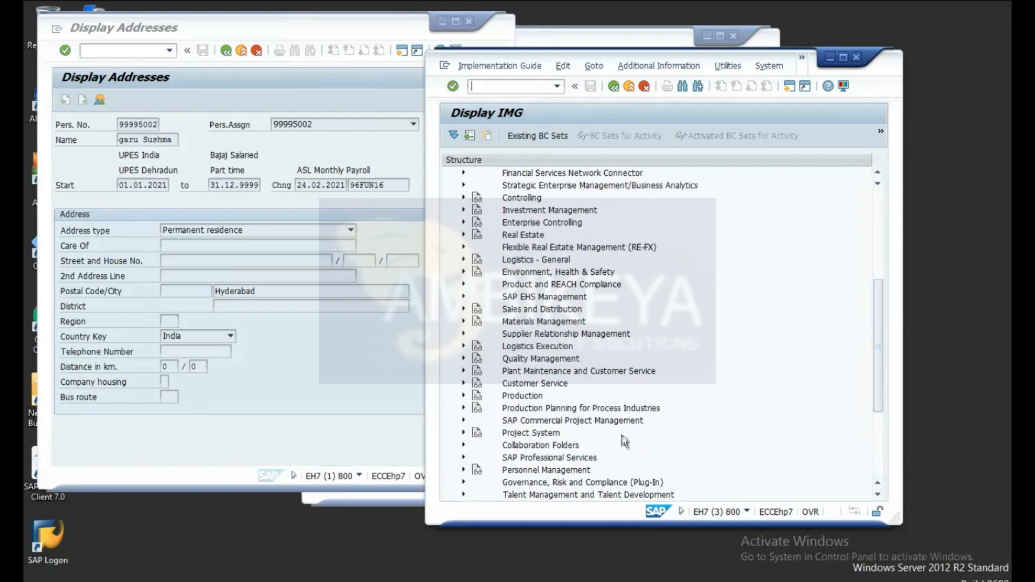
left_click(463, 469)
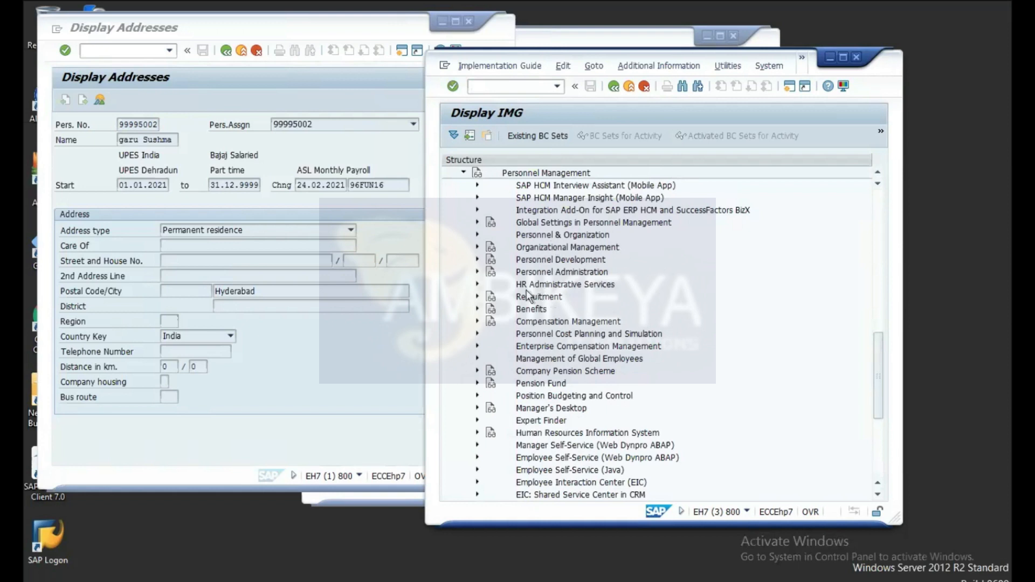
left_click(477, 272)
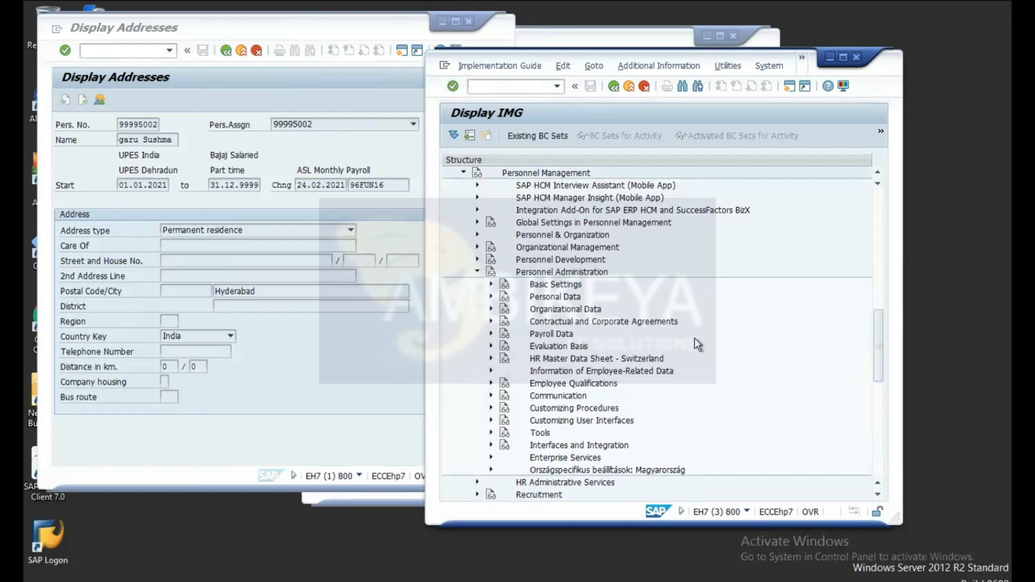
left_click(491, 297)
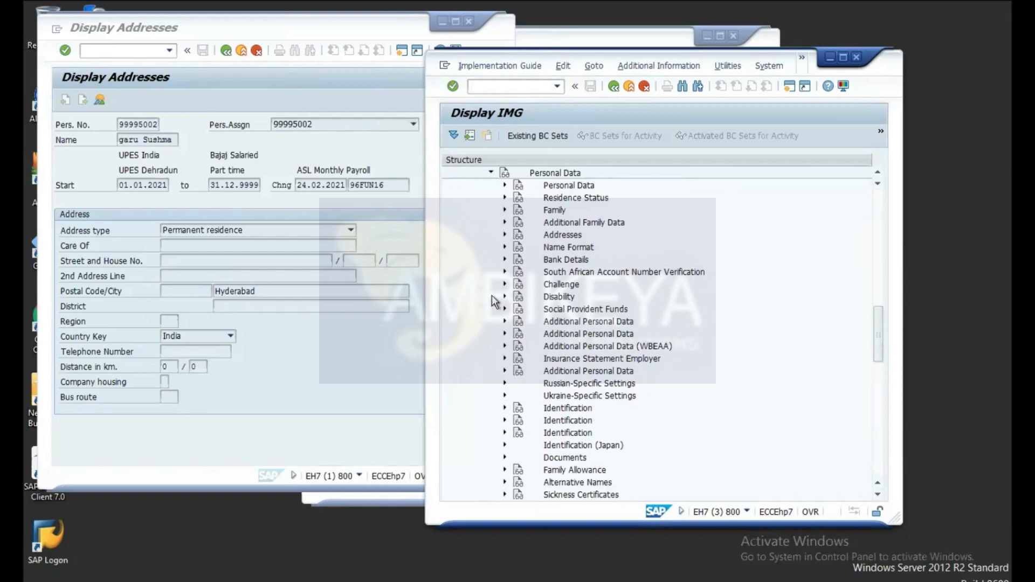
left_click(504, 233)
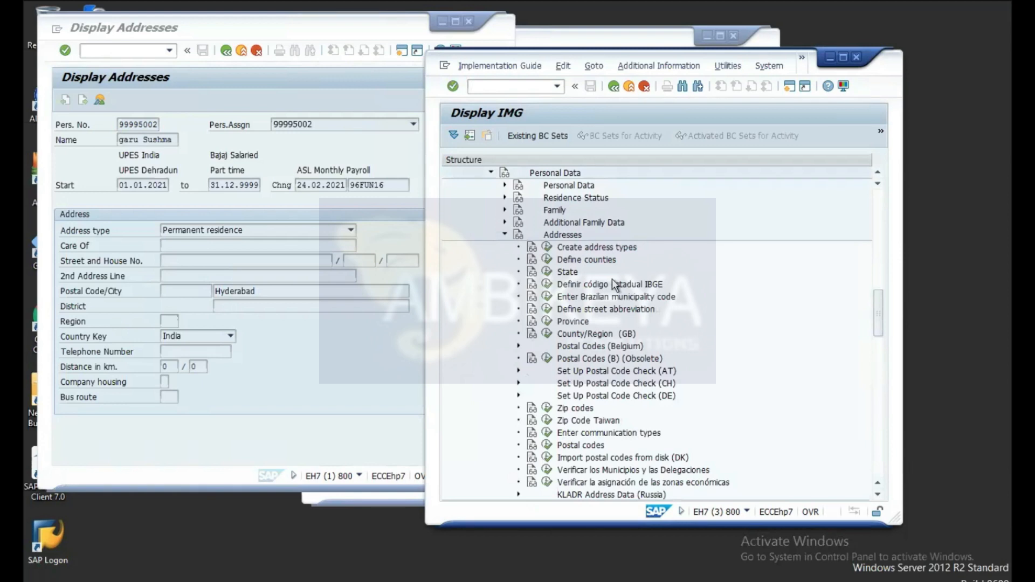
left_click(548, 248)
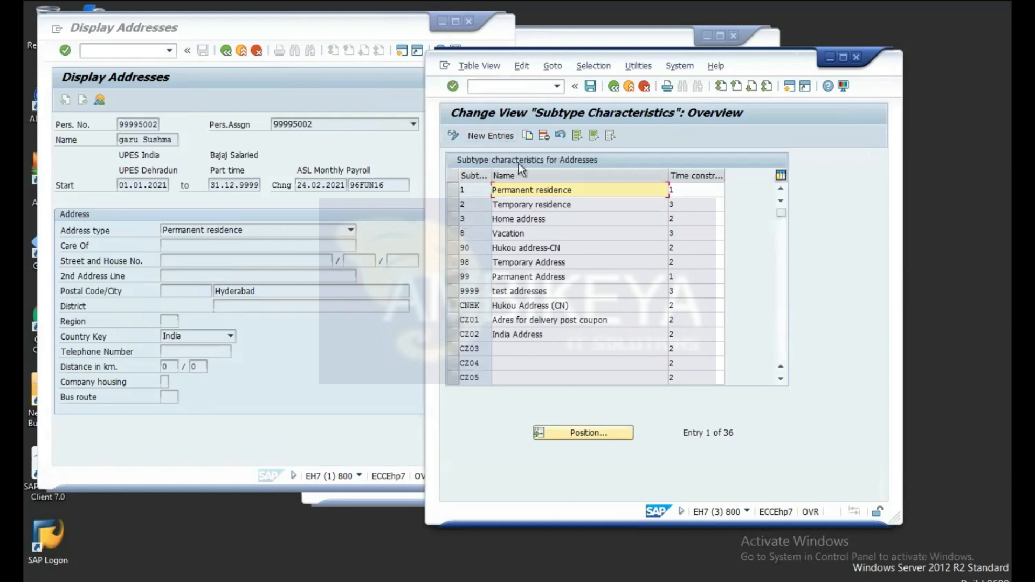
Step: Add a new address type 4 named 'Perm Add' with time constraint 1
left_click(492, 136)
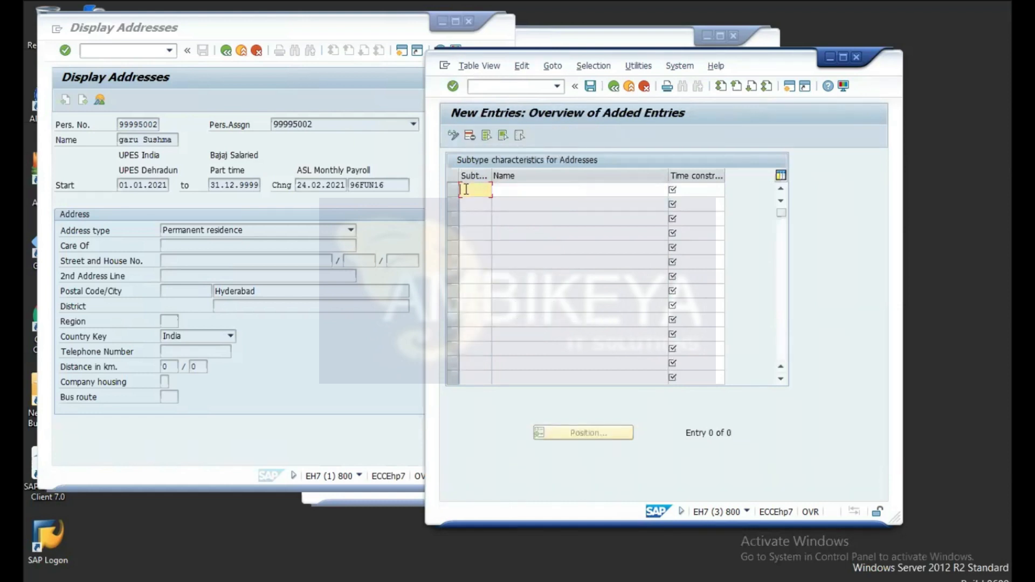
type("4")
left_click(554, 189)
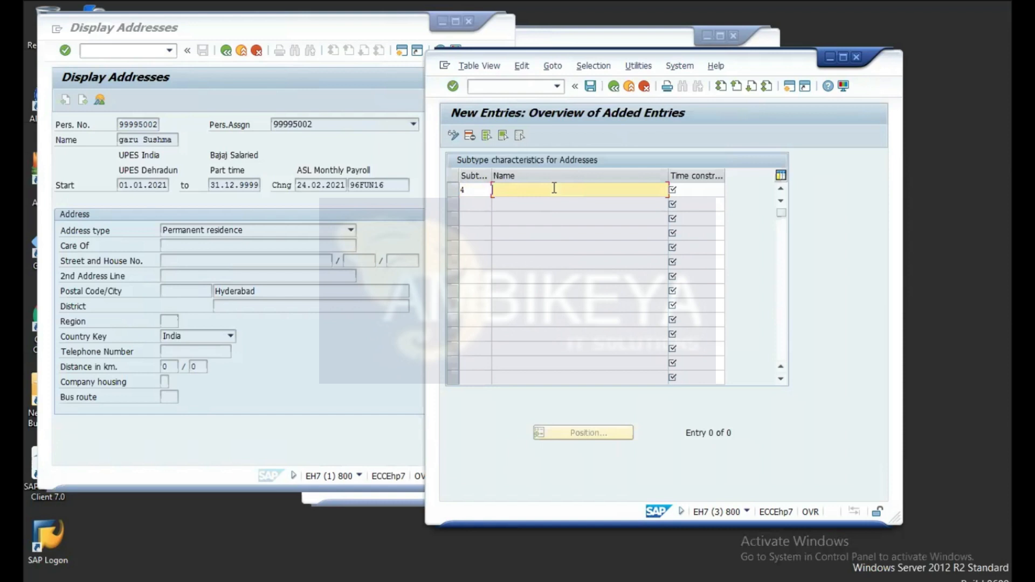
type("Perm Add")
left_click(705, 188)
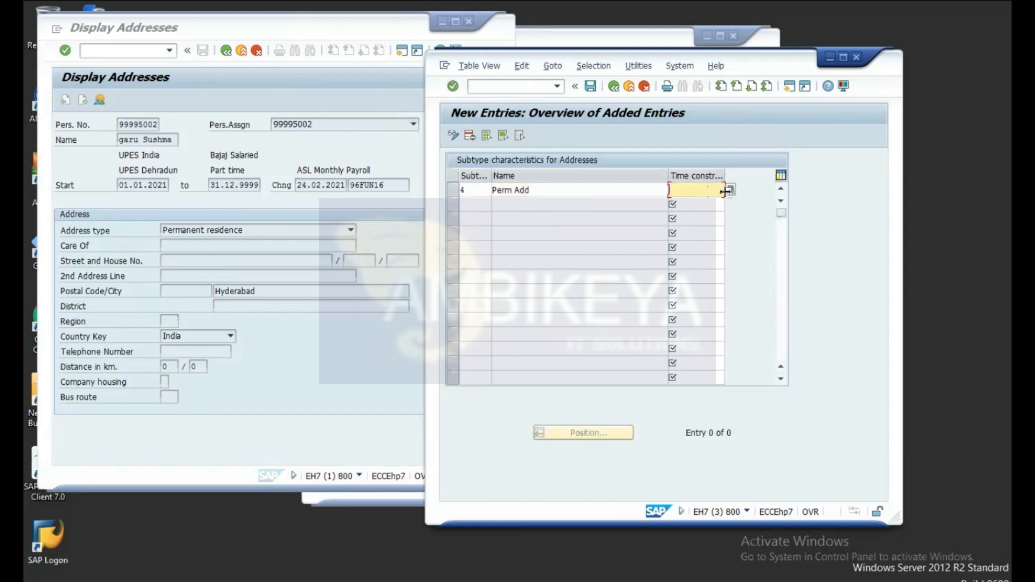
left_click(731, 190)
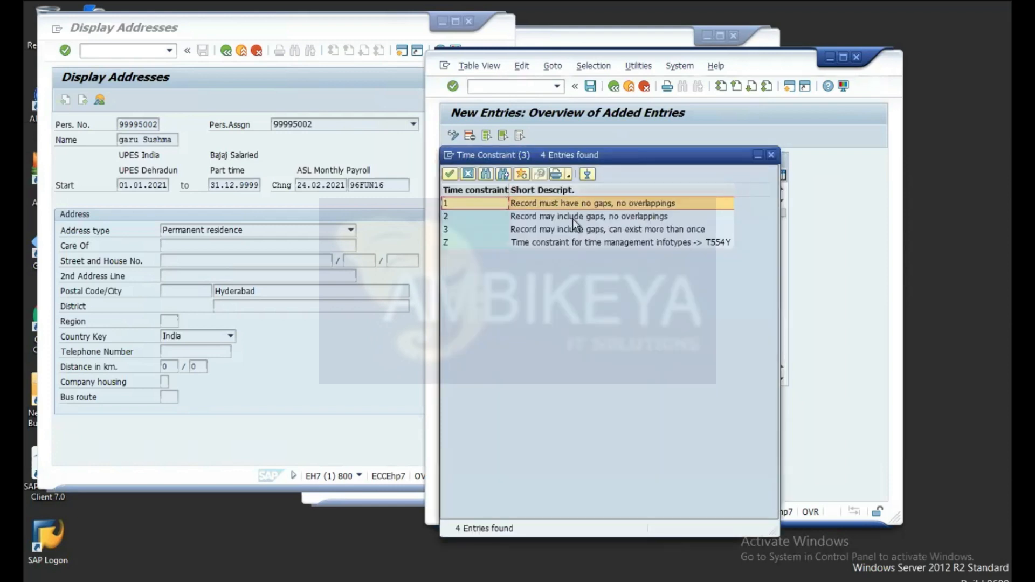
double_click(468, 203)
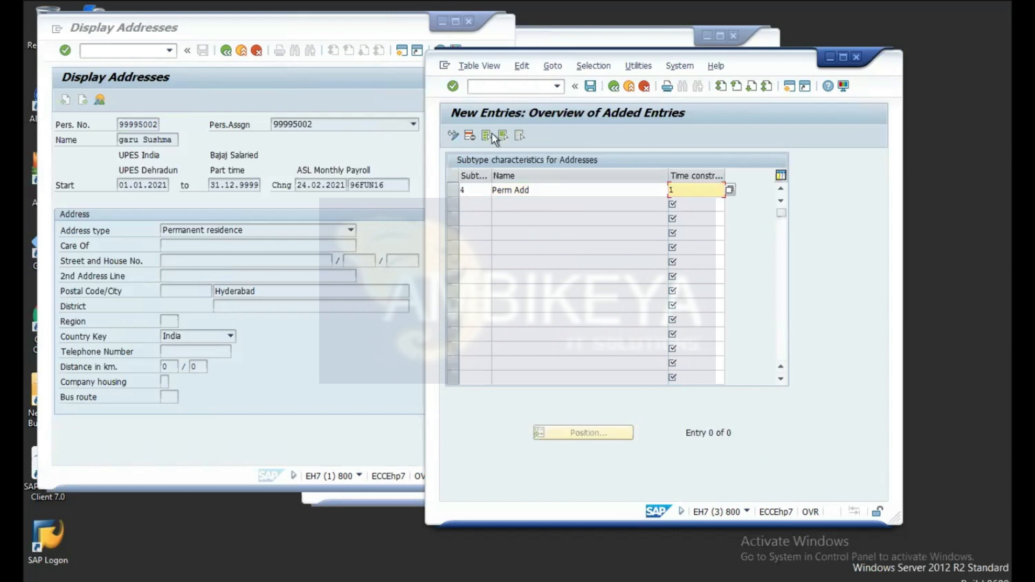
Step: Save the new address type, accepting the namespace warning and confirming the customizing request
left_click(590, 84)
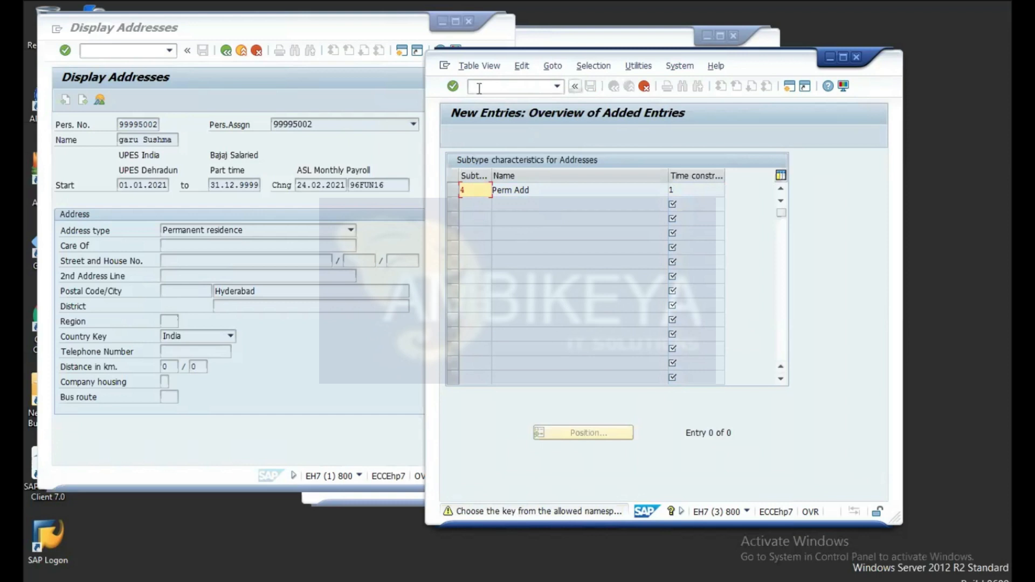
left_click(453, 89)
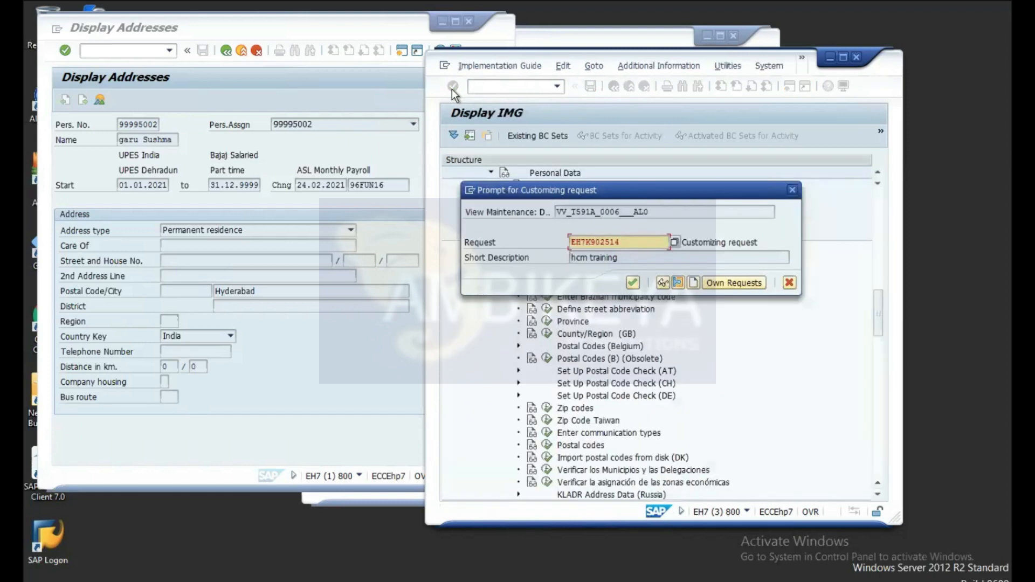
left_click(633, 283)
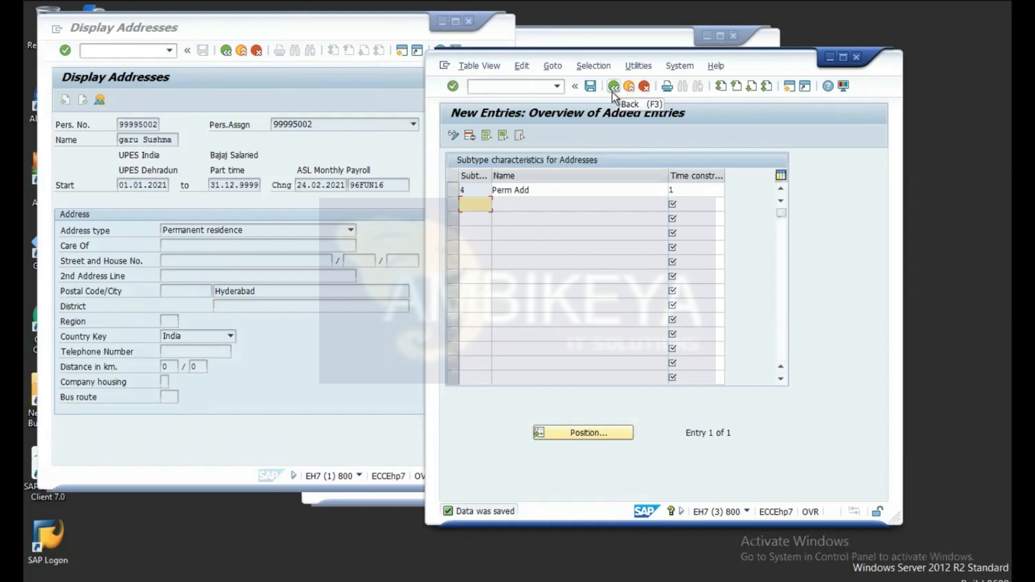
left_click(89, 171)
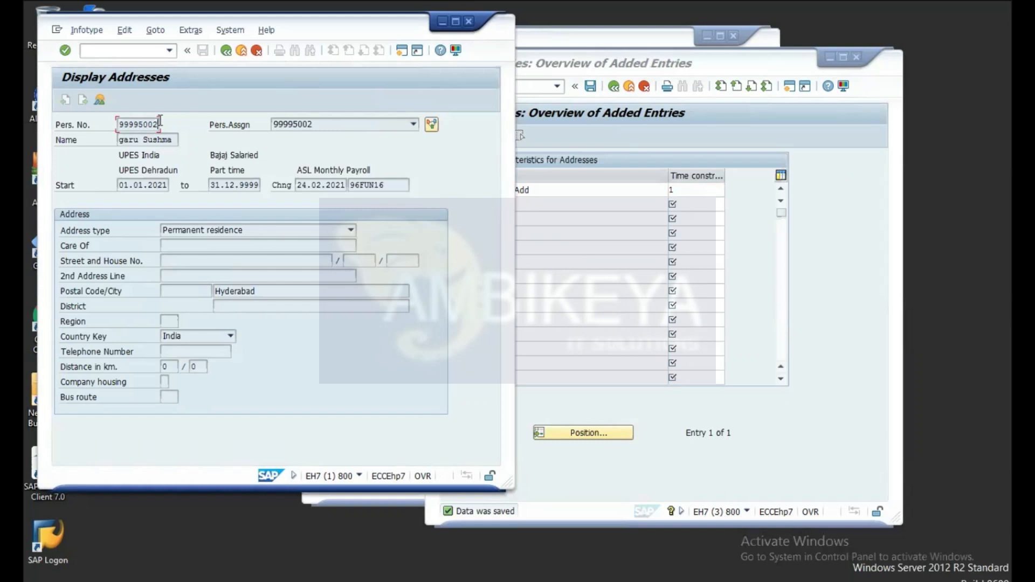
Step: Restart PA30 with /npa30 and select infotype 06 Addresses for the same employee
left_click(122, 51)
type("n")
key("BackSpace")
type("/npa30")
key("Return")
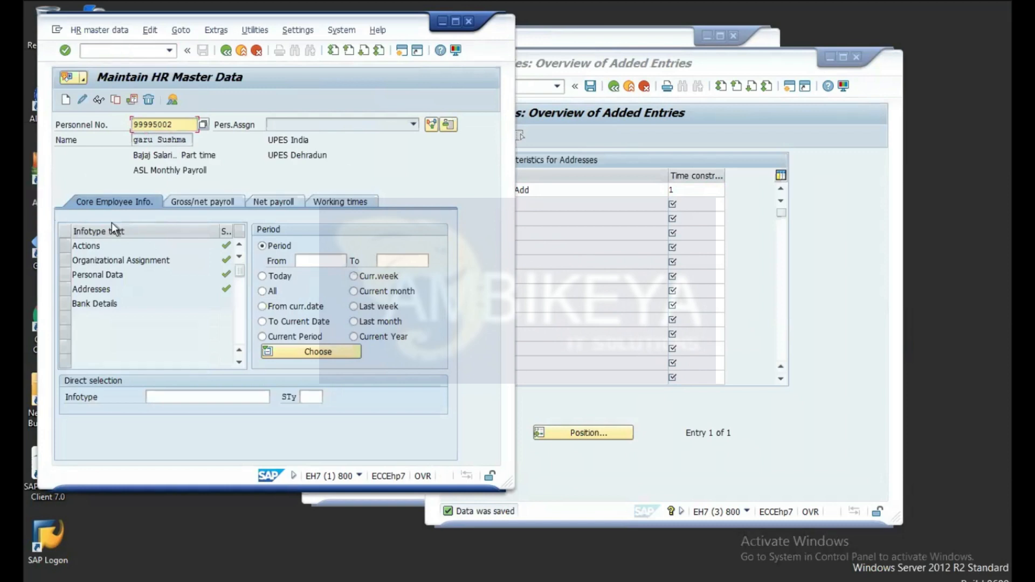
left_click(95, 290)
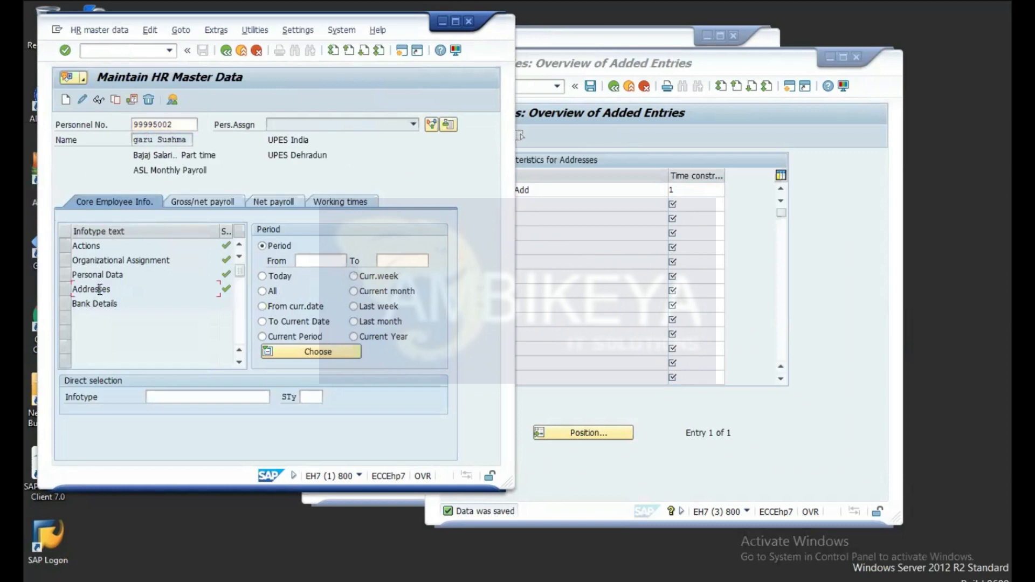
left_click(167, 394)
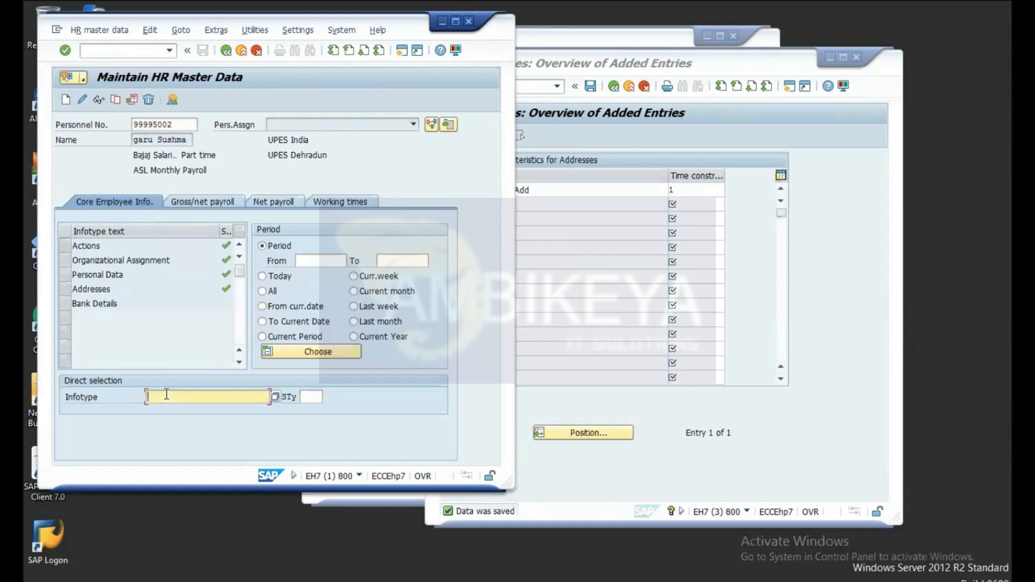
type("06")
key("Return")
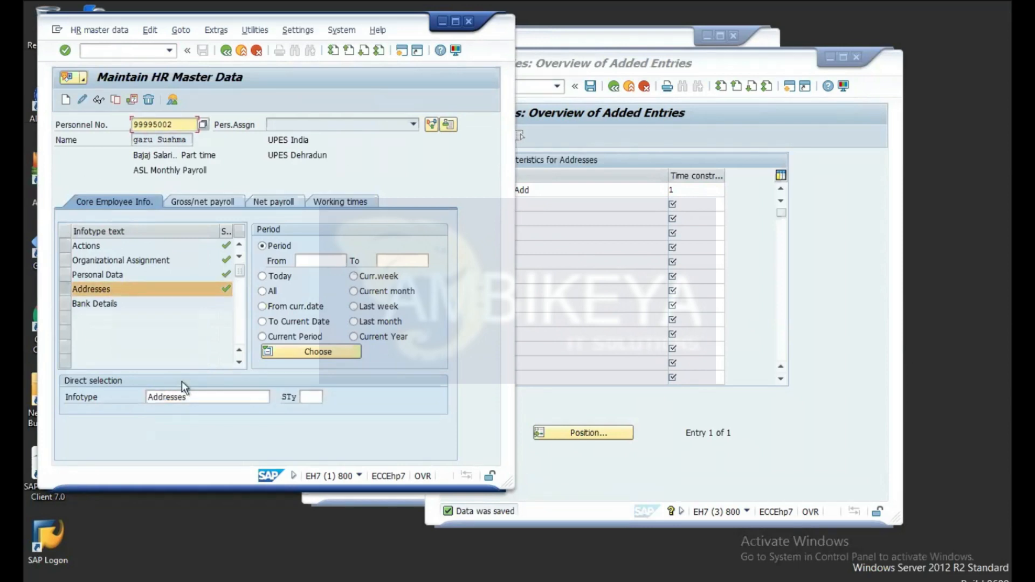
left_click(154, 289)
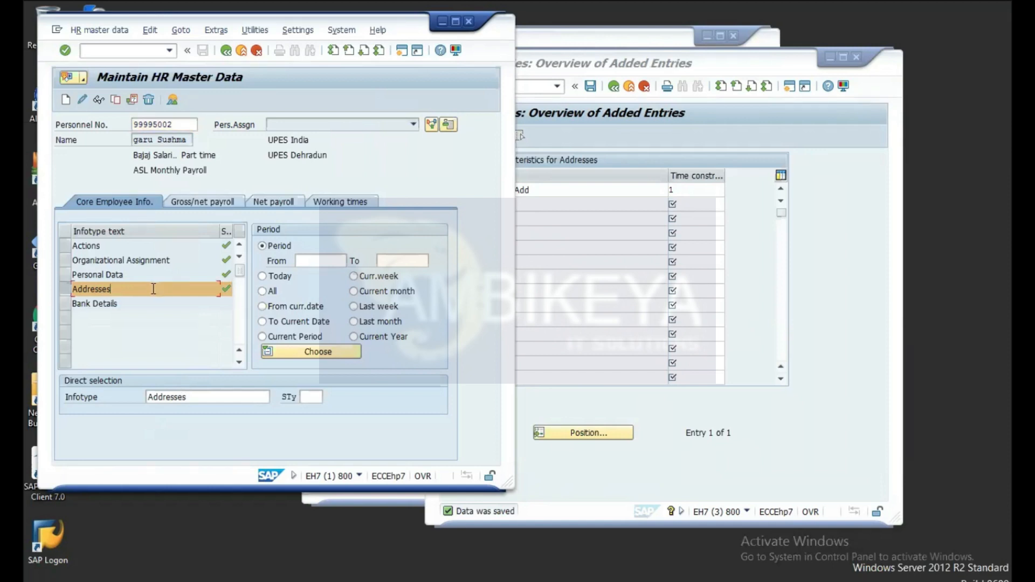
Step: Create a new address record of subtype 4 'Perm Add'
left_click(65, 100)
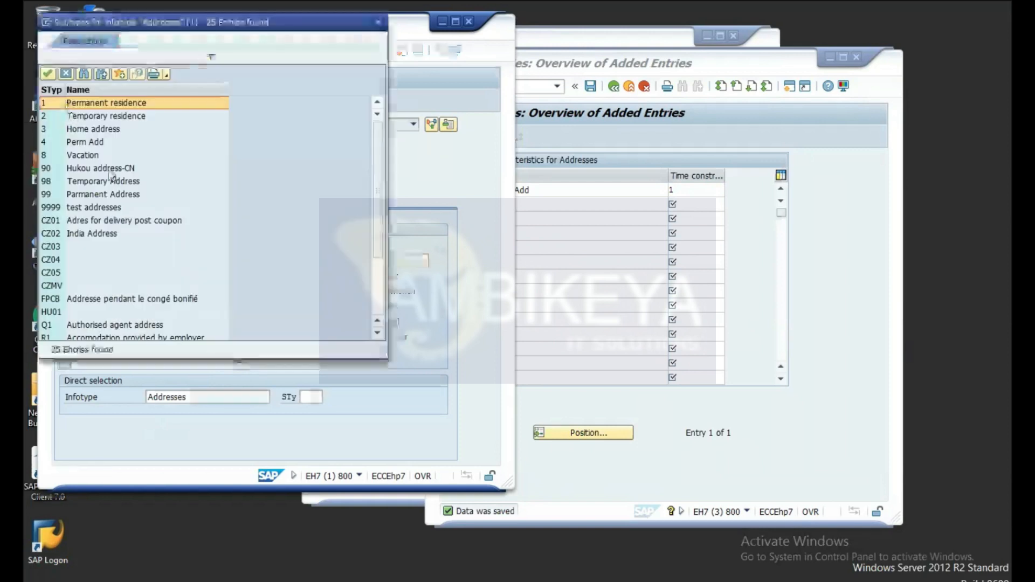
left_click(59, 141)
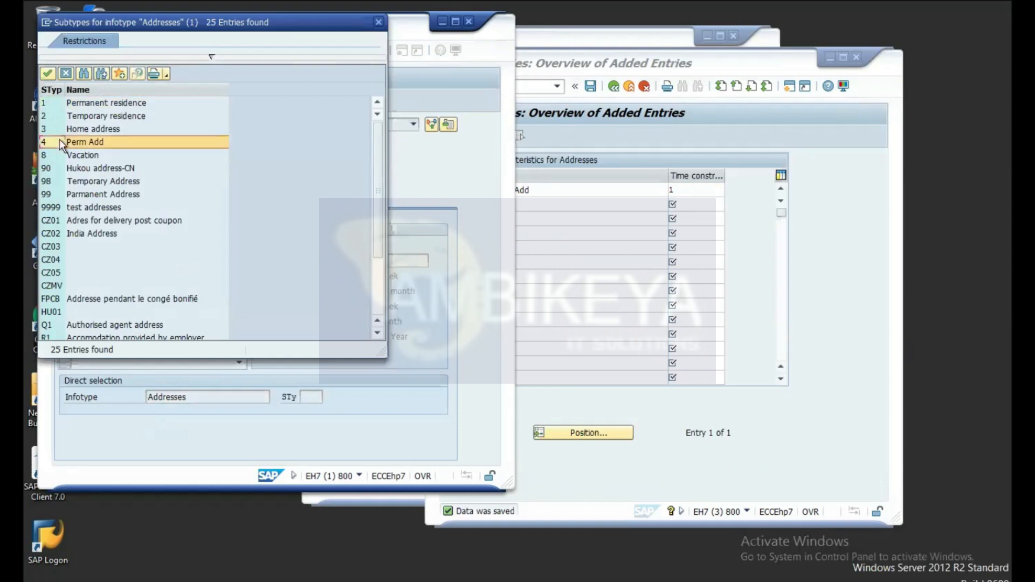
double_click(95, 141)
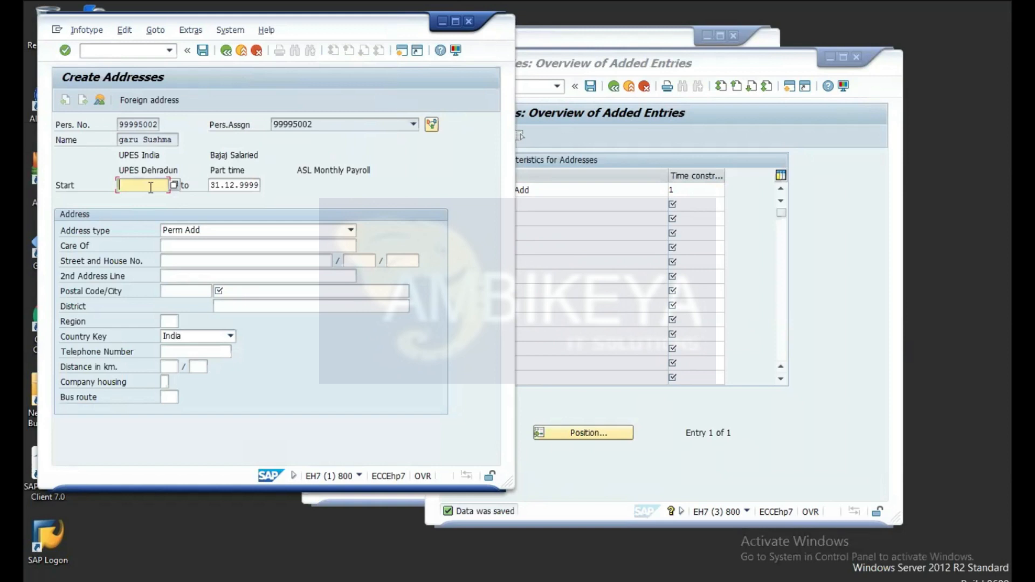
Step: Enter start date 17.06.2021 and city Pune, then save, accepting the date warning
type("17.06.2021")
left_click(209, 246)
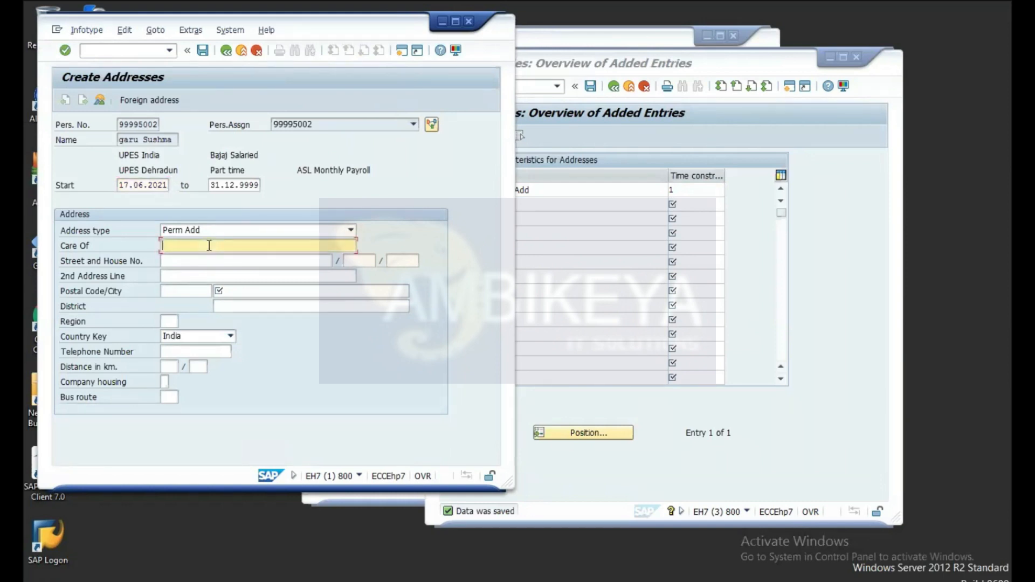
type("12")
key("BackSpace")
key("BackSpace")
left_click(272, 290)
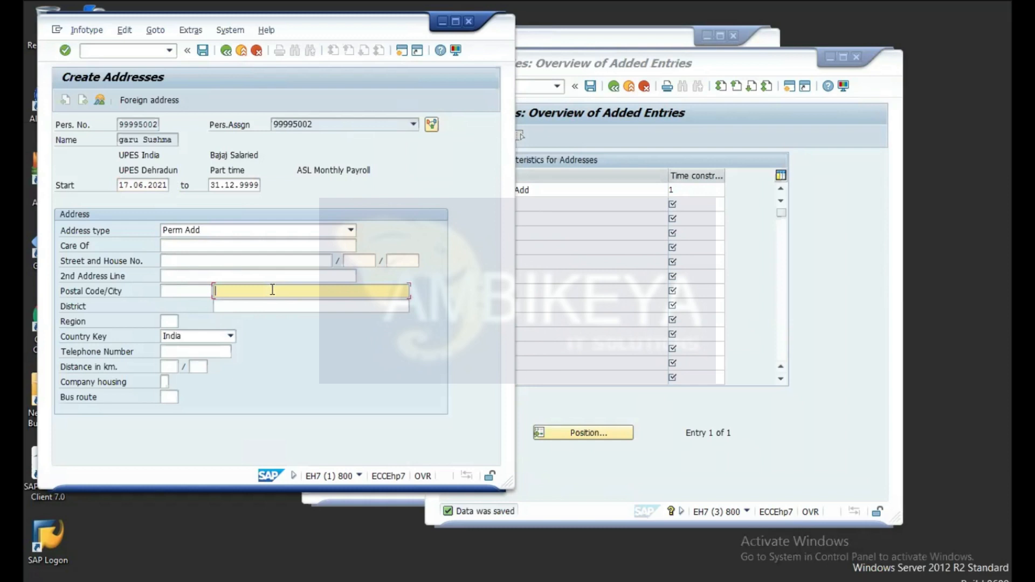
type("Pune")
left_click(170, 321)
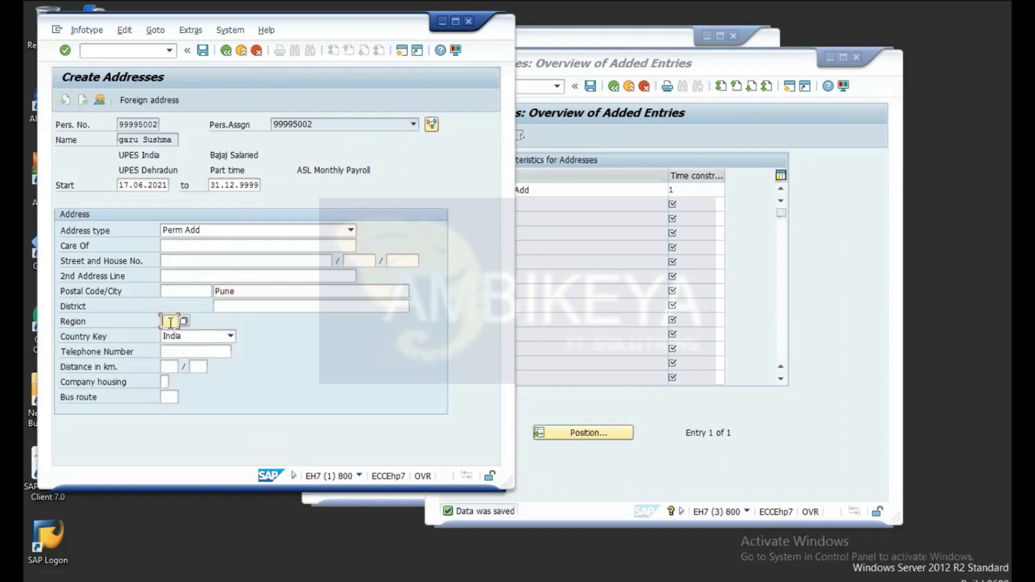
left_click(203, 51)
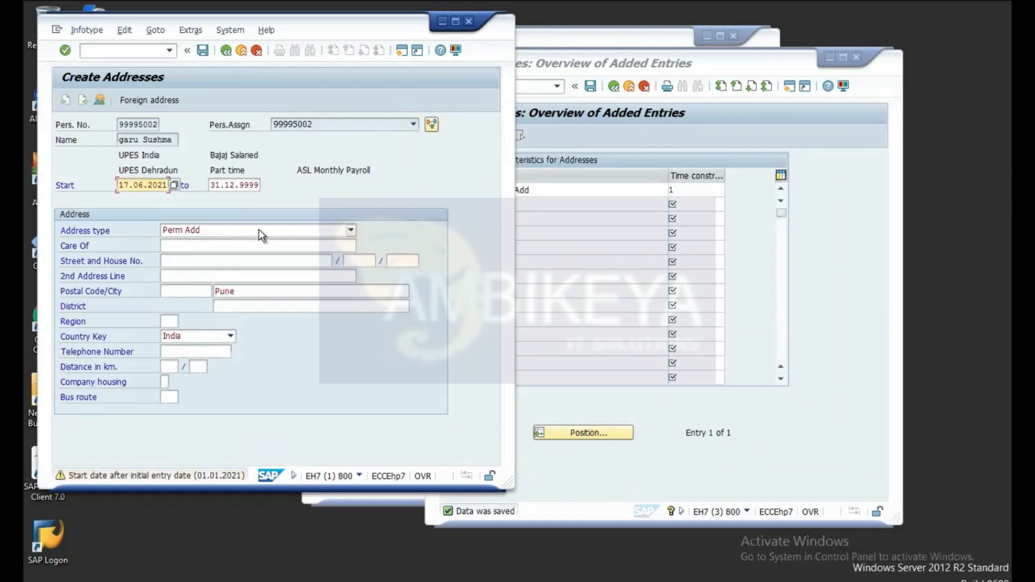
left_click(65, 51)
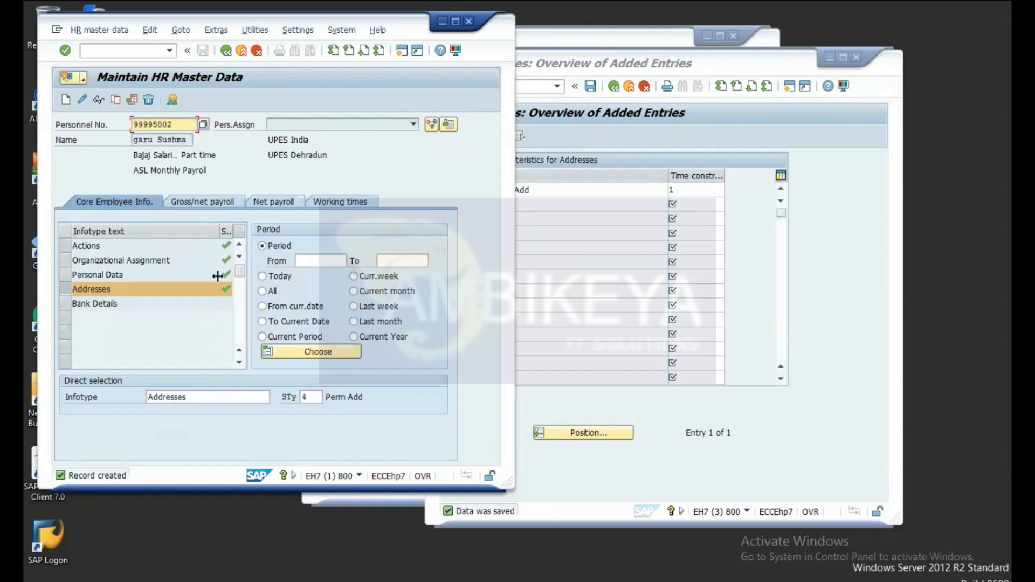
Step: Select the Addresses infotype again on the Maintain HR Master Data screen
left_click(136, 288)
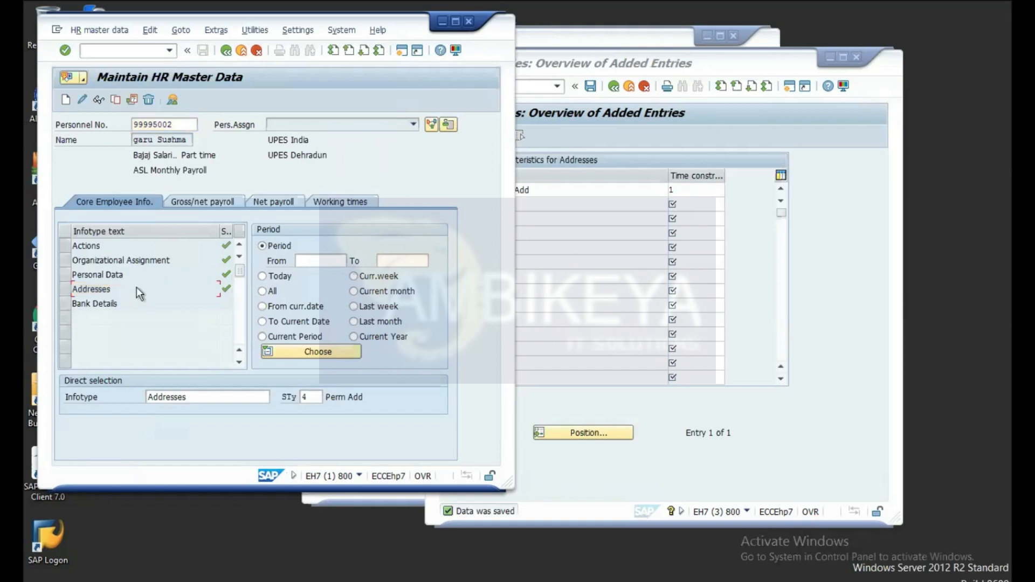
left_click(200, 393)
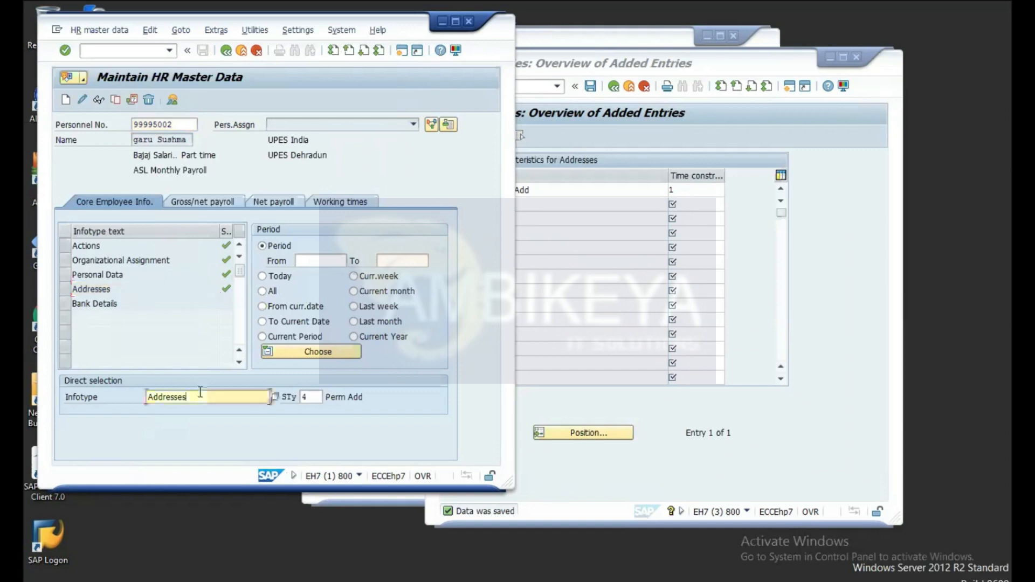
left_click(99, 100)
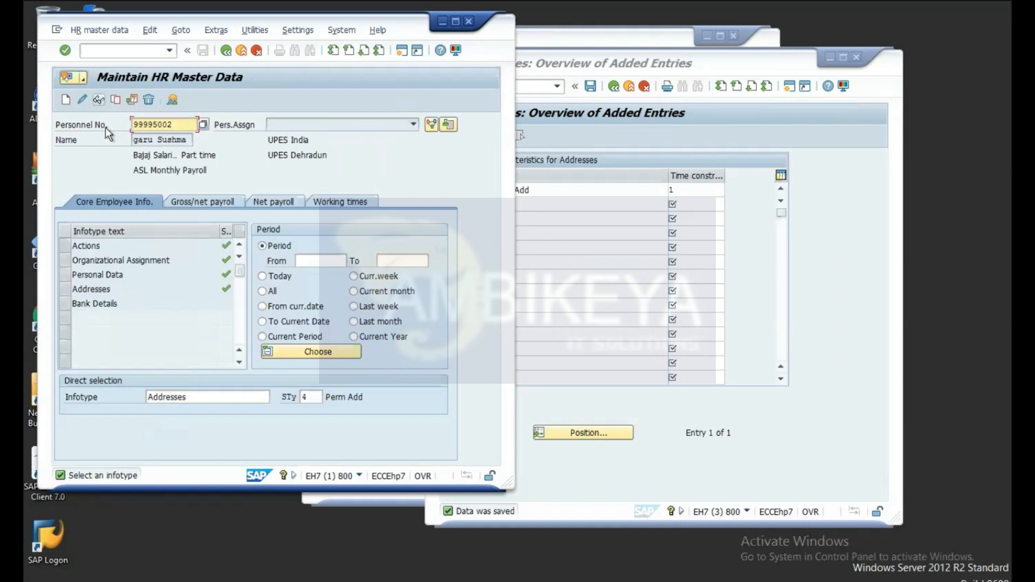
left_click(198, 397)
Step: Display the Addresses infotype and switch to the overview of all address records
left_click(61, 289)
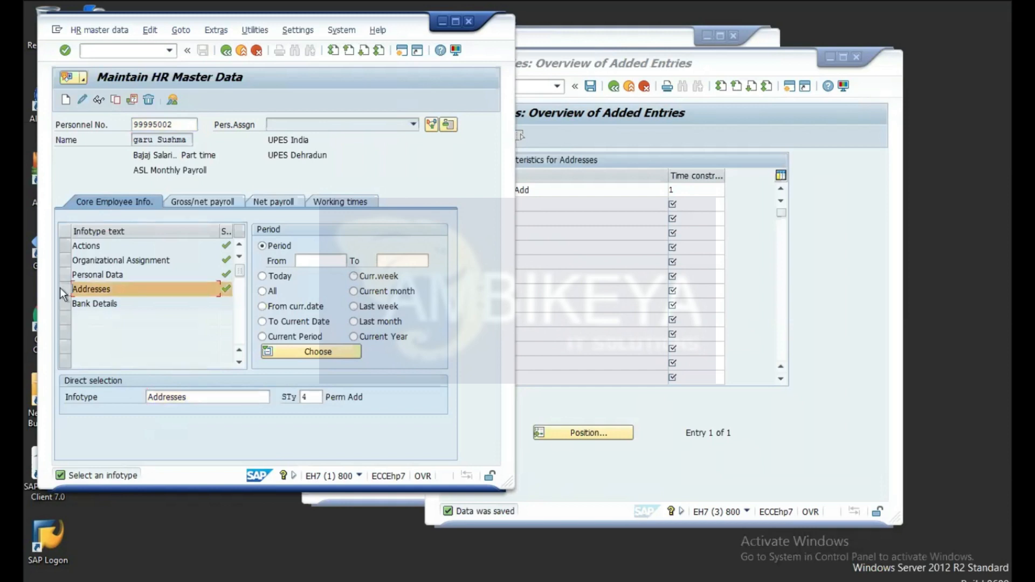
left_click(99, 99)
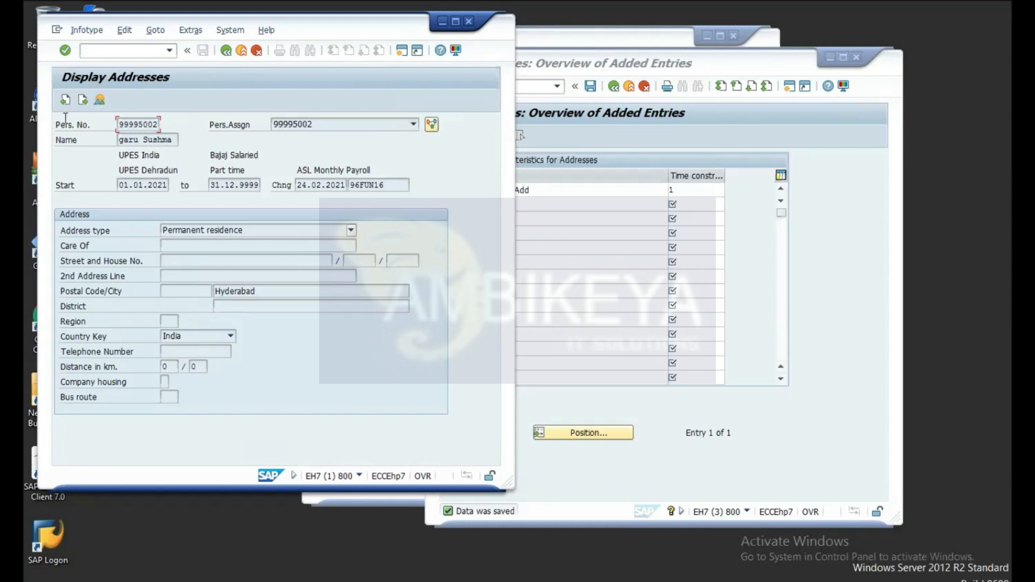
left_click(98, 101)
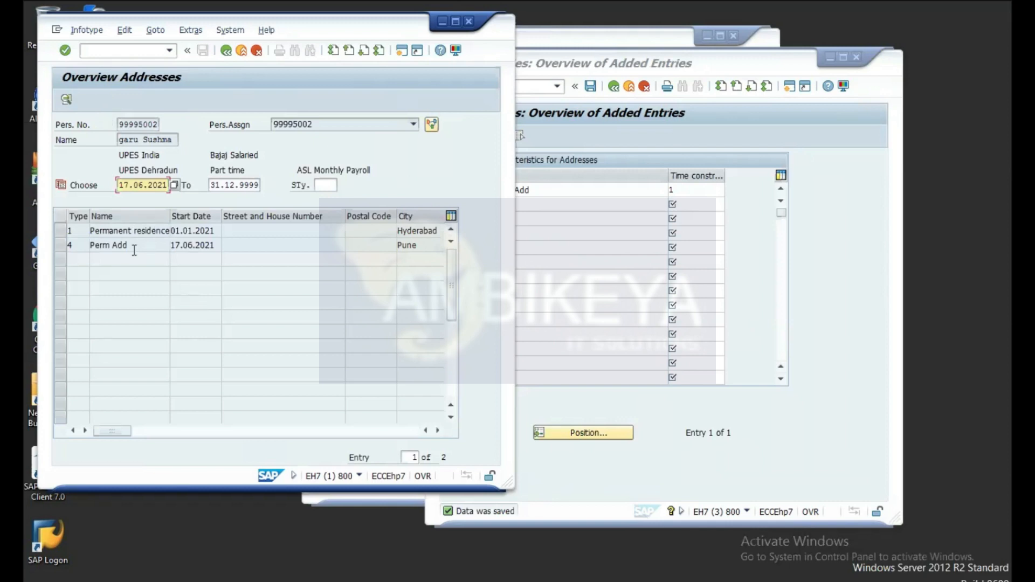
Step: View the Perm Add (Pune) record details, then go back to the Hyderabad permanent residence
left_click(61, 246)
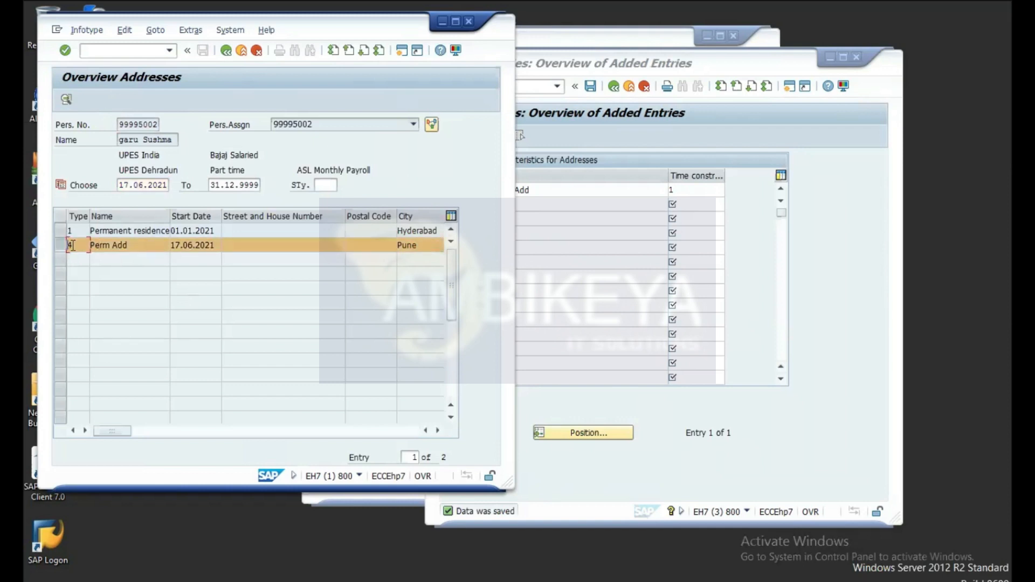
left_click(63, 241)
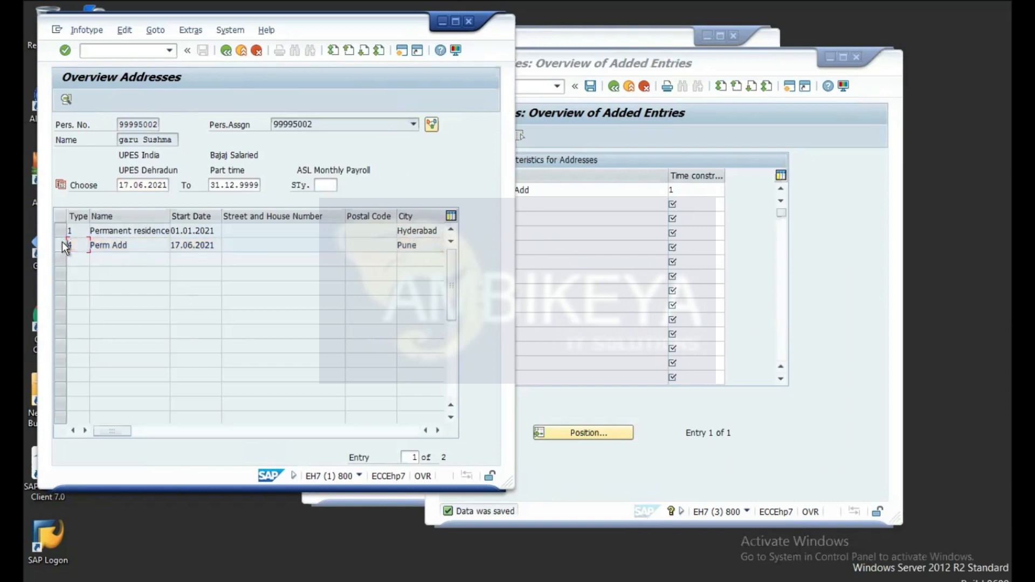
left_click(60, 246)
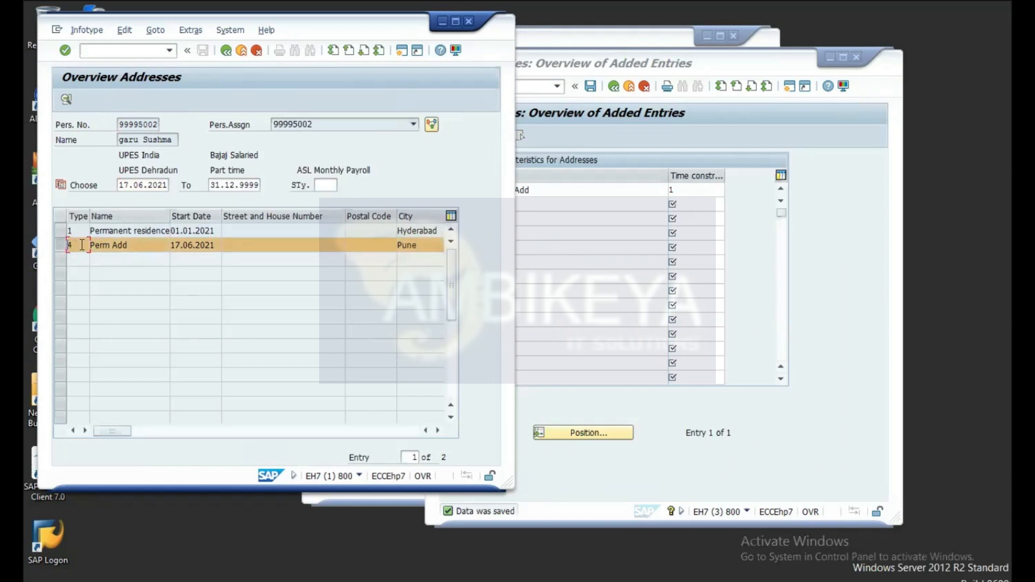
left_click(67, 100)
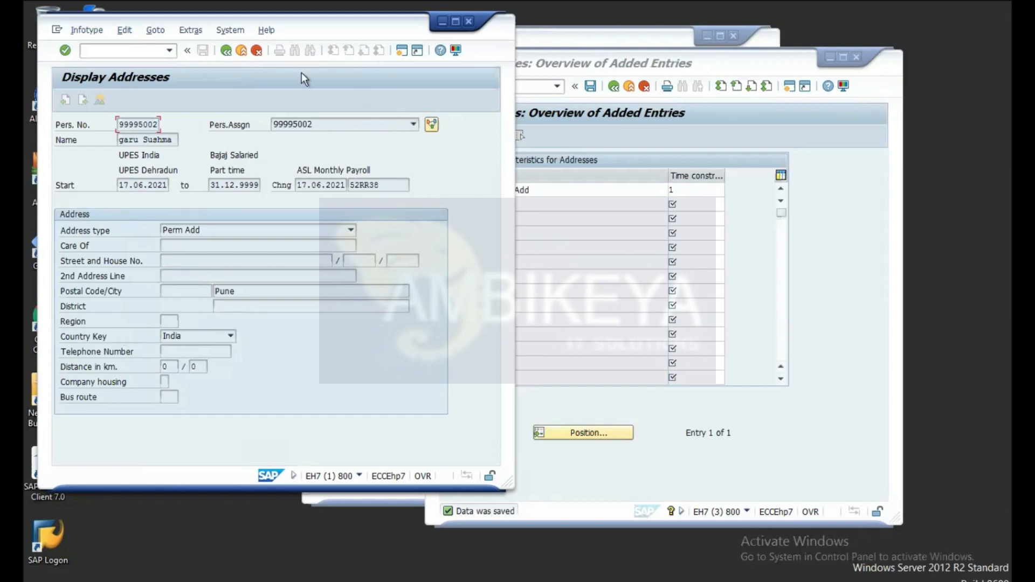
left_click(226, 51)
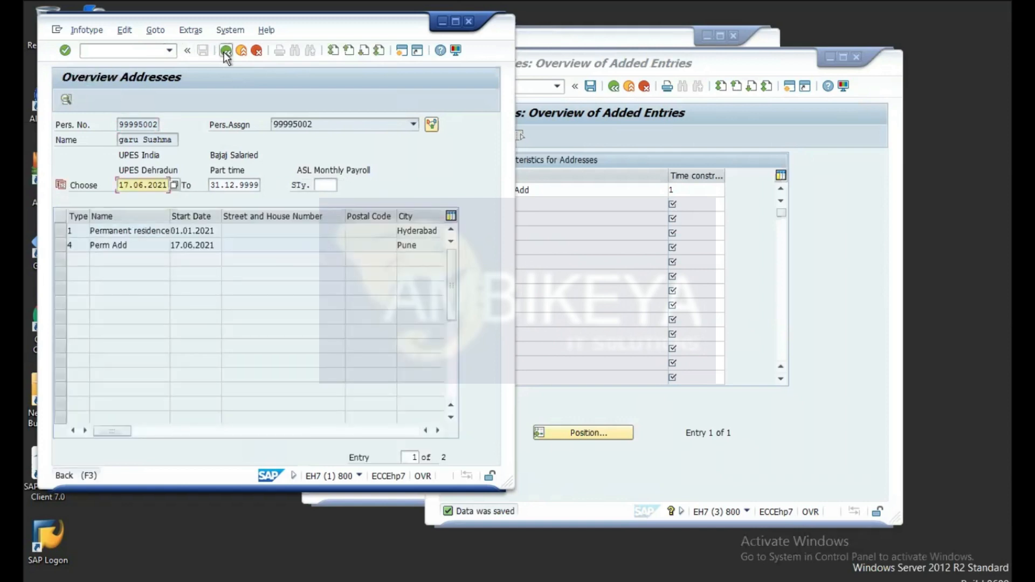
left_click(225, 51)
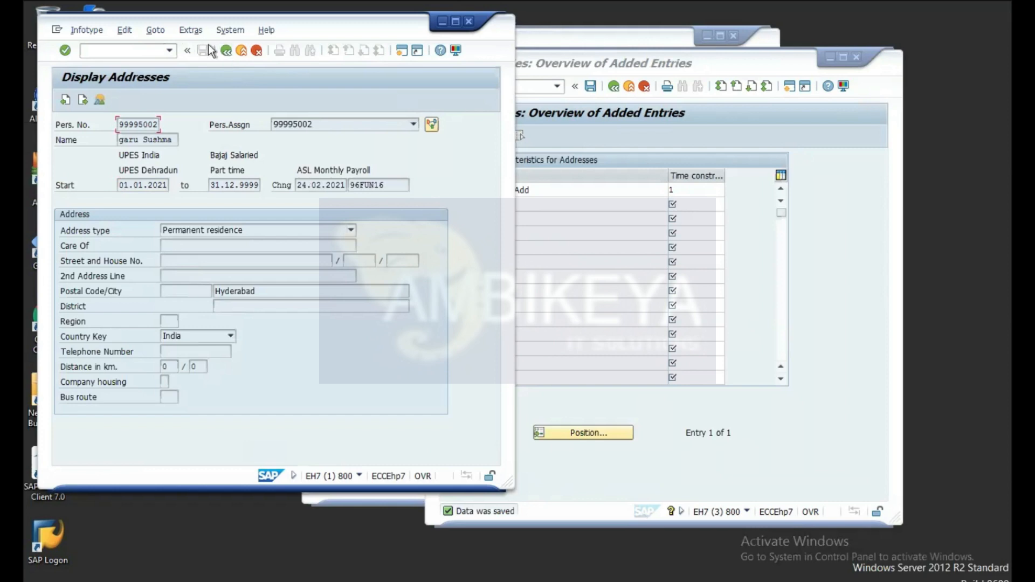
Step: Return to the overview, enter infotype 07 Planned Working Time, and display it to confirm no records exist
left_click(226, 51)
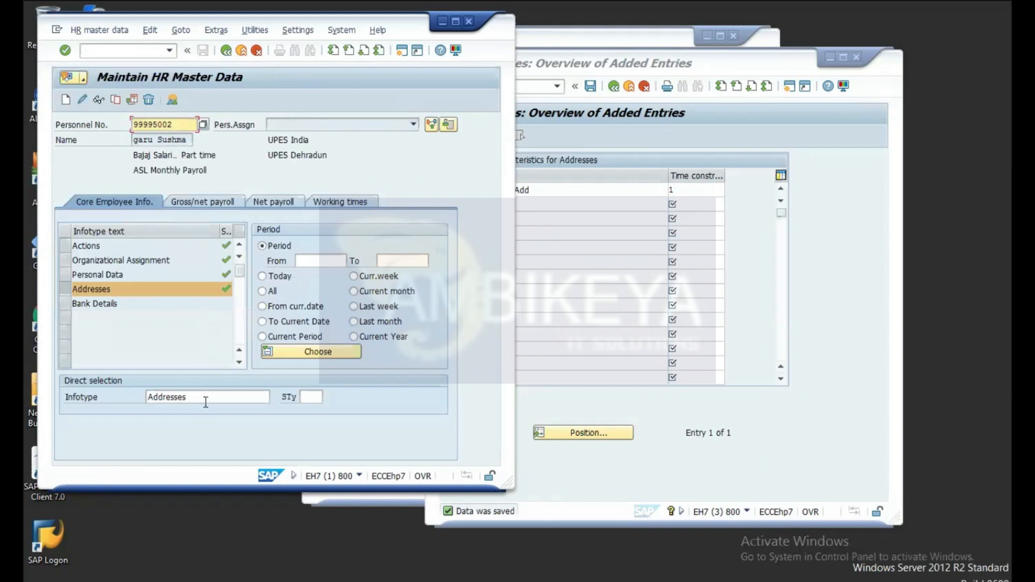
left_click(206, 398)
key("BackSpace")
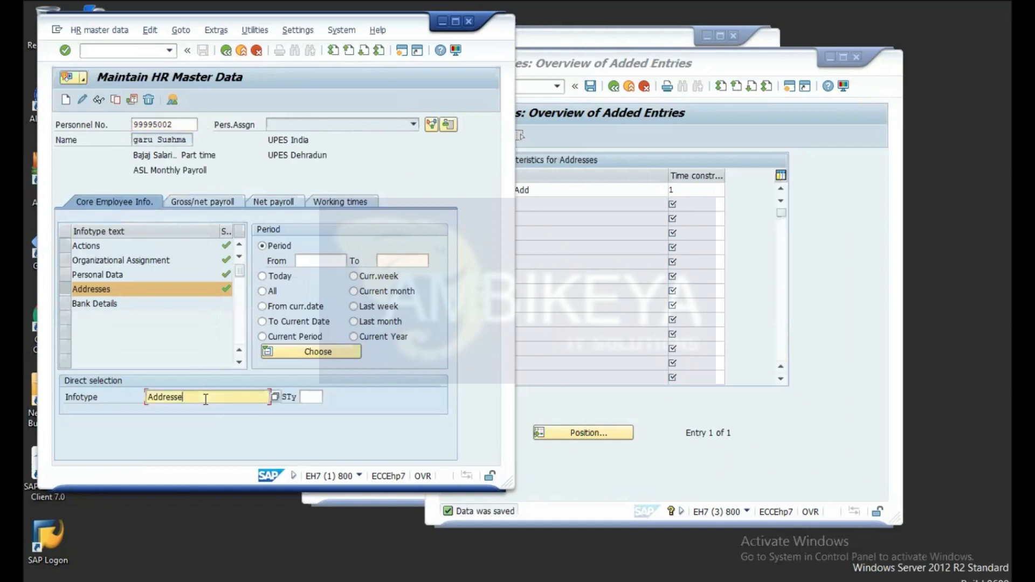
key("BackSpace")
key("BackSpace")
key("BackSpace")
key("BackSpace")
key("BackSpace")
key("BackSpace")
key("BackSpace")
key("BackSpace")
type("07")
key("Return")
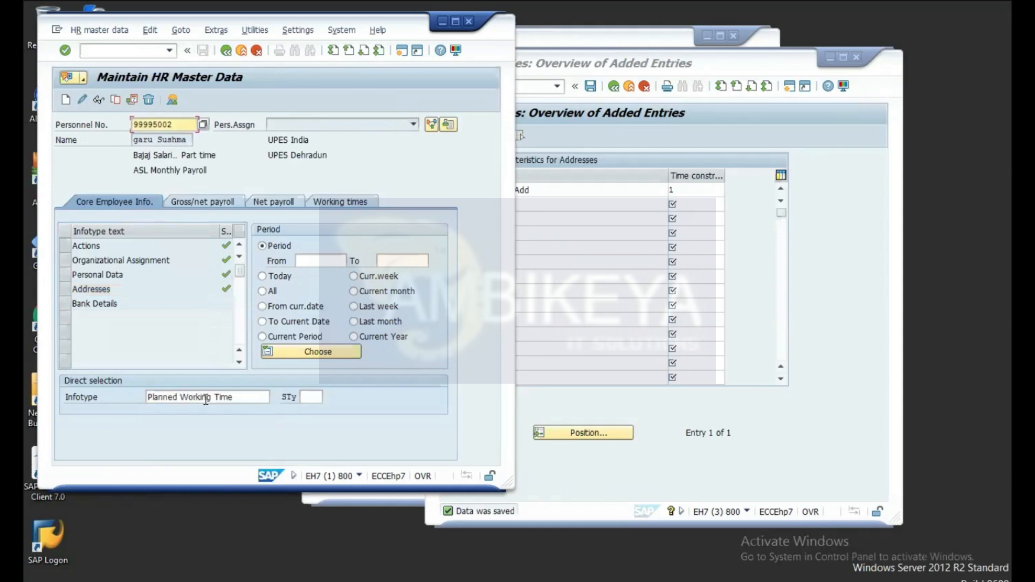
left_click(236, 398)
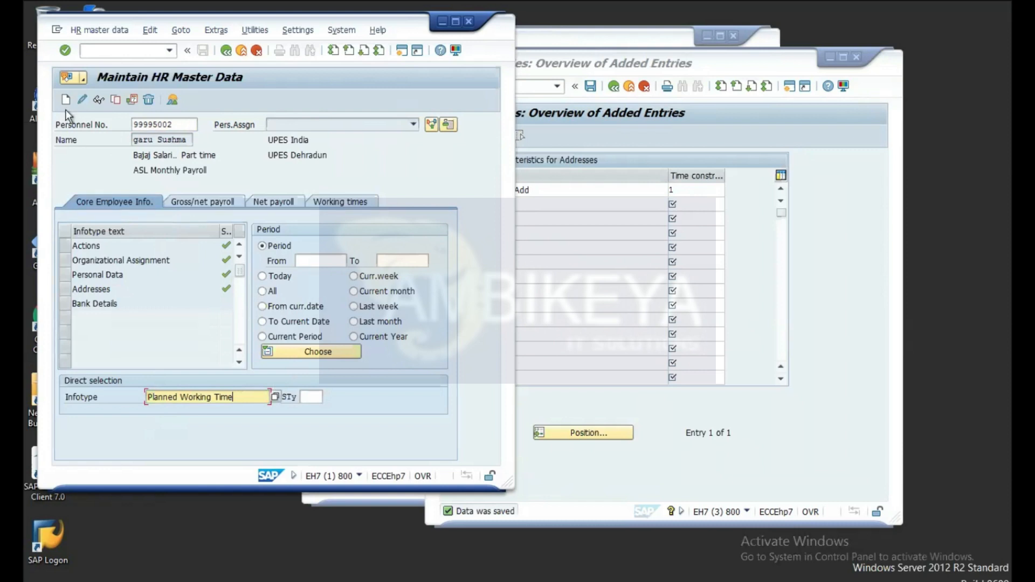
left_click(101, 100)
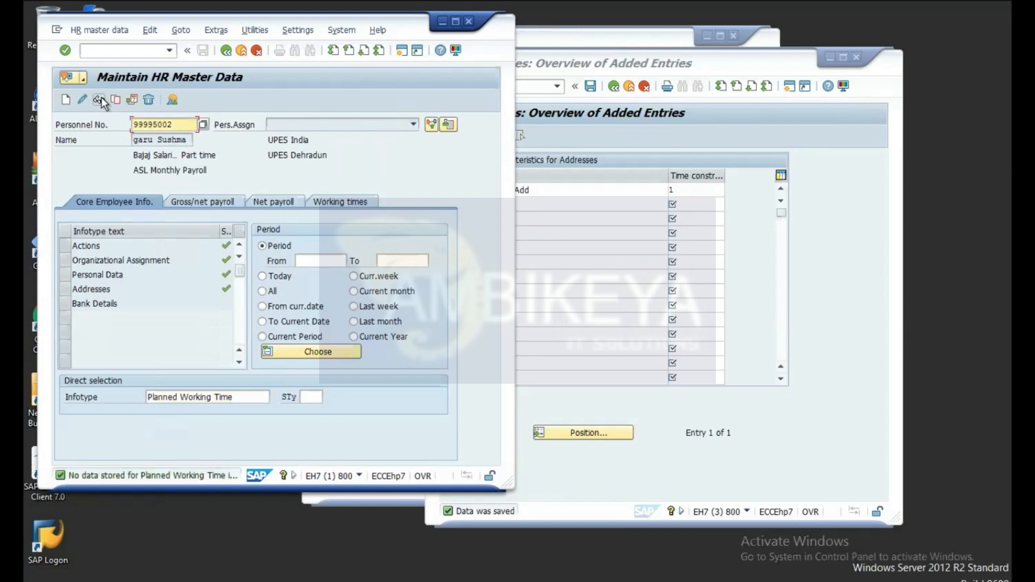
left_click(240, 395)
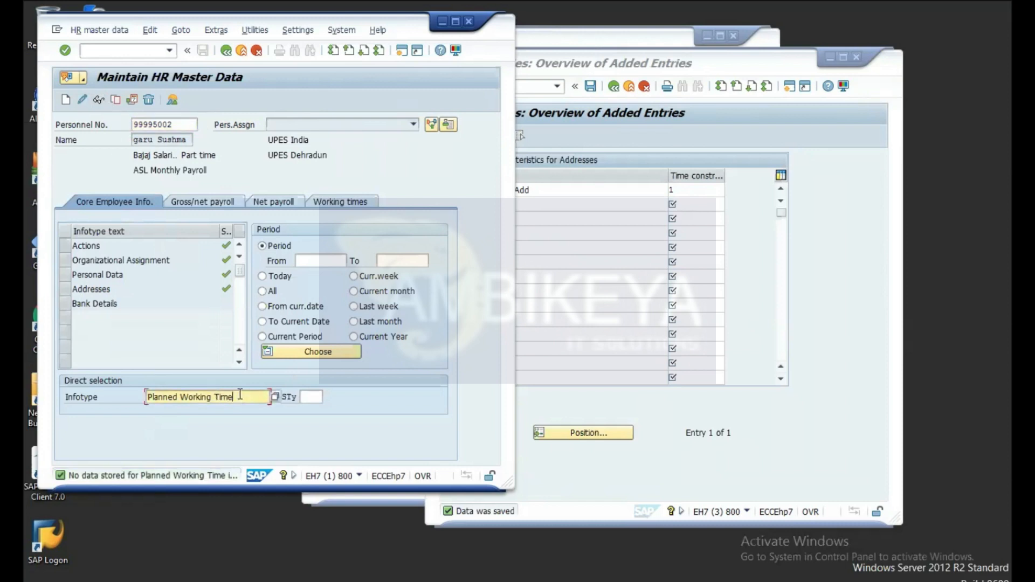
Step: Try saving a new Planned Working Time record, then back out after the missing work schedule rule error
left_click(67, 101)
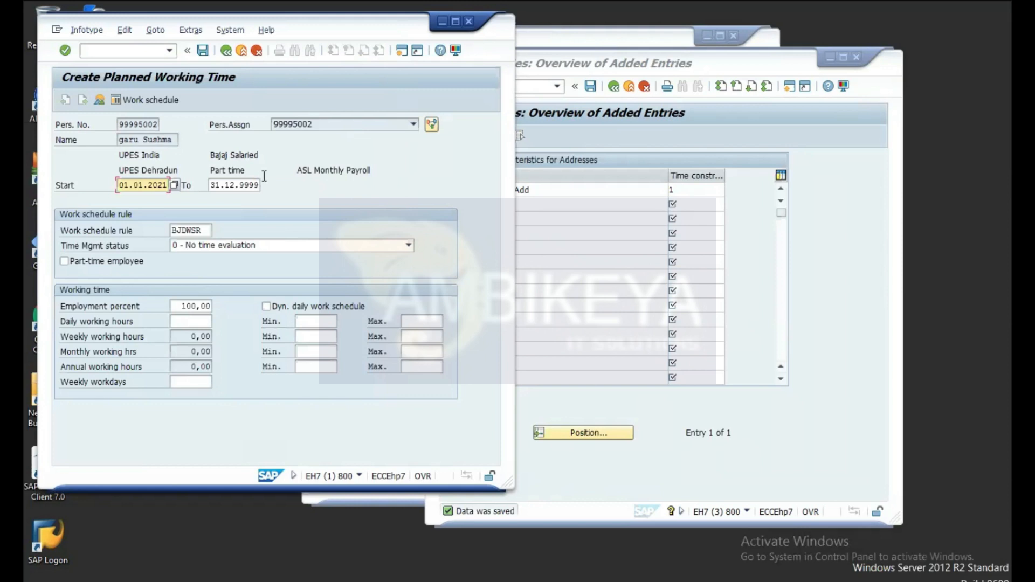
left_click(202, 52)
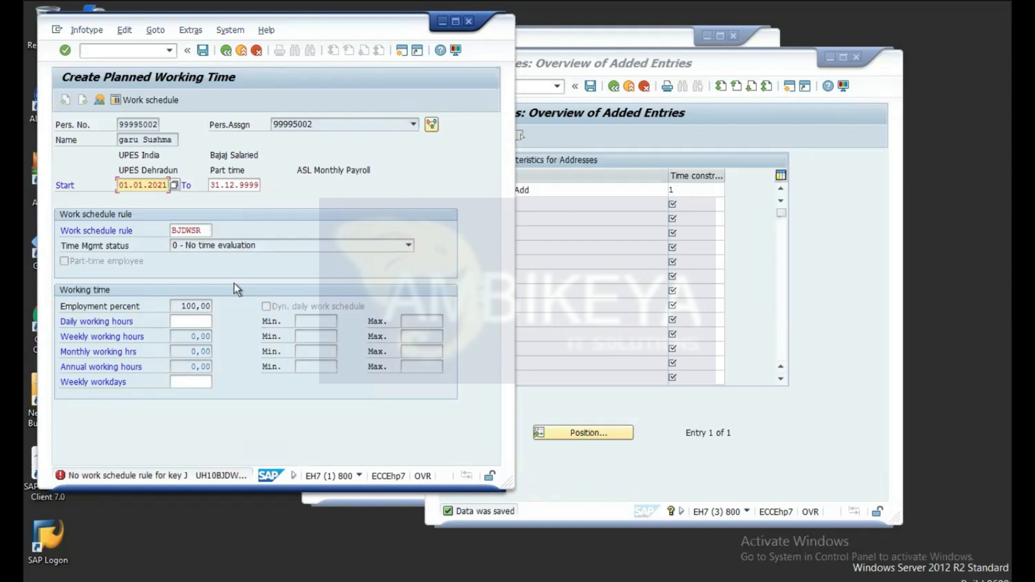
left_click(228, 51)
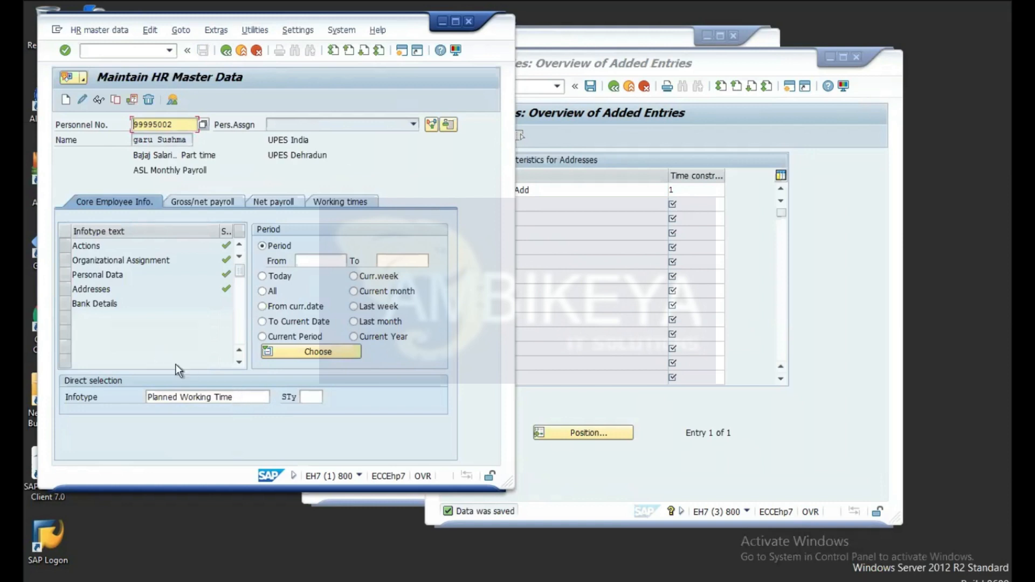
Step: Replace the infotype entry with 08 Basic Pay
left_click(66, 303)
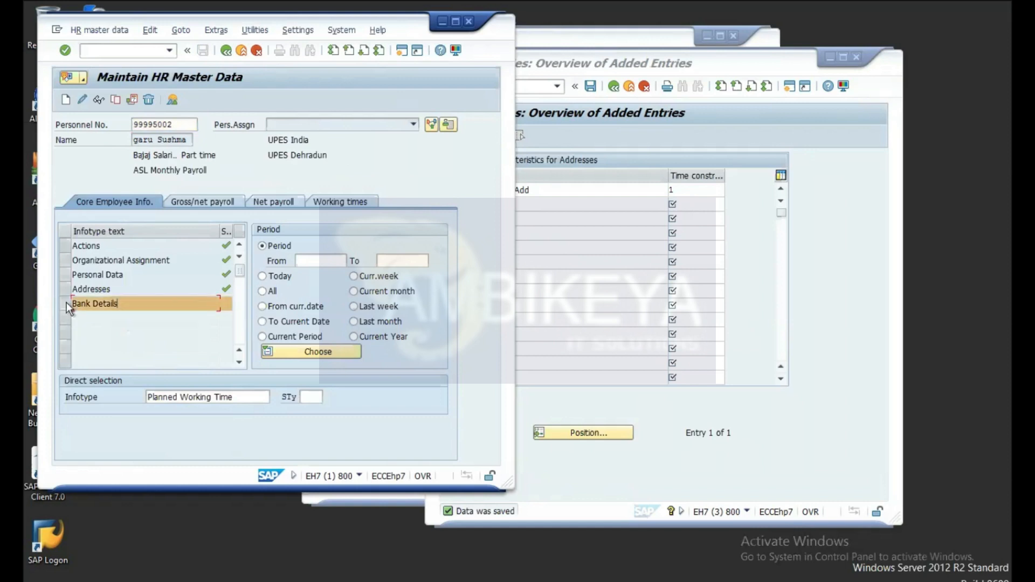
left_click(237, 397)
key("BackSpace")
key("BackSpace")
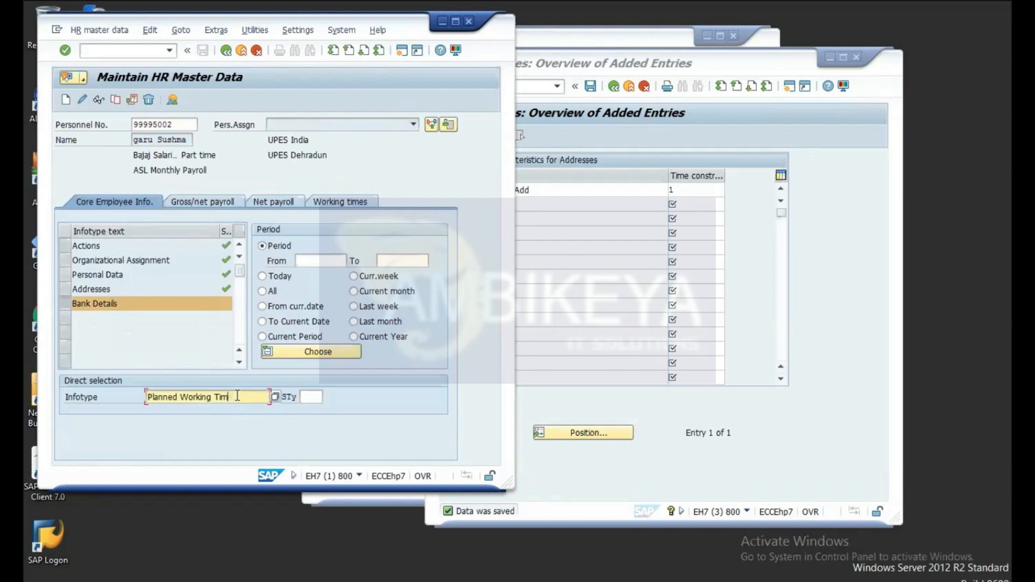
key("BackSpace")
key("BackSpace")
key("BackSpace")
key("BackSpace")
key("BackSpace")
key("BackSpace")
key("BackSpace")
key("BackSpace")
key("BackSpace")
key("BackSpace")
key("BackSpace")
key("BackSpace")
key("BackSpace")
key("BackSpace")
key("BackSpace")
key("BackSpace")
key("BackSpace")
key("BackSpace")
key("BackSpace")
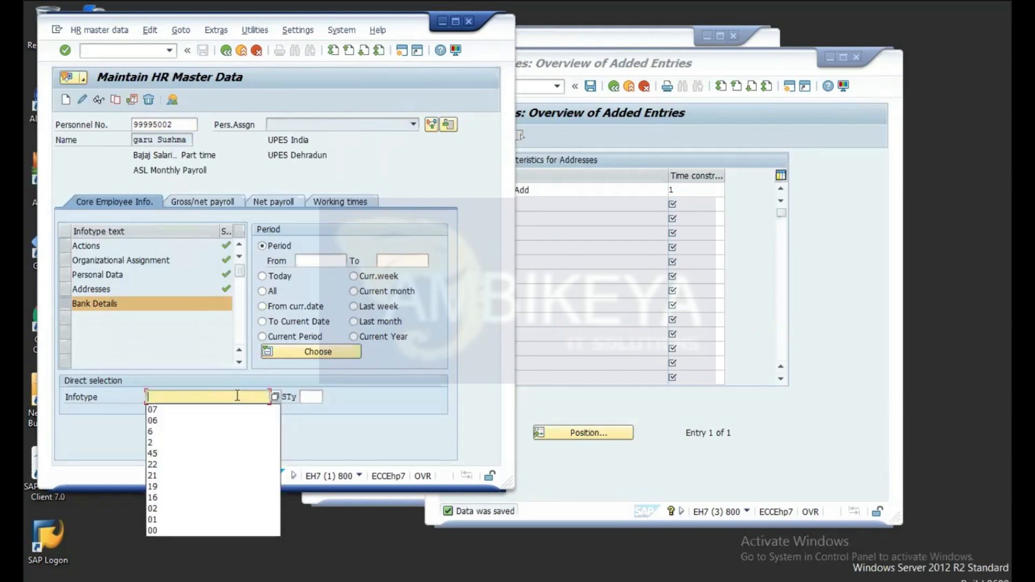
type("08")
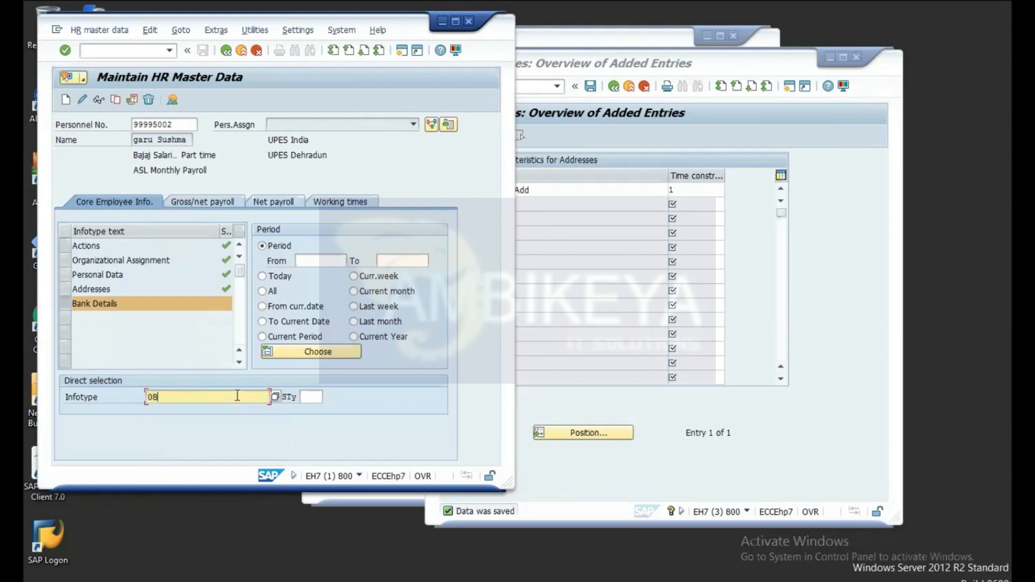
key("Return")
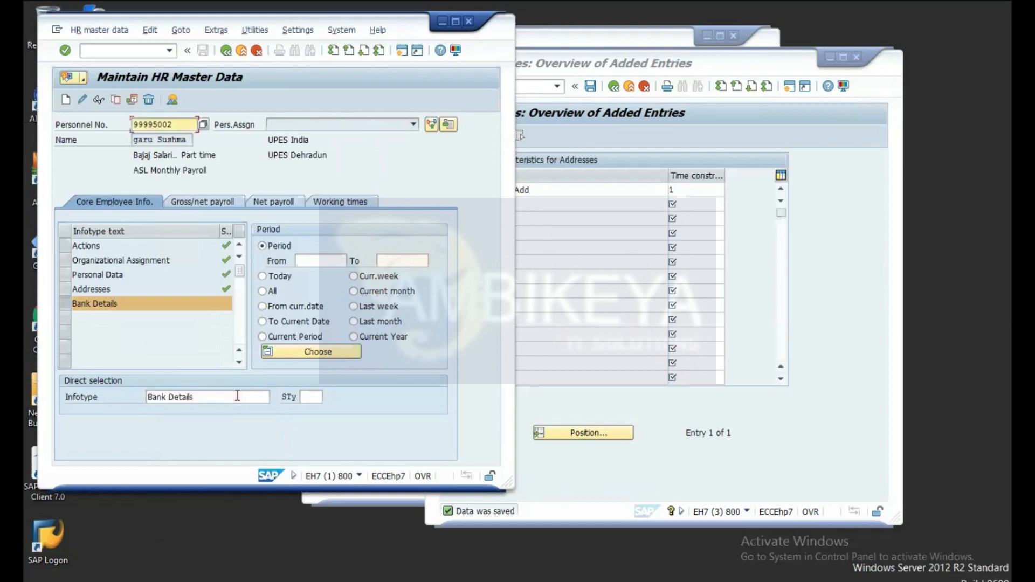
left_click(238, 396)
key("BackSpace")
key("BackSpace")
key("BackSpace")
key("BackSpace")
key("BackSpace")
key("BackSpace")
key("BackSpace")
key("BackSpace")
key("BackSpace")
key("BackSpace")
key("BackSpace")
key("BackSpace")
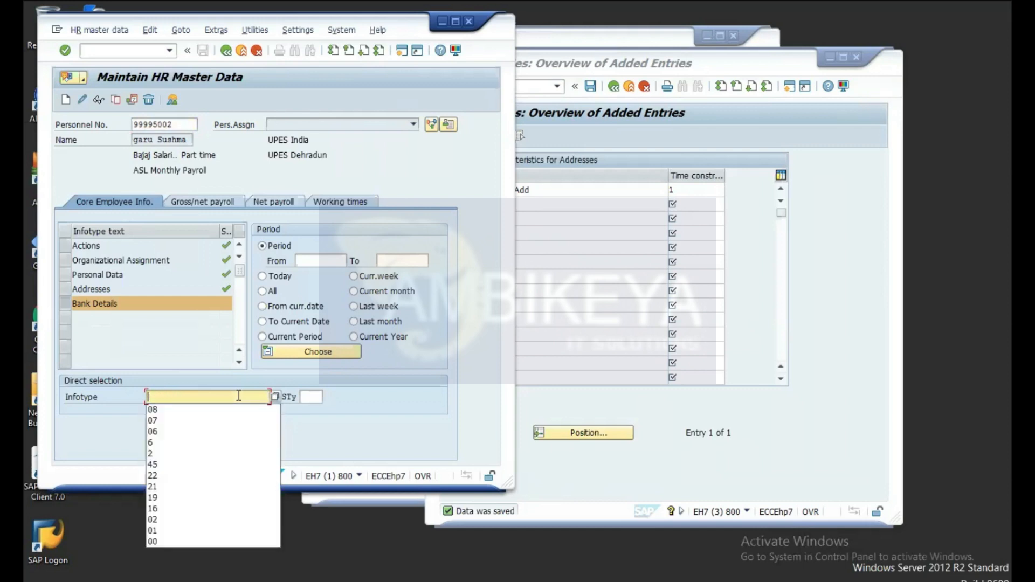
left_click(157, 410)
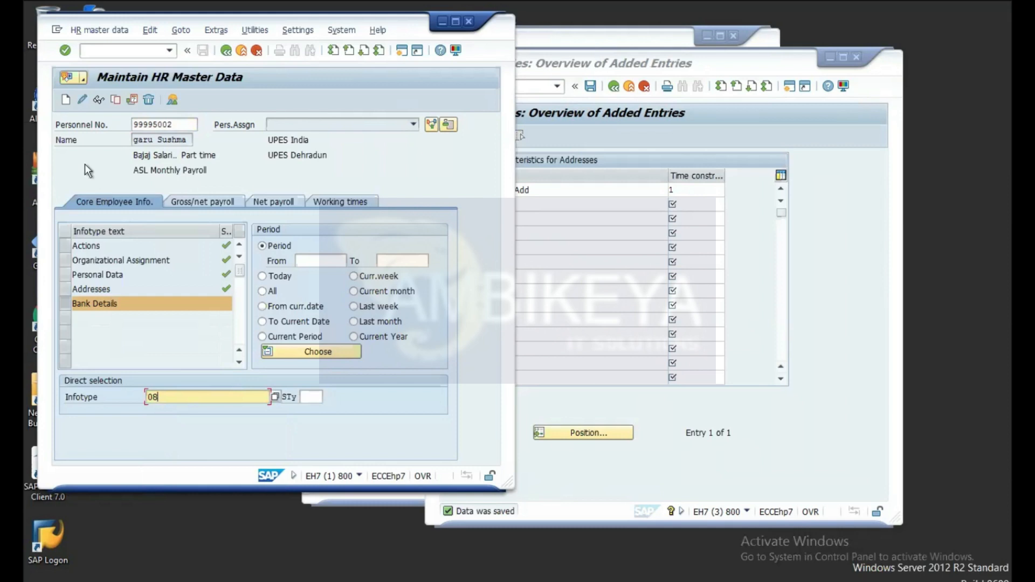
Step: Preview Create Basic Pay, confirm no Basic Pay data is stored, then reopen Create Basic Pay valid from 01.01.2021
left_click(67, 99)
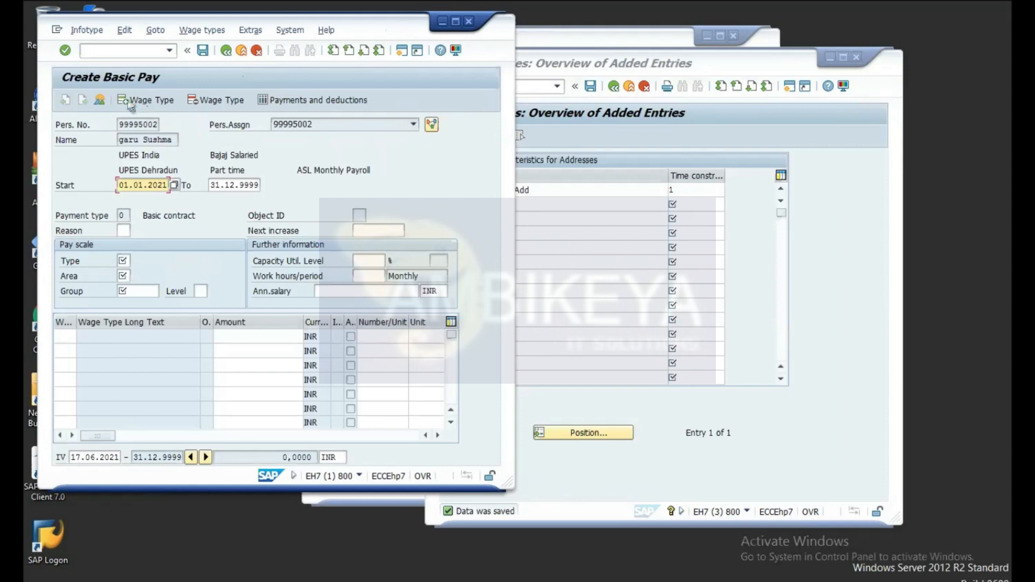
left_click(226, 52)
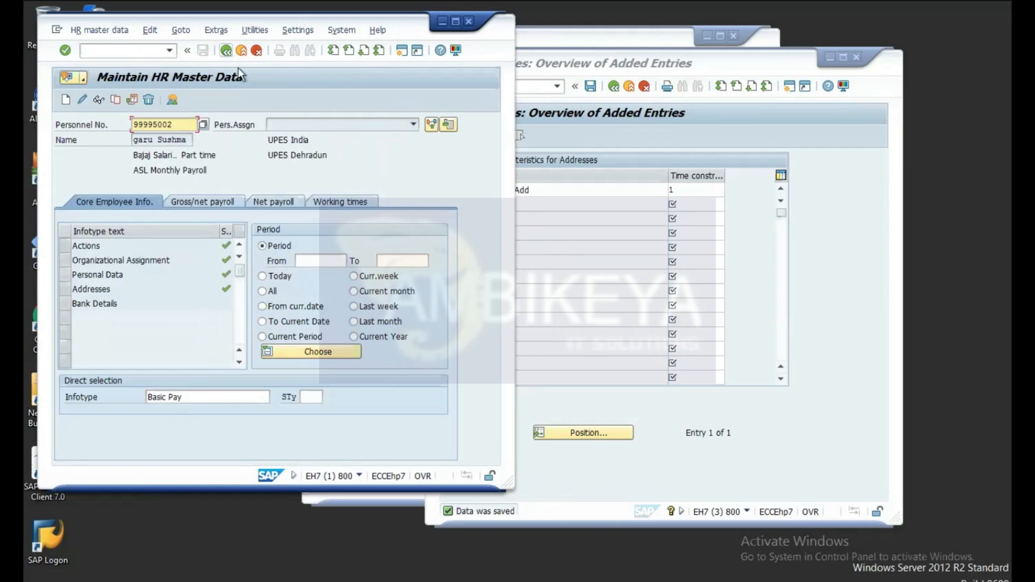
left_click(99, 102)
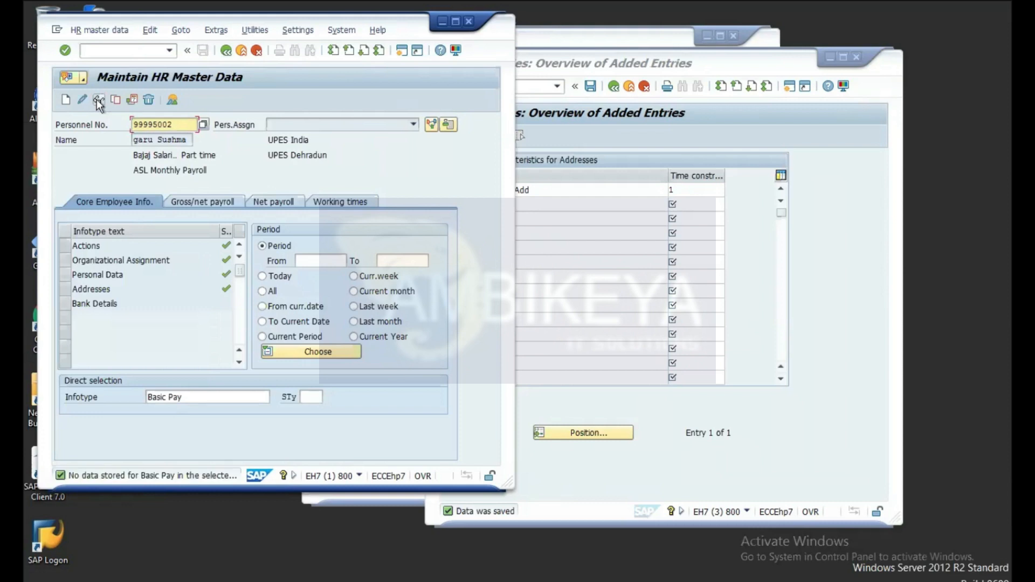
left_click(192, 397)
left_click(65, 101)
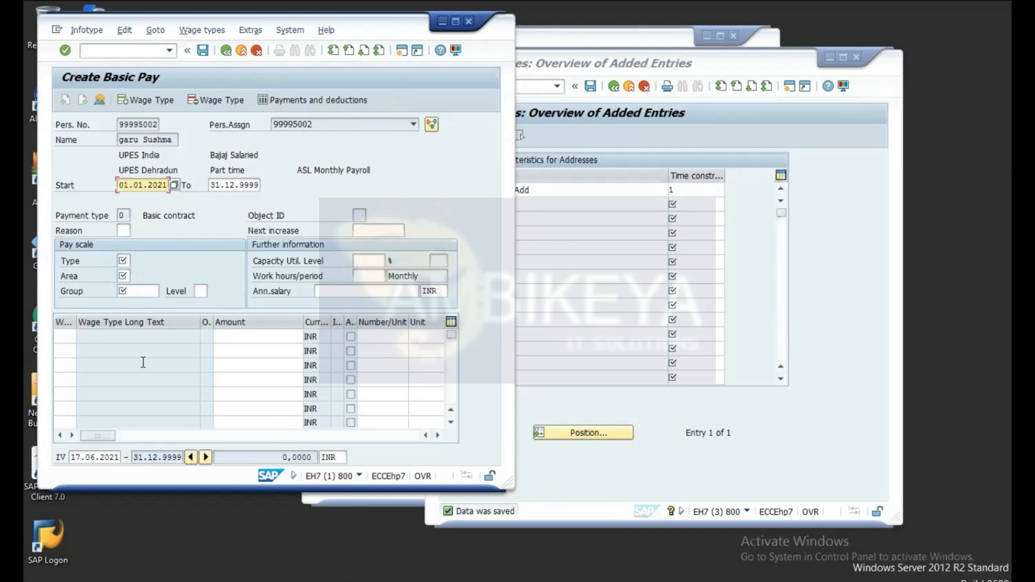
left_click(103, 338)
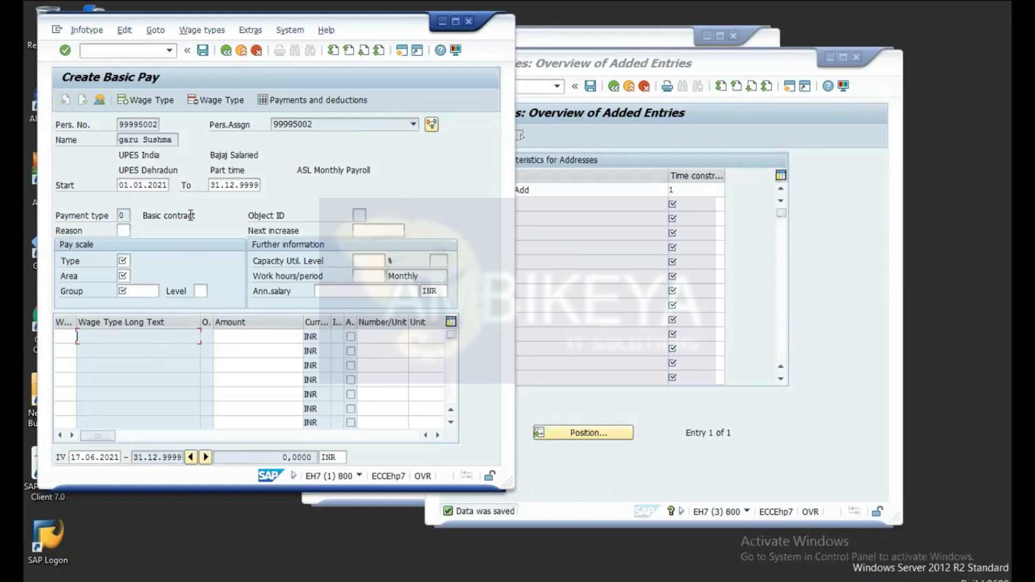
left_click(227, 50)
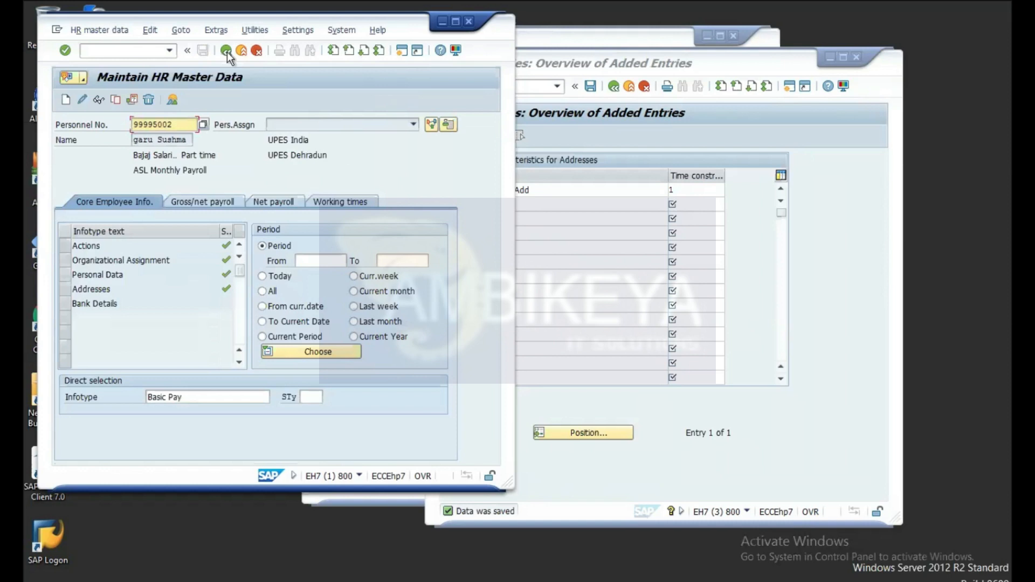
Step: Enter infotype 09 Bank Details and display it to confirm no data is stored
left_click(194, 397)
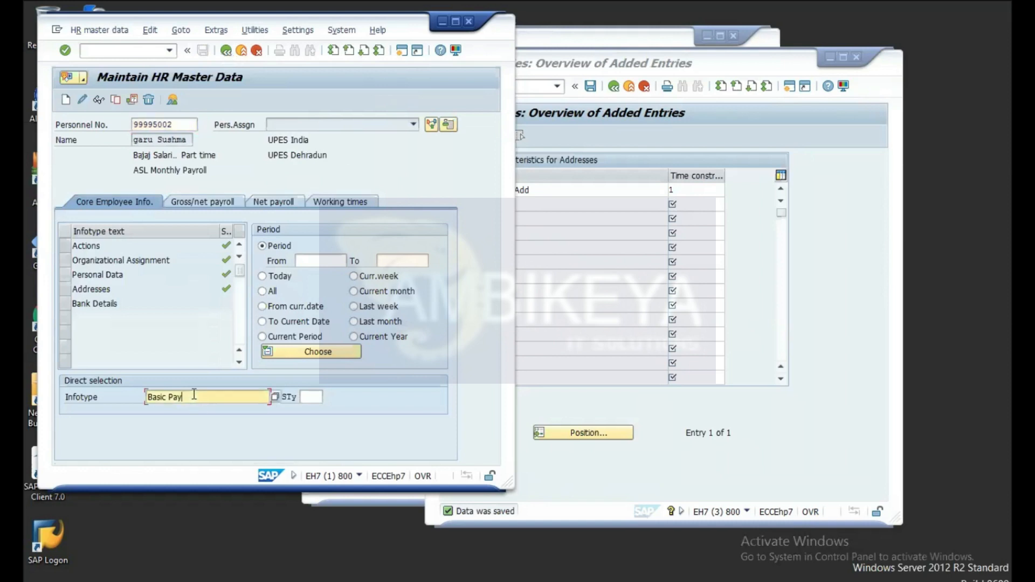
type("00")
key("BackSpace")
key("BackSpace")
key("BackSpace")
key("BackSpace")
key("BackSpace")
key("BackSpace")
key("BackSpace")
key("BackSpace")
key("BackSpace")
key("BackSpace")
key("BackSpace")
type("09")
left_click(100, 101)
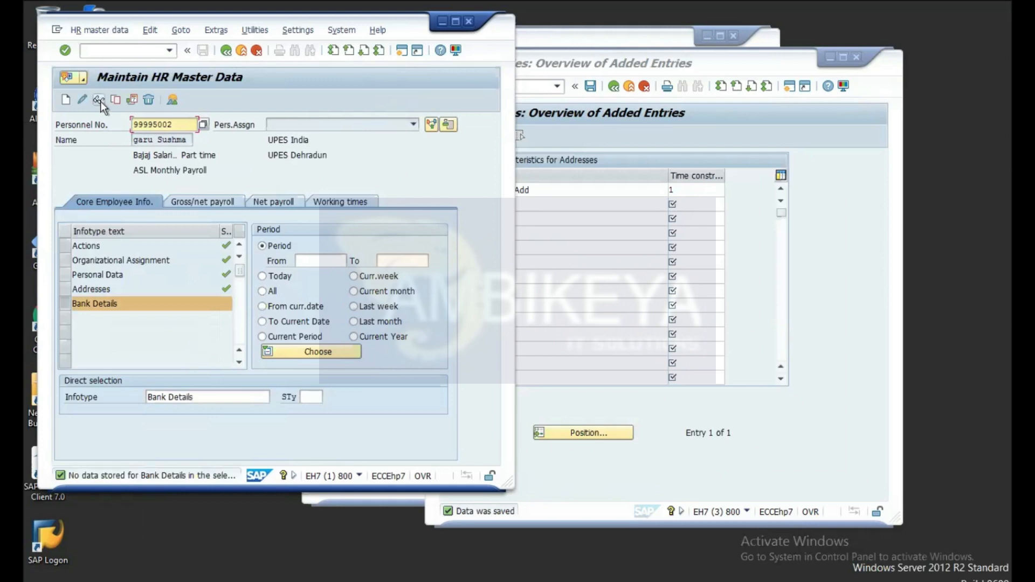
Step: Re-enter infotype 09 and start a new record to list its nine Bank Details subtypes
left_click(202, 396)
key("BackSpace")
key("BackSpace")
key("BackSpace")
key("BackSpace")
key("BackSpace")
key("BackSpace")
key("BackSpace")
key("BackSpace")
key("BackSpace")
key("BackSpace")
key("BackSpace")
key("BackSpace")
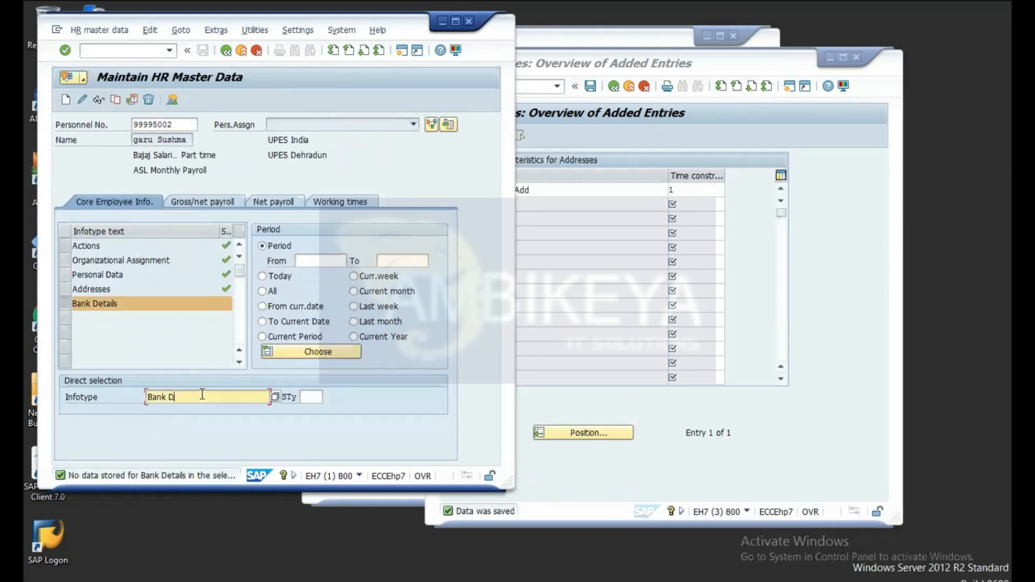
type("09")
left_click(66, 100)
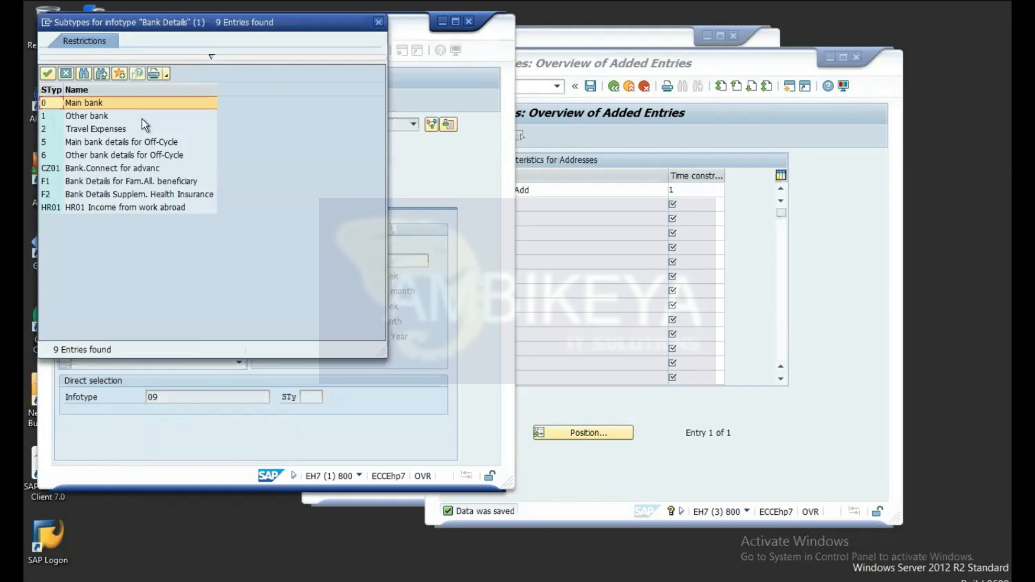
Step: Choose subtype 0 Main bank, review the Create Bank Details form, then return to the overview
double_click(87, 102)
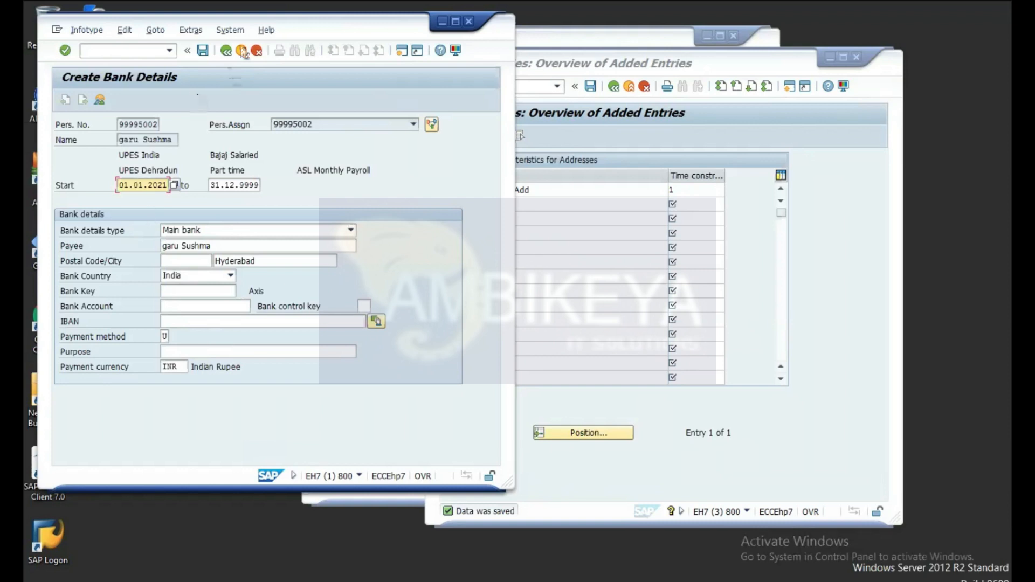
left_click(226, 54)
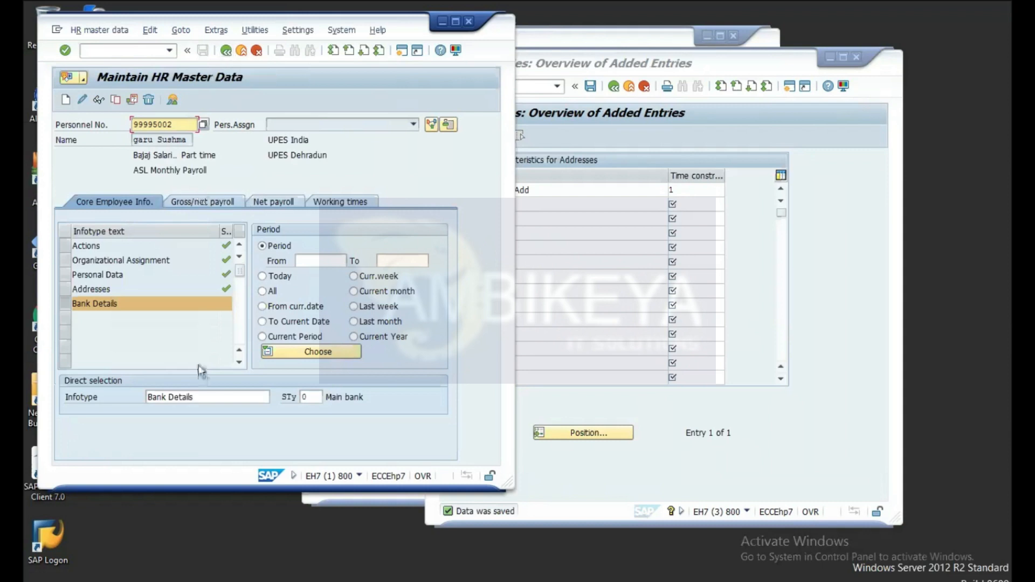
Step: Enter infotype 14 and preview the Create Recurring Payments/Deductions form before going back
left_click(202, 395)
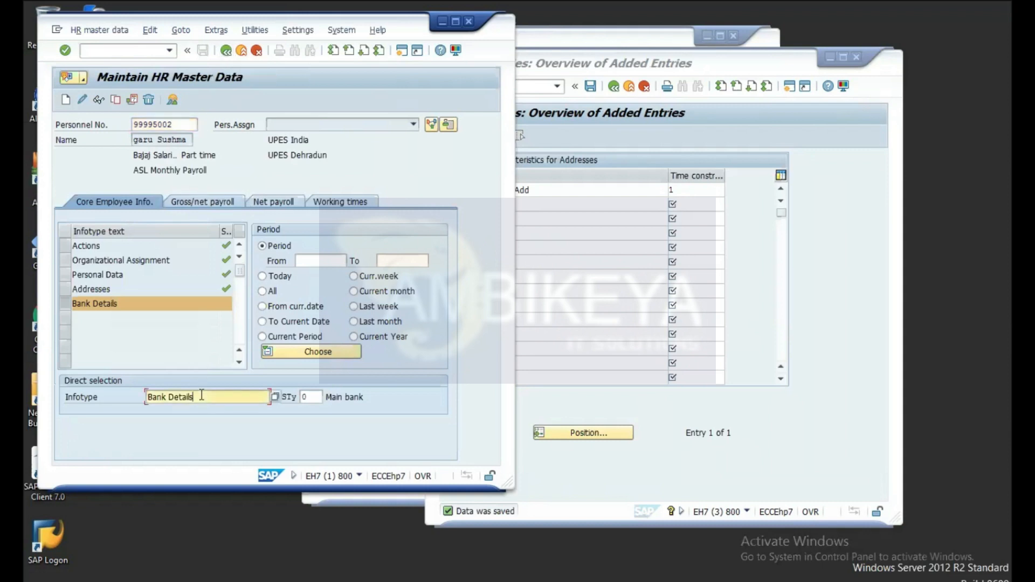
key("BackSpace")
key("BackSpace")
key("BackSpace")
key("BackSpace")
key("BackSpace")
key("BackSpace")
key("BackSpace")
key("BackSpace")
key("BackSpace")
key("BackSpace")
key("BackSpace")
key("BackSpace")
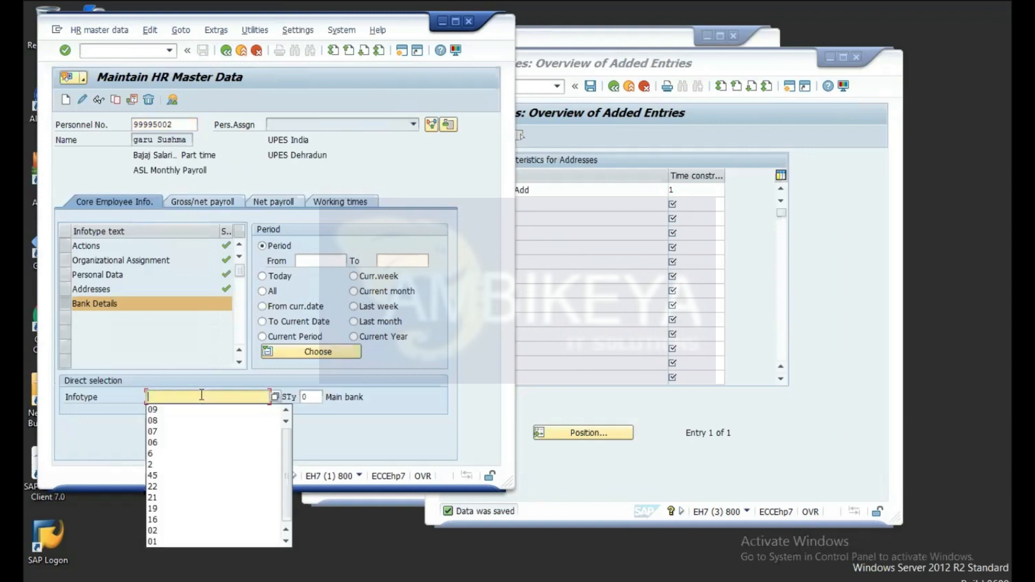
type("14")
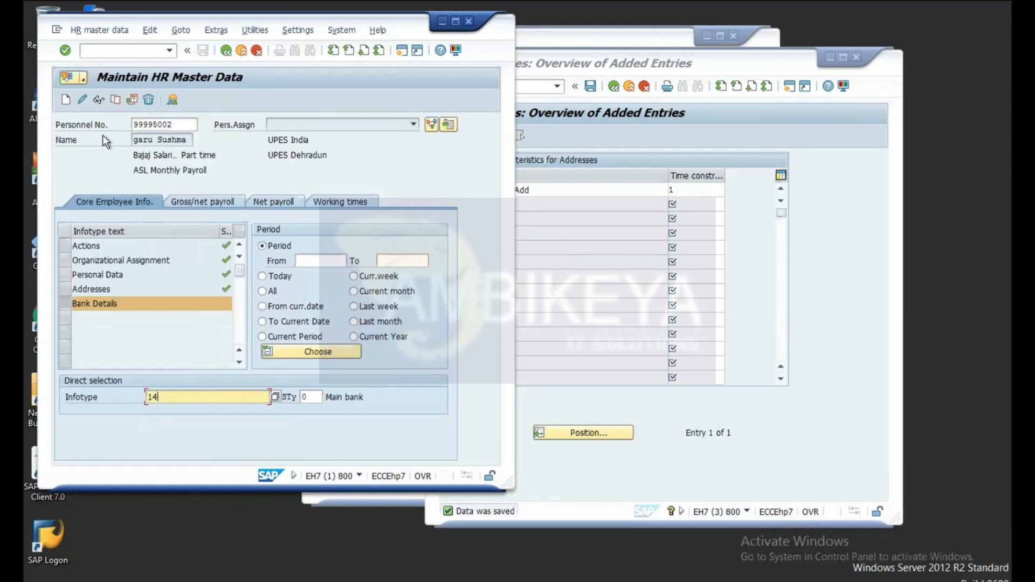
left_click(65, 100)
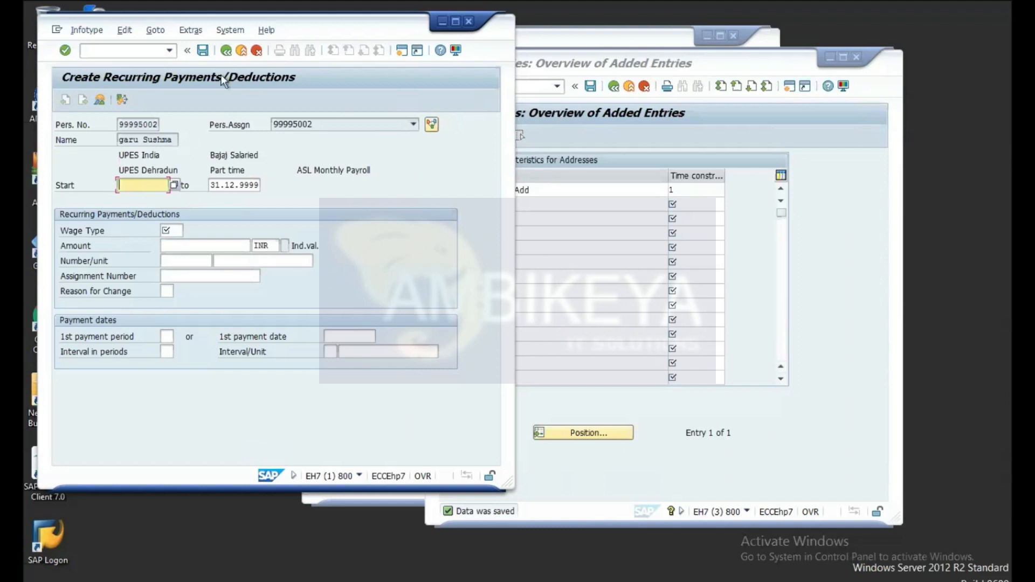
left_click(226, 52)
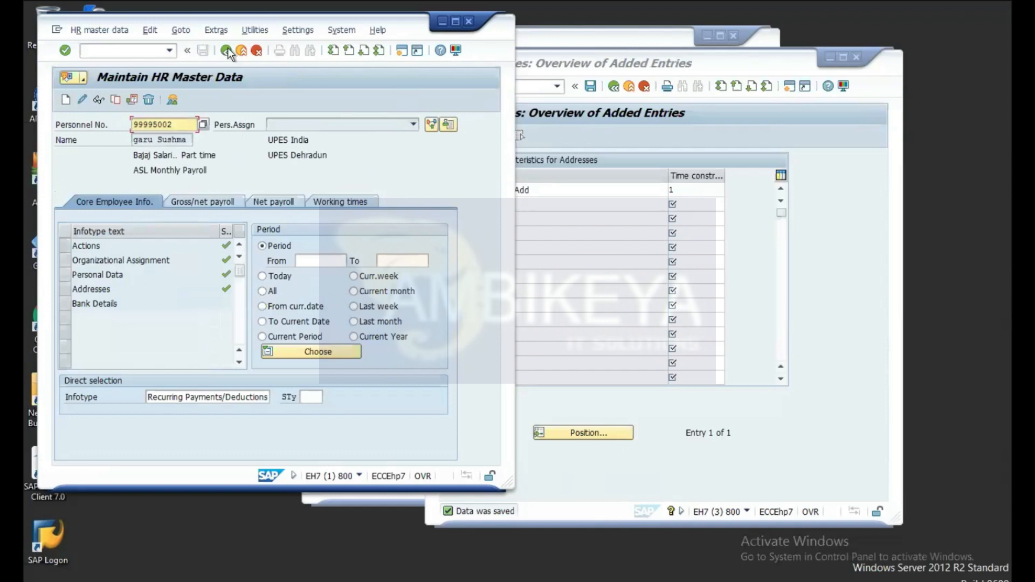
Step: Enter infotype 15, preview the Create Additional Payments form, and return to the overview
left_click(269, 397)
key("BackSpace")
key("BackSpace")
key("BackSpace")
key("BackSpace")
key("BackSpace")
key("BackSpace")
key("BackSpace")
key("BackSpace")
key("BackSpace")
key("BackSpace")
key("BackSpace")
key("BackSpace")
key("BackSpace")
key("BackSpace")
key("BackSpace")
key("BackSpace")
key("BackSpace")
key("BackSpace")
key("BackSpace")
key("BackSpace")
key("BackSpace")
key("BackSpace")
key("BackSpace")
key("BackSpace")
key("BackSpace")
key("BackSpace")
key("BackSpace")
key("BackSpace")
key("BackSpace")
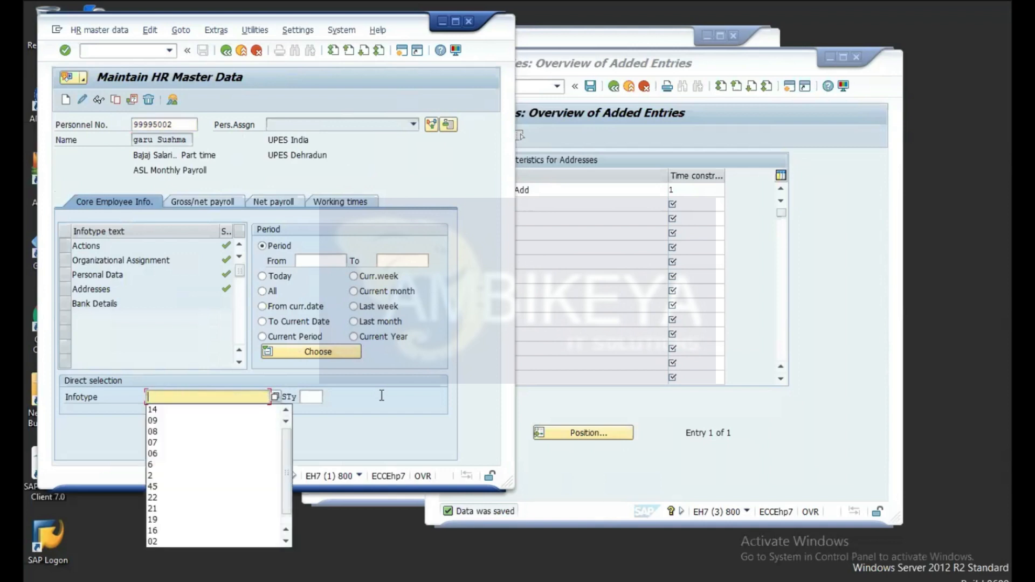
type("15")
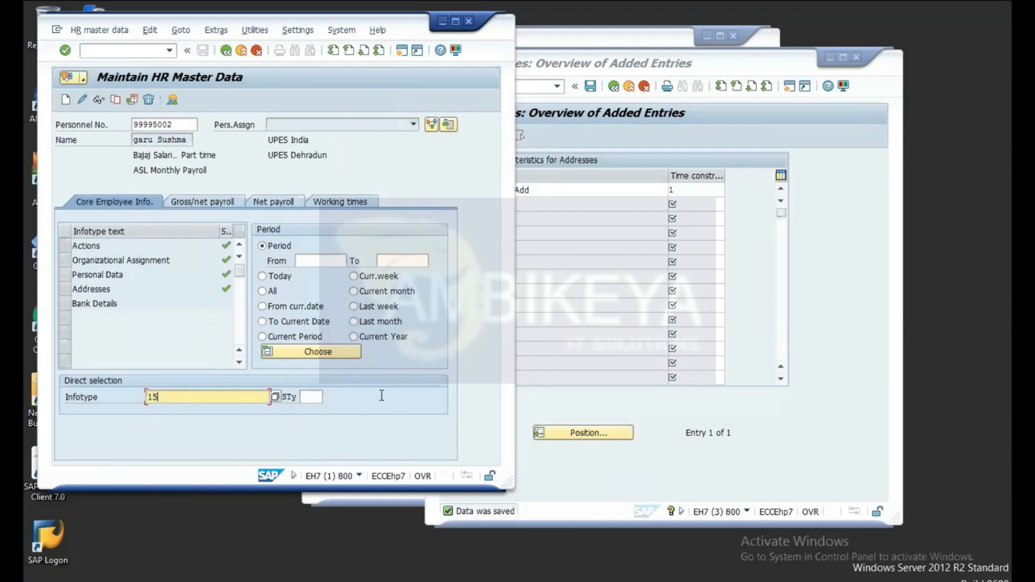
left_click(68, 101)
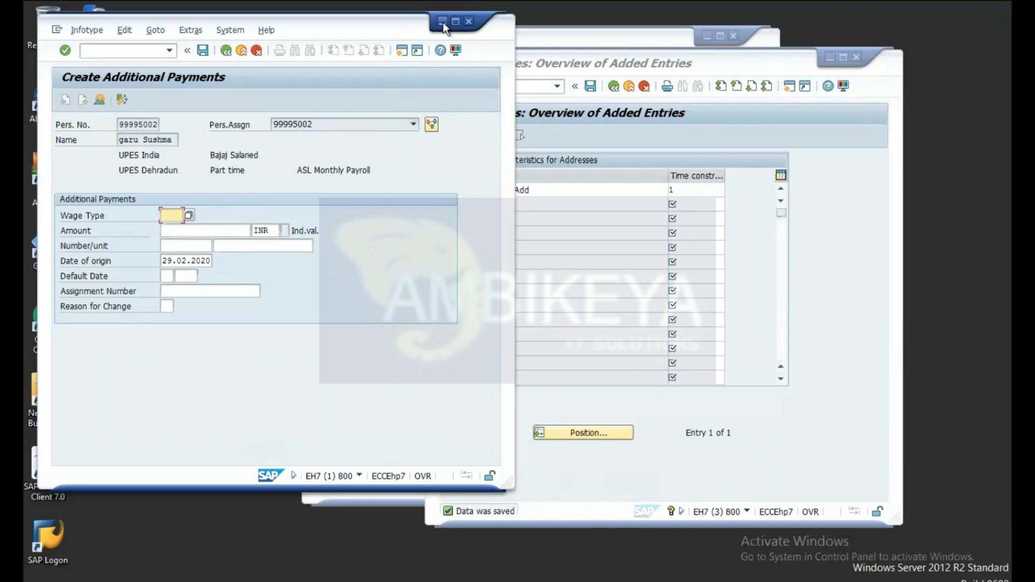
left_click(227, 51)
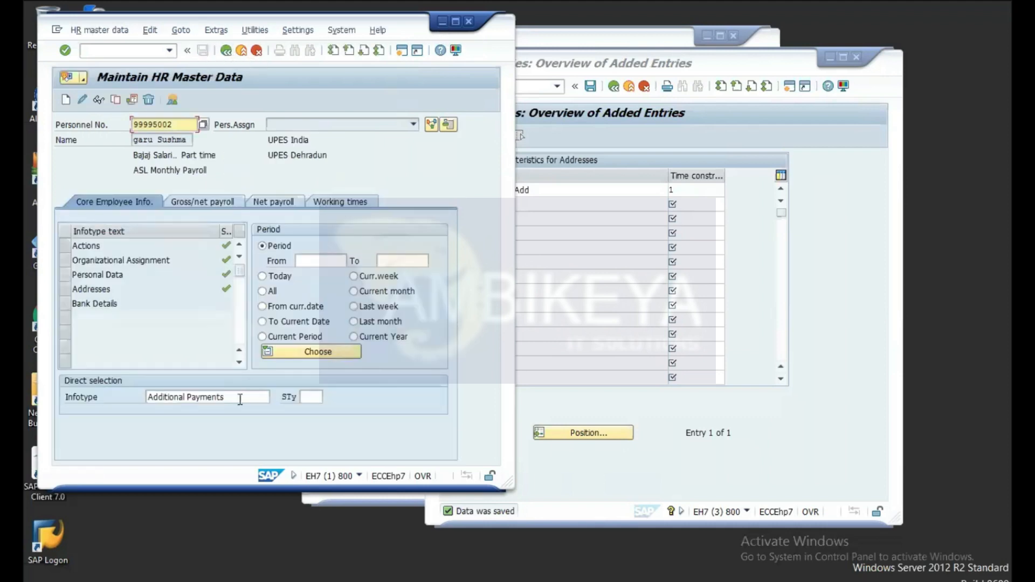
left_click(240, 398)
Step: Enter infotype 16, preview Create Contract Elements, then display it to confirm no records exist
key("BackSpace")
key("BackSpace")
key("BackSpace")
key("BackSpace")
key("BackSpace")
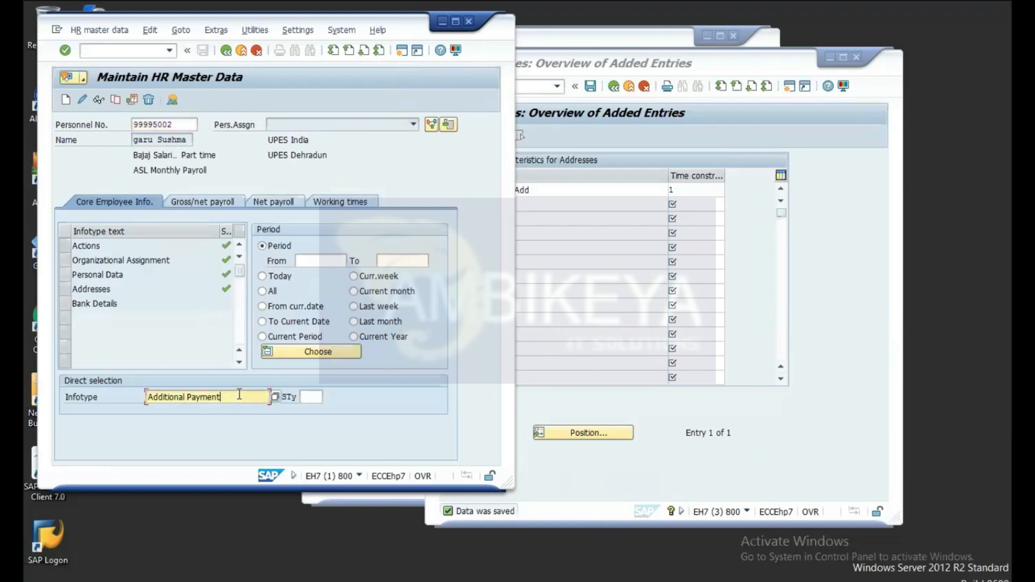
key("BackSpace")
key("BackSpace")
key("BackSpace")
key("BackSpace")
key("BackSpace")
key("BackSpace")
key("BackSpace")
key("BackSpace")
key("BackSpace")
key("BackSpace")
key("BackSpace")
key("BackSpace")
key("BackSpace")
type("16")
key("BackSpace")
key("BackSpace")
key("BackSpace")
type("16")
left_click(65, 100)
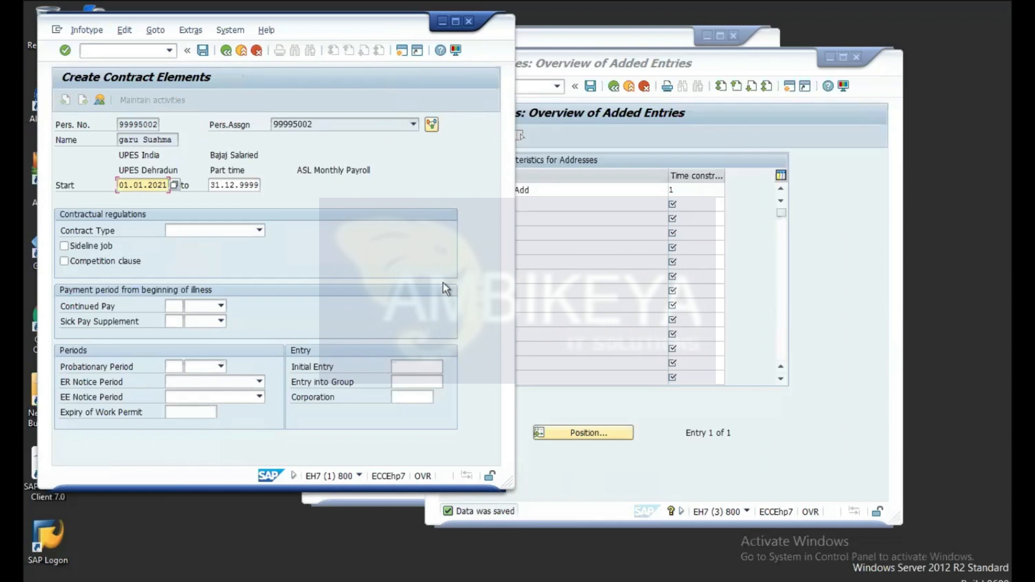
left_click(225, 51)
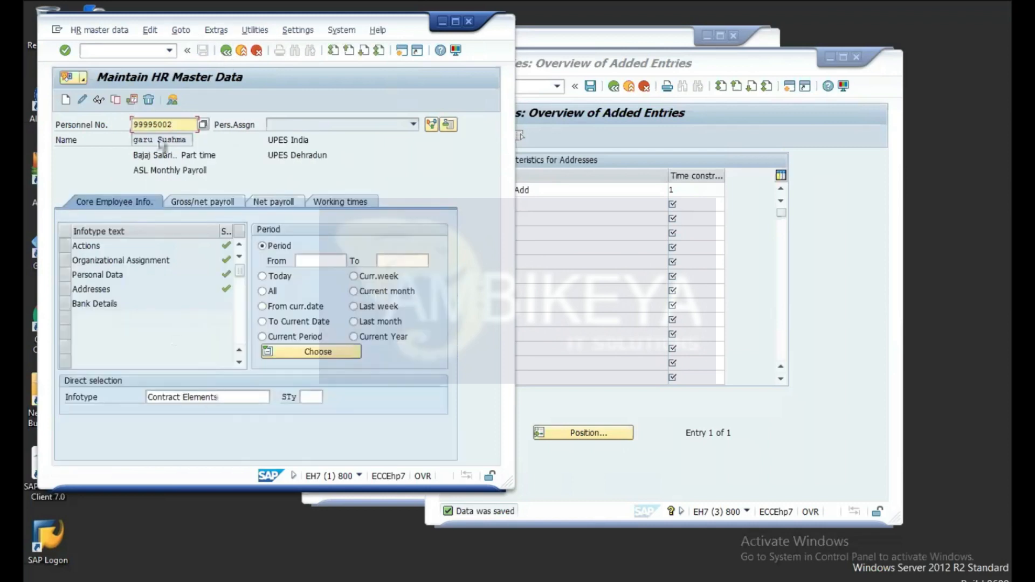
left_click(98, 99)
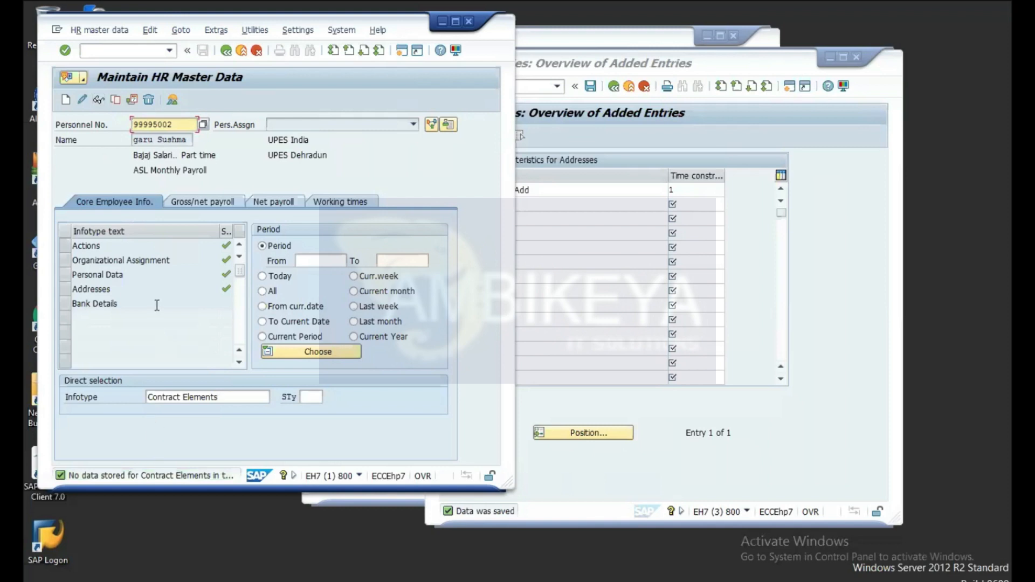
Step: Open a blank Create Contract Elements form valid 01.01.2021 to 31.12.9999 and focus Initial Entry
left_click(65, 100)
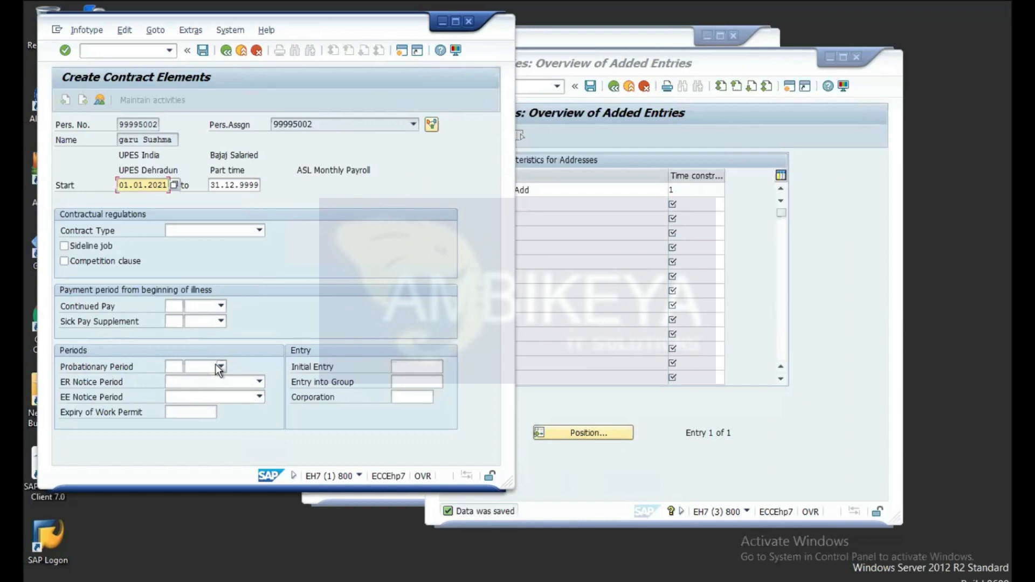
left_click(406, 367)
Step: Bring the Addresses New Entries window showing subtype 4 Perm Add back to the front
left_click(762, 65)
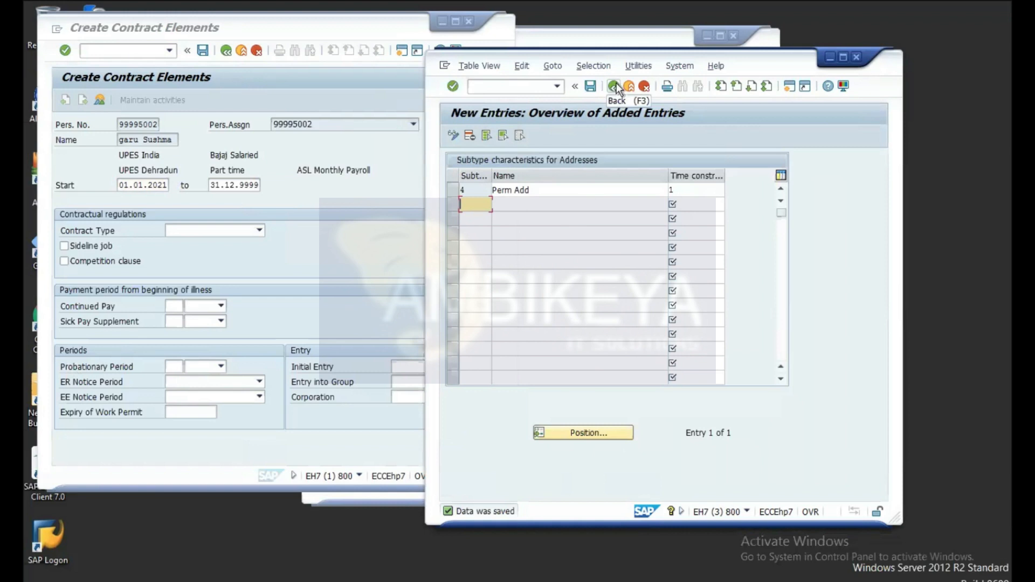
Step: Bring the contract elements window forward and clear the partly typed transaction command
left_click(124, 51)
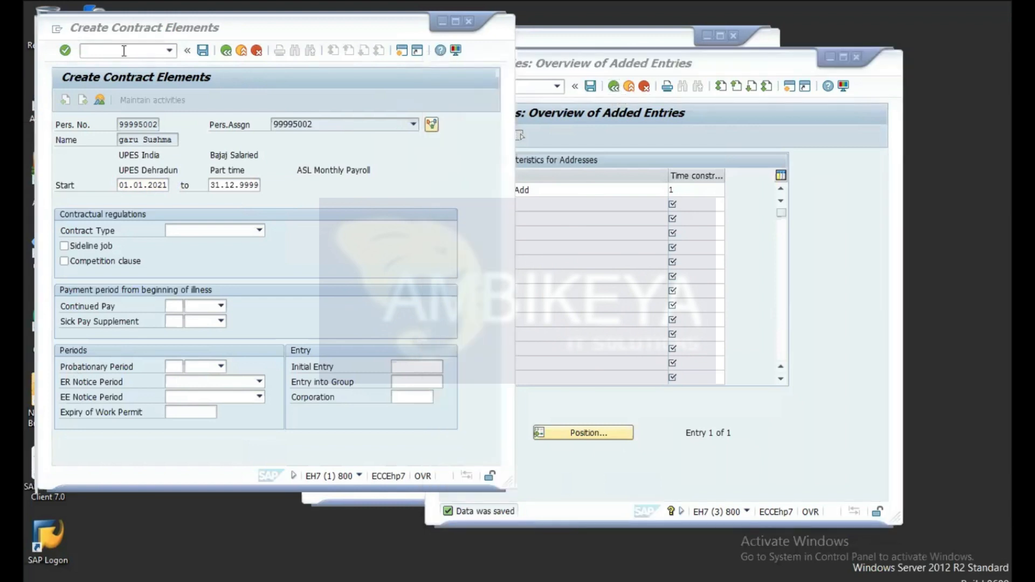
type("n")
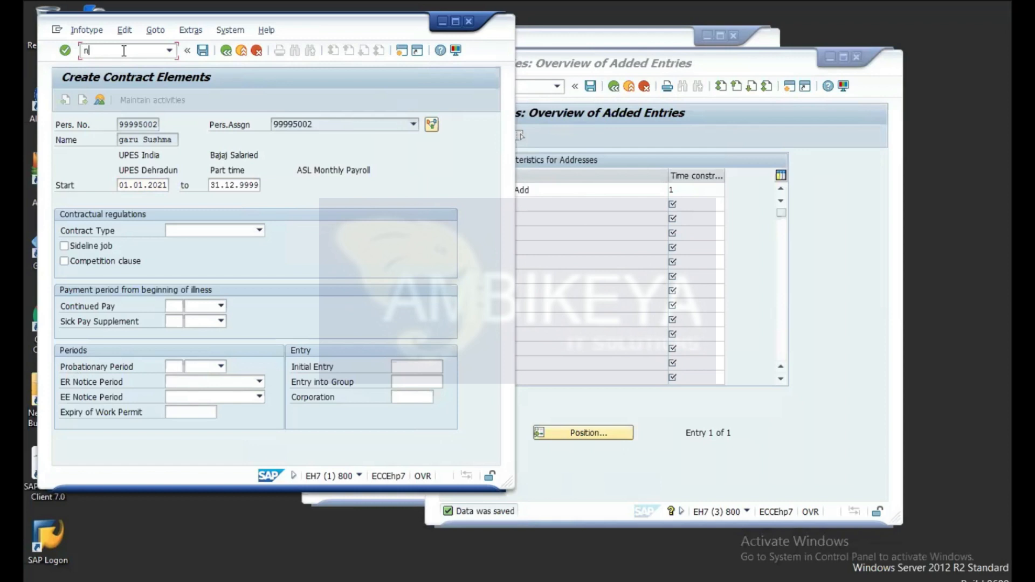
key("BackSpace")
type("/n")
key("BackSpace")
key("BackSpace")
Step: Move the table-view session aside and launch transaction /nspro in it
left_click(647, 64)
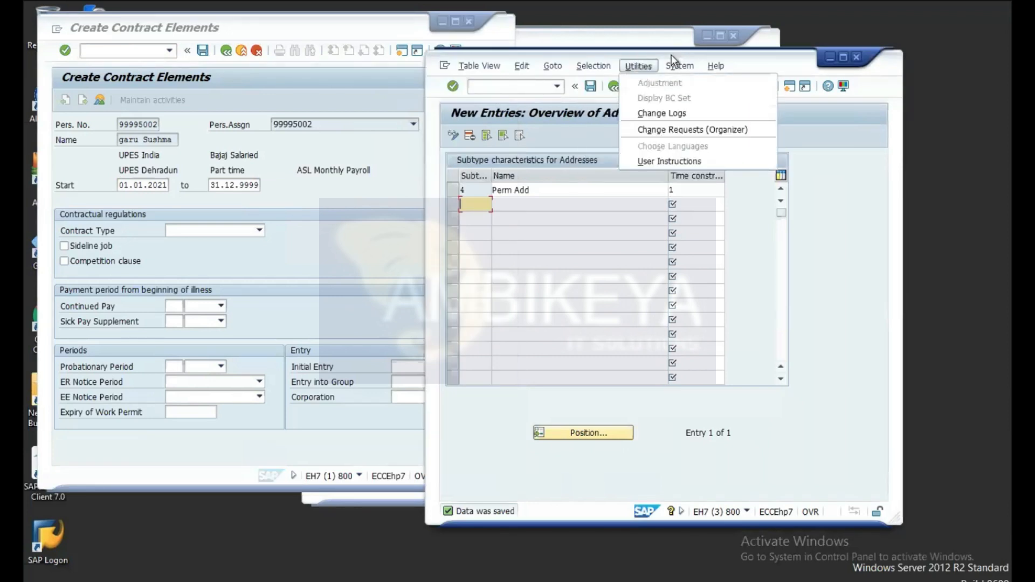
left_click_drag(794, 57, 666, 29)
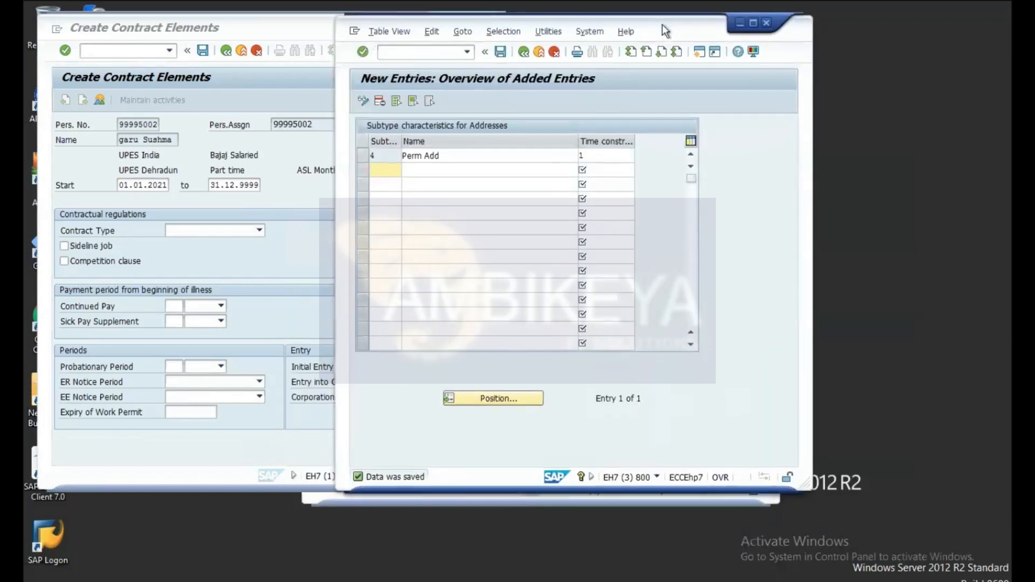
left_click(419, 53)
type("/n")
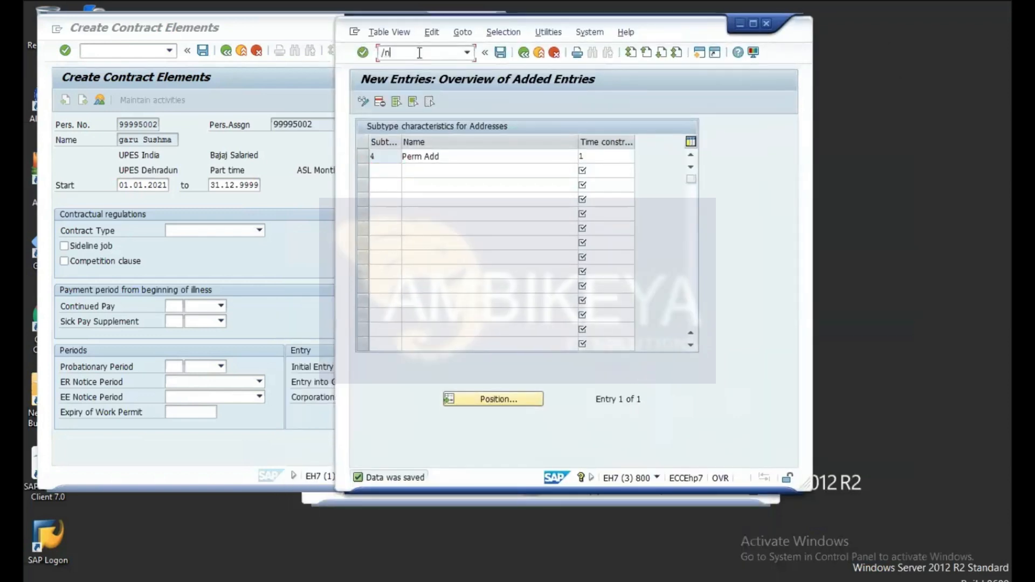
type("spro")
key("Return")
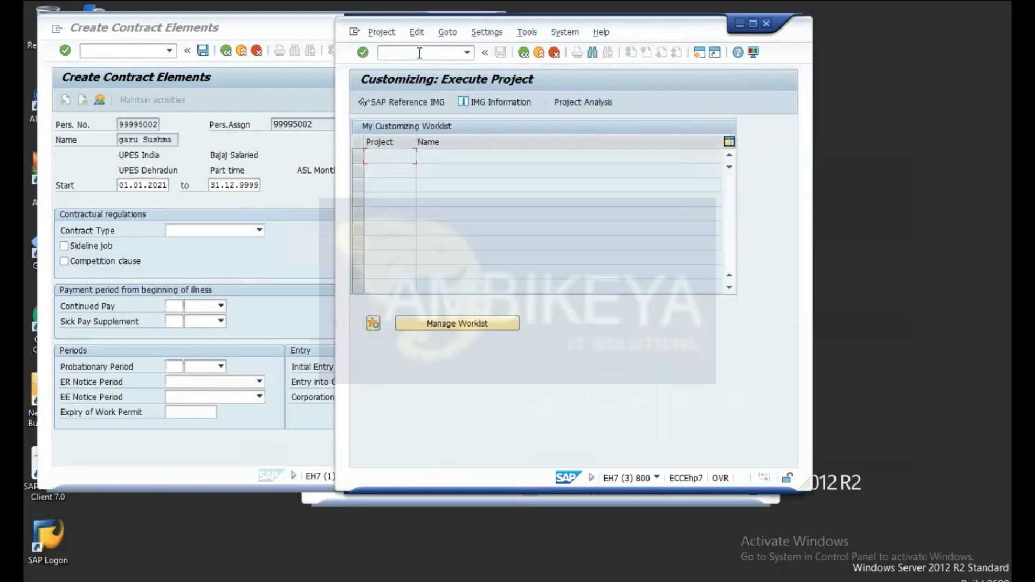
Step: In the SAP Reference IMG, expand Personnel Administration down to Contract Elements and run Define contract types
left_click(391, 103)
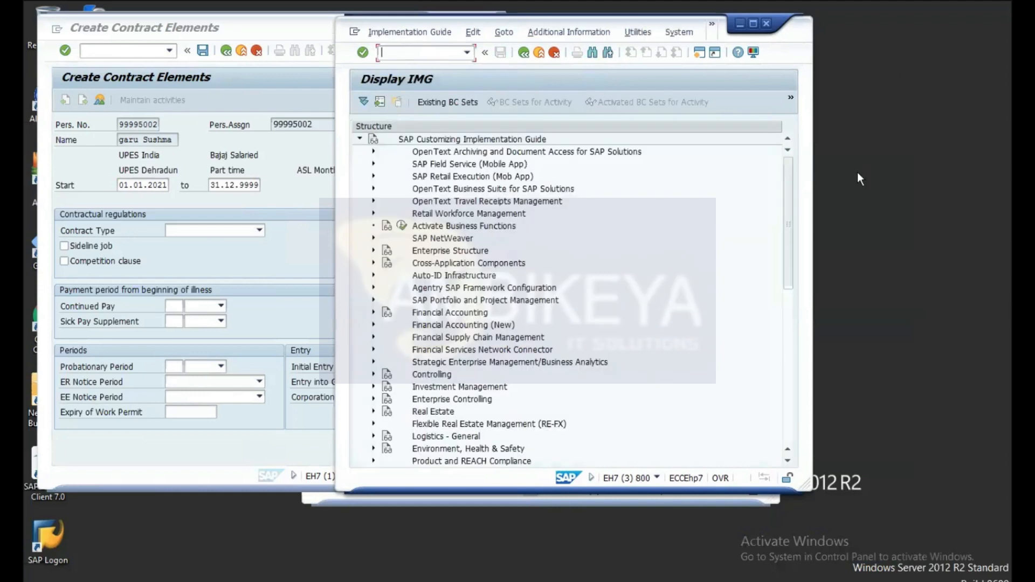
left_click_drag(788, 199, 789, 241)
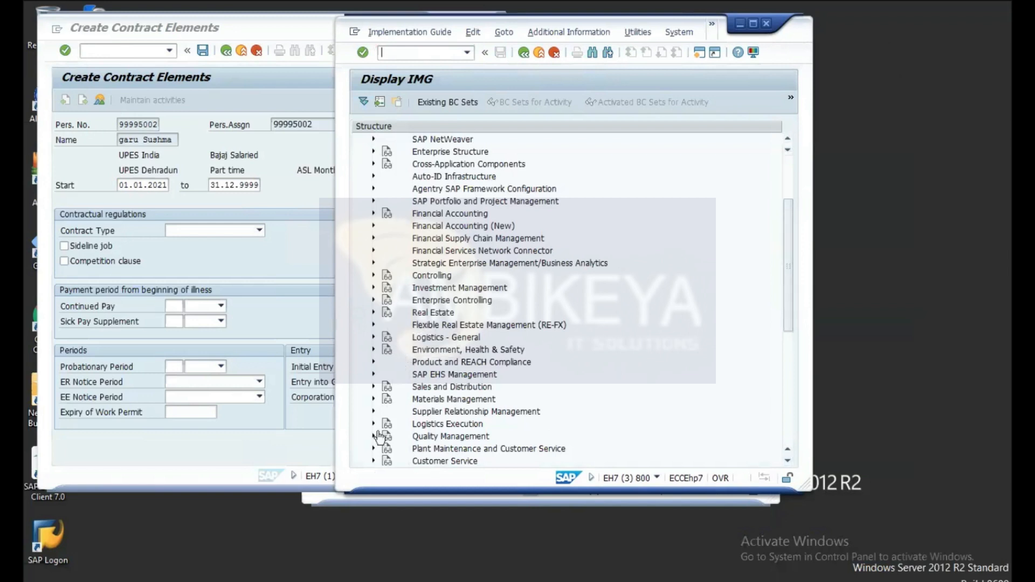
left_click_drag(785, 268, 786, 359)
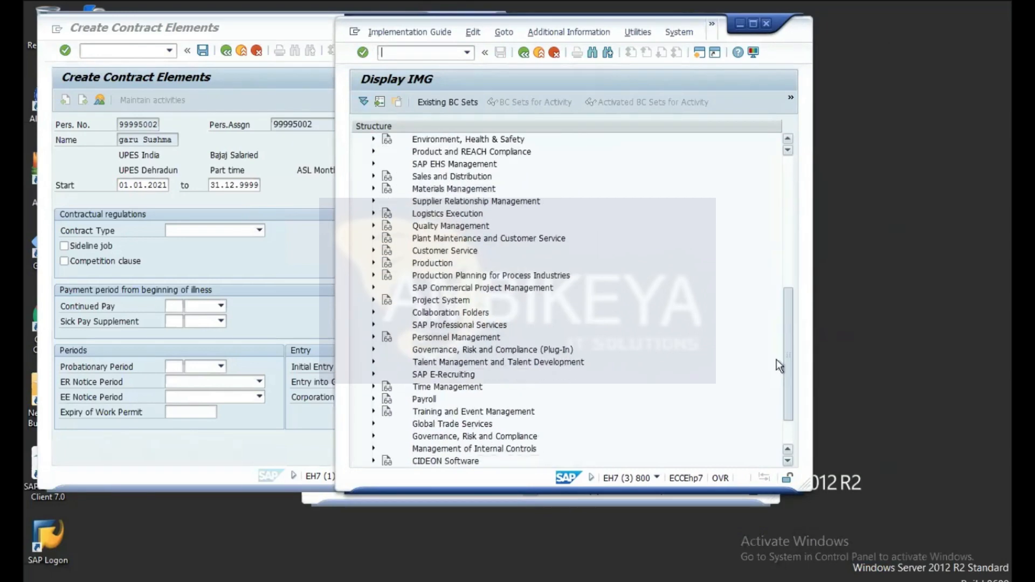
left_click(374, 338)
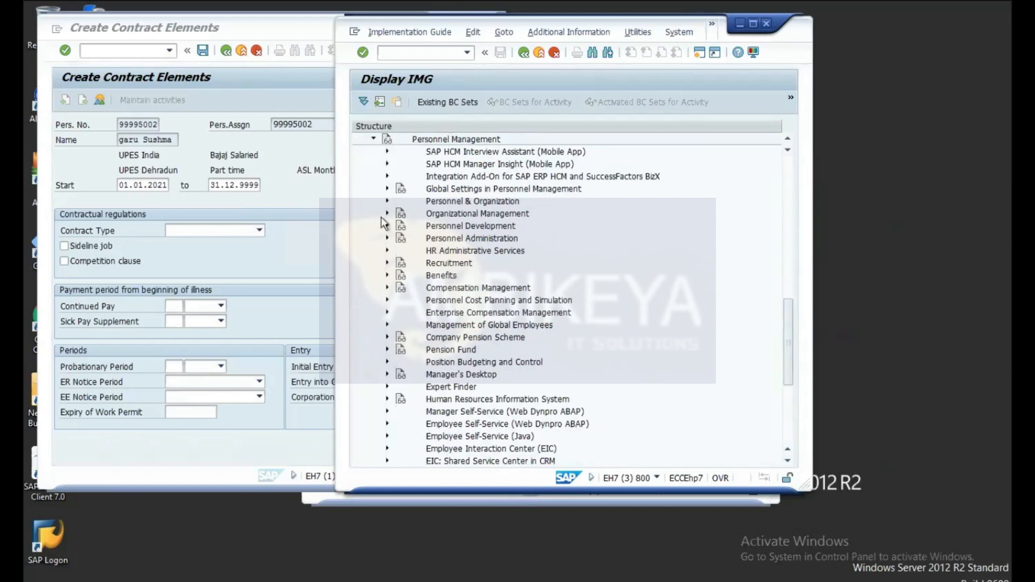
left_click(387, 239)
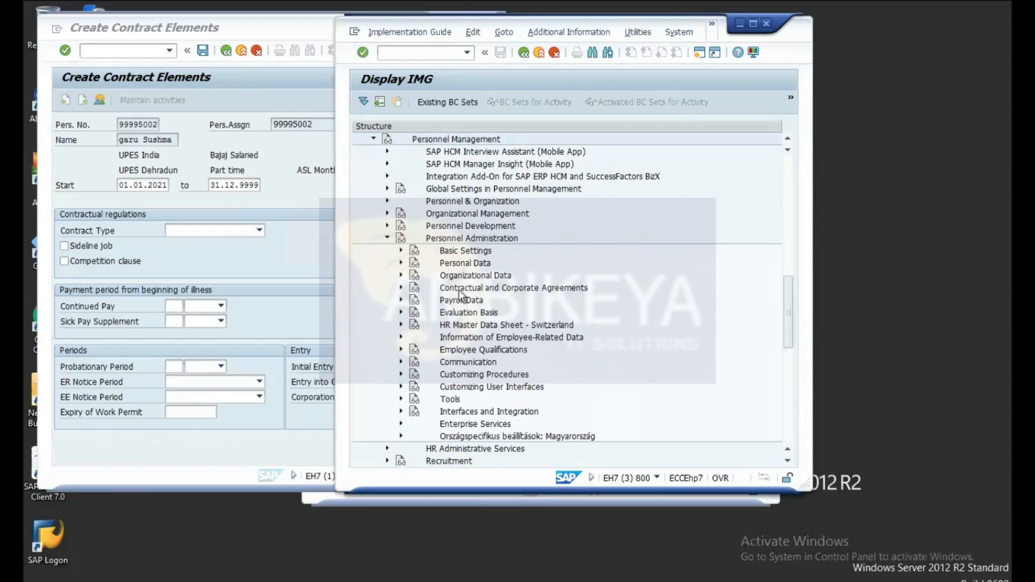
left_click(402, 289)
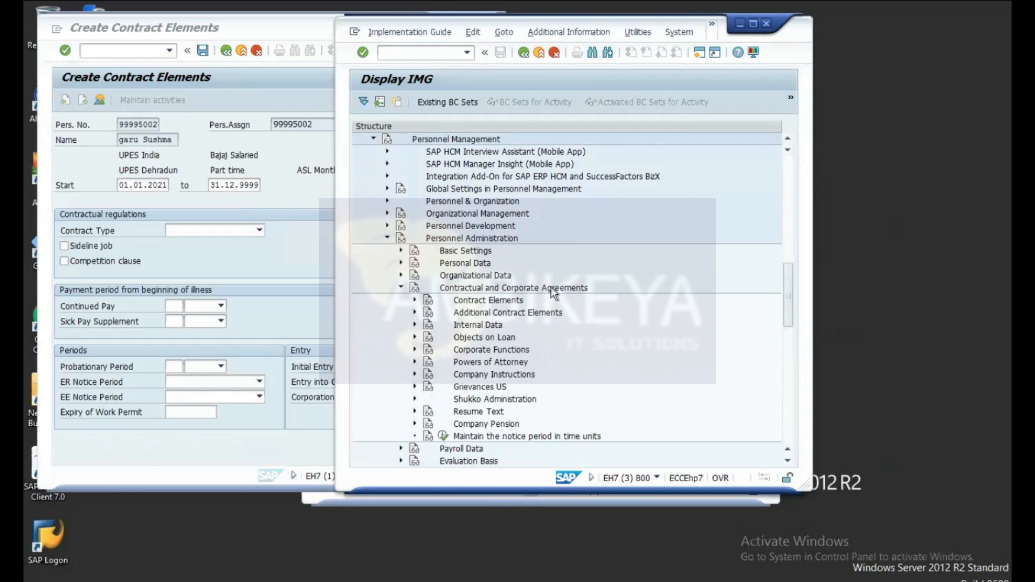
left_click(415, 300)
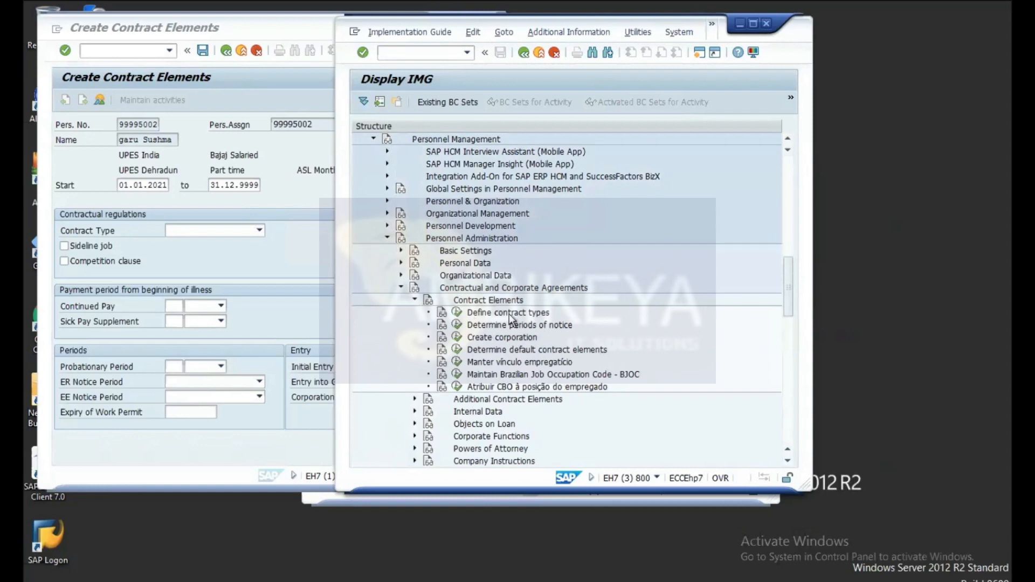
left_click(458, 314)
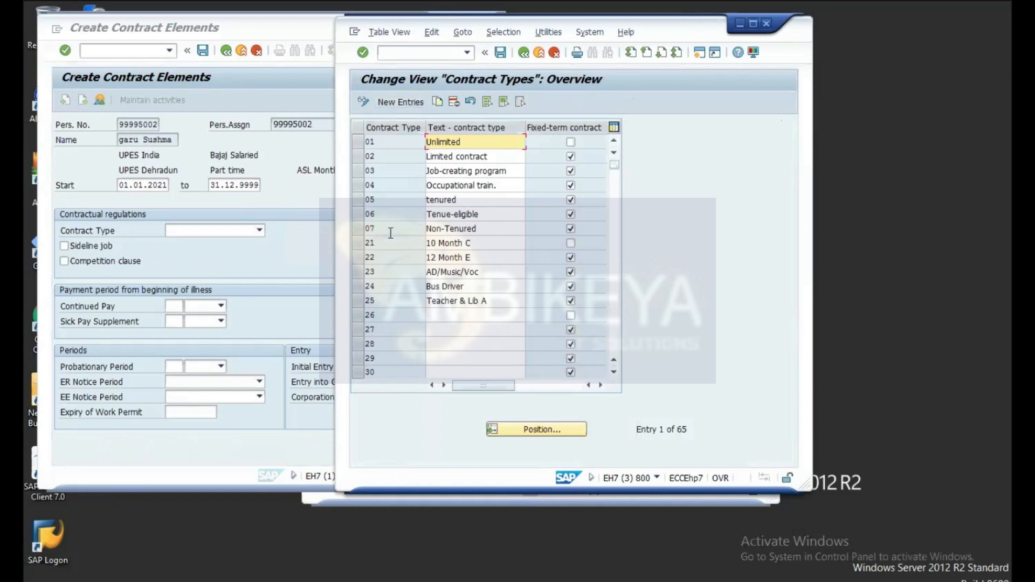
Step: Choose New Entries in the Contract Types overview
left_click(393, 103)
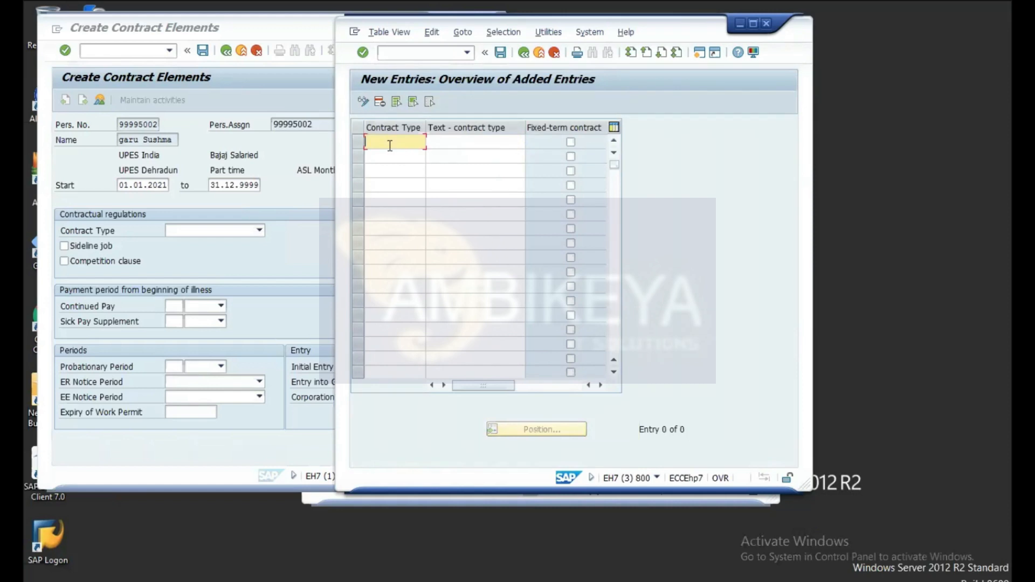
Step: Enter contract type 08 with the description 'Contractual' in the first new row
type("08")
left_click(449, 143)
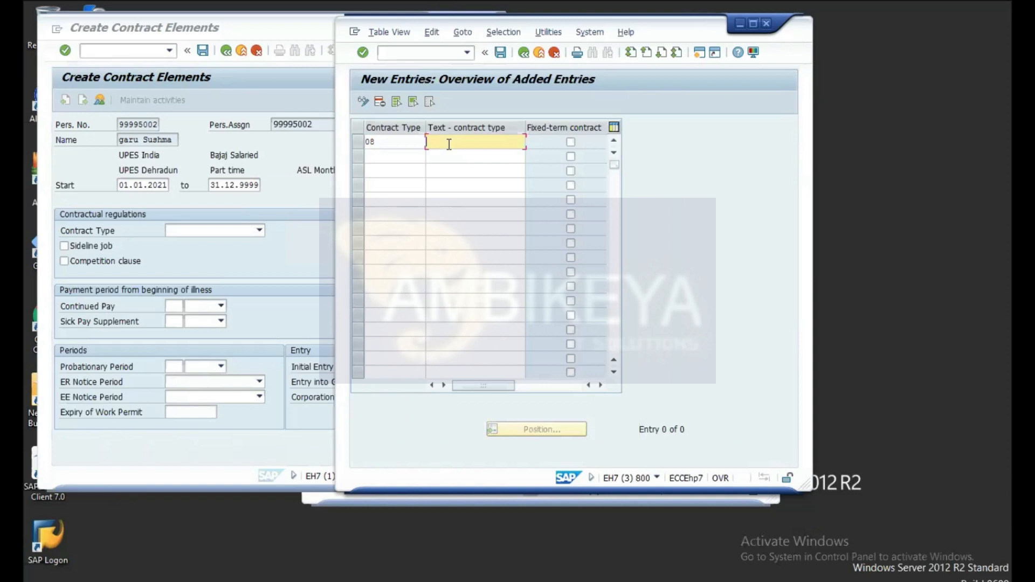
type("Contractuall")
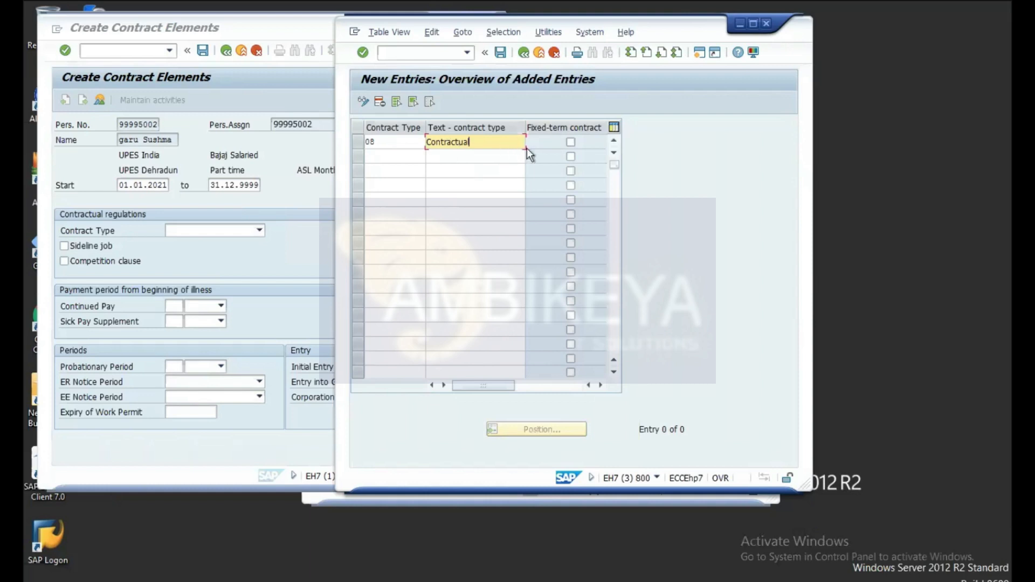
Step: Mark contract type 08 as fixed-term, save it to a customizing request, and return to the IMG tree
left_click(571, 142)
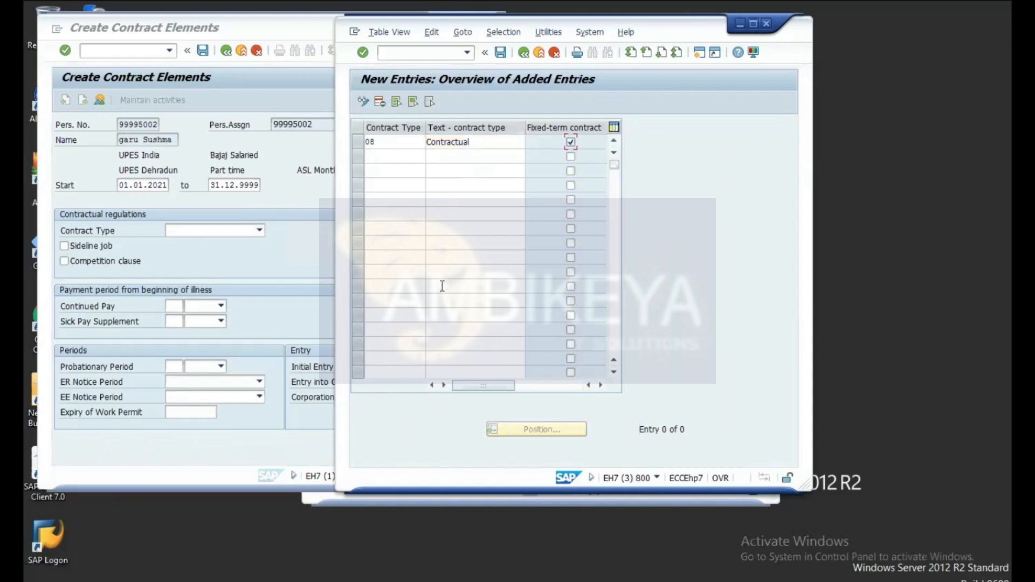
left_click(501, 53)
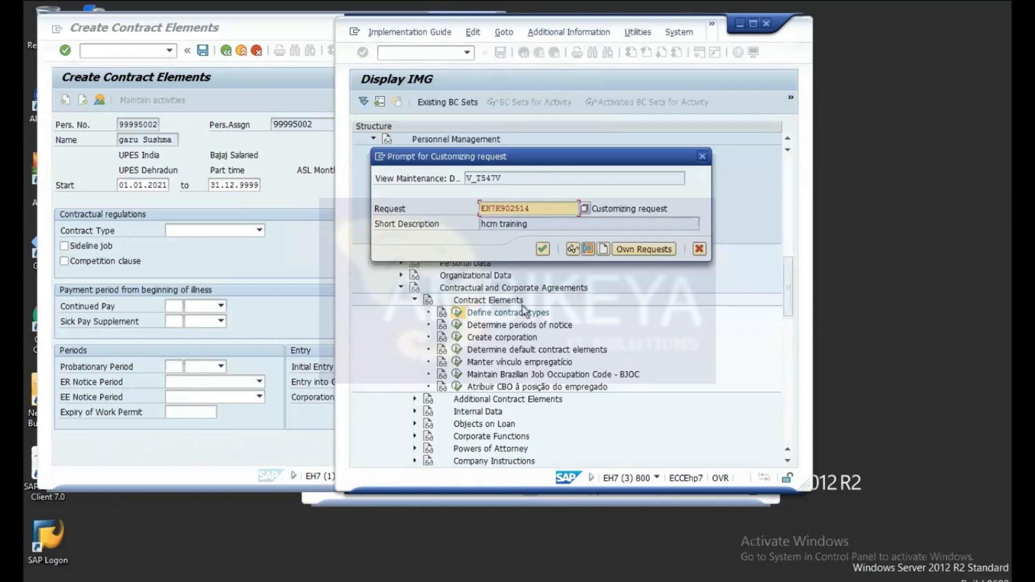
left_click(543, 248)
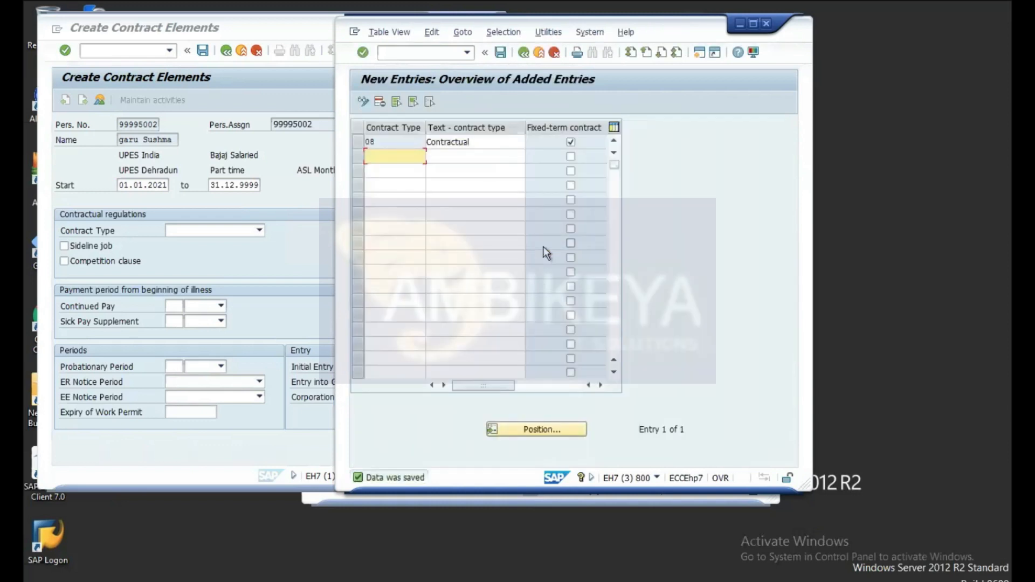
left_click(524, 53)
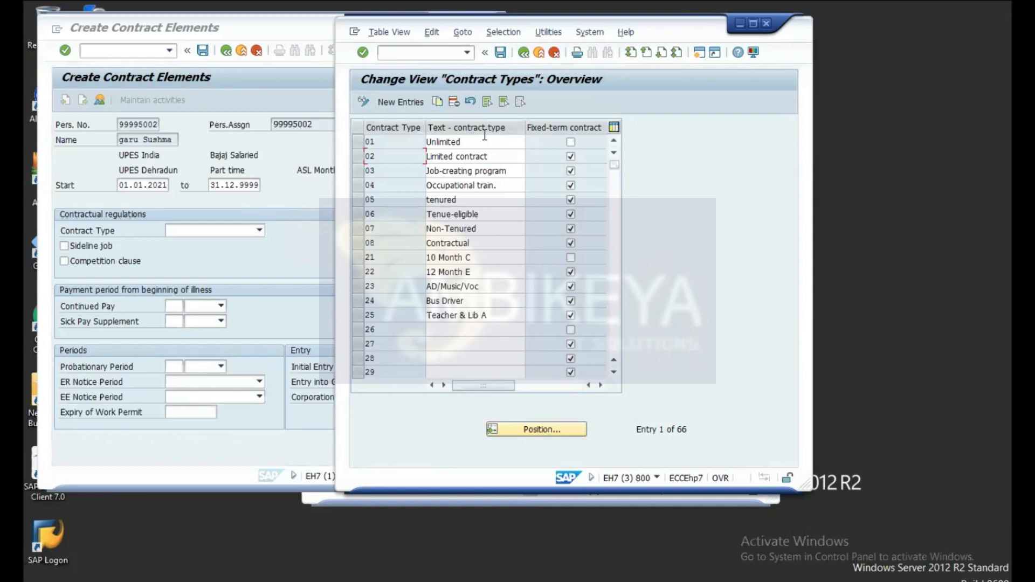
left_click(524, 52)
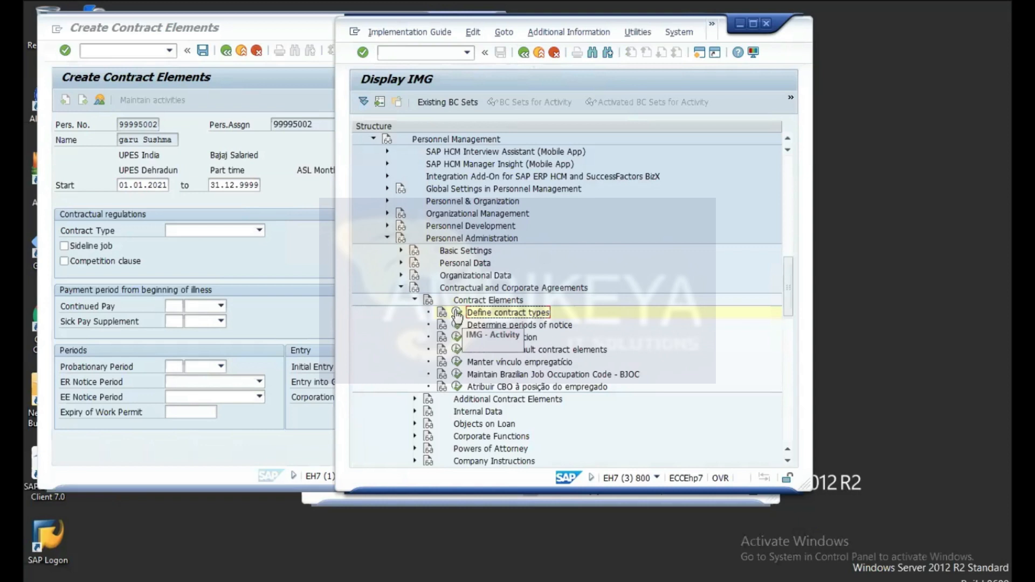
Step: Add period of notice 07 described '3 months test' and save it to the customizing request
left_click(457, 325)
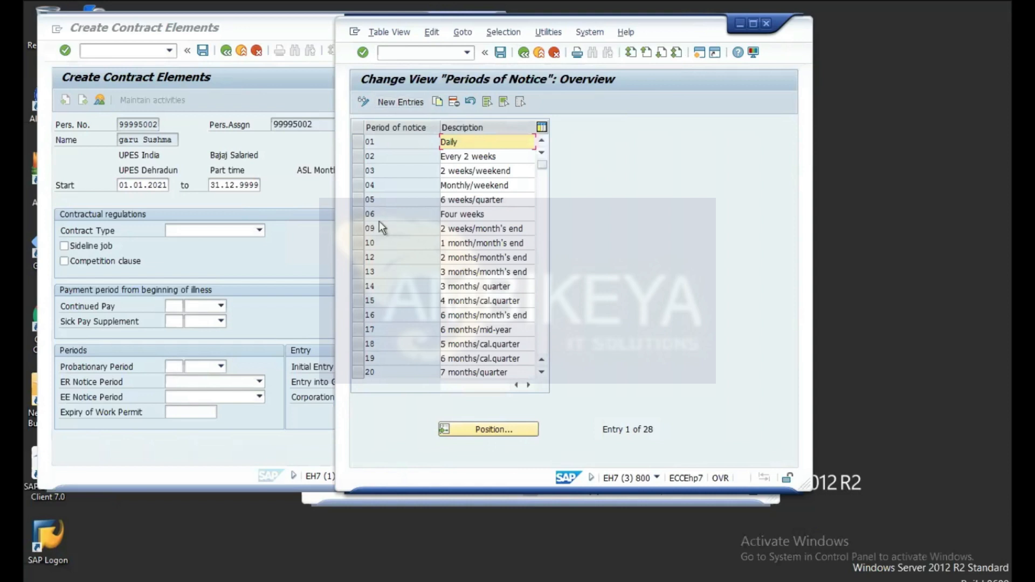
left_click(400, 103)
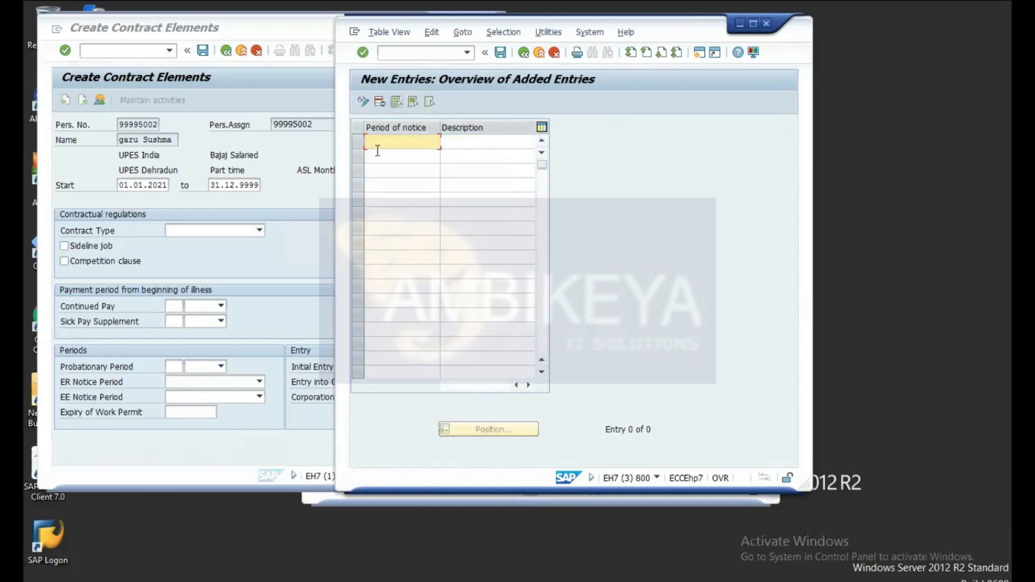
type("07")
left_click(464, 141)
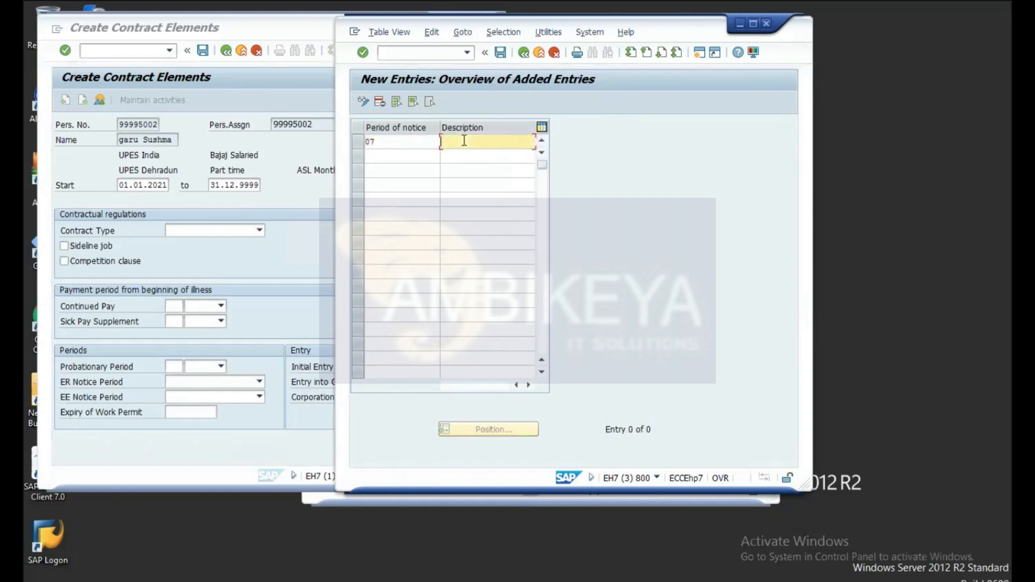
type("3")
type("months")
type("test")
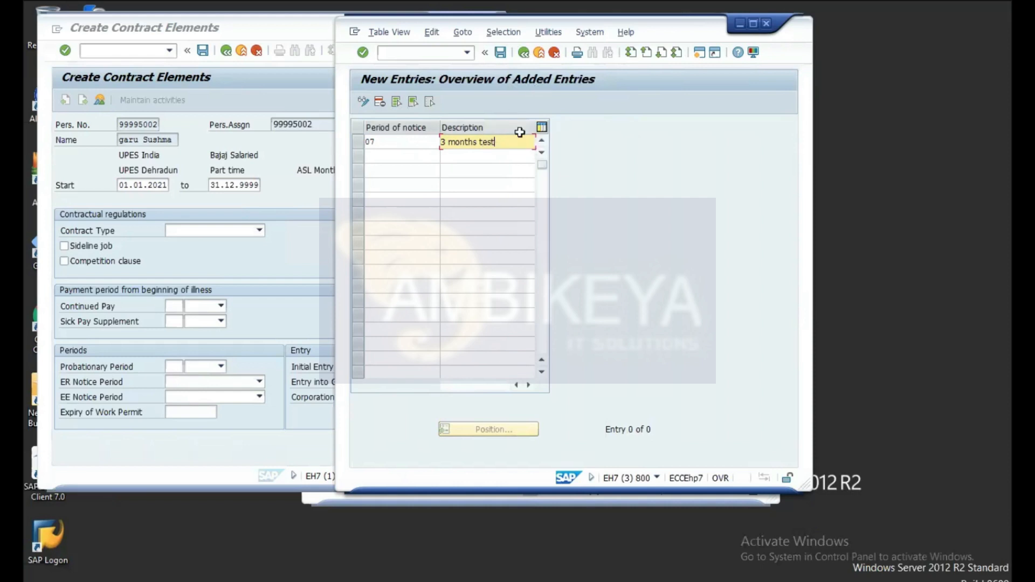
left_click(501, 53)
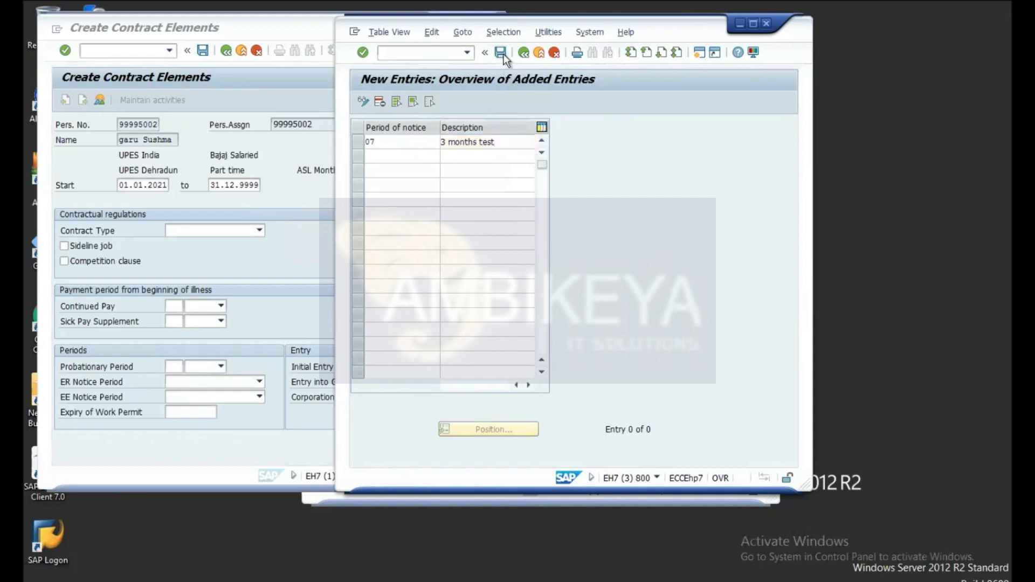
left_click(543, 249)
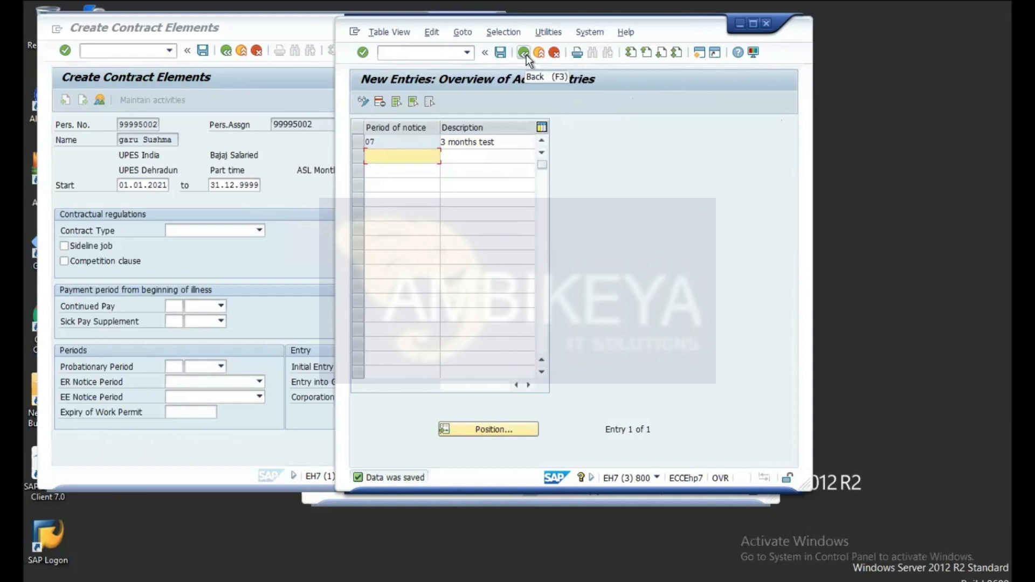
Step: Launch HR master data maintenance with /npa30
left_click(250, 259)
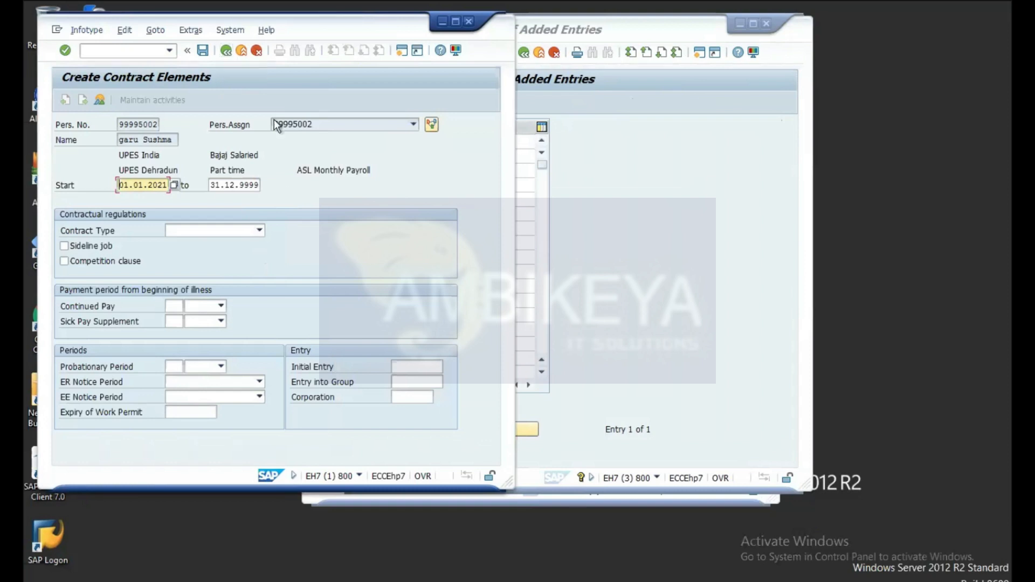
left_click(122, 49)
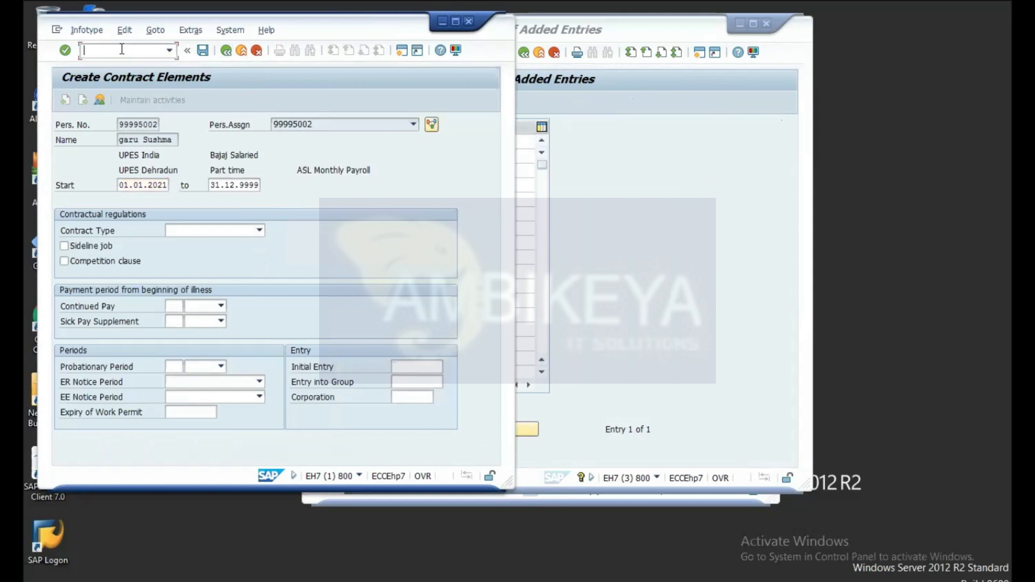
type("/n")
type("pa30")
key("Return")
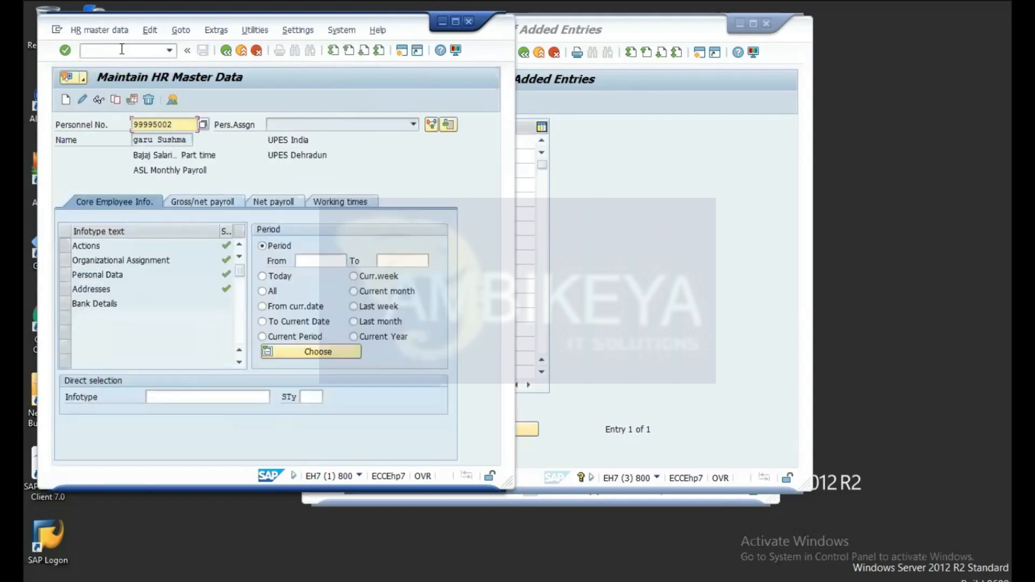
Step: Create a new infotype 16 Contract Elements record for the employee
left_click(181, 393)
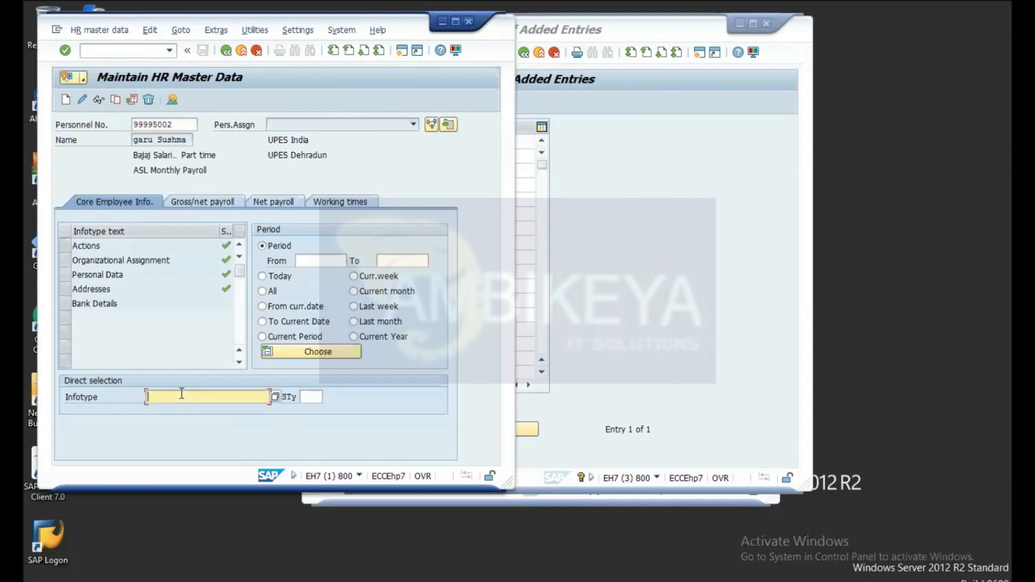
type("16")
left_click(99, 101)
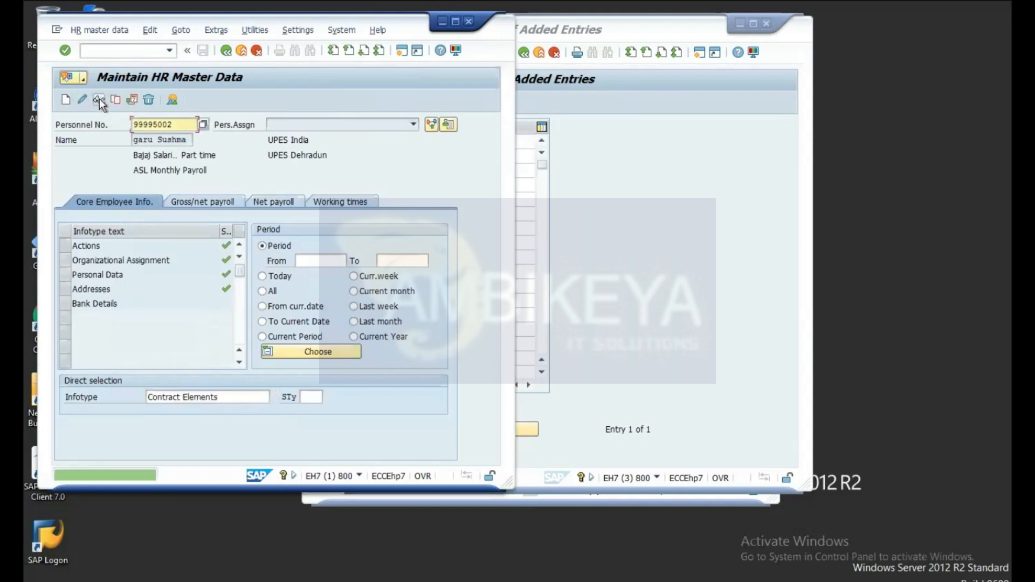
left_click(65, 99)
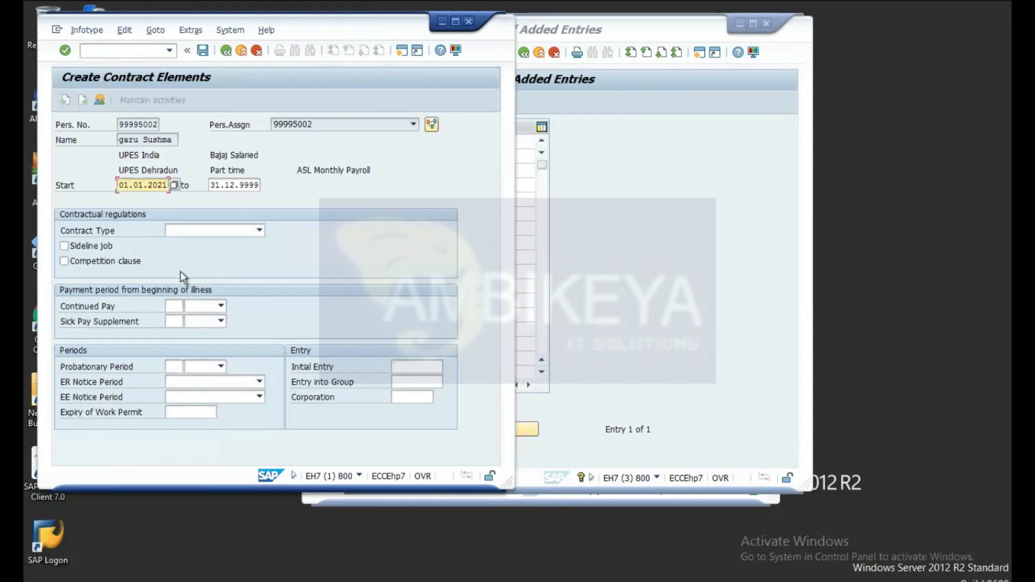
Step: Choose contract type Contractual and employer notice period '3 months test', then confirm the form
left_click(260, 230)
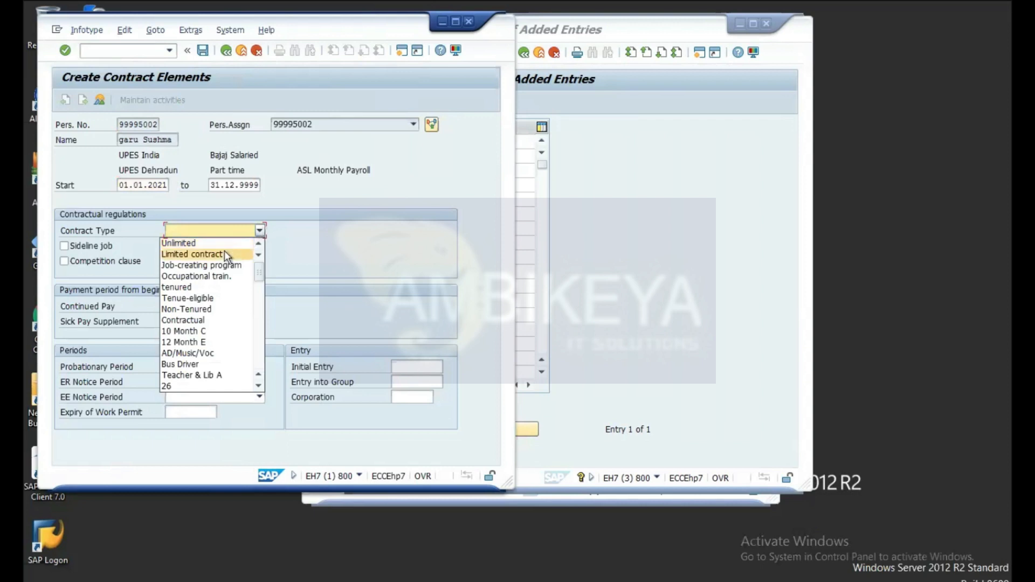
left_click(205, 322)
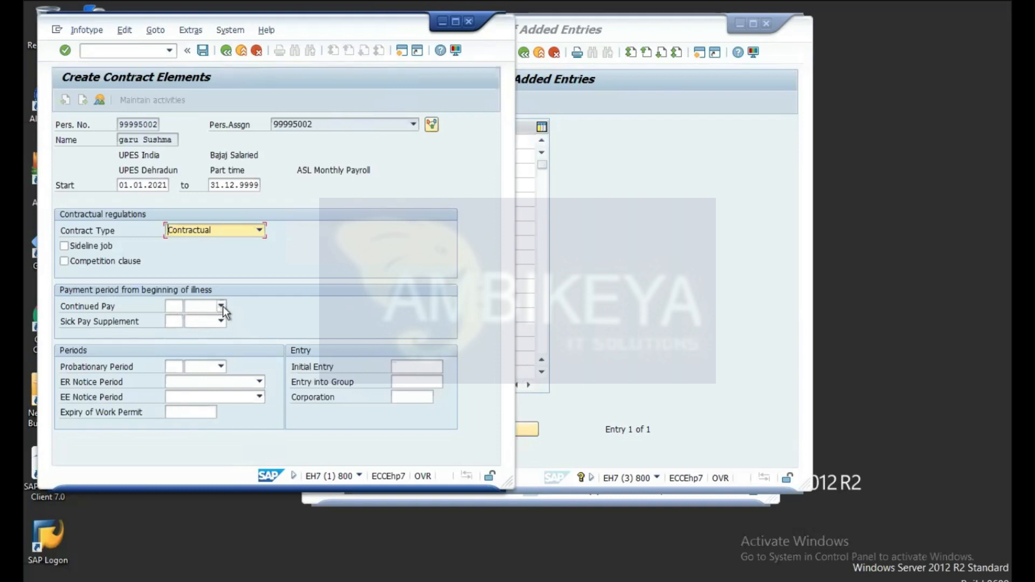
left_click(260, 382)
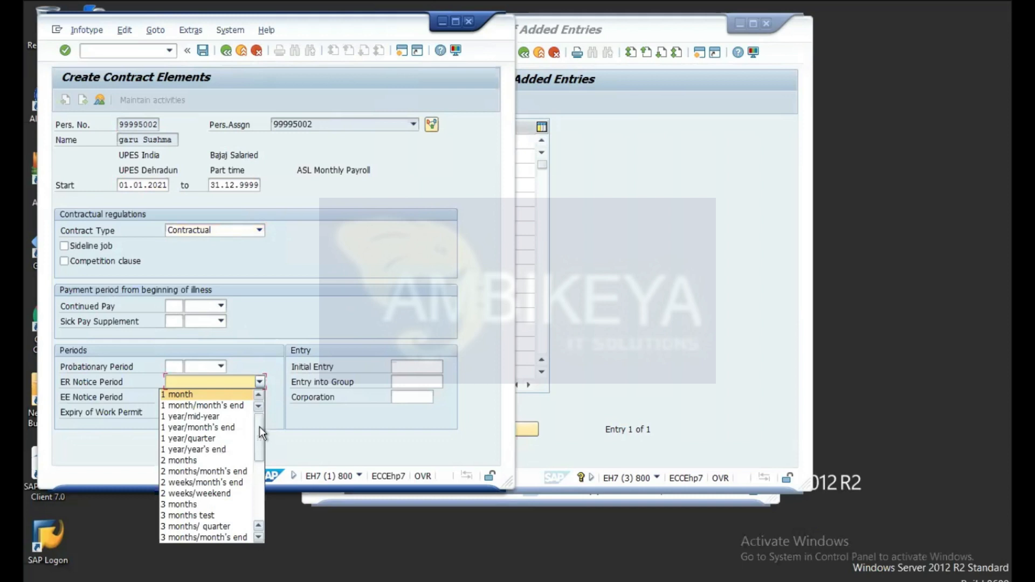
left_click(209, 515)
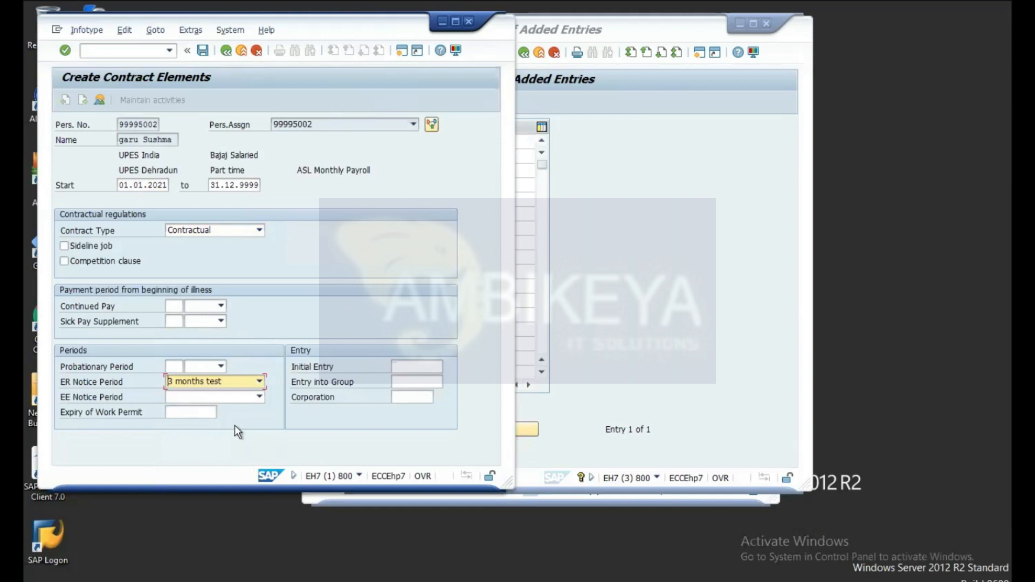
key("Return")
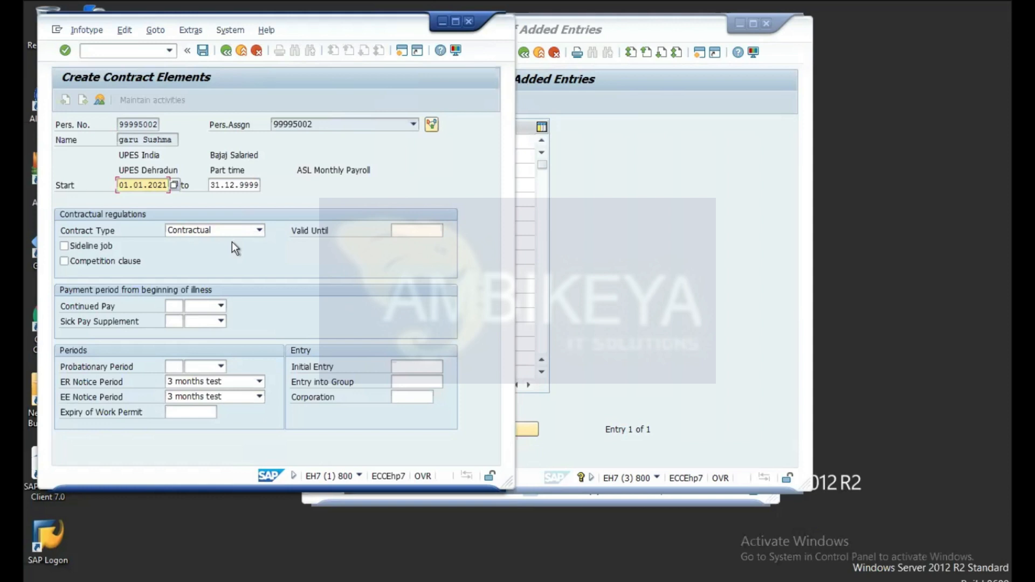
Step: Enter valid-until date 01.01.2030 and save the Contract Elements record
left_click(417, 231)
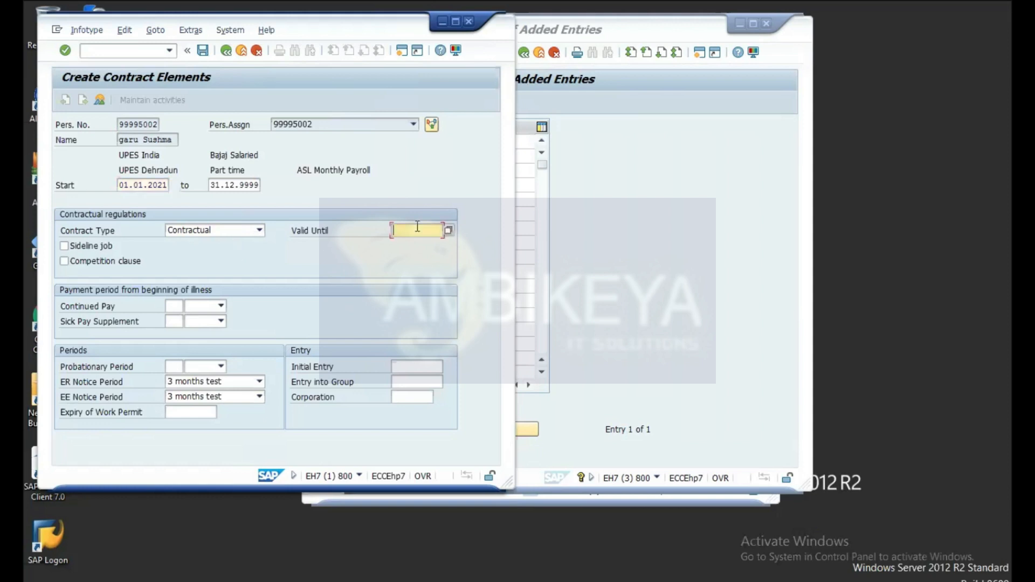
left_click(449, 231)
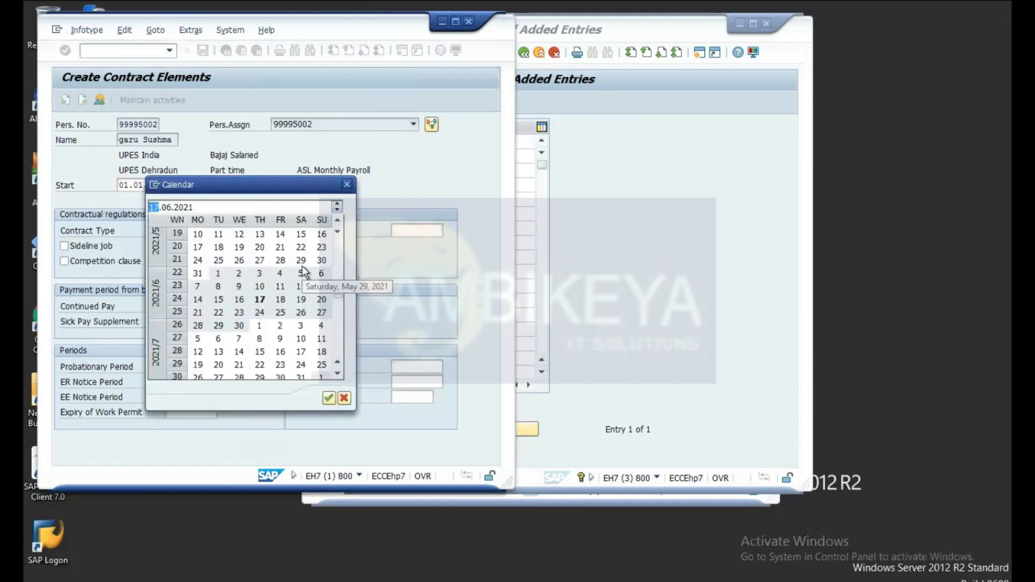
left_click(347, 185)
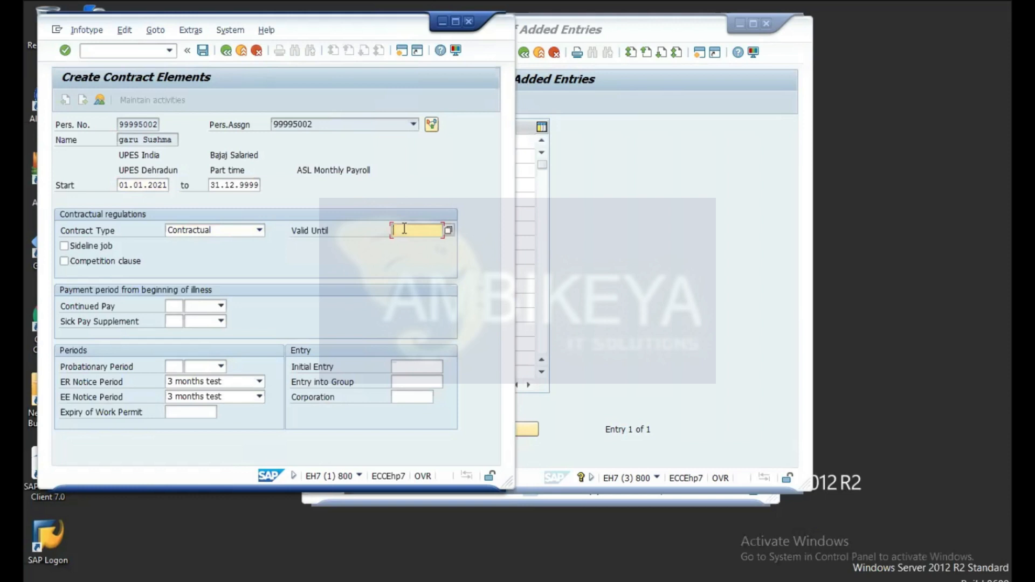
type("01")
key("BackSpace")
key("BackSpace")
type("0110120")
key("BackSpace")
key("BackSpace")
type(".2030")
key("Return")
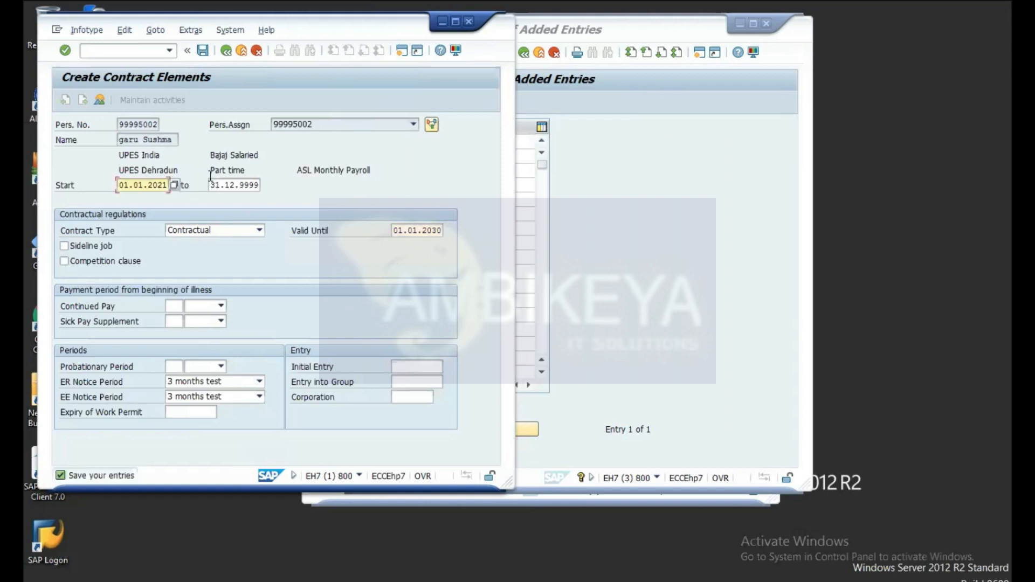
left_click(203, 50)
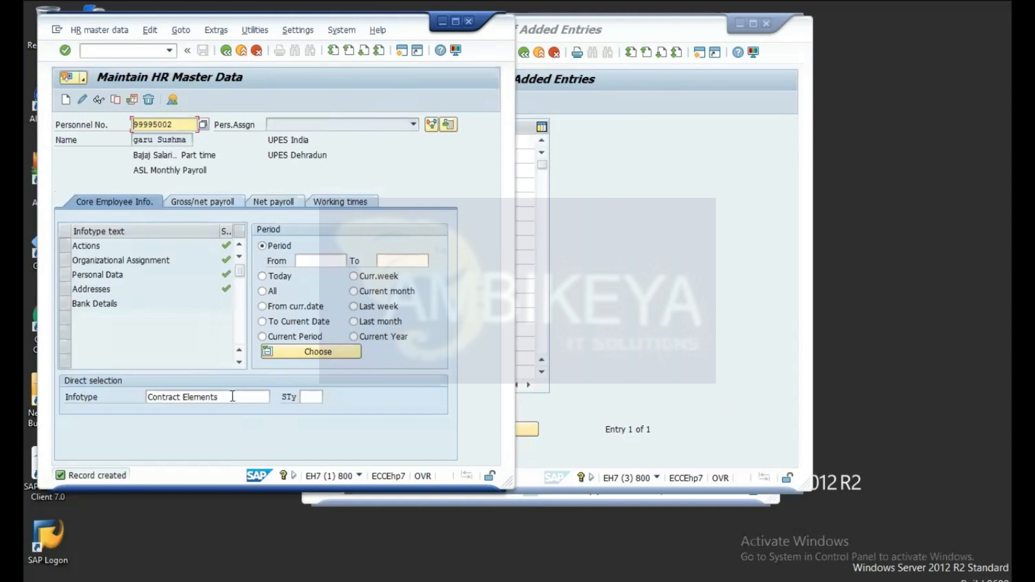
Step: Move the periods-of-notice entries window aside and bring the Features initial screen forward
left_click(678, 255)
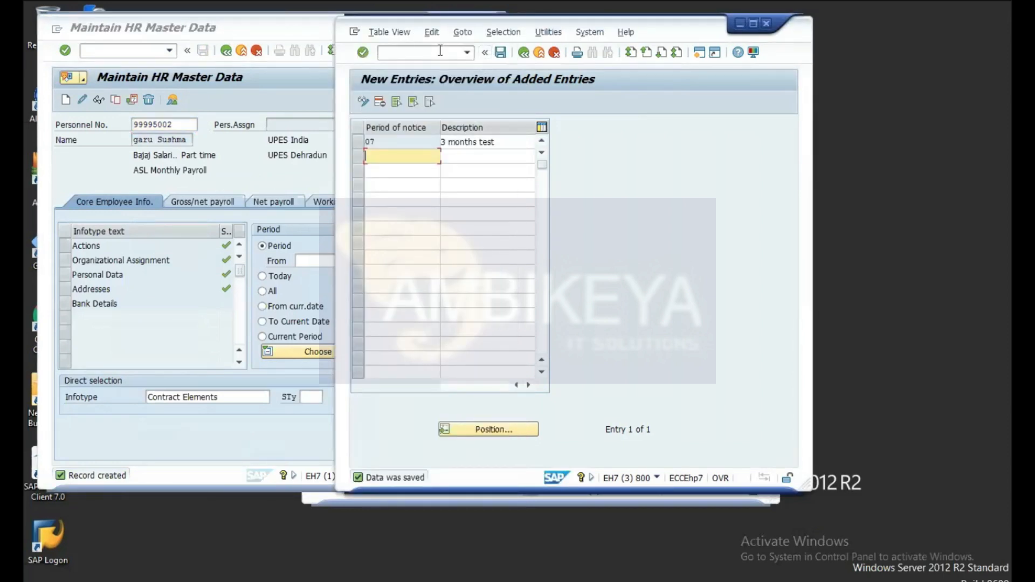
left_click(94, 163)
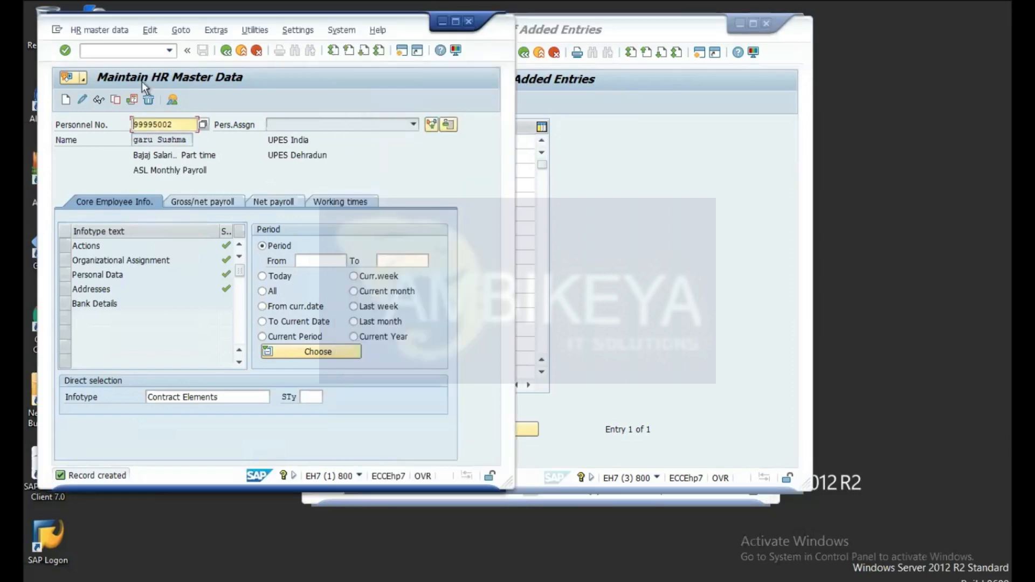
left_click(131, 48)
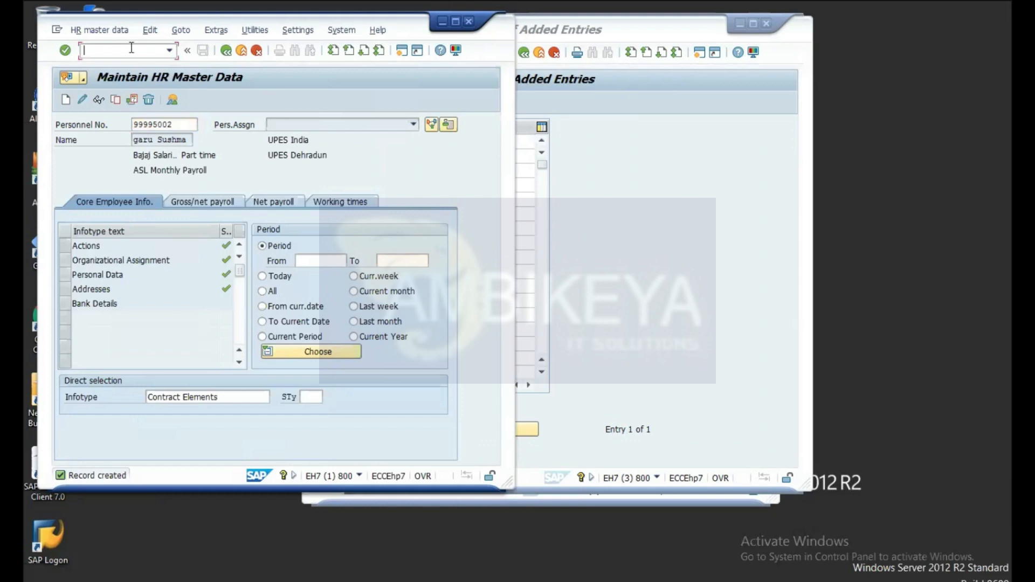
left_click(677, 23)
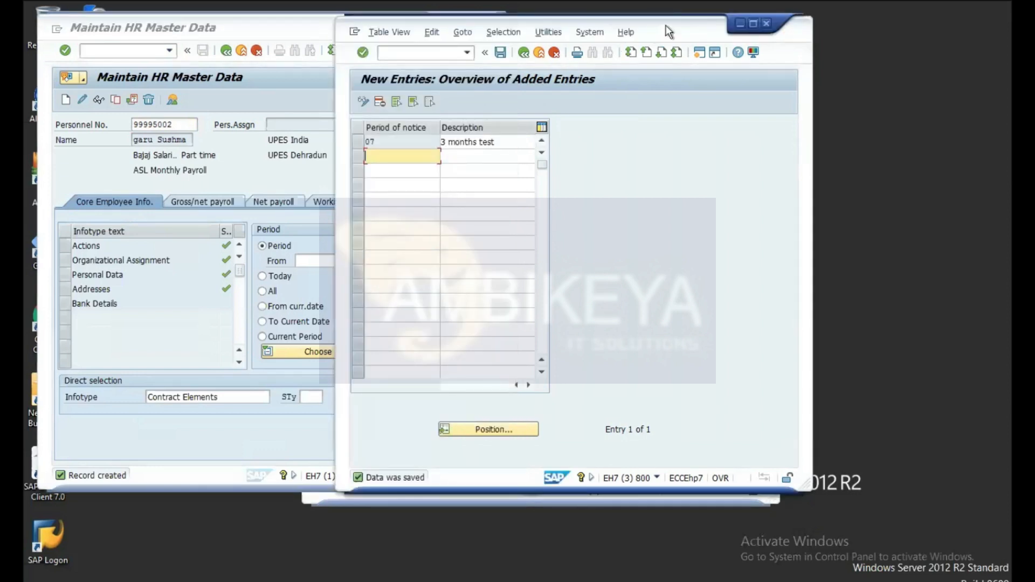
left_click_drag(669, 31, 539, 40)
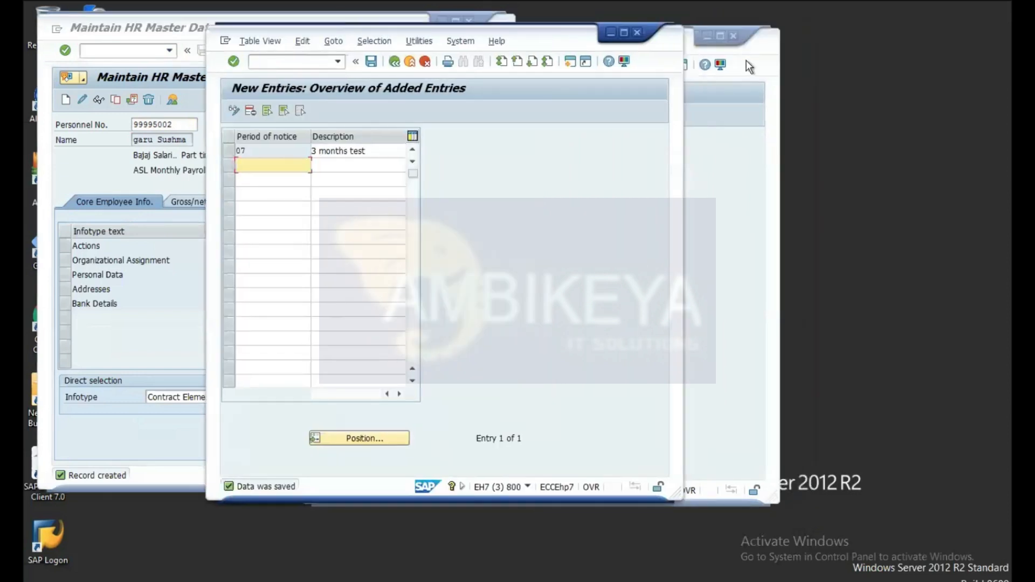
left_click(768, 44)
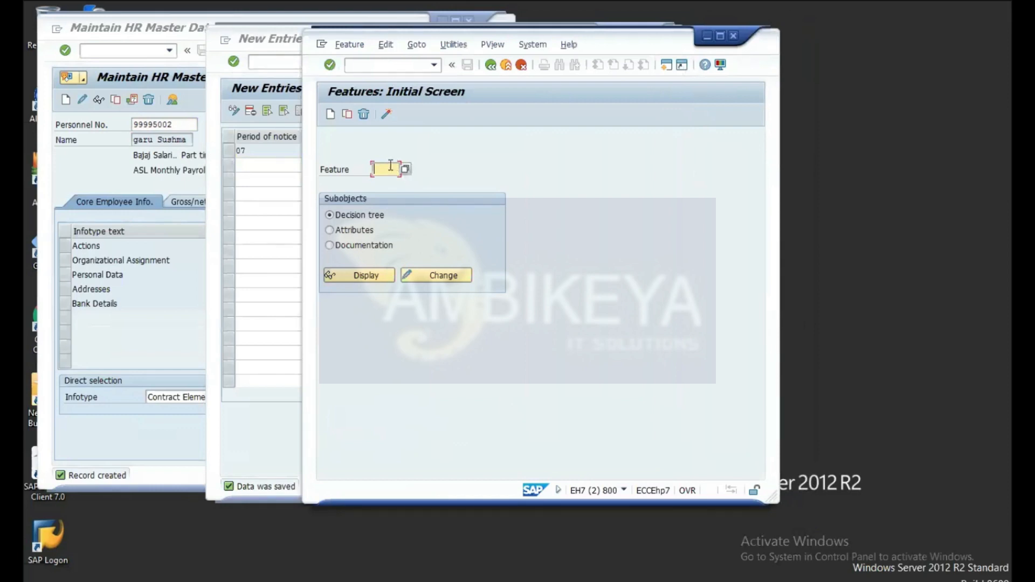
Step: Display the decision tree of feature CONTR
type("cc")
type("ntr")
key("Return")
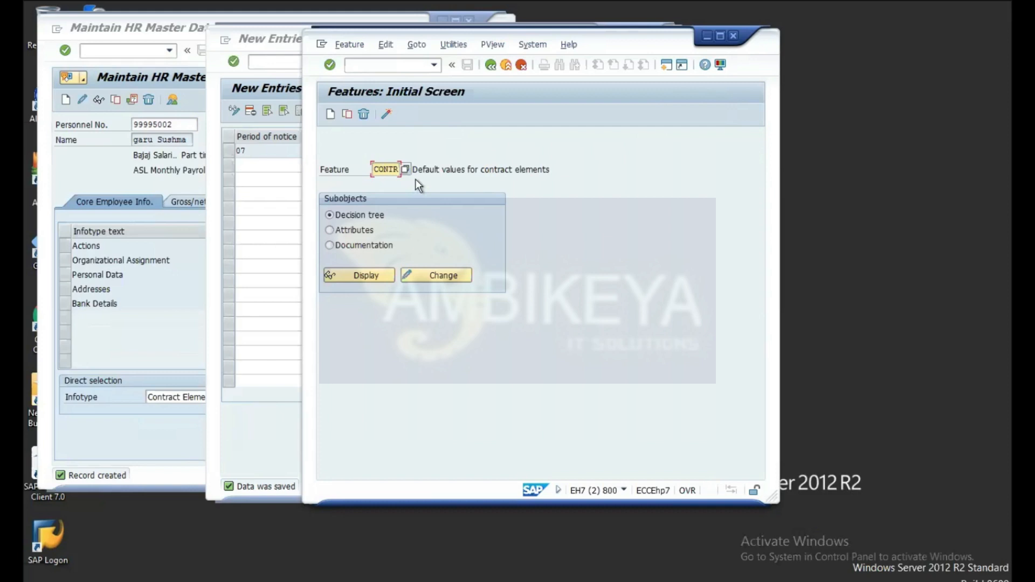
left_click(363, 274)
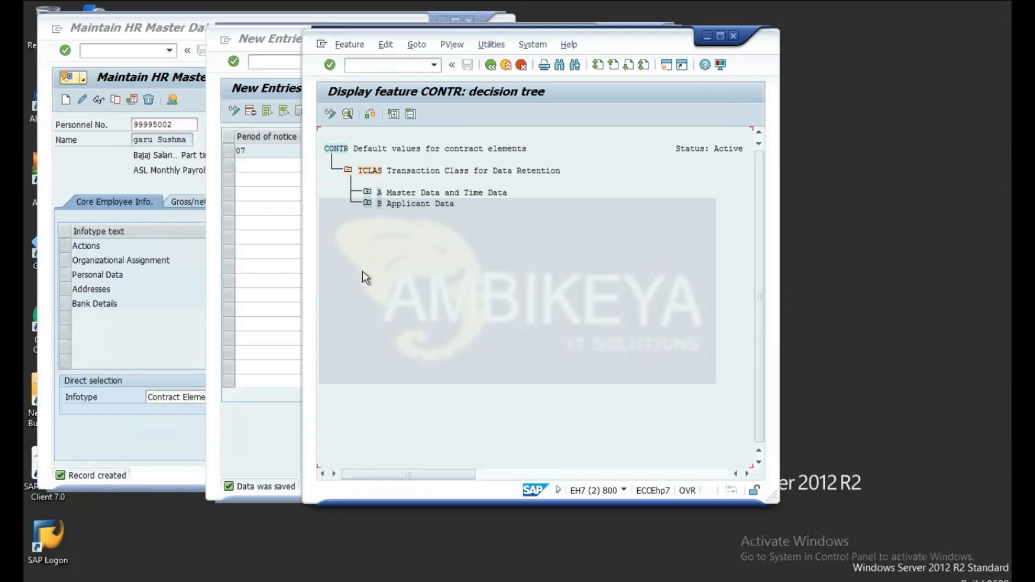
Step: Expand the CONTR tree through MOLGA 40 India, BUKRS IN99 and PERSG 9 Salaried
double_click(379, 192)
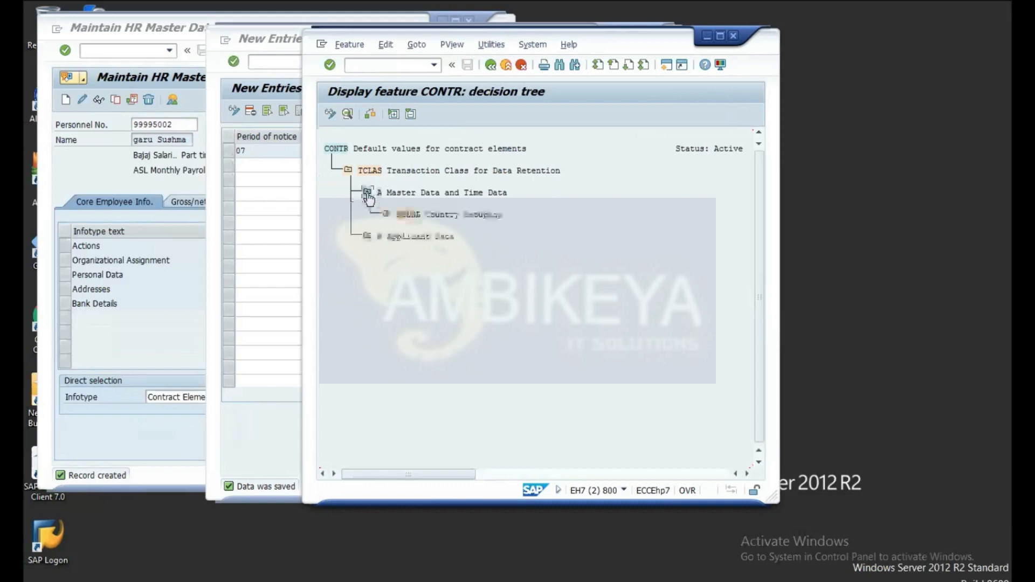
left_click(388, 213)
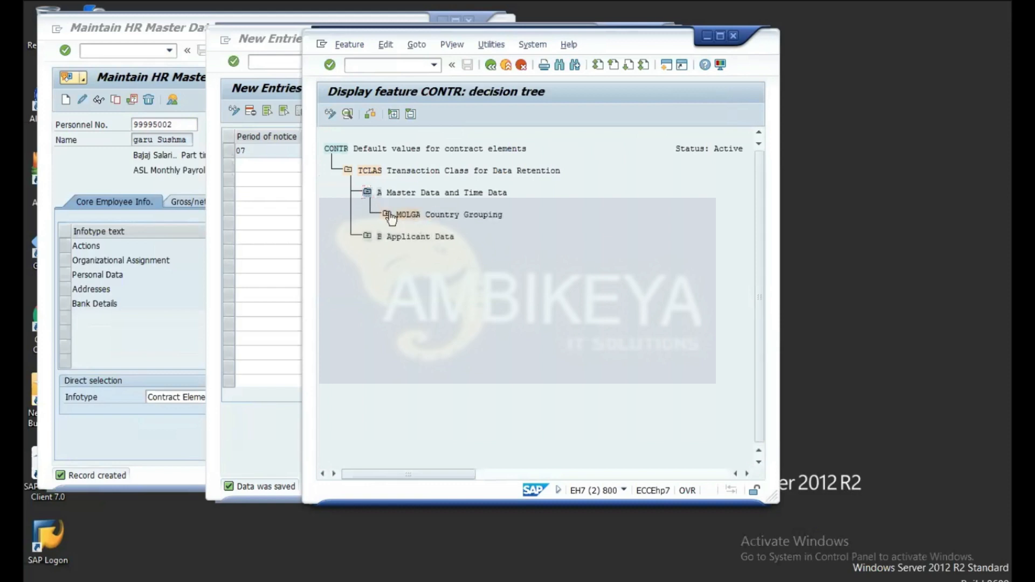
left_click(387, 214)
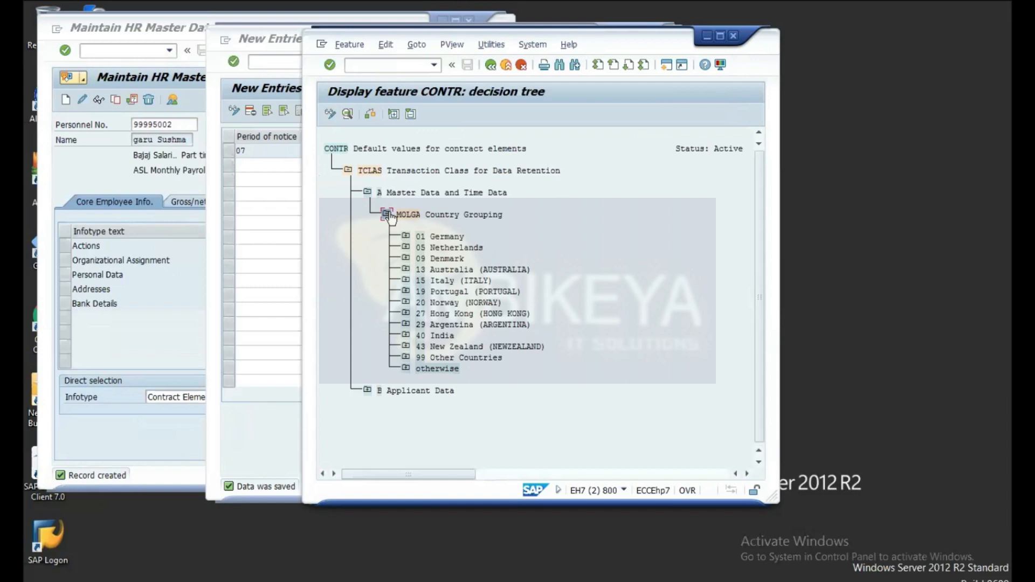
left_click(406, 336)
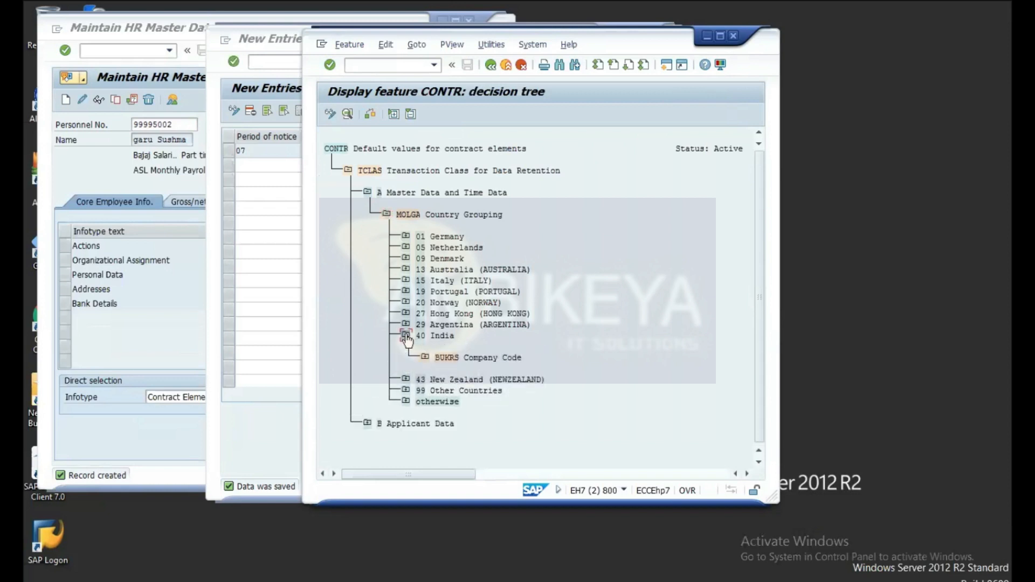
left_click(425, 358)
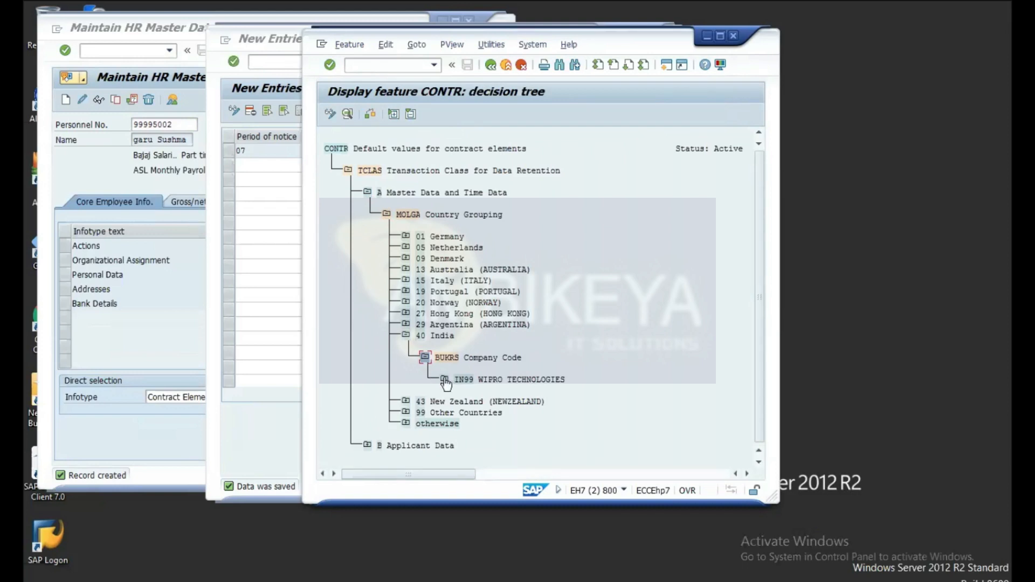
left_click(445, 381)
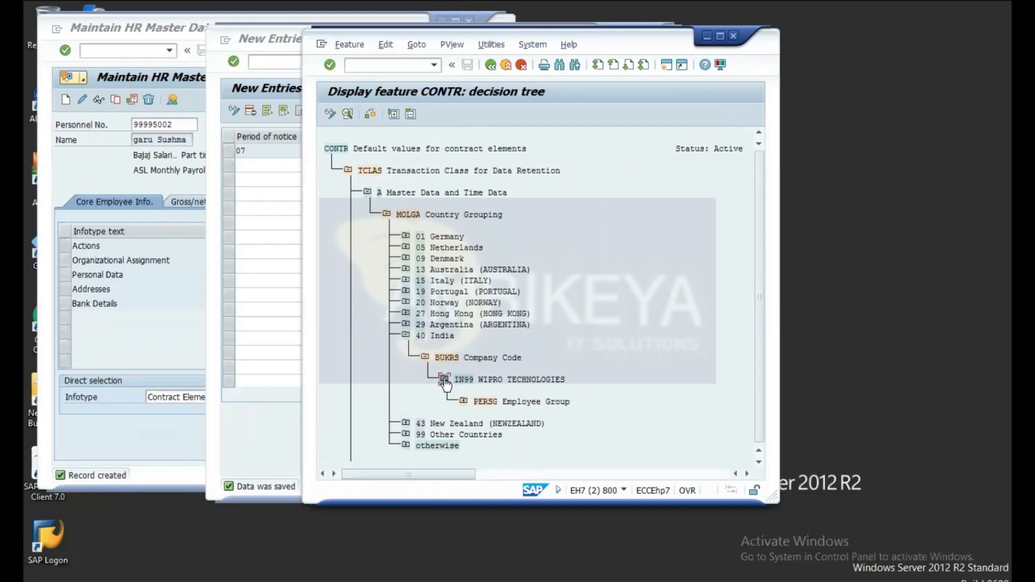
left_click(464, 402)
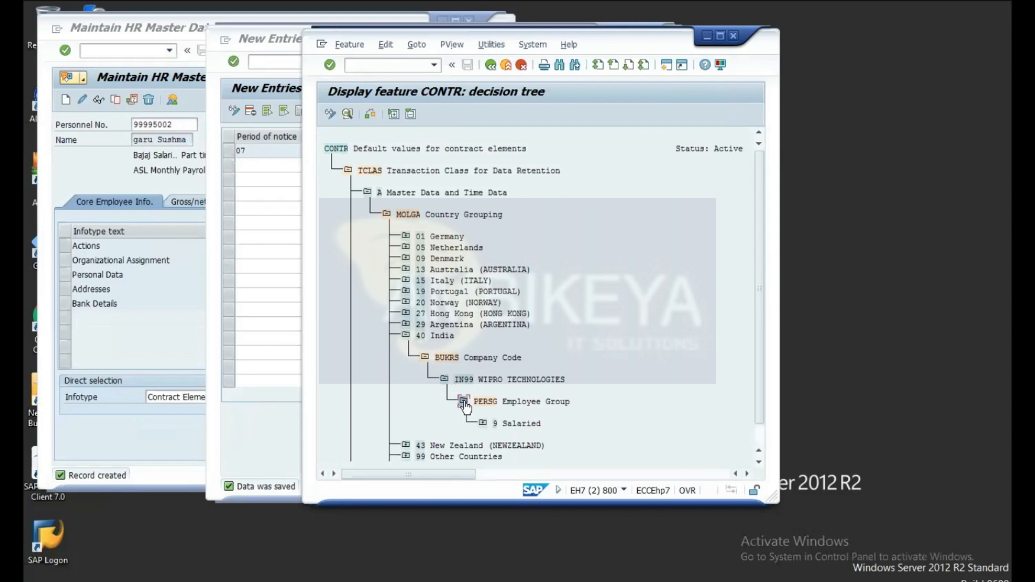
left_click(483, 424)
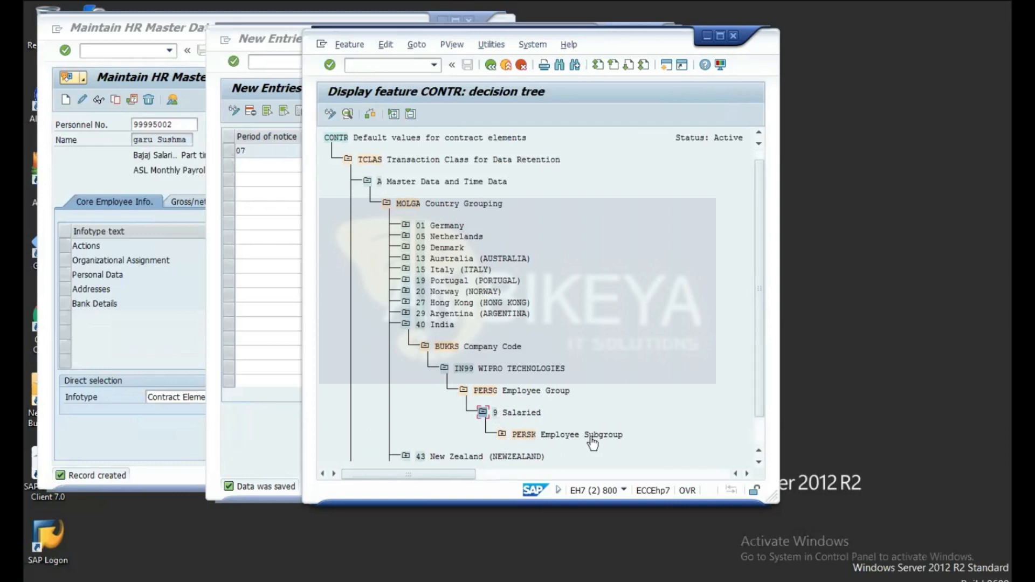
Step: Expand PERSK to reveal values under 91 Full Time, 92 Part Time and 93 Intern
scroll(671, 384, "down", 2)
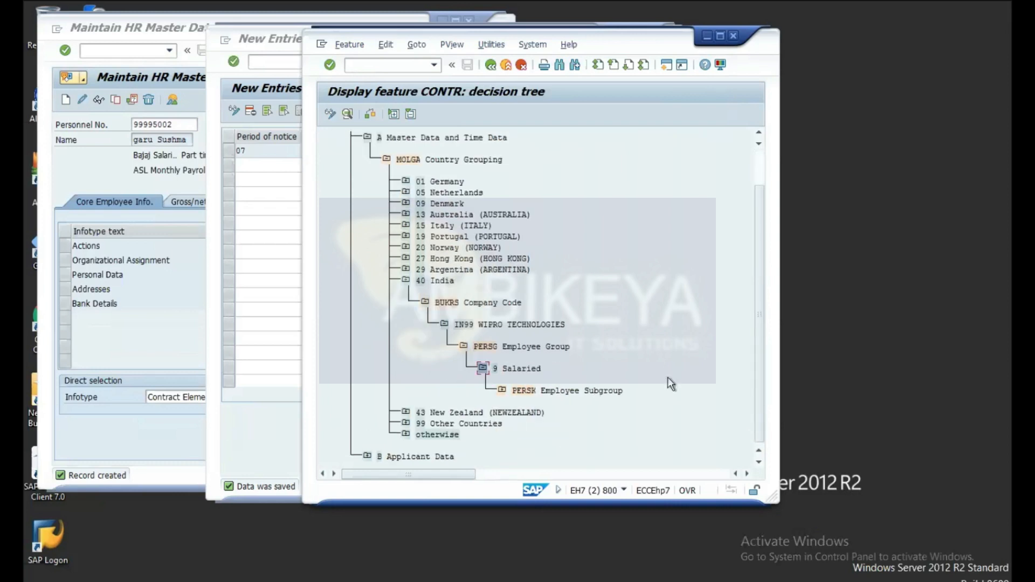
double_click(512, 393)
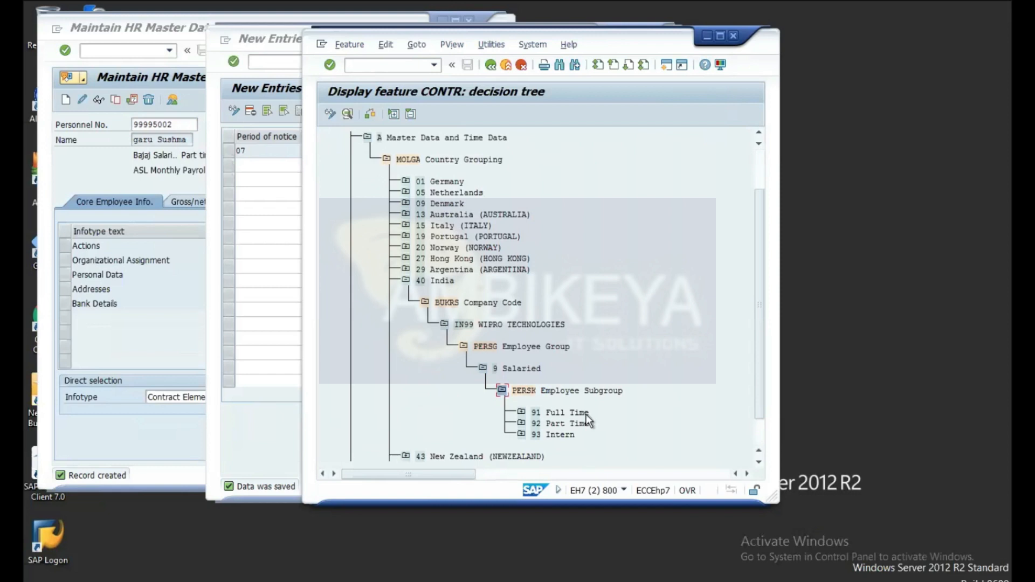
left_click(521, 413)
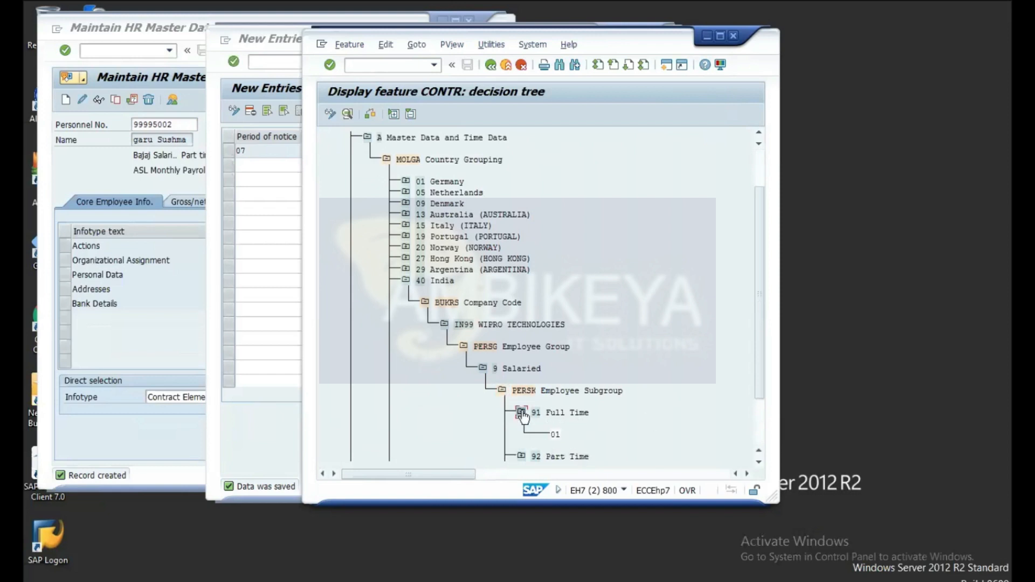
scroll(655, 412, "down", 3)
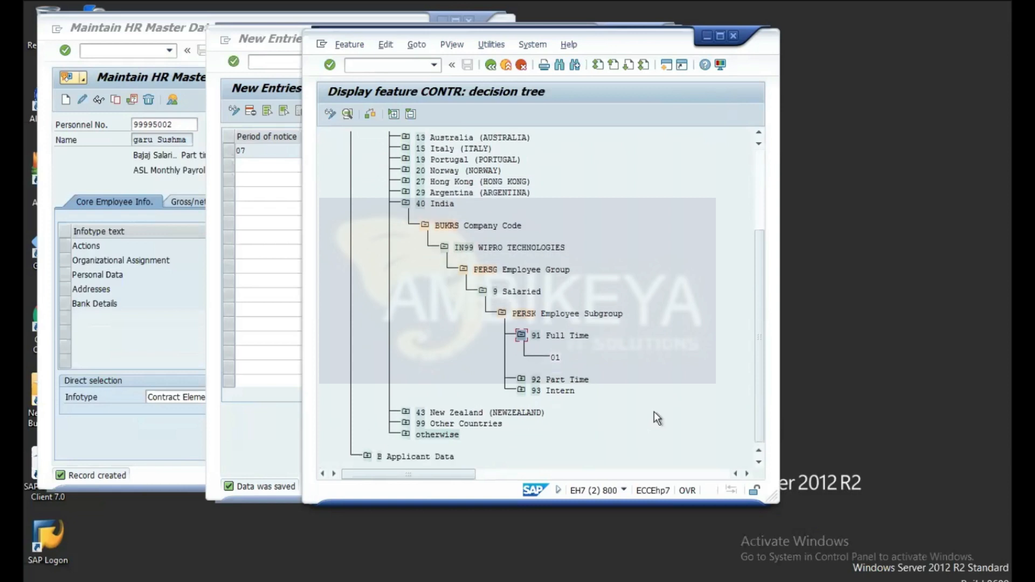
left_click(521, 380)
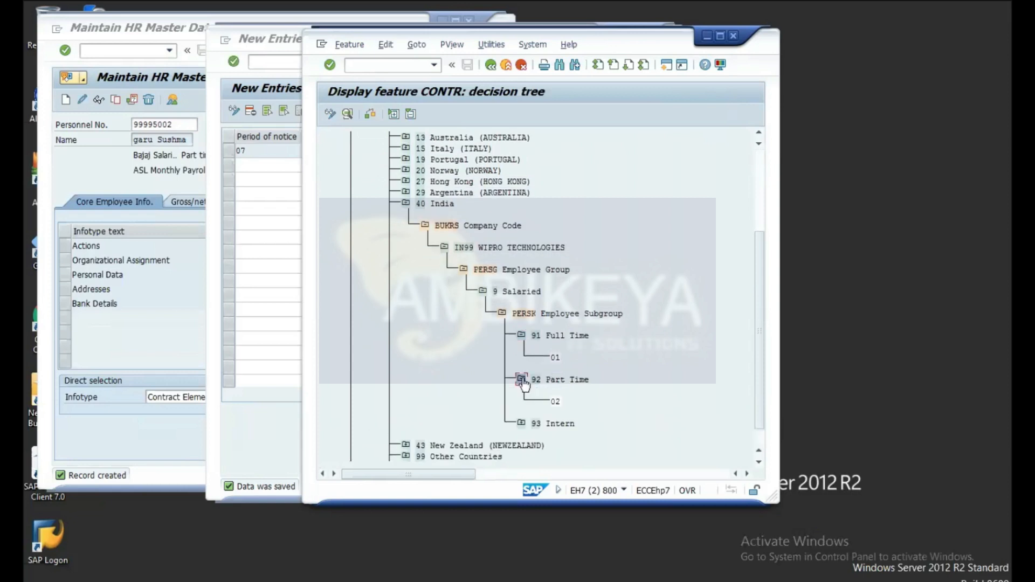
scroll(525, 390, "down", 1)
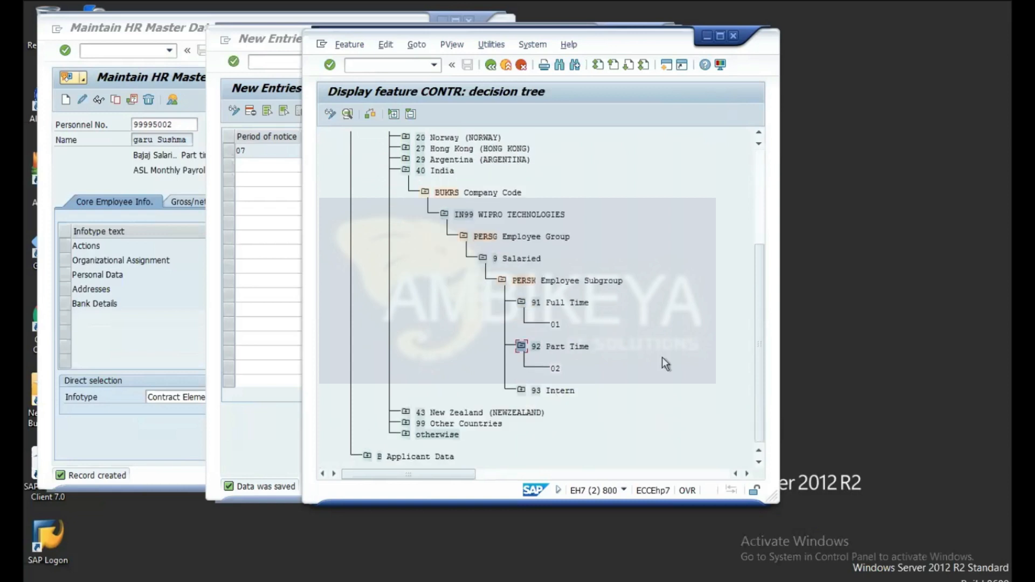
left_click(524, 391)
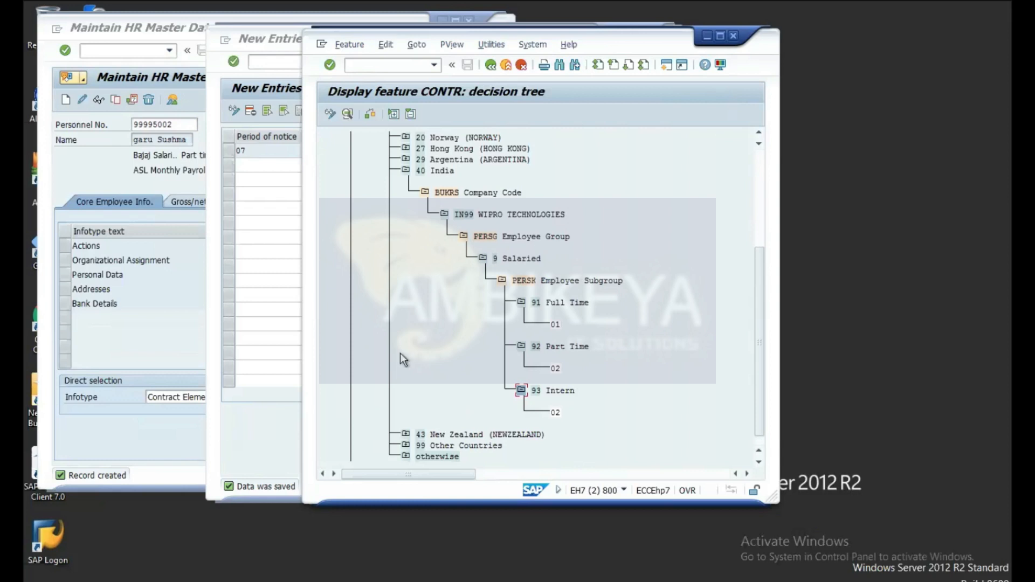
left_click(220, 62)
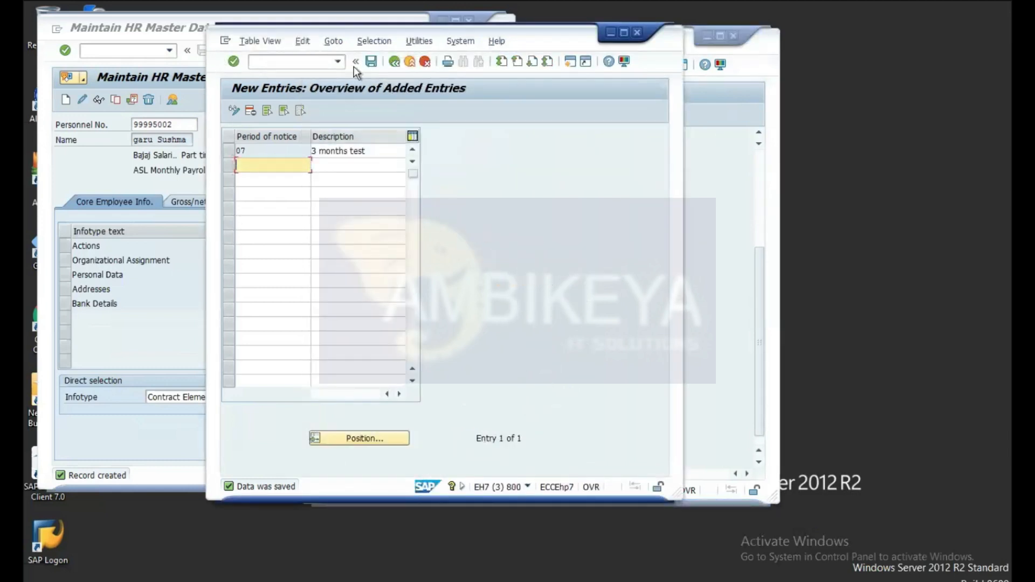
Step: Back out of periods of notice to the IMG, open Define contract types, then return to the CONTR tree
left_click(395, 64)
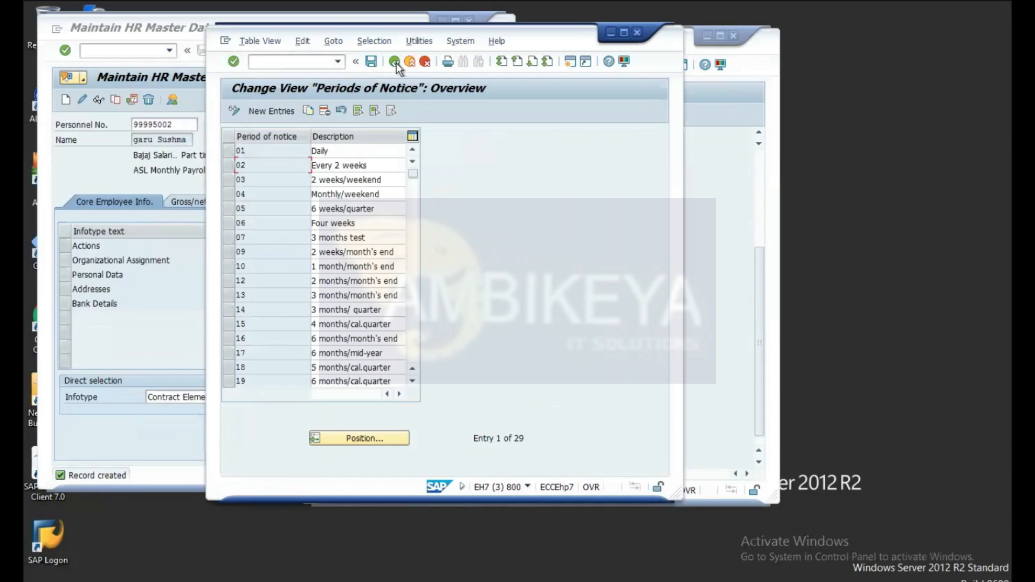
left_click(394, 62)
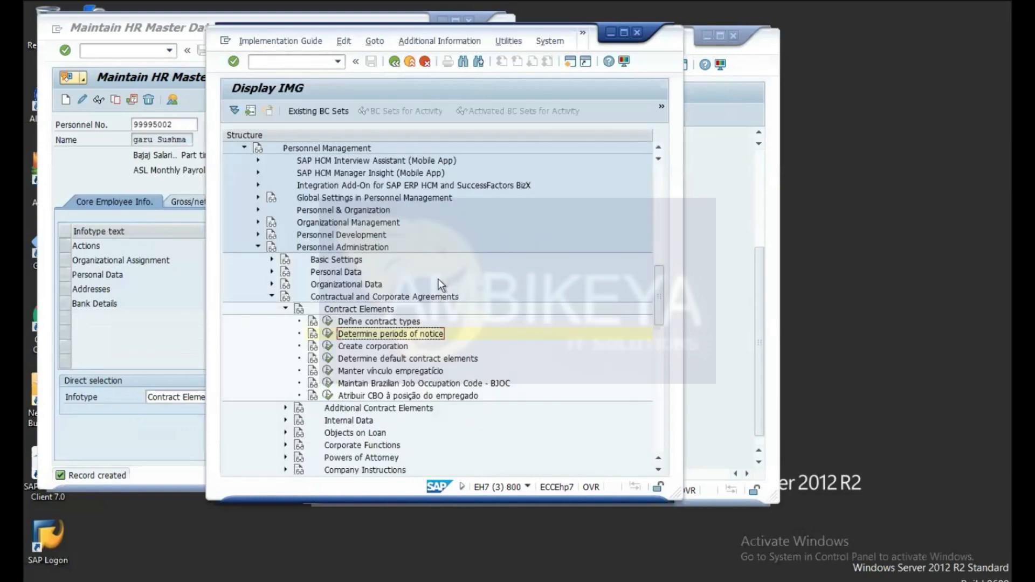
scroll(439, 279, "down", 6)
scroll(439, 280, "up", 7)
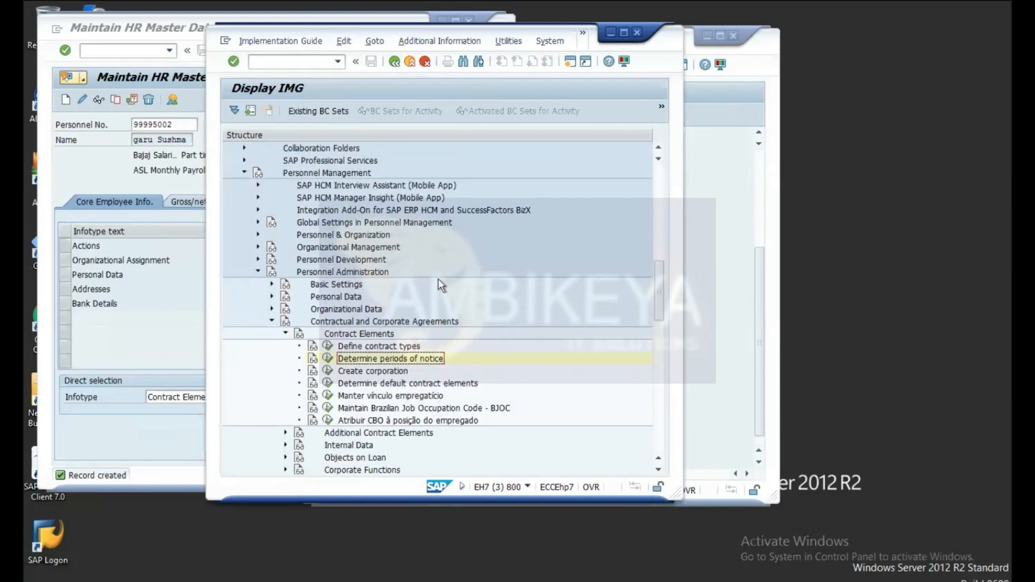
scroll(438, 280, "up", 4)
scroll(438, 280, "down", 3)
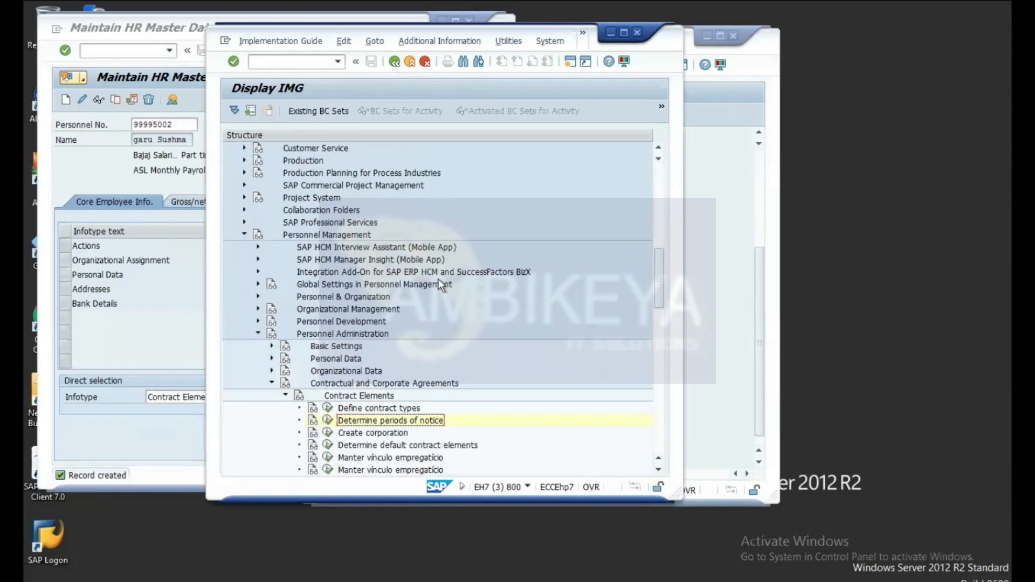
scroll(438, 279, "down", 2)
left_click(328, 347)
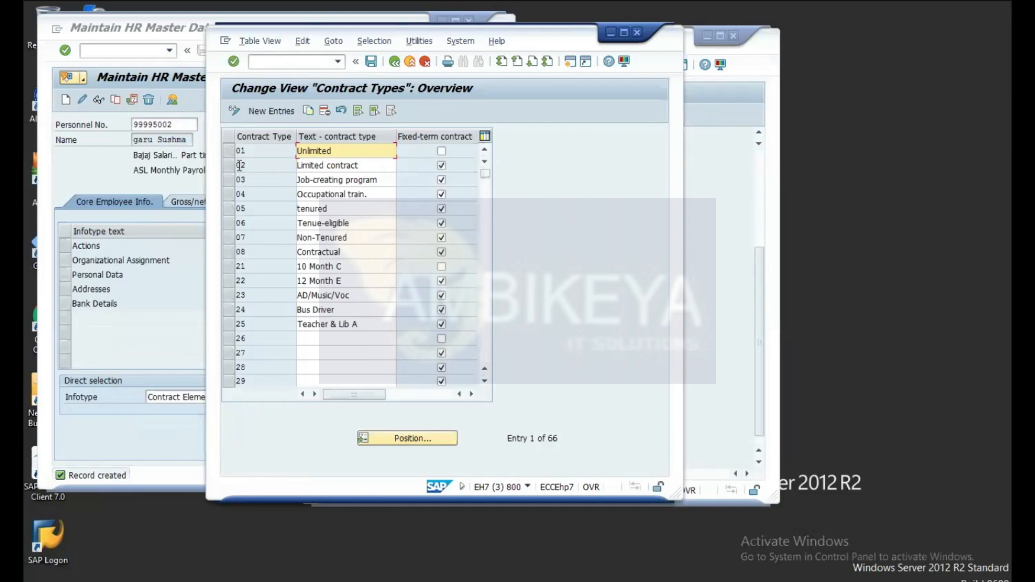
left_click(763, 48)
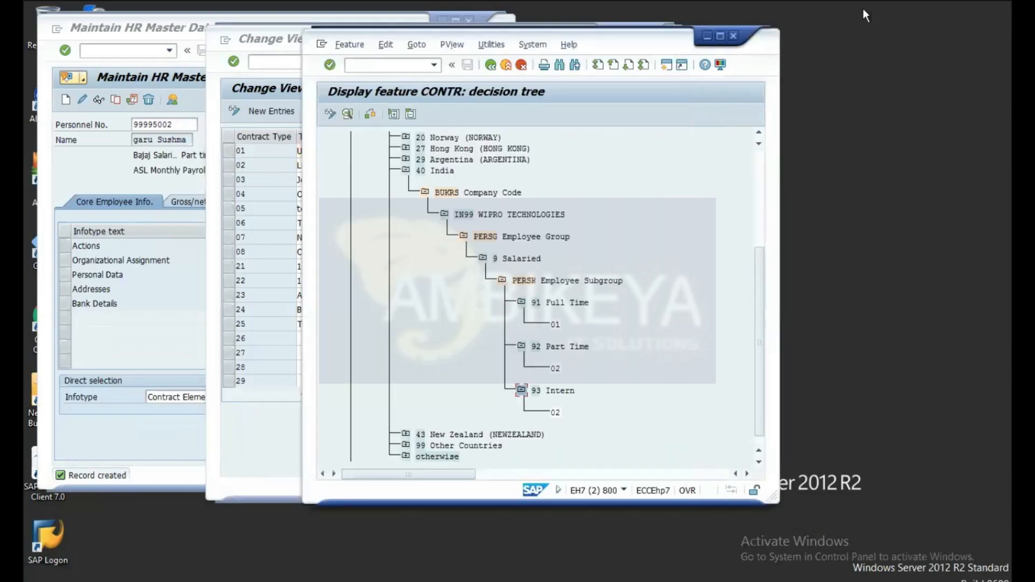
Step: Position the Contract Types window beside the CONTR tree and select the 92 Part Time node
left_click_drag(624, 47, 830, 42)
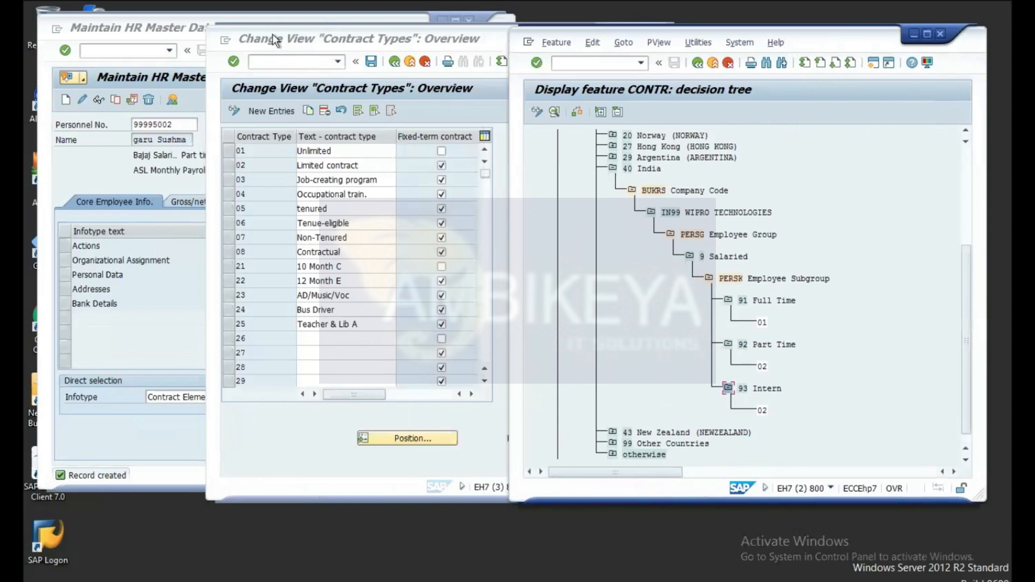
left_click(274, 41)
left_click(572, 40)
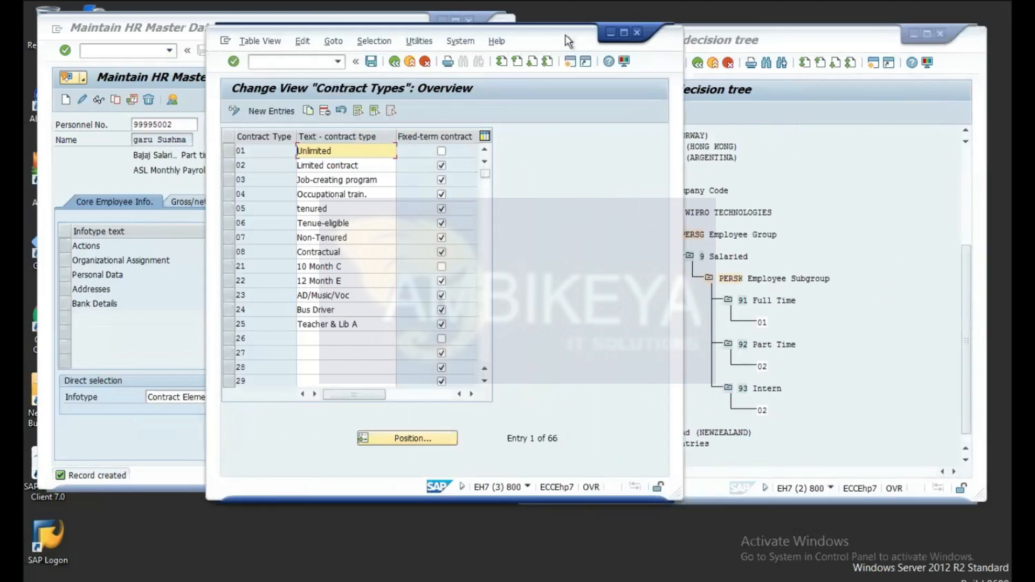
left_click_drag(544, 41, 349, 42)
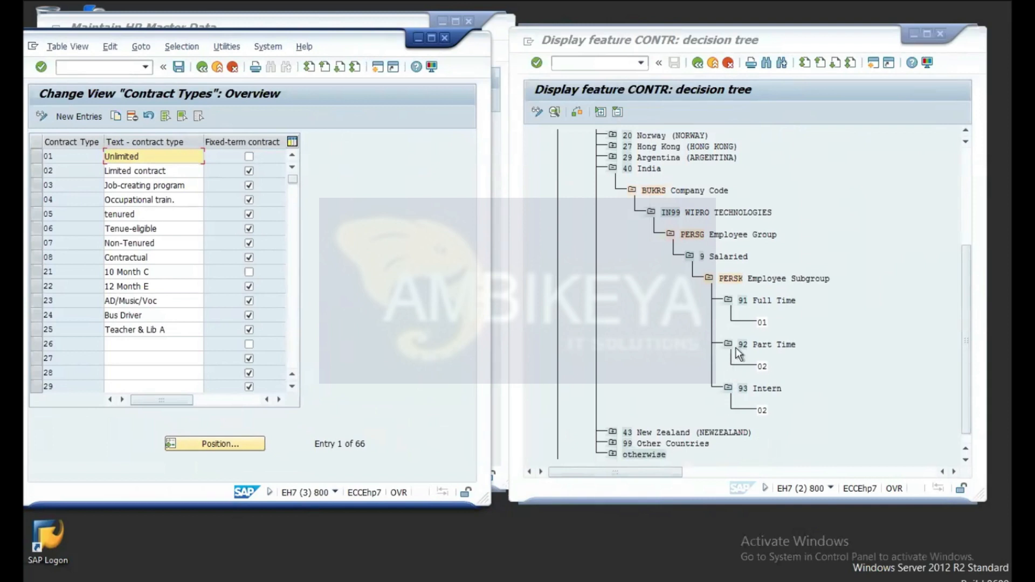
left_click(763, 367)
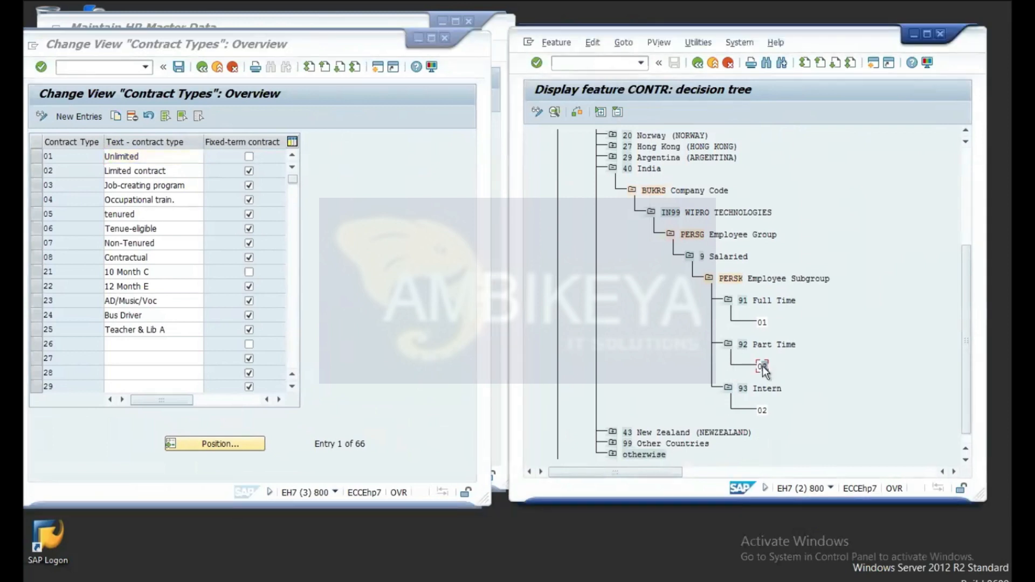
left_click(743, 345)
Step: Put the CONTR decision tree into change mode and expand it to India's IN99 employee groups
left_click(554, 112)
left_click(538, 113)
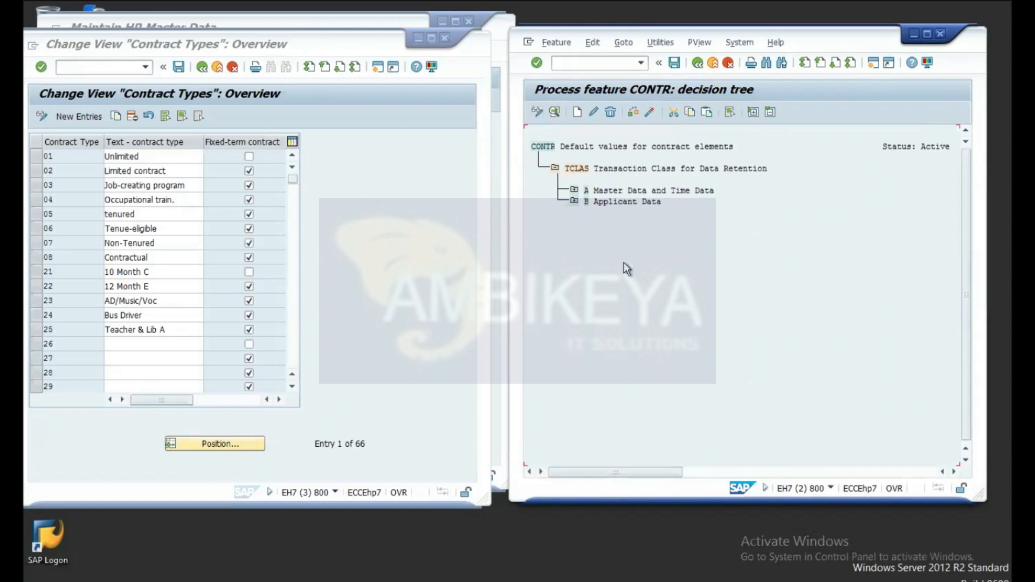
left_click(574, 191)
left_click(593, 212)
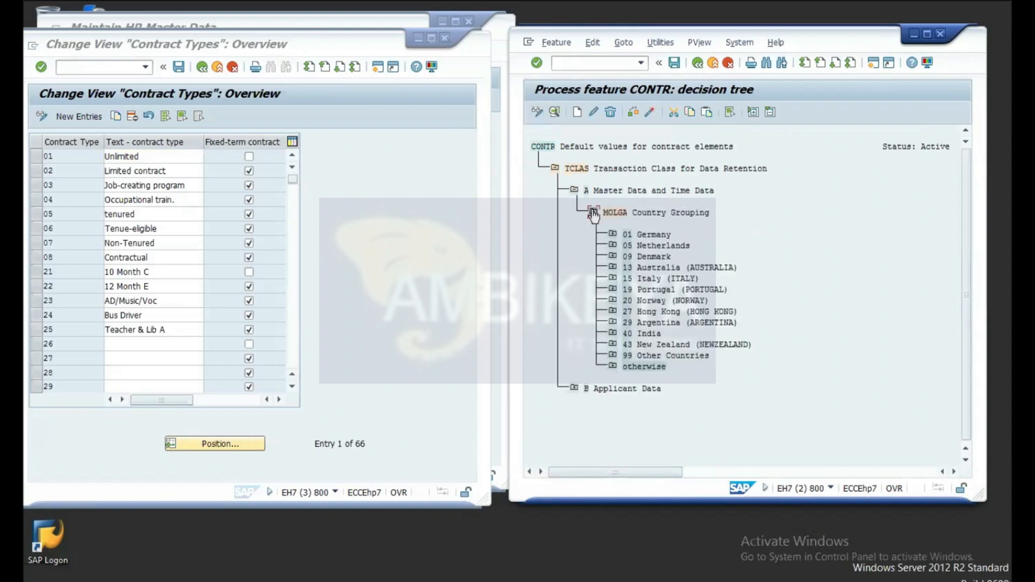
left_click(613, 334)
left_click(632, 355)
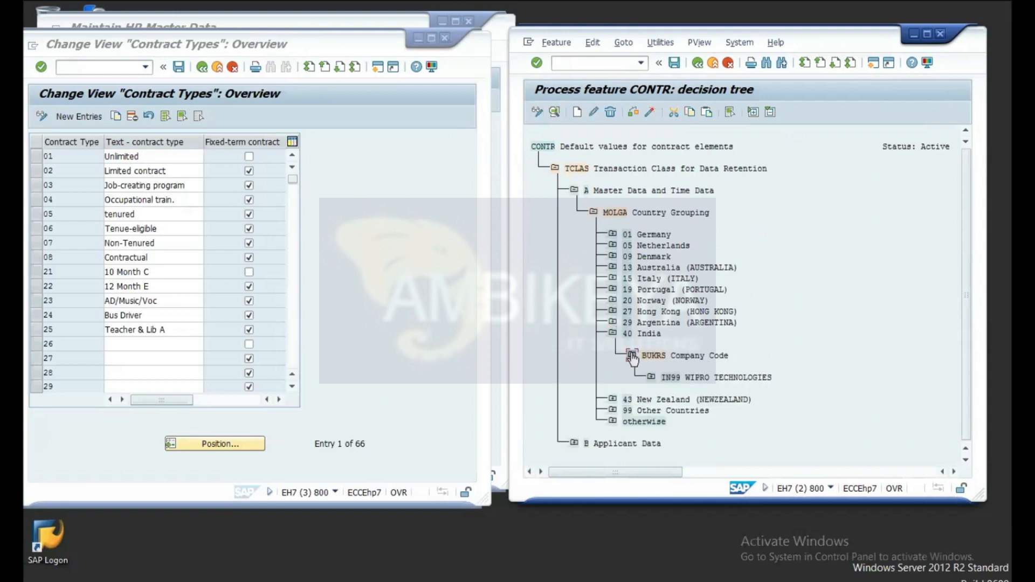
left_click(651, 377)
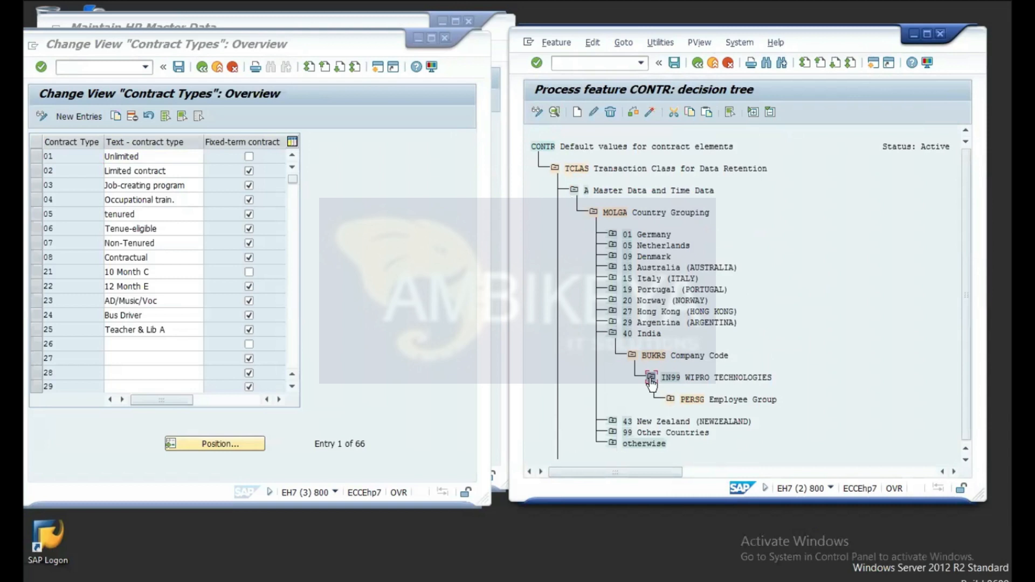
left_click(670, 400)
Step: Expand the 9 Salaried subgroups 91, 92 and 93 to their return values and select 02 under Part Time
scroll(789, 391, "down", 1)
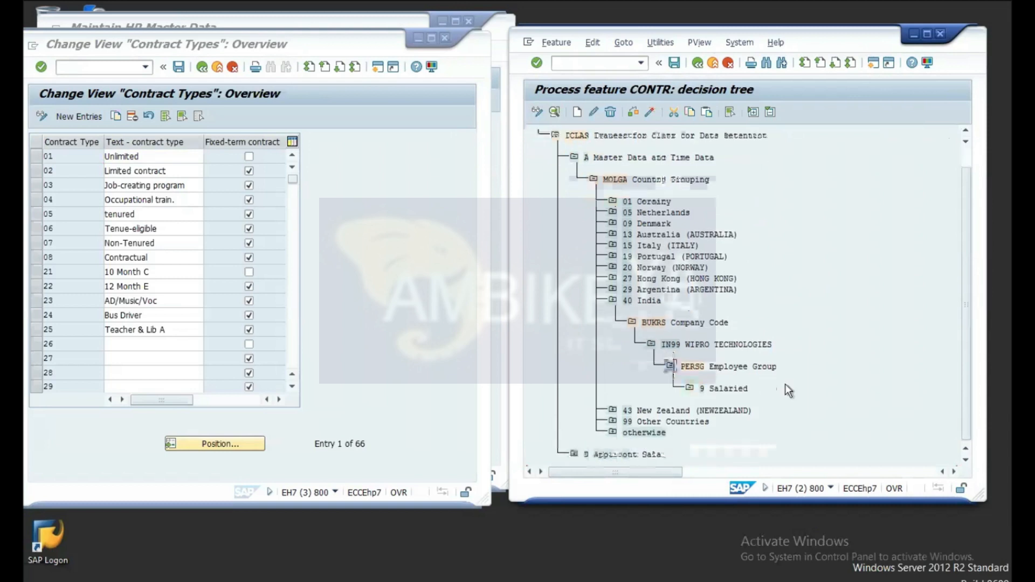
left_click(690, 388)
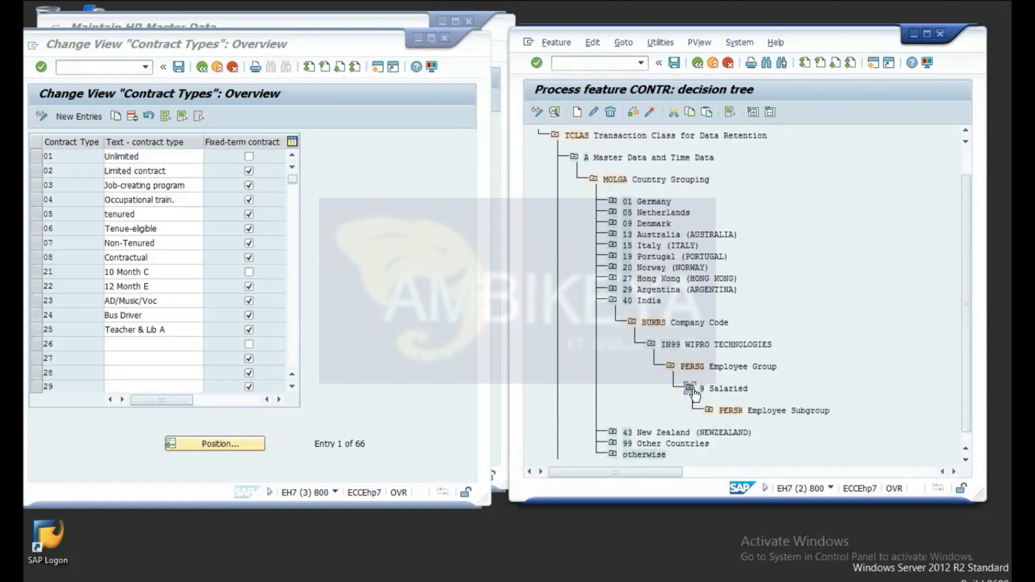
left_click(710, 411)
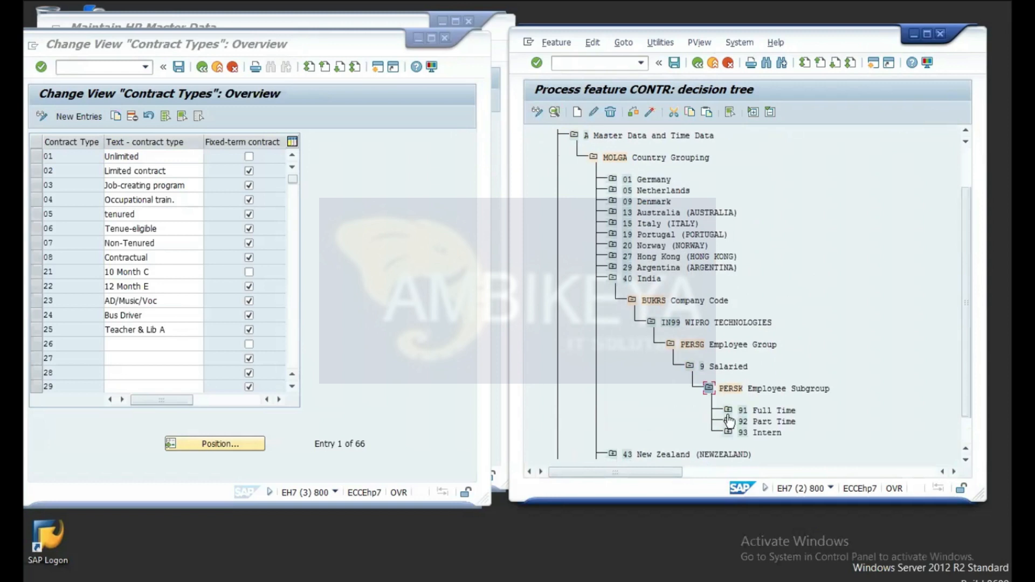
left_click(730, 414)
left_click(727, 456)
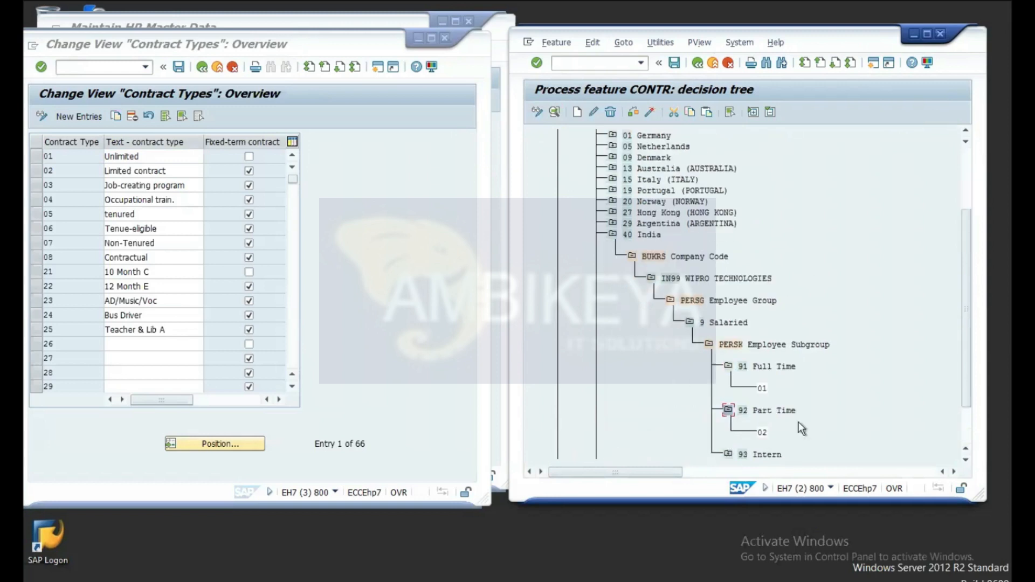
scroll(828, 389, "down", 2)
left_click(728, 389)
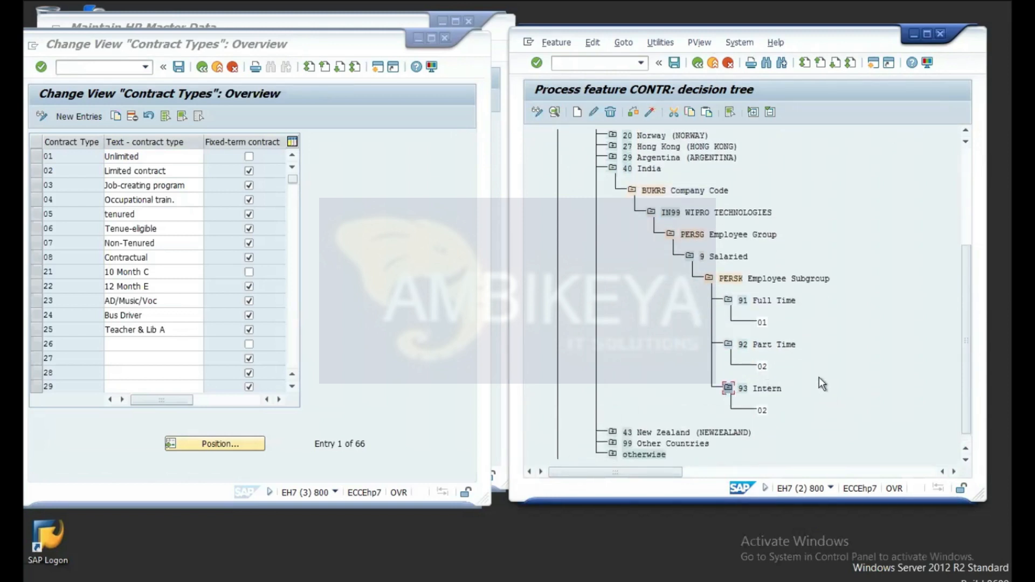
left_click(762, 367)
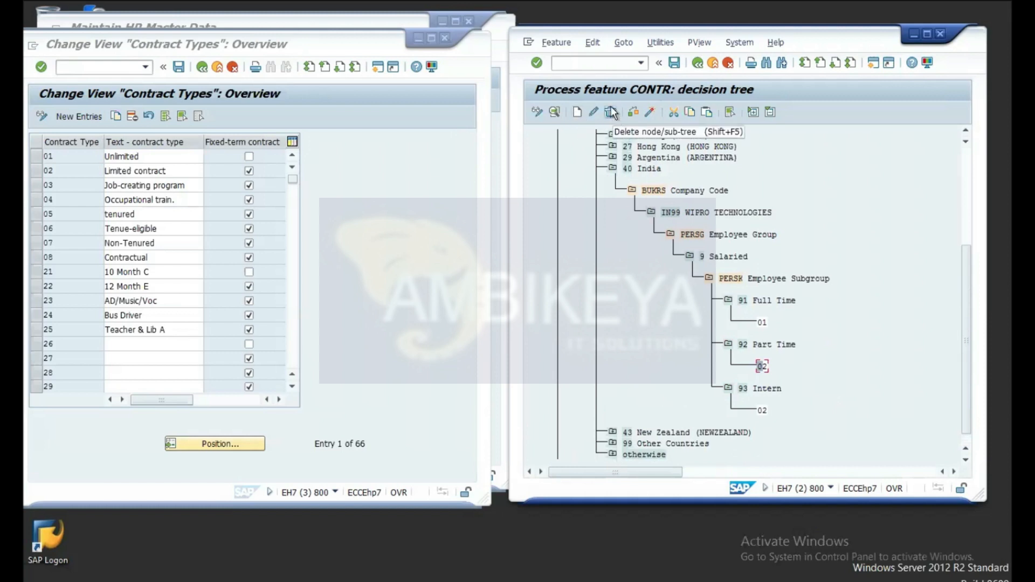
left_click(538, 112)
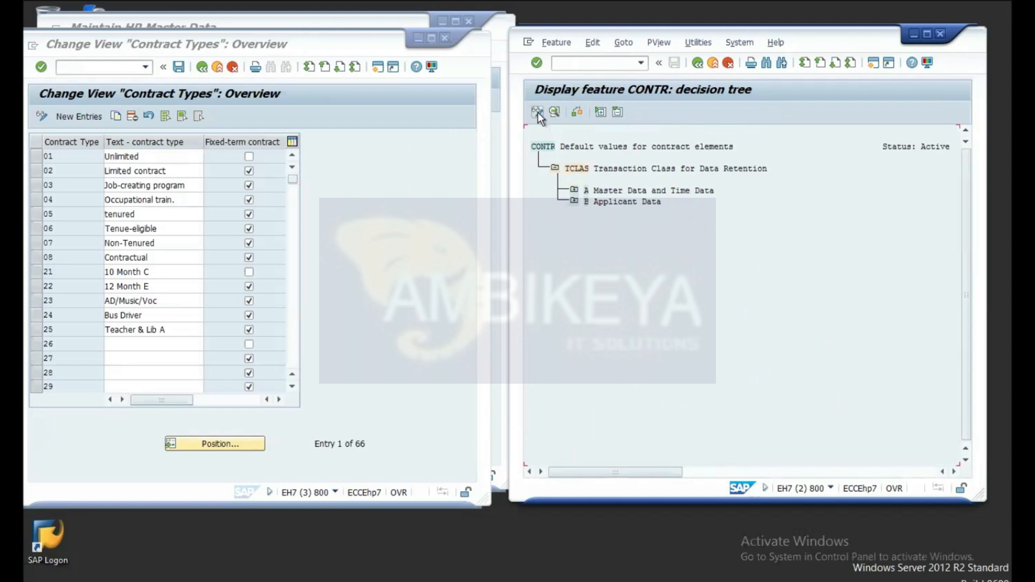
left_click(574, 191)
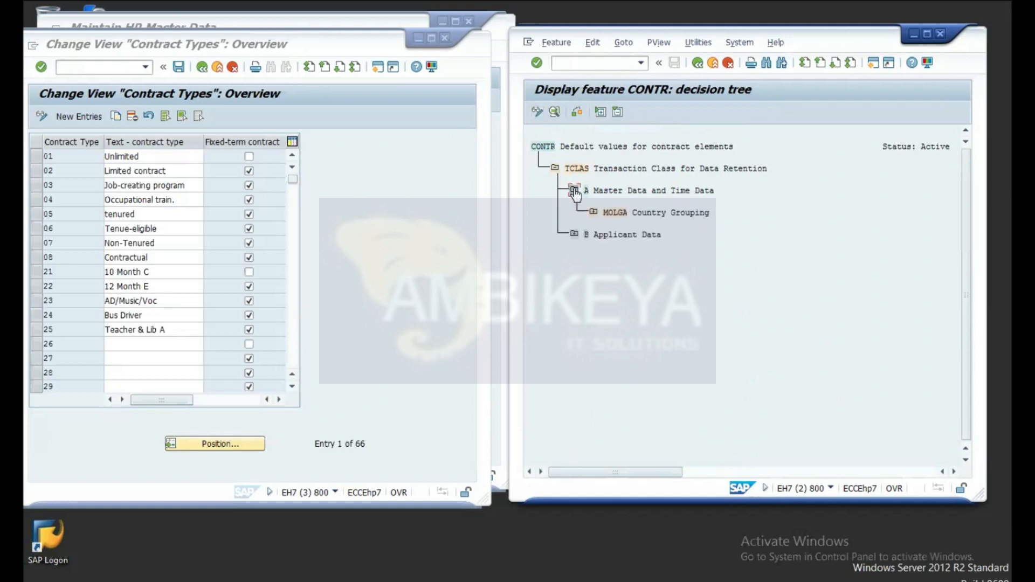
left_click(594, 212)
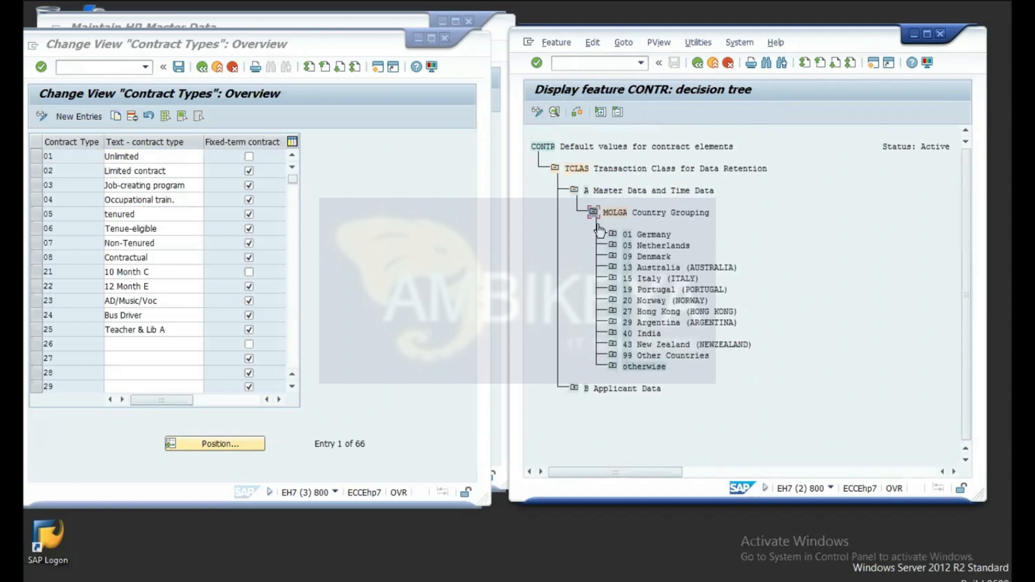
left_click(612, 333)
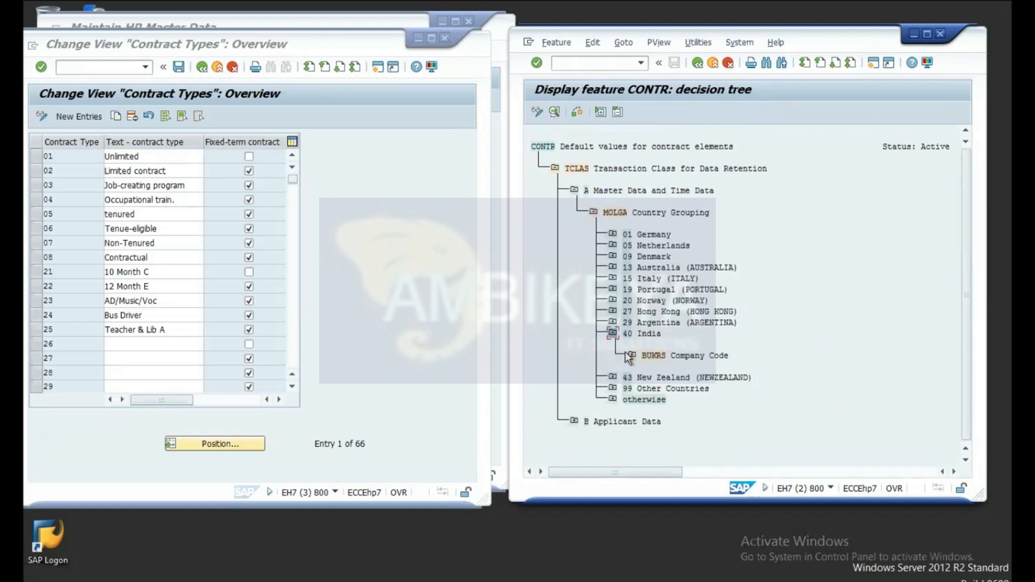
left_click(631, 355)
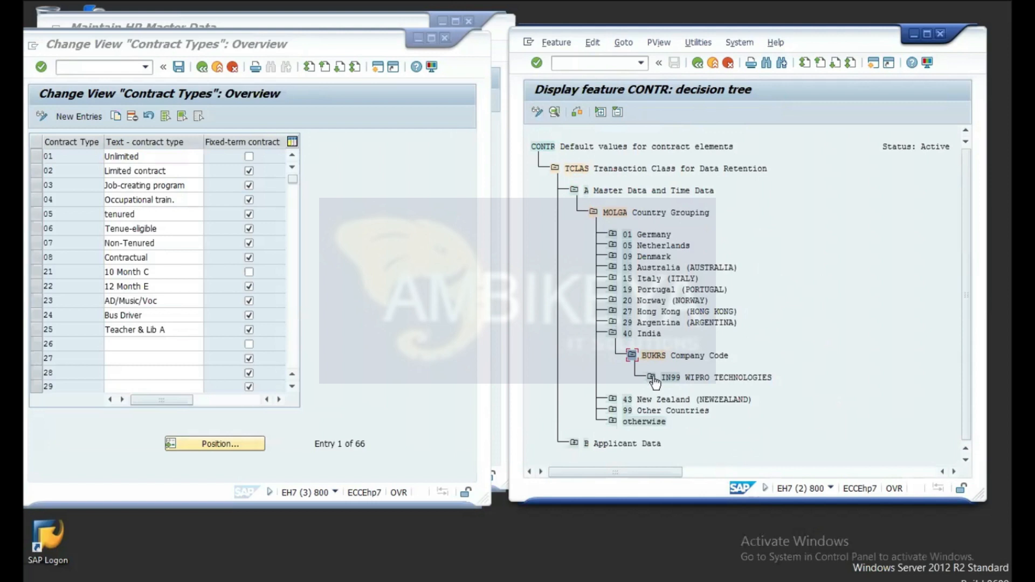
left_click(538, 113)
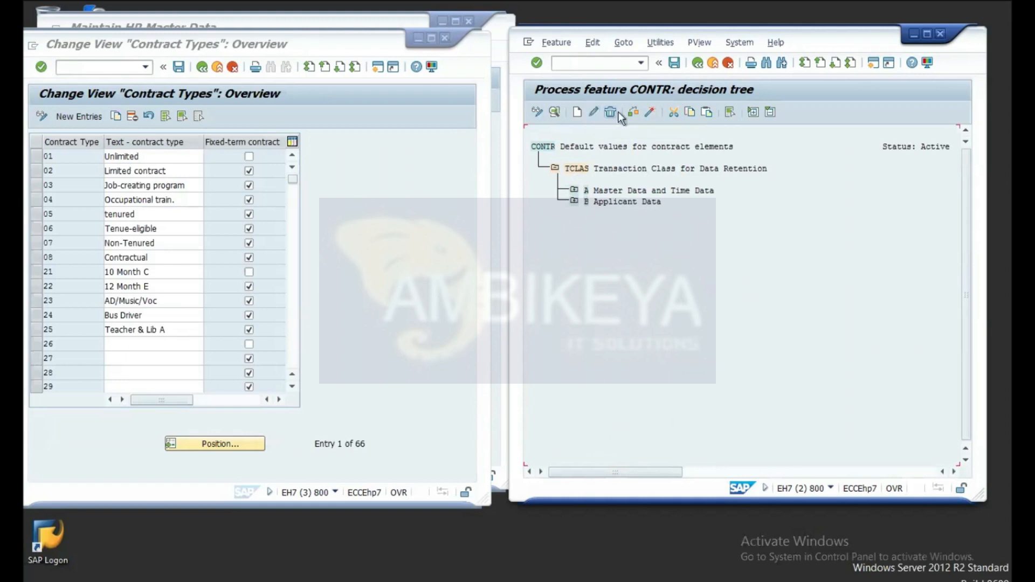
left_click(574, 191)
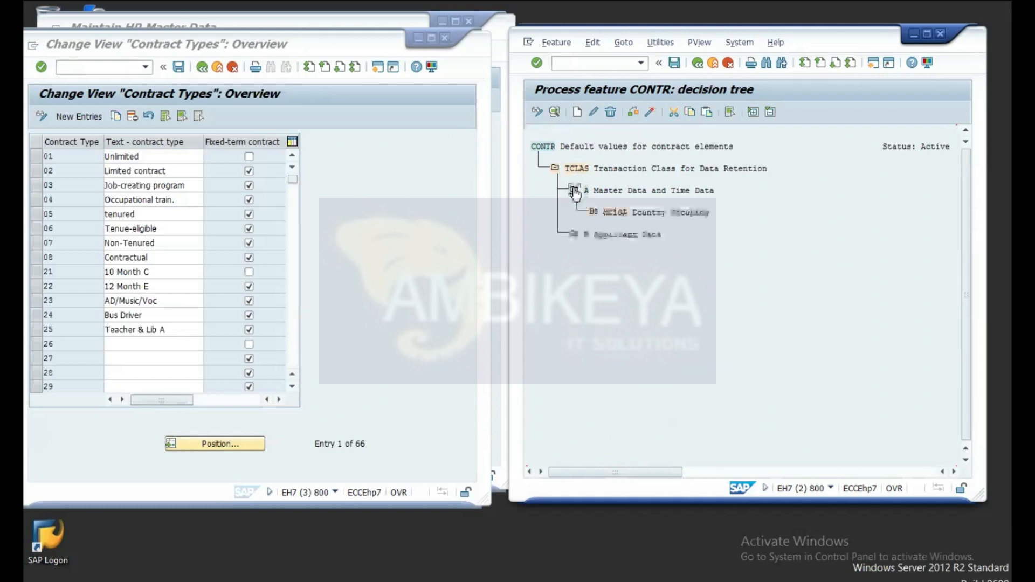
left_click(594, 213)
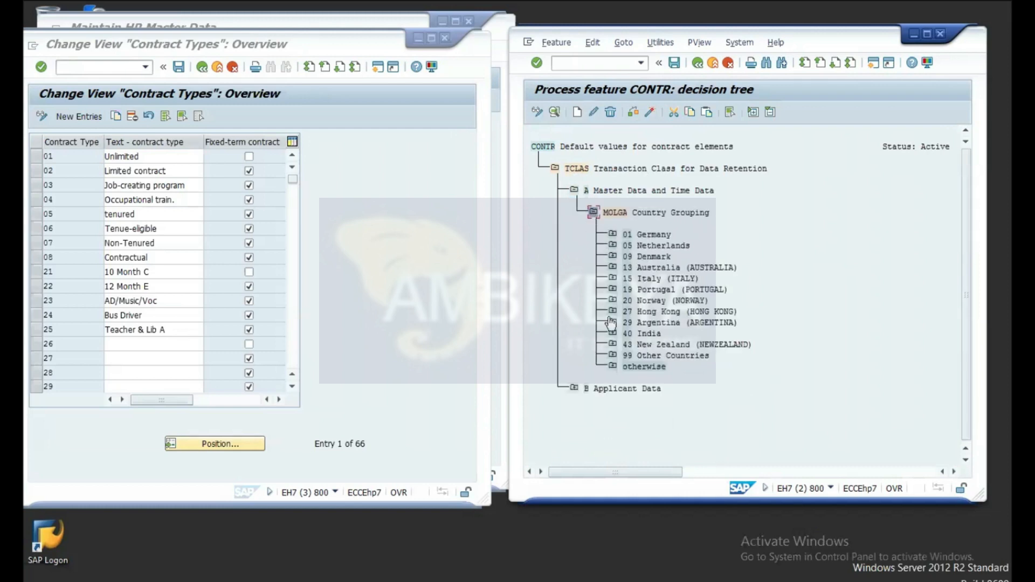
left_click(613, 333)
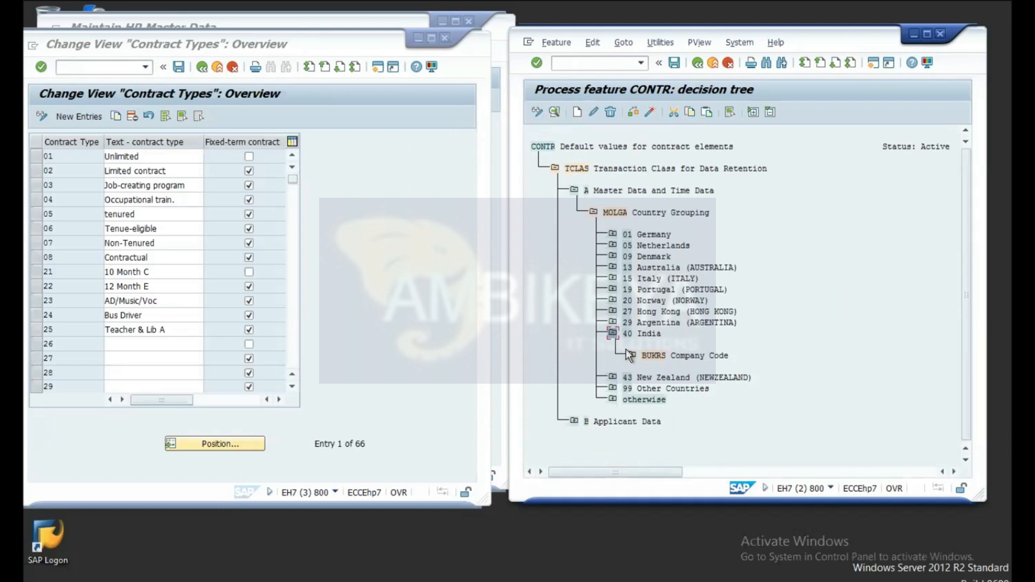
left_click(632, 356)
left_click(651, 378)
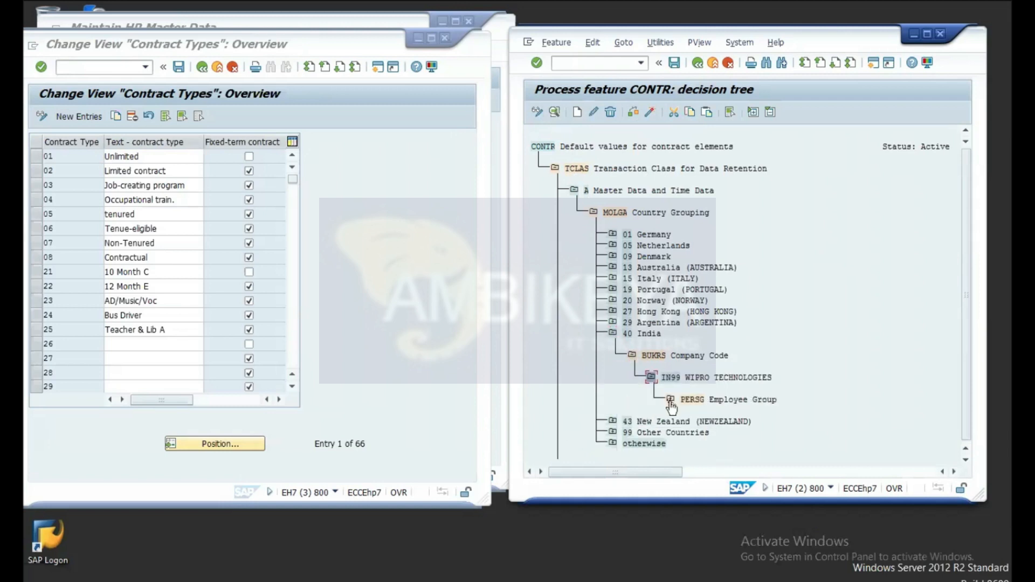
left_click(670, 400)
left_click(690, 421)
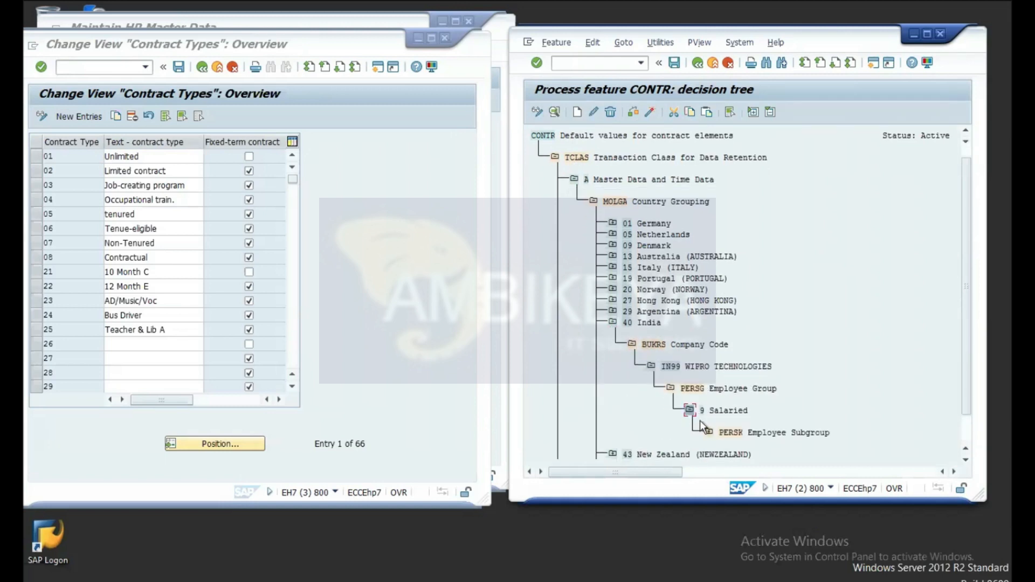
left_click(710, 433)
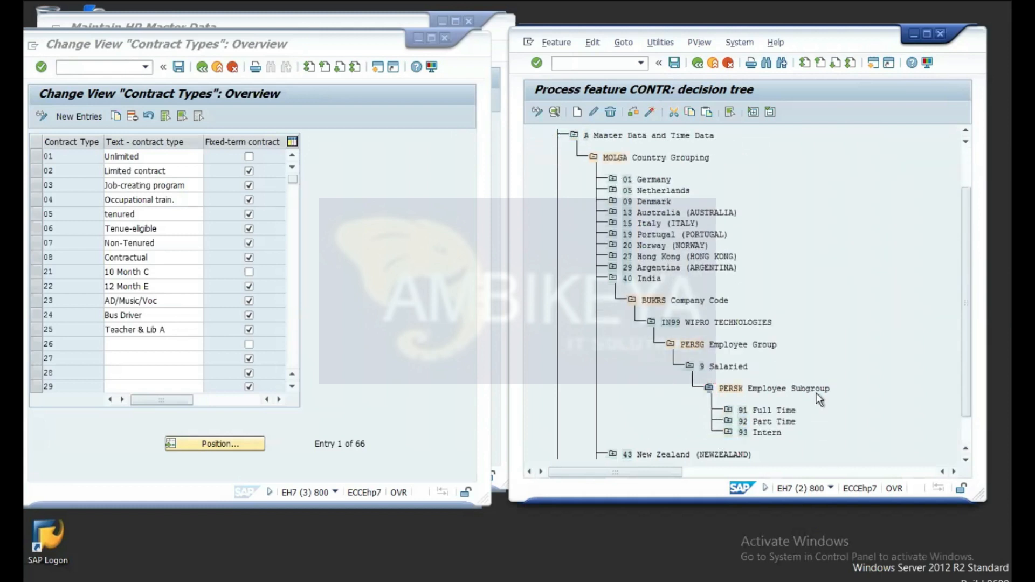
left_click(728, 366)
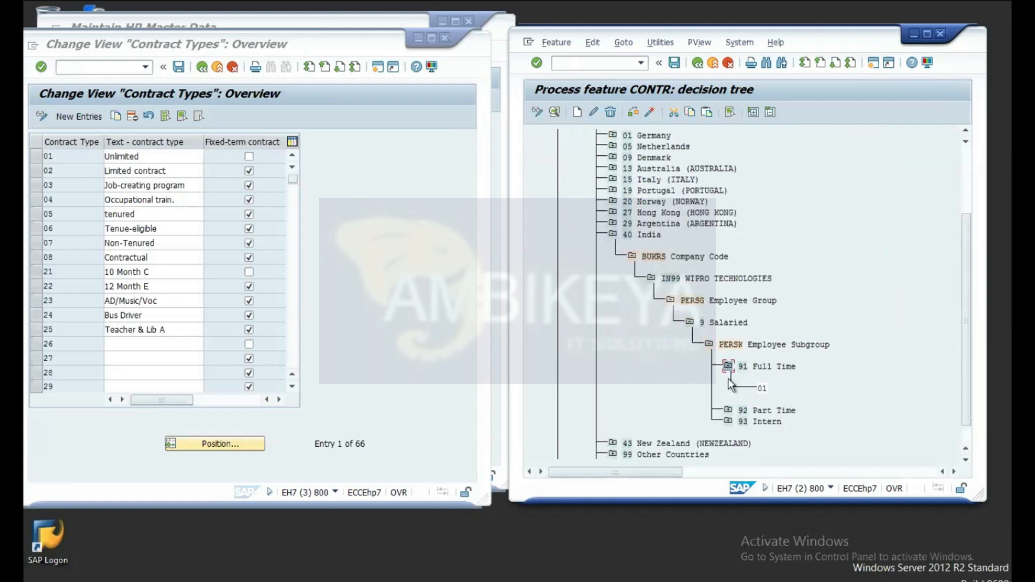
left_click(728, 411)
left_click(758, 431)
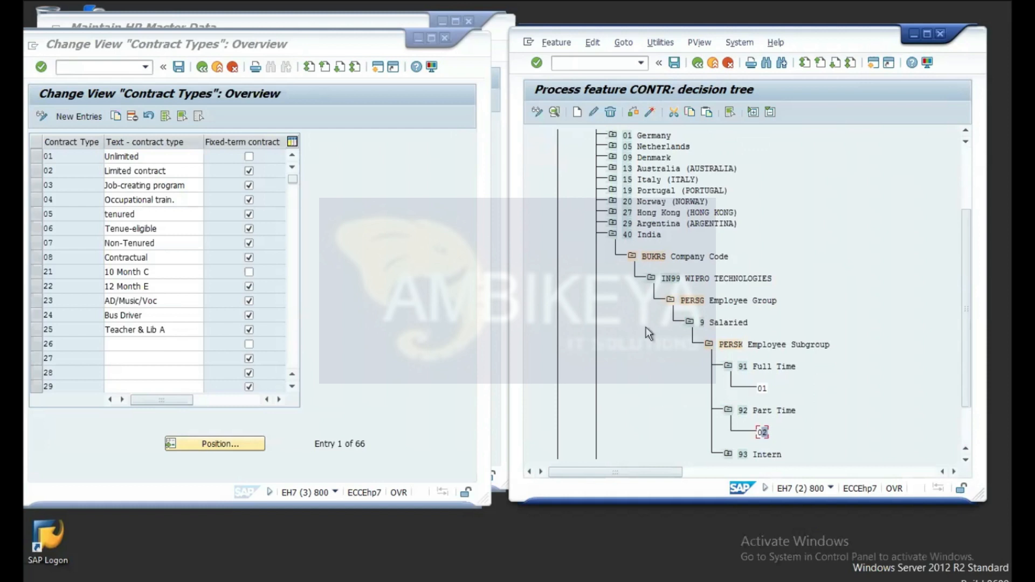
Step: Change the 92 Part Time return value from 02 to 08
left_click(596, 112)
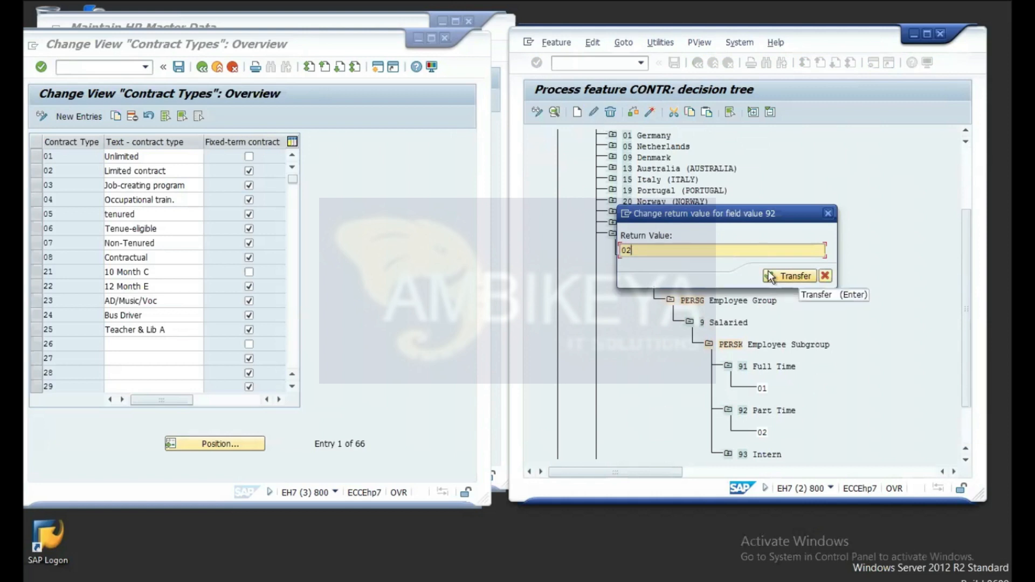
key("BackSpace")
key("BackSpace")
type("08")
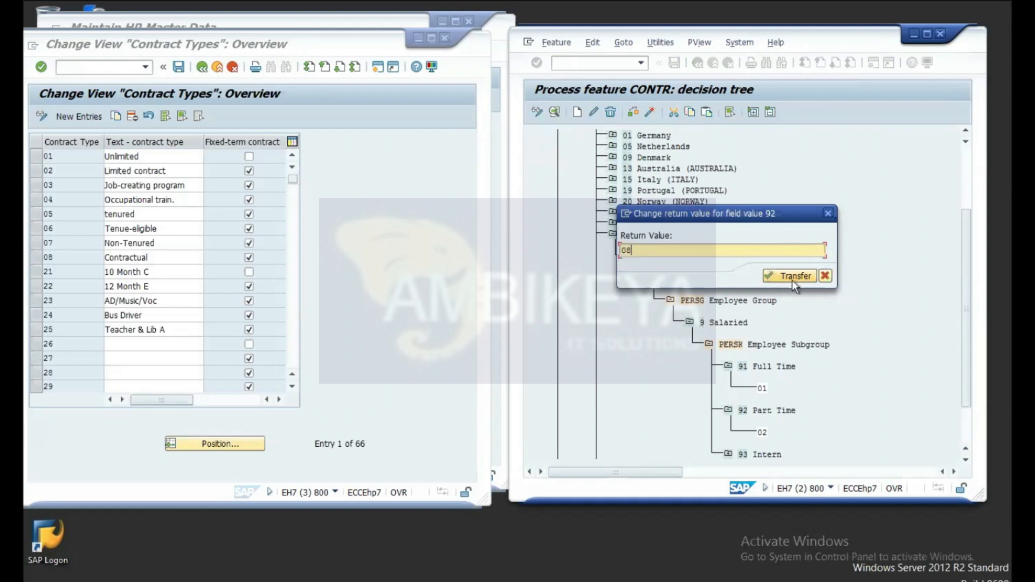
left_click(793, 277)
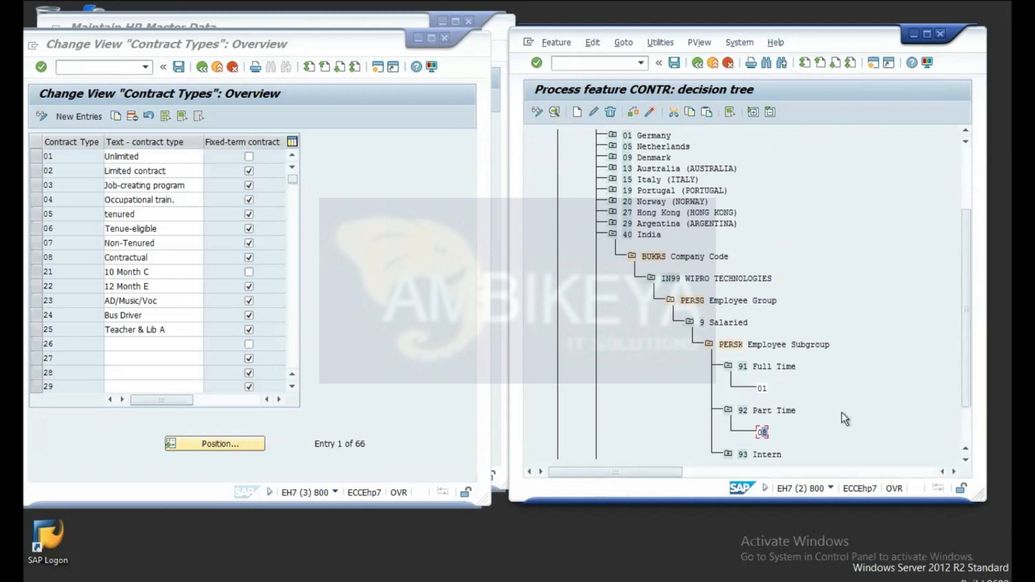
scroll(842, 412, "down", 2)
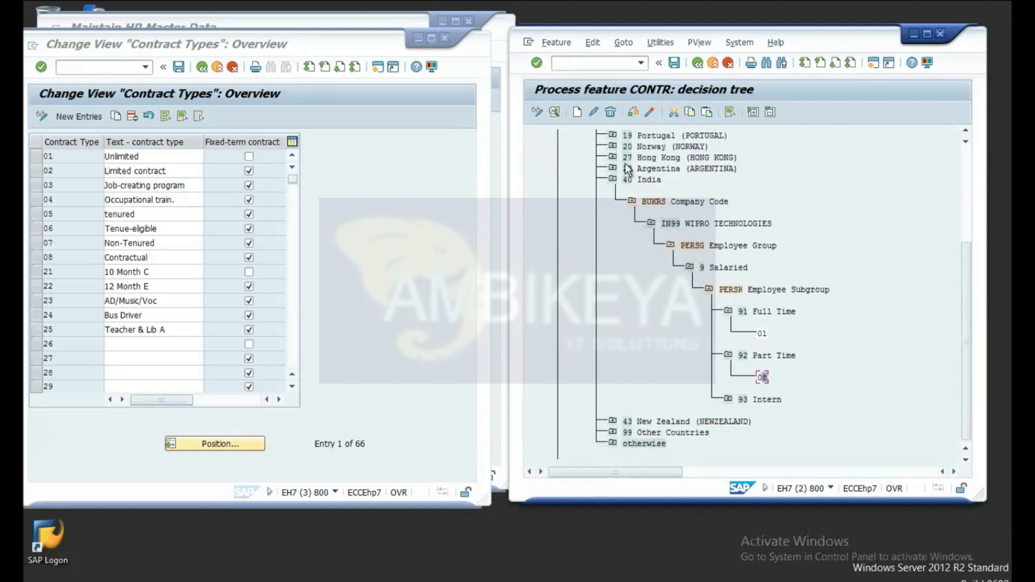
Step: Activate the CONTR feature and confirm the customizing request
left_click(649, 111)
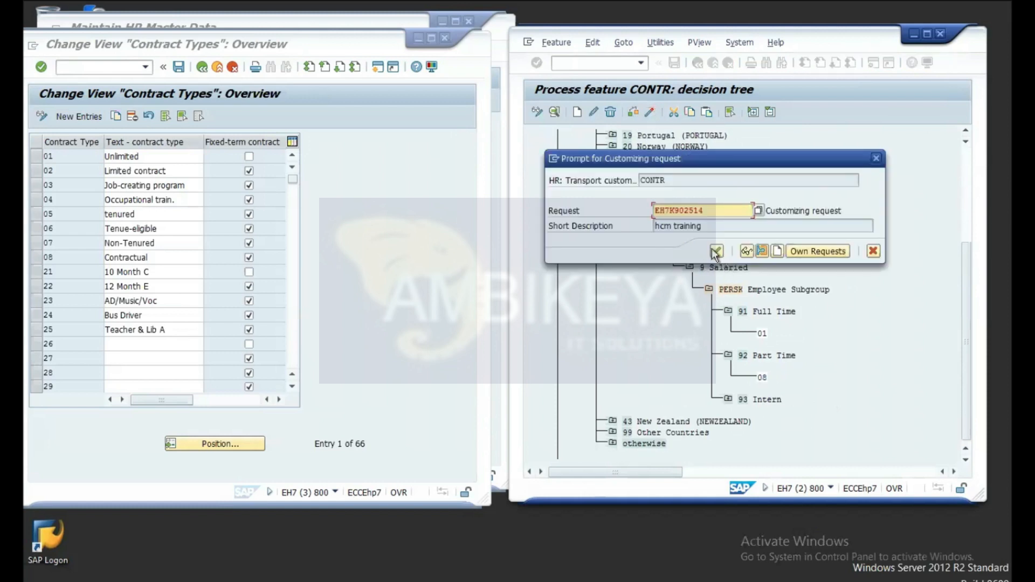
left_click(715, 251)
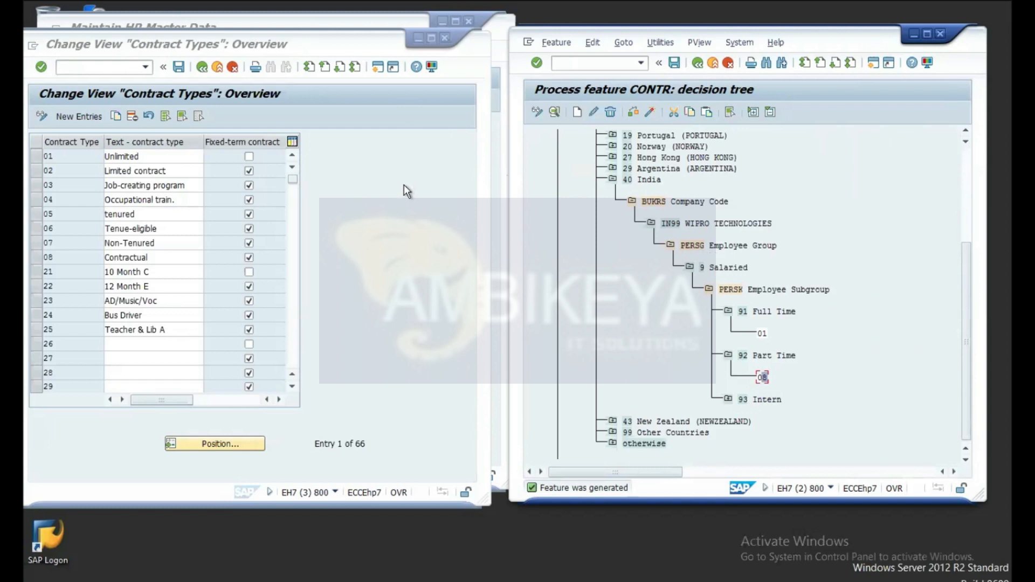
left_click(344, 46)
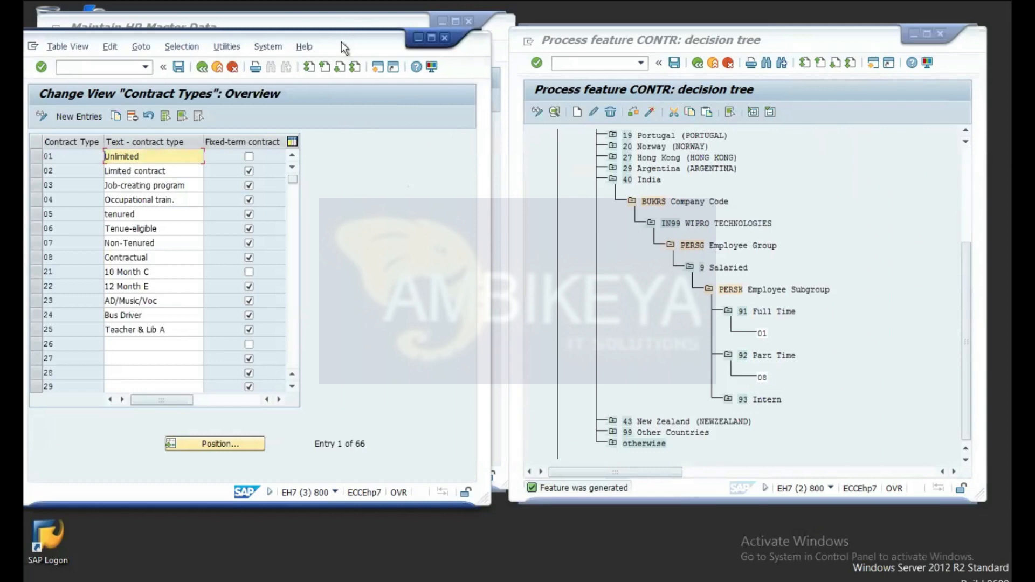
Step: Replace the infotype with 19 (Monitoring of Tasks) in HR master data and display its records
left_click_drag(342, 41, 399, 106)
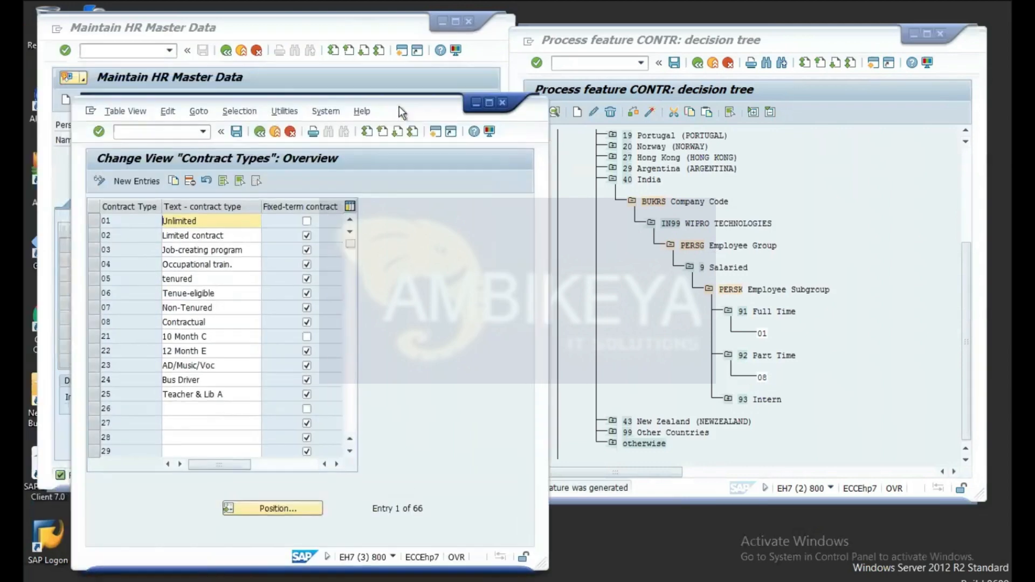
left_click(318, 25)
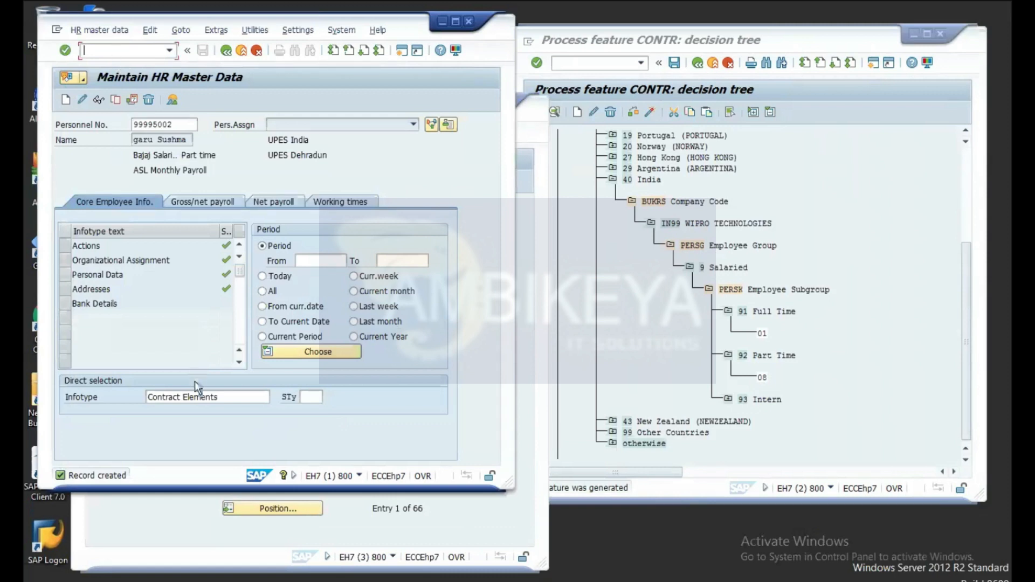
left_click(235, 399)
key("BackSpace")
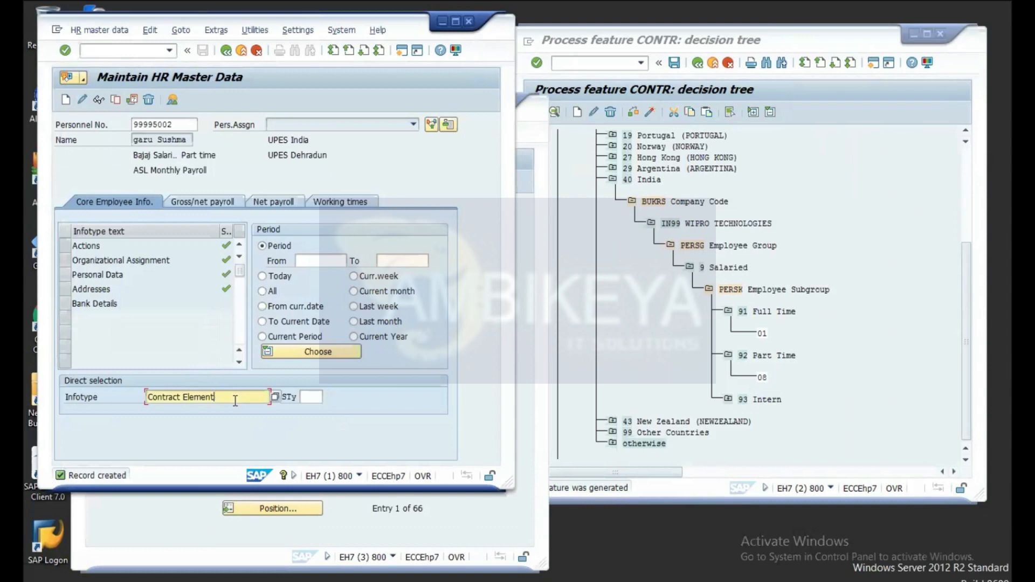
key("BackSpace")
key("BackSpace")
key("BackSpace")
key("BackSpace")
key("BackSpace")
key("BackSpace")
key("BackSpace")
key("BackSpace")
key("BackSpace")
key("BackSpace")
key("BackSpace")
key("BackSpace")
key("BackSpace")
key("BackSpace")
key("BackSpace")
key("BackSpace")
type("19")
key("Return")
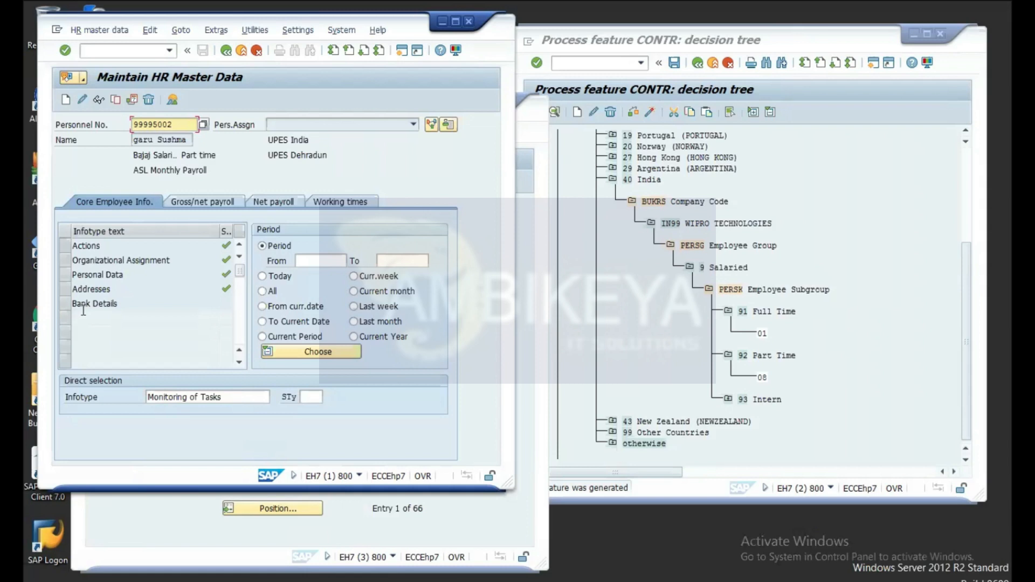
left_click(98, 100)
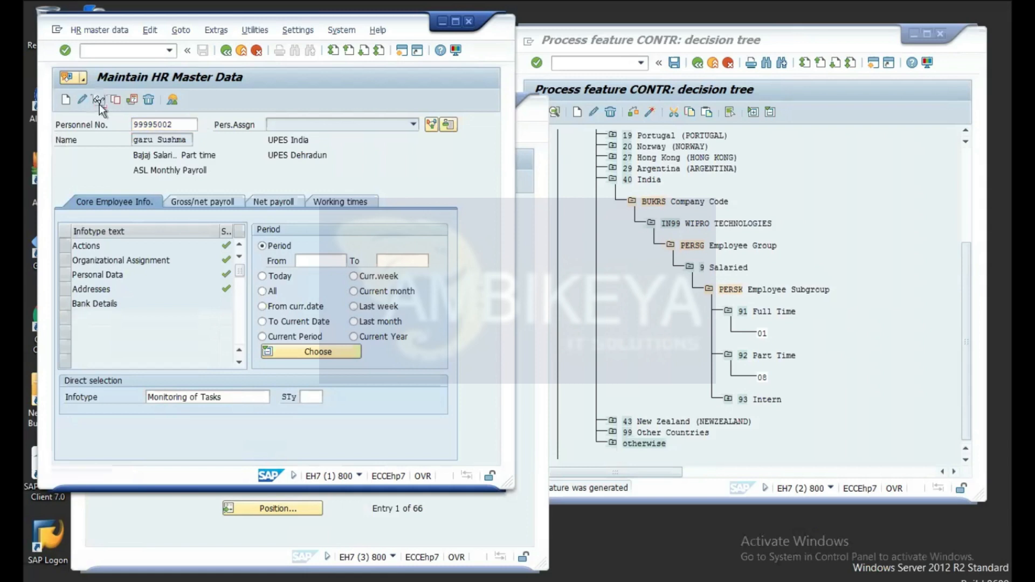
Step: Create a new Monitoring of Tasks record and view the Lead/follow-up time options
left_click(67, 102)
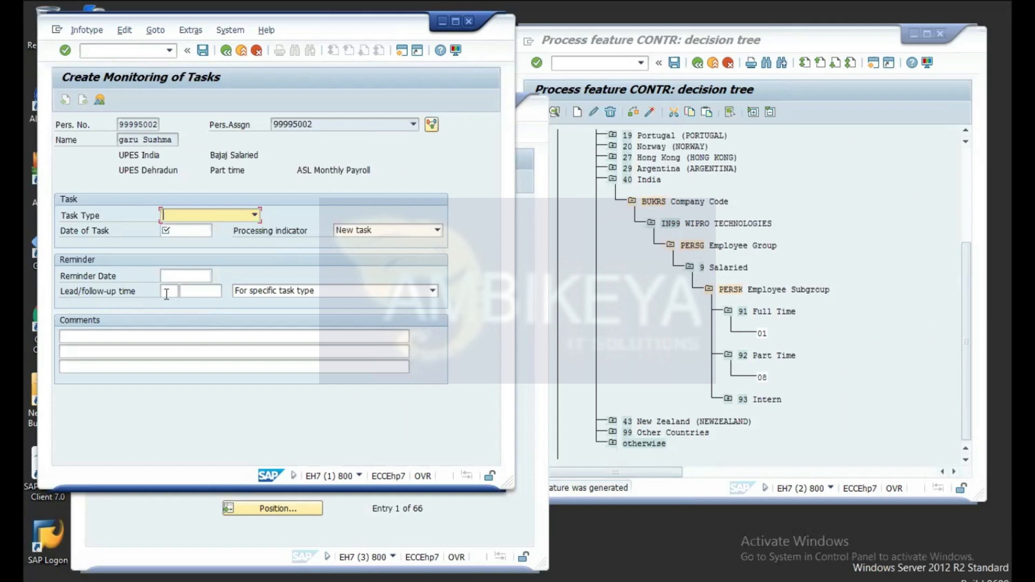
left_click(263, 295)
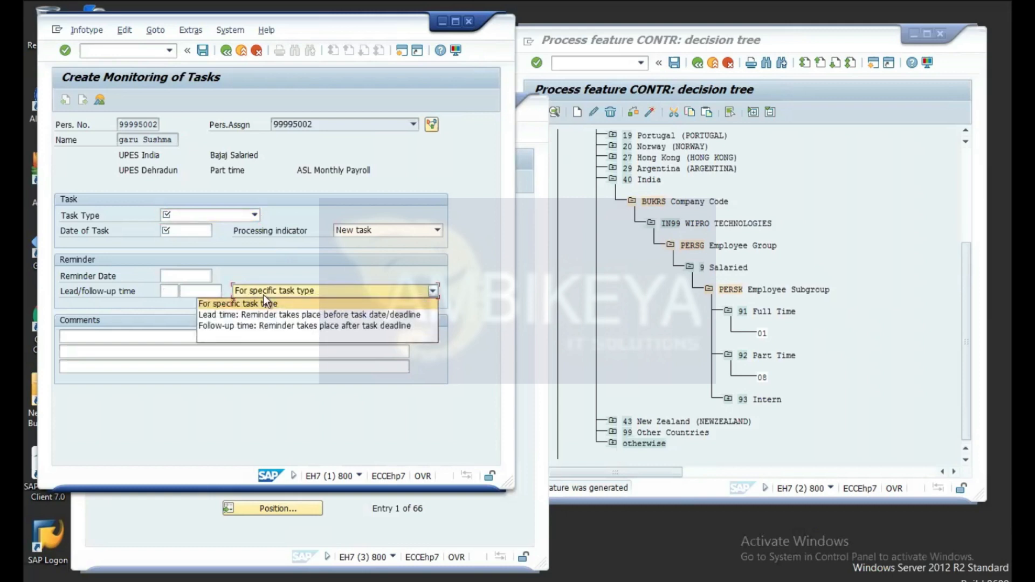
left_click(158, 316)
left_click(241, 215)
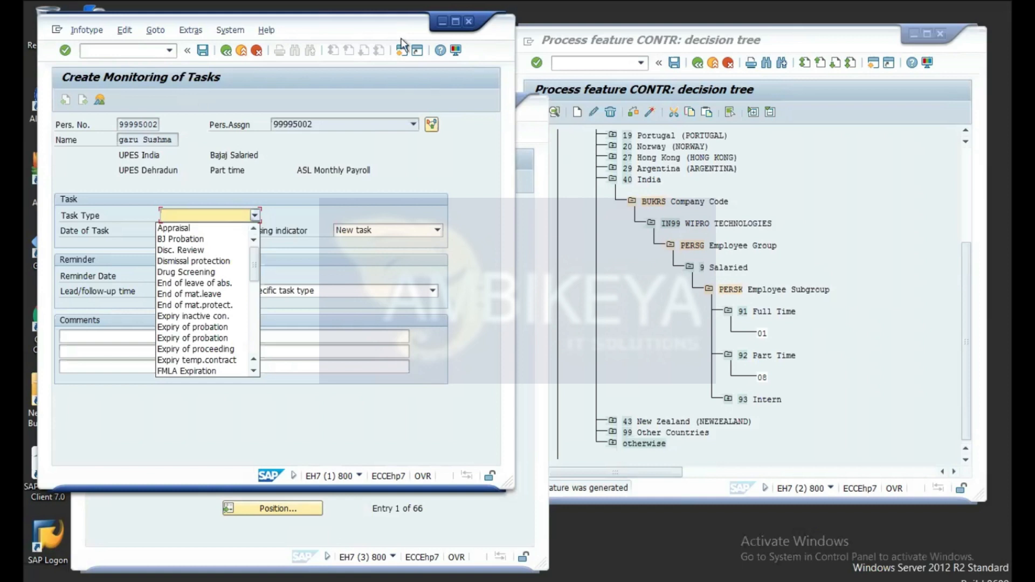
left_click(371, 24)
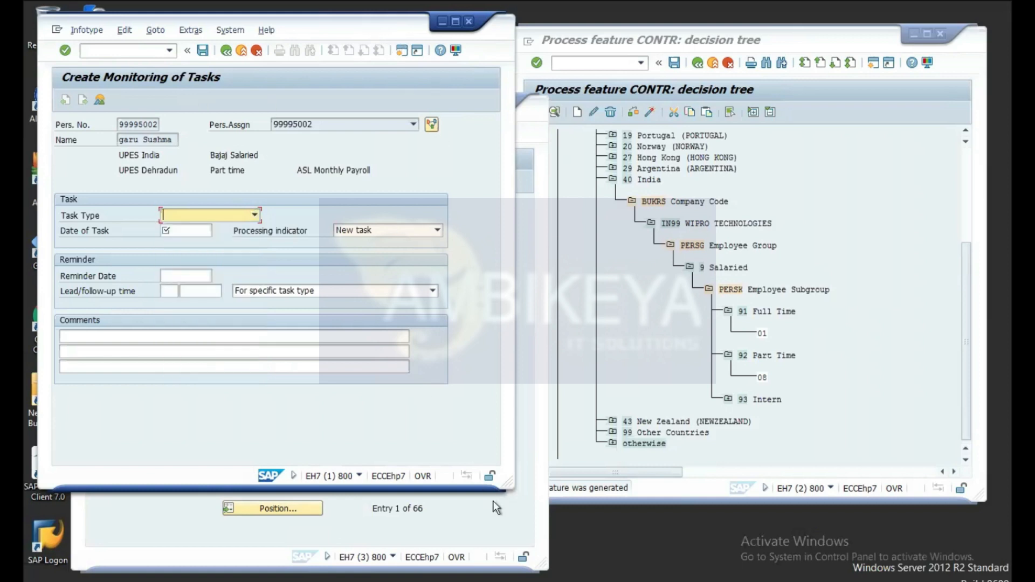
Step: Run transaction /nspro in the Contract Types window to open Customizing: Execute Project
left_click(490, 530)
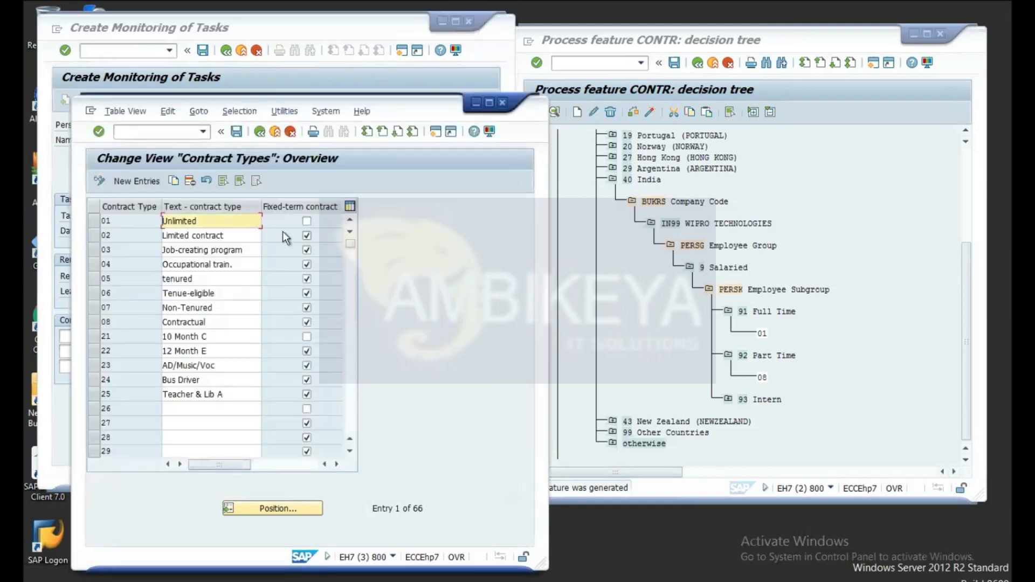
left_click(174, 132)
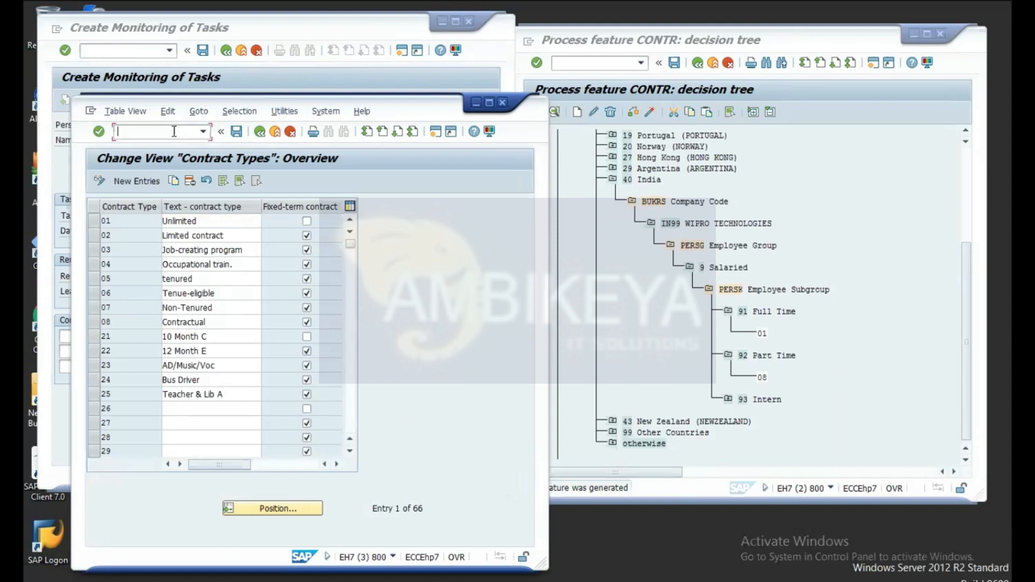
type("/spro")
key("BackSpace")
key("BackSpace")
key("BackSpace")
key("BackSpace")
key("BackSpace")
type("/nspro")
key("Return")
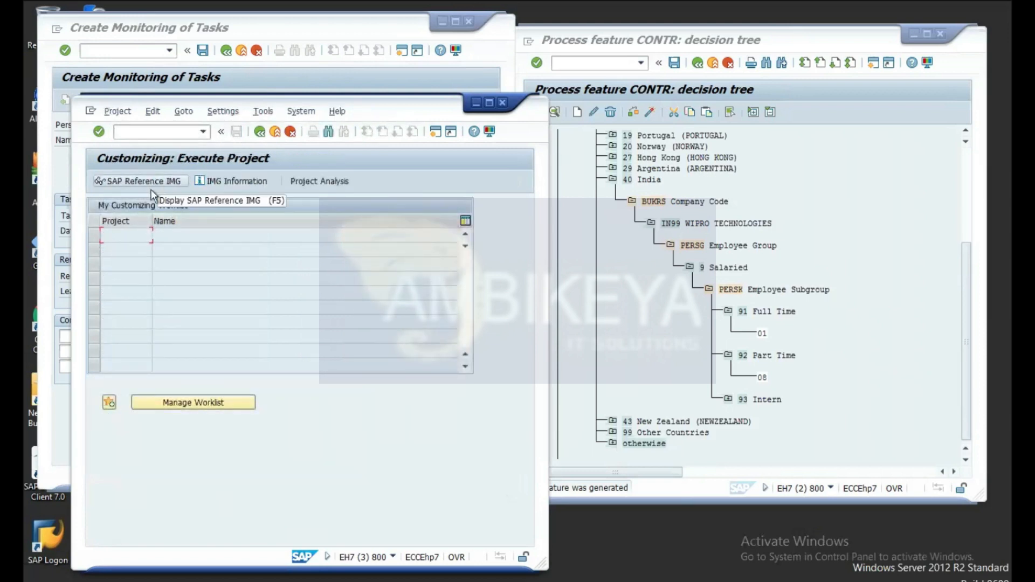
Step: Open the SAP Reference IMG and expand Personnel Management
left_click(154, 186)
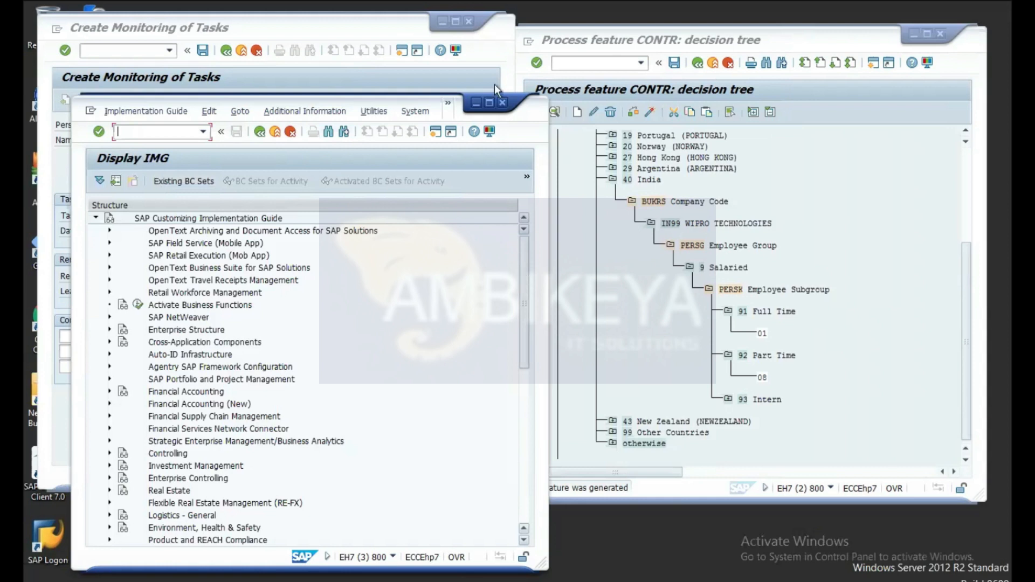
scroll(523, 273, "down", 1)
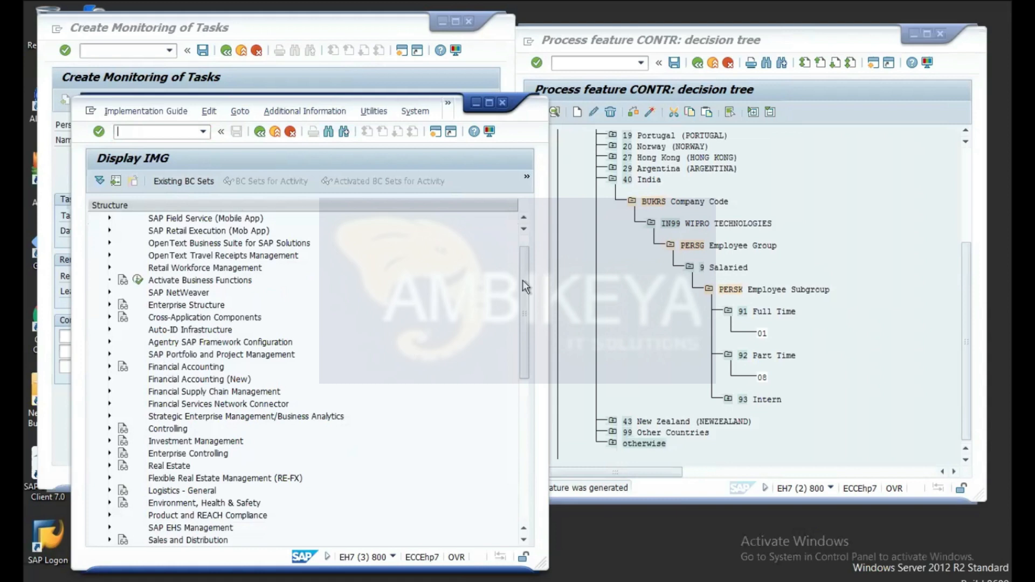
left_click_drag(526, 286, 527, 342)
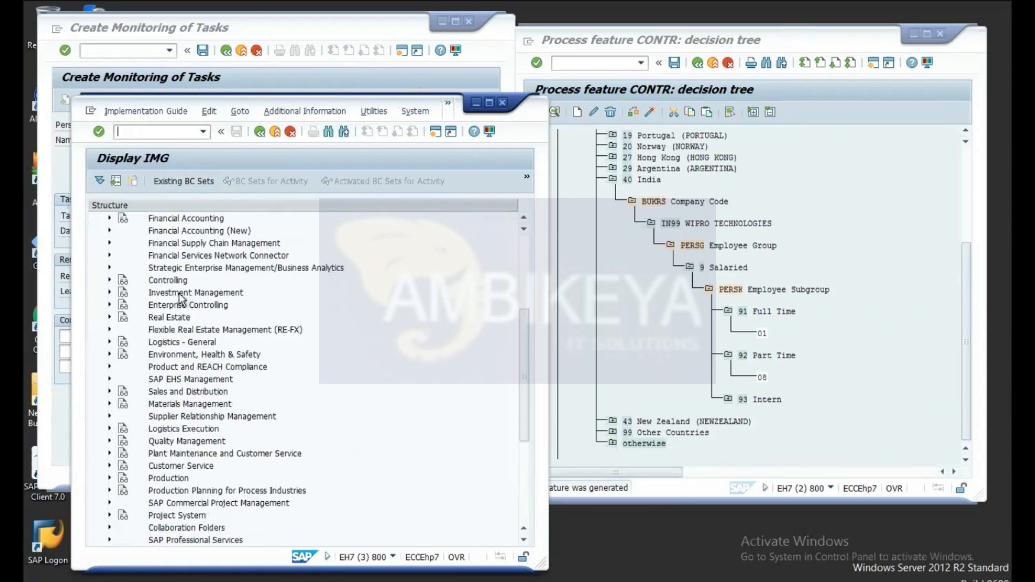
left_click_drag(522, 341, 519, 381)
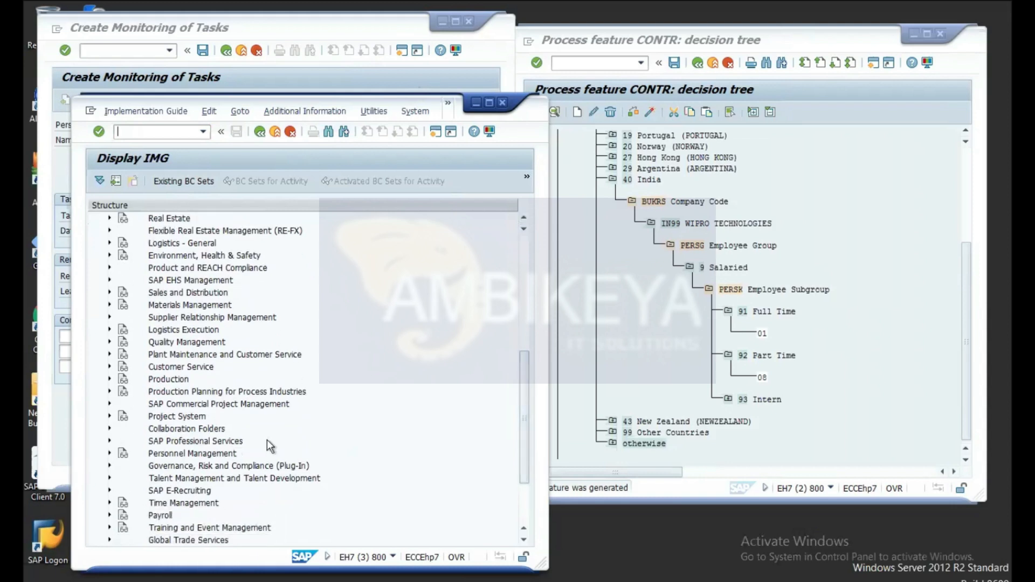
left_click(110, 453)
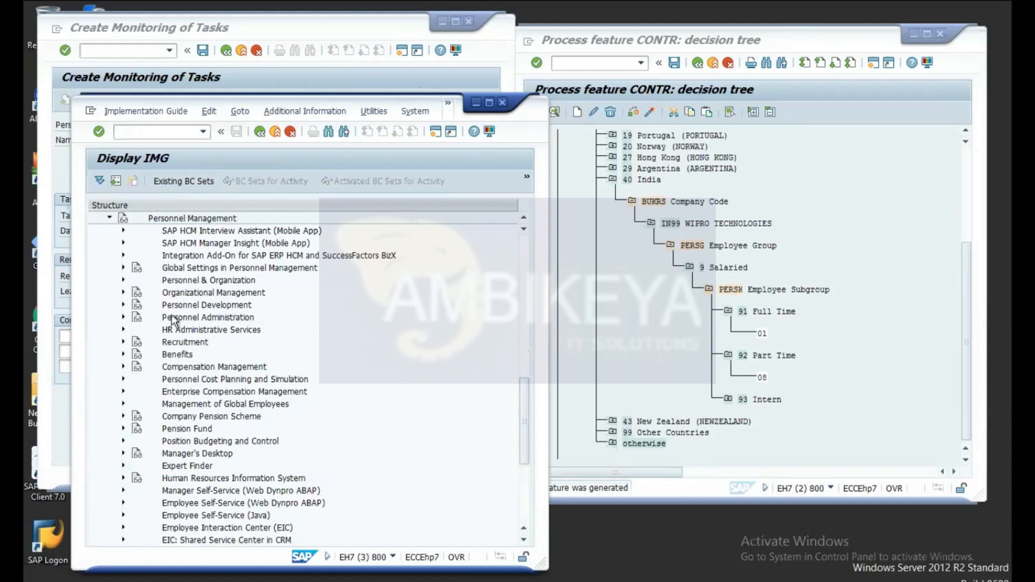
Step: Expand Personnel Administration > Evaluation Basis > Monitoring of Tasks and run Determine Task Type
left_click(123, 317)
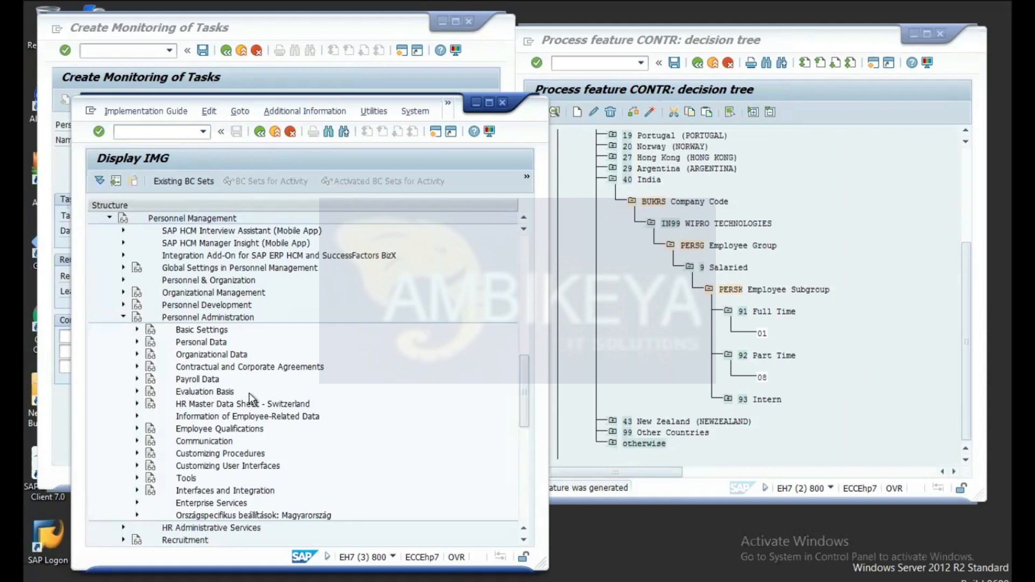
left_click(137, 391)
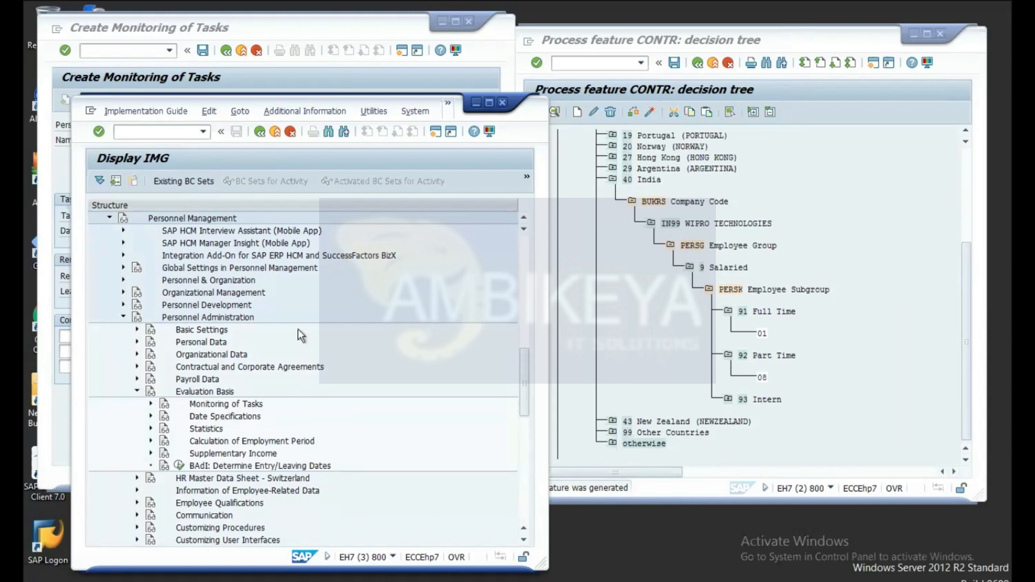
left_click(151, 404)
scroll(333, 398, "down", 6)
scroll(332, 396, "up", 7)
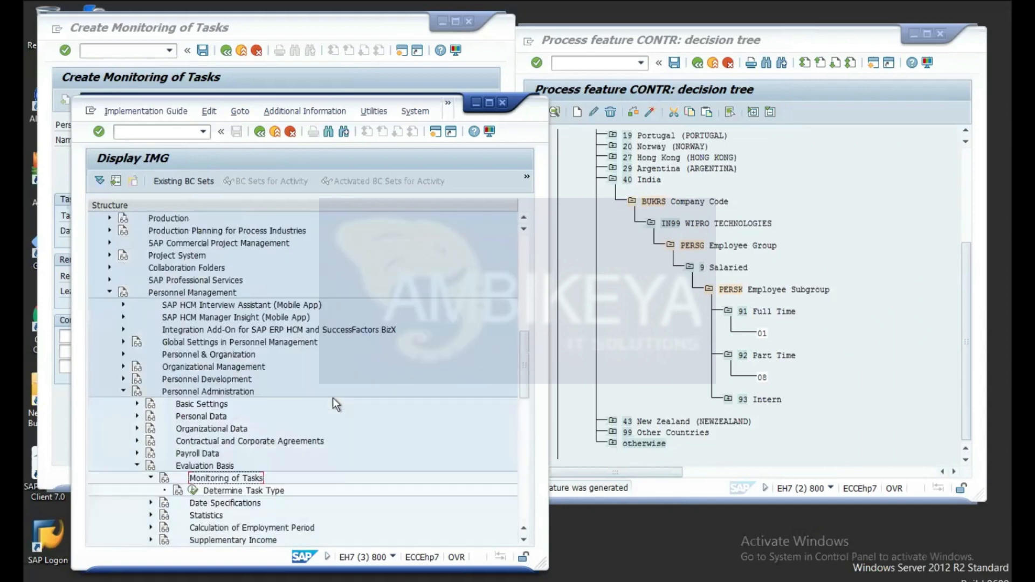
scroll(332, 397, "down", 3)
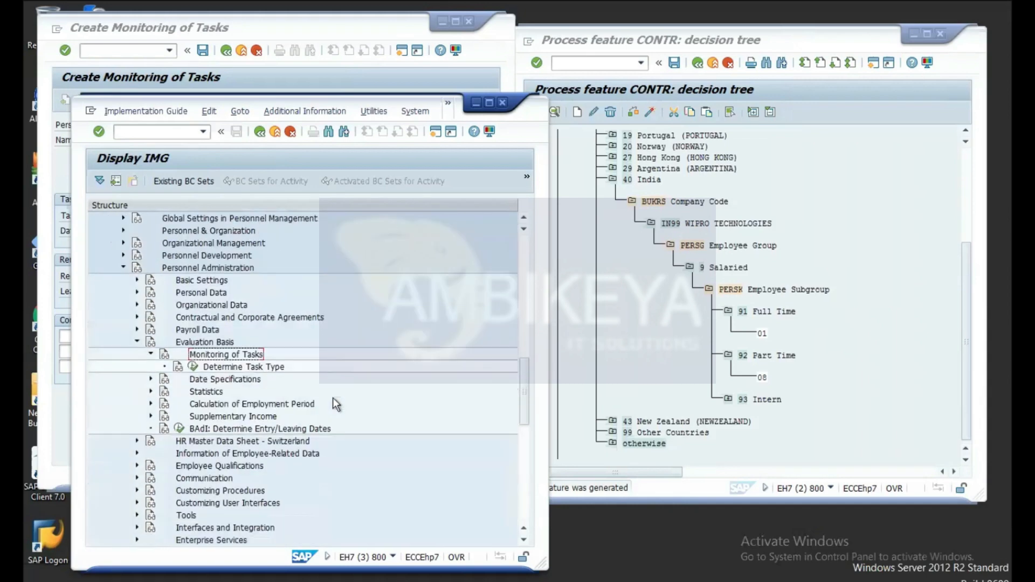
left_click(193, 368)
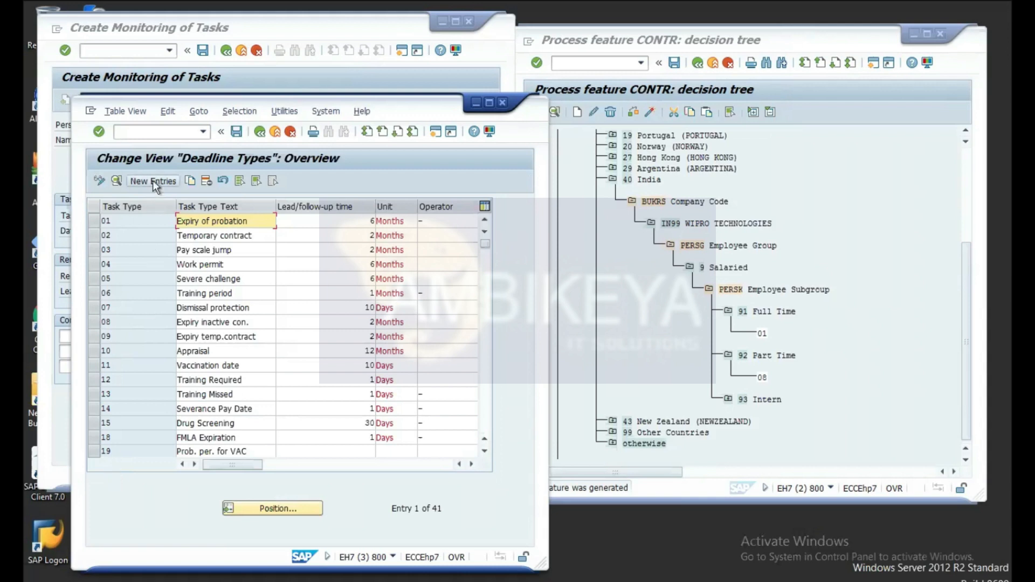
Step: Scroll through the Deadline Types list and start a New Entries form
left_click(485, 451)
left_click(486, 451)
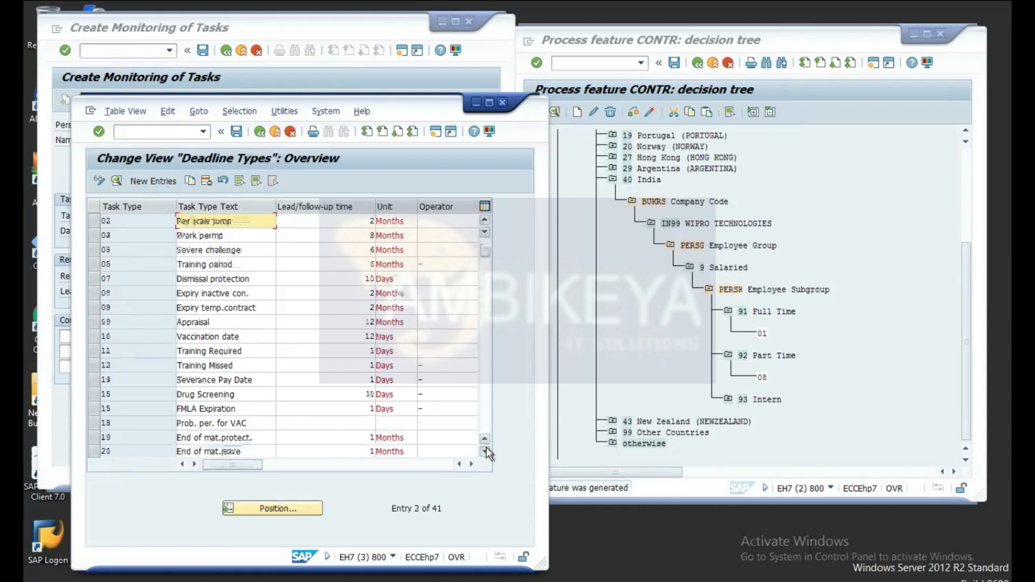
left_click(486, 449)
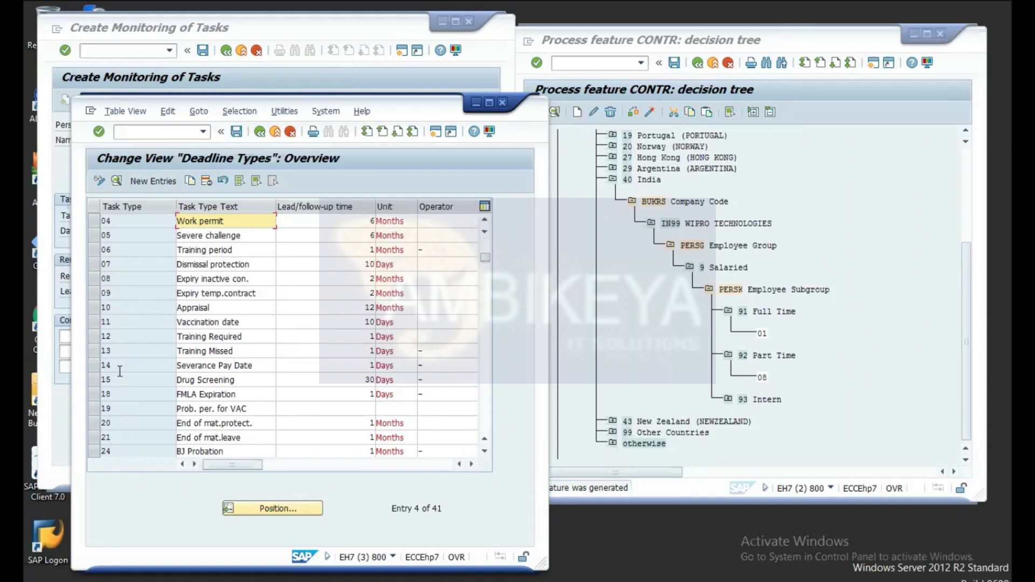
left_click(152, 181)
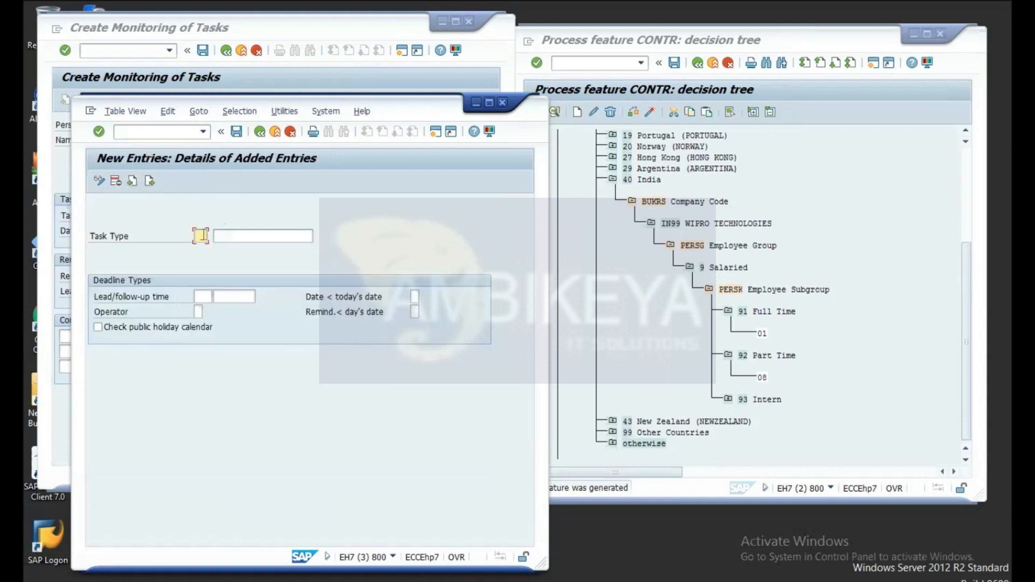
Step: Enter task type 16, description 'Appraissl test', lead/follow-up time 10 Days, and save
type("16")
left_click(251, 235)
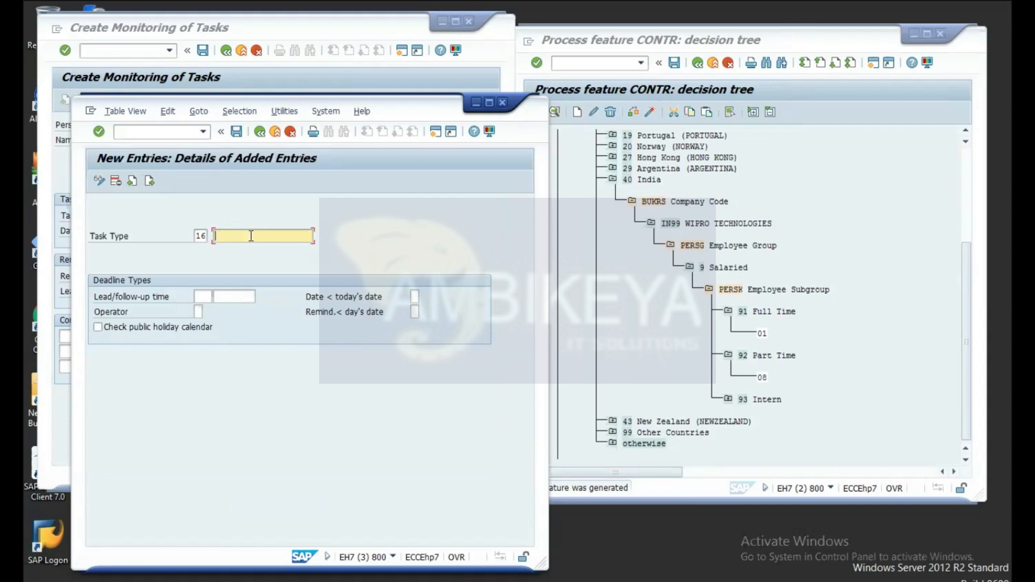
type("Appraiss")
type("l test")
left_click(204, 295)
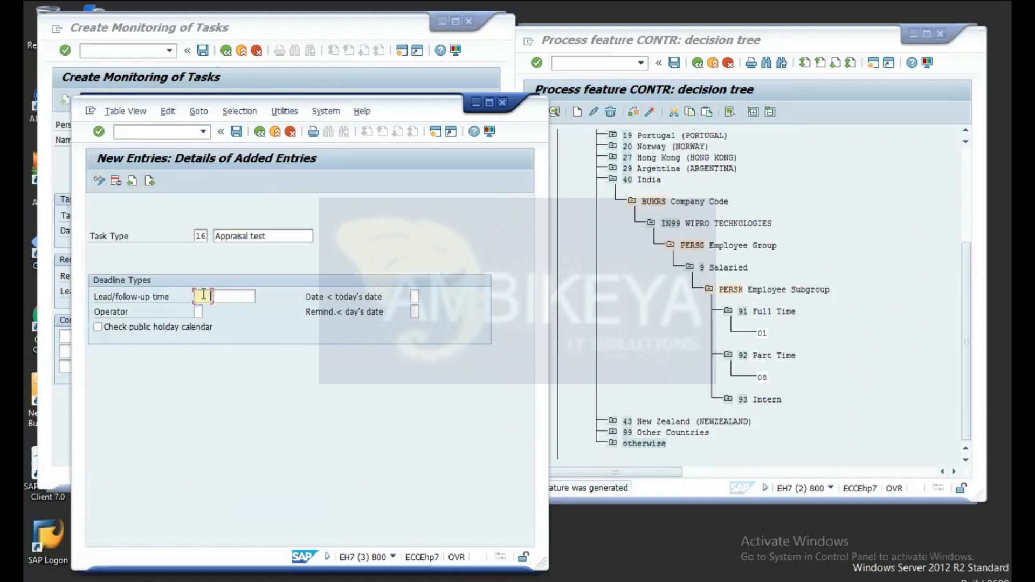
type("10")
left_click(243, 294)
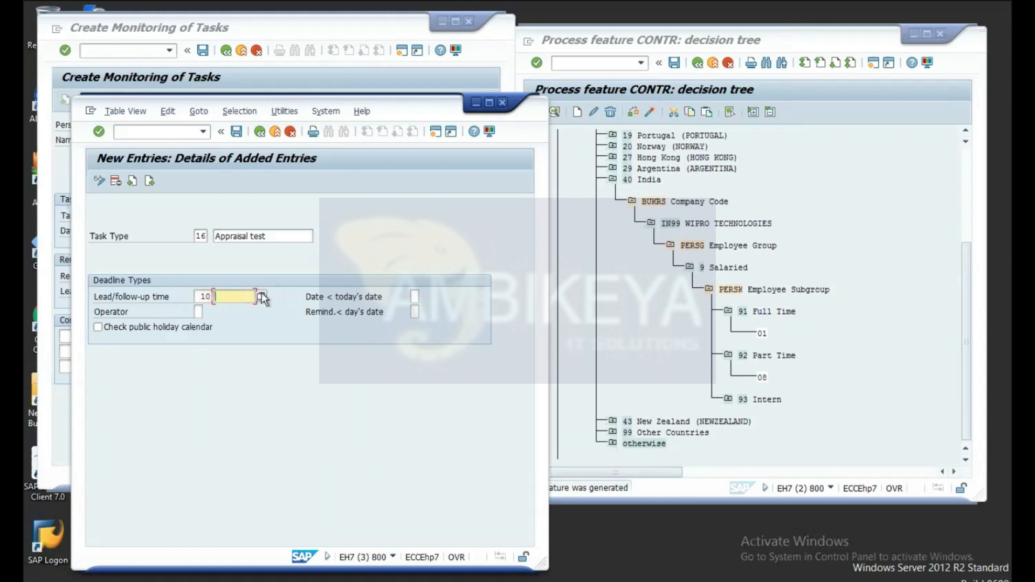
left_click(261, 296)
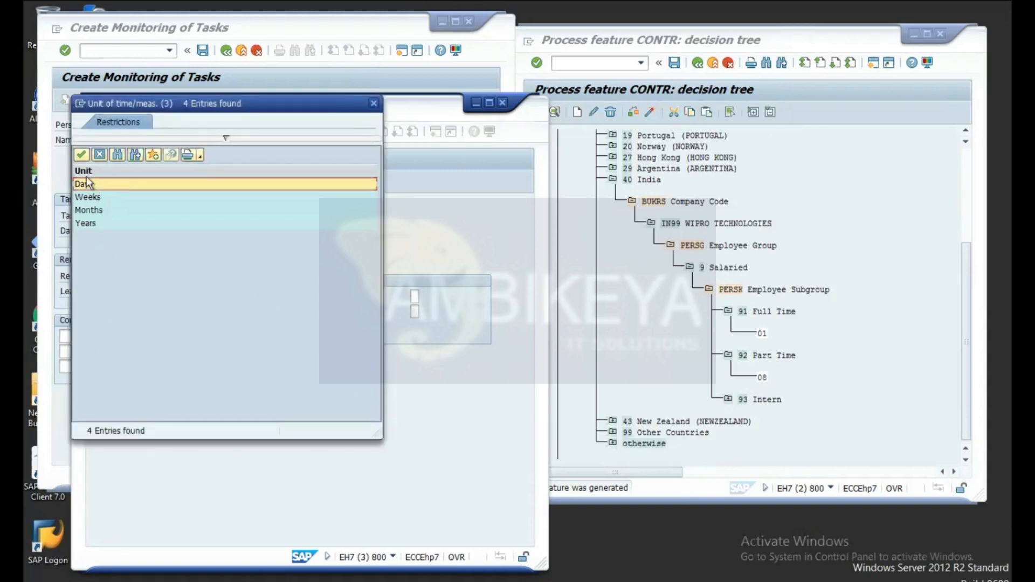
left_click(82, 154)
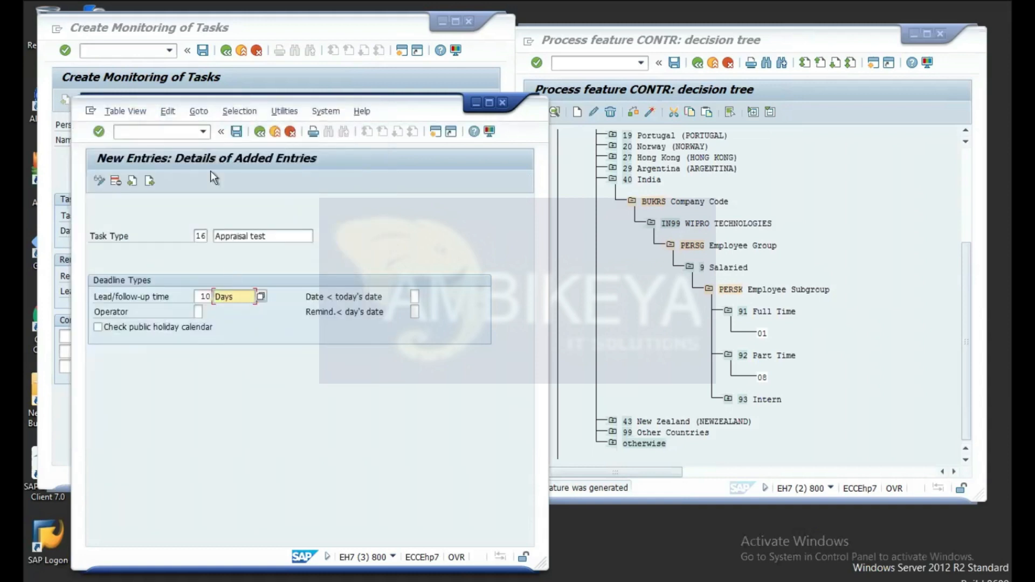
left_click(237, 133)
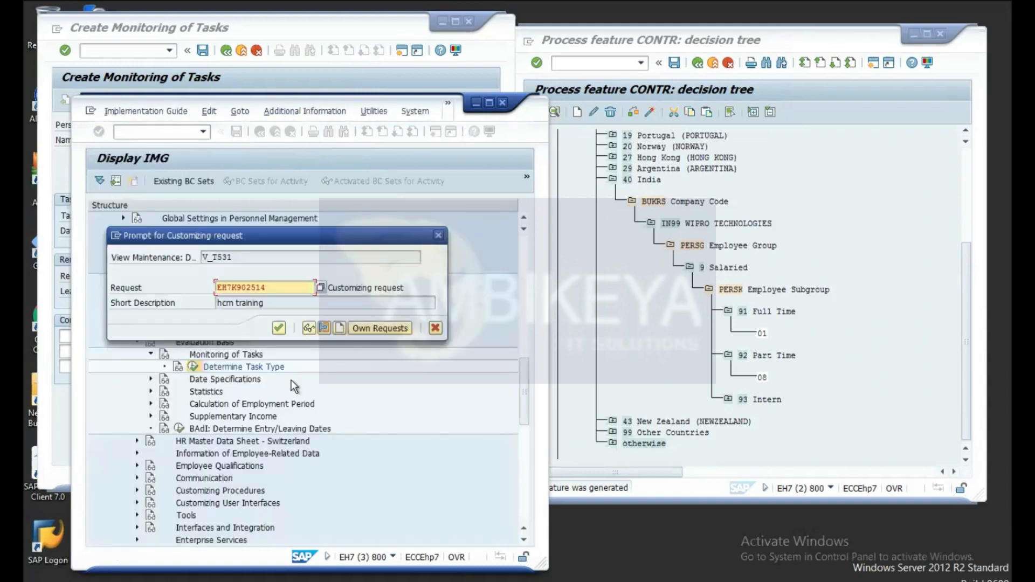
Step: Confirm the customizing request for task type 16 and return to the Create Monitoring of Tasks form
left_click(278, 327)
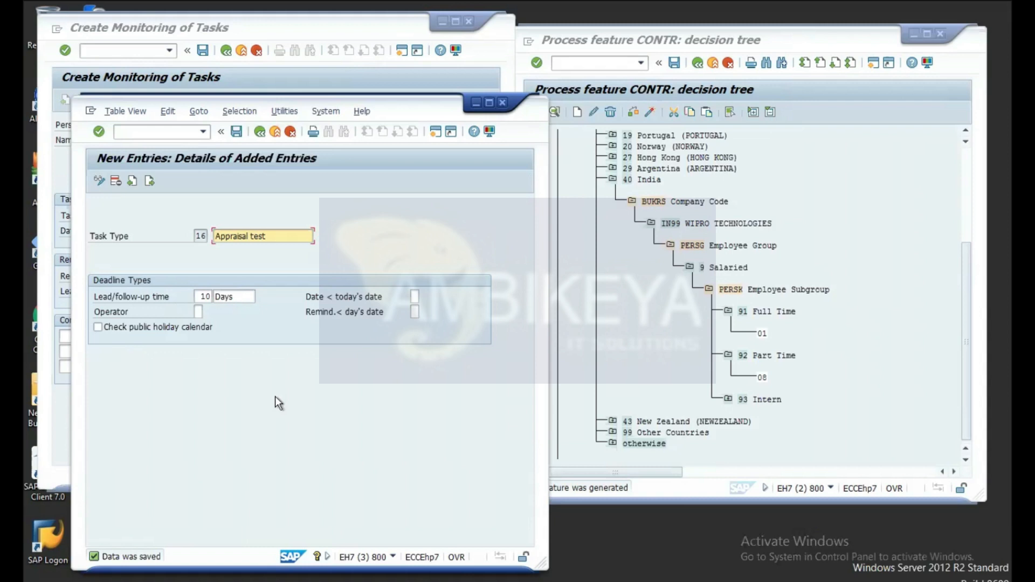
left_click(300, 24)
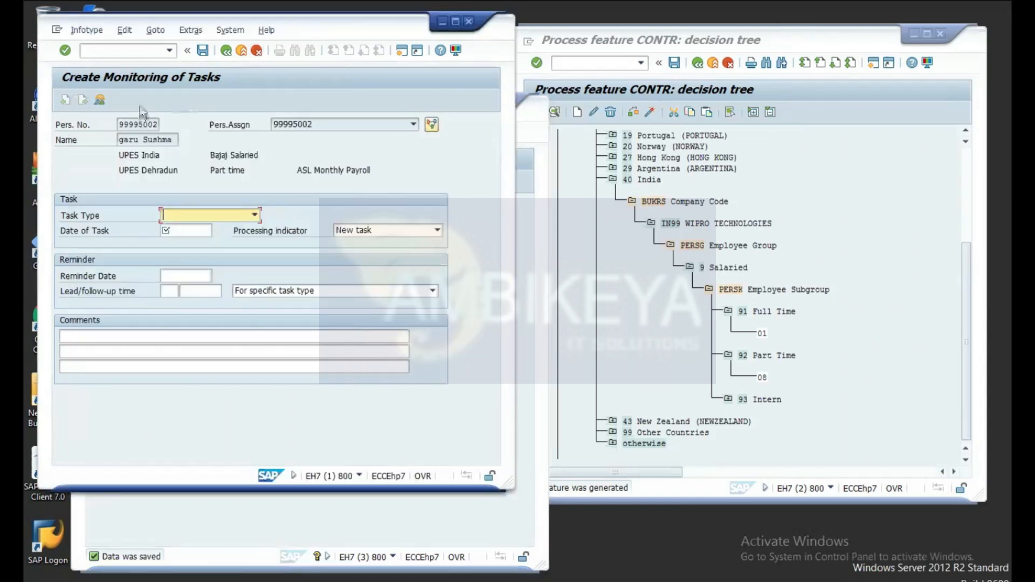
Step: Run /npa30, enter infotype 19 and create a new Monitoring of Tasks record
left_click(122, 53)
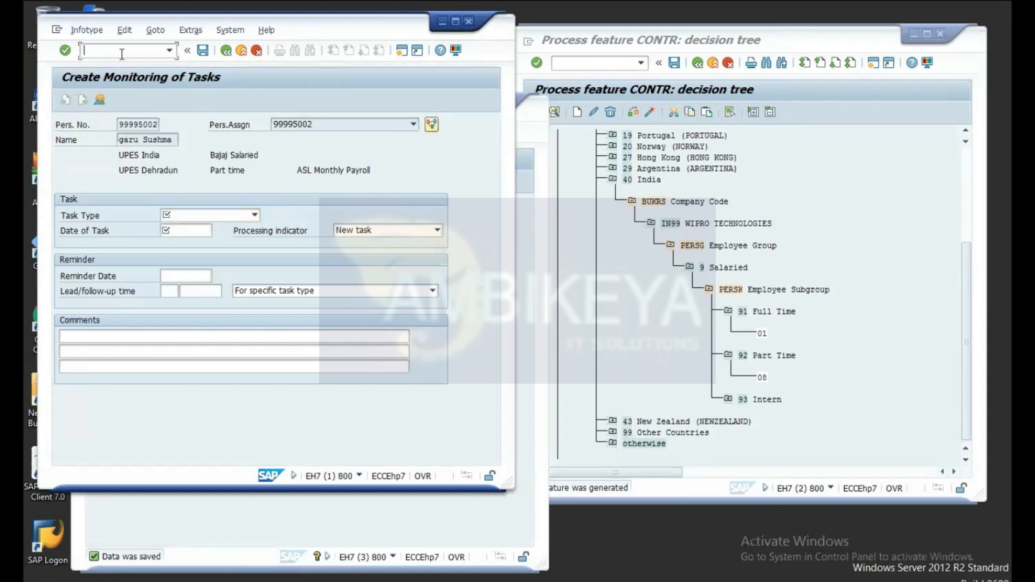
type("/npa30")
key("Return")
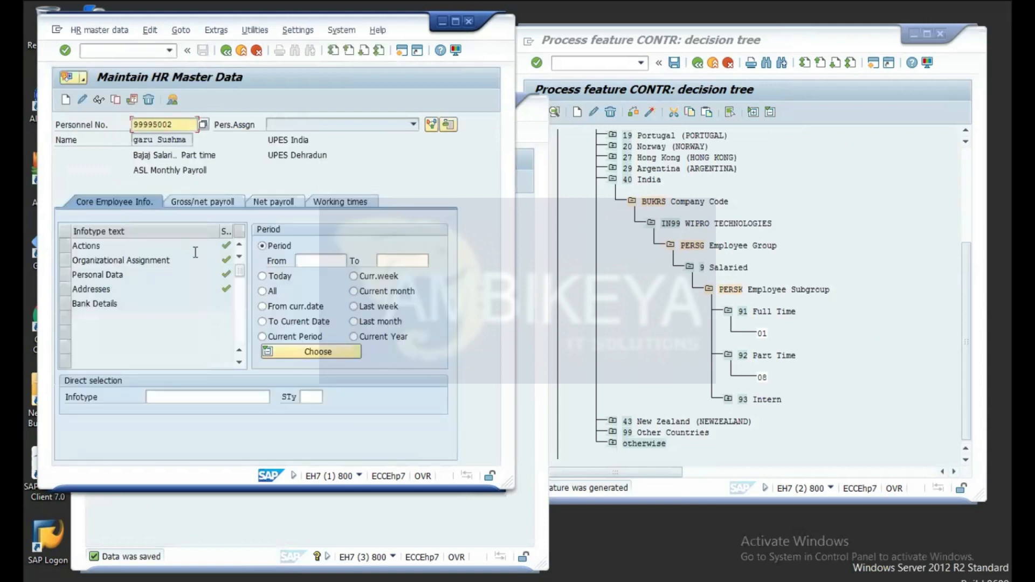
left_click(172, 393)
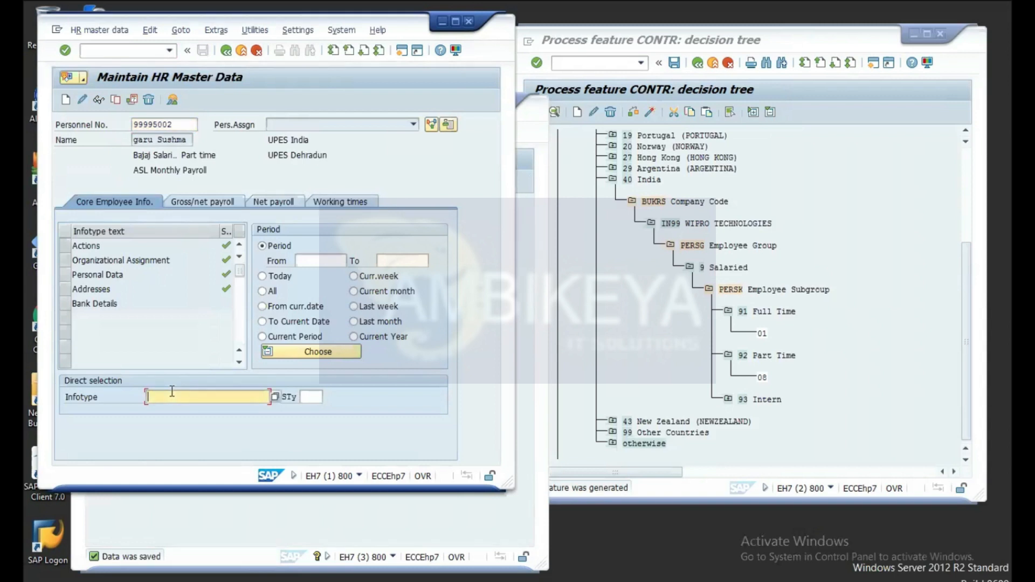
type("19")
left_click(66, 101)
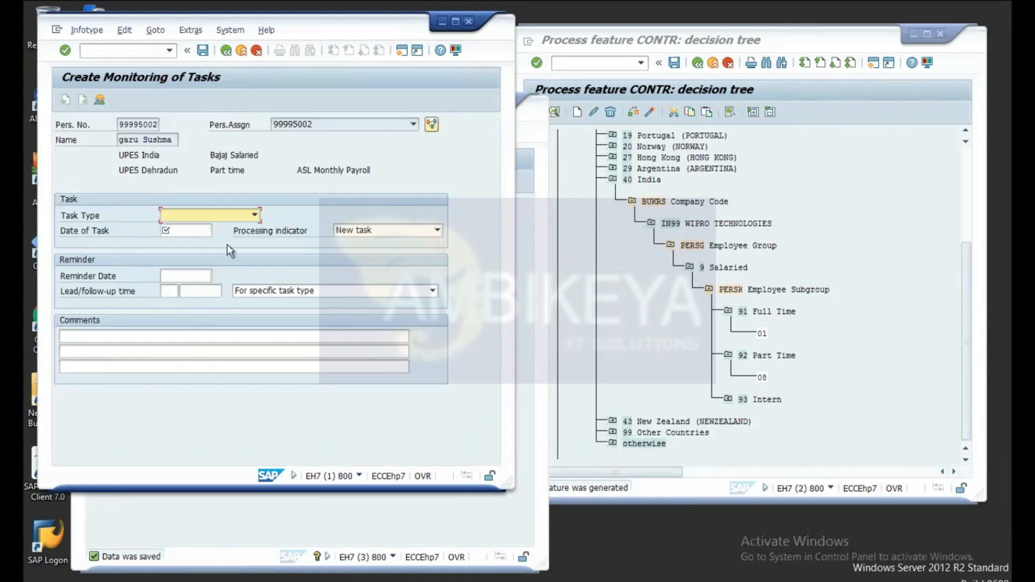
Step: Choose Appraisal test as the task type and pick 17.06.2021 as the task date
left_click(256, 216)
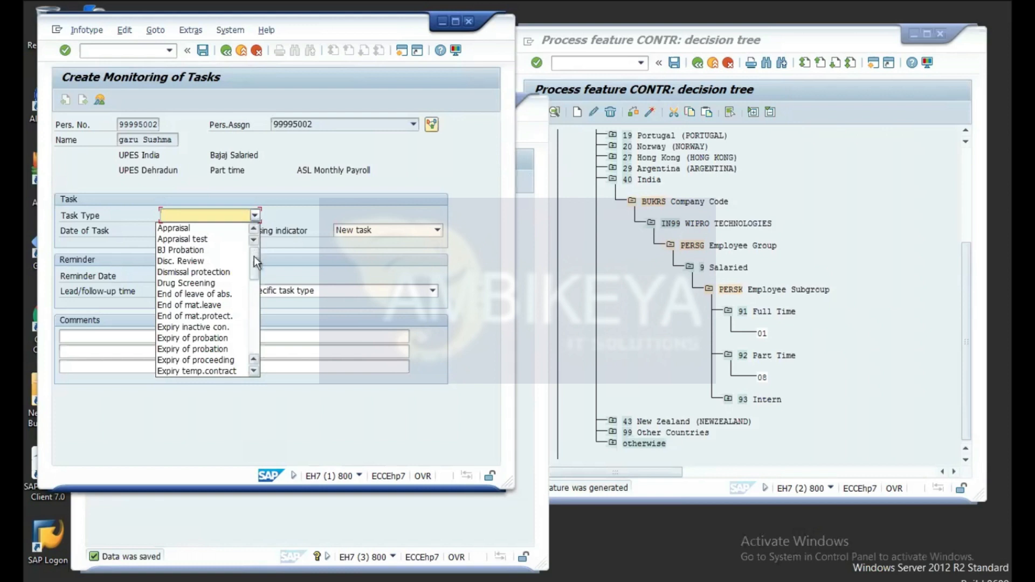
left_click(212, 239)
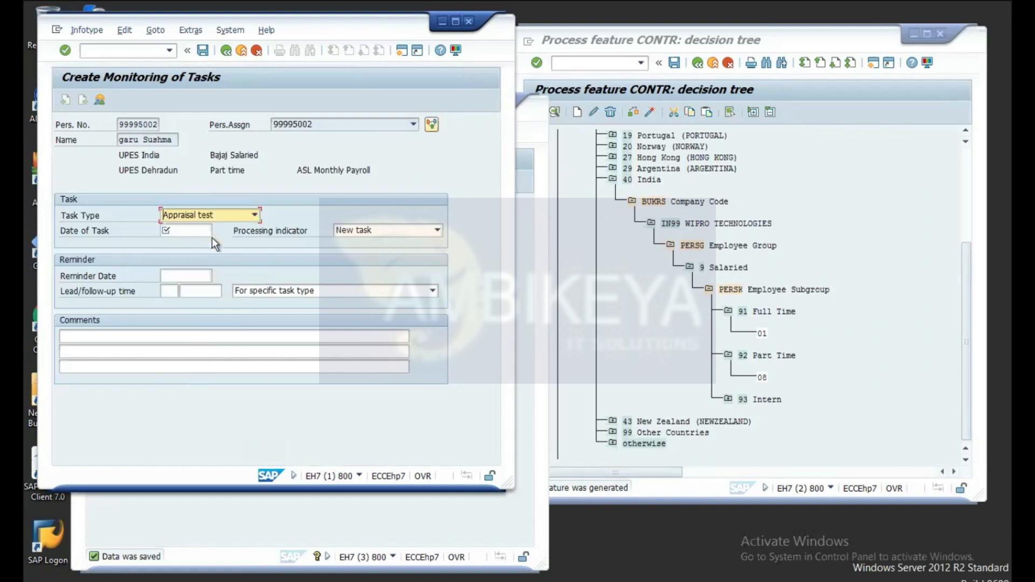
left_click(189, 233)
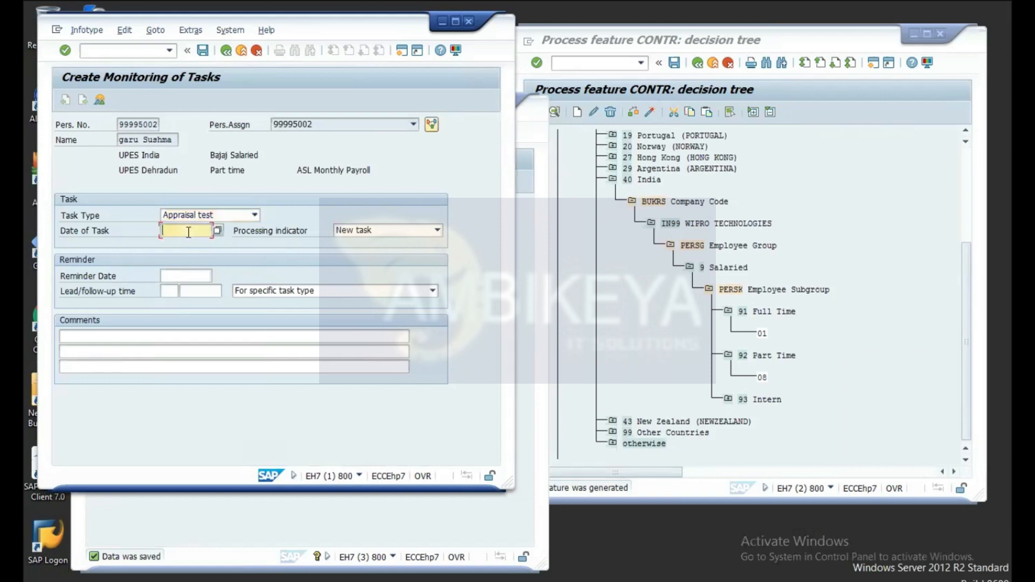
left_click(218, 231)
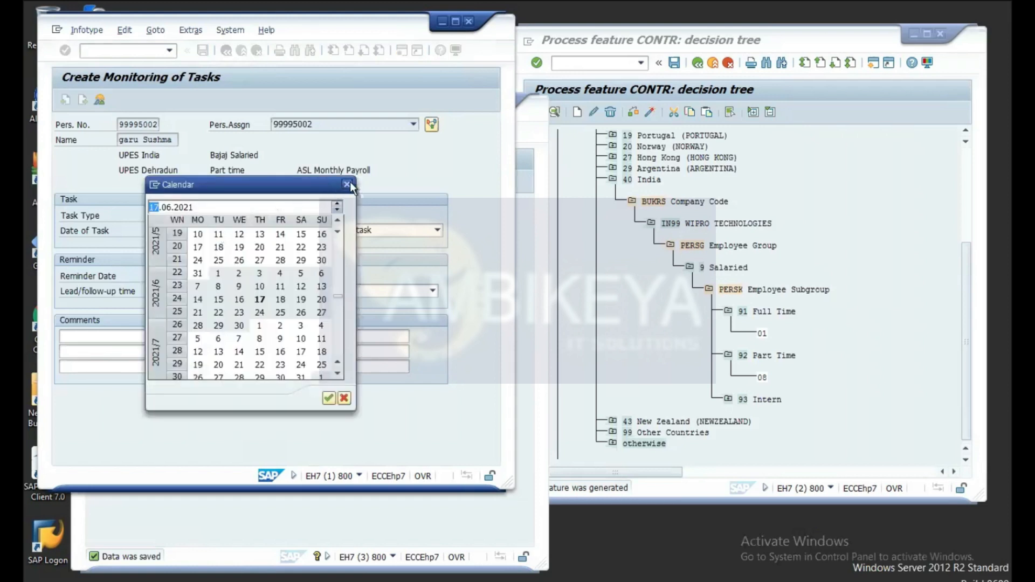
left_click(347, 184)
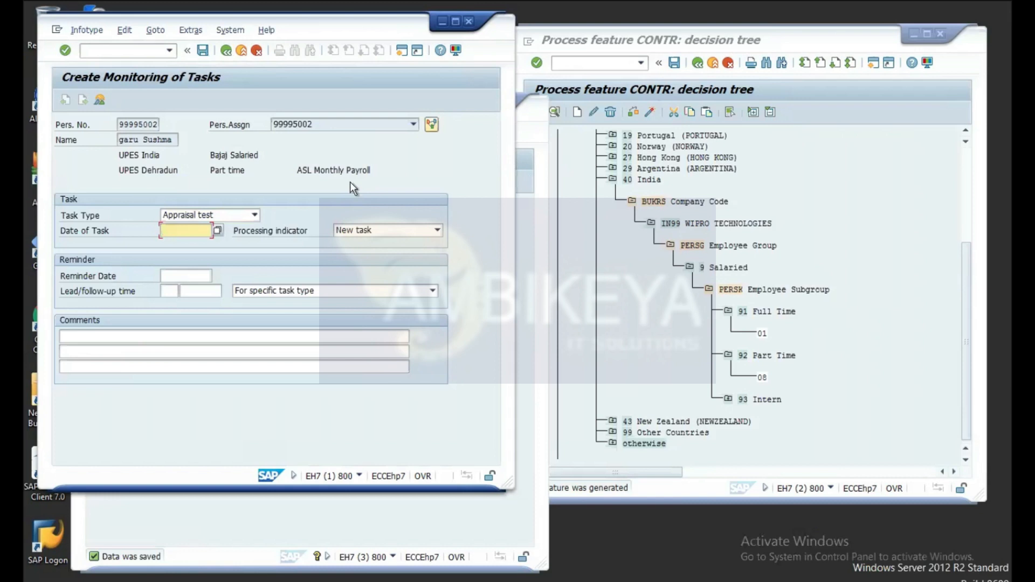
left_click(218, 231)
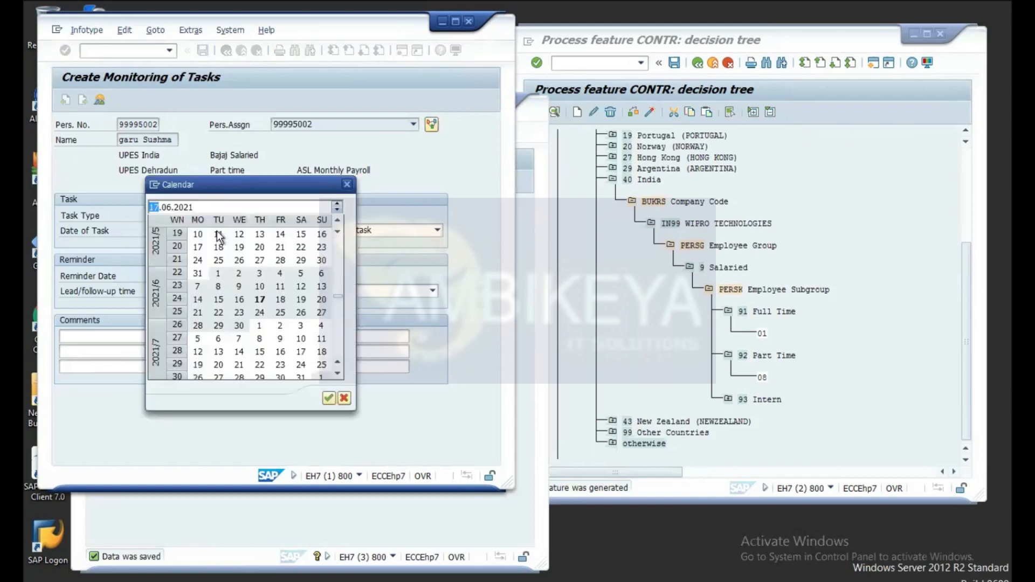
double_click(259, 300)
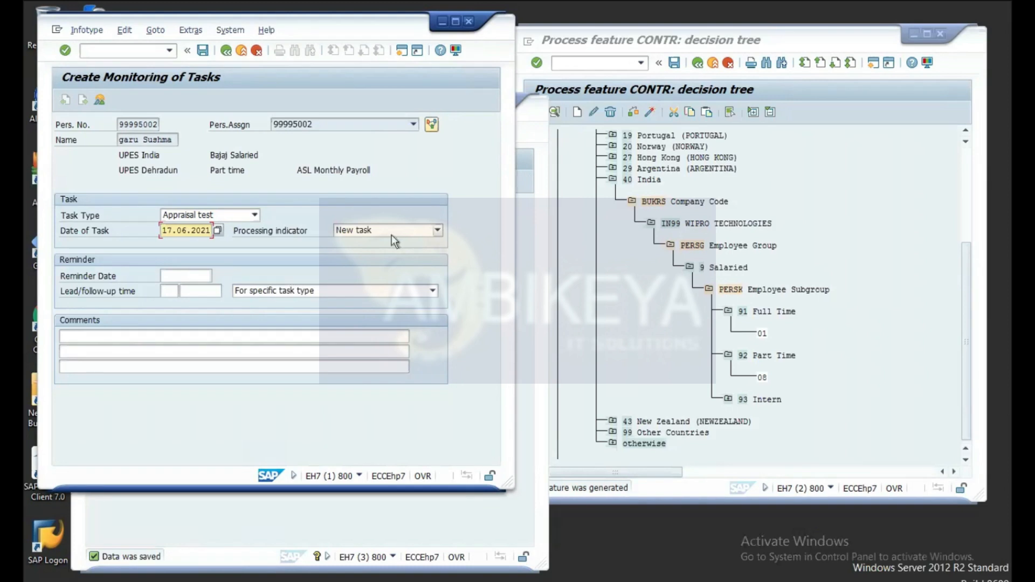
Step: Keep the processing status as New task, set the reminder date to 24.06.2021, and check the entries
left_click(438, 230)
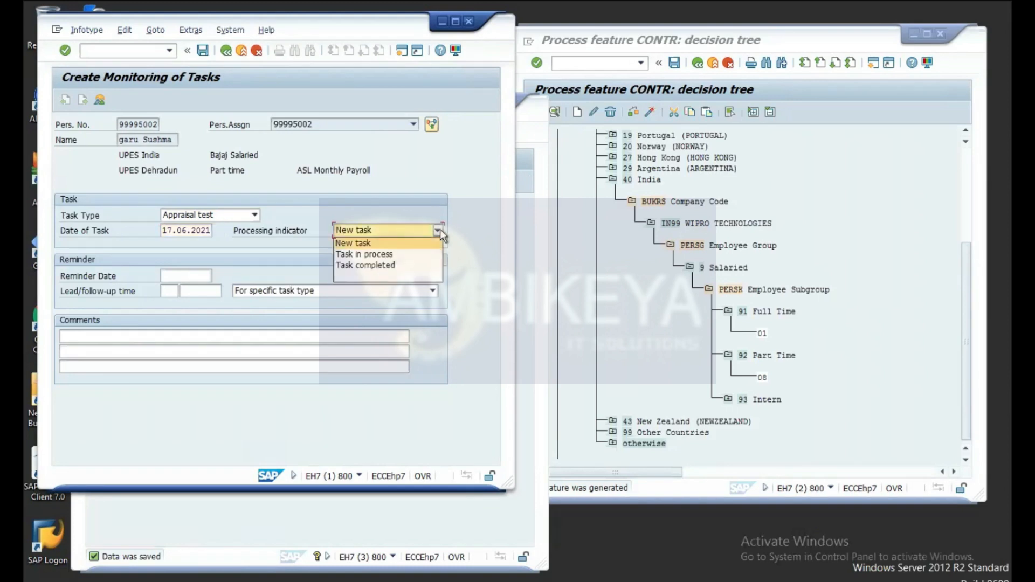
left_click(409, 243)
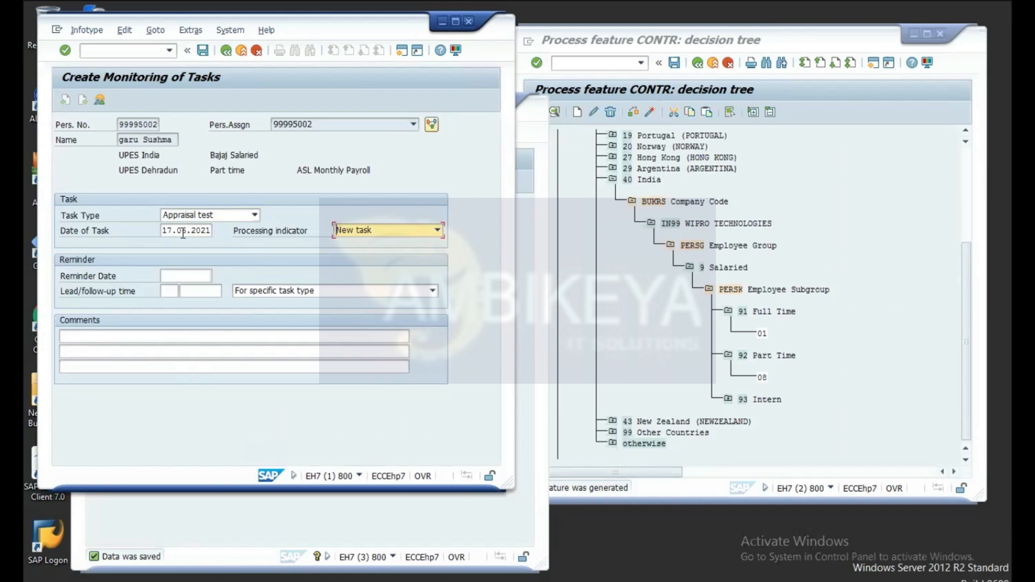
left_click(186, 274)
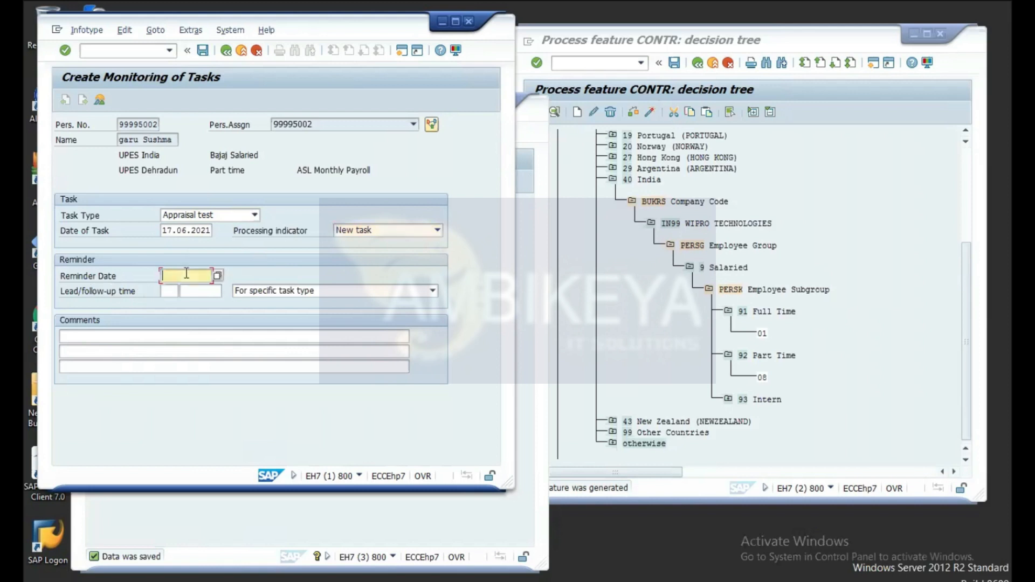
left_click(218, 276)
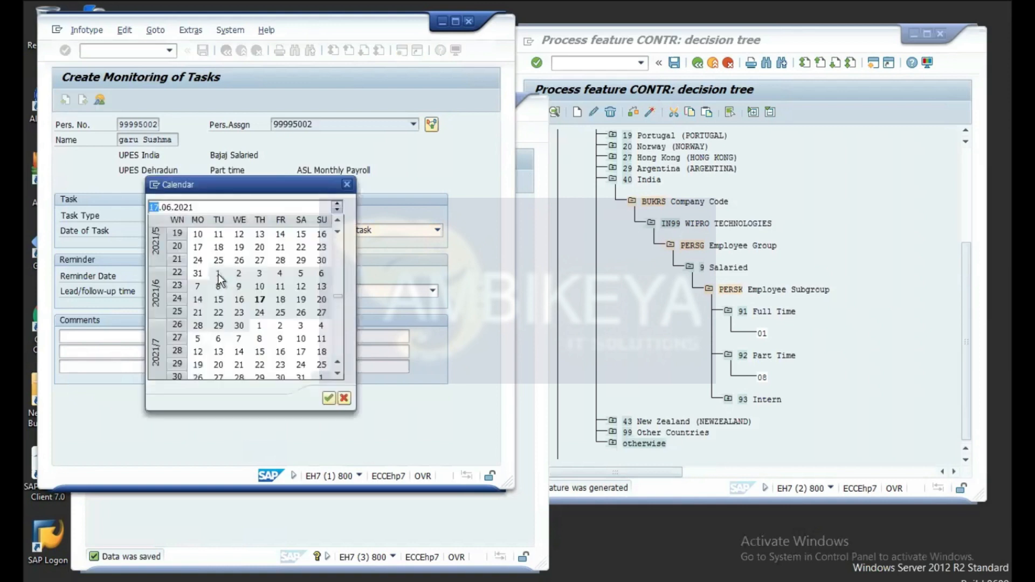
double_click(260, 314)
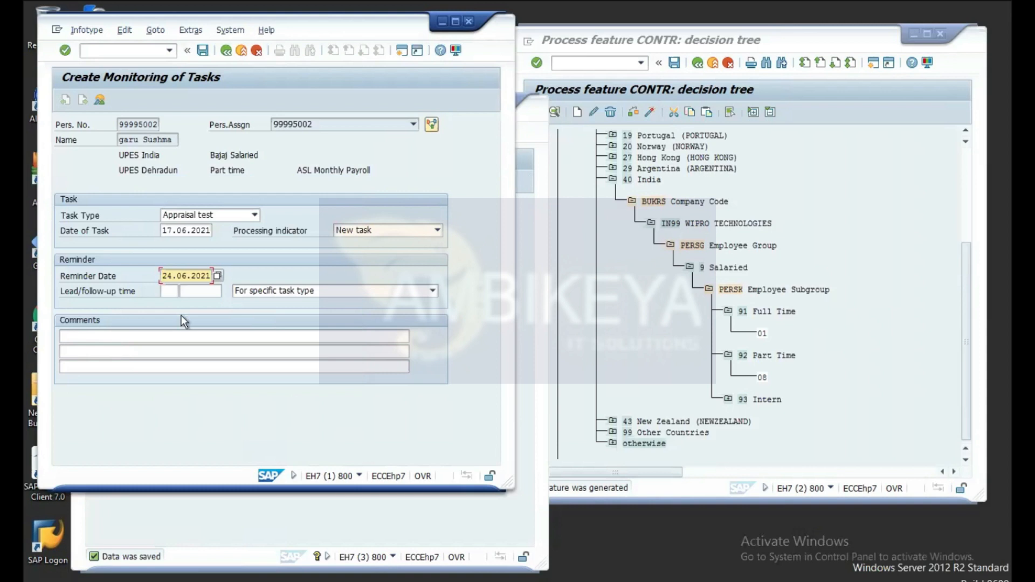
key("Return")
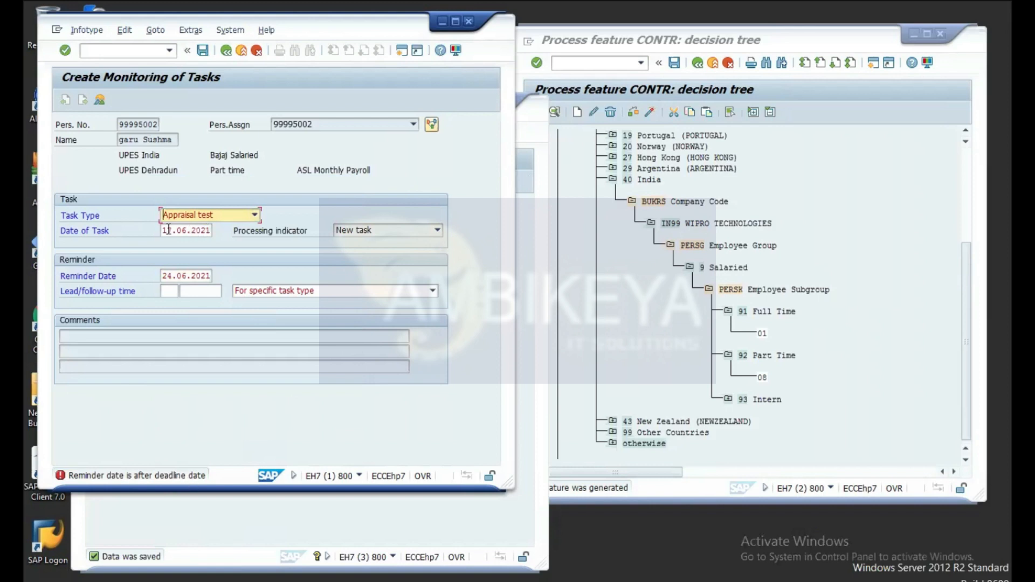
Step: Correct the task date to 17.08.2021 by editing the month directly, and confirm
left_click(206, 234)
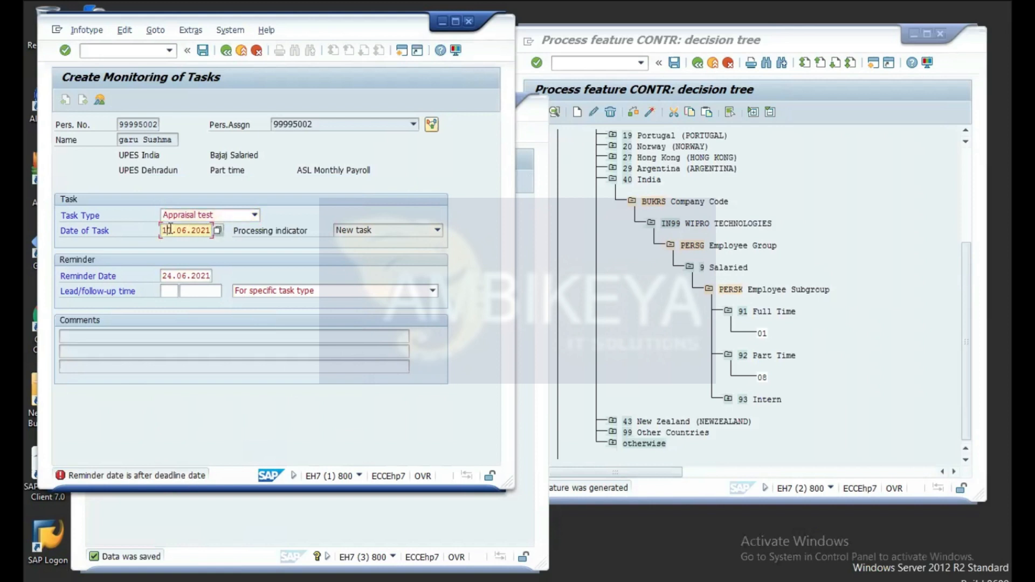
left_click(219, 231)
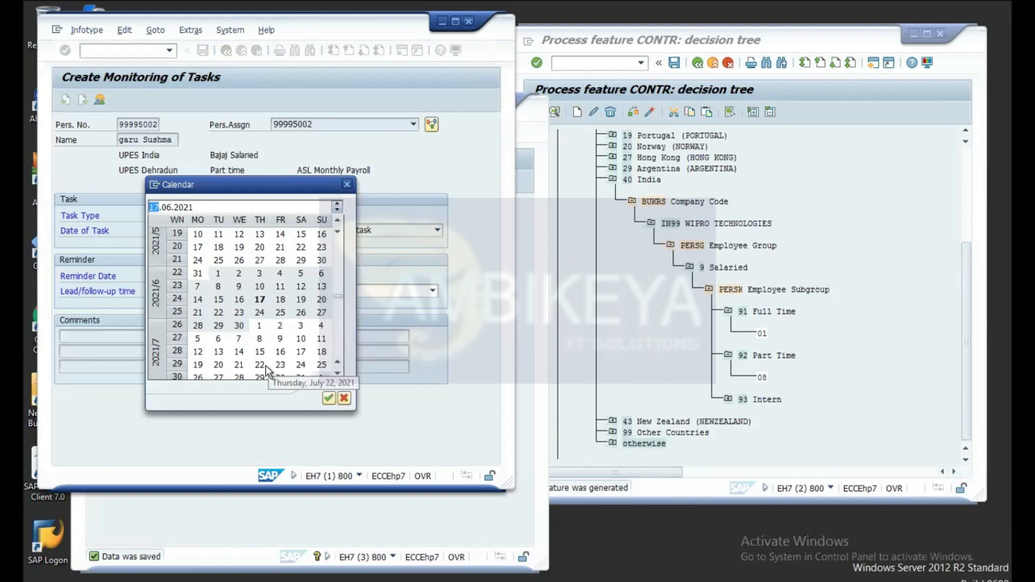
left_click(346, 185)
left_click(187, 230)
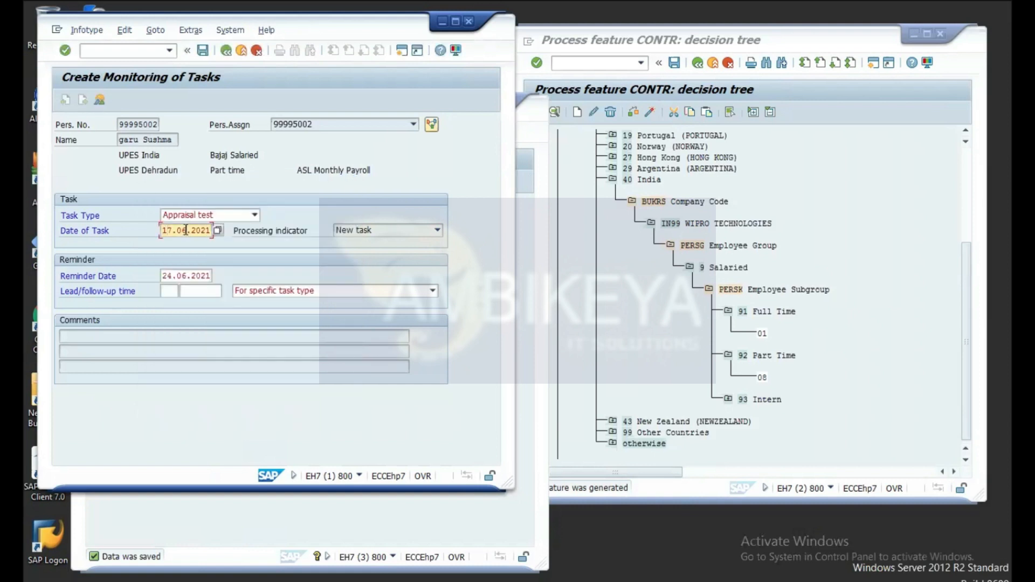
key("BackSpace")
type("8")
key("Right")
type("2021")
key("Return")
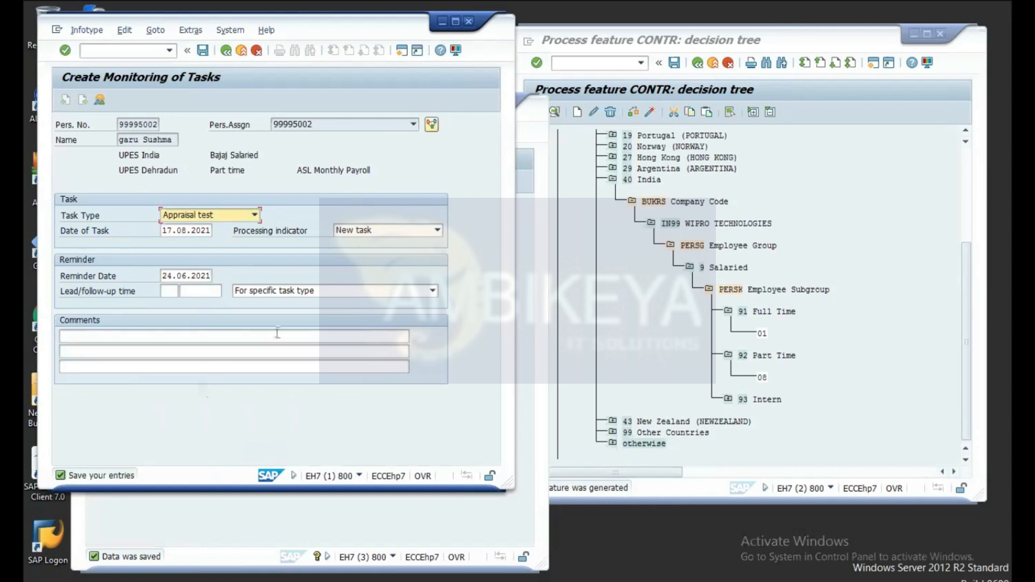
Step: Enter a 10 Days lead time so the reminder recalculates to 07.08.2021, then save the record
left_click(163, 335)
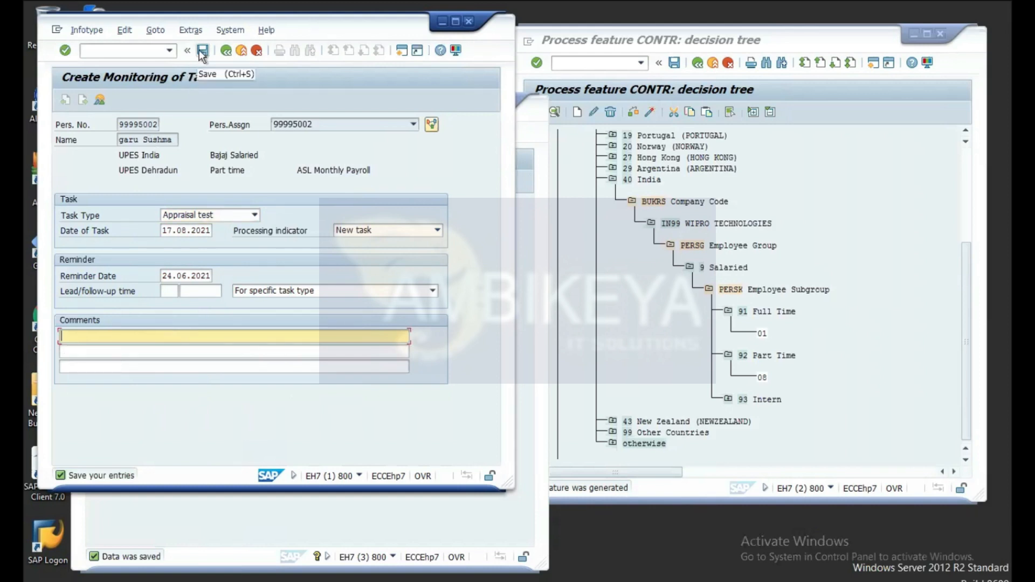
left_click(169, 291)
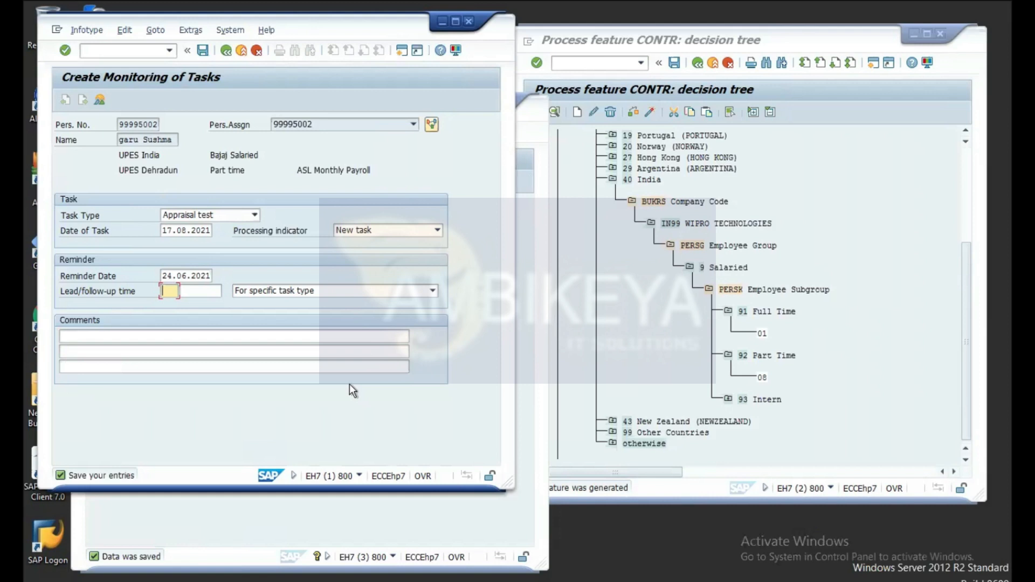
type("10")
left_click(218, 290)
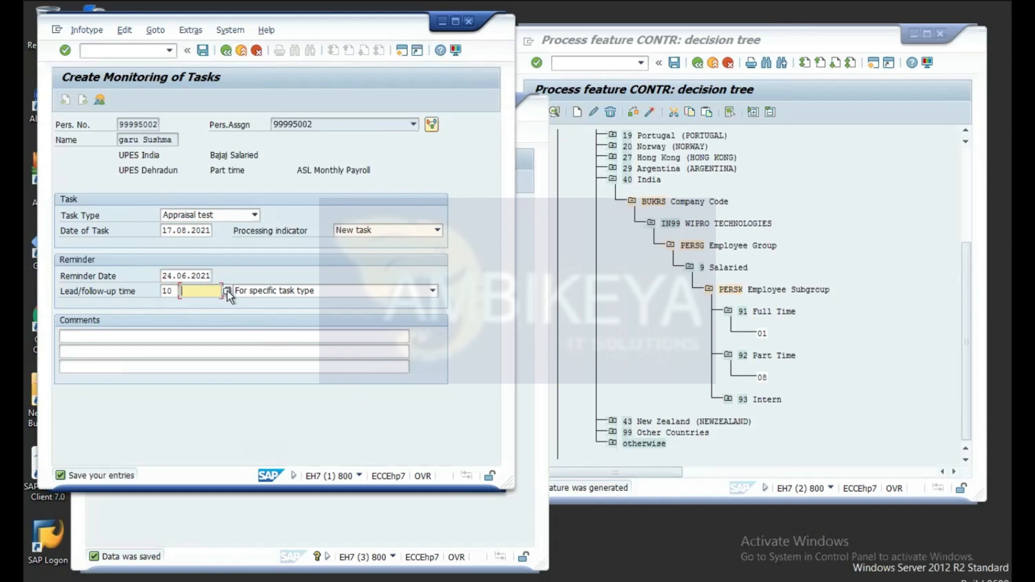
left_click(227, 291)
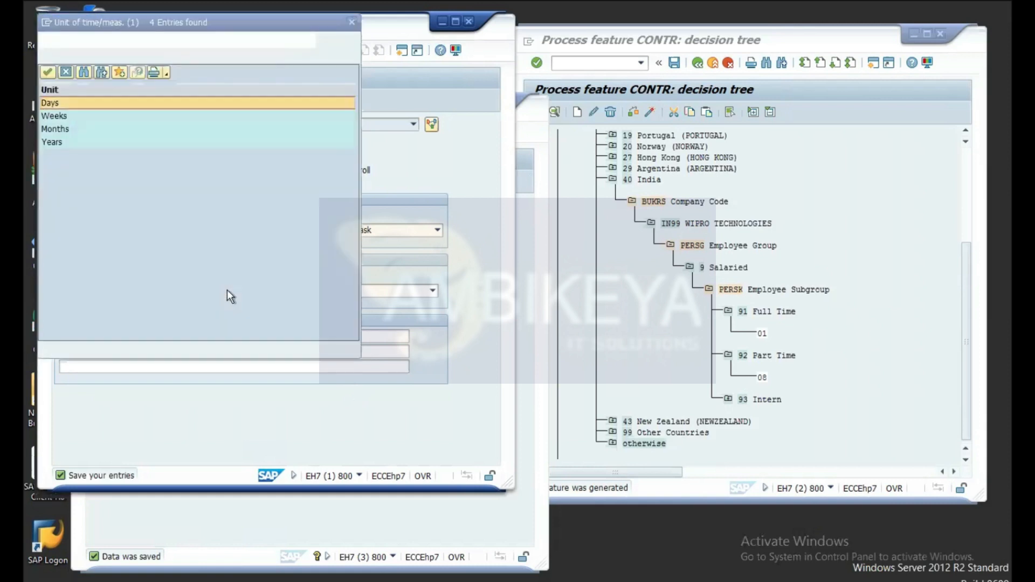
double_click(81, 102)
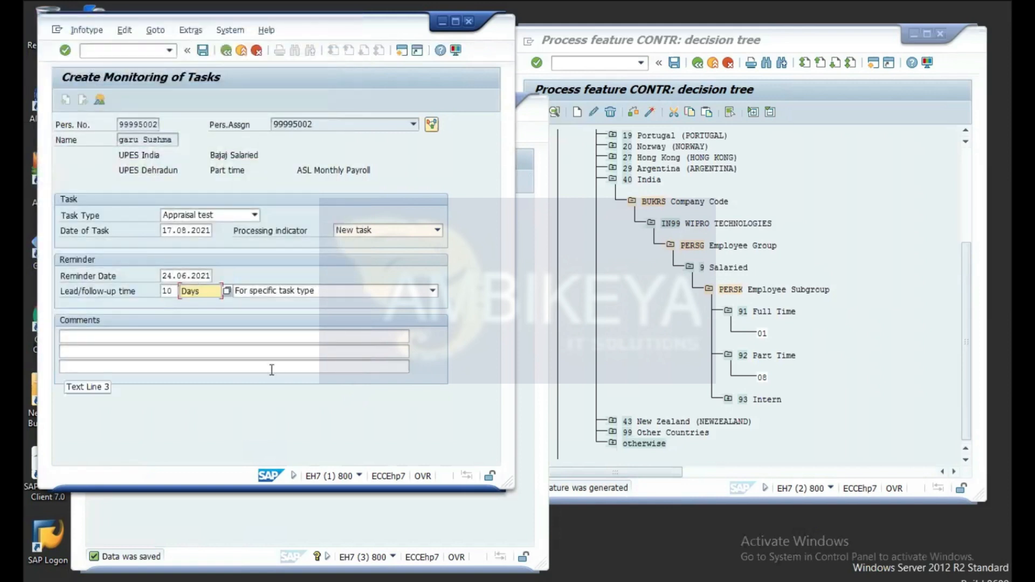
key("Return")
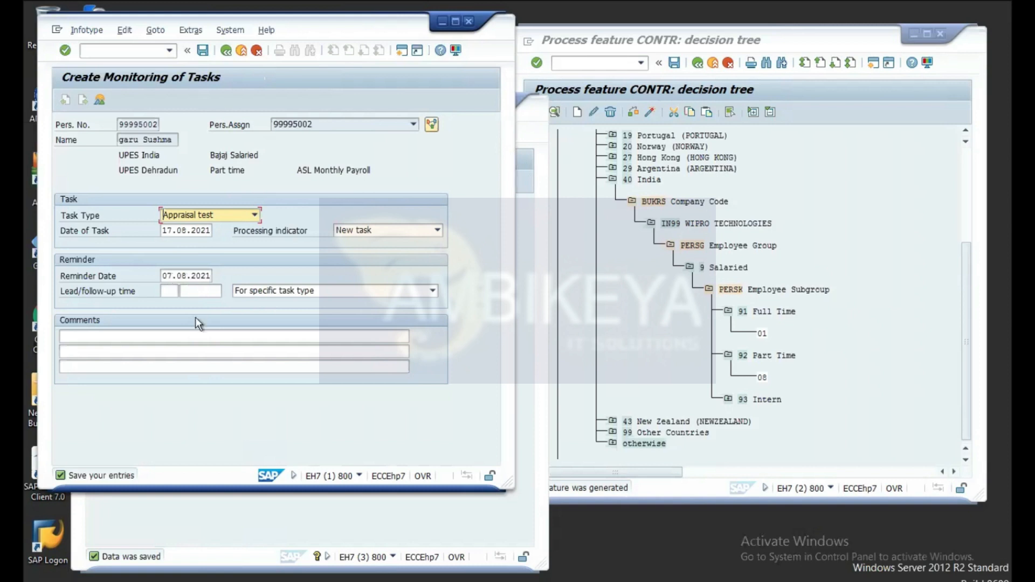
left_click(204, 54)
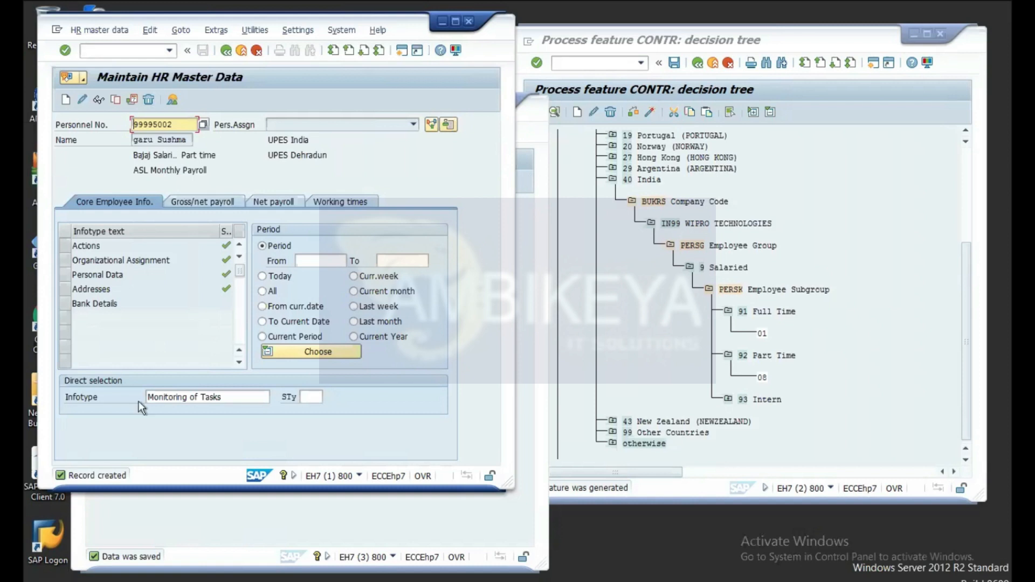
Step: Replace the Monitoring of Tasks infotype with 21, Family Member/Dependents, in Direct selection
left_click(232, 396)
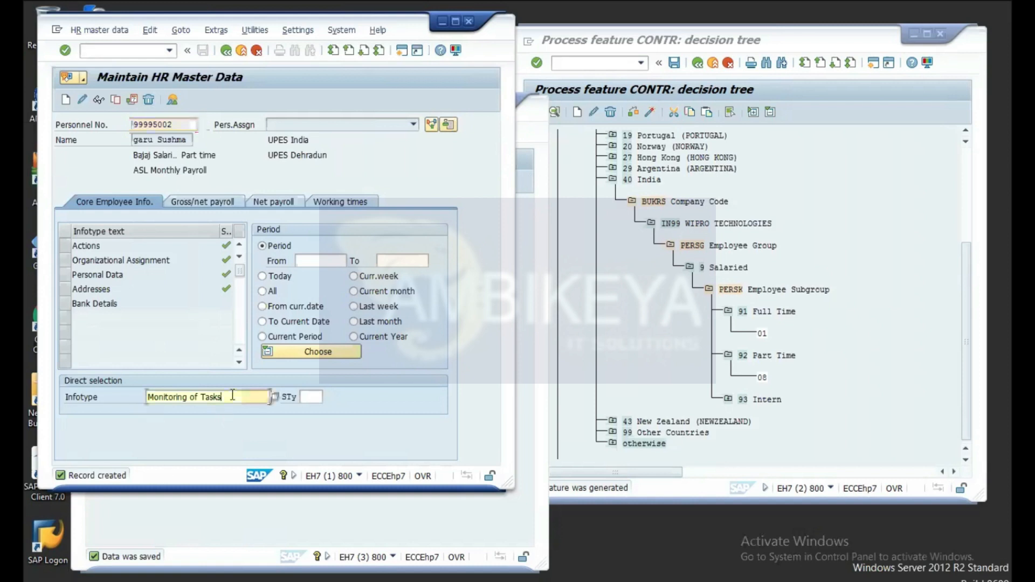
key("BackSpace")
key("BackSpace")
key("BackSpace")
key("BackSpace")
key("BackSpace")
key("BackSpace")
key("BackSpace")
key("BackSpace")
key("BackSpace")
key("BackSpace")
key("BackSpace")
key("BackSpace")
key("BackSpace")
key("BackSpace")
key("BackSpace")
key("BackSpace")
key("BackSpace")
key("BackSpace")
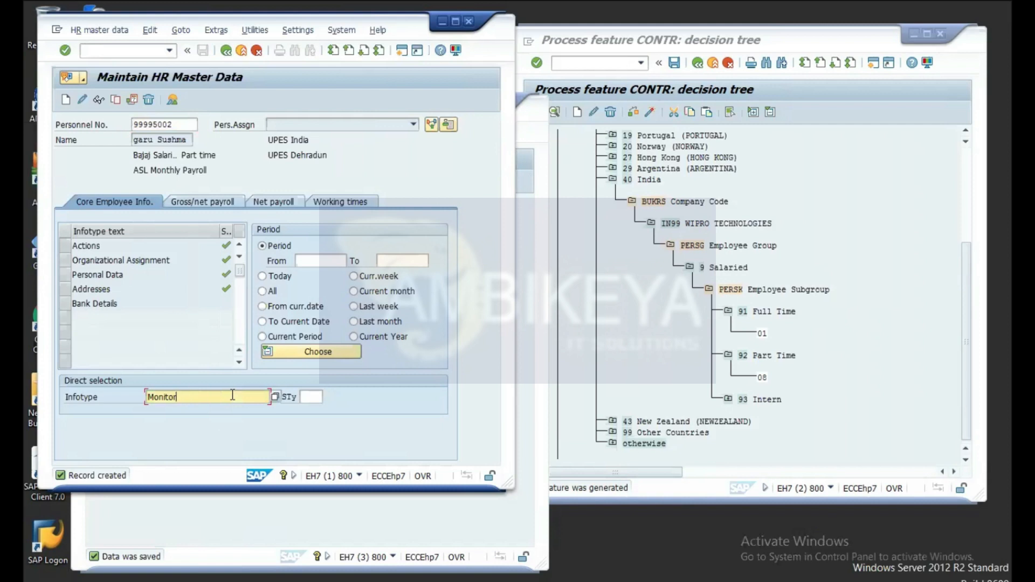
key("BackSpace")
type("21")
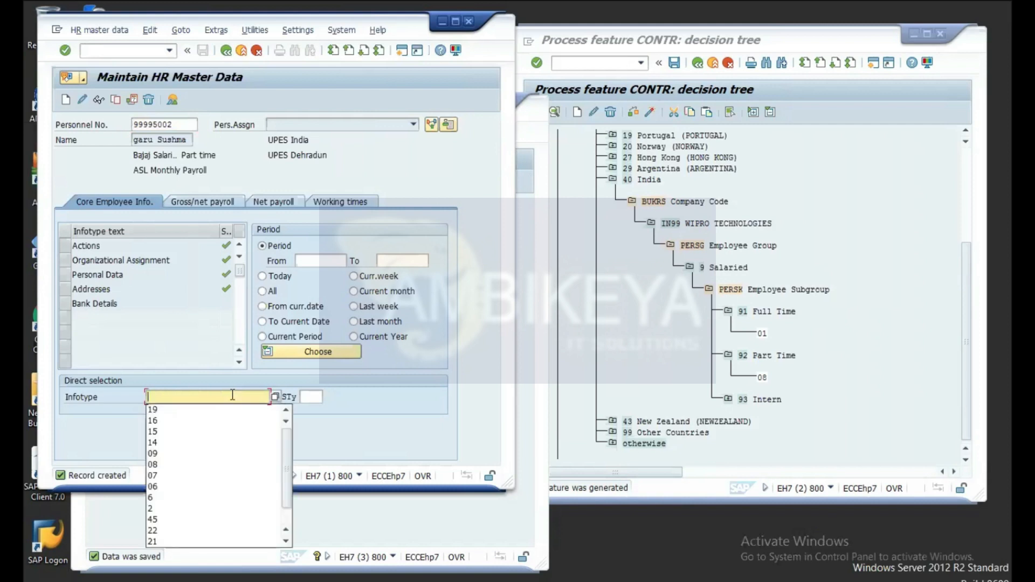
key("Return")
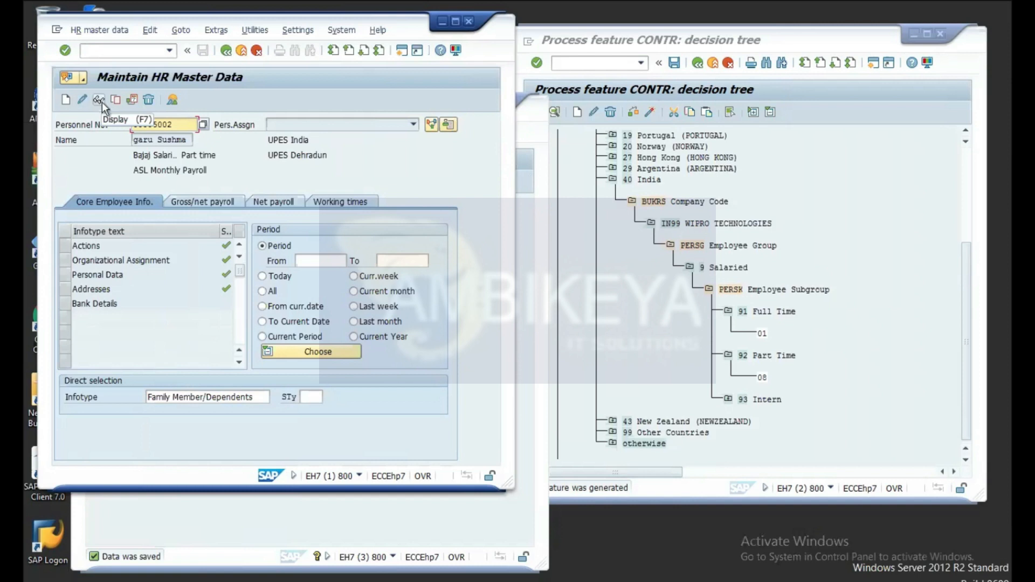
Step: Check for existing family member records, then create a new record with subtype 99 partner
left_click(100, 100)
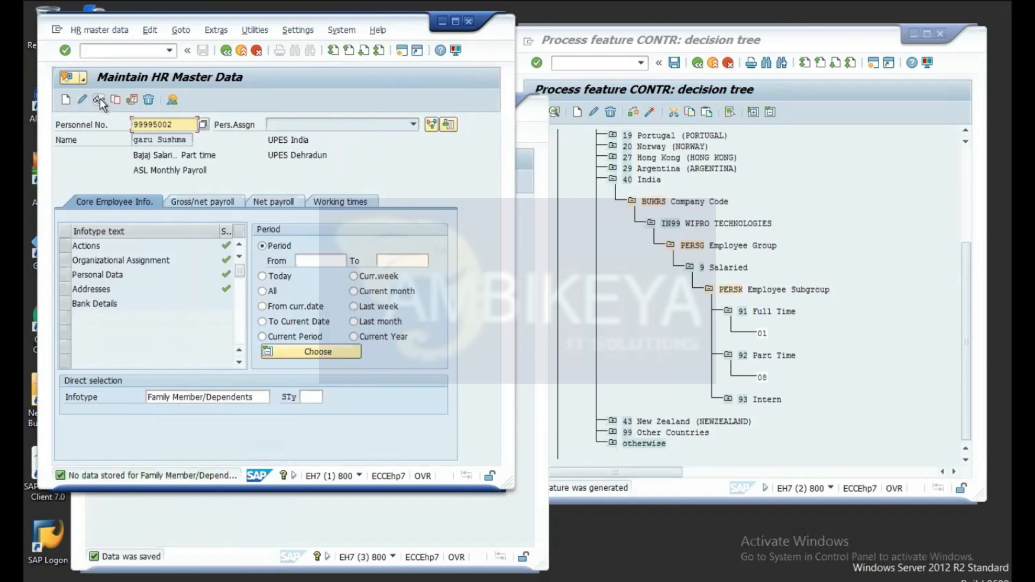
left_click(66, 101)
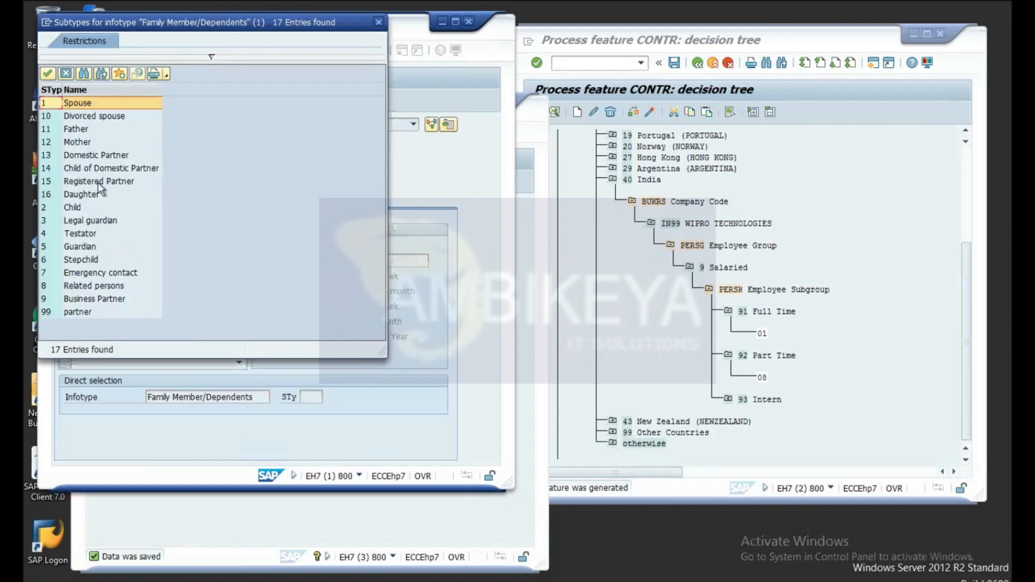
left_click(80, 313)
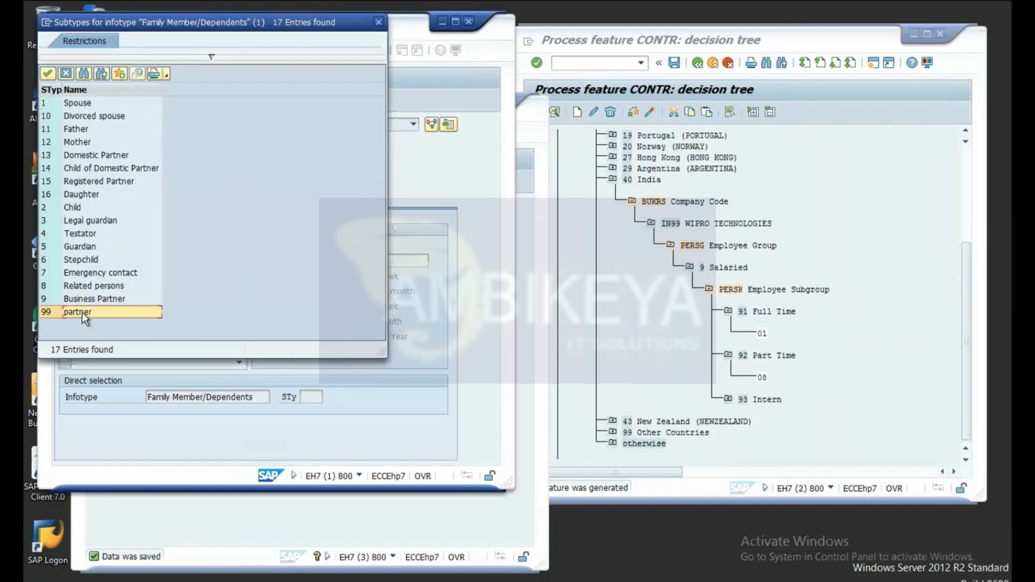
double_click(82, 313)
key("F5")
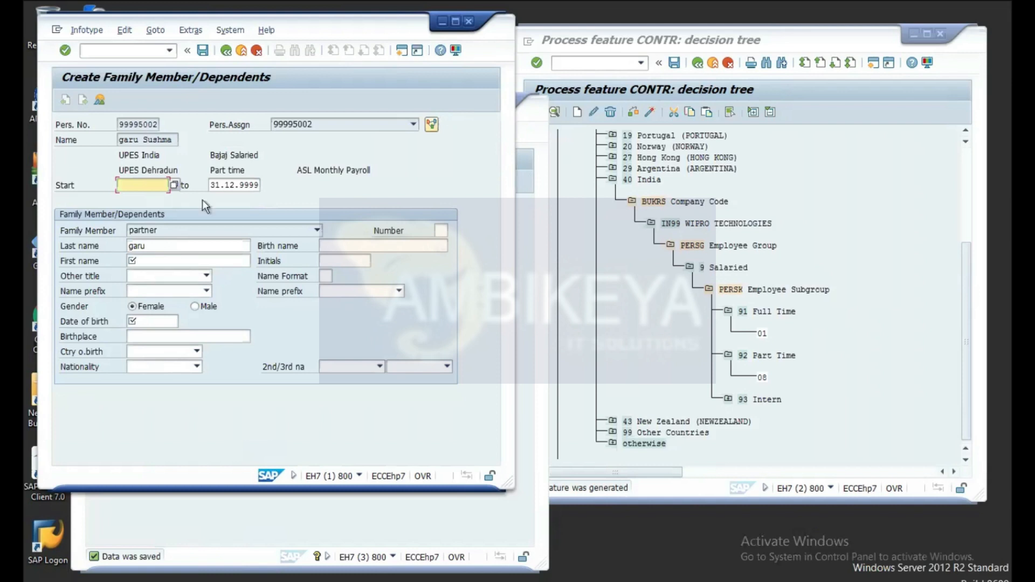
Step: Switch to the task type configuration window, reposition it, and run /nspro there
left_click(355, 502)
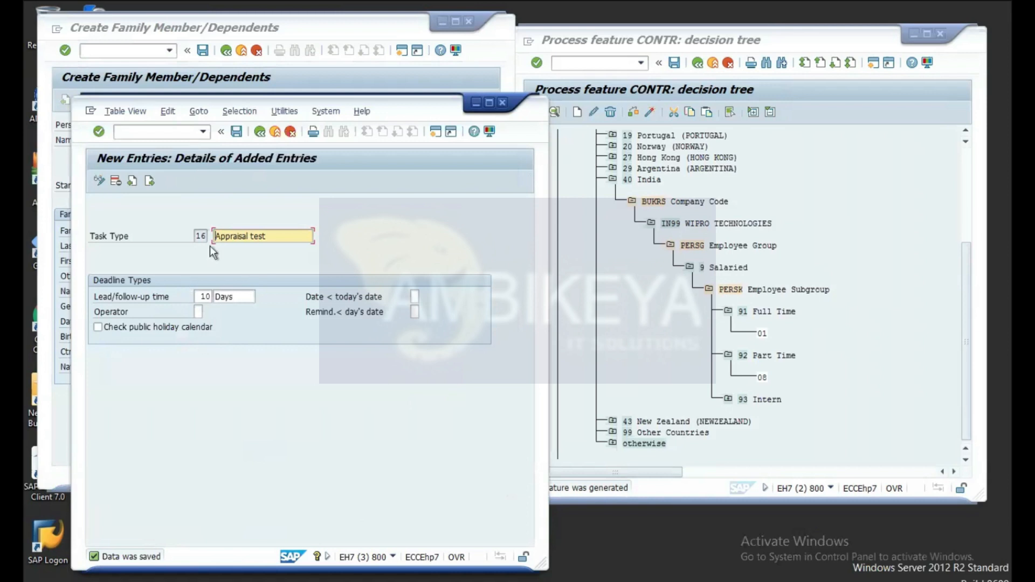
left_click_drag(409, 102, 433, 46)
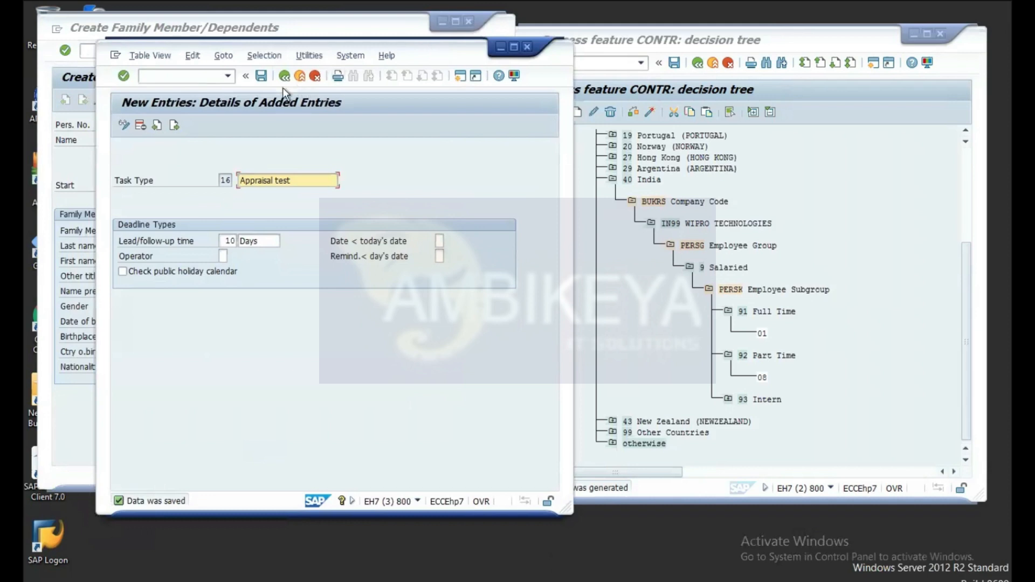
left_click(192, 76)
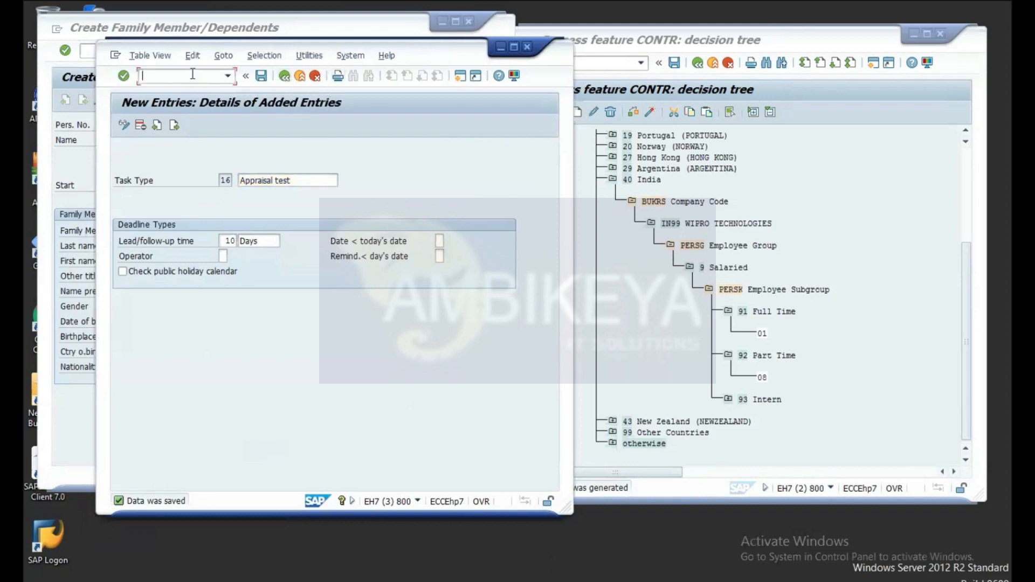
type("/nspro")
key("Return")
Step: Open the SAP Reference IMG and expand Personnel Management, then Personnel Administration
left_click(183, 121)
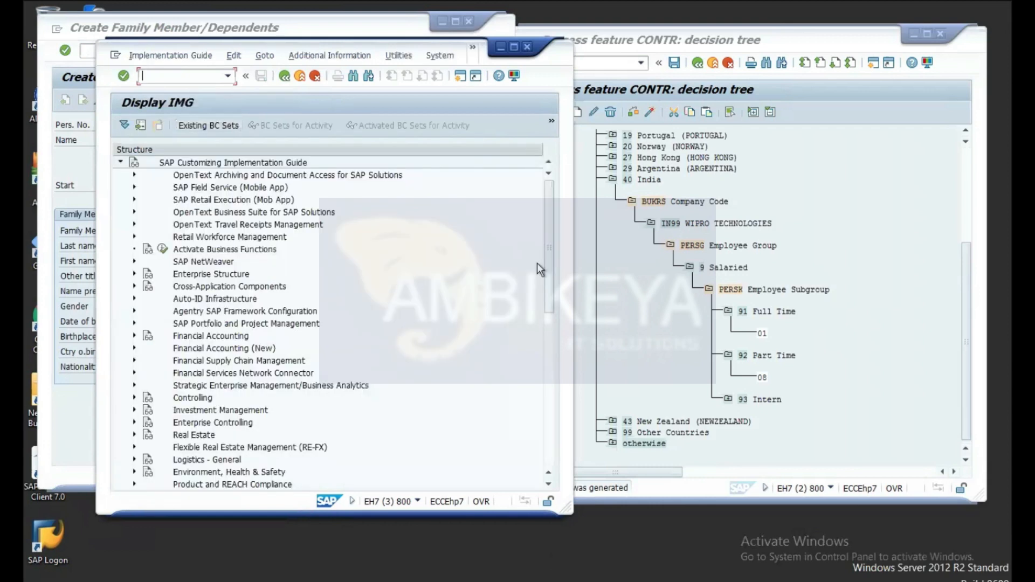
left_click_drag(548, 235, 548, 311)
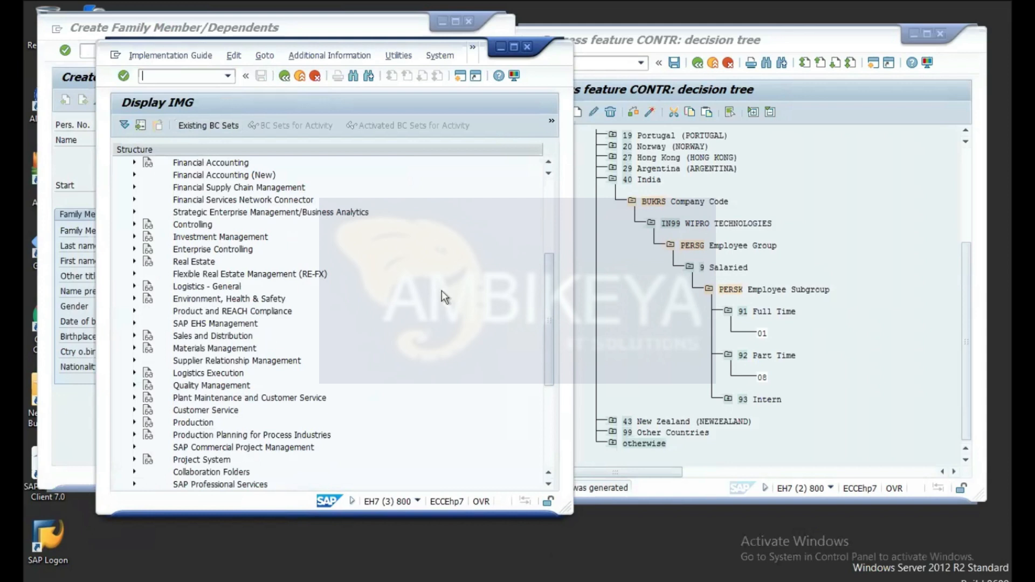
left_click_drag(548, 305, 548, 380)
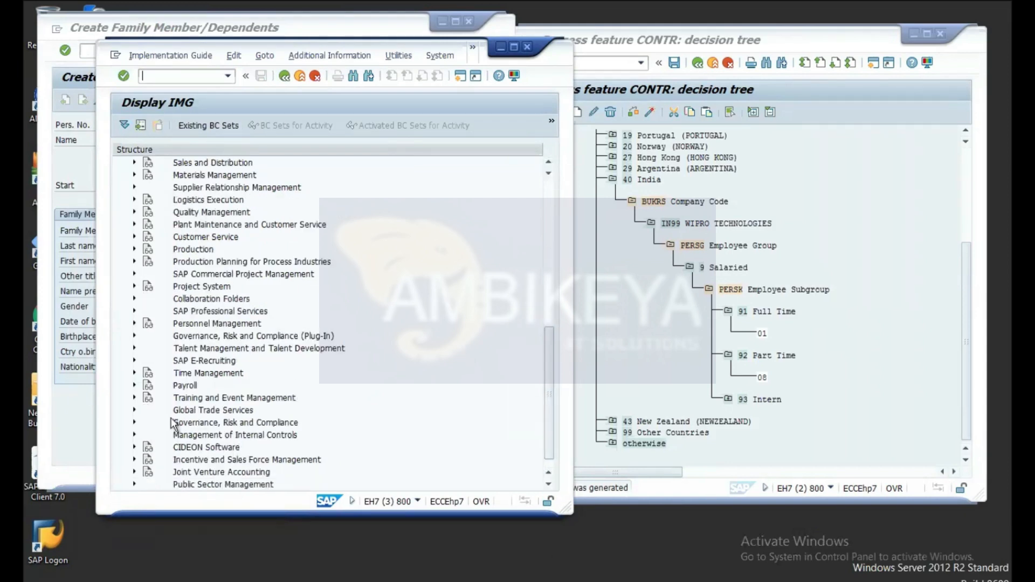
left_click(134, 323)
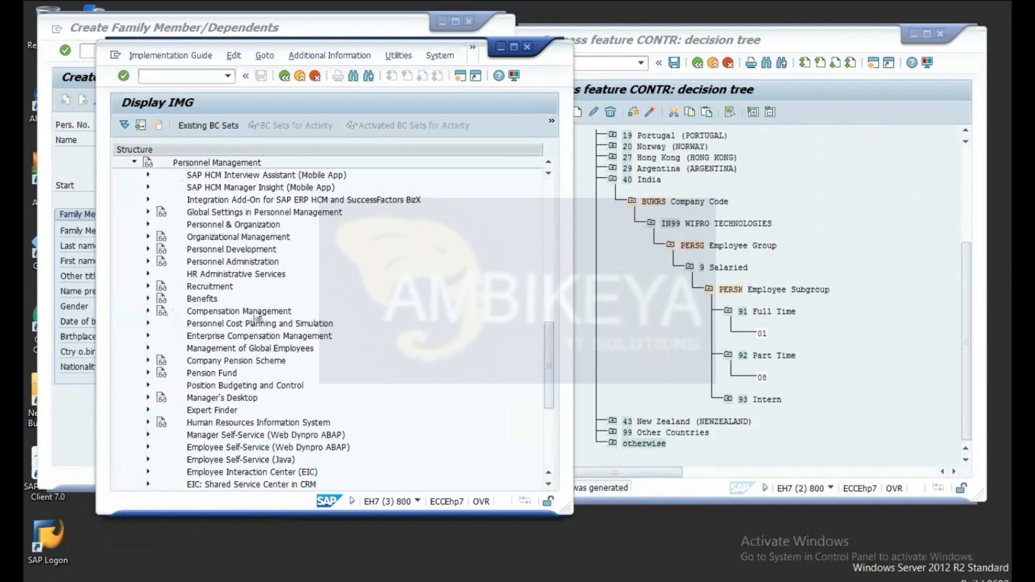
scroll(232, 174, "up", 4)
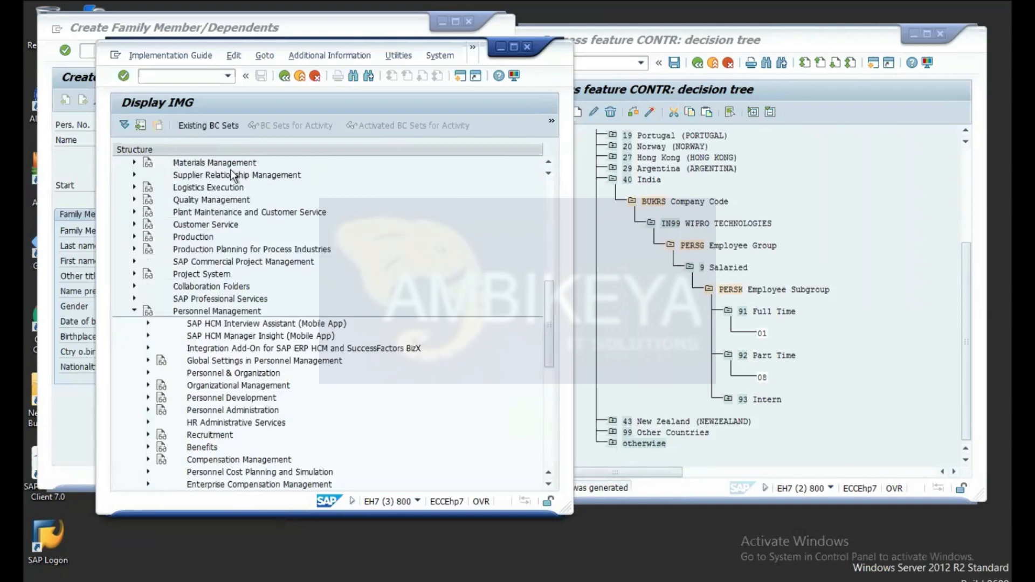
scroll(223, 323, "down", 6)
scroll(224, 323, "up", 2)
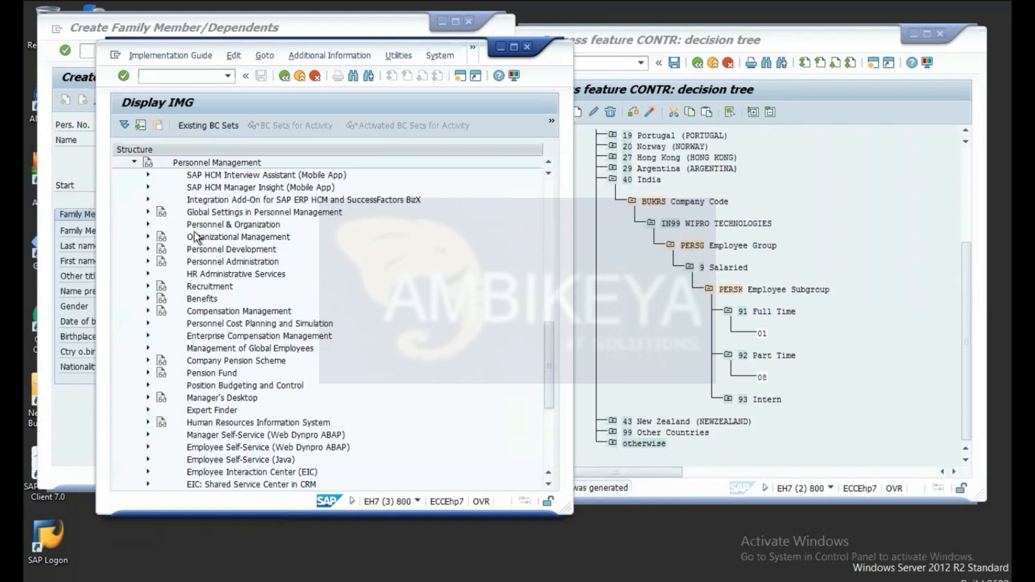
left_click(154, 263)
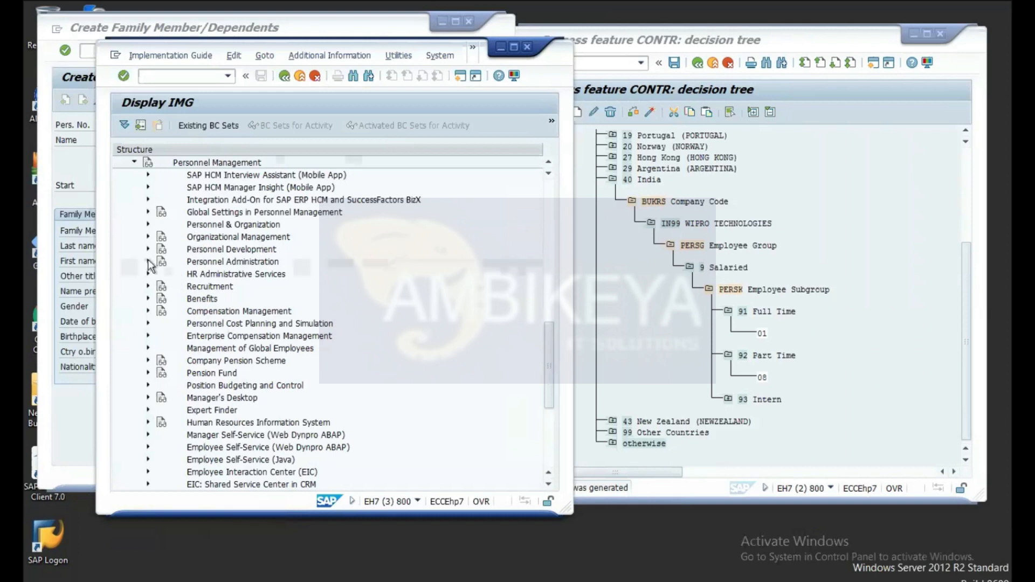
left_click(148, 262)
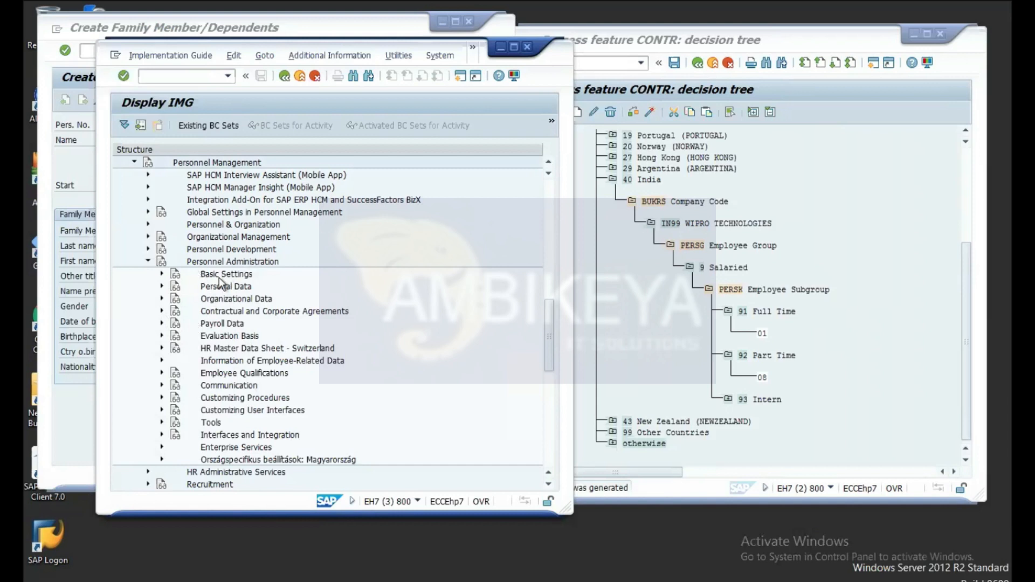
Step: Under Personal Data > Family, run 'Define possible family members' to open the subtype table
left_click(162, 287)
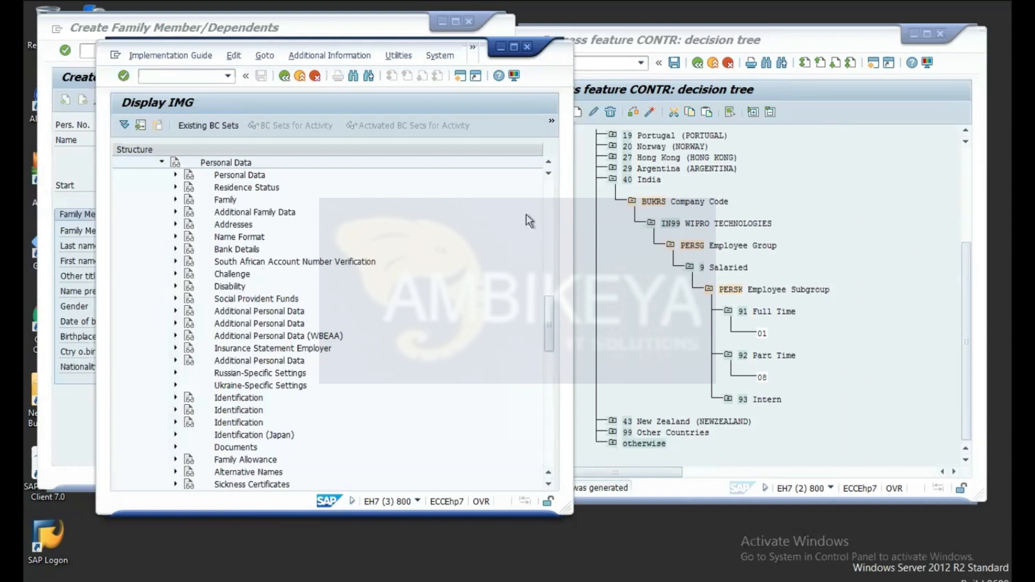
left_click(549, 160)
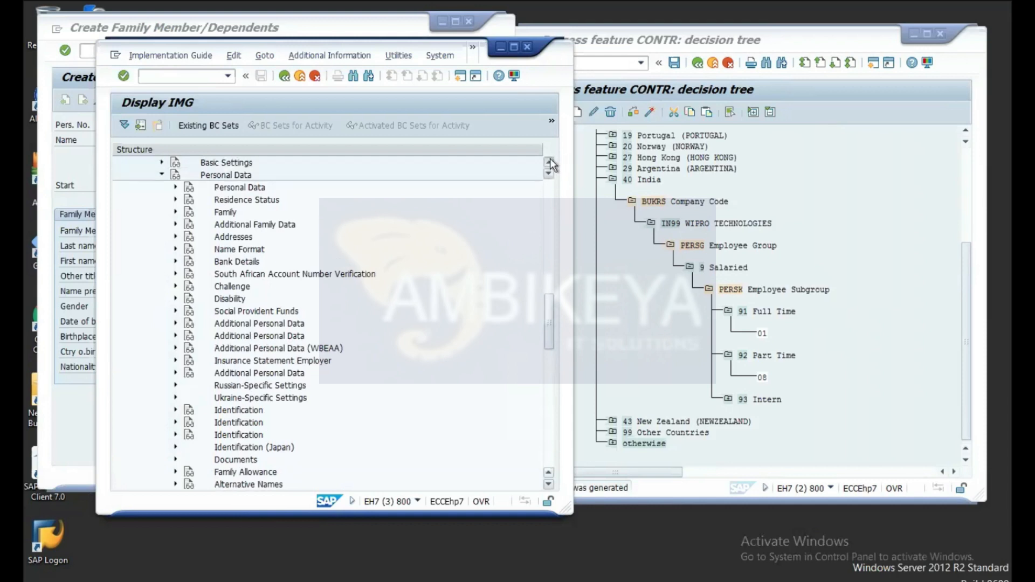
left_click(175, 213)
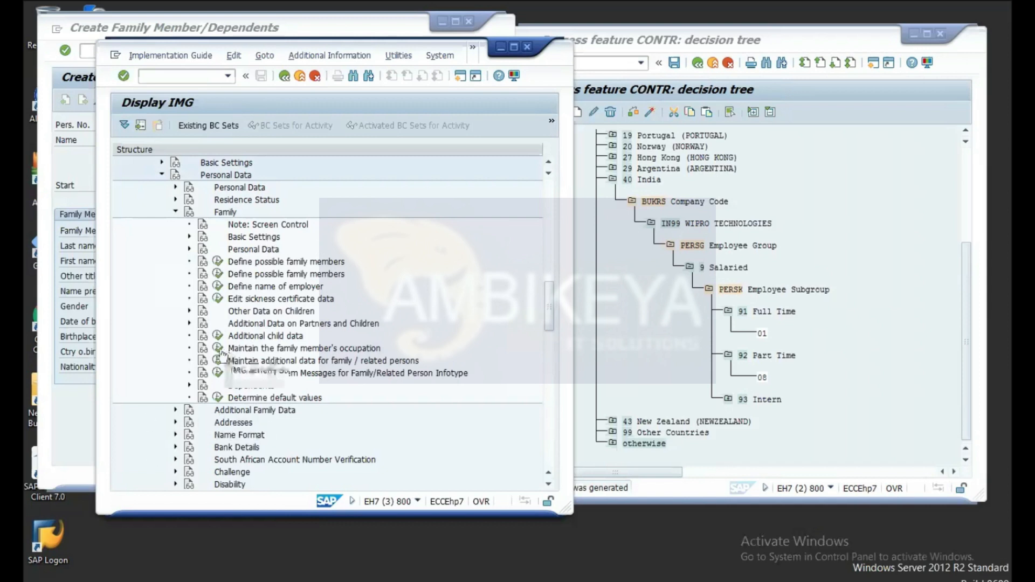
left_click(218, 261)
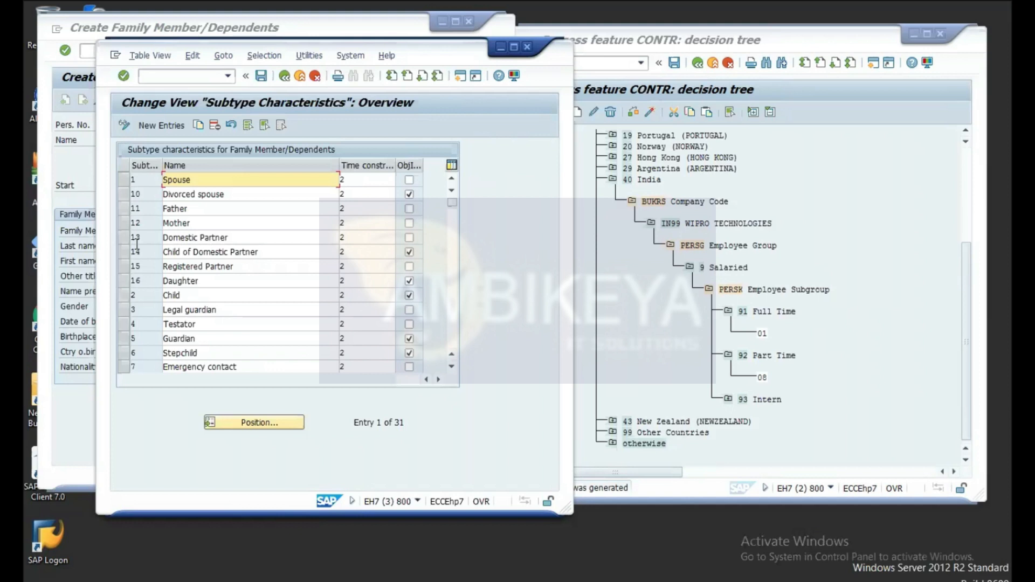
left_click(199, 127)
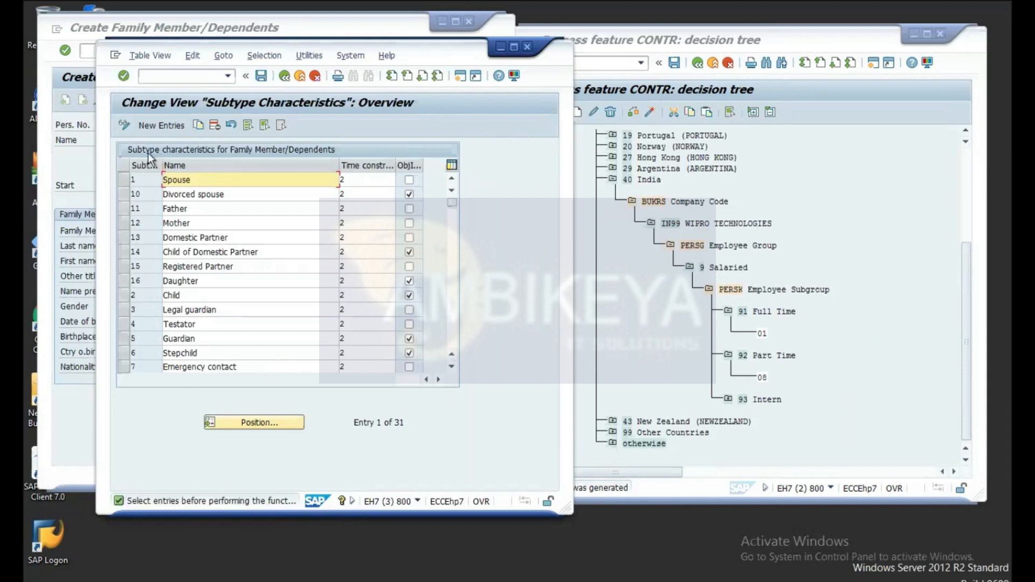
left_click(123, 180)
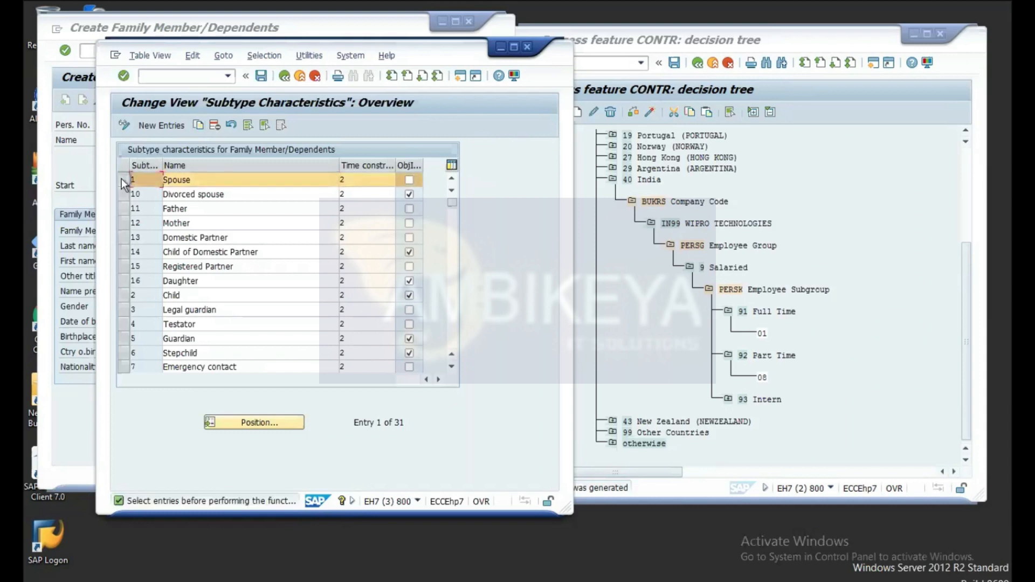
left_click(198, 124)
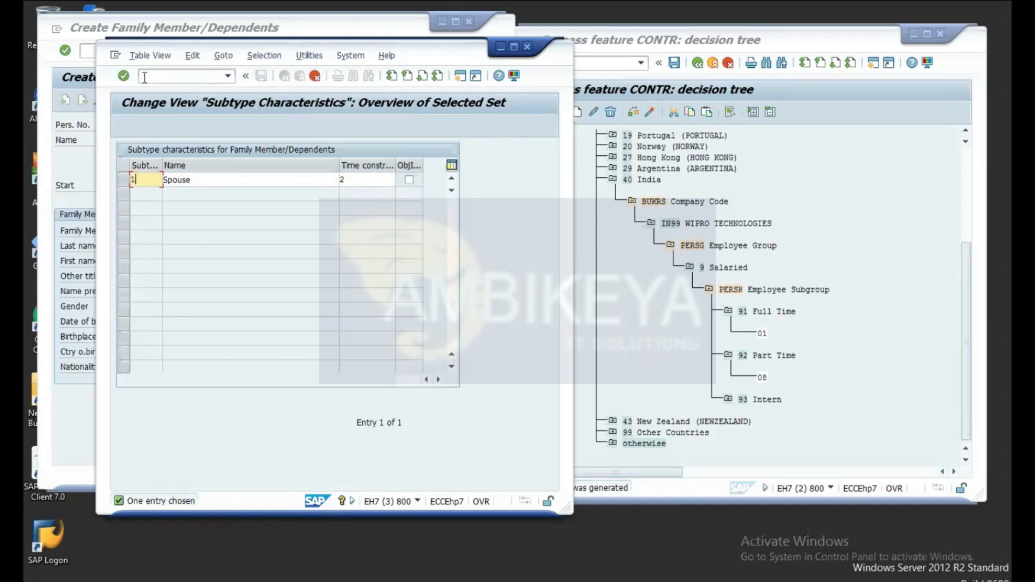
left_click(315, 77)
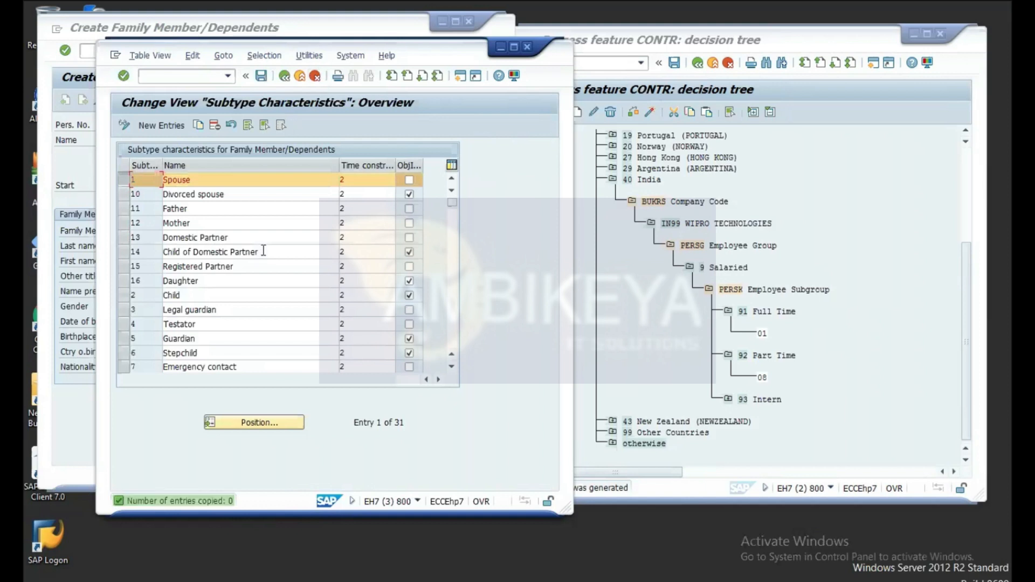
left_click(452, 368)
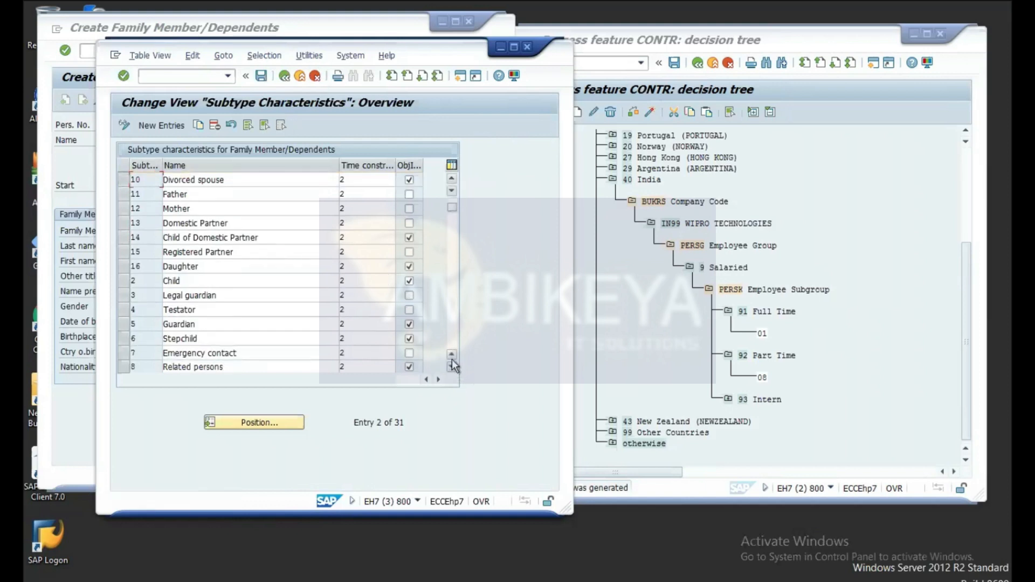
left_click(452, 368)
left_click(452, 367)
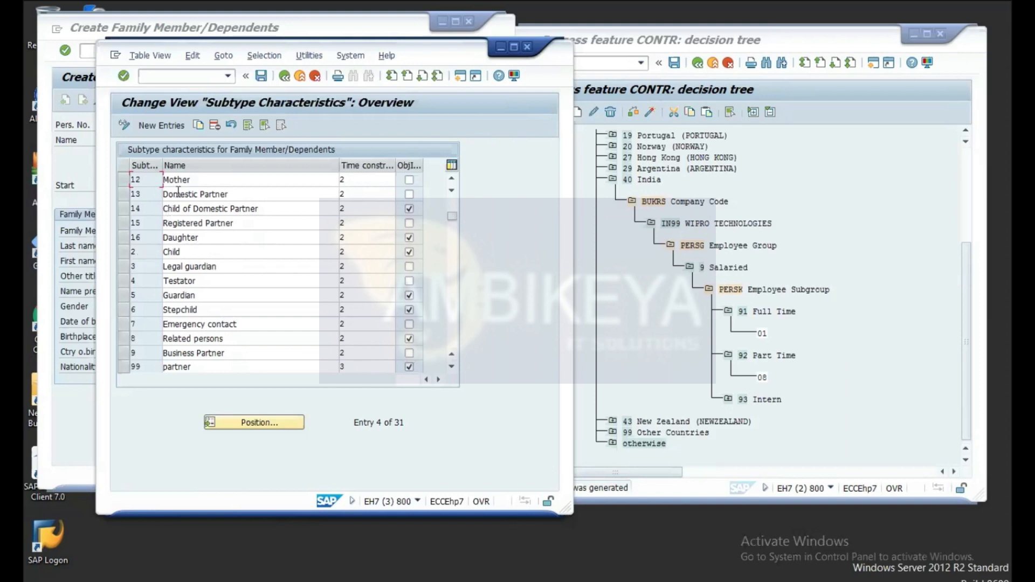
Step: Add family member subtype 17 'Adopted Child' with time constraint 3 and save it
left_click(164, 127)
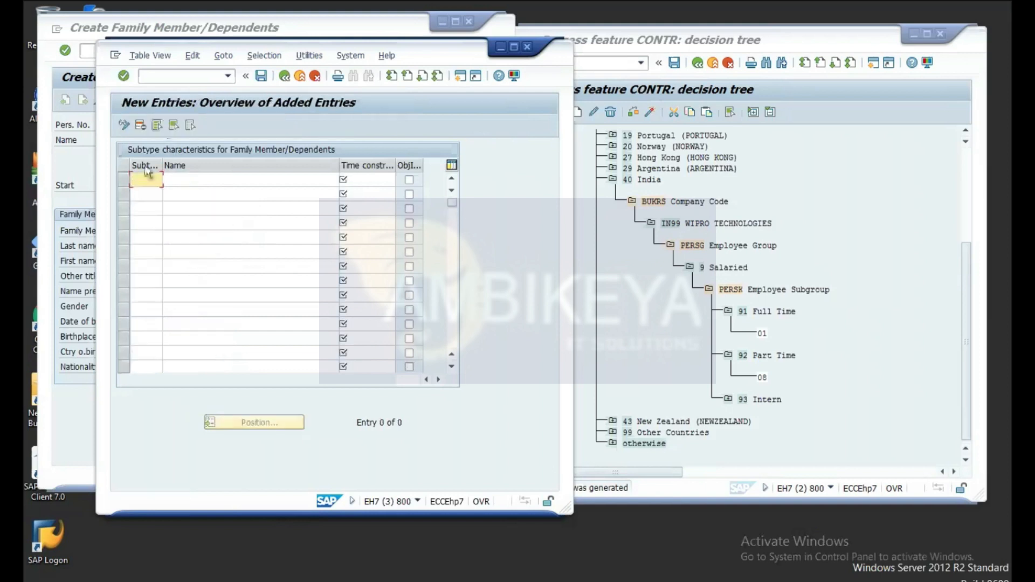
type("17")
left_click(178, 181)
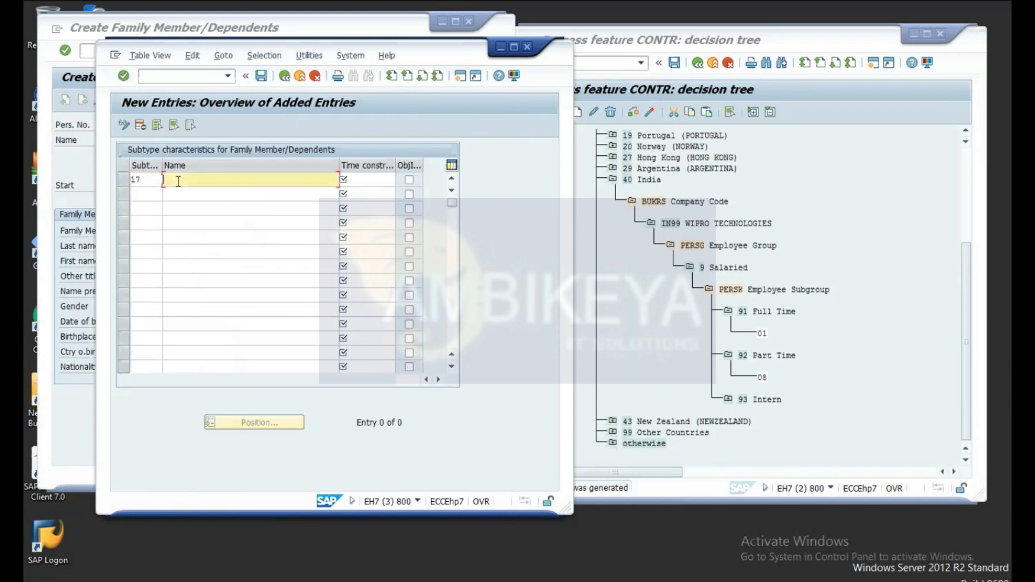
type("Add")
type("pted ")
type("Child")
left_click(372, 179)
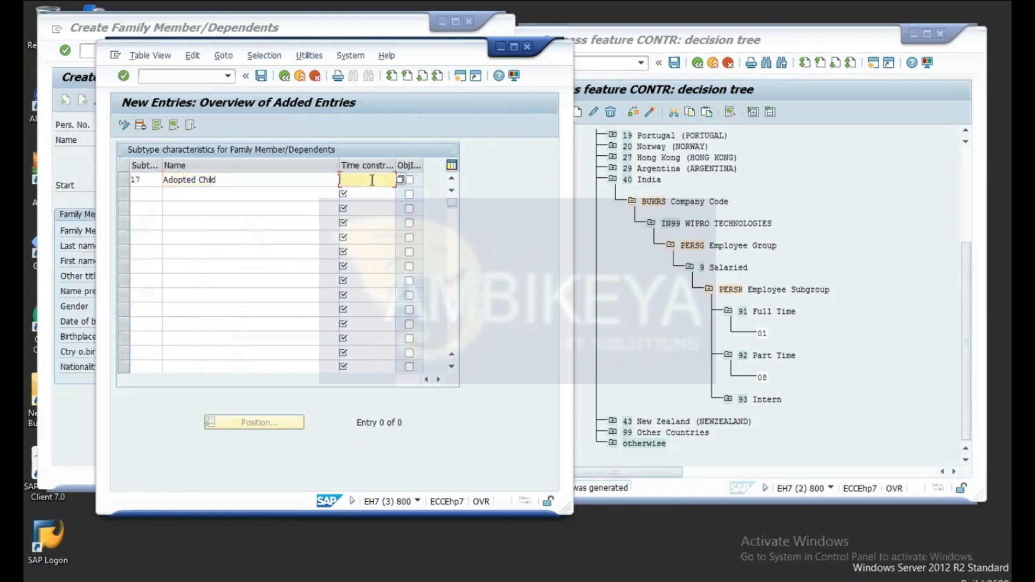
left_click(400, 179)
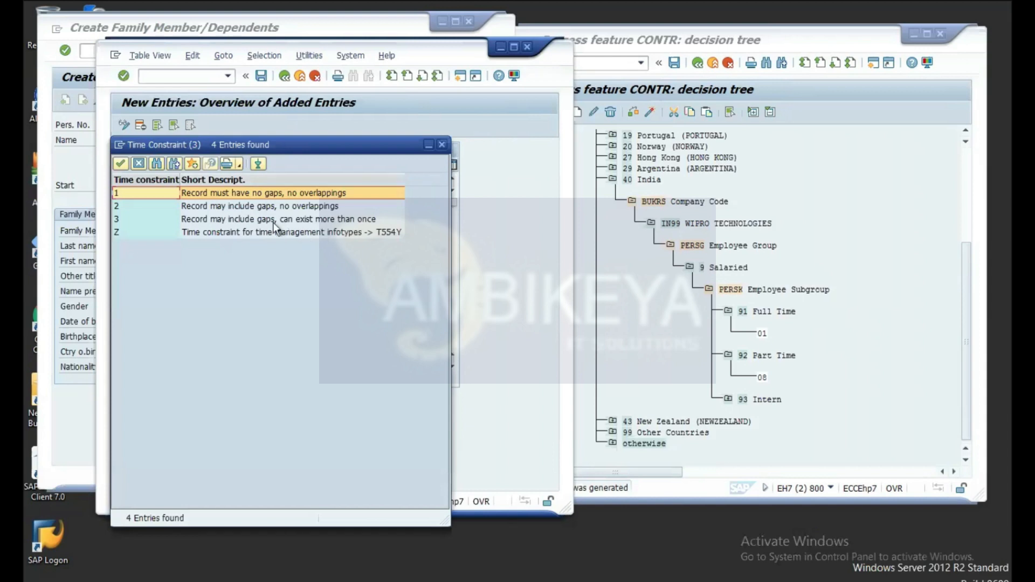
left_click(279, 220)
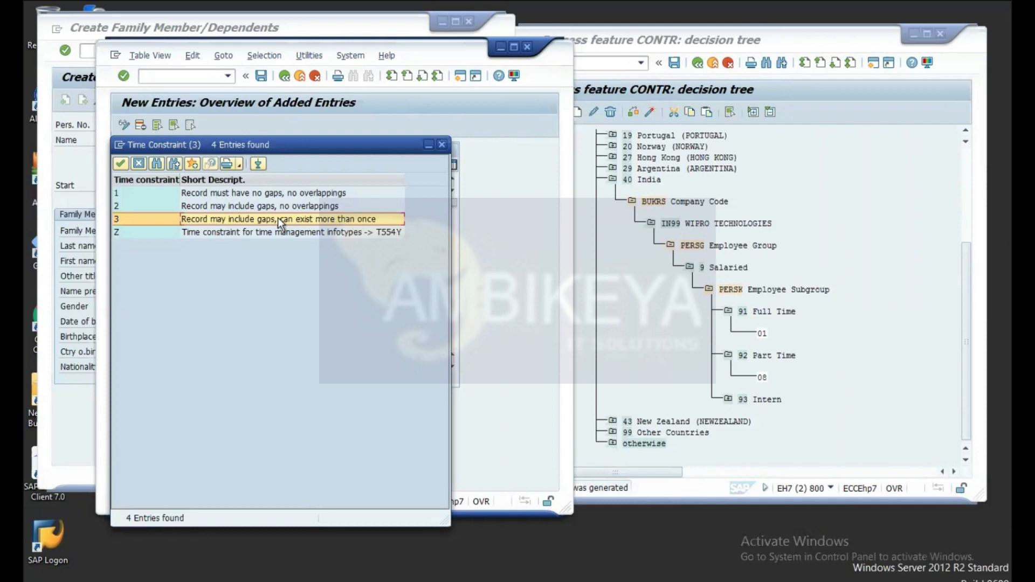
double_click(277, 219)
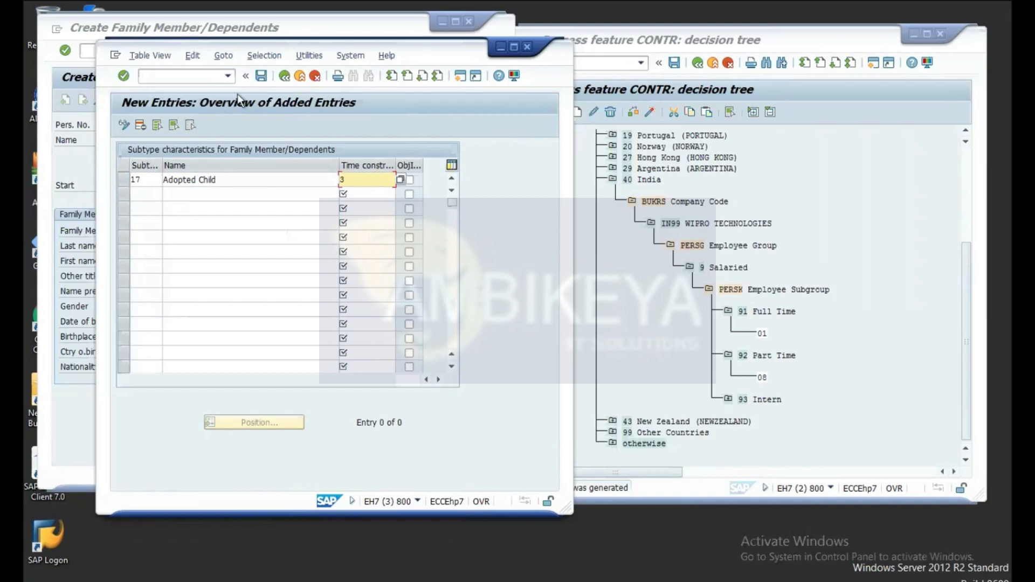
left_click(263, 76)
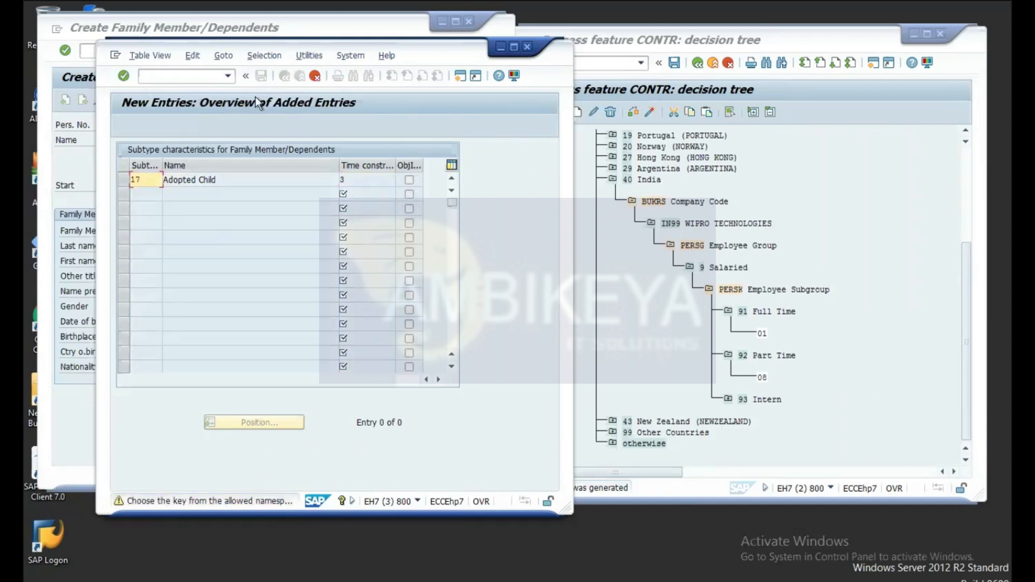
Step: Accept the namespace warning, confirm the customizing request, and move the table window aside
left_click(123, 76)
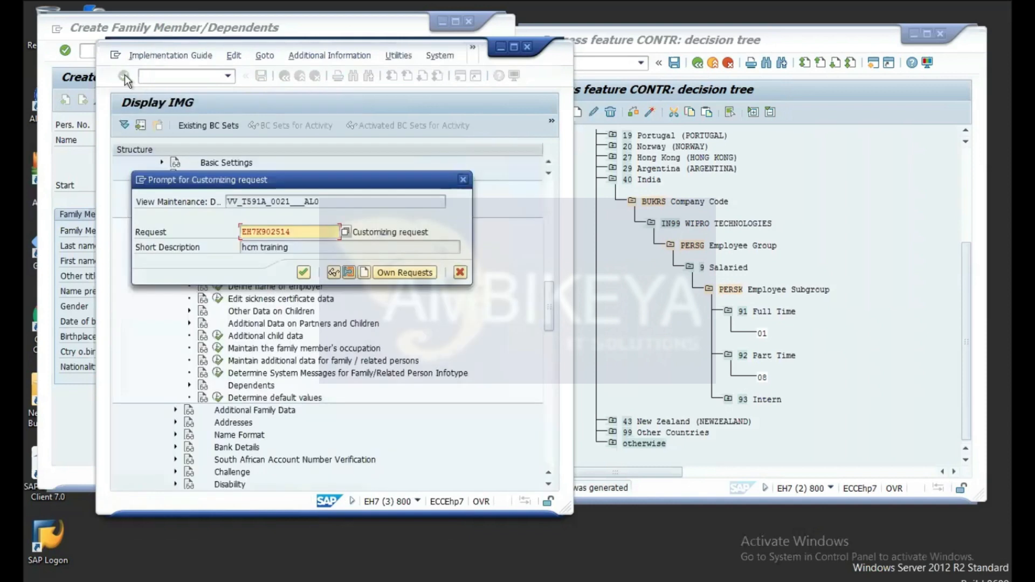
left_click(304, 272)
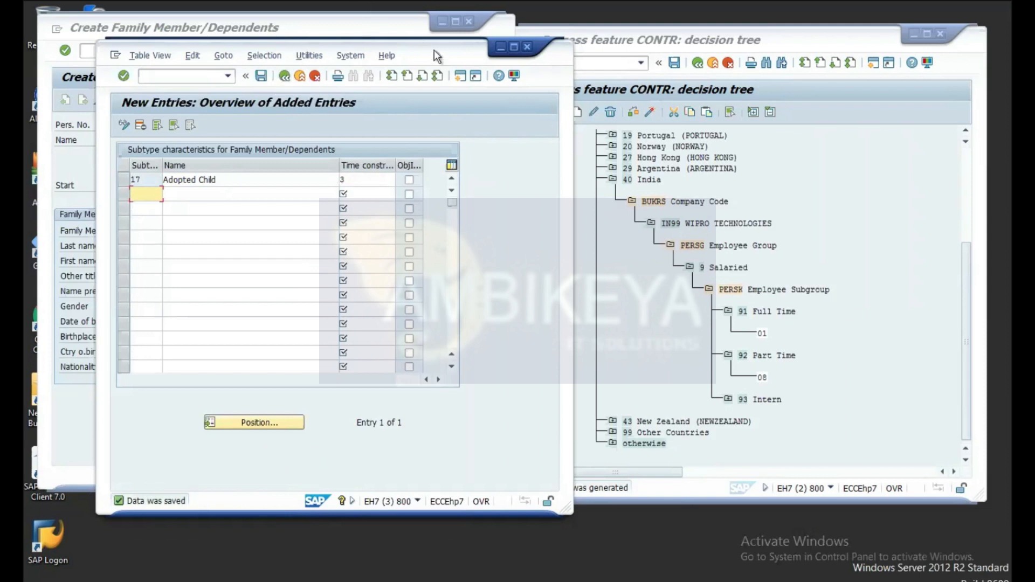
left_click_drag(464, 54, 636, 36)
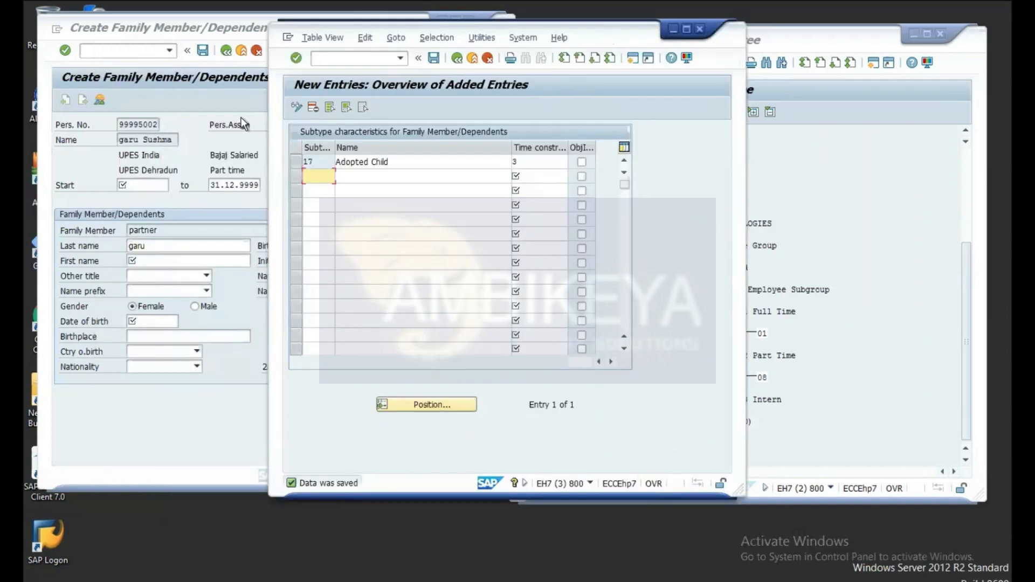
Step: Go to PA30 with infotype 21 Family Member/Dependents and begin a new record
left_click(162, 100)
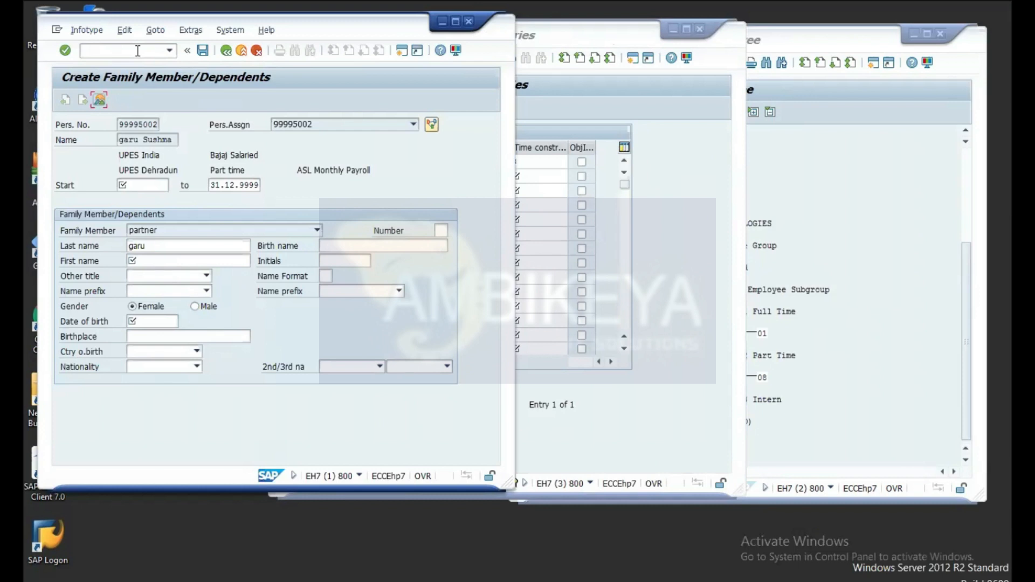
left_click(137, 52)
type("/npa30")
key("Return")
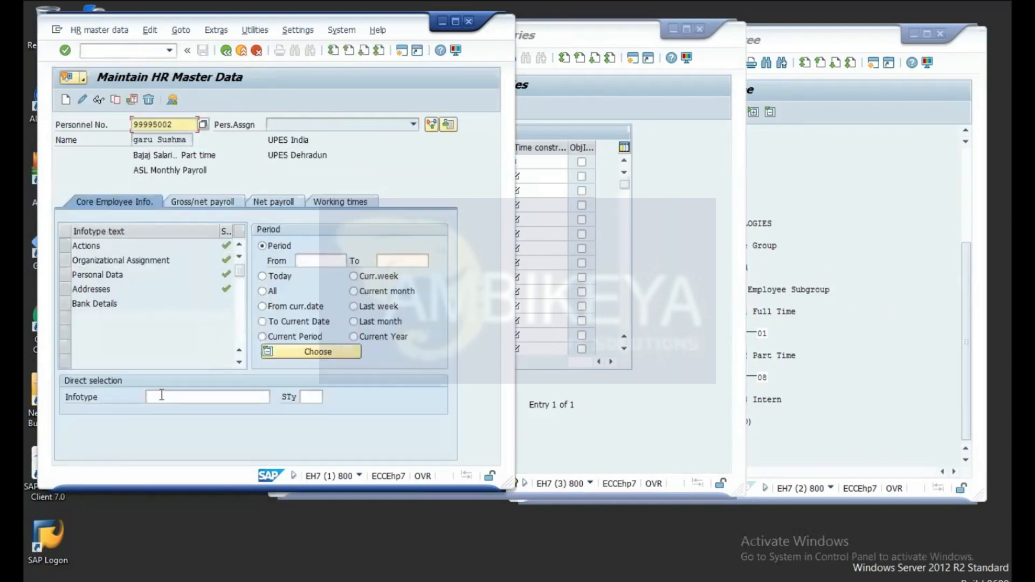
left_click(161, 396)
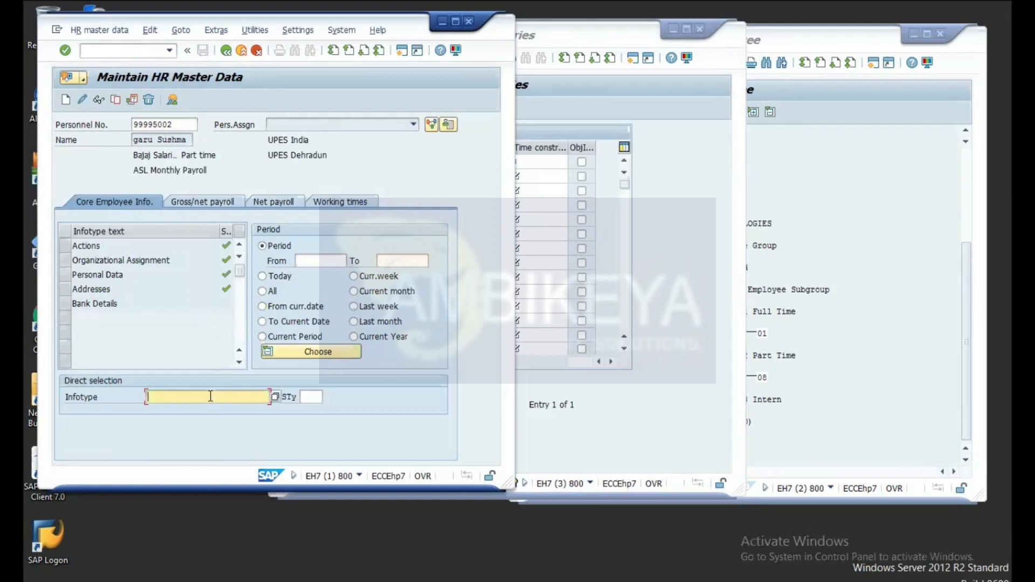
type("21")
key("Return")
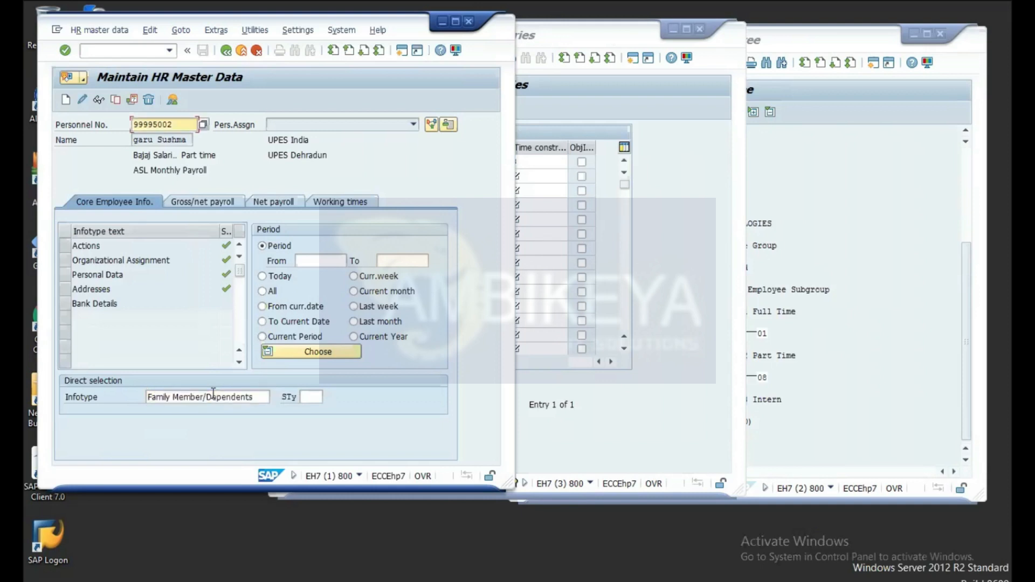
left_click(66, 100)
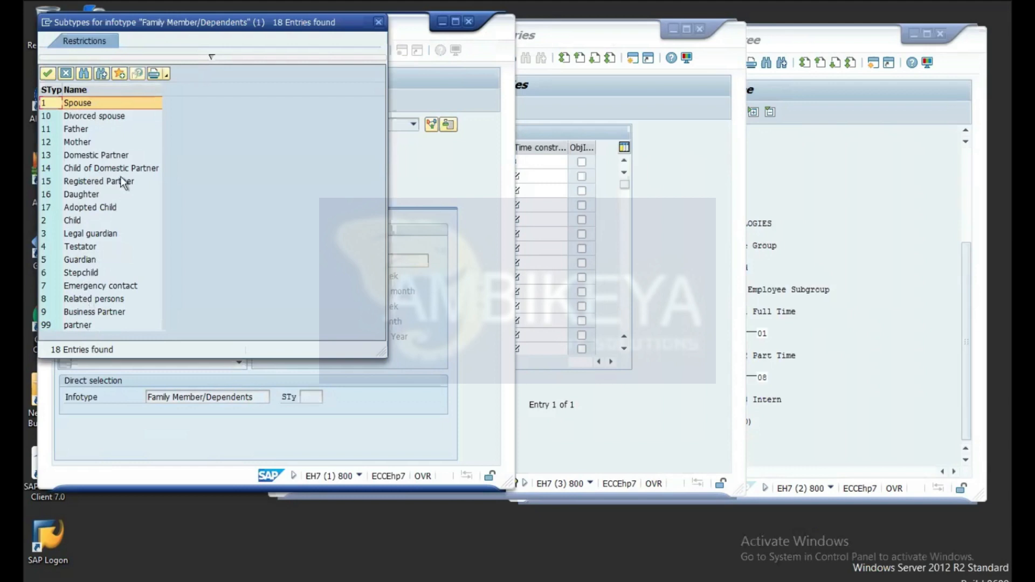
Step: Create an Adopted Child entry from 17.06.2021 with the child's first name and birth date 01.01.2000
left_click(85, 211)
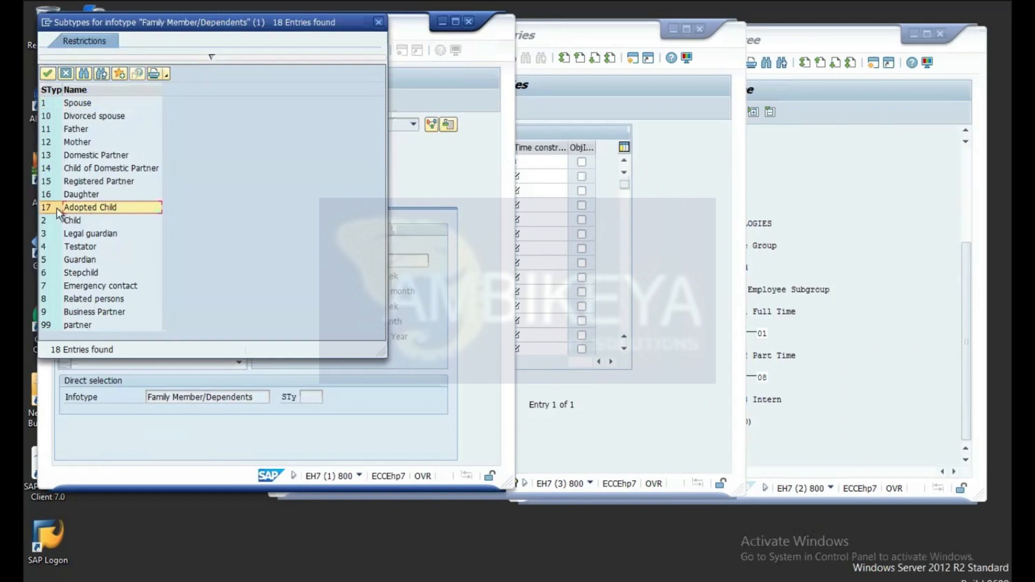
double_click(58, 211)
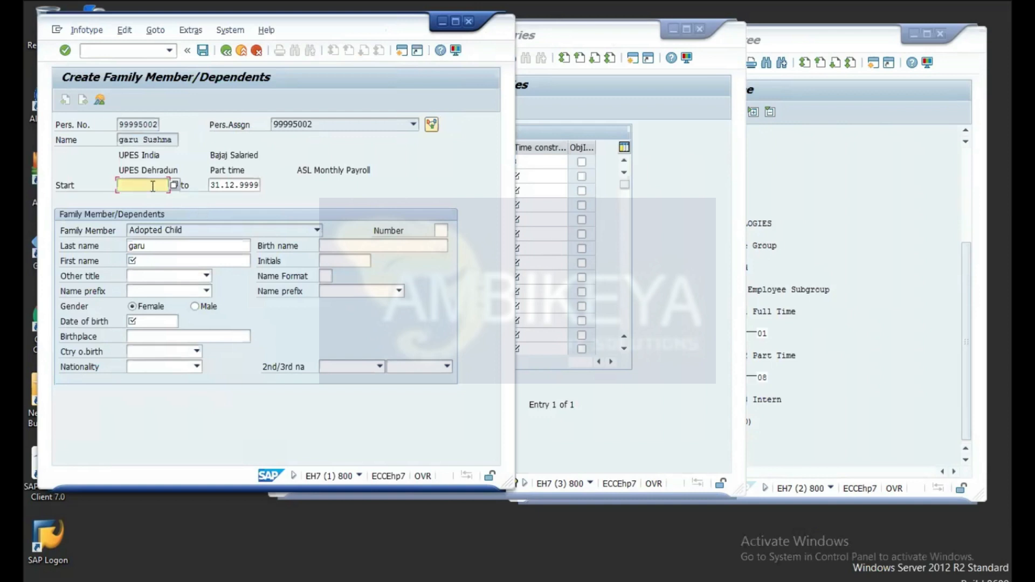
type("17.06.2021")
left_click(173, 263)
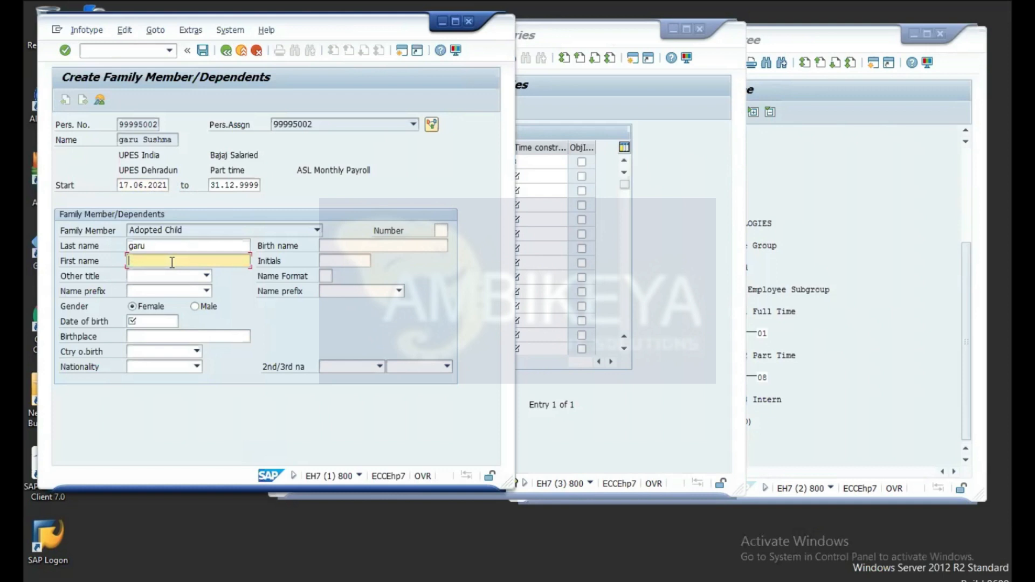
type("Ananya")
left_click(151, 323)
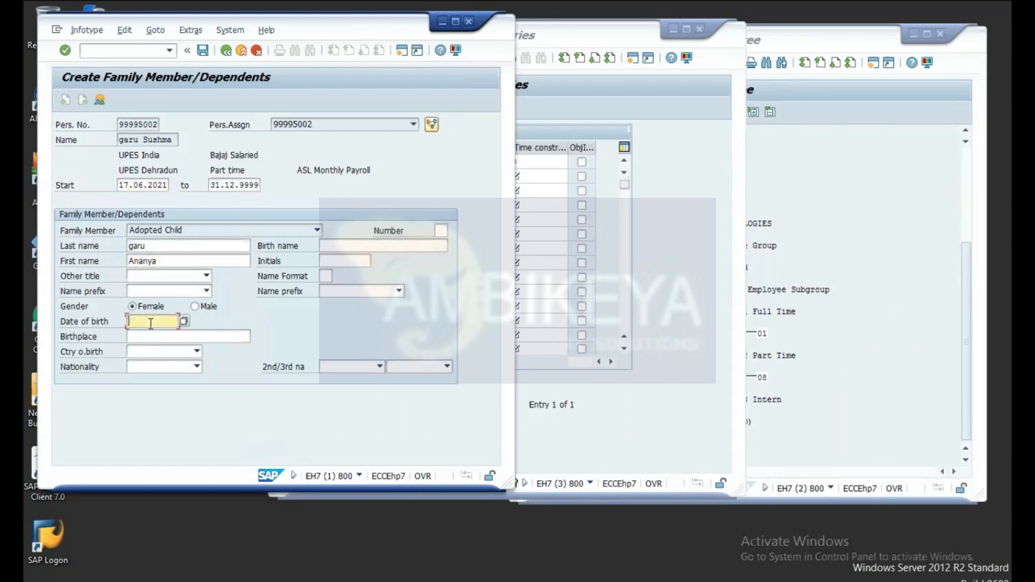
type("01.01.")
type("2000")
key("Return")
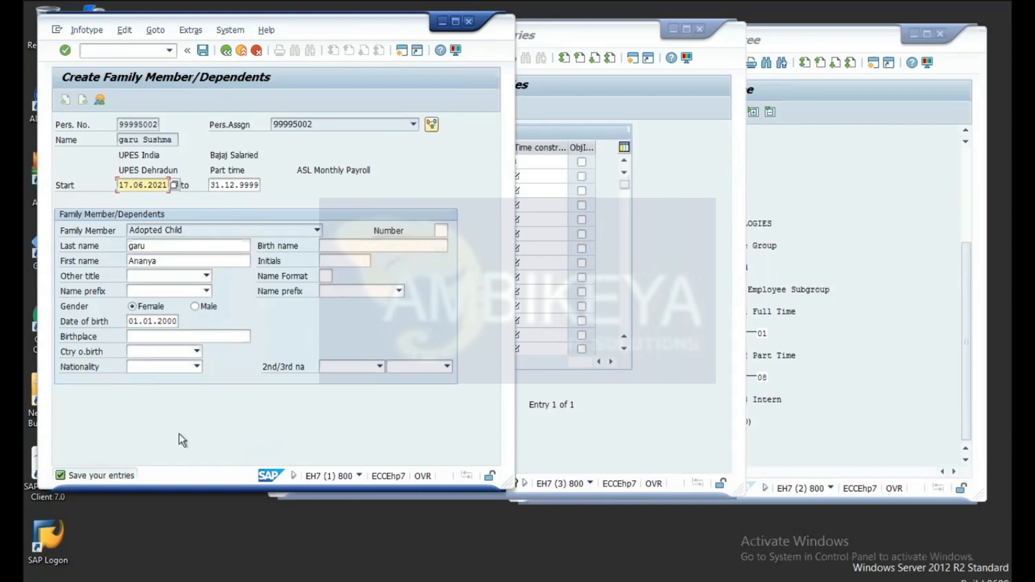
Step: Save the Adopted Child record and clear the Family Member/Dependents infotype field
left_click(203, 51)
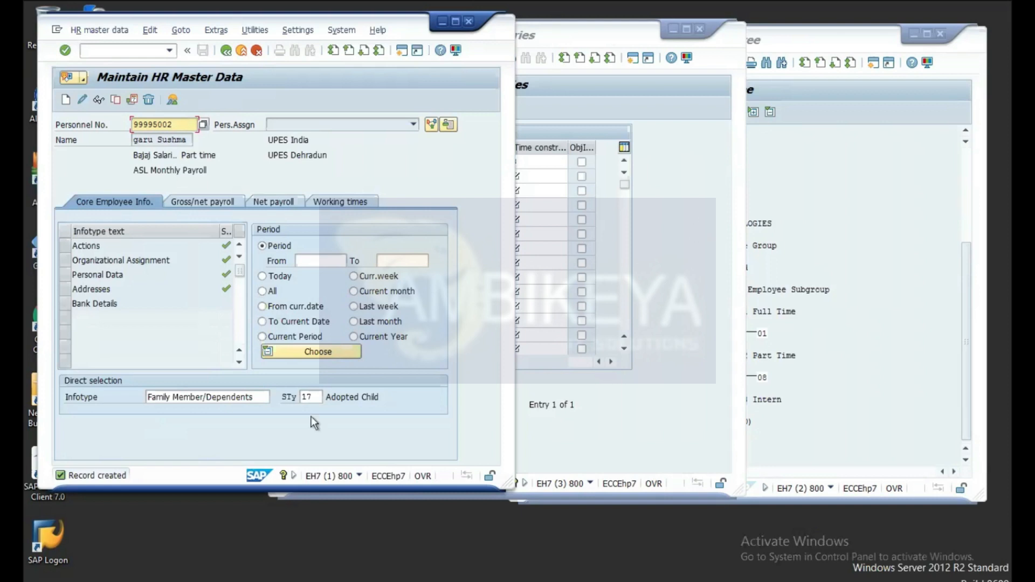
left_click(260, 397)
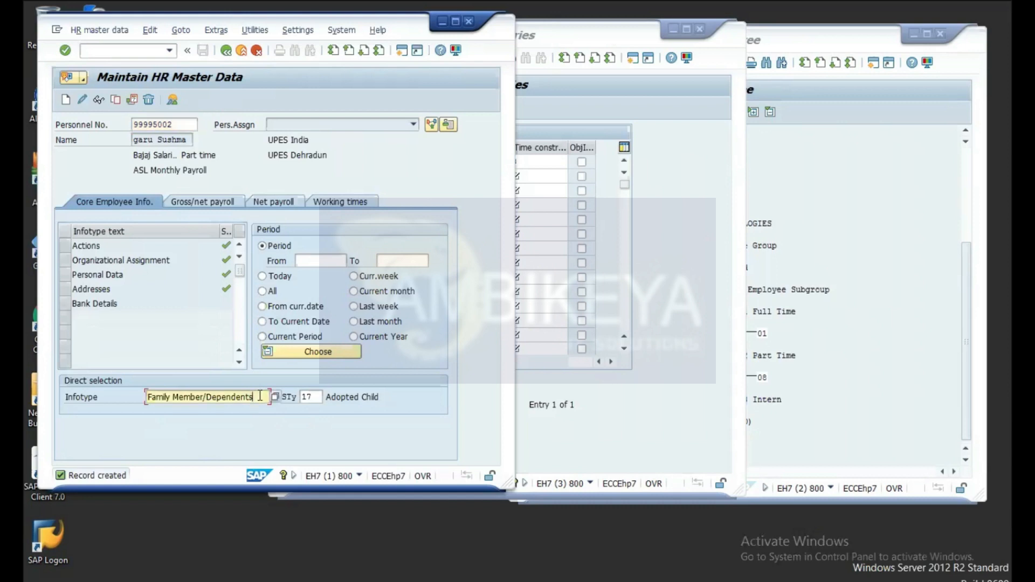
key("BackSpace")
key("BackSpace")
key("BackSpace")
key("BackSpace")
key("BackSpace")
key("BackSpace")
key("BackSpace")
key("BackSpace")
key("BackSpace")
key("BackSpace")
key("BackSpace")
key("BackSpace")
key("BackSpace")
key("BackSpace")
key("BackSpace")
key("BackSpace")
key("BackSpace")
key("BackSpace")
key("BackSpace")
key("BackSpace")
key("BackSpace")
Step: Switch to infotype 22 Education, confirm no records exist, and begin a new Education record
type("22")
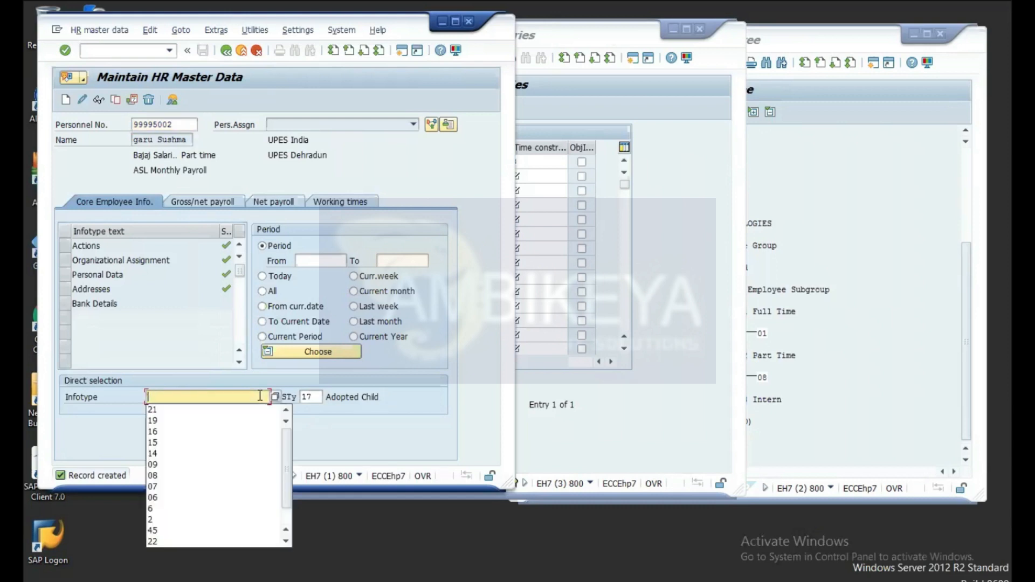
key("Return")
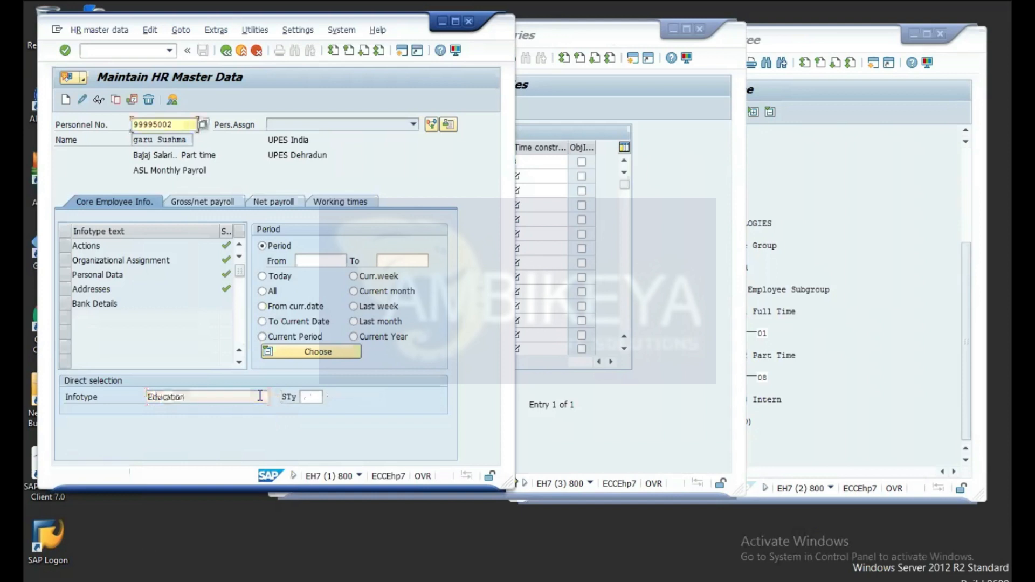
left_click(98, 100)
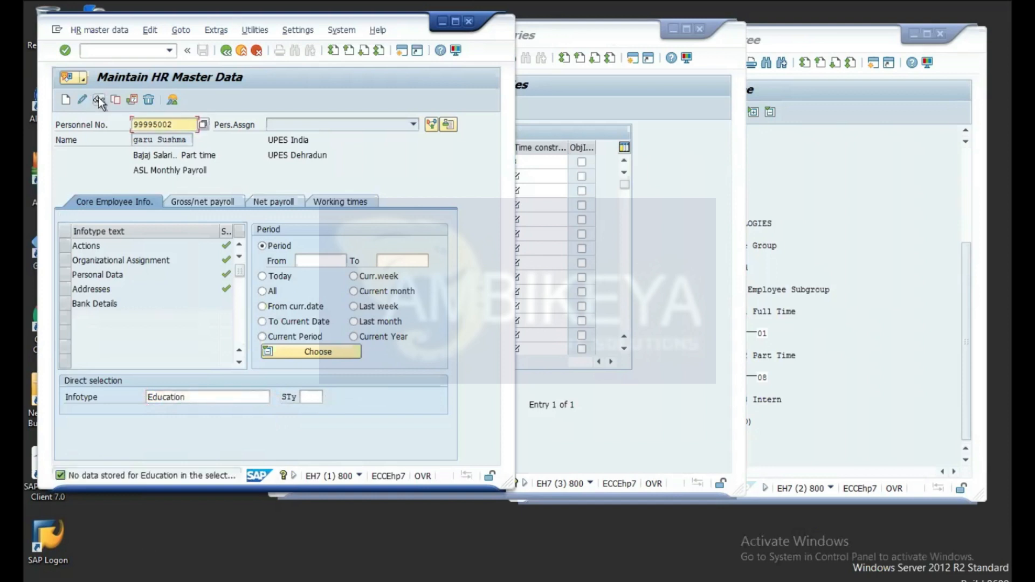
left_click(66, 100)
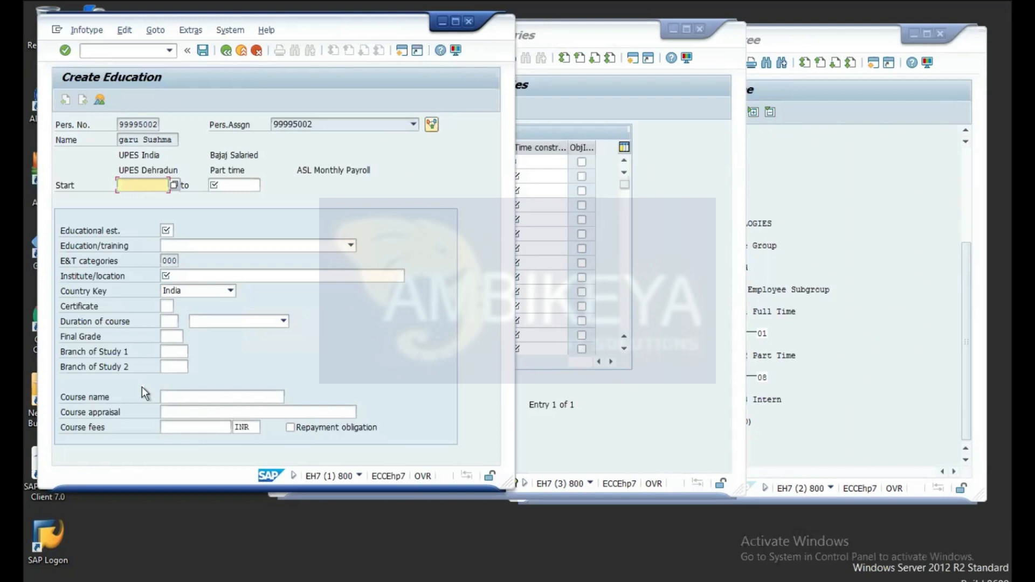
Step: Bring the customizing session showing the saved Adopted Child subtype back to the front
left_click(679, 131)
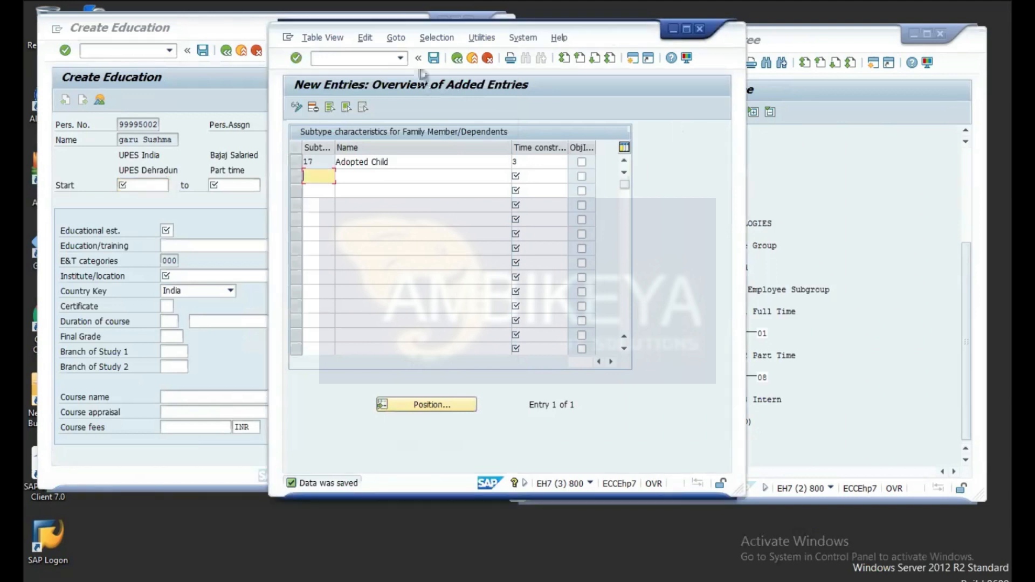
Step: Run /nspro in the customizing session and open the SAP Reference IMG
left_click(384, 56)
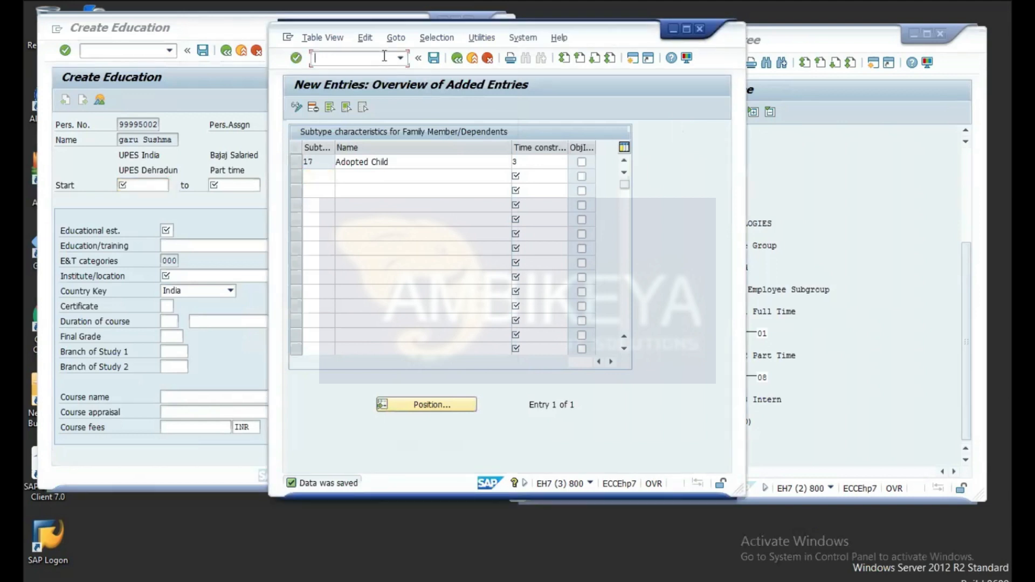
type("/nspro")
key("Return")
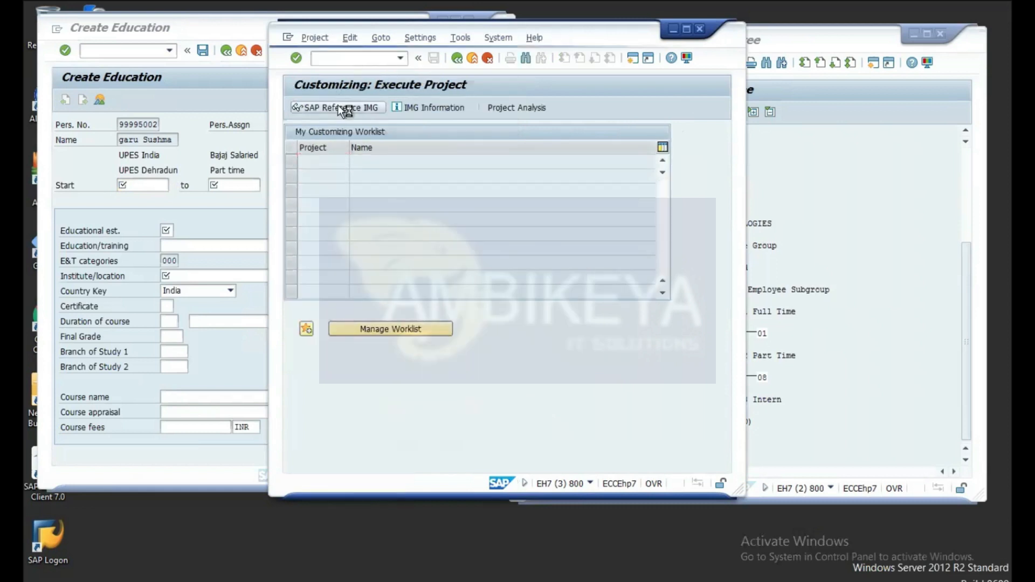
left_click(343, 109)
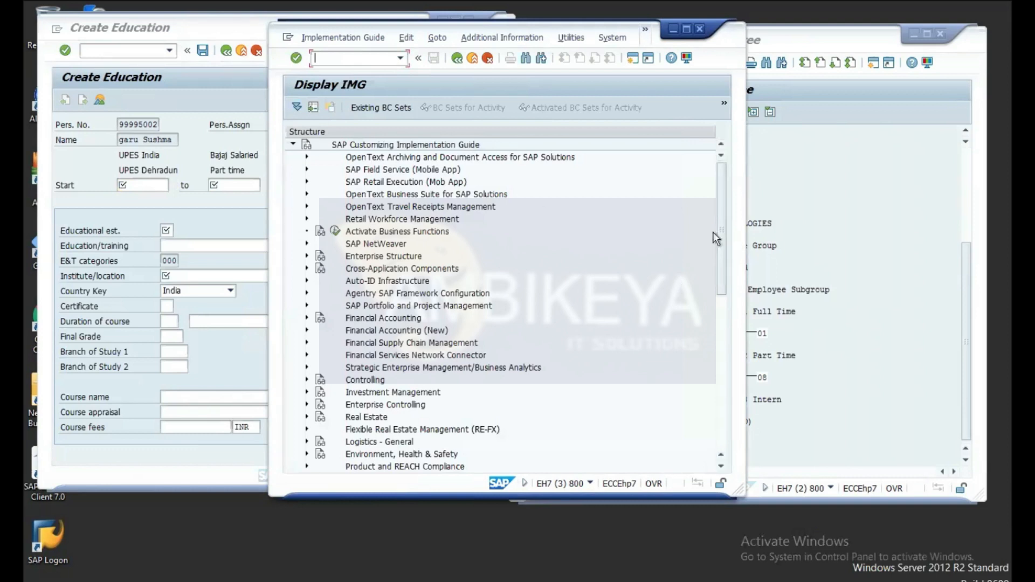
Step: Expand Personnel Management > Personnel Administration > Employee Qualifications > Education and Training in the IMG tree
left_click_drag(720, 219, 725, 316)
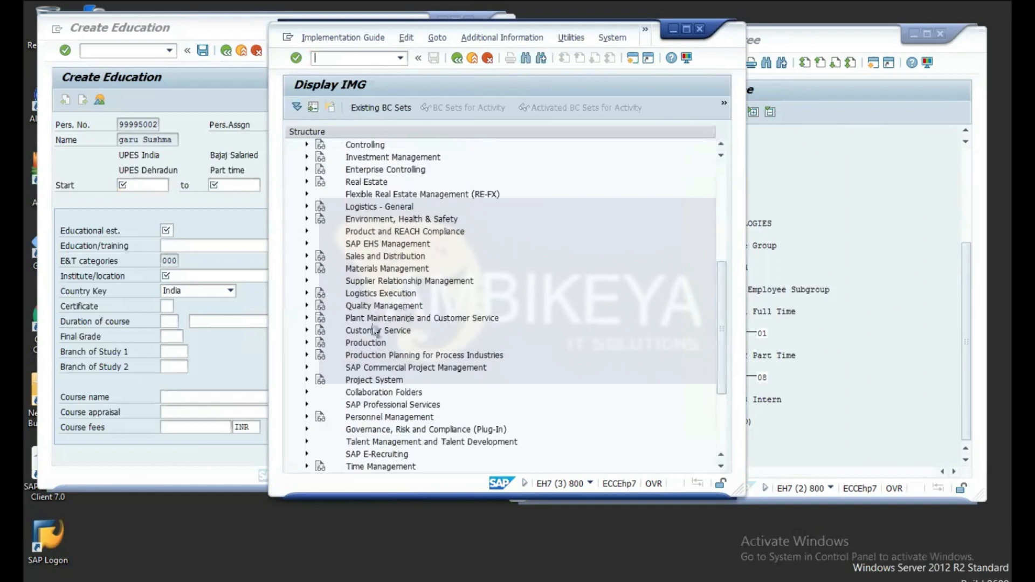
left_click(306, 417)
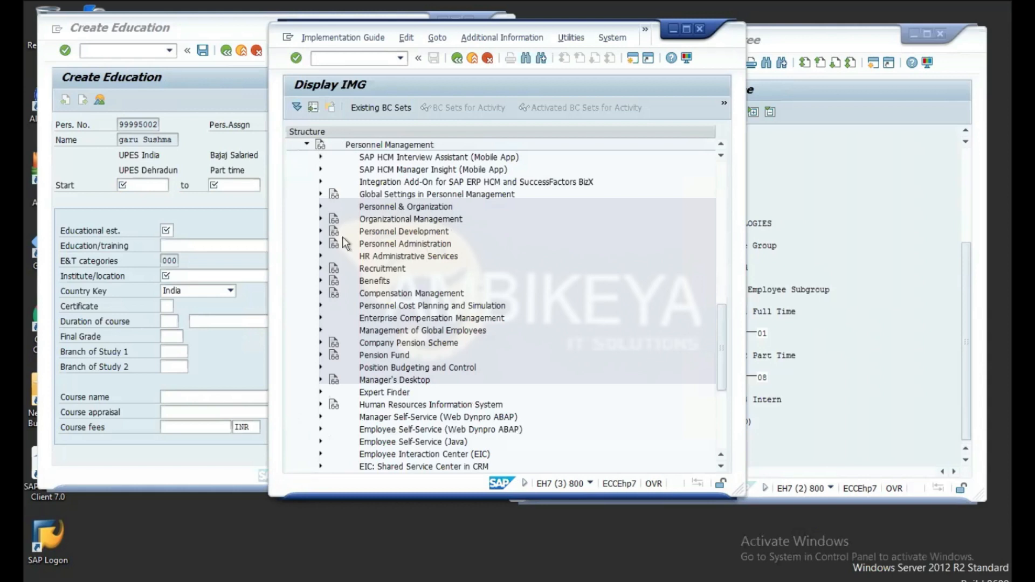
left_click(321, 246)
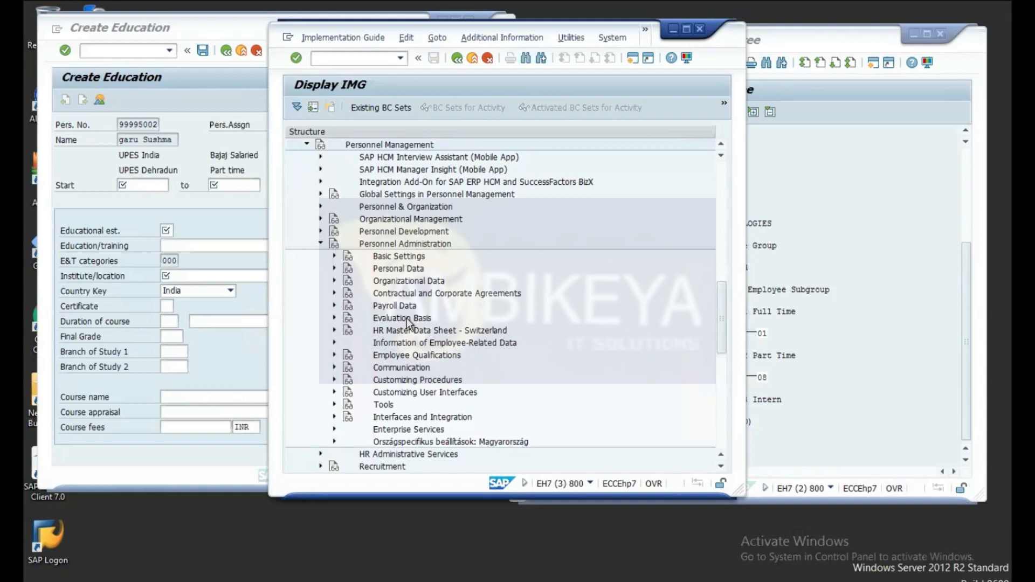
scroll(412, 380, "down", 2)
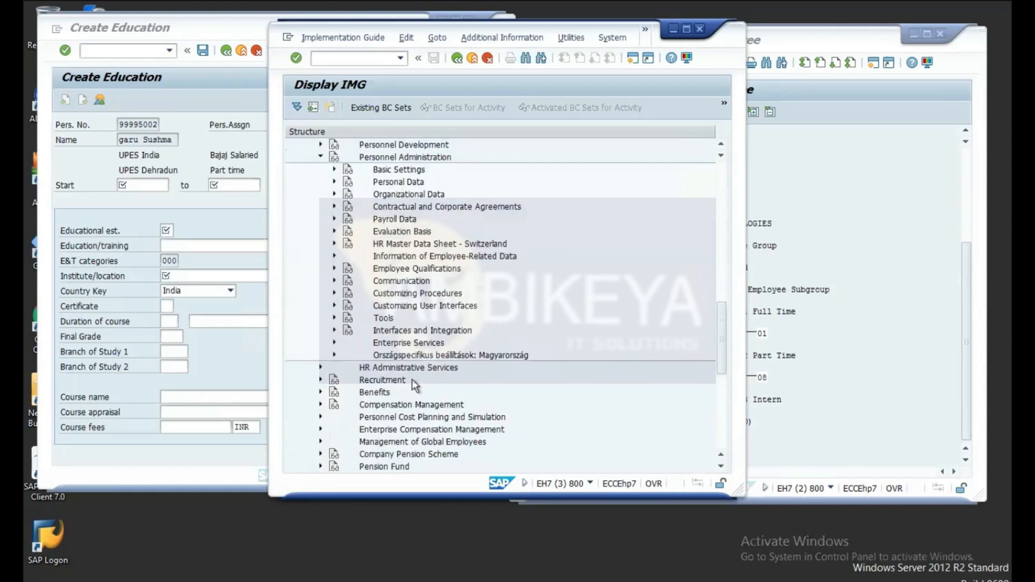
scroll(413, 380, "down", 2)
scroll(412, 379, "up", 4)
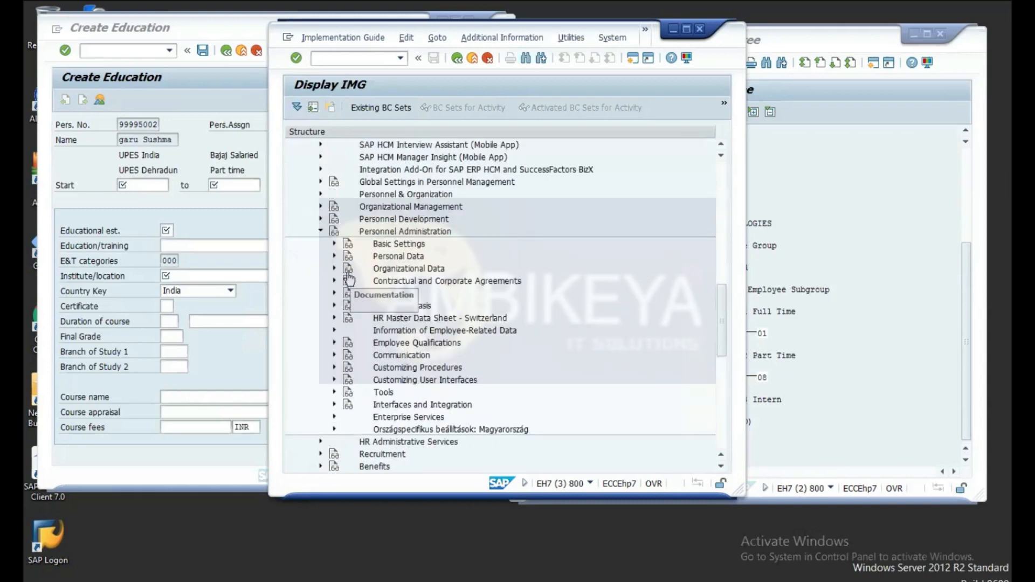
left_click(334, 343)
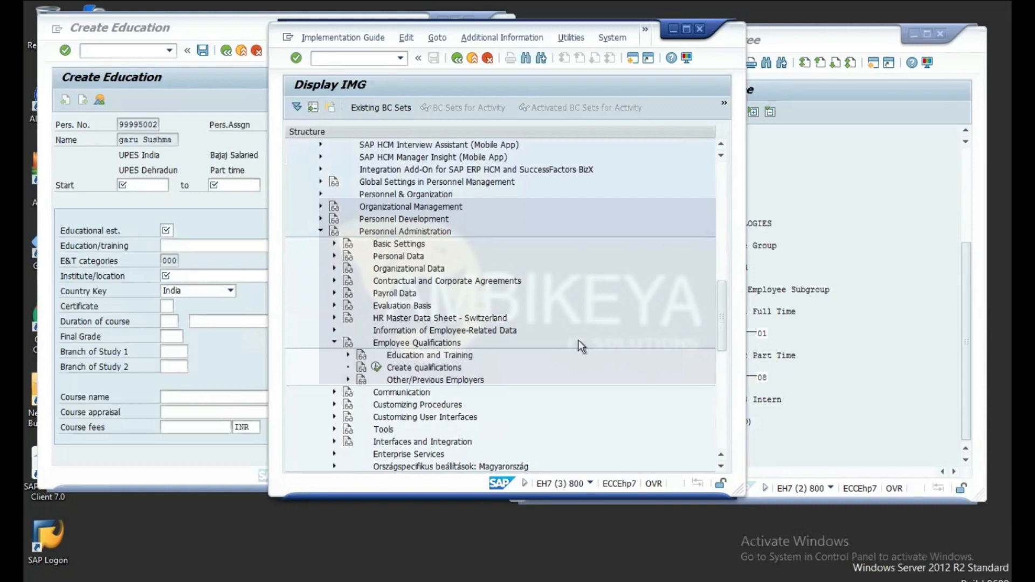
left_click(348, 355)
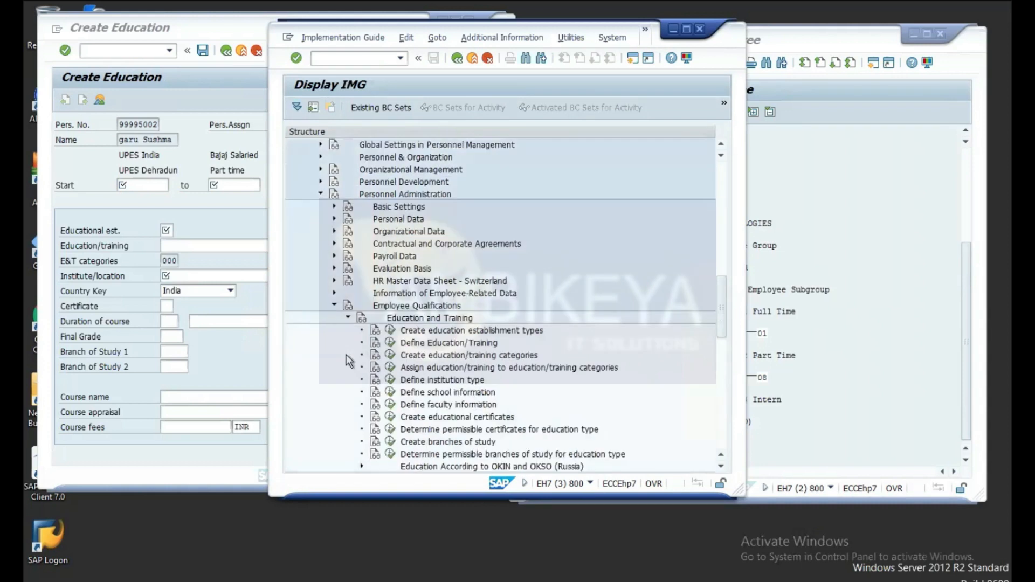
scroll(604, 309, "down", 5)
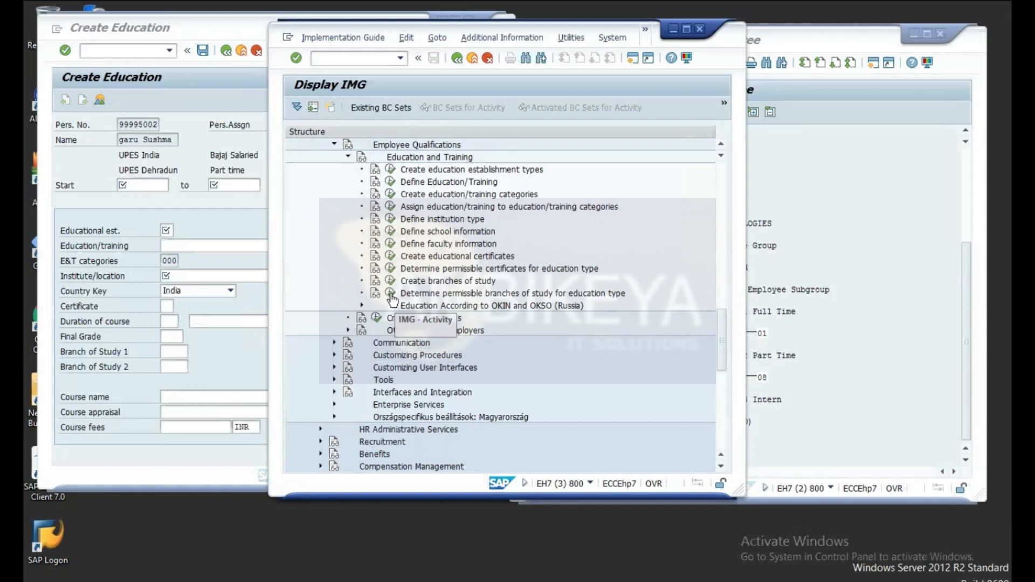
Step: Open the Educational Establishment Type Designations table and scroll down to the University entries
left_click(390, 170)
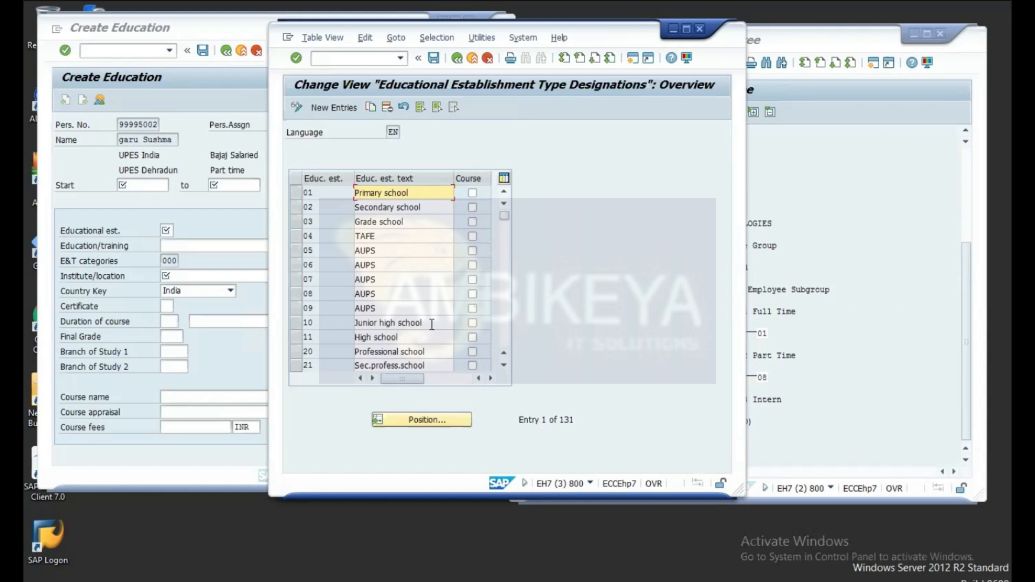
left_click(503, 366)
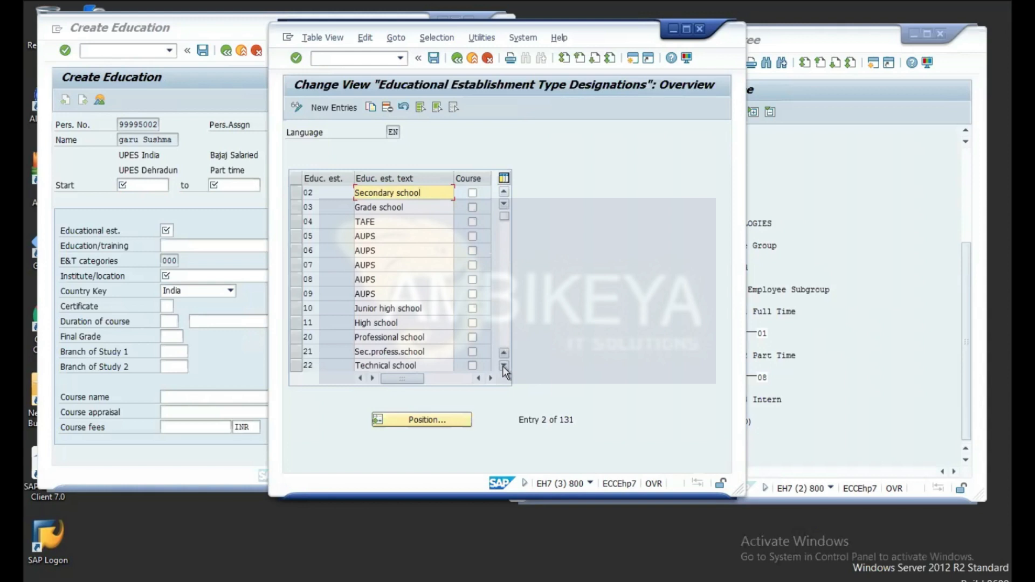
left_click(502, 367)
left_click(502, 366)
left_click(502, 366)
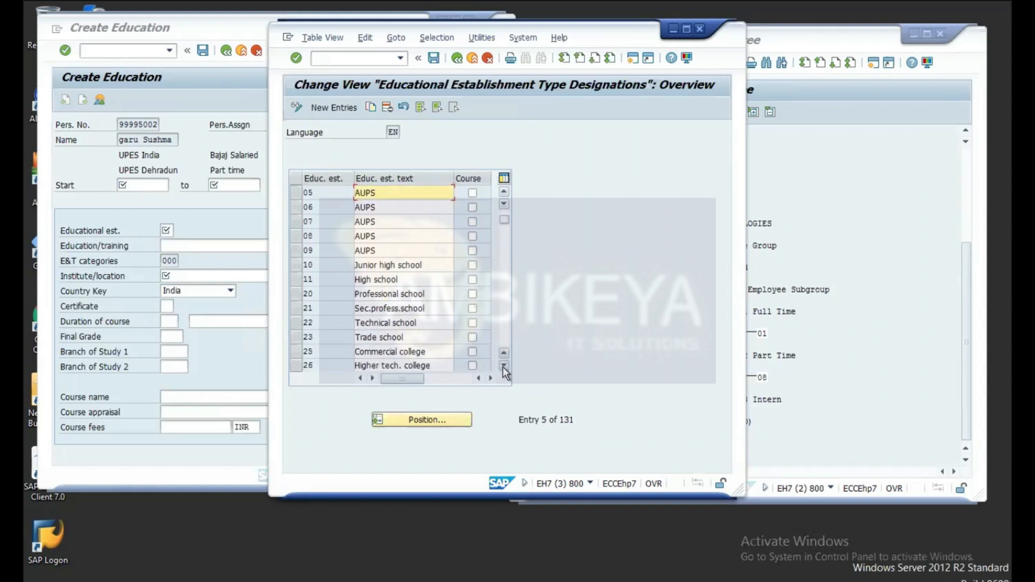
left_click(502, 366)
left_click(503, 366)
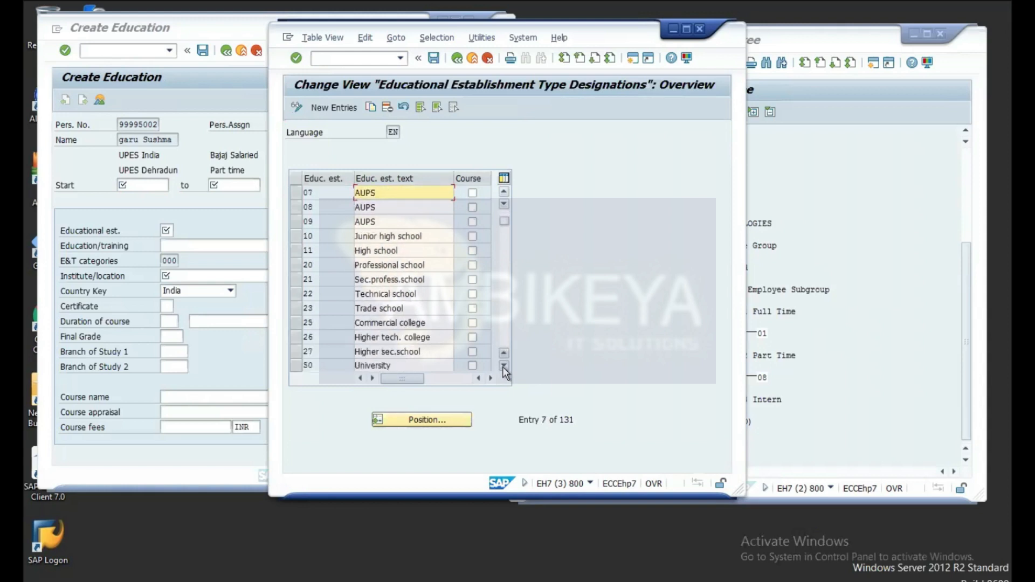
left_click(502, 367)
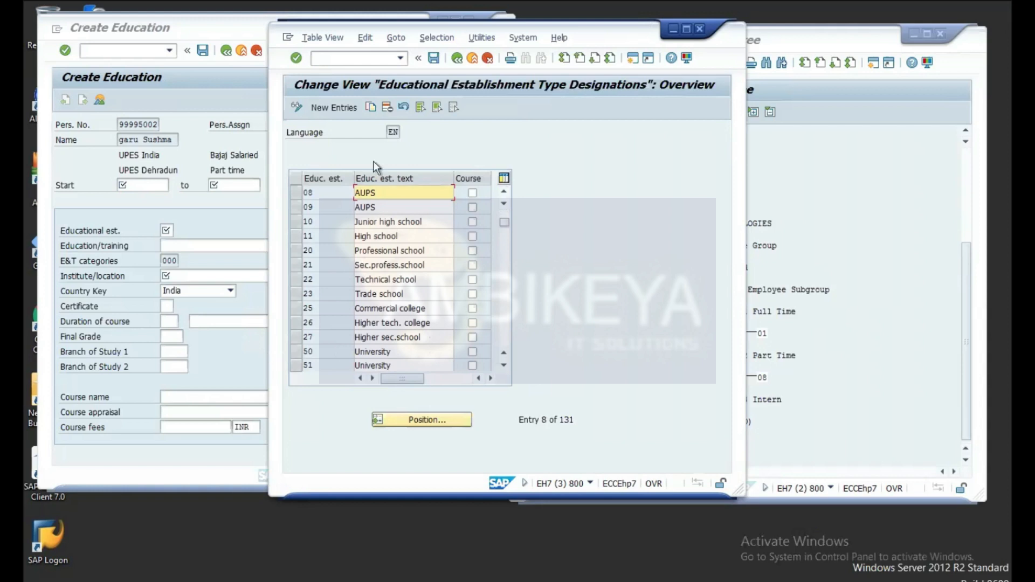
Step: Add a new establishment type entry 28 with the description 'Professional test'
left_click(335, 106)
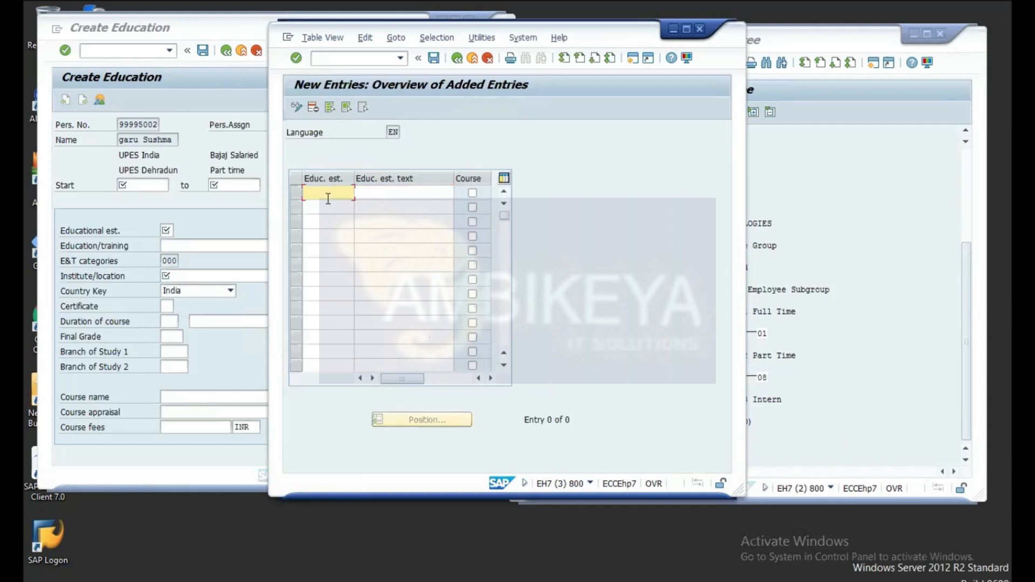
type("28")
left_click(372, 193)
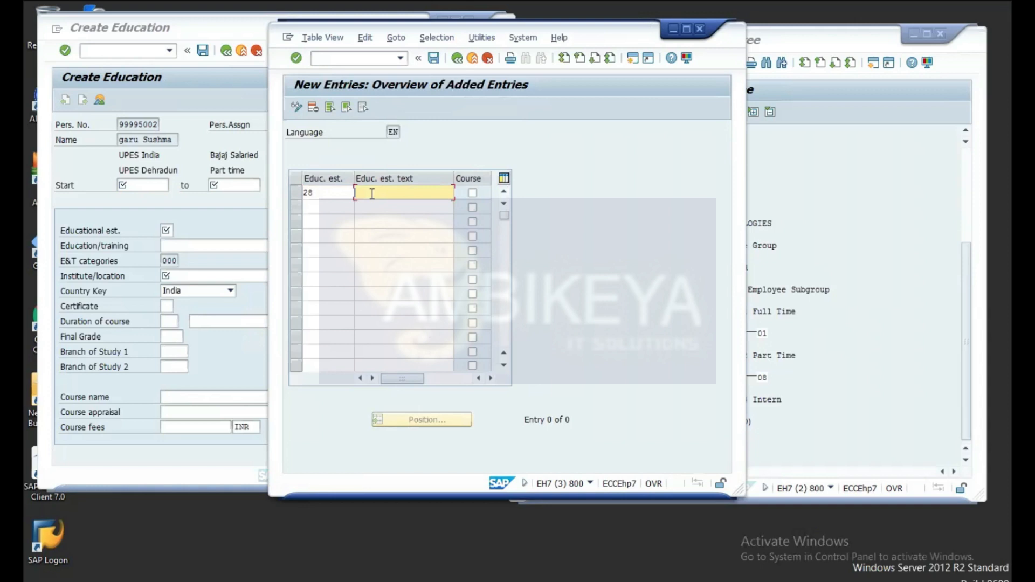
type("Professional test")
key("Return")
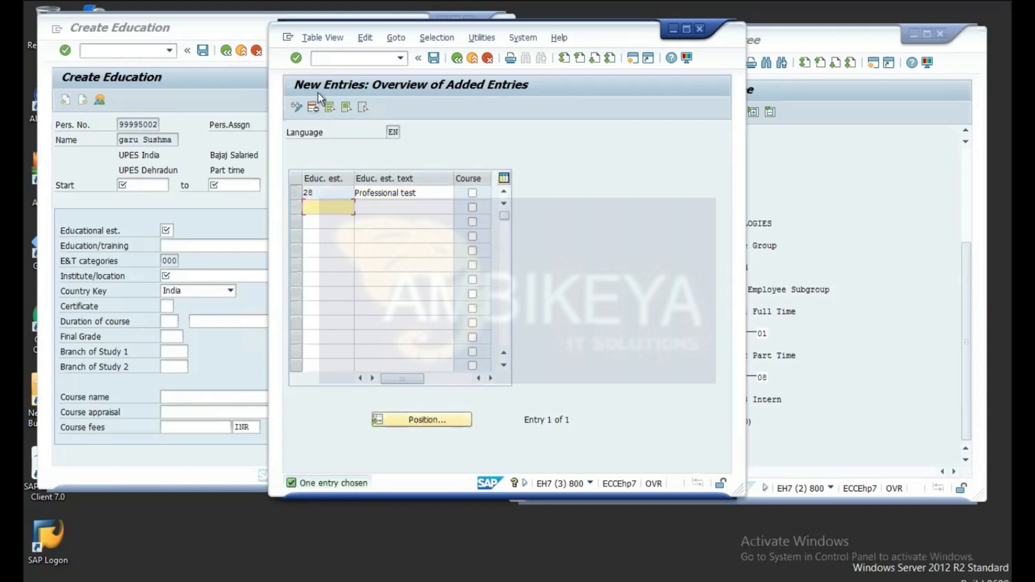
Step: Save the new type to a customizing request and return to the IMG activity tree
left_click(434, 59)
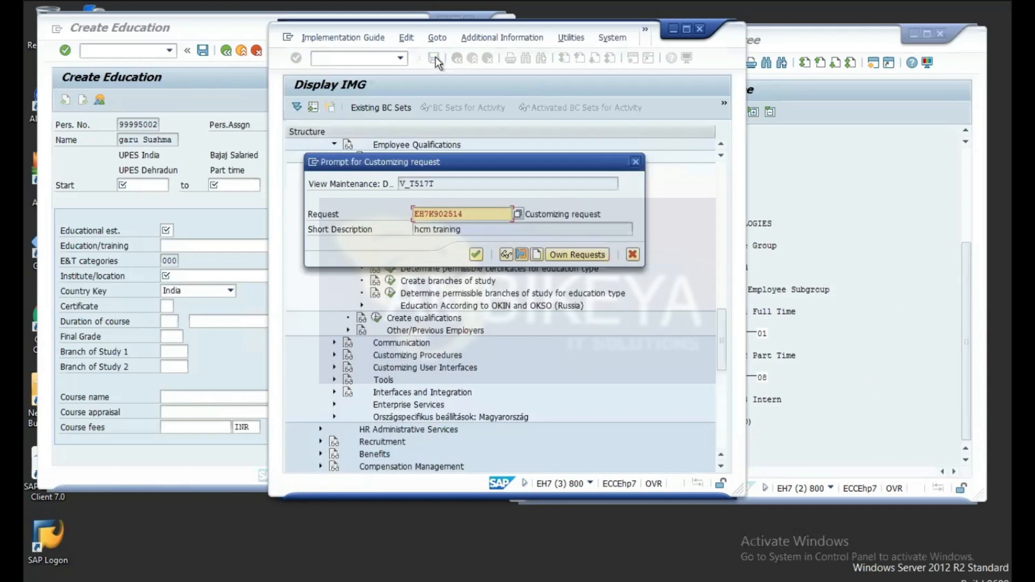
left_click(475, 255)
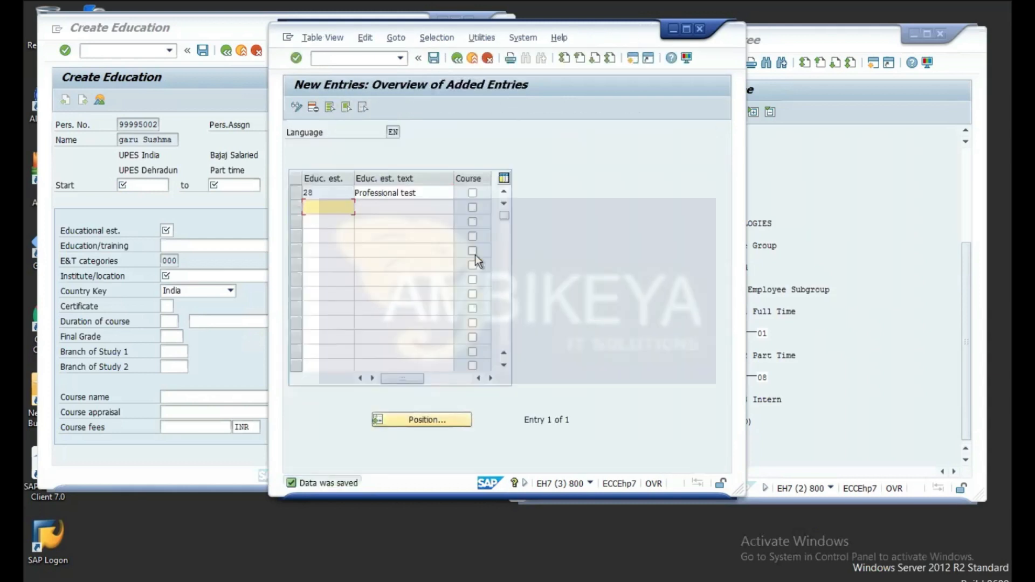
left_click(458, 59)
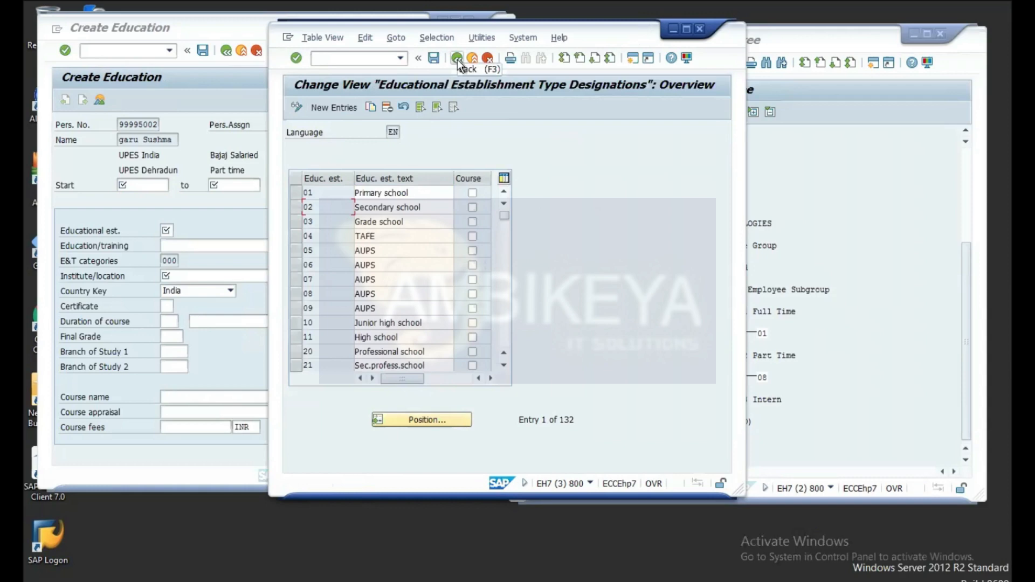
left_click(458, 59)
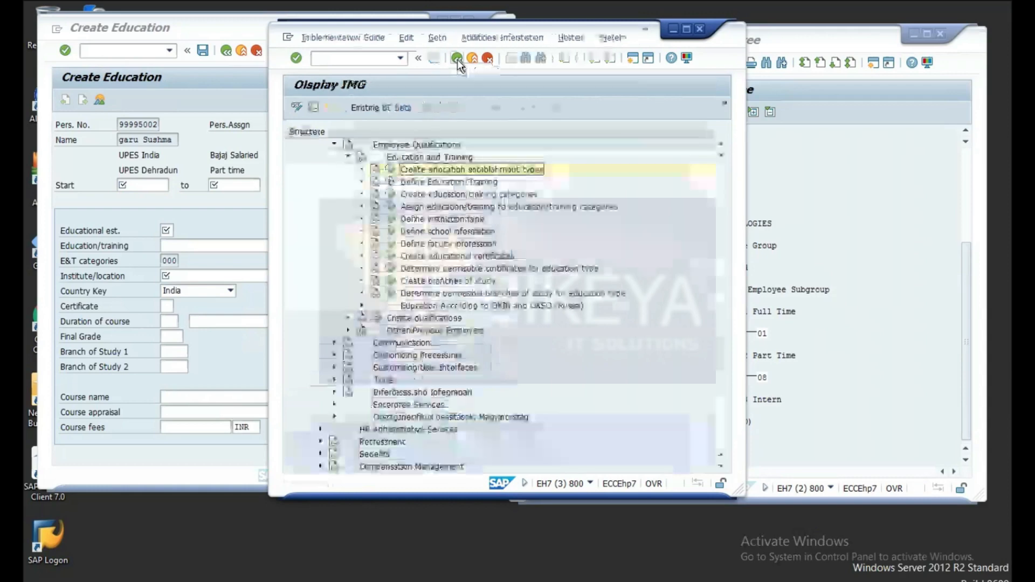
Step: In Define Education/Training, copy the Auto mechanic entry as a template for a new entry
left_click(391, 183)
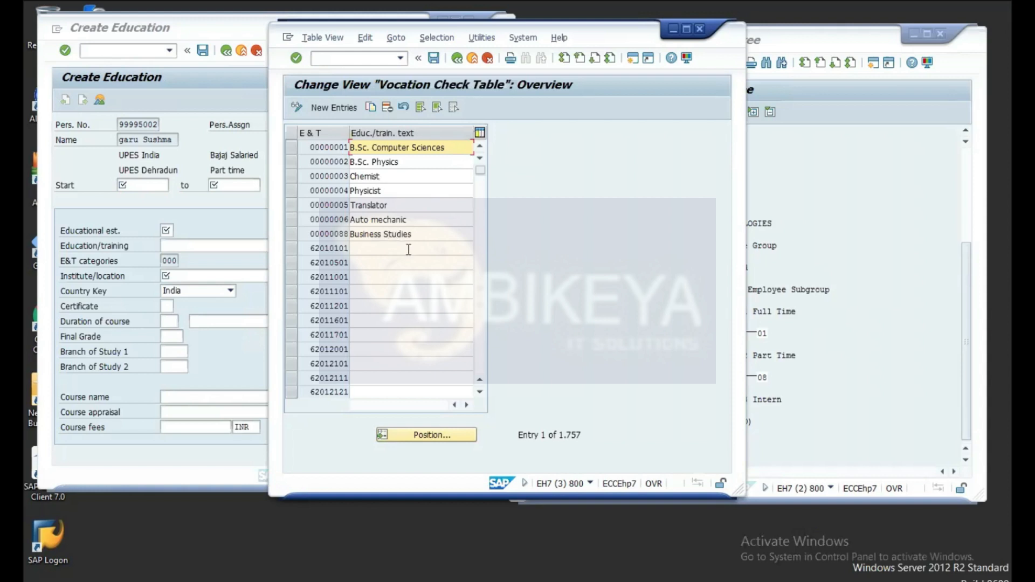
left_click(329, 218)
left_click(288, 219)
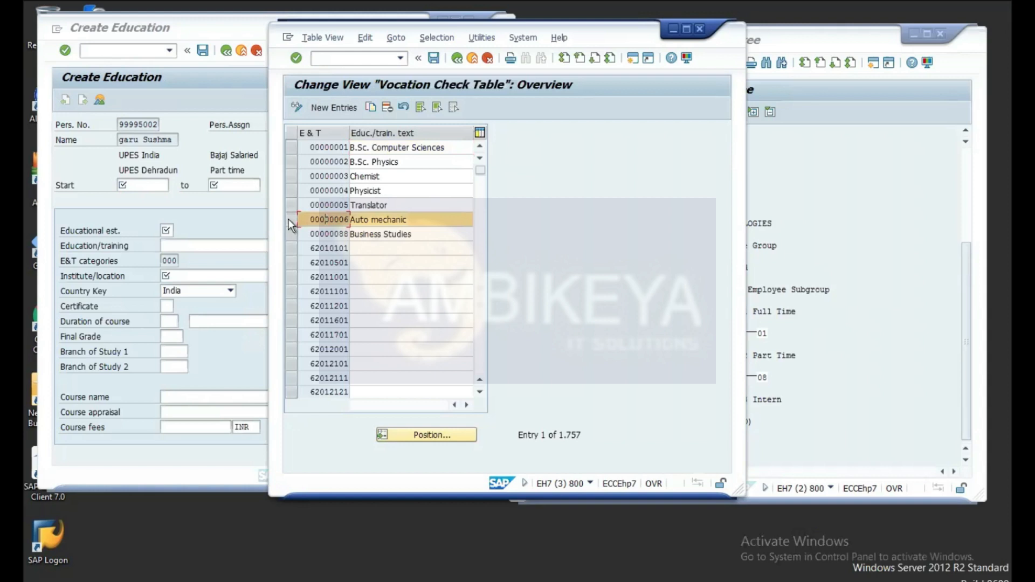
left_click(371, 106)
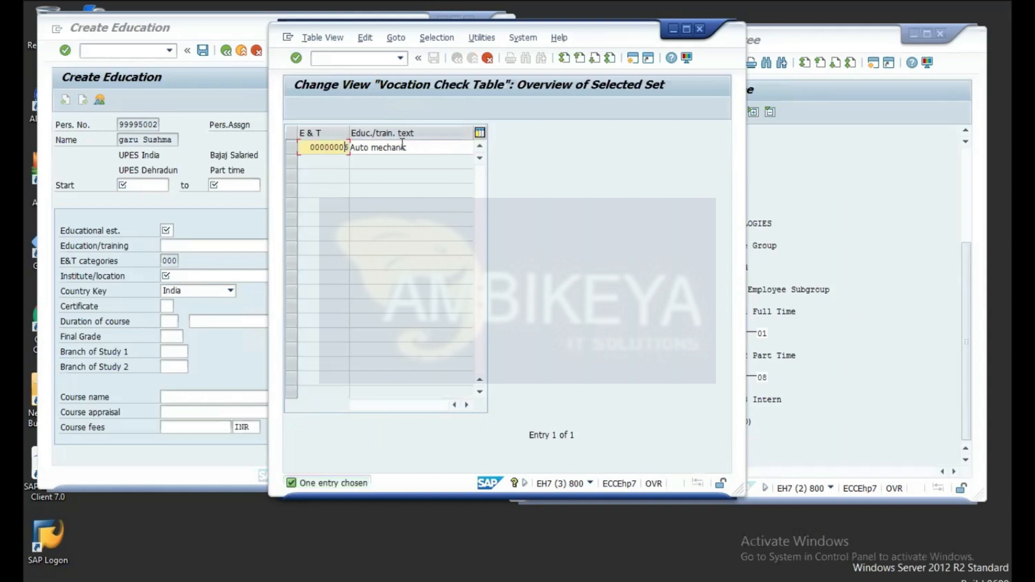
key("Delete")
Step: Rename the copied entry to 'Psycology', save it to a customizing request, and return to the IMG
left_click(417, 152)
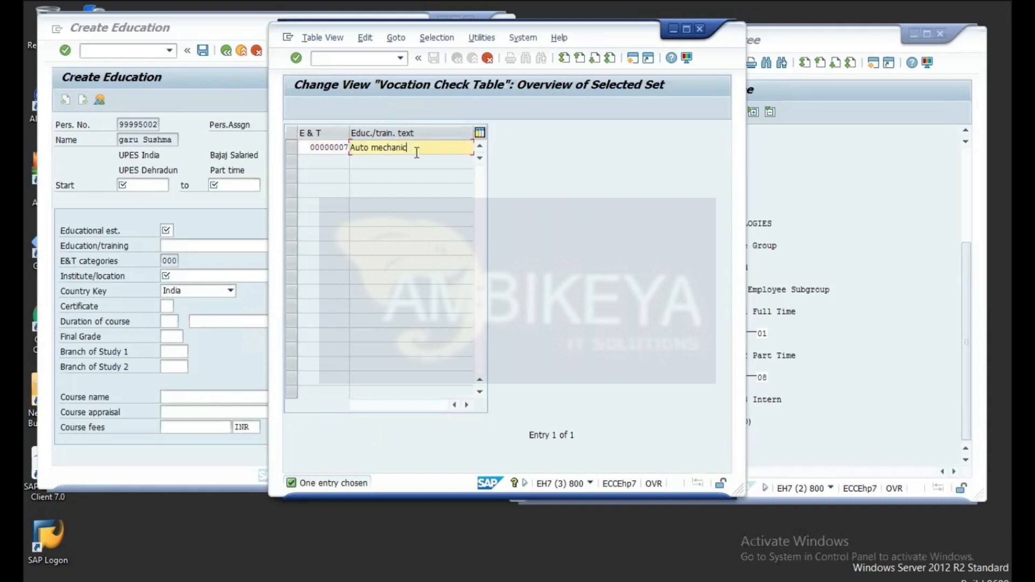
key("BackSpace")
key("BackSpace")
key("BackSpace")
key("BackSpace")
key("BackSpace")
key("BackSpace")
key("BackSpace")
key("BackSpace")
key("BackSpace")
key("BackSpace")
key("BackSpace")
key("BackSpace")
key("BackSpace")
type("Psycology")
left_click(296, 59)
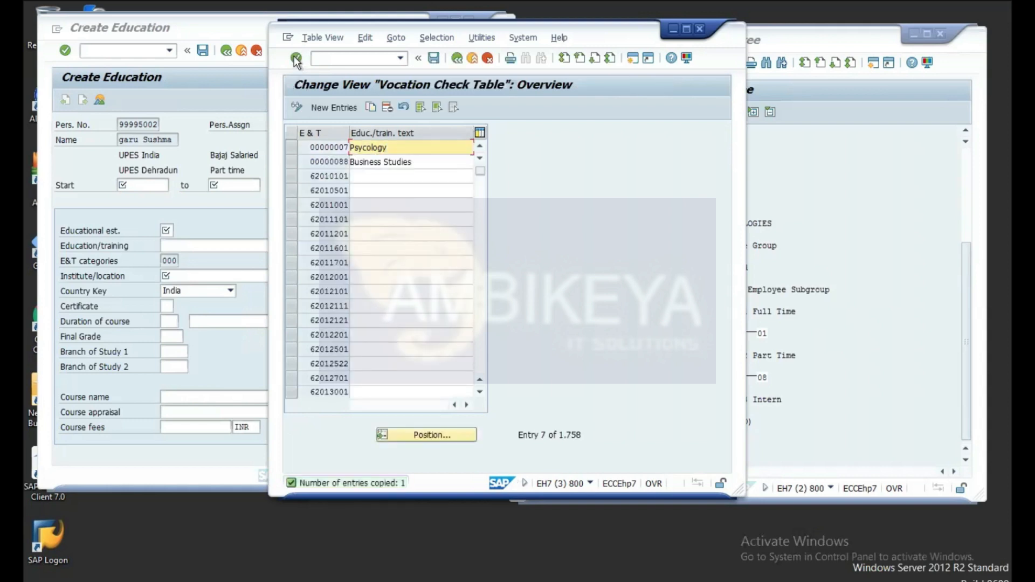
left_click(434, 56)
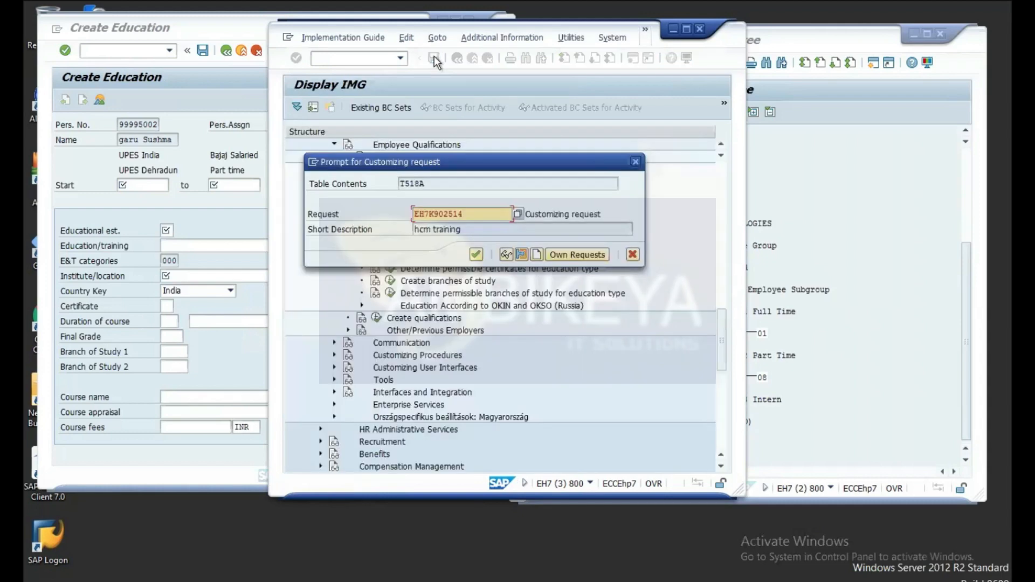
left_click(475, 254)
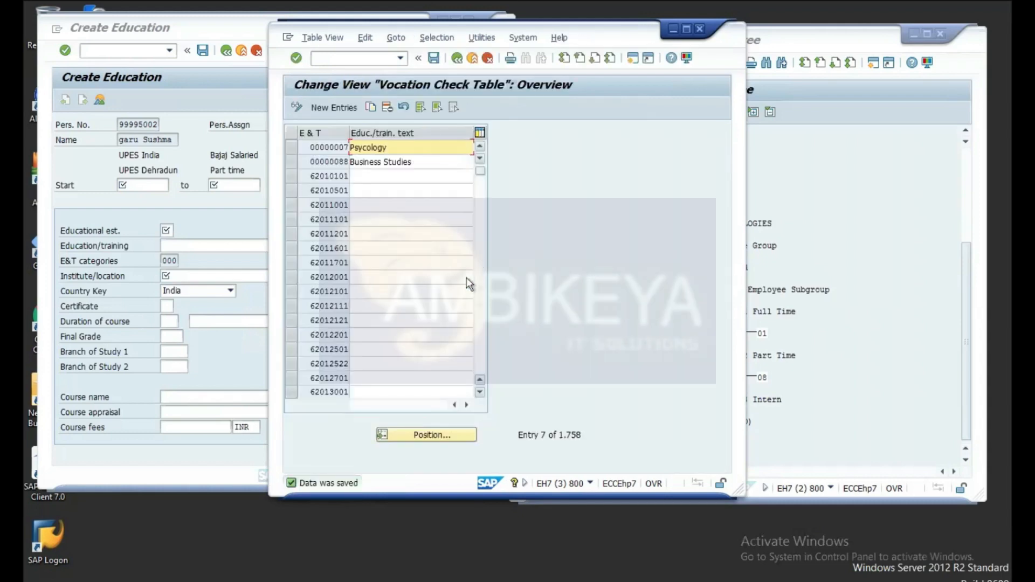
left_click(456, 55)
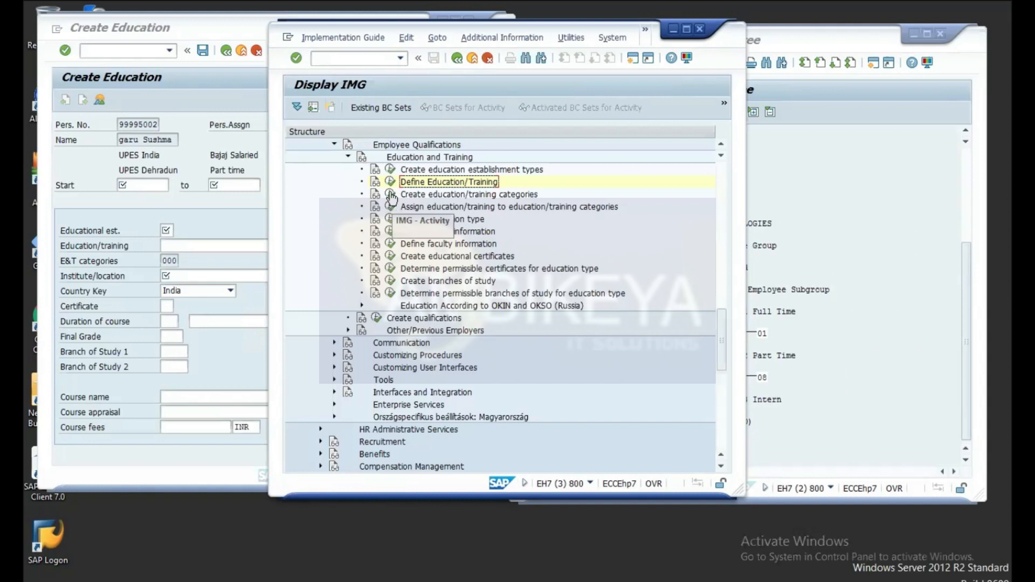
Step: In the education/training categories table, add category 004 'Business Admin Test'
left_click(391, 195)
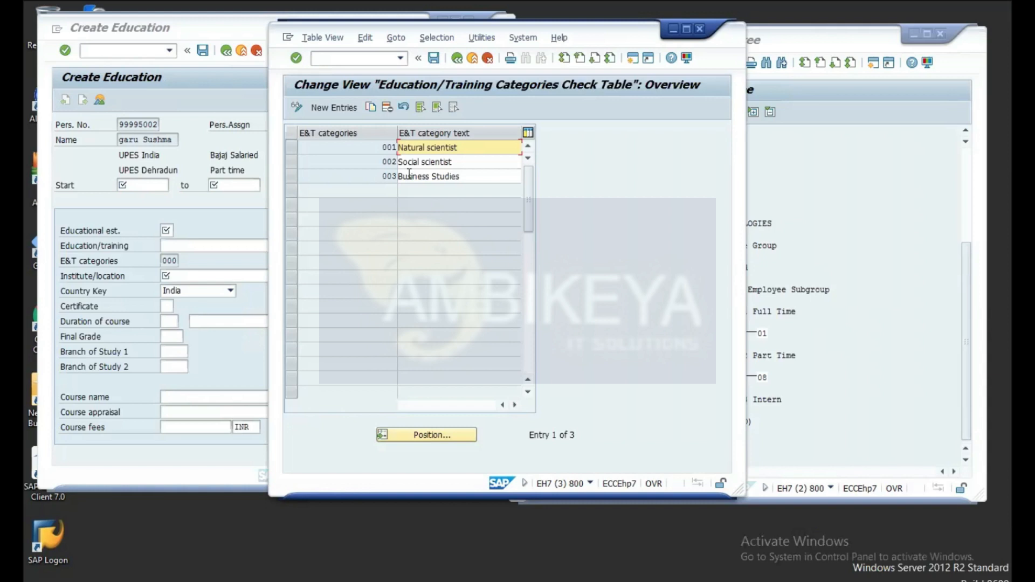
left_click(346, 109)
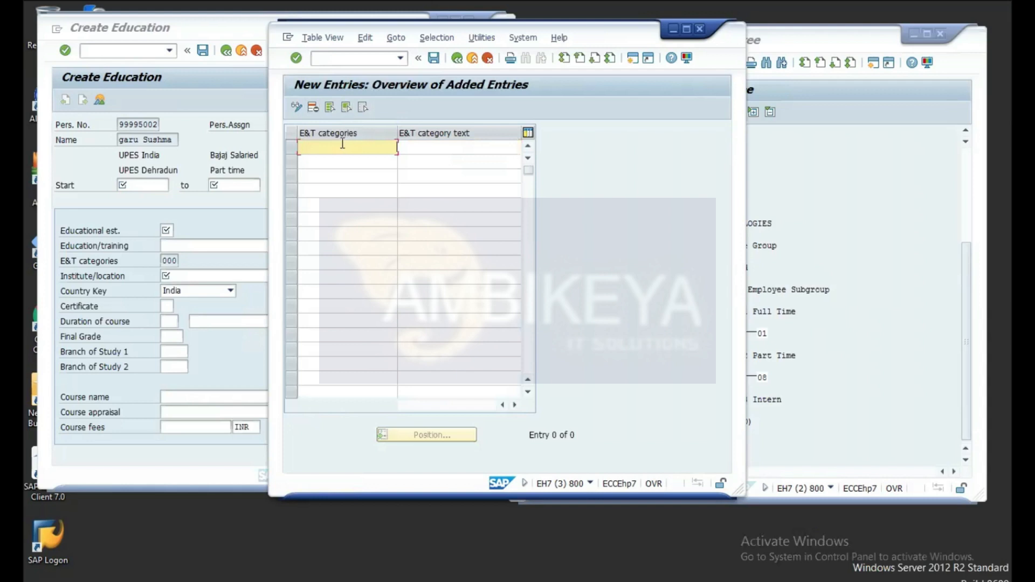
type("004")
left_click(428, 147)
type("Bu")
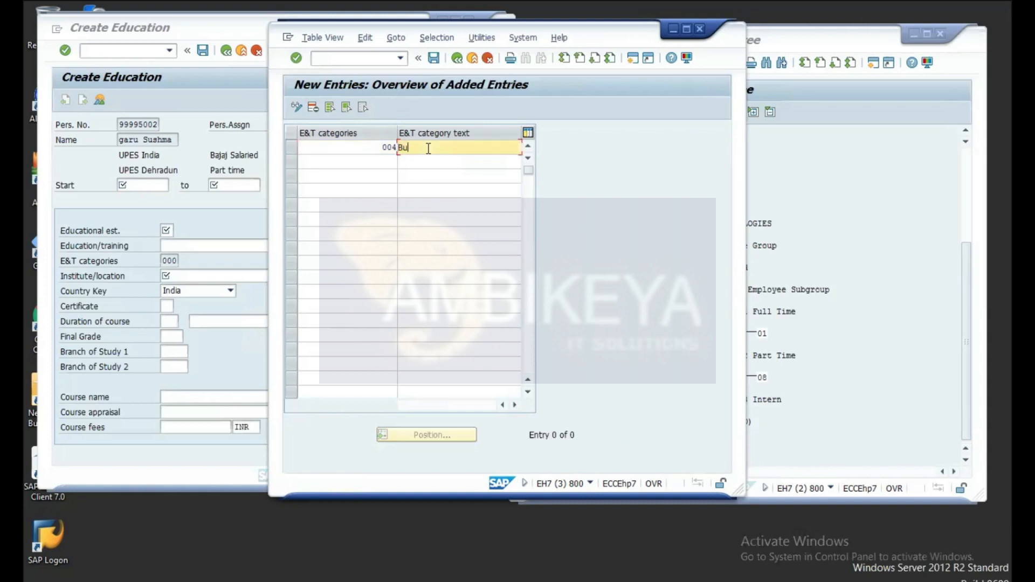
type("siness Admin Test")
Step: Save category 004 to a customizing request and return to the IMG structure tree
left_click(434, 58)
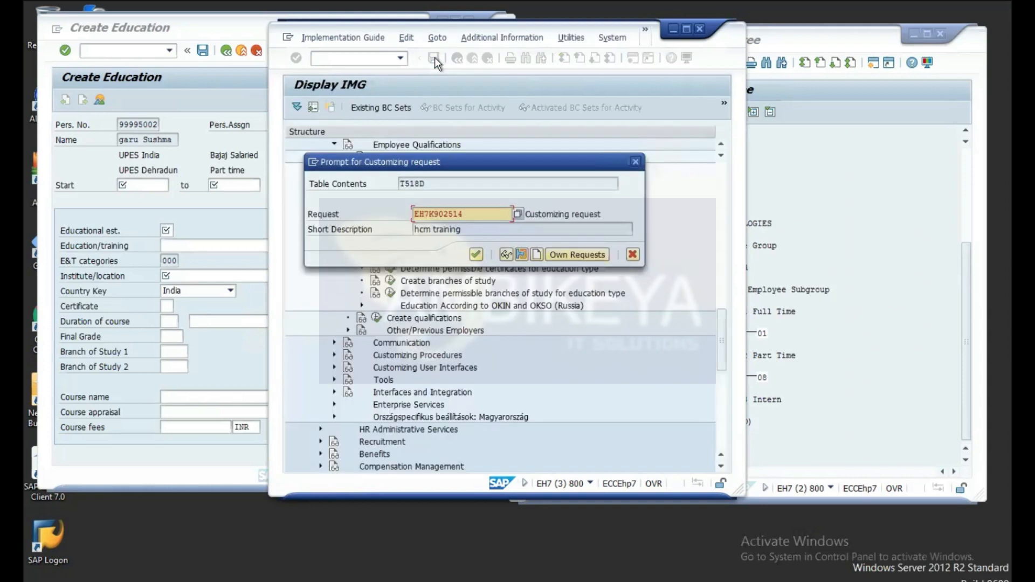
left_click(476, 255)
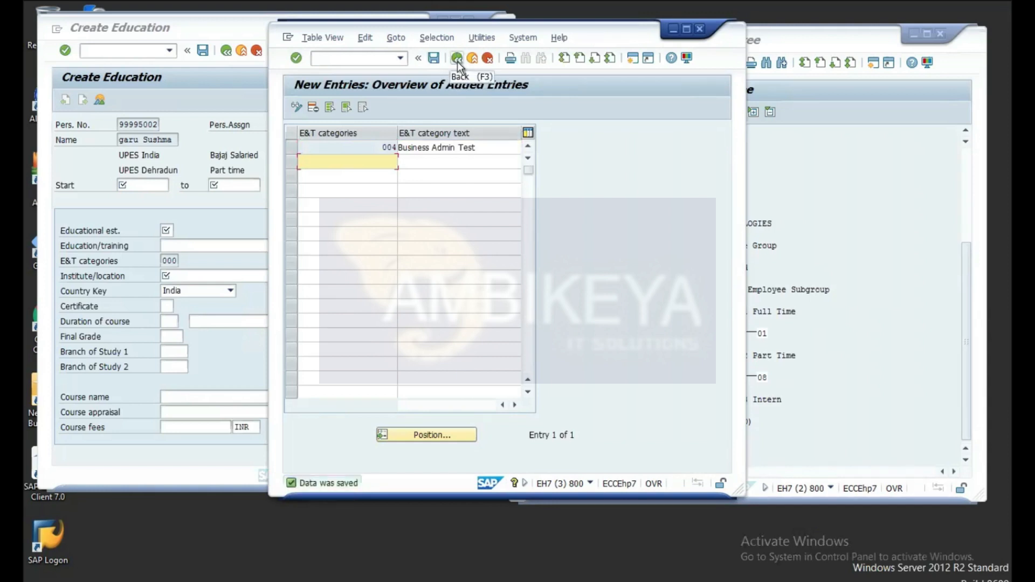
left_click(296, 58)
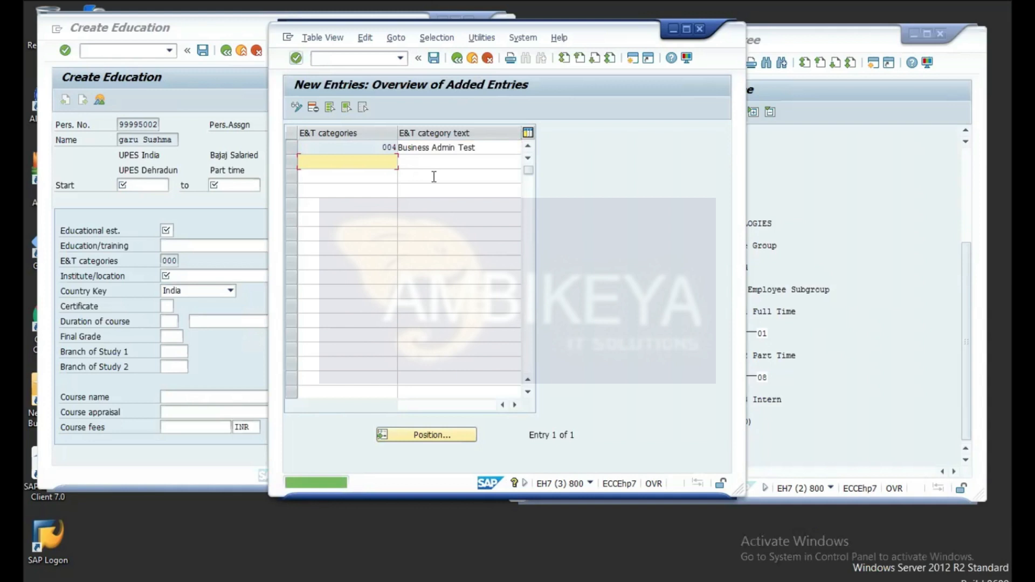
left_click(457, 57)
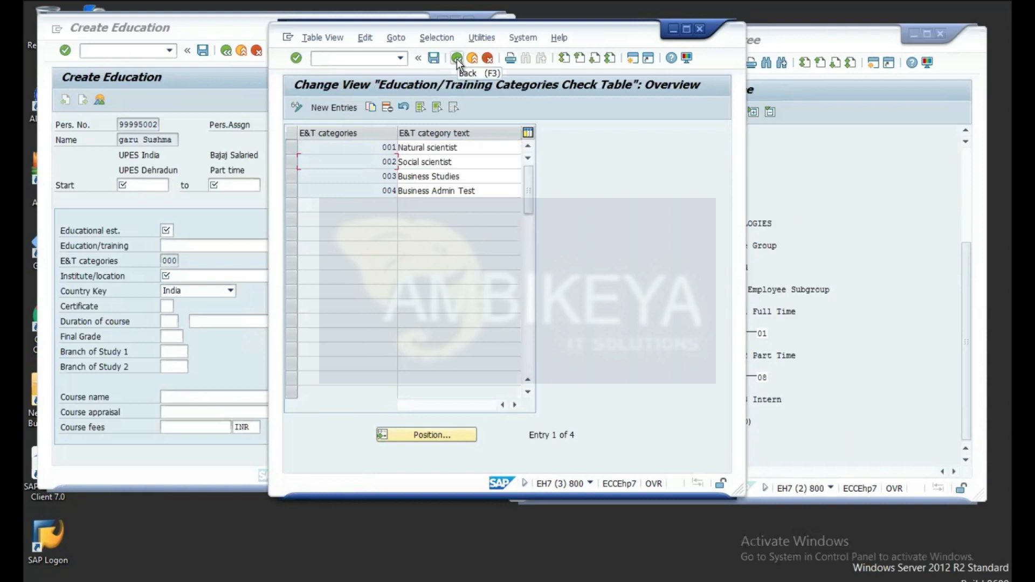
left_click(457, 58)
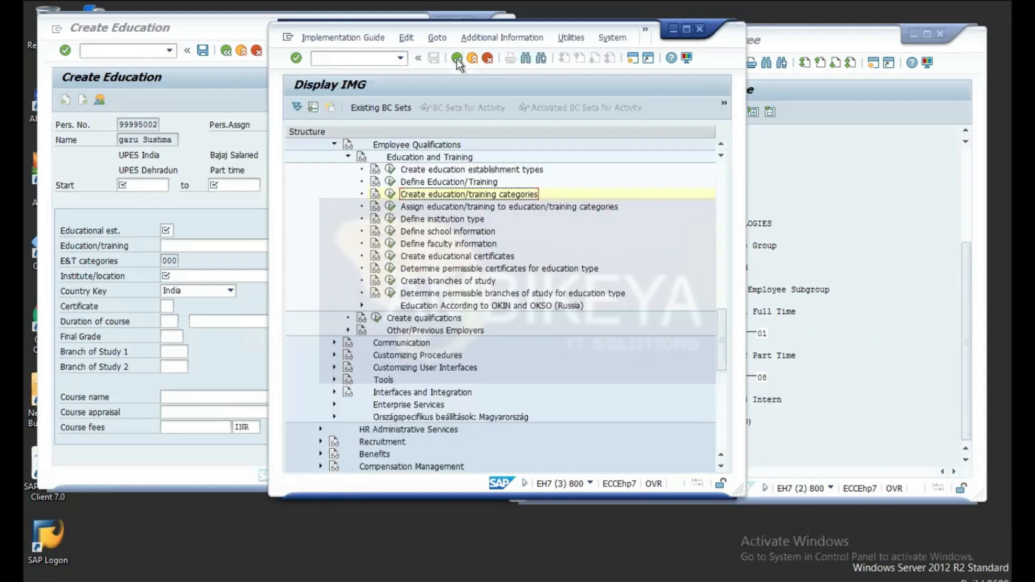
Step: Open the education/training category assignments and copy the B.Sc. Computer Sciences row, changing its E&T number's last digit to 2
left_click(391, 208)
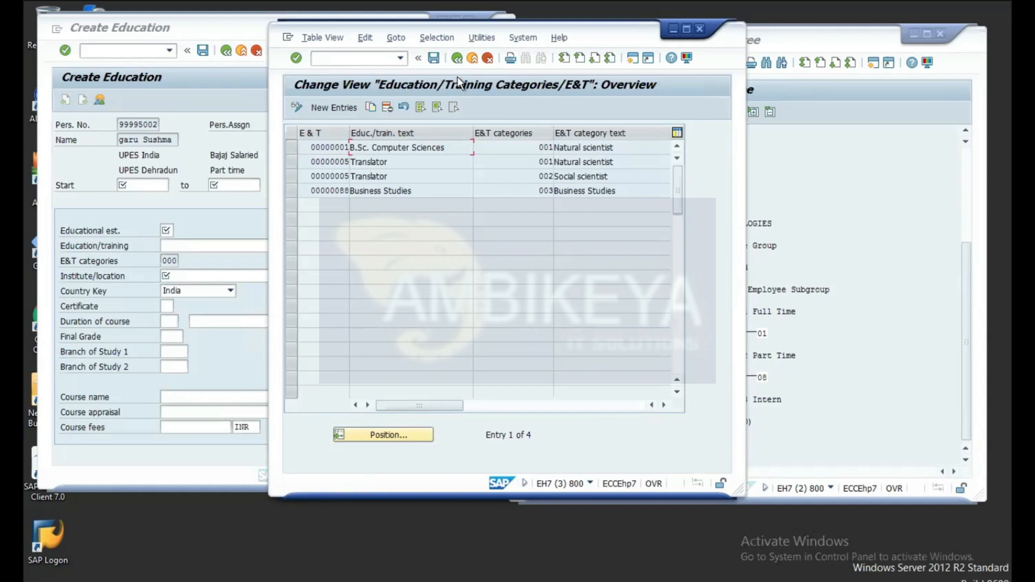
left_click(291, 148)
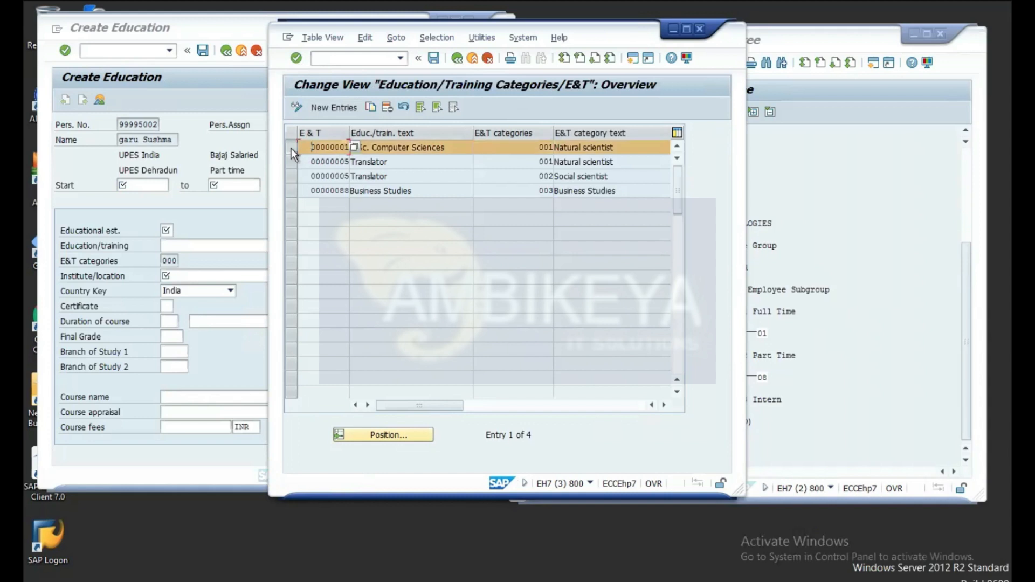
left_click(371, 107)
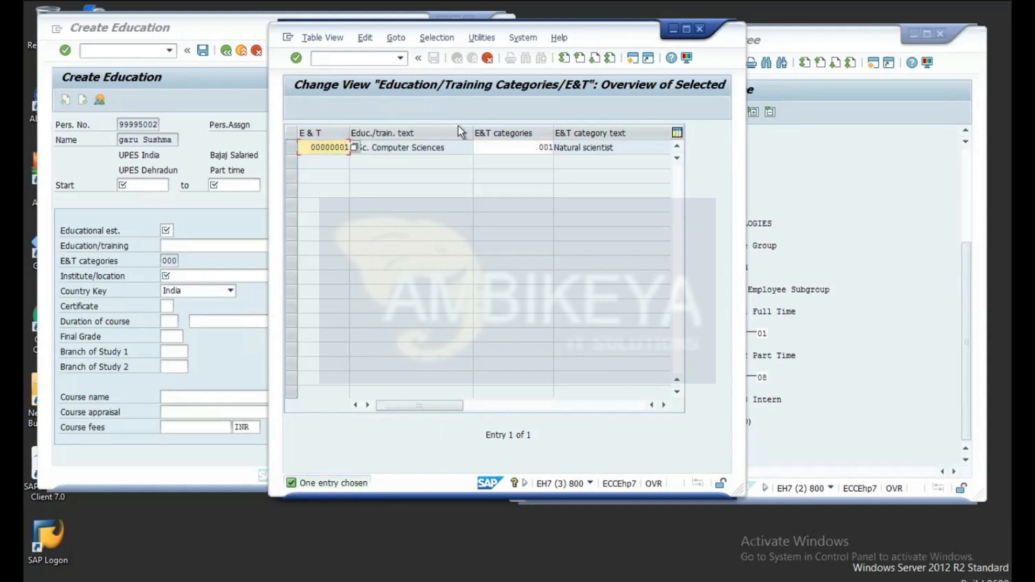
key("BackSpace")
type("2")
Step: Mark the Computer Sciences part of the copied description, then discard the copy without saving
left_click(457, 150)
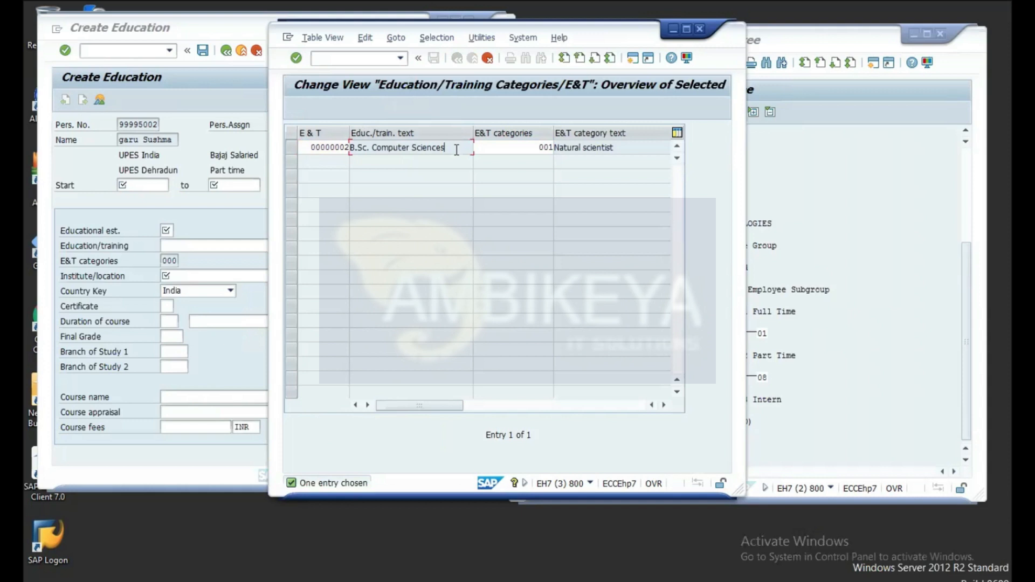
left_click_drag(442, 148, 372, 148)
left_click(461, 150)
left_click(489, 57)
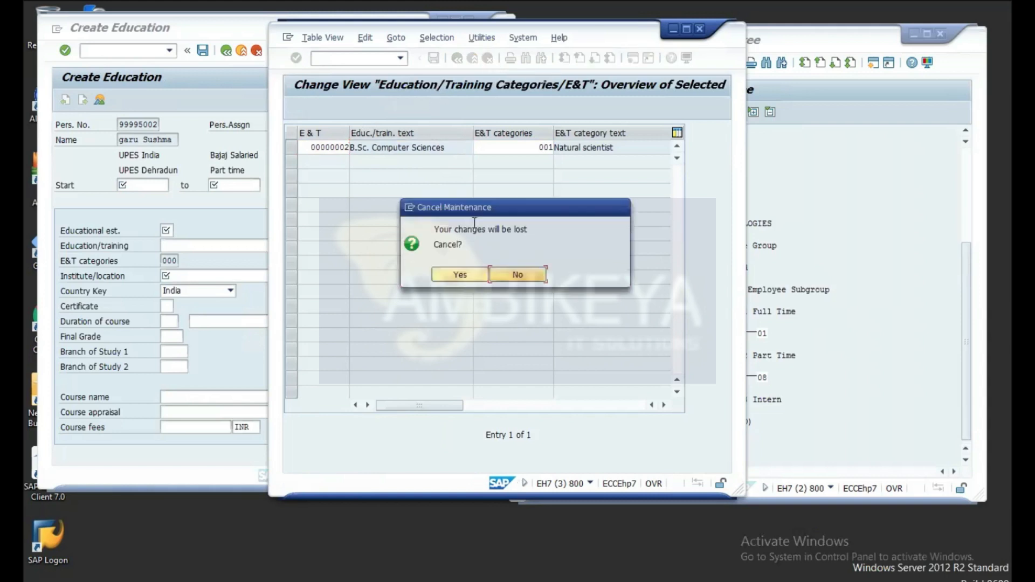
left_click(464, 274)
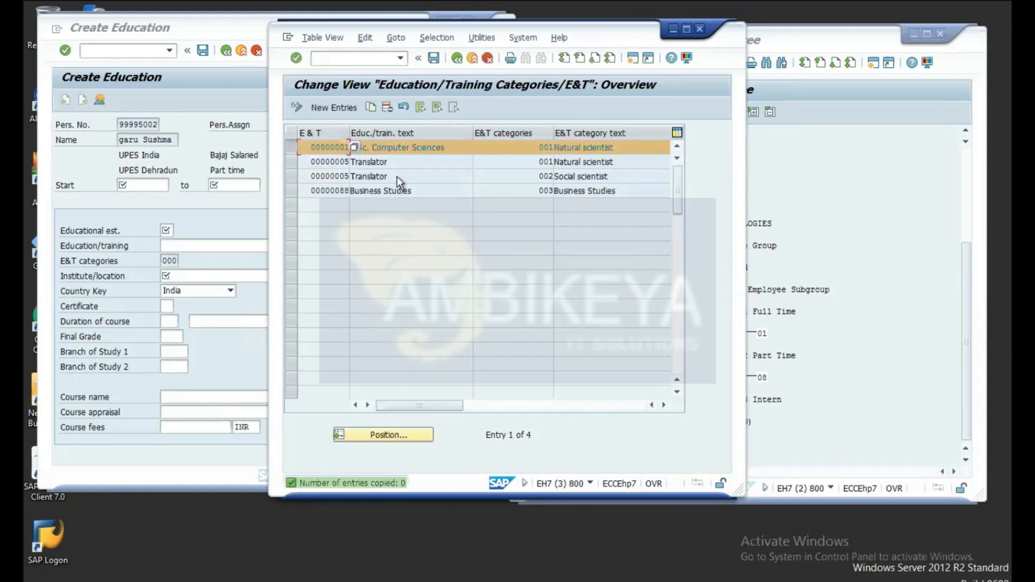
Step: Add a new assignment row for E&T 00000002, B.Sc. Physics
left_click(342, 109)
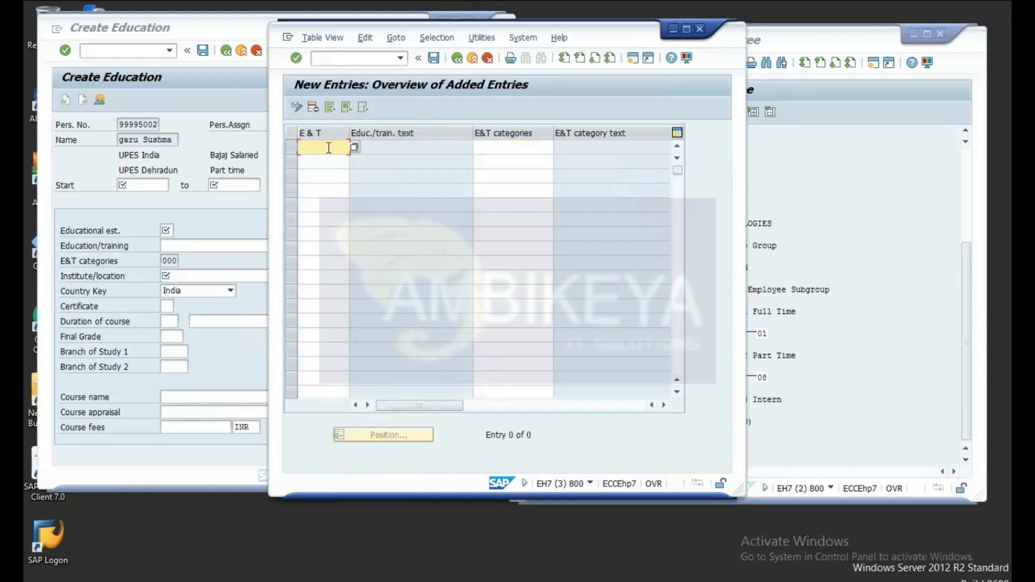
type("0000002")
left_click(377, 147)
left_click(338, 162)
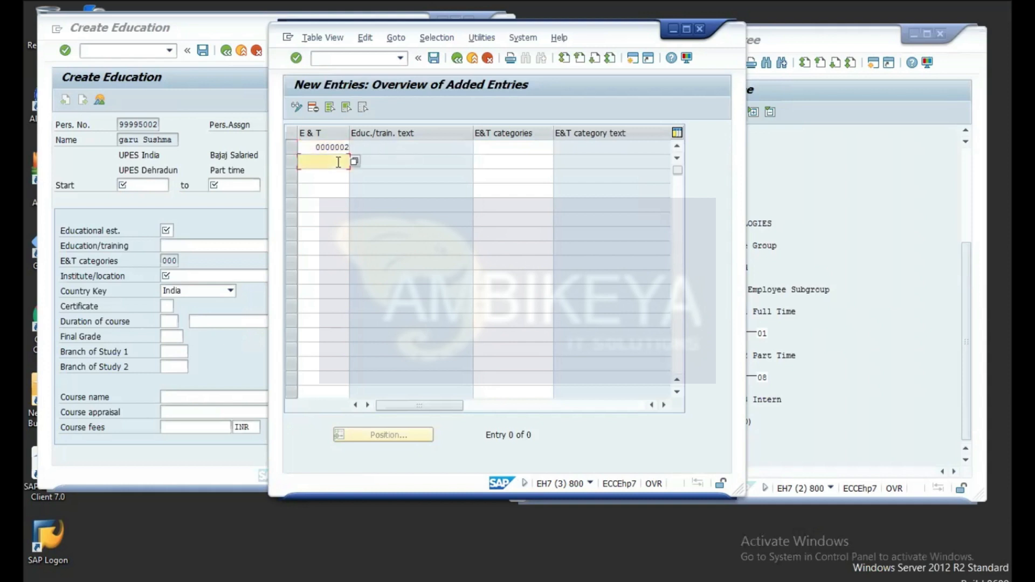
left_click(372, 147)
Step: Leave the assignment table, dismissing the customizing request prompt and exiting without saving
left_click(457, 58)
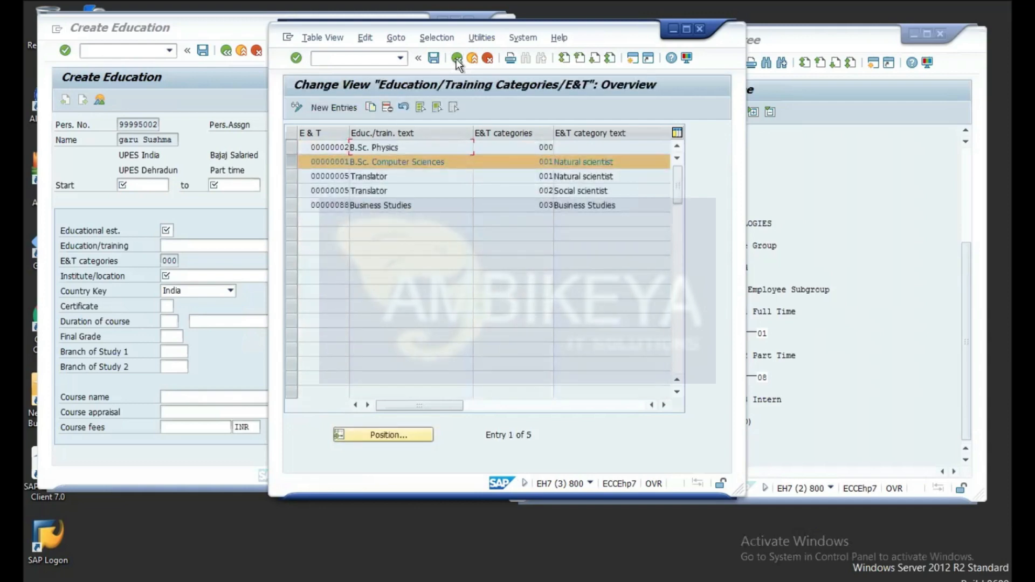
left_click(457, 58)
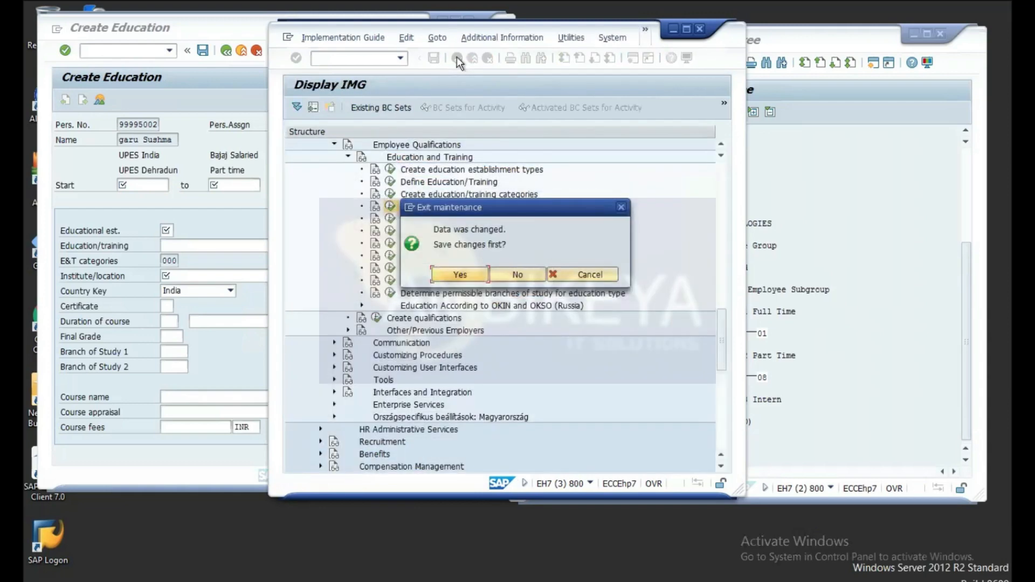
left_click(477, 276)
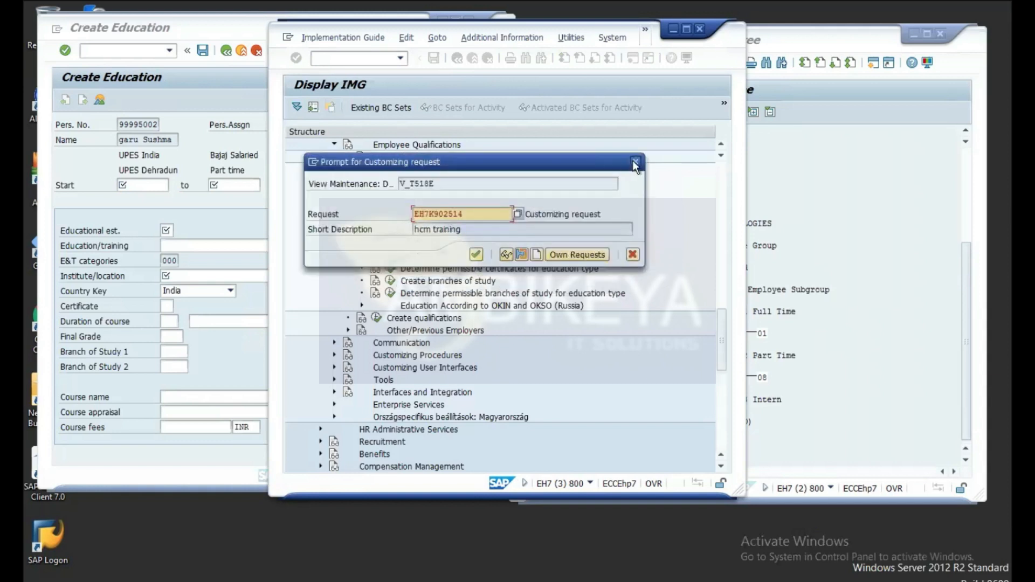
left_click(635, 162)
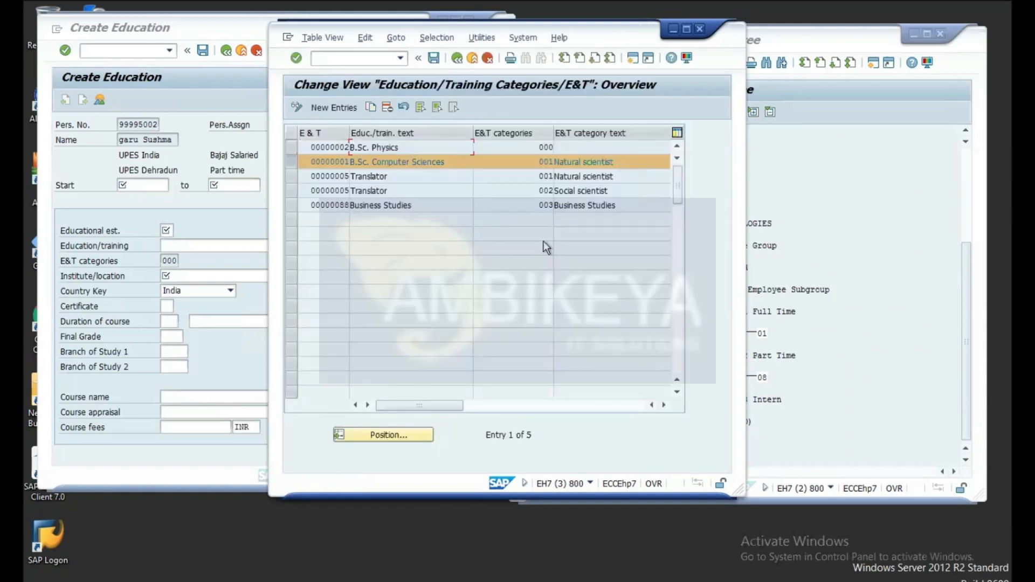
left_click(489, 60)
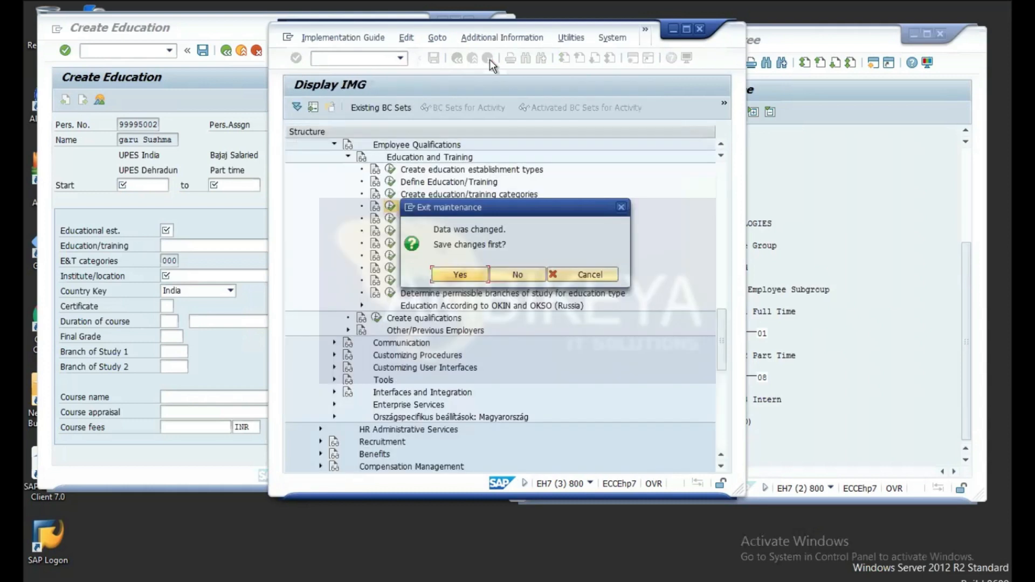
Step: Discard unsaved changes, reopen the assignments table, and add a row with E&T 00000007 Psycology from the value list
left_click(517, 273)
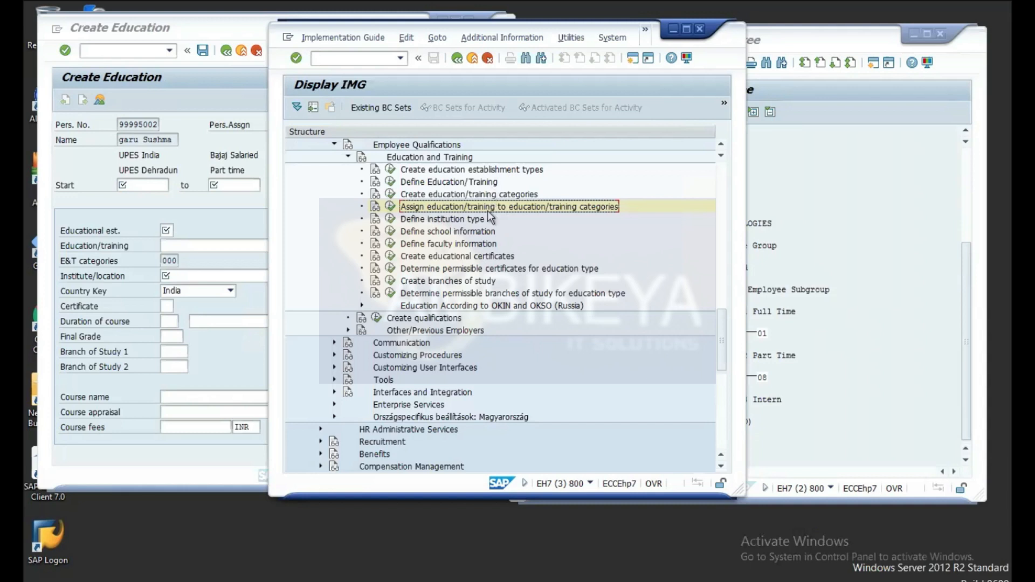
left_click(390, 209)
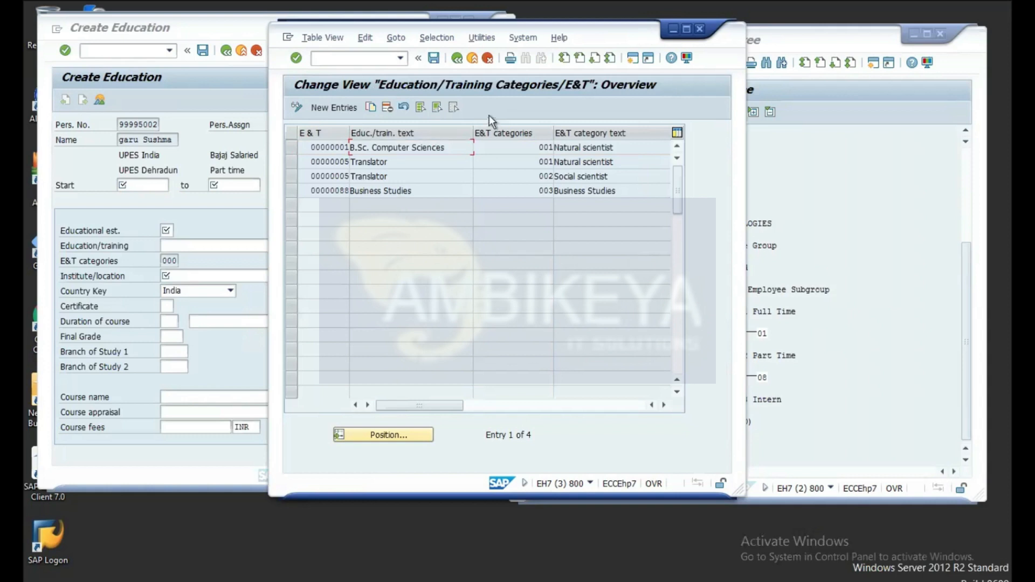
left_click(335, 108)
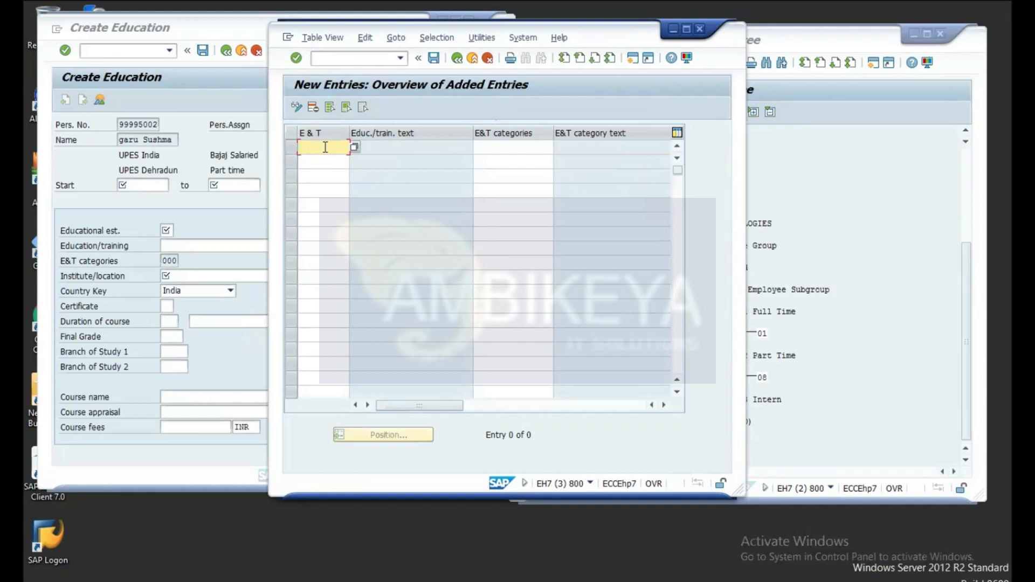
left_click(354, 149)
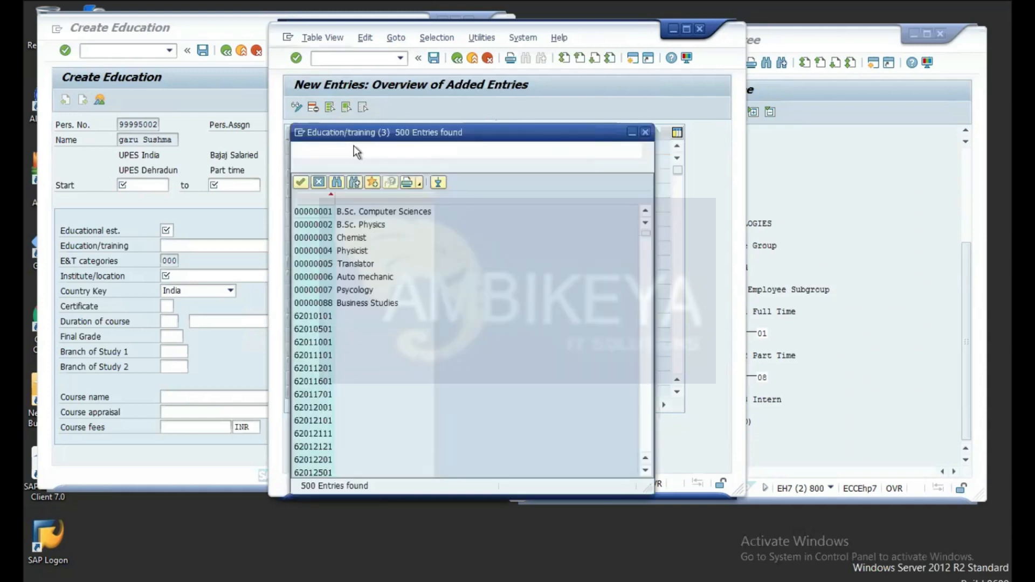
left_click(320, 292)
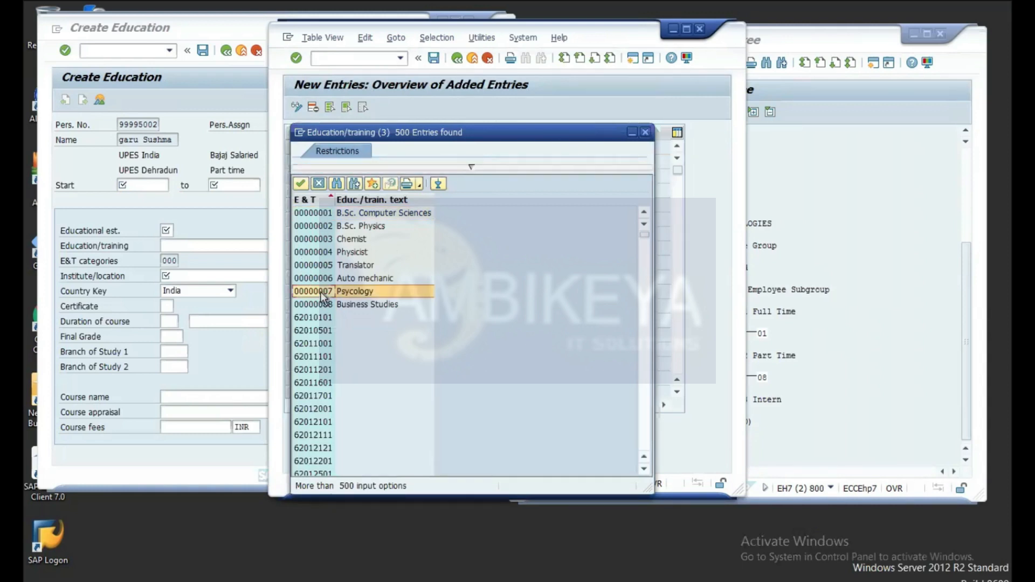
left_click(302, 185)
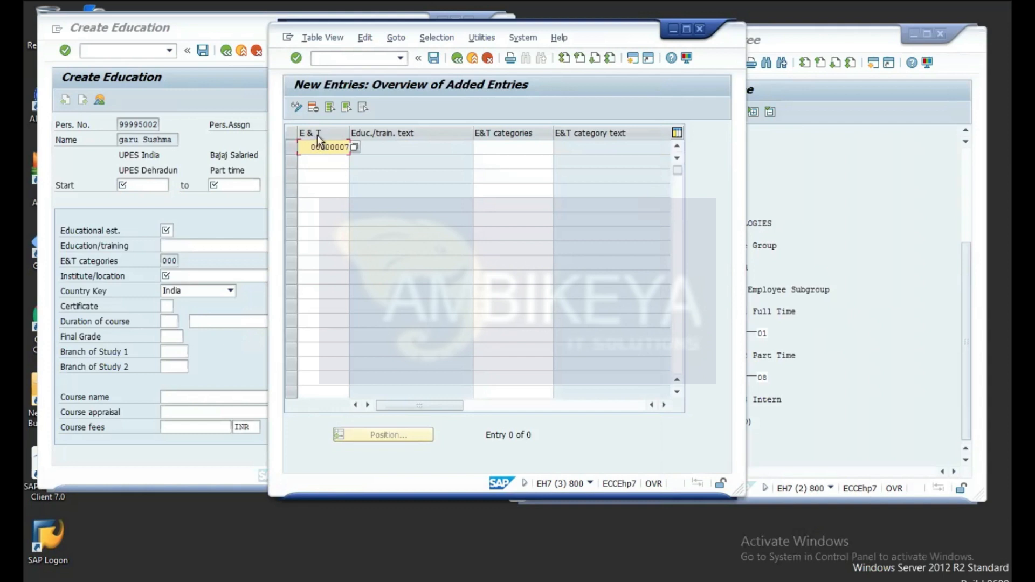
Step: Set the Psycology row's category to 004 Business Admin Test and save it to a customizing request
left_click(524, 146)
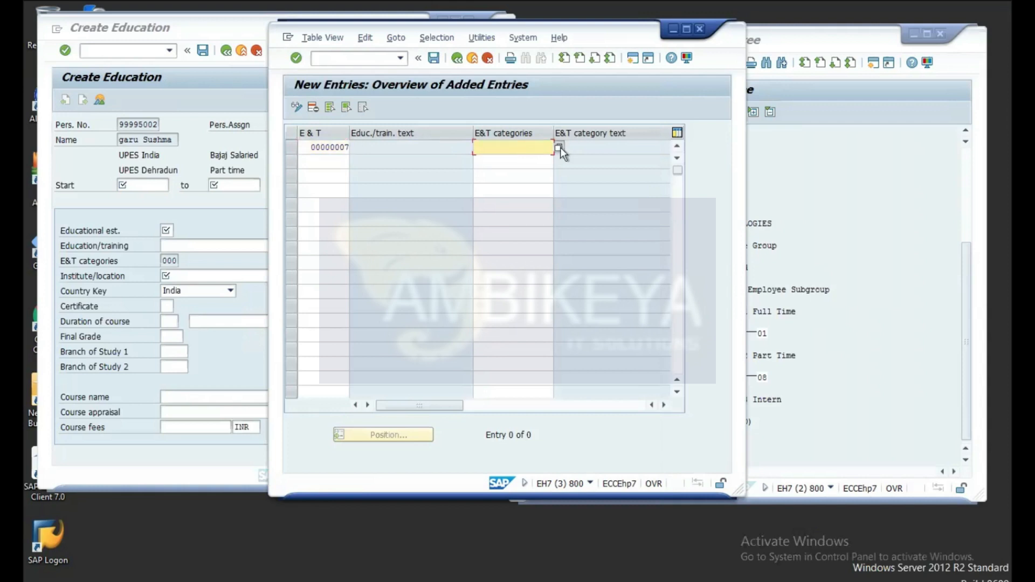
left_click(560, 147)
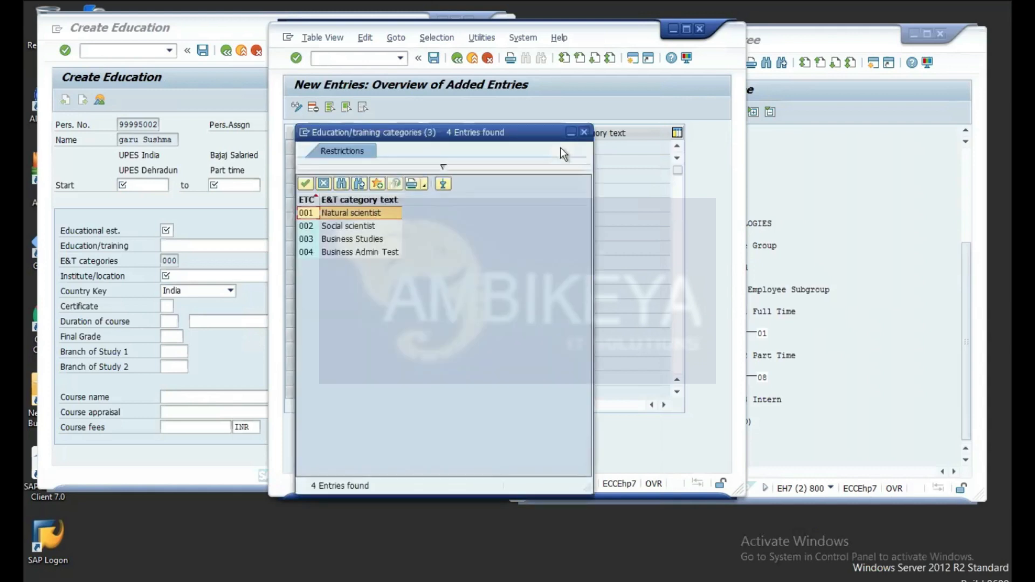
left_click(381, 253)
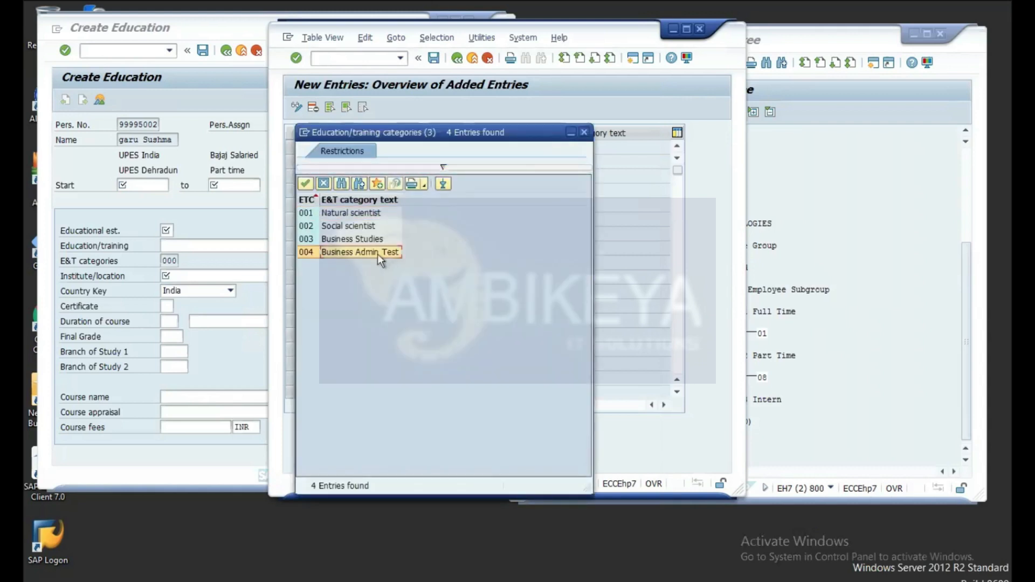
left_click(306, 184)
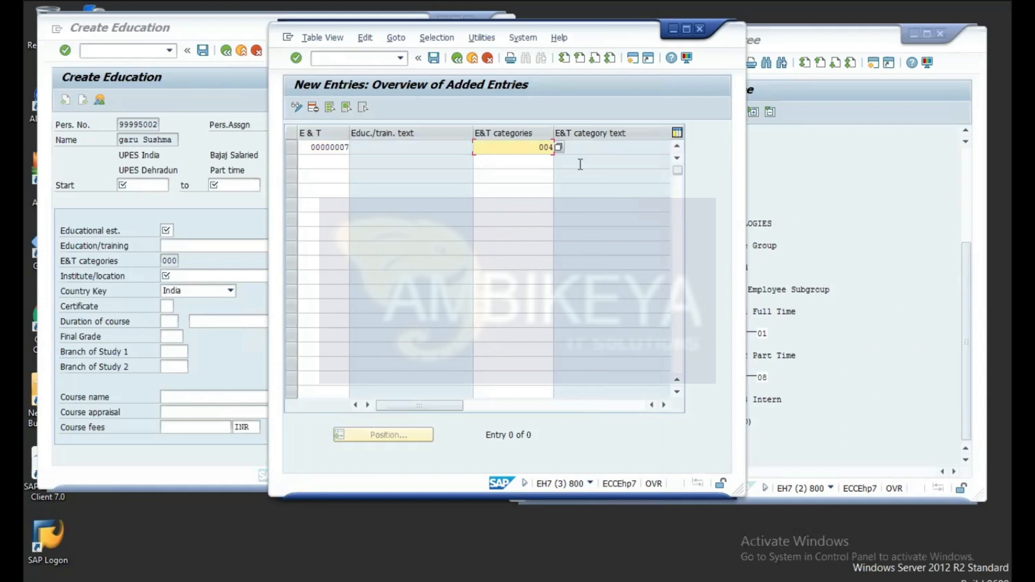
key("Return")
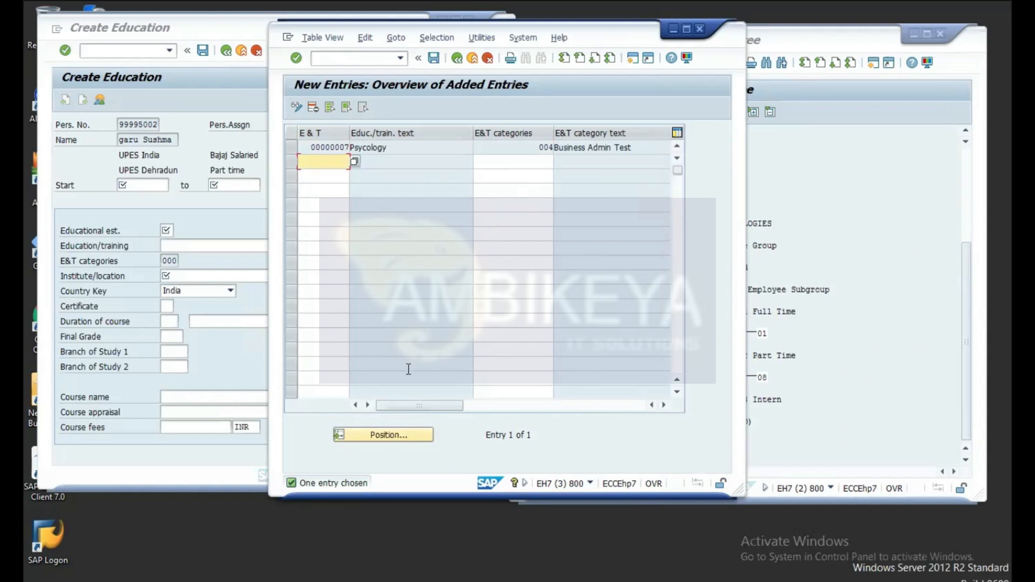
left_click(435, 58)
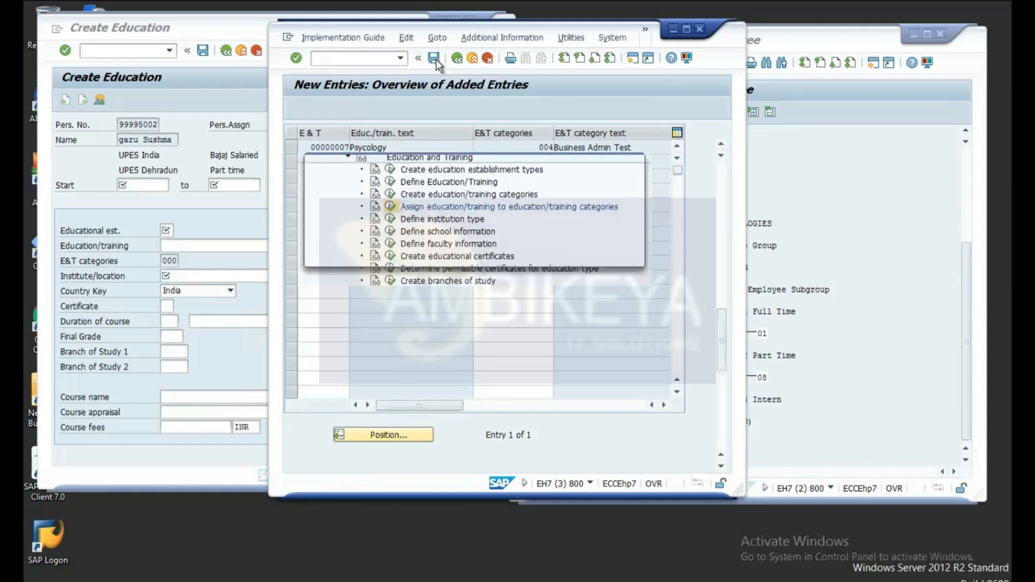
left_click(475, 254)
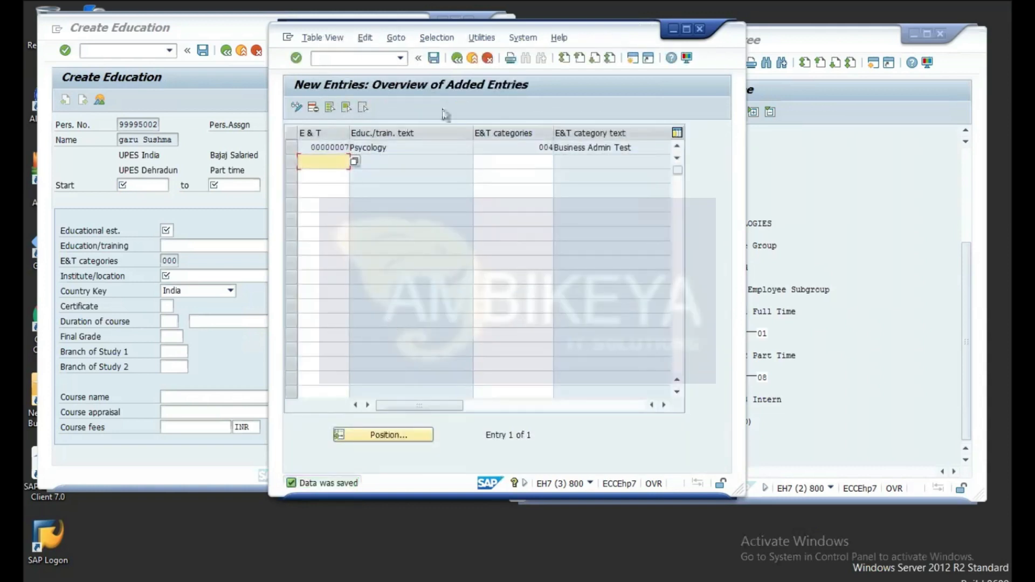
left_click(458, 60)
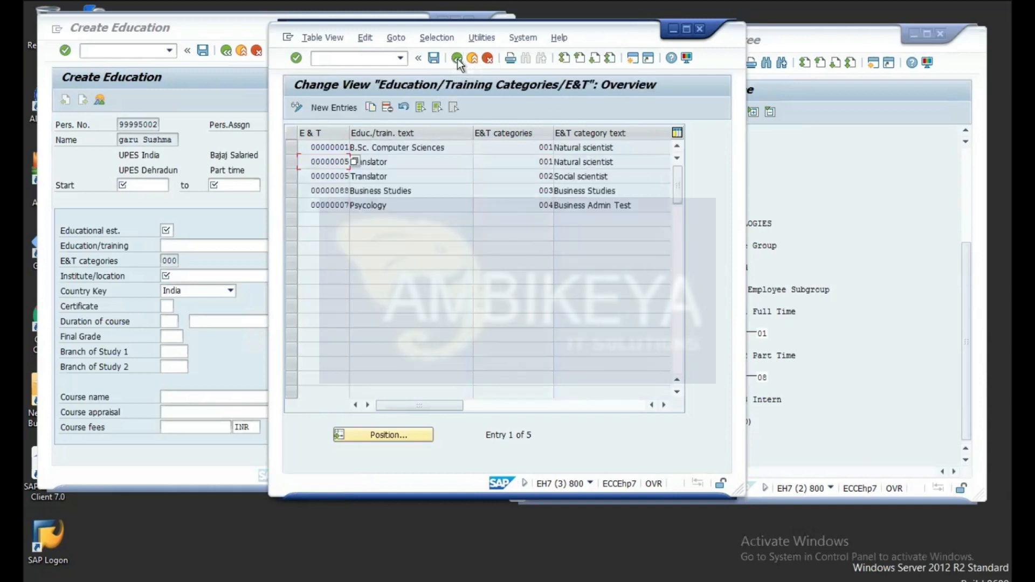
Step: Back in the IMG, add institution type 4 with the description 'home school'
left_click(490, 57)
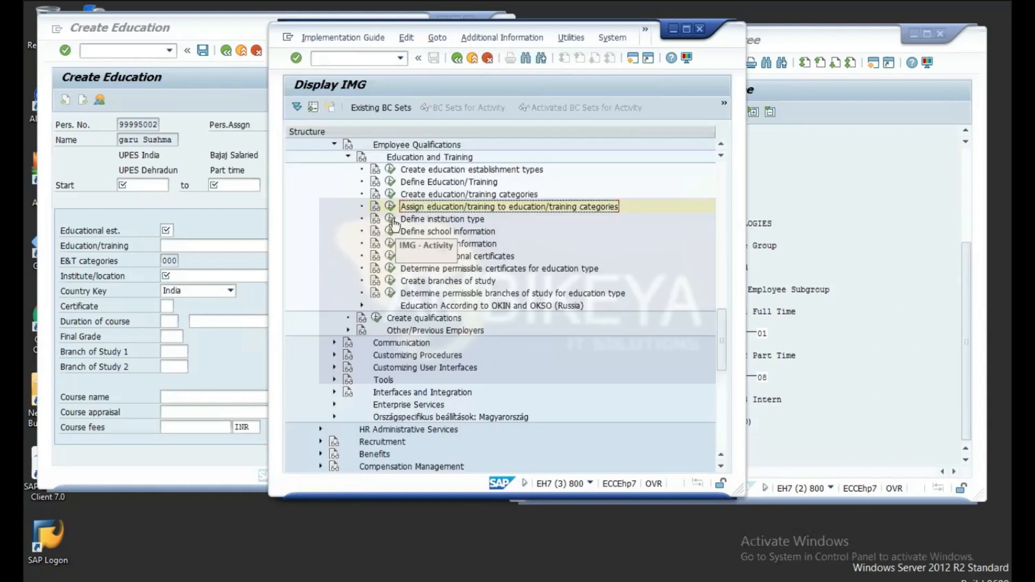
left_click(391, 219)
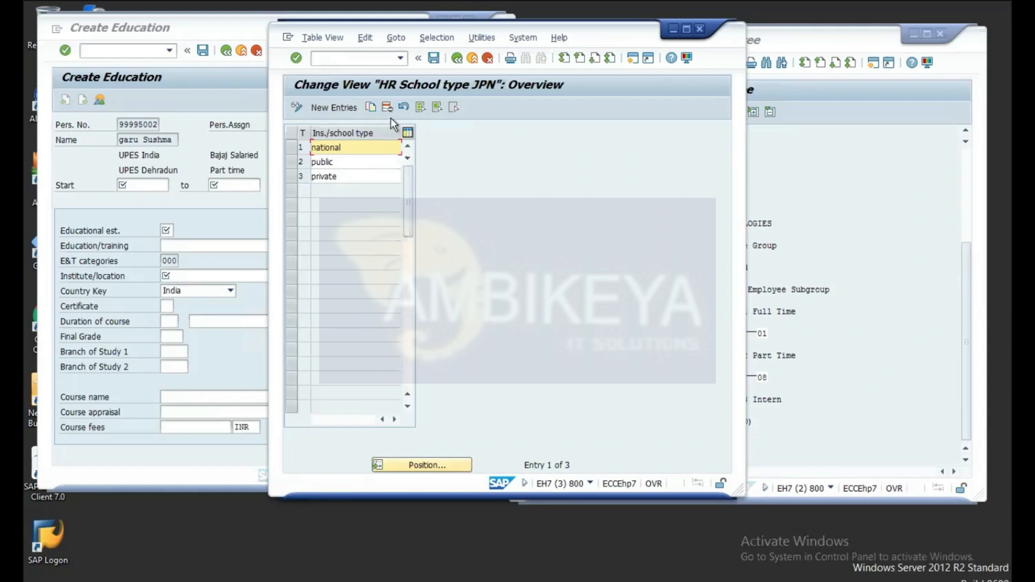
left_click(335, 109)
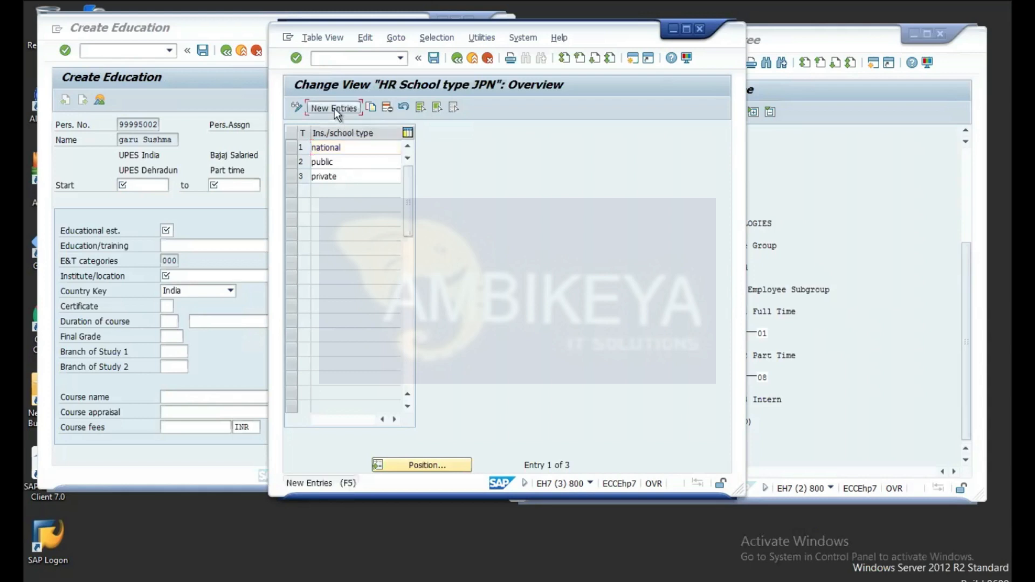
type("4")
left_click(327, 149)
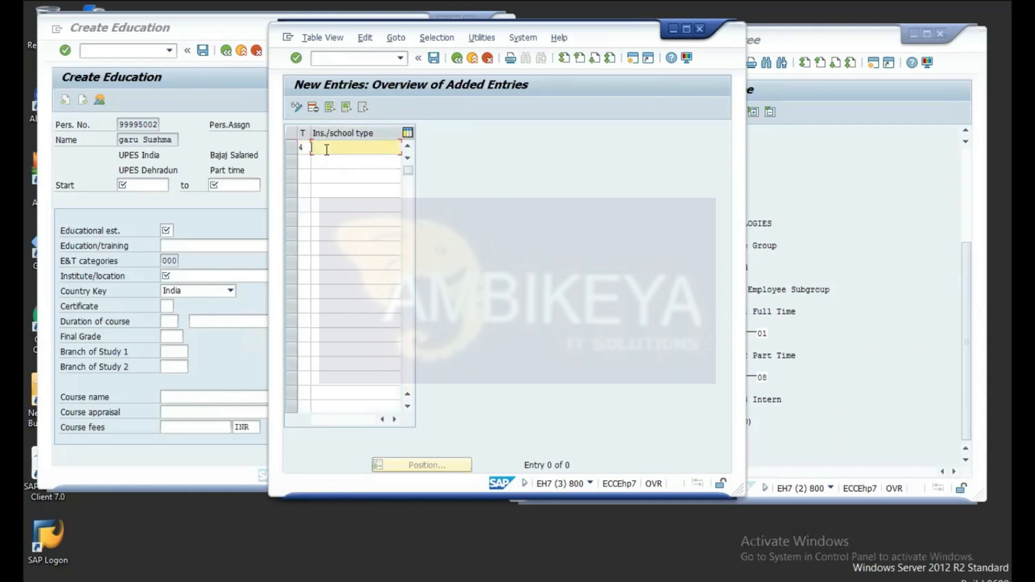
type("home scool")
key("BackSpace")
key("BackSpace")
key("BackSpace")
type("hool")
Step: Save institution type 4 to a customizing request and return to the IMG structure
left_click(435, 59)
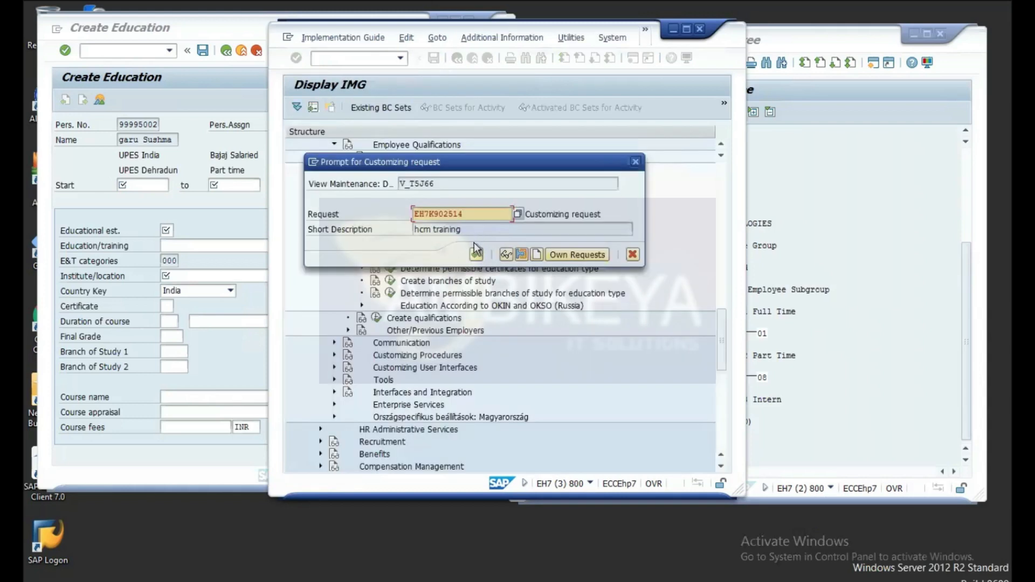
left_click(475, 254)
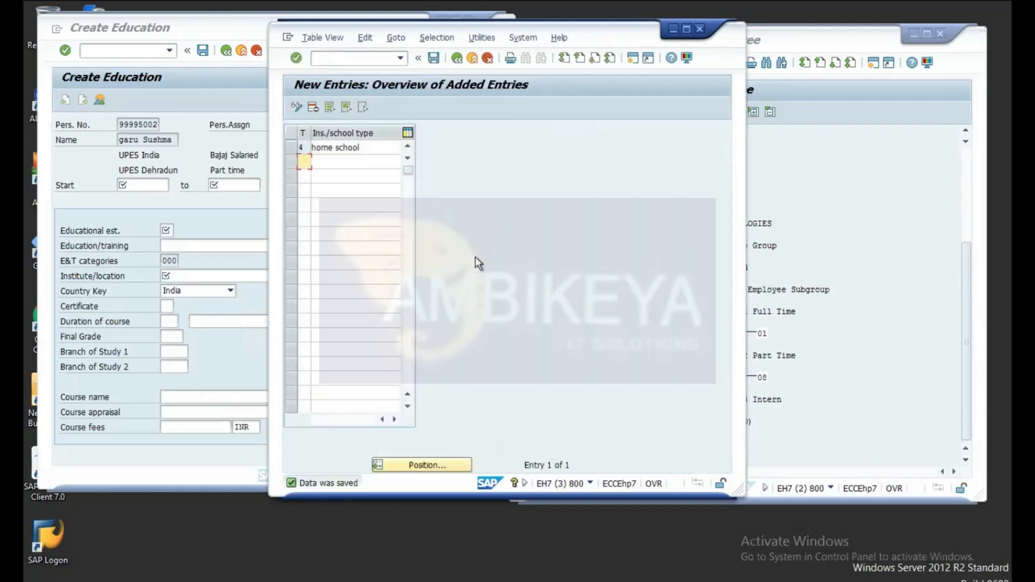
left_click(457, 58)
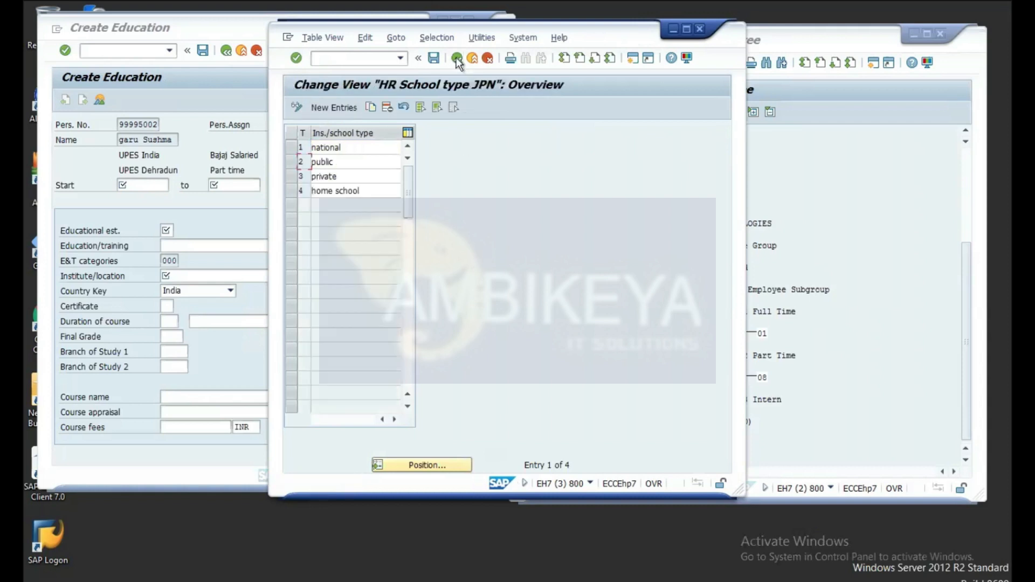
left_click(457, 59)
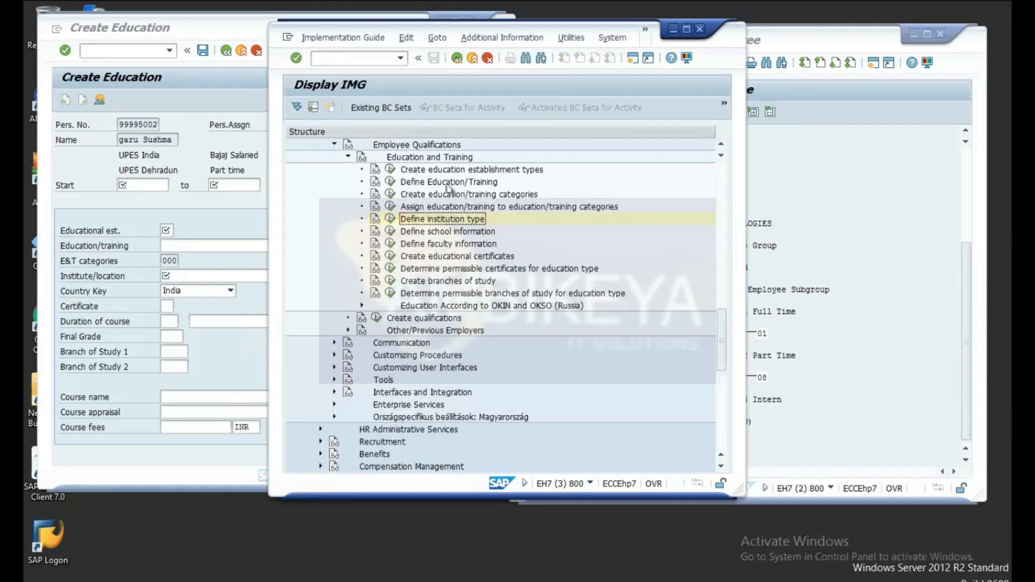
Step: Open Define school information with work area 28 Professional test chosen from the establishment list
left_click(390, 232)
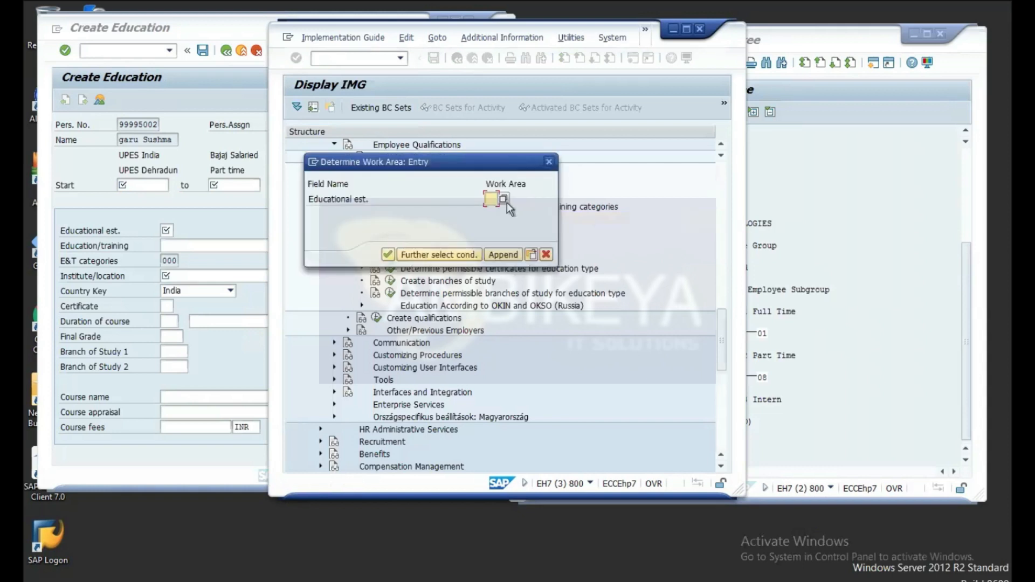
left_click(505, 200)
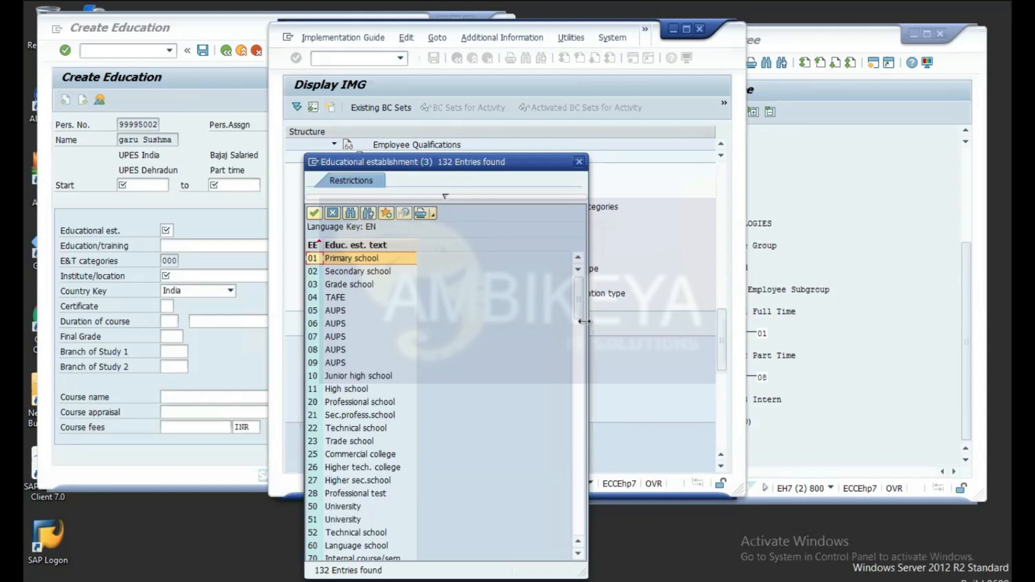
left_click(579, 359)
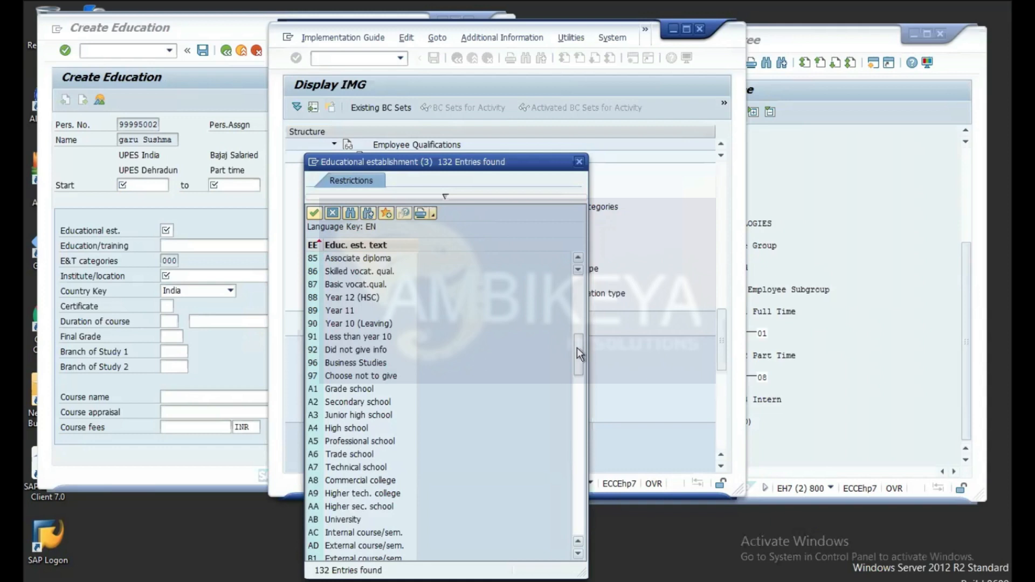
scroll(578, 399, "down", 5)
left_click_drag(579, 398, 581, 315)
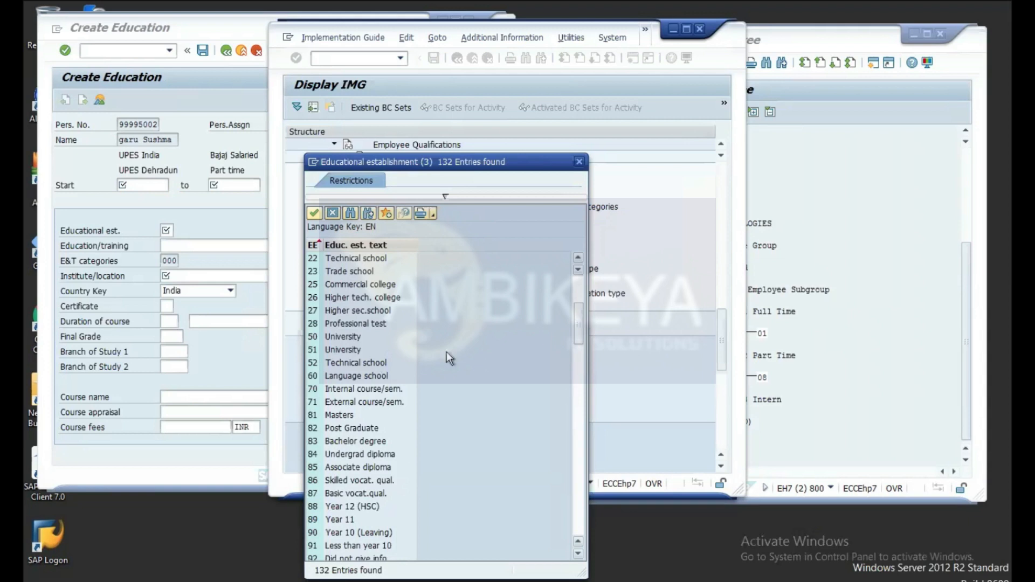
left_click(332, 321)
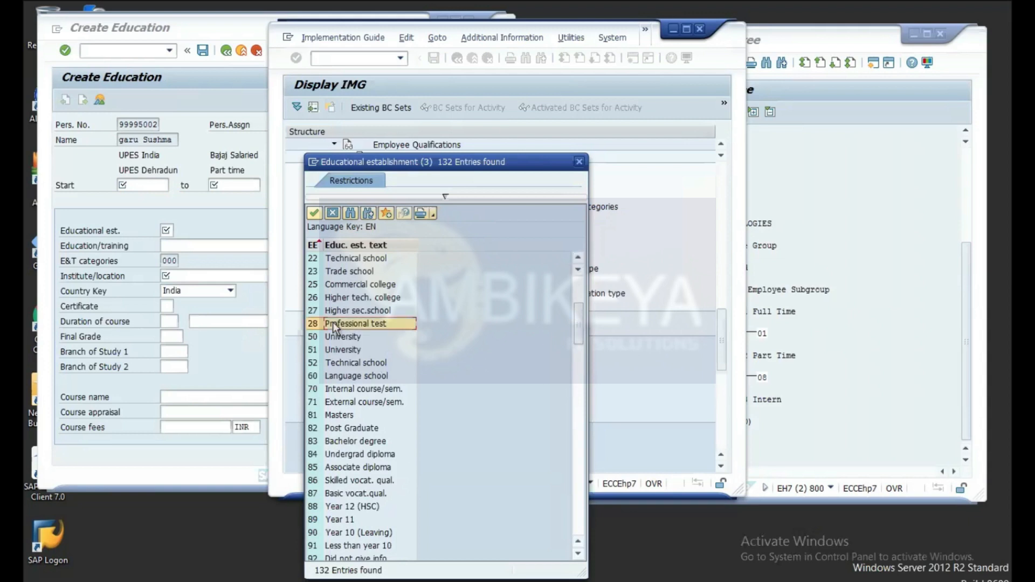
left_click(314, 213)
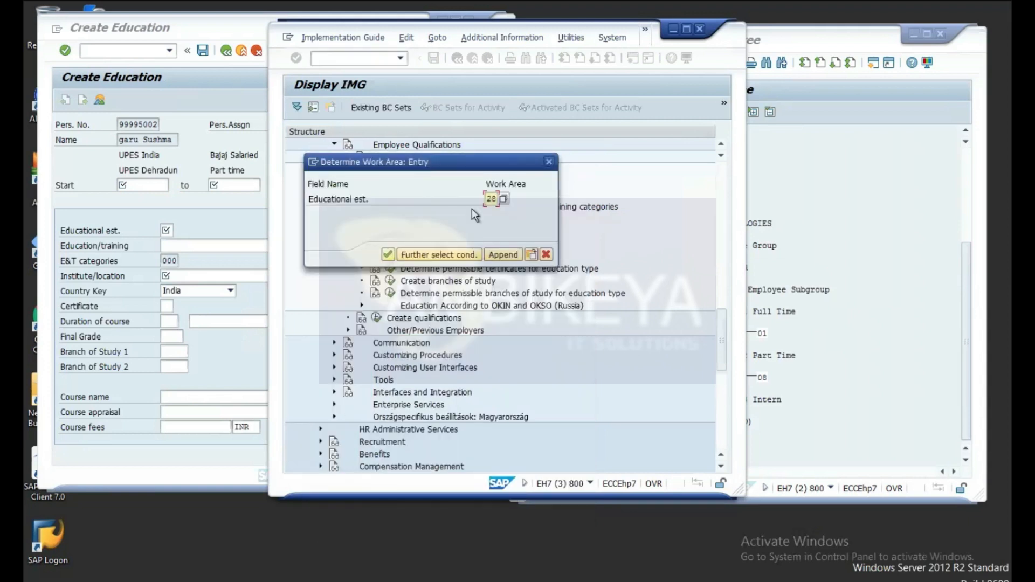
left_click(388, 254)
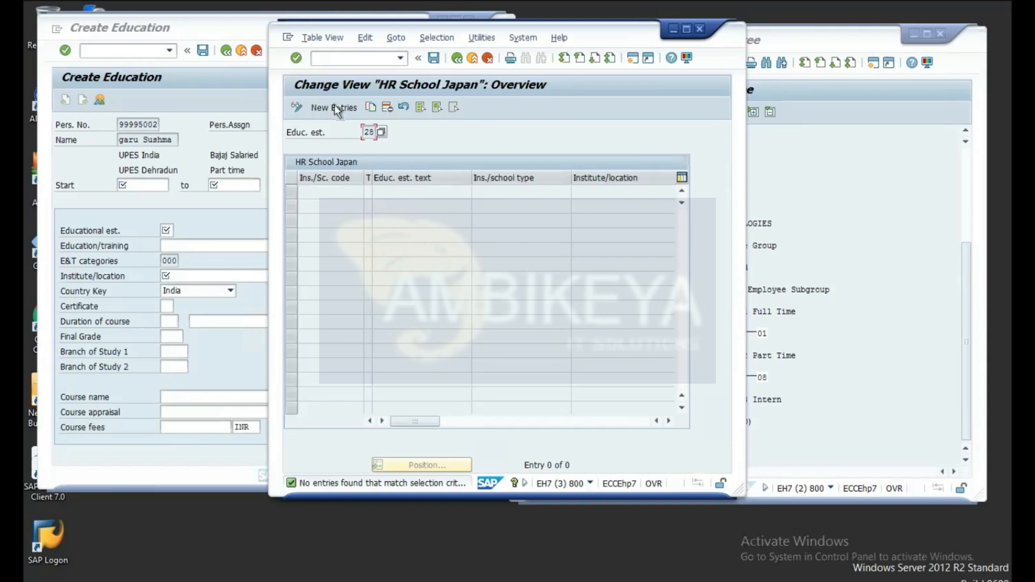
Step: Close the educational establishment list without a choice and back out of the school table to the IMG
left_click(380, 130)
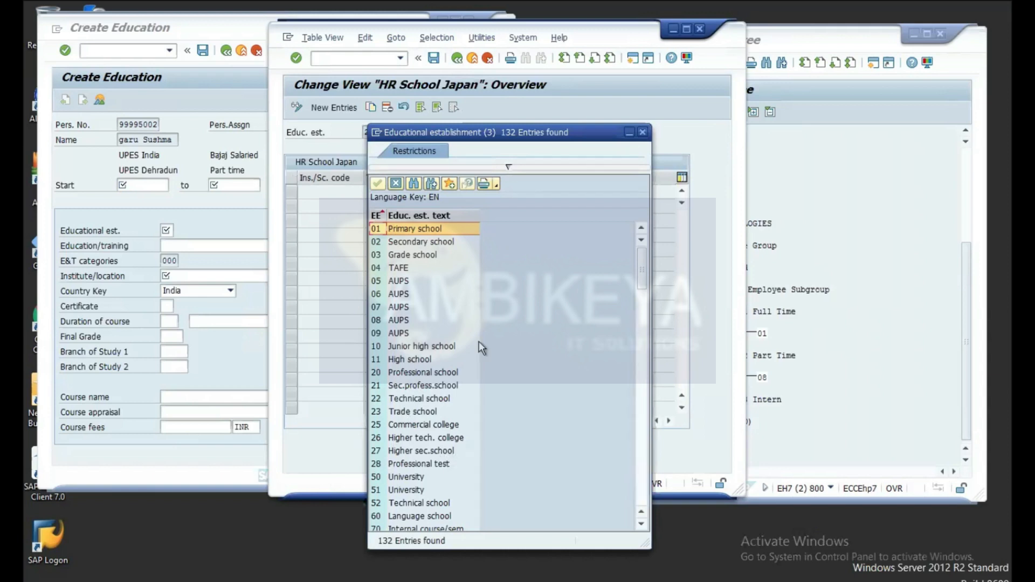
left_click(642, 133)
left_click(457, 57)
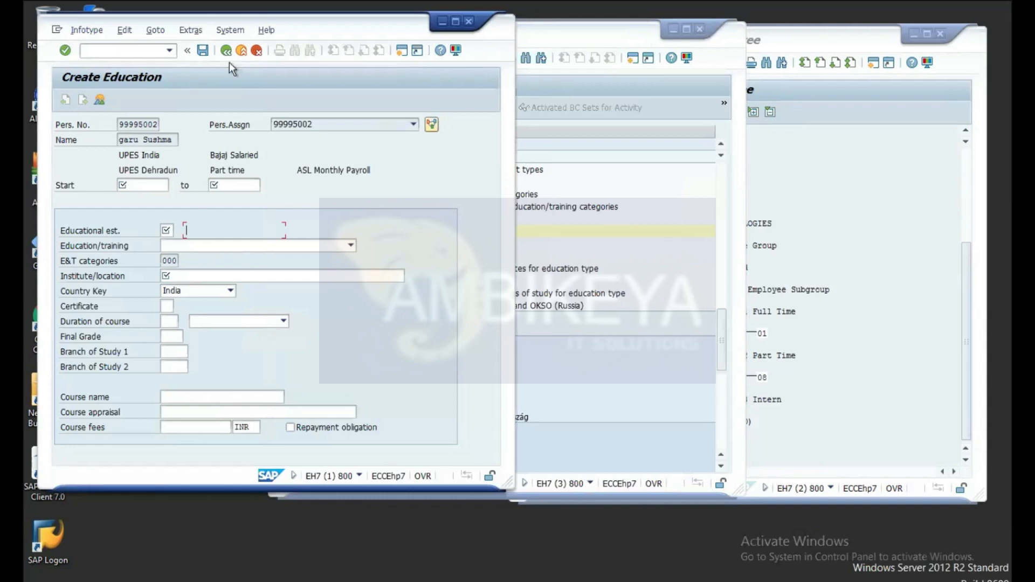
Step: Run PA30 and create a new record for infotype Education
left_click(136, 48)
type("/n")
type("pp")
type("30")
key("Return")
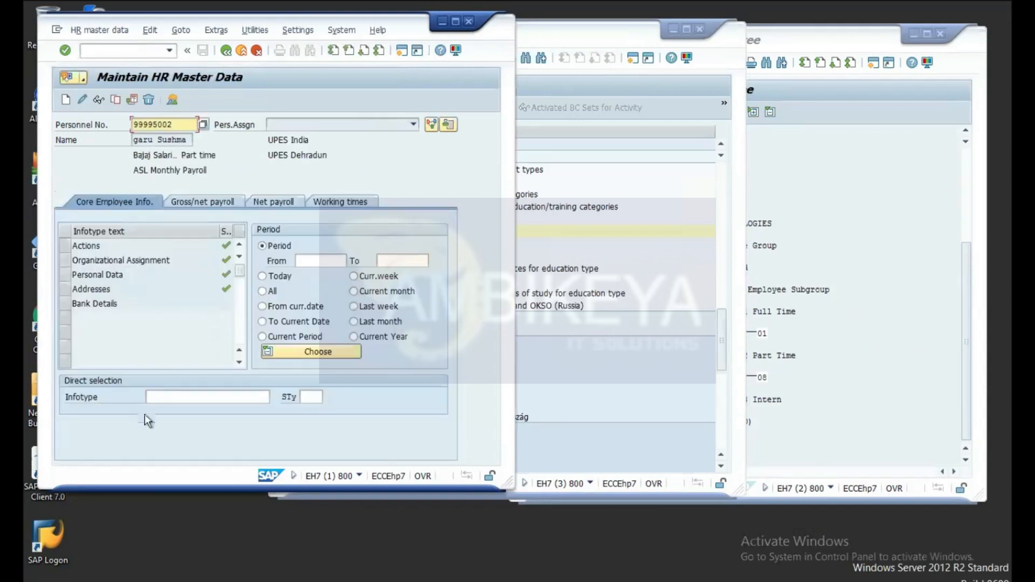
left_click(167, 397)
type("Education")
left_click(68, 101)
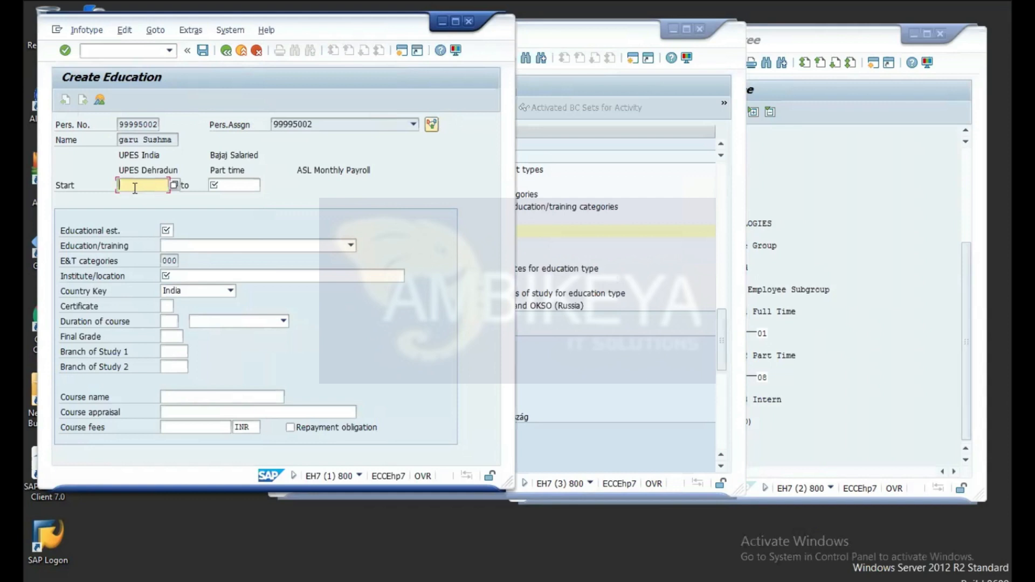
Step: Set the Education record's validity from 17.06.2021 to 01.06.2030
type("17.06.2021")
left_click(246, 184)
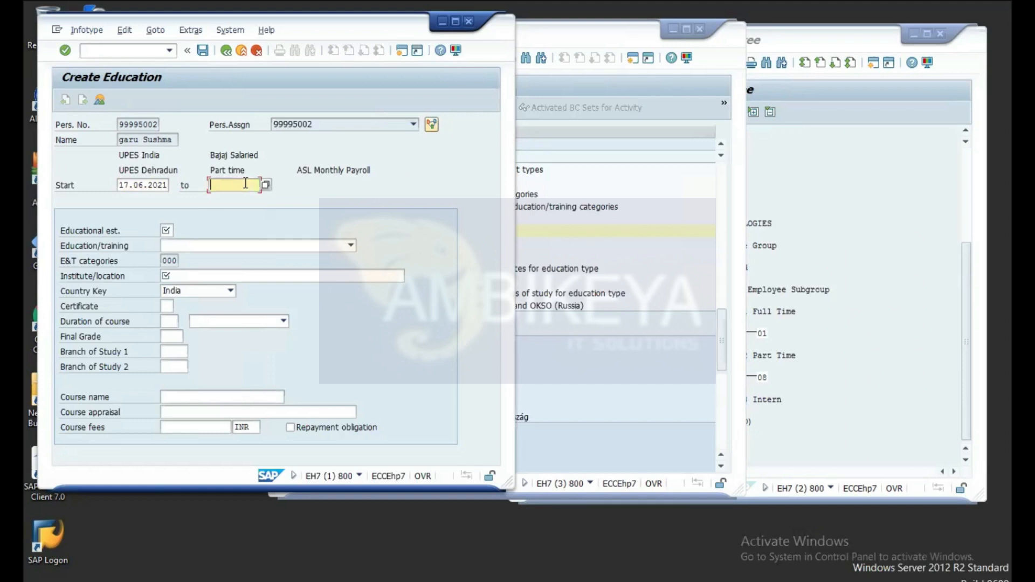
type("01.06.2030")
Step: Pick educational establishment 28, Professional test, from the value-help list
left_click(168, 230)
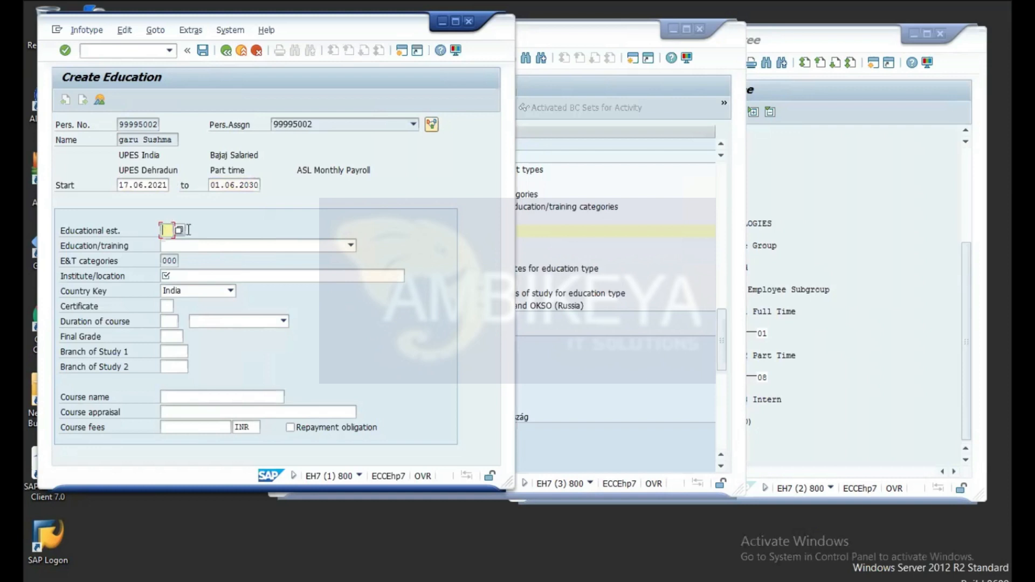
left_click(178, 230)
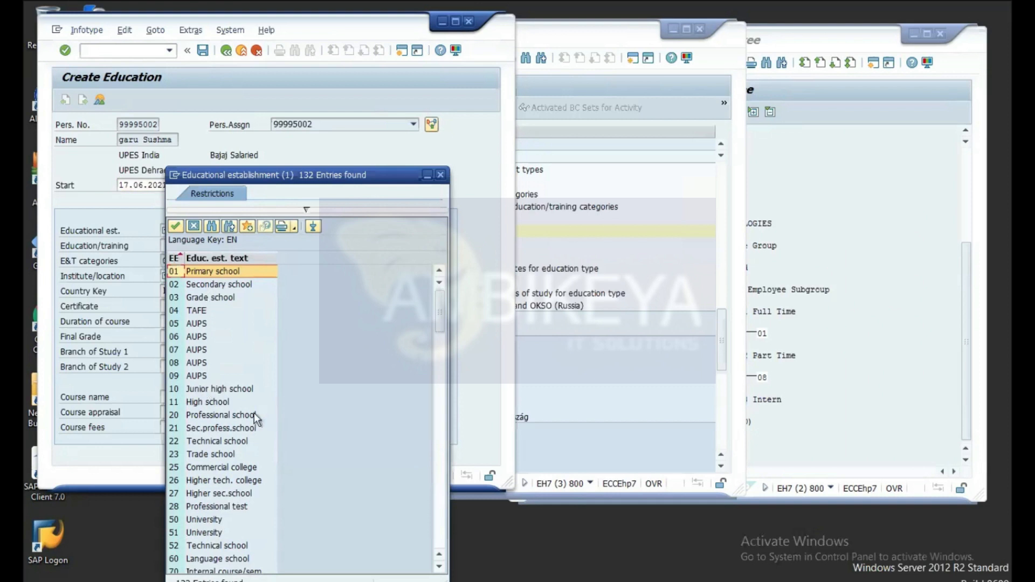
left_click(226, 504)
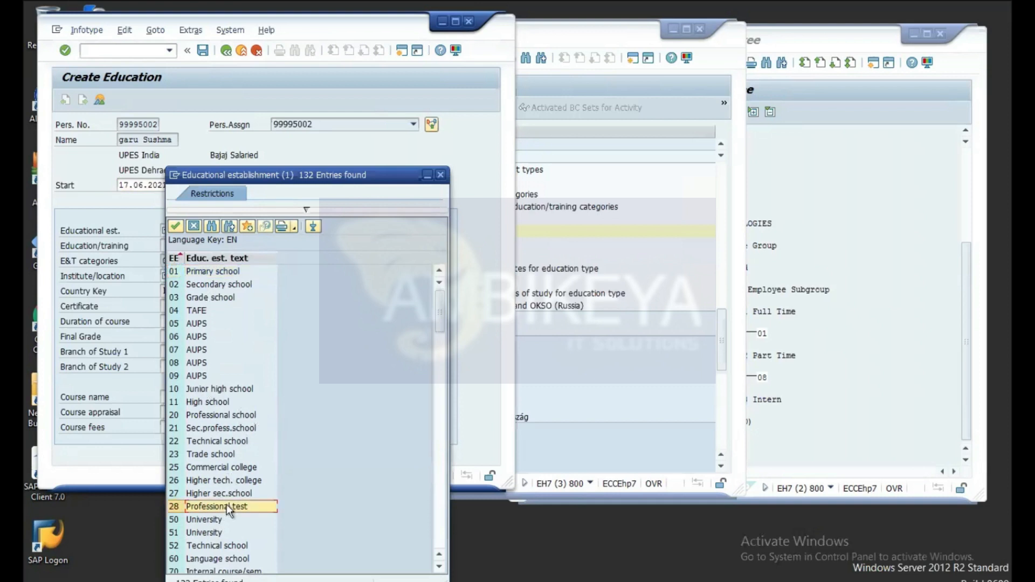
double_click(212, 507)
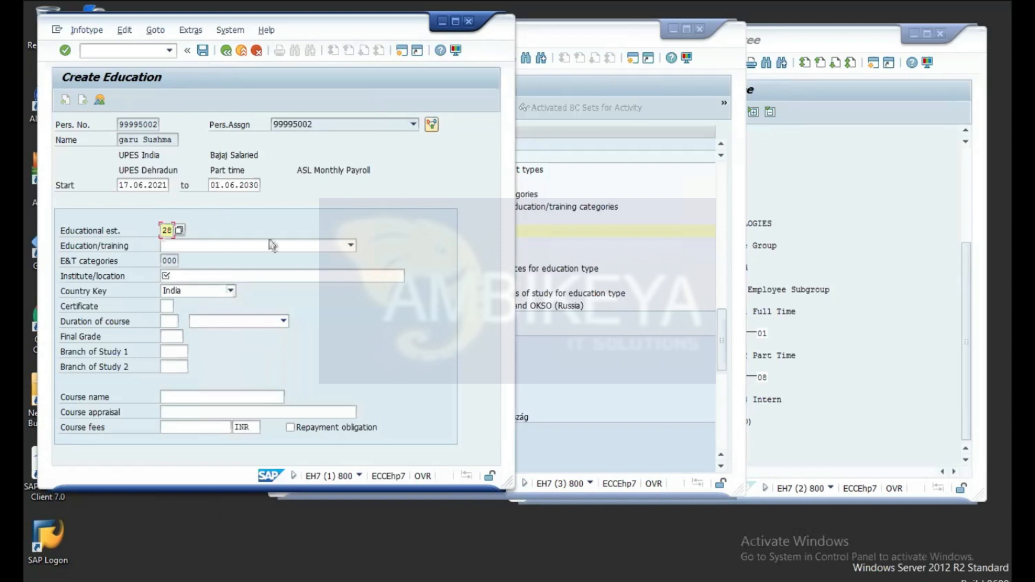
left_click(351, 246)
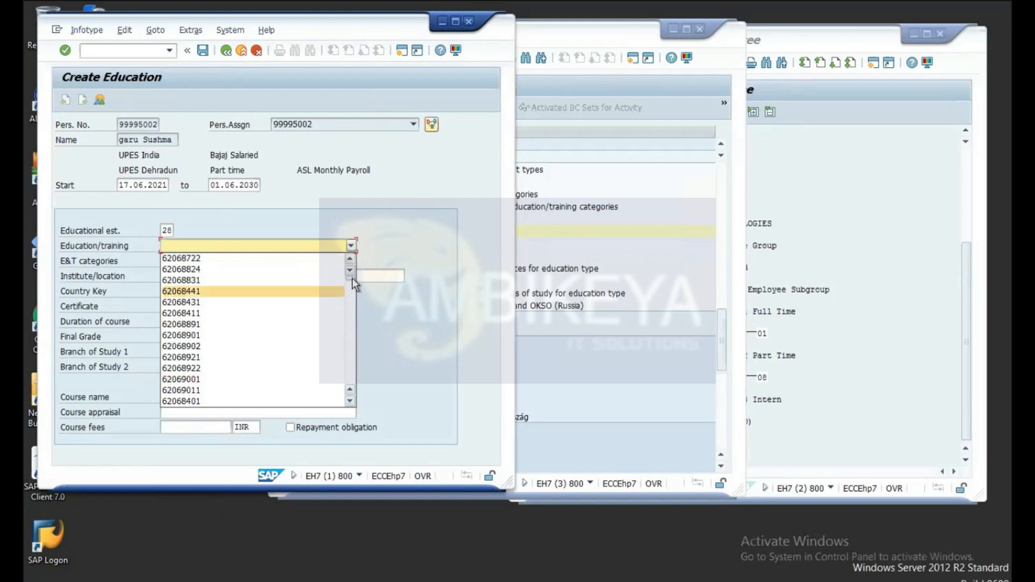
scroll(345, 286, "down", 1)
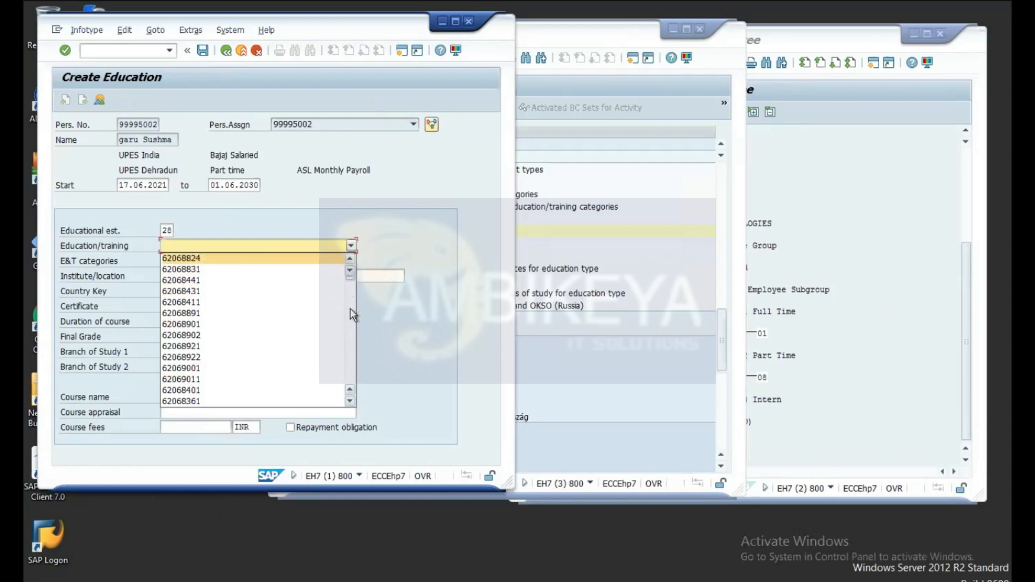
left_click(351, 401)
left_click(351, 402)
left_click(350, 401)
left_click(351, 402)
left_click(350, 402)
left_click(350, 402)
left_click(350, 402)
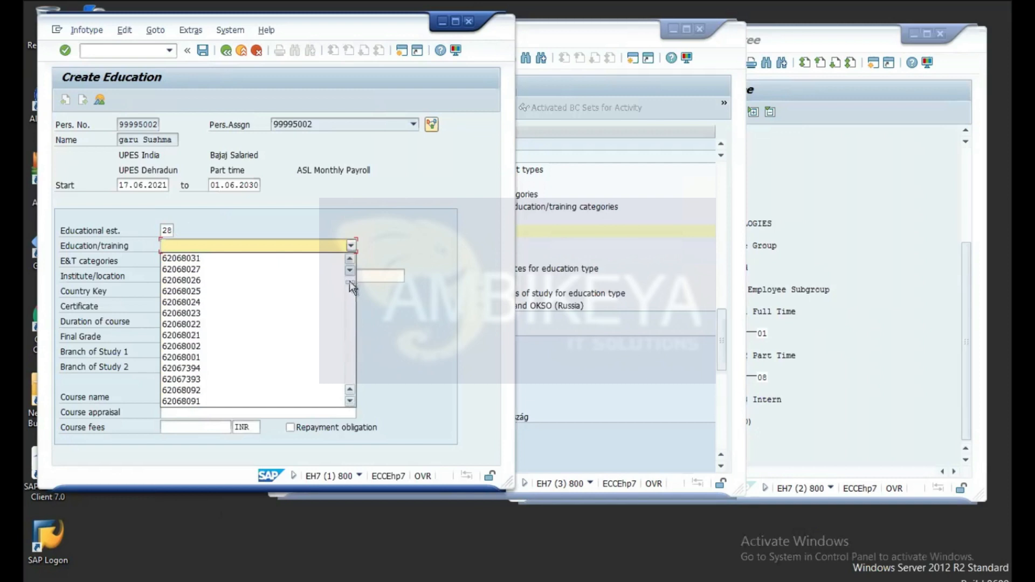
left_click_drag(350, 281, 352, 263)
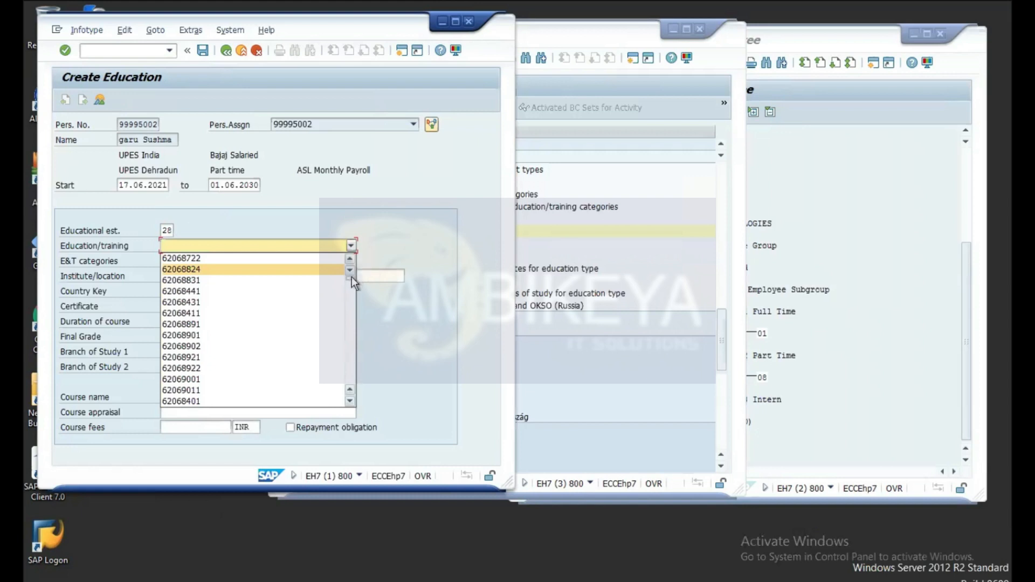
left_click_drag(352, 280, 353, 369)
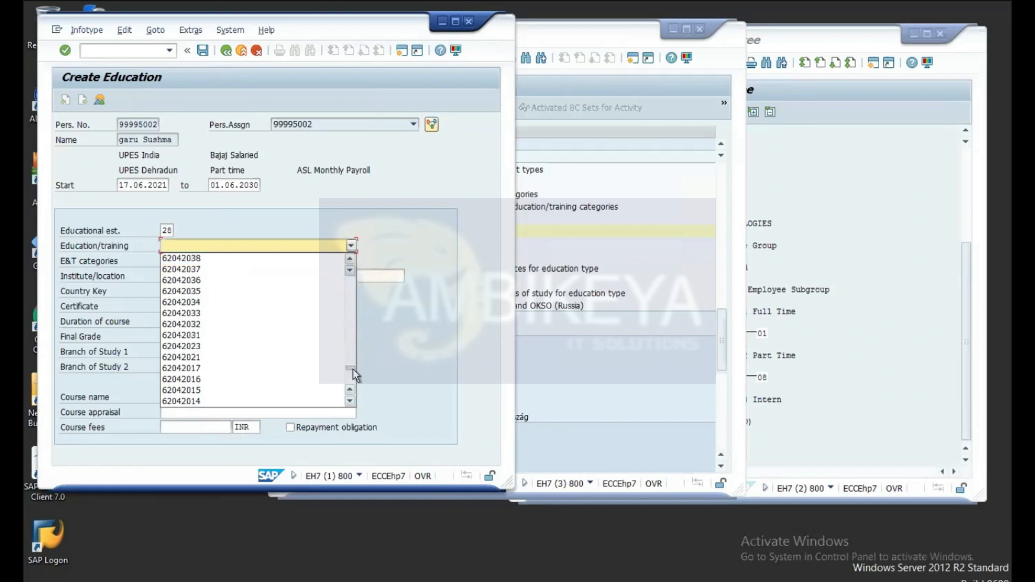
left_click(397, 223)
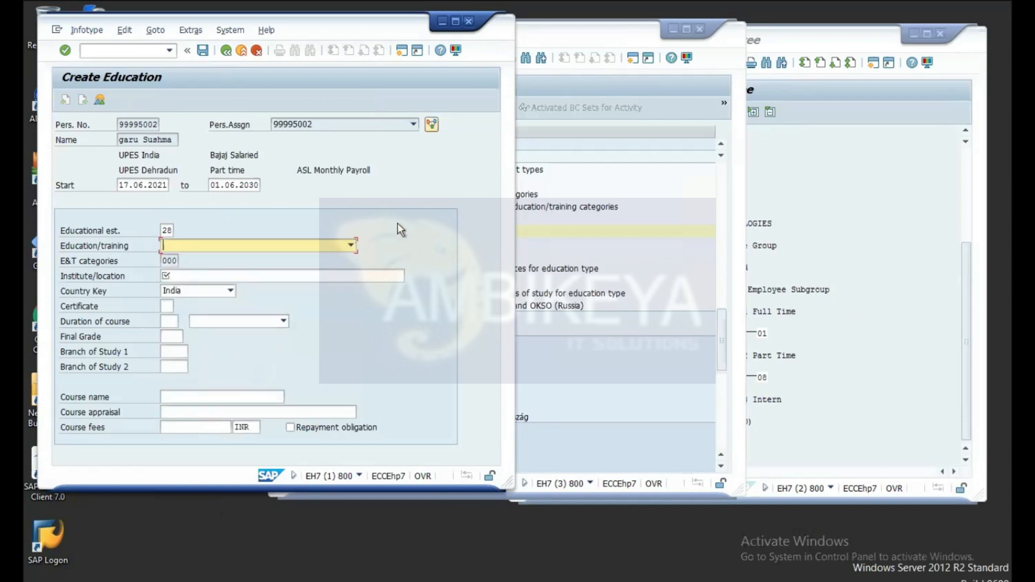
Step: Run the IMG activity Define Education/Training, then return to the Create Education form
left_click(658, 183)
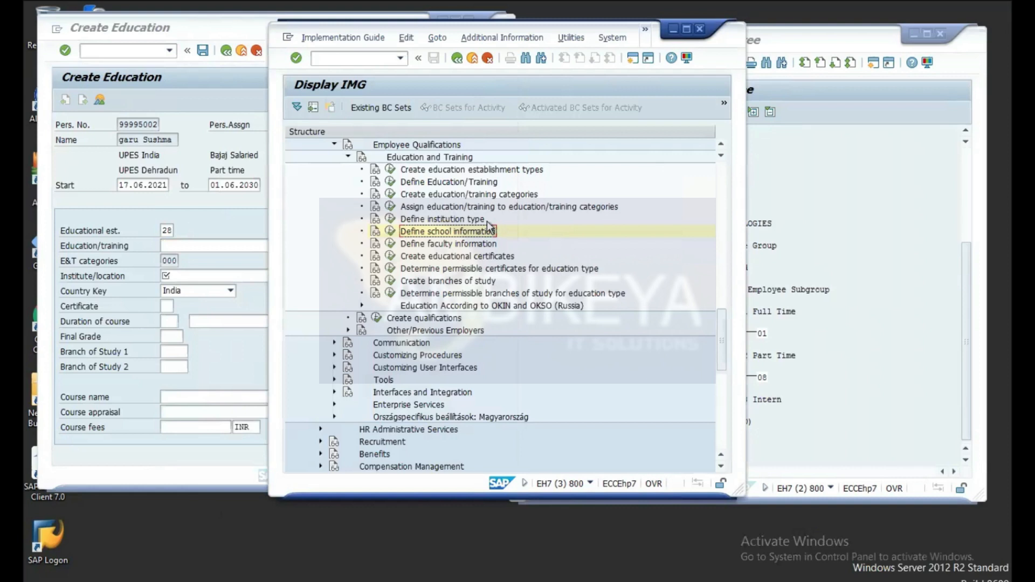
left_click(391, 181)
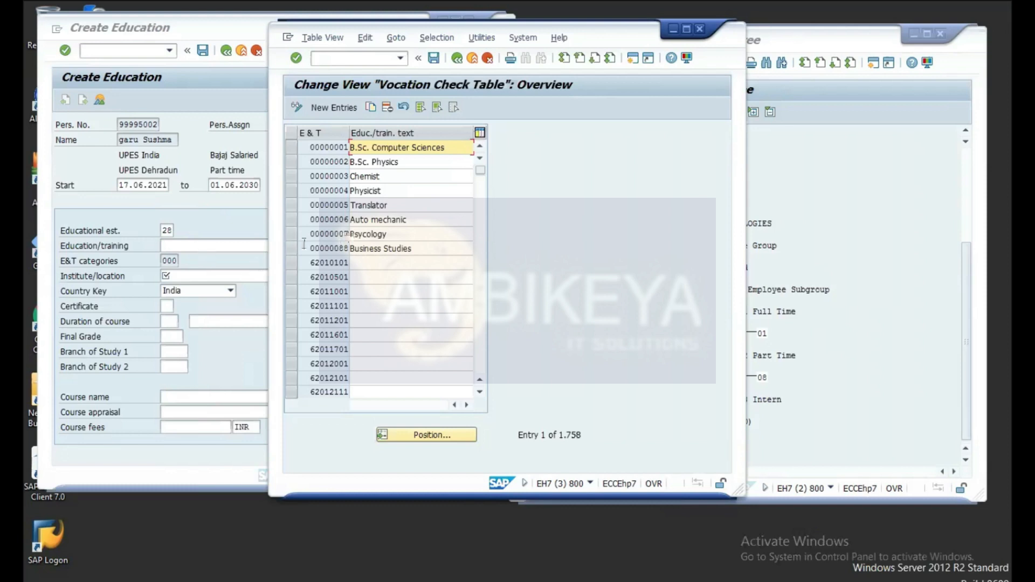
left_click(196, 245)
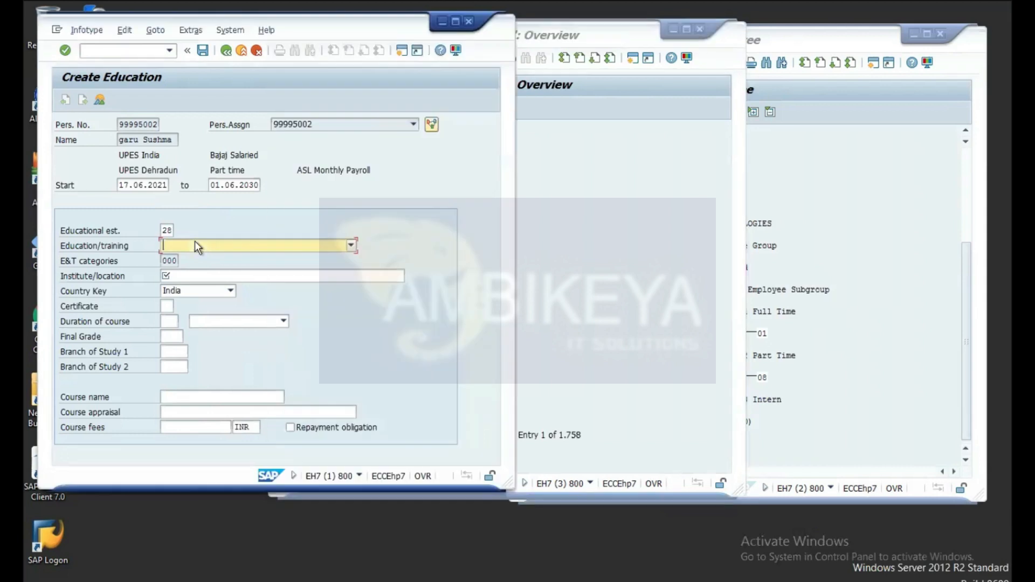
Step: Choose Psycology from the end of the Education/training dropdown list
left_click(195, 246)
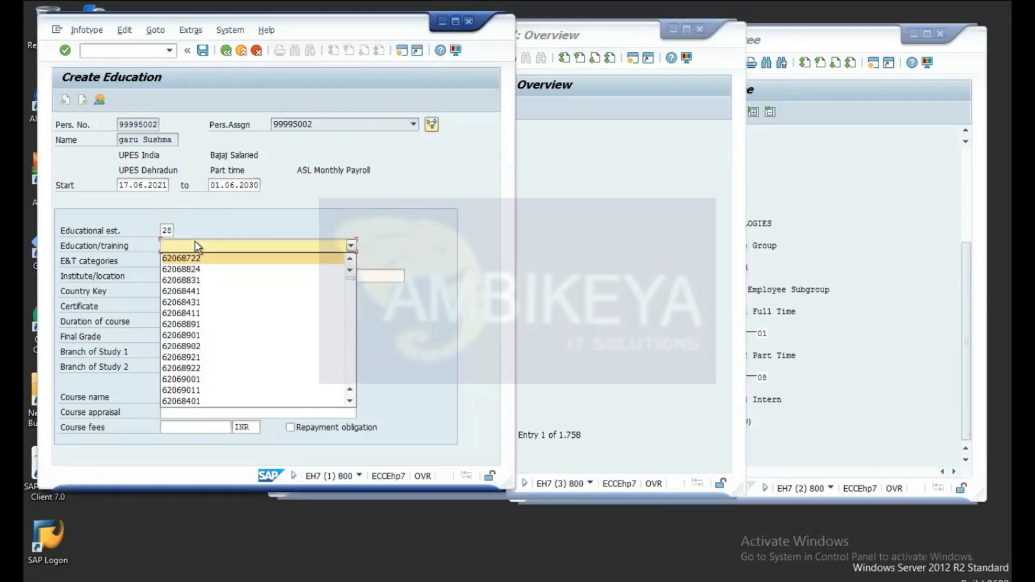
left_click(195, 242)
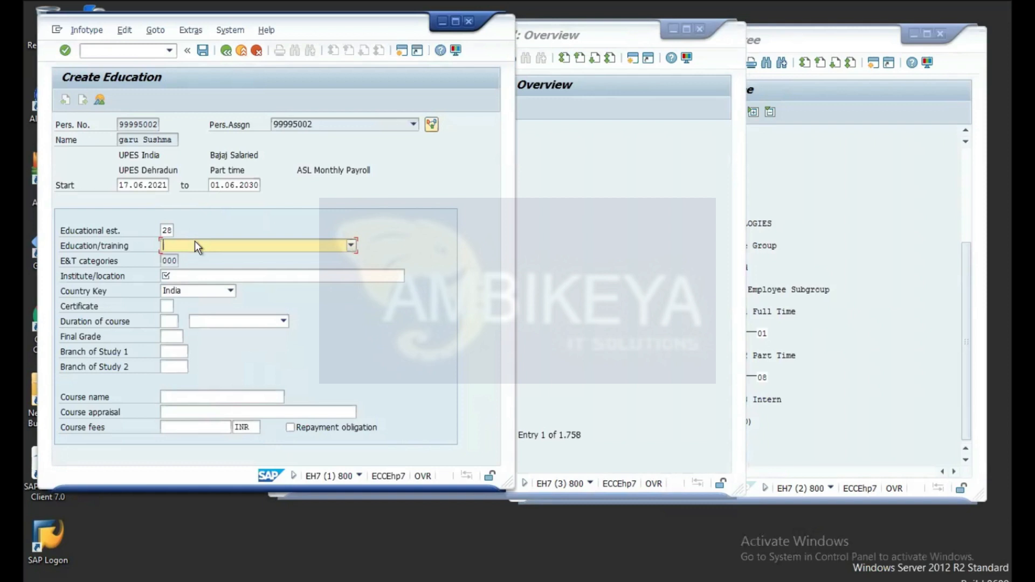
left_click(351, 247)
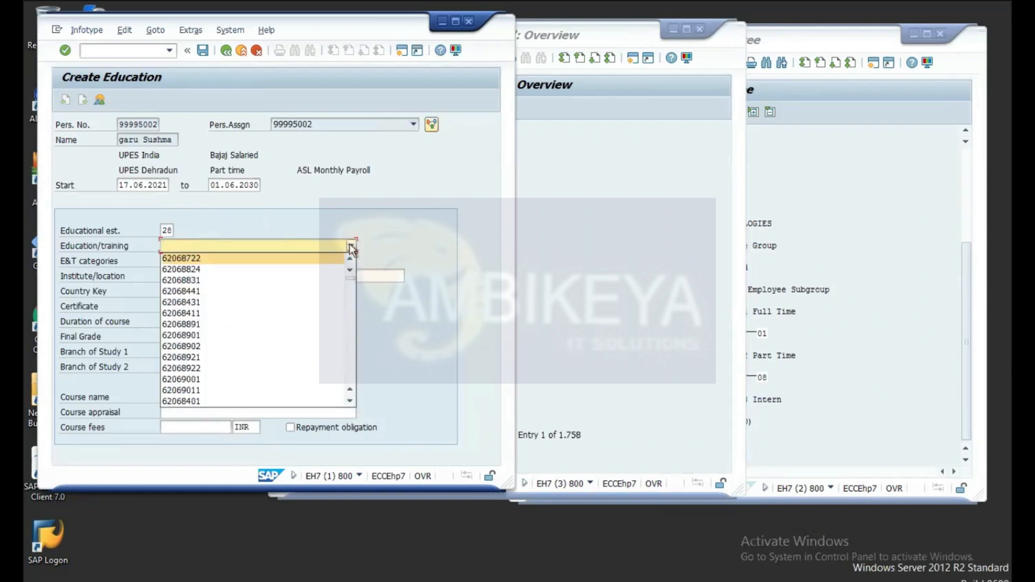
left_click(350, 273)
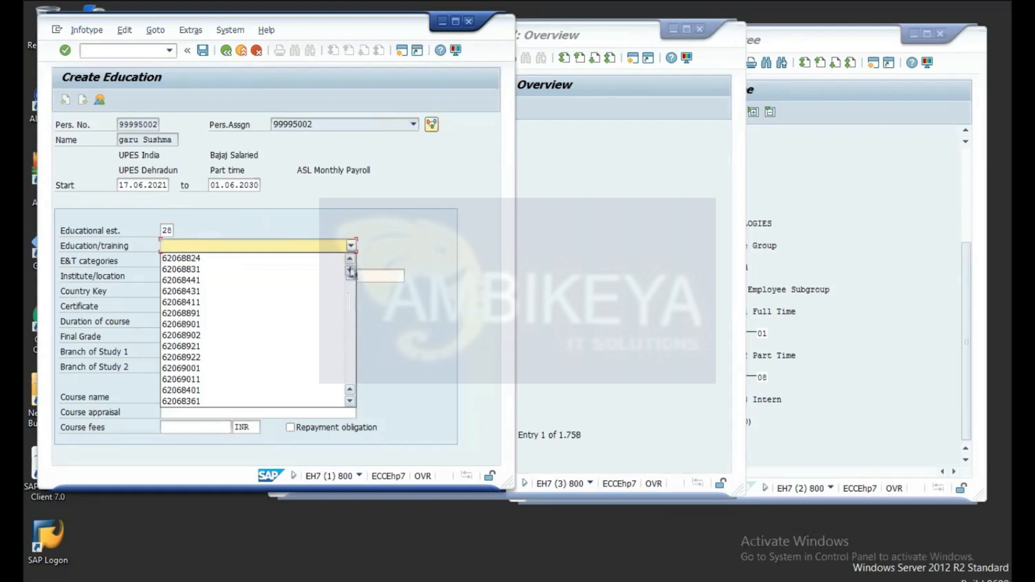
left_click_drag(351, 276, 350, 401)
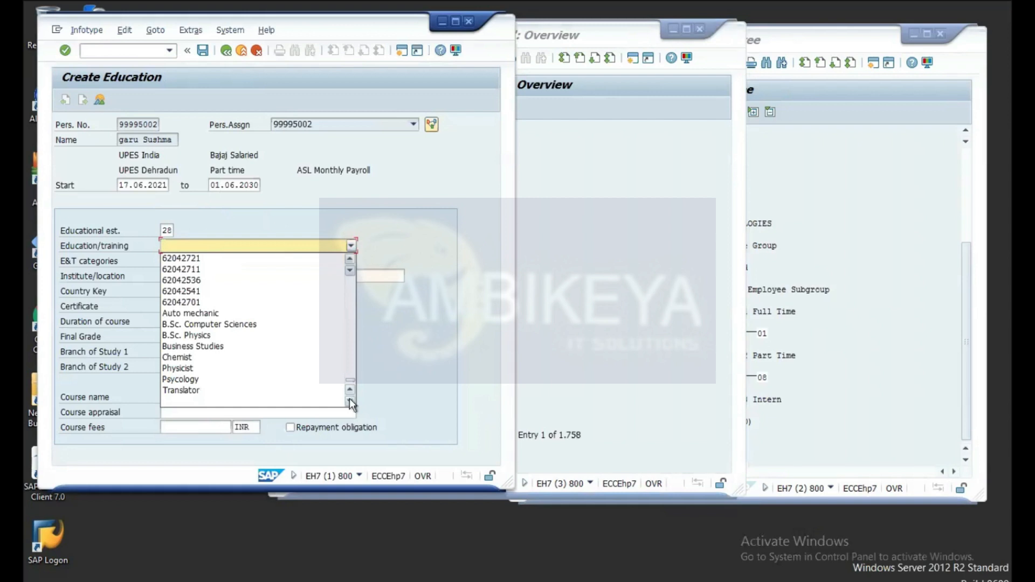
left_click(190, 380)
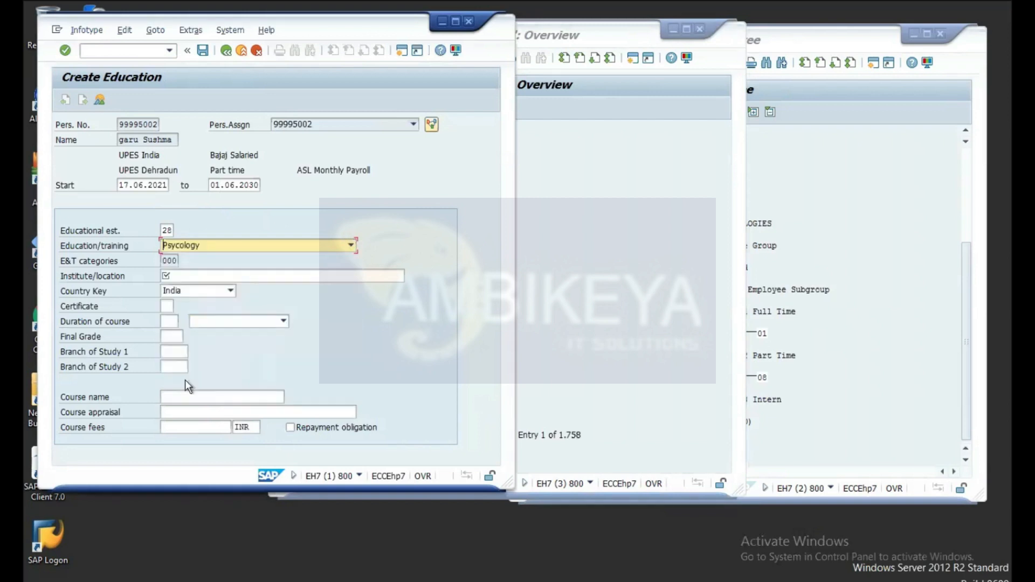
left_click(178, 259)
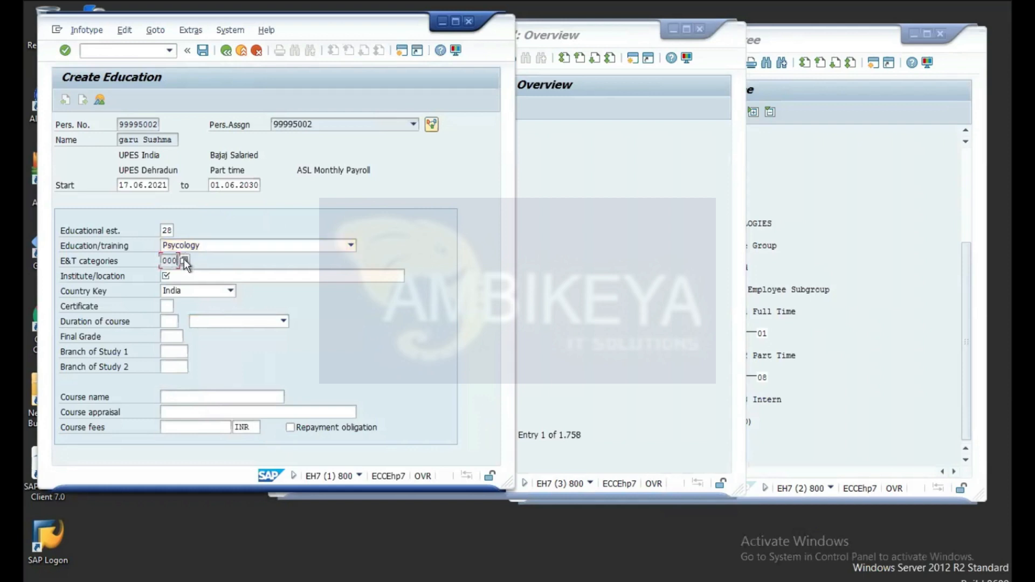
Step: Review the four E&T categories, close the list unchosen, and check the form with 000
left_click(184, 261)
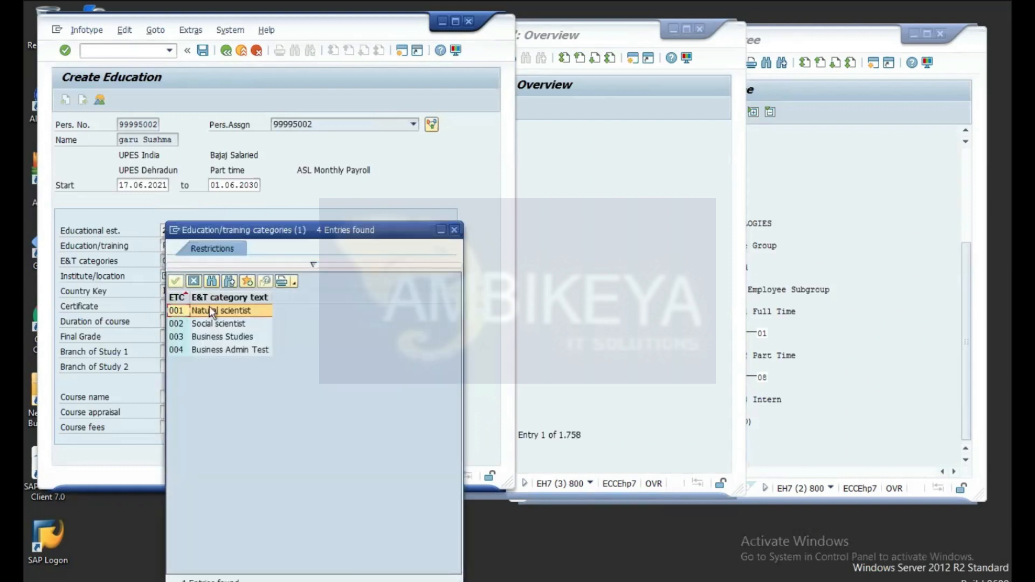
left_click(175, 349)
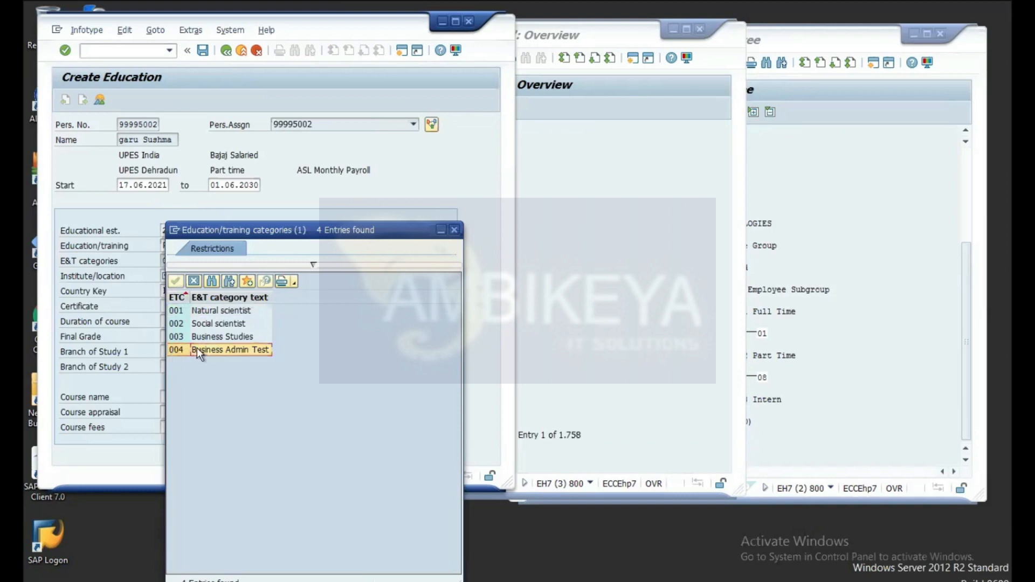
left_click(146, 315)
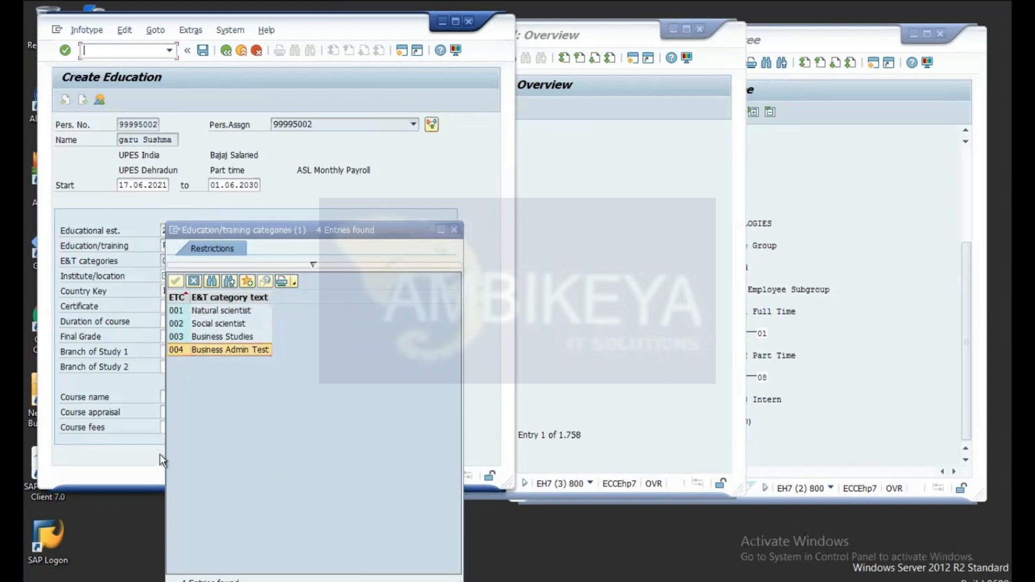
left_click(192, 279)
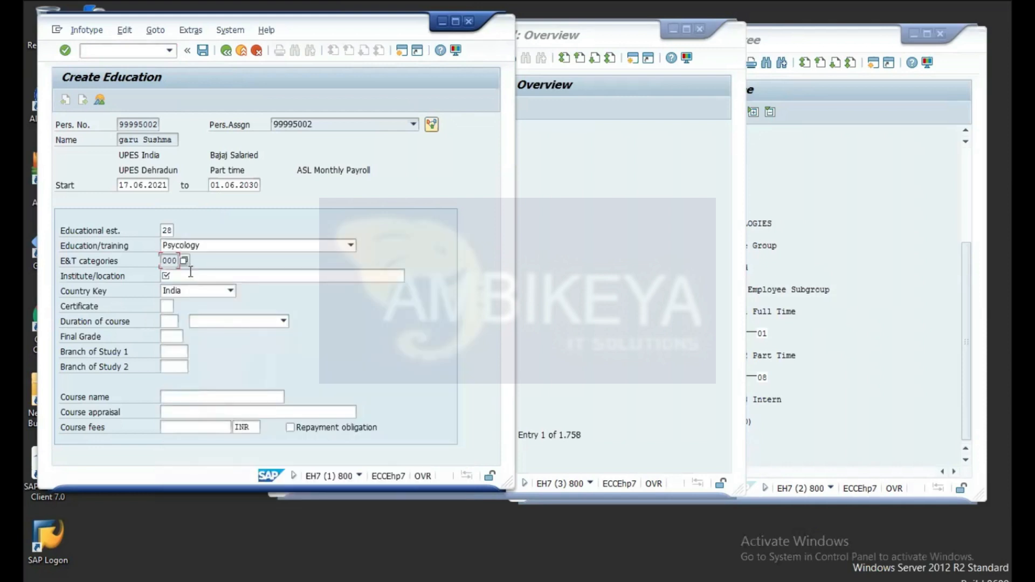
key("Return")
left_click(172, 260)
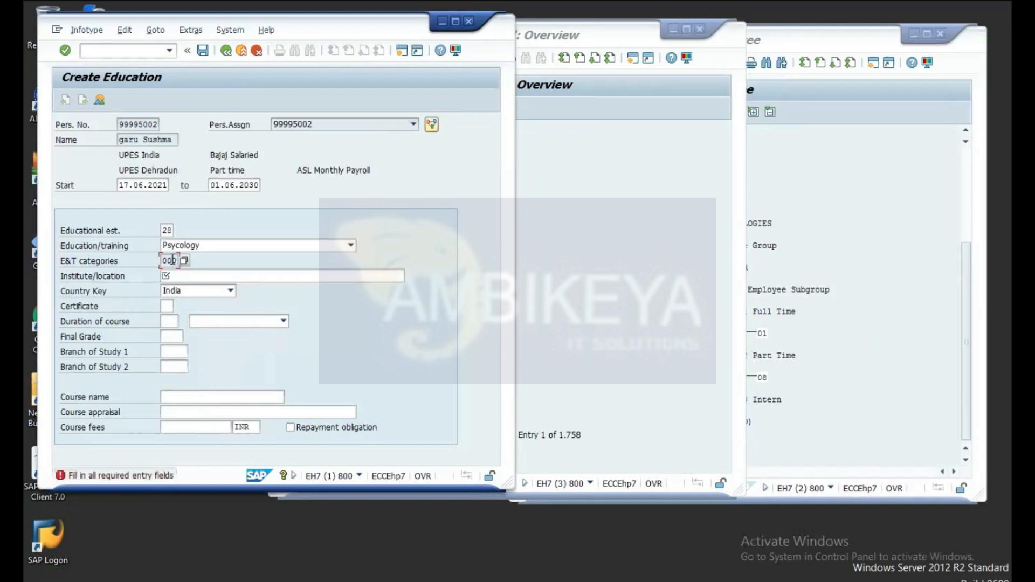
Step: Recheck the form and keep Psycology as the education/training
key("Return")
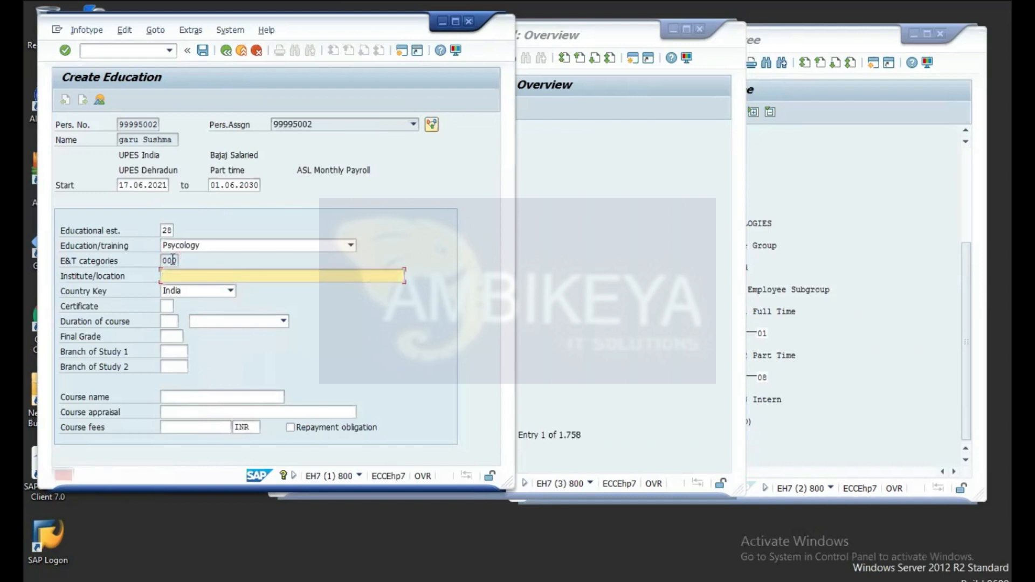
left_click(170, 259)
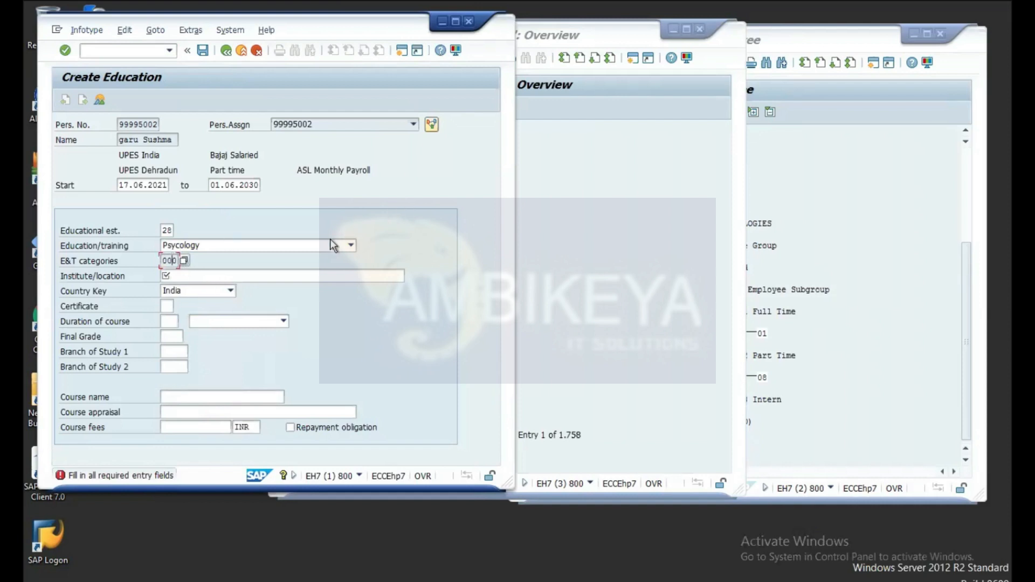
left_click(300, 243)
left_click(401, 255)
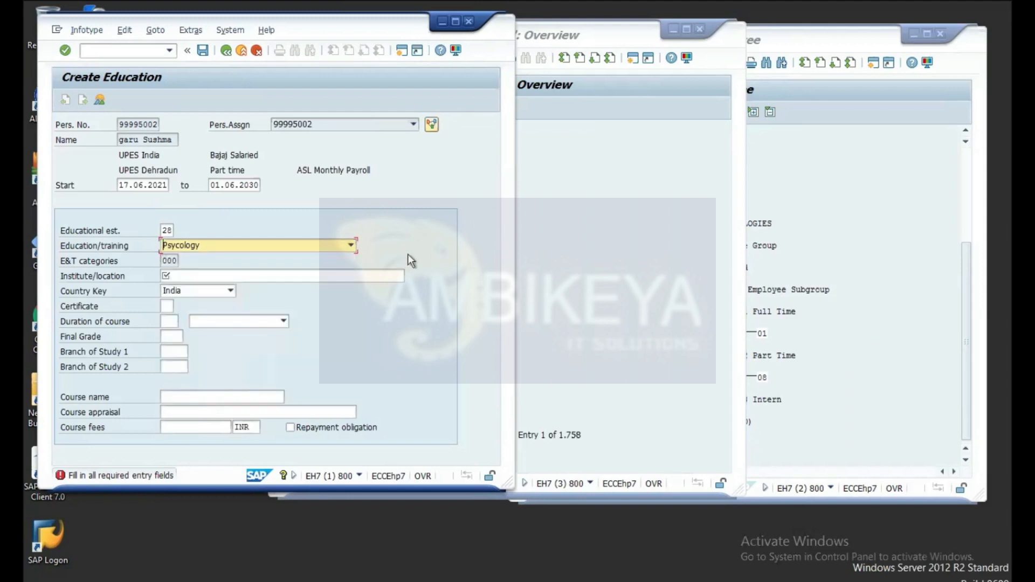
Step: Enter 'pune university' as the institute/location
left_click(313, 275)
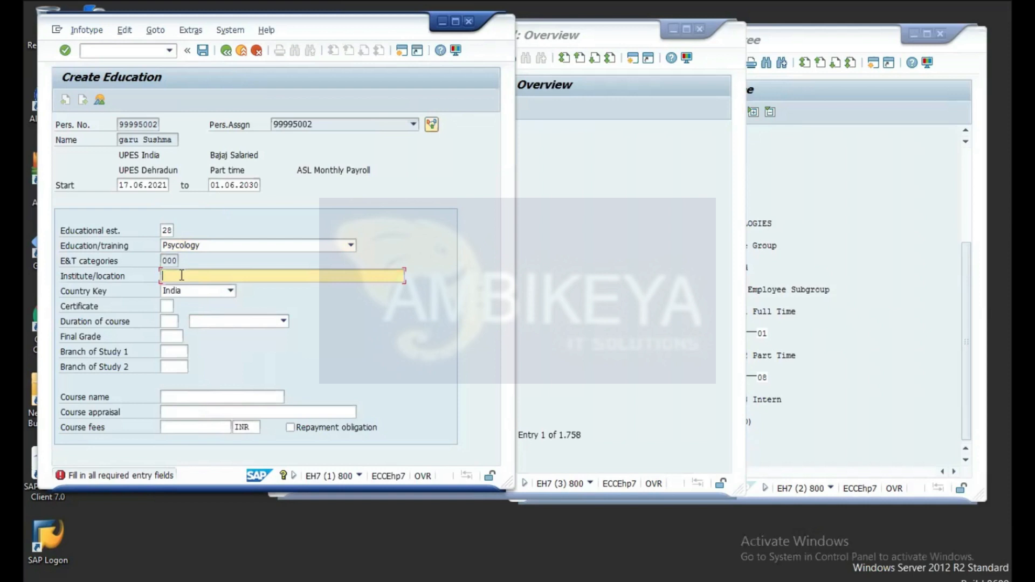
type("P")
key("BackSpace")
type("pune")
left_click(166, 307)
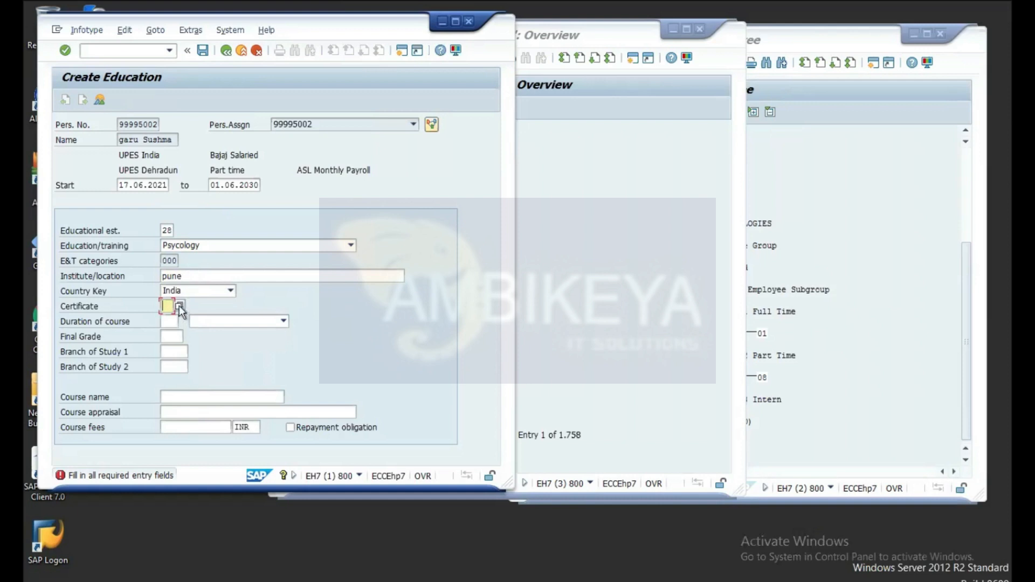
left_click(193, 277)
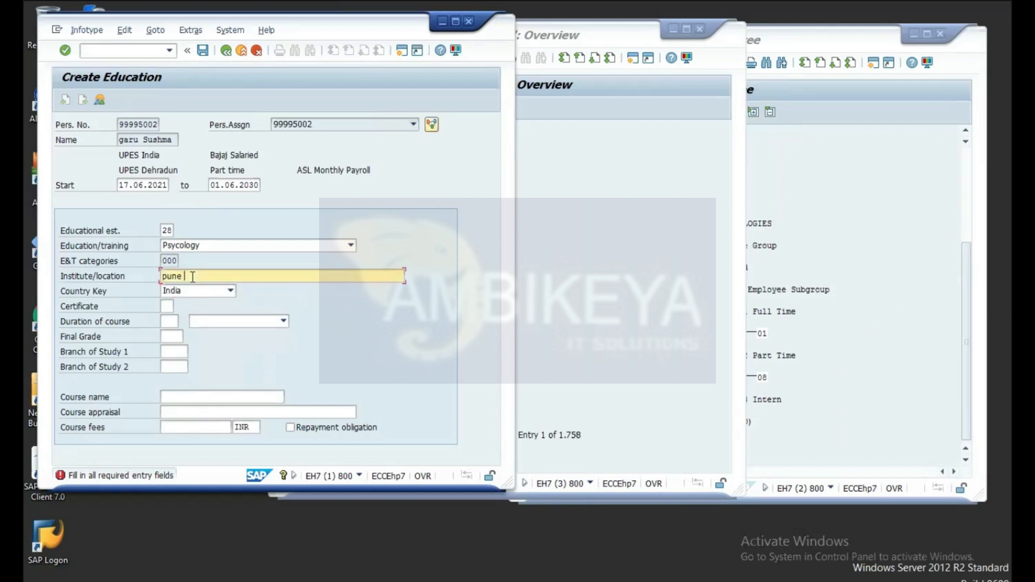
type("university")
left_click(66, 51)
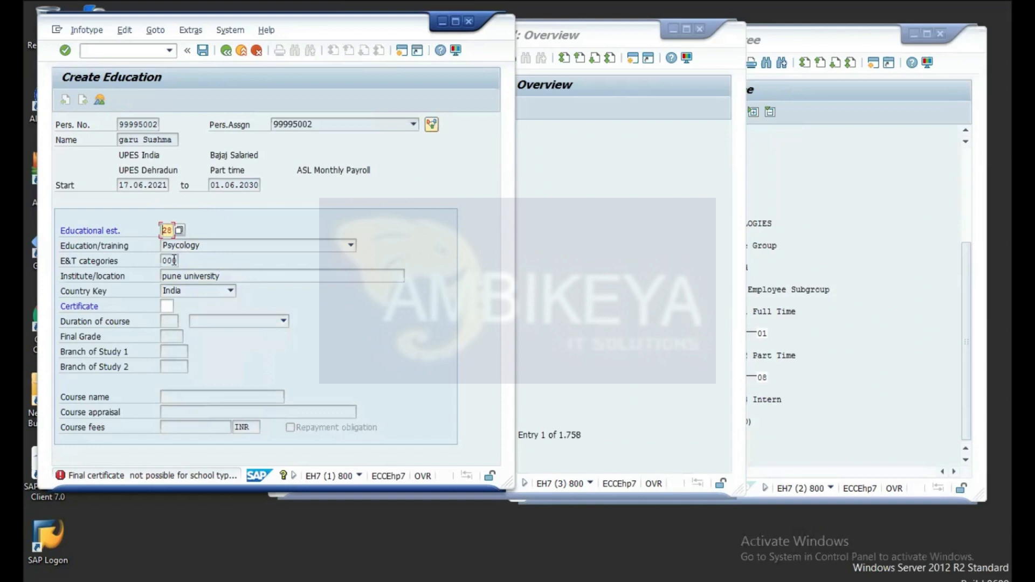
left_click(167, 305)
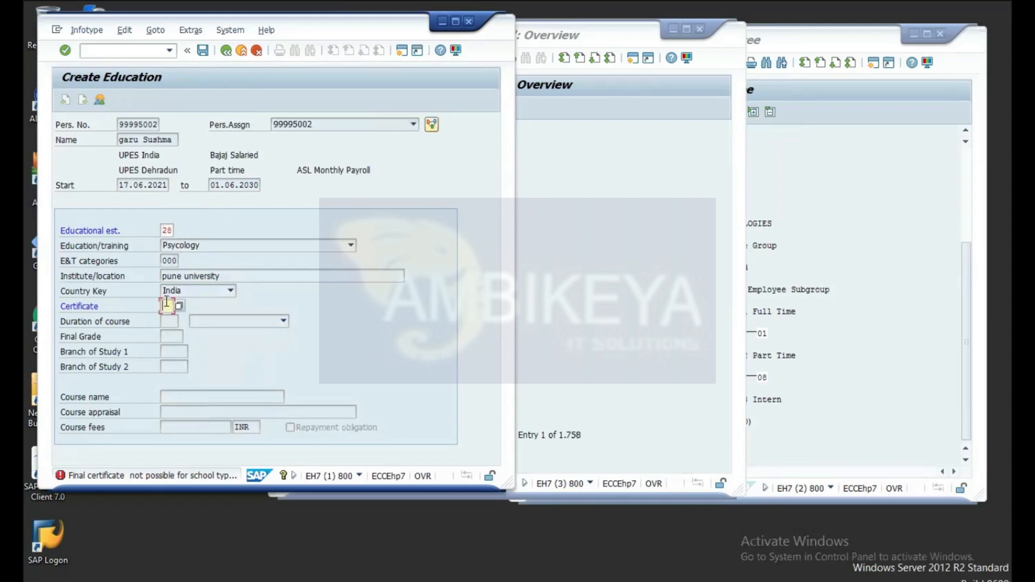
left_click(179, 306)
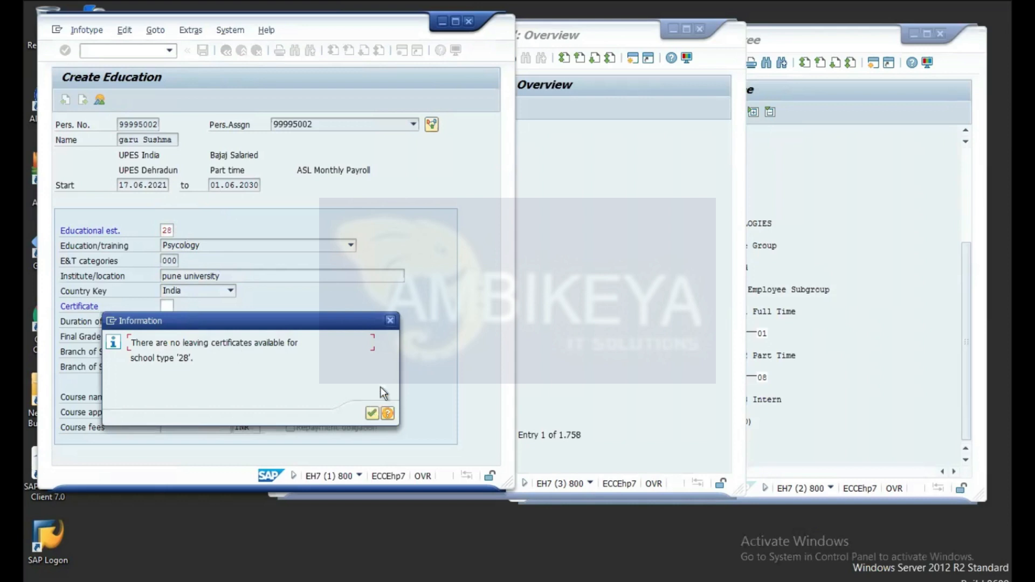
left_click(391, 320)
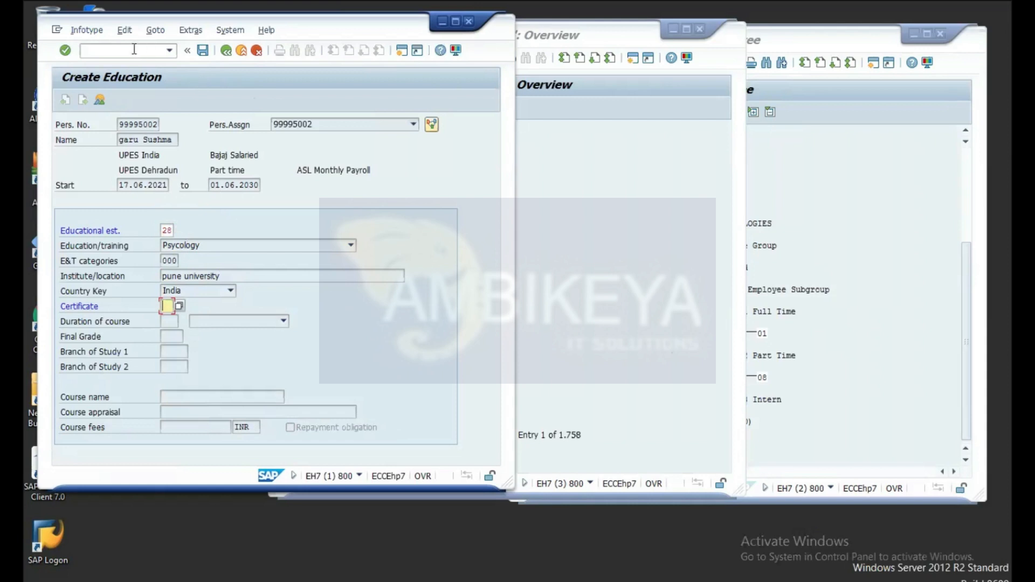
left_click(179, 306)
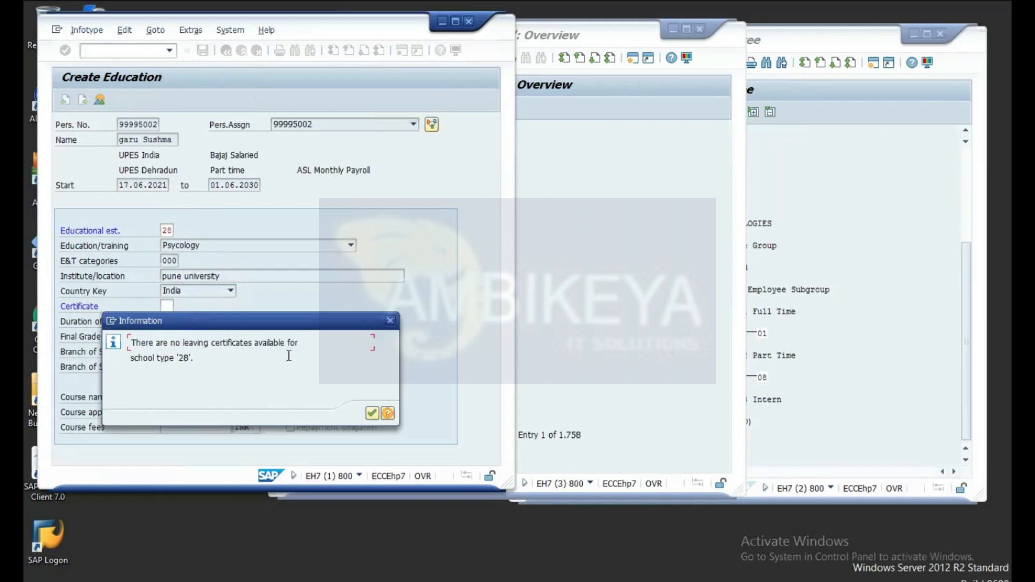
left_click(372, 412)
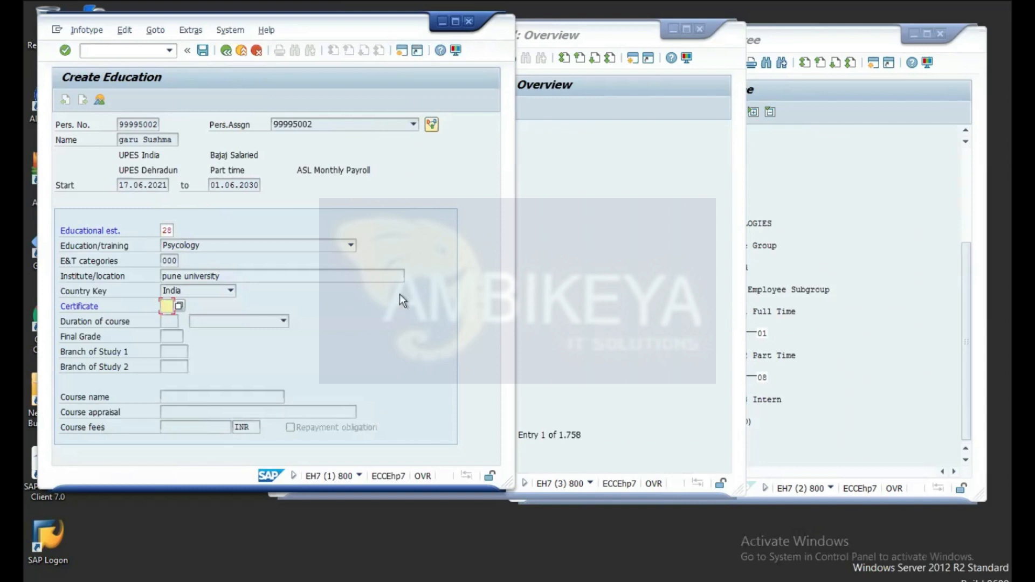
Step: Add new certificate 09 'Completed test' in the educational certificates table
left_click(585, 255)
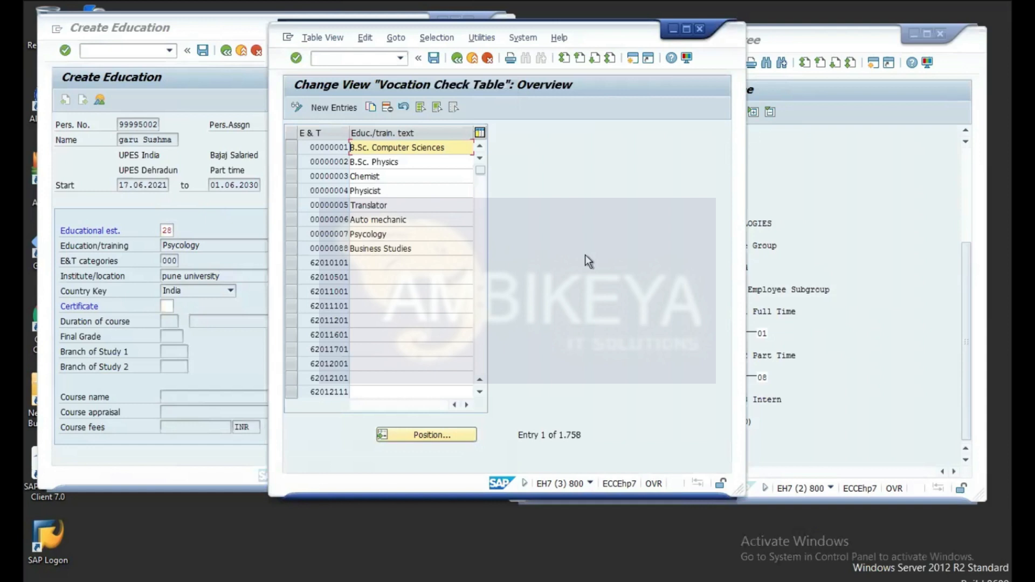
left_click(456, 57)
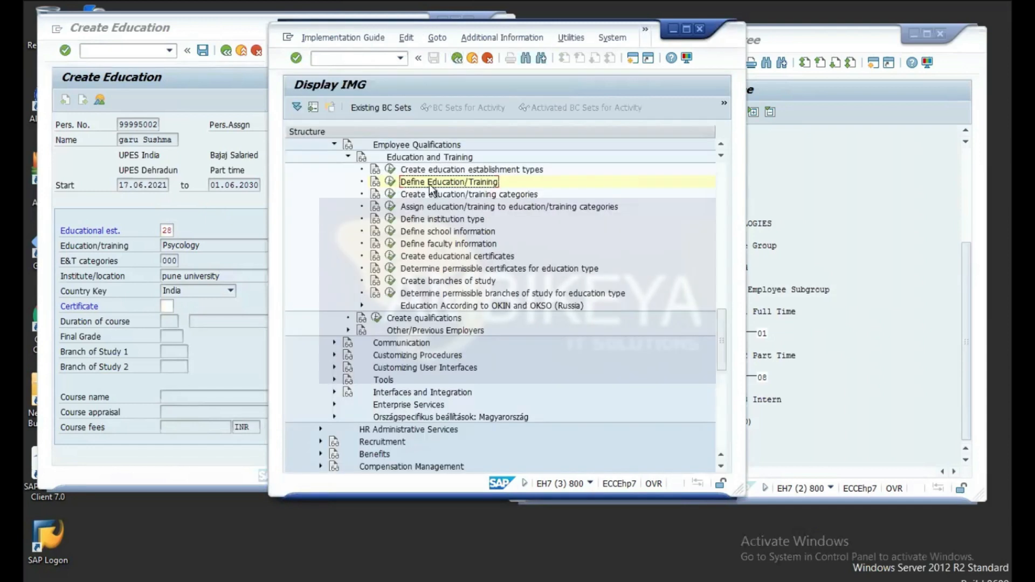
left_click(390, 257)
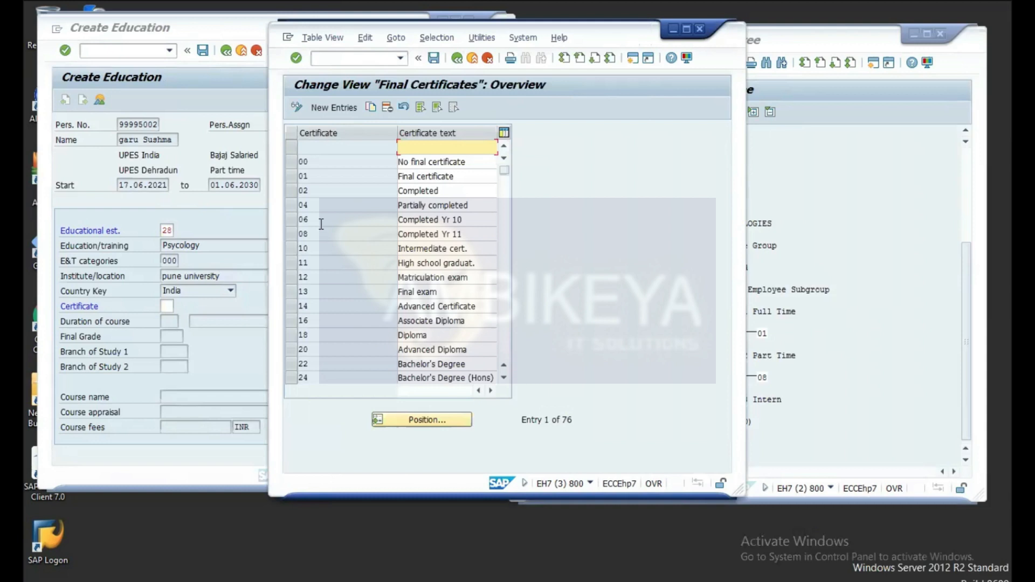
left_click(342, 107)
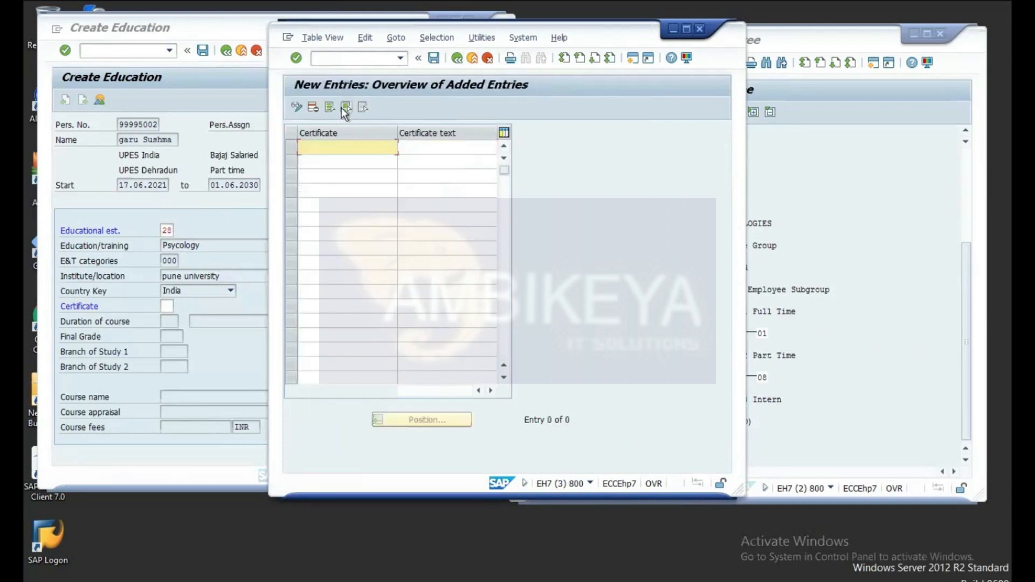
type("09")
left_click(424, 153)
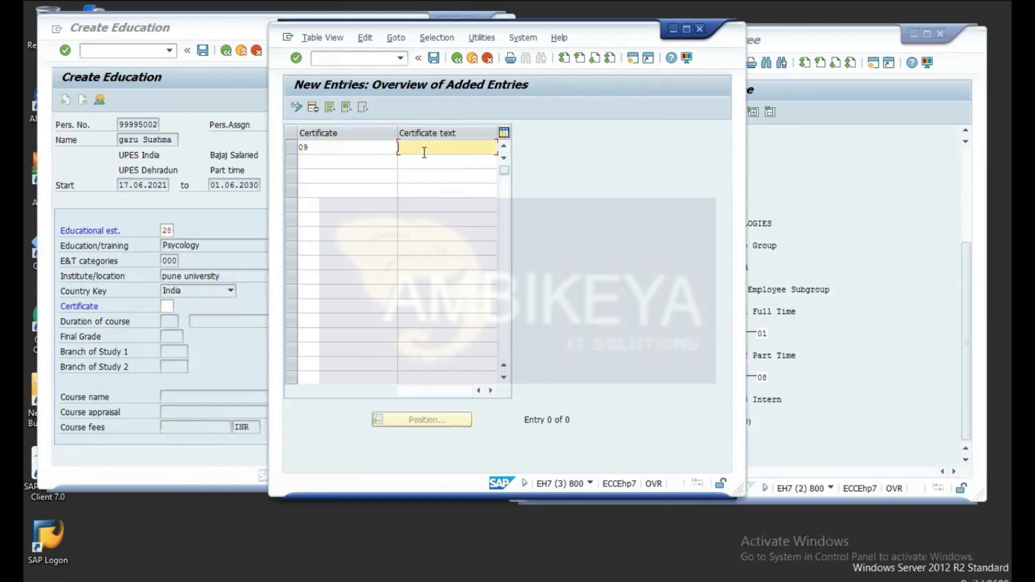
type("d")
type("om")
type("pleted")
type(" test")
Step: Save the certificate to a customizing request and back out to the IMG tree
left_click(434, 59)
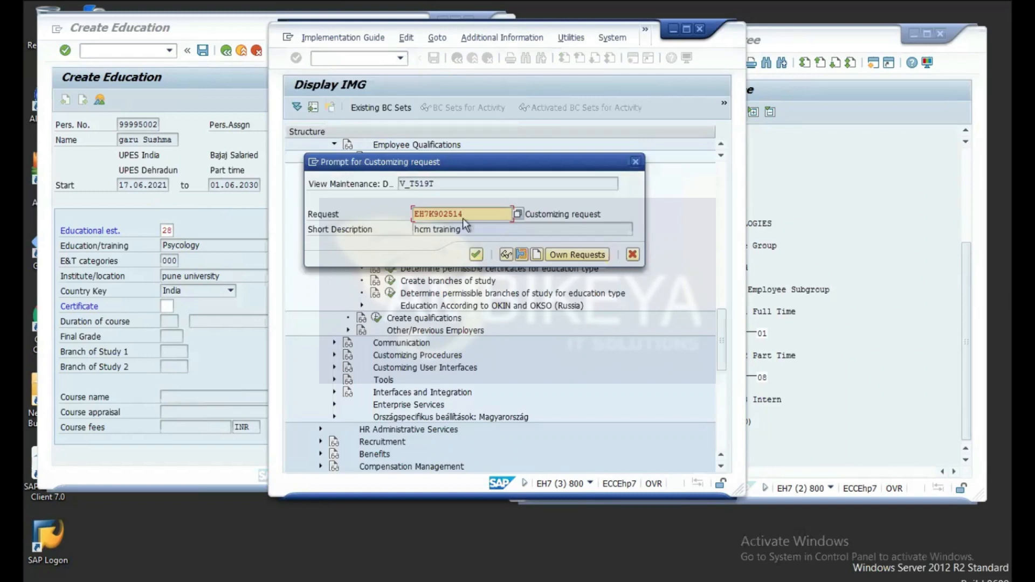
left_click(477, 255)
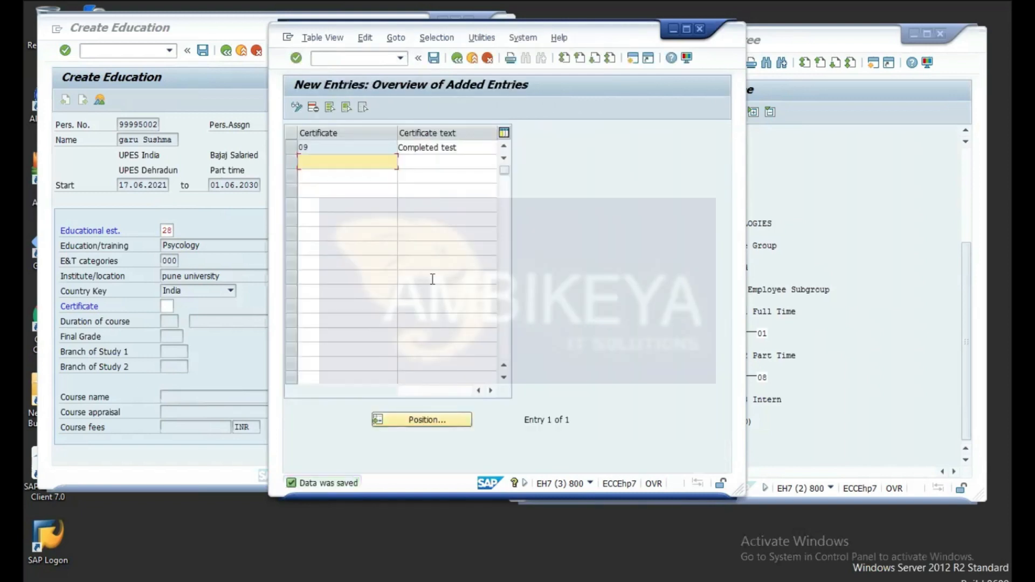
left_click(457, 58)
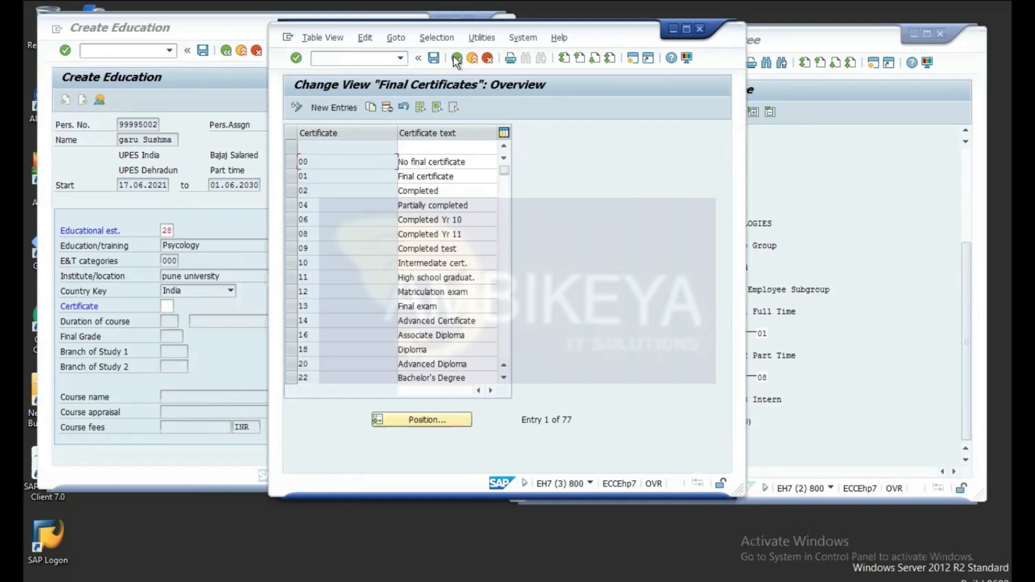
left_click(457, 58)
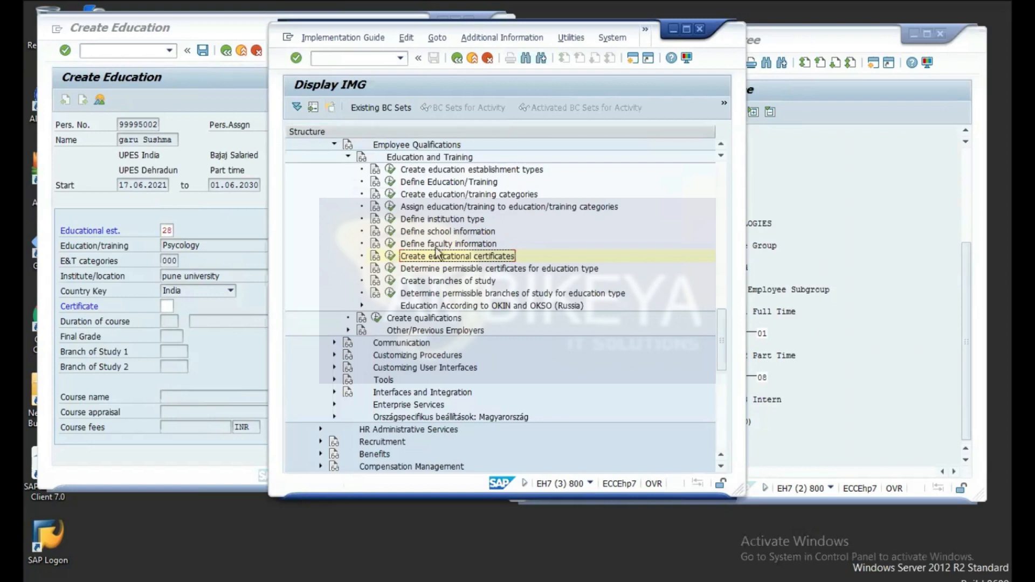
Step: Start a new permissible-certificate assignment and try looking up establishment types
left_click(391, 269)
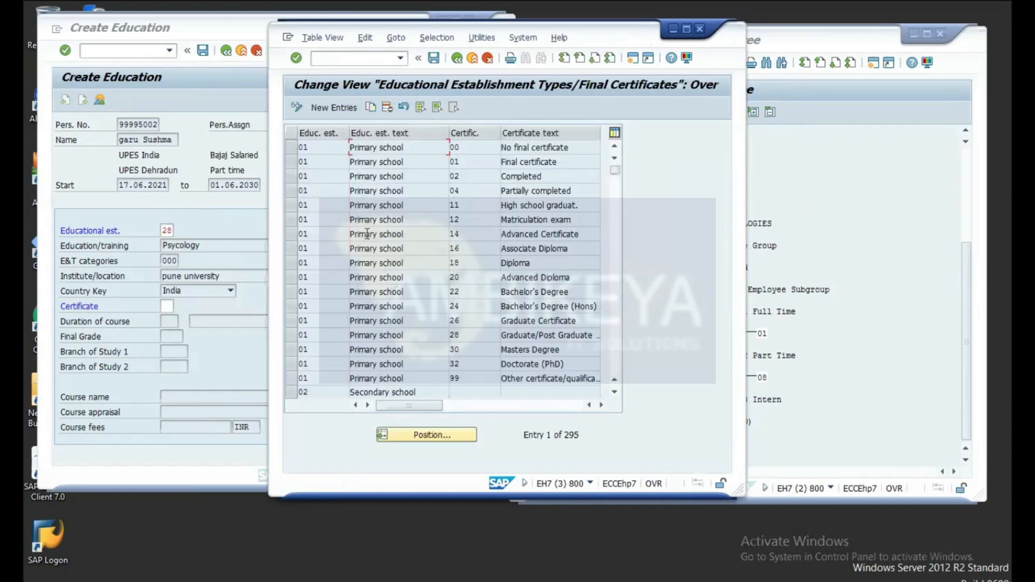
left_click(333, 107)
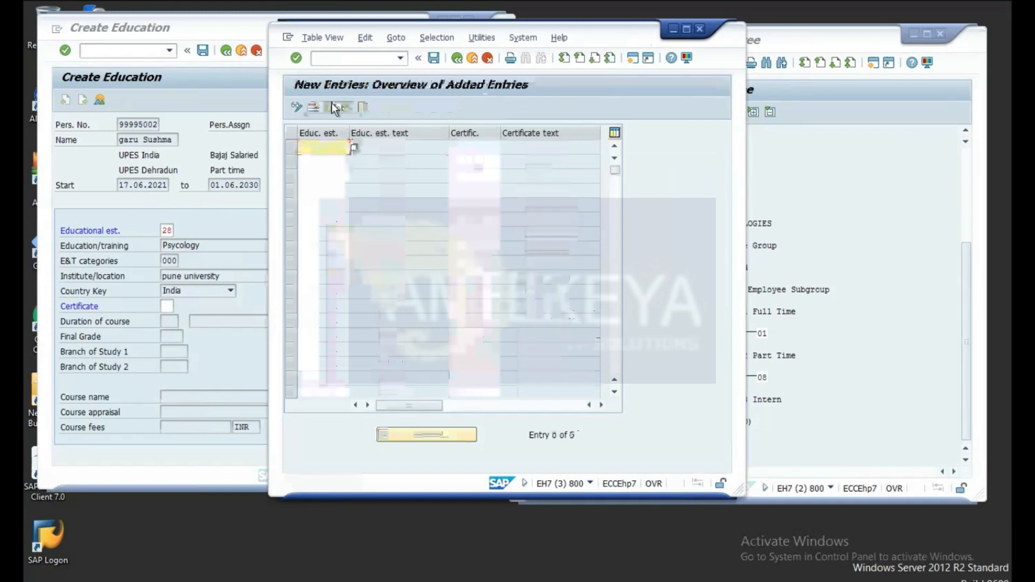
left_click(354, 147)
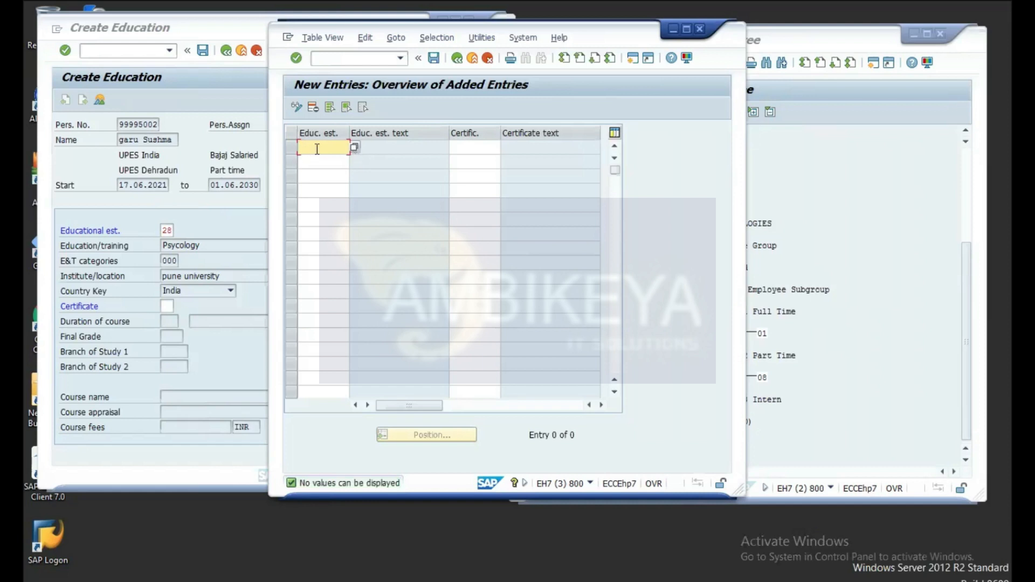
left_click(355, 148)
Step: Put certificate 09 Completed test in the new row and return to the overview
left_click(473, 148)
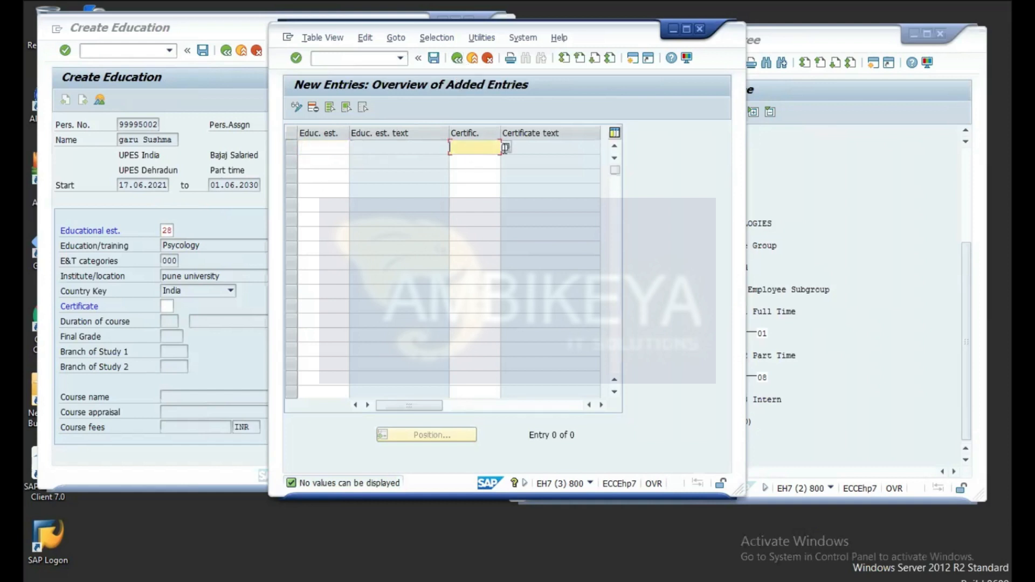
left_click(505, 147)
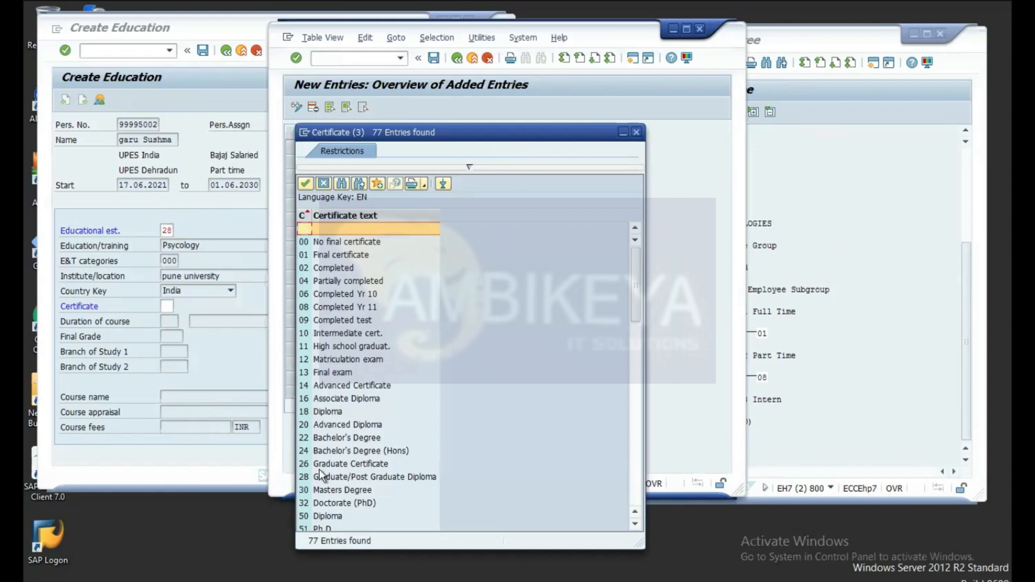
left_click(335, 321)
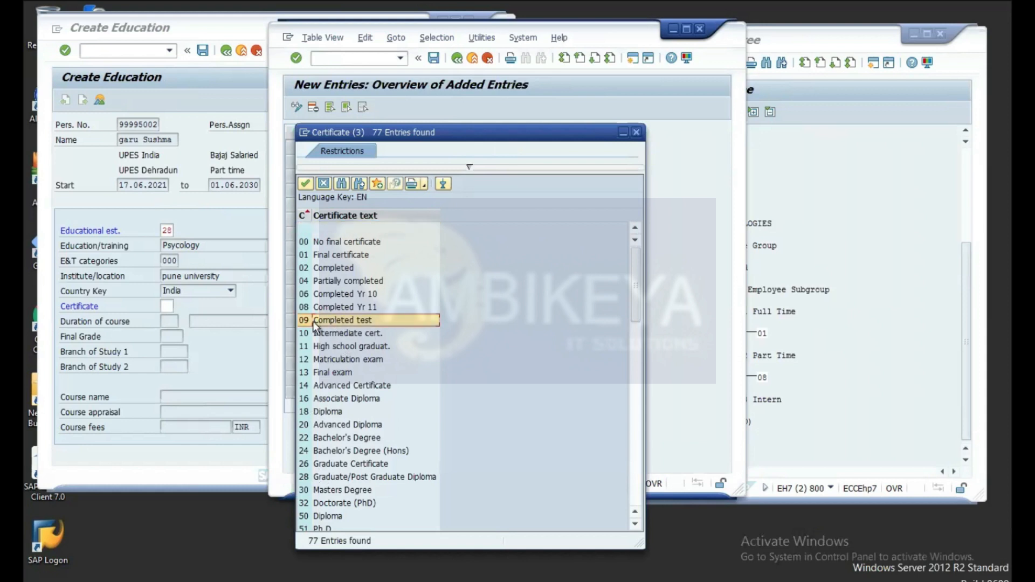
double_click(333, 320)
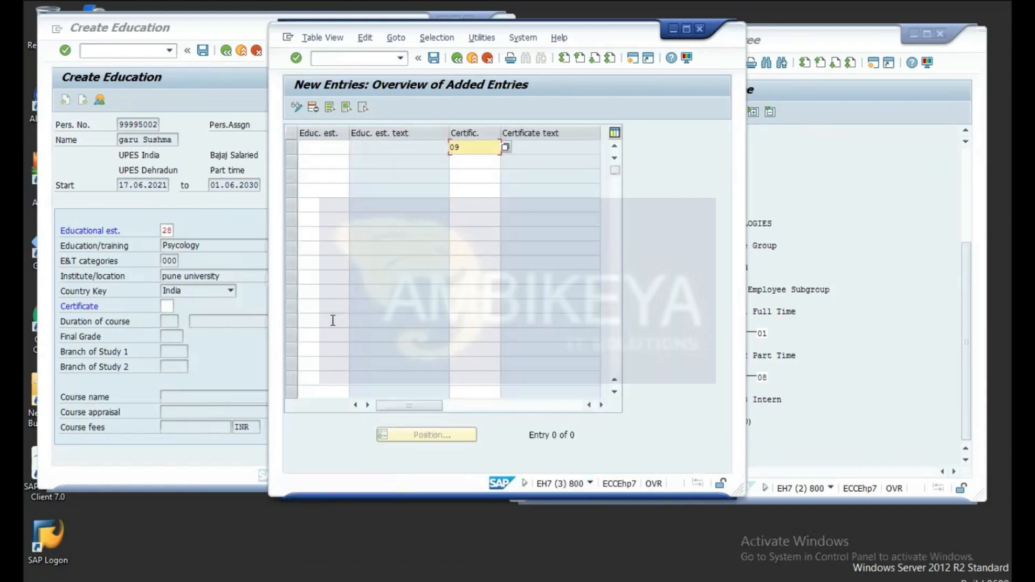
left_click(327, 146)
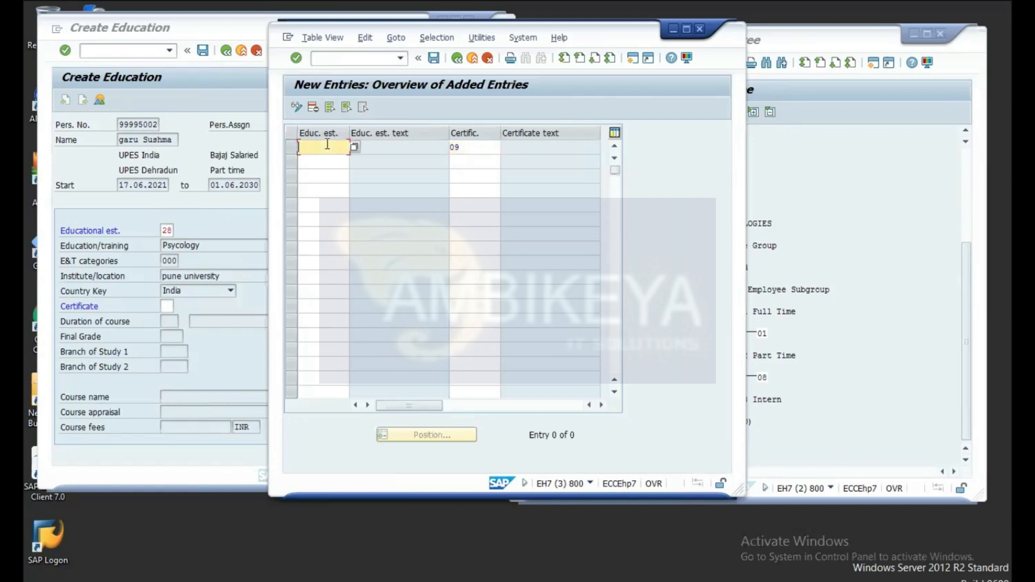
left_click(356, 148)
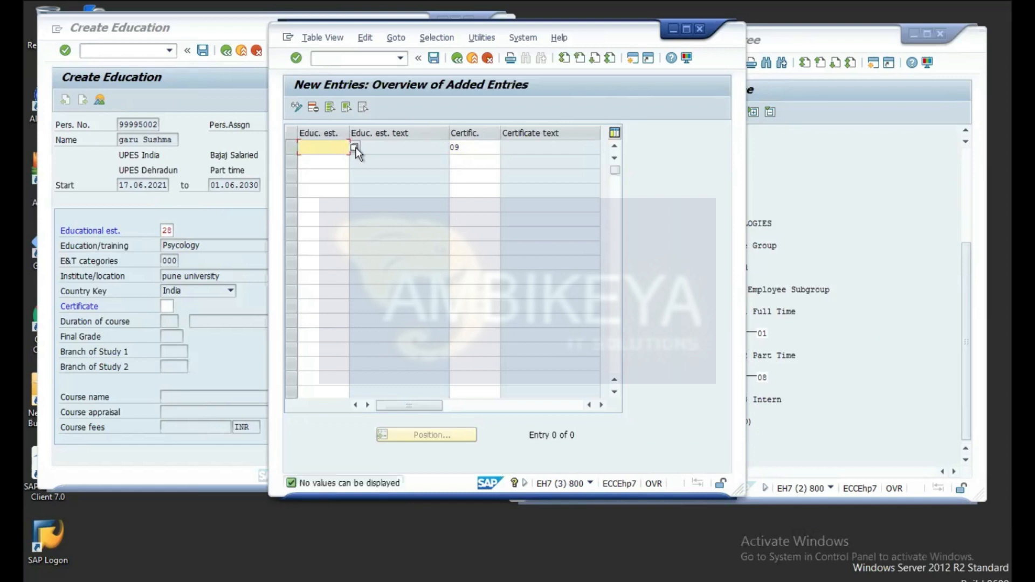
left_click(457, 58)
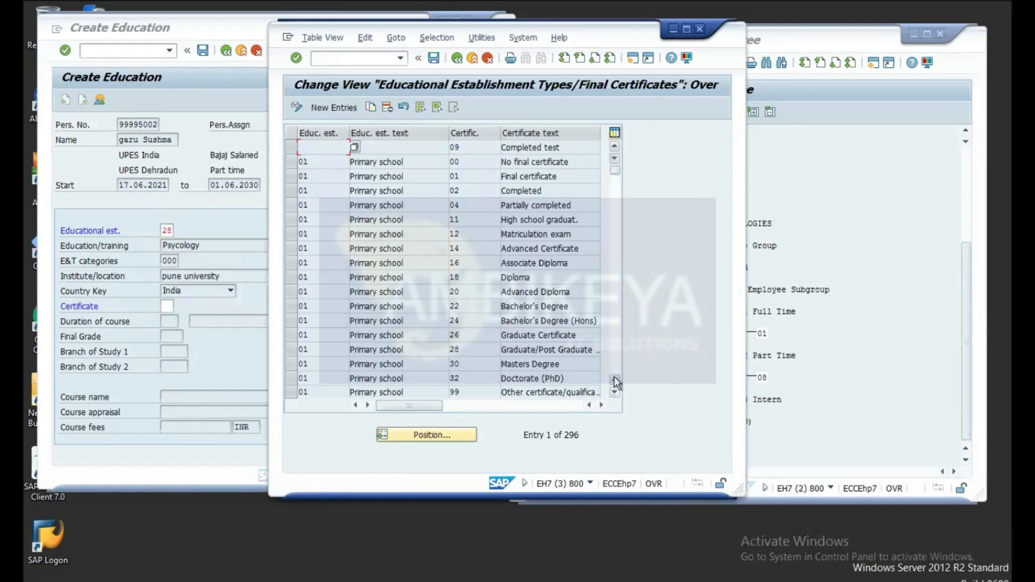
Step: Copy the 01 Primary school / 99 row as a new entry and look up establishment types
left_click(614, 393)
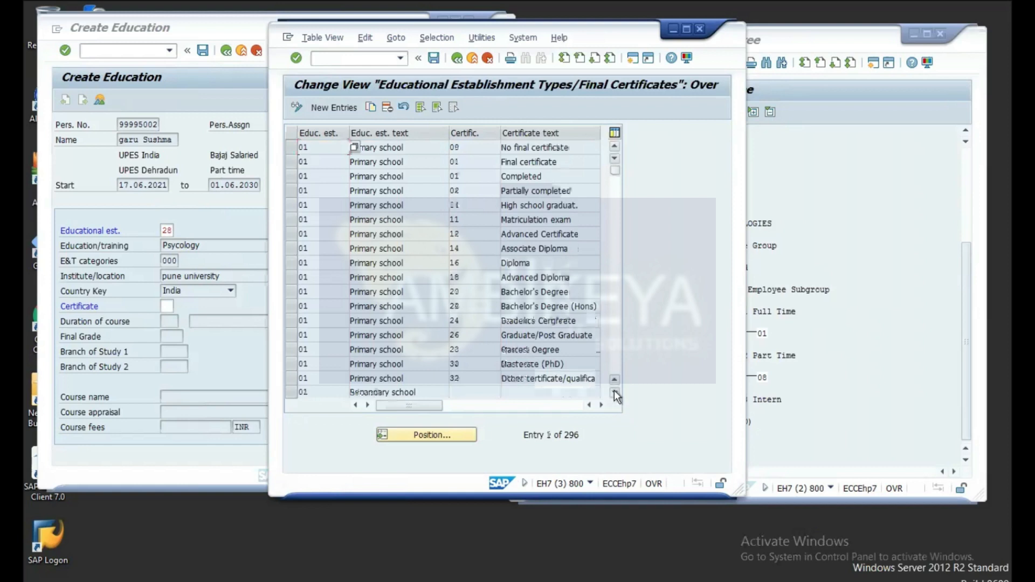
left_click(615, 394)
left_click(615, 394)
left_click(615, 393)
left_click(615, 393)
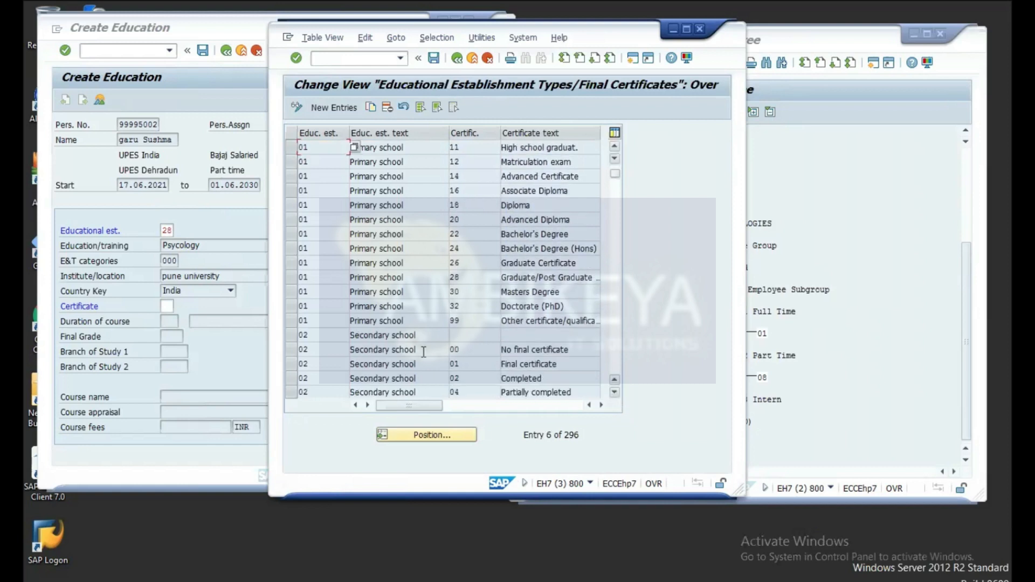
left_click(314, 322)
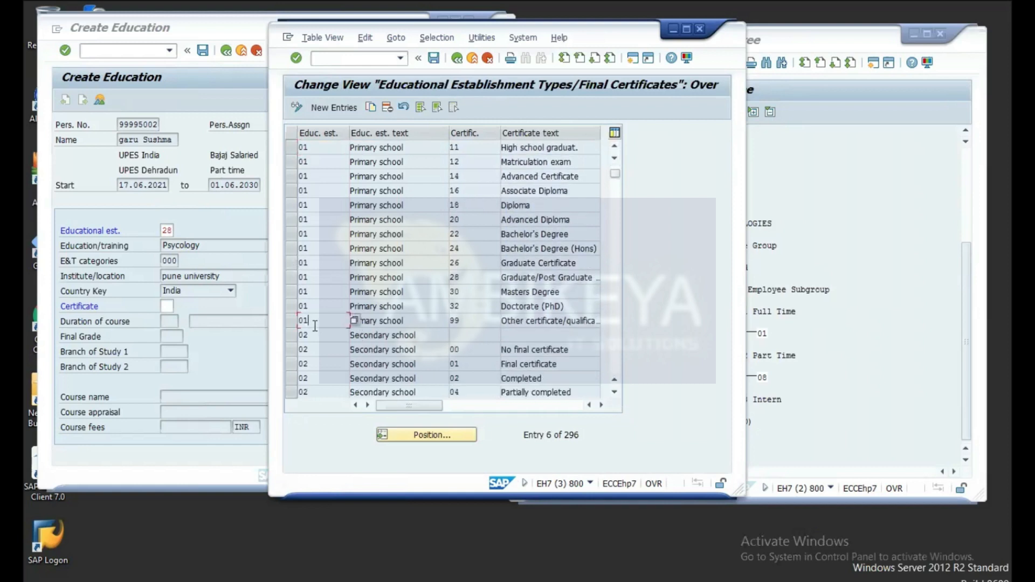
left_click(291, 322)
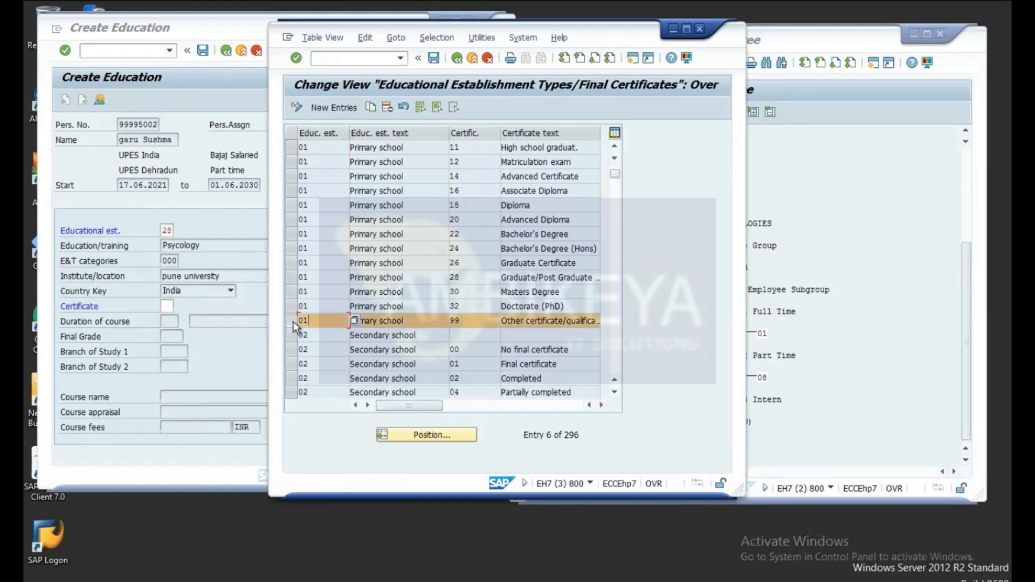
left_click(372, 107)
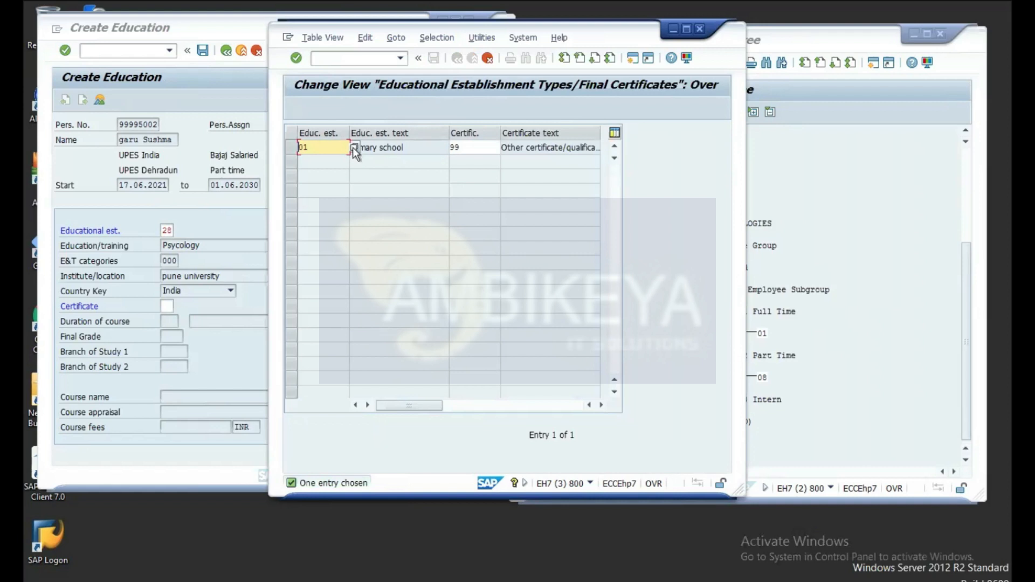
left_click(355, 146)
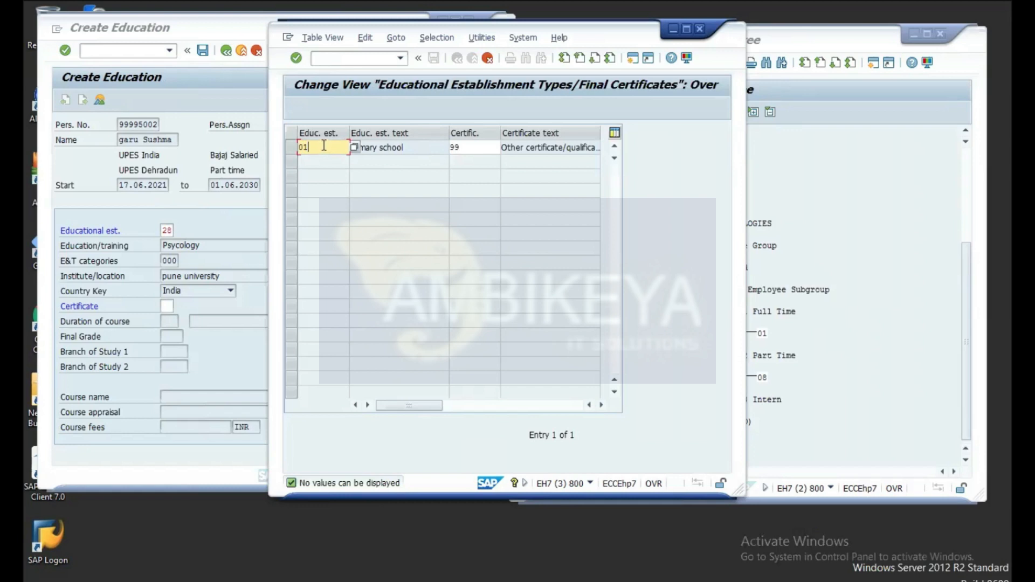
Step: Cancel the copied certificate row without saving and leave the permissible certificates table
key("BackSpace")
key("BackSpace")
left_click(488, 58)
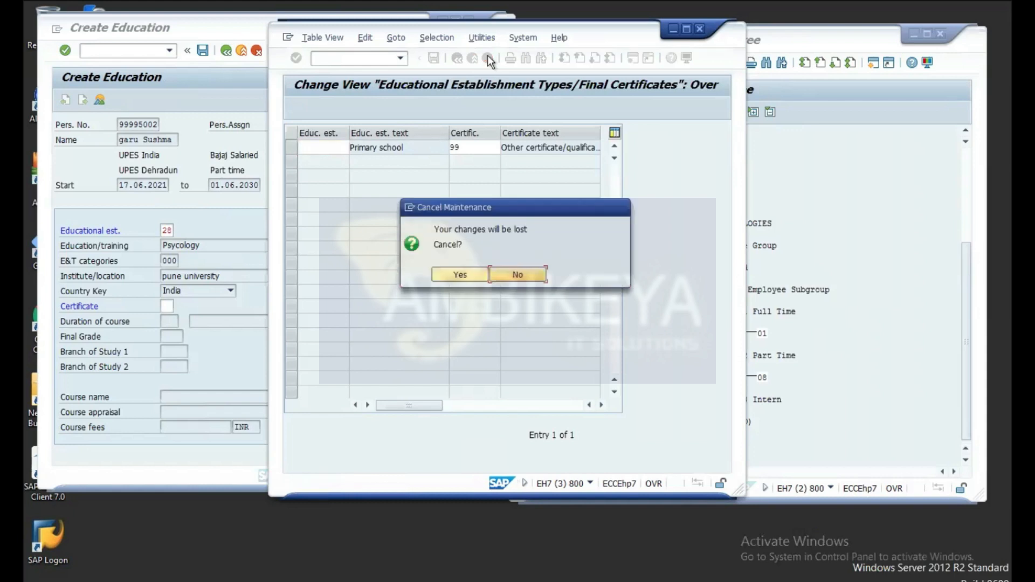
left_click(482, 276)
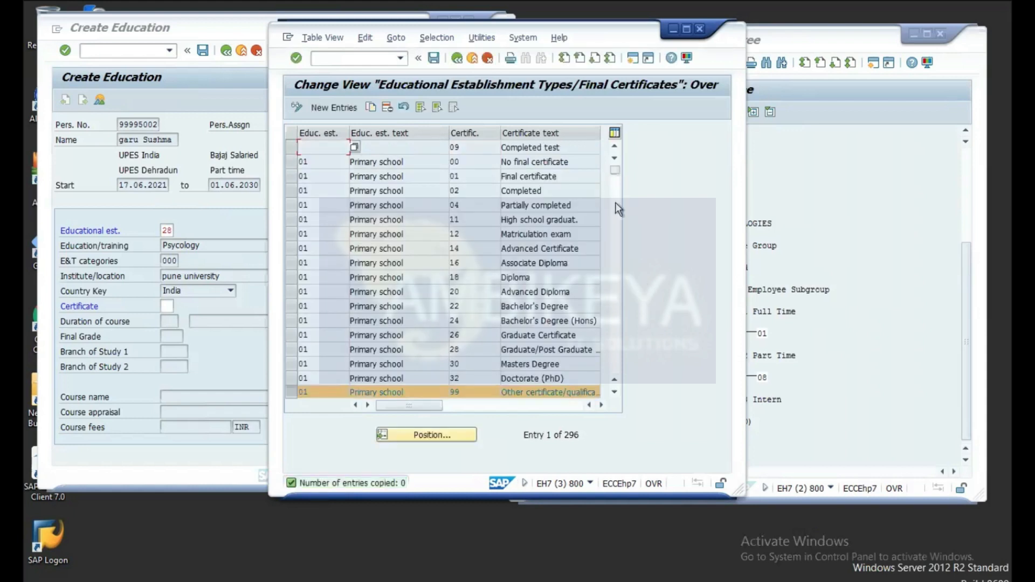
left_click_drag(616, 170, 617, 199)
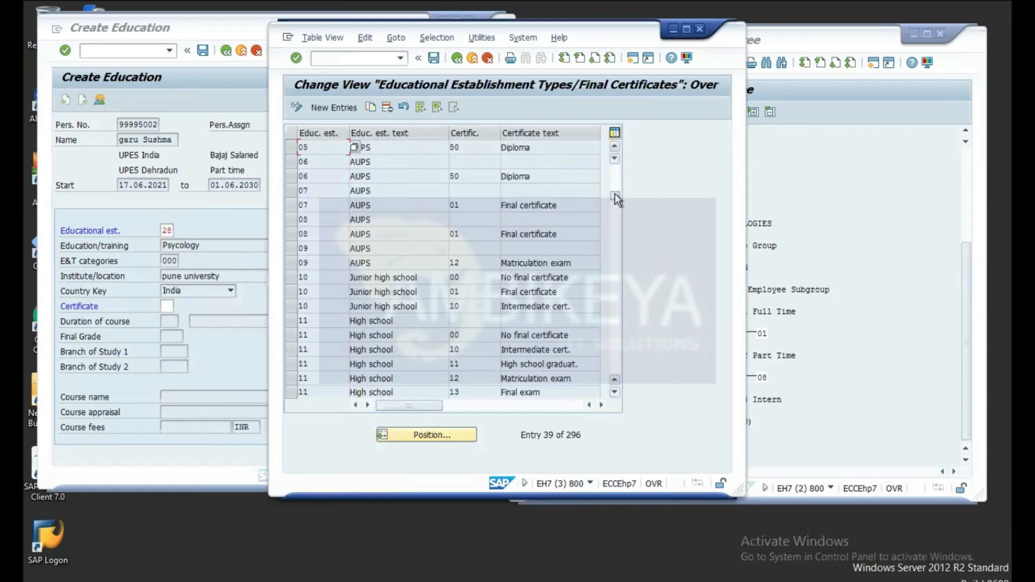
left_click(457, 58)
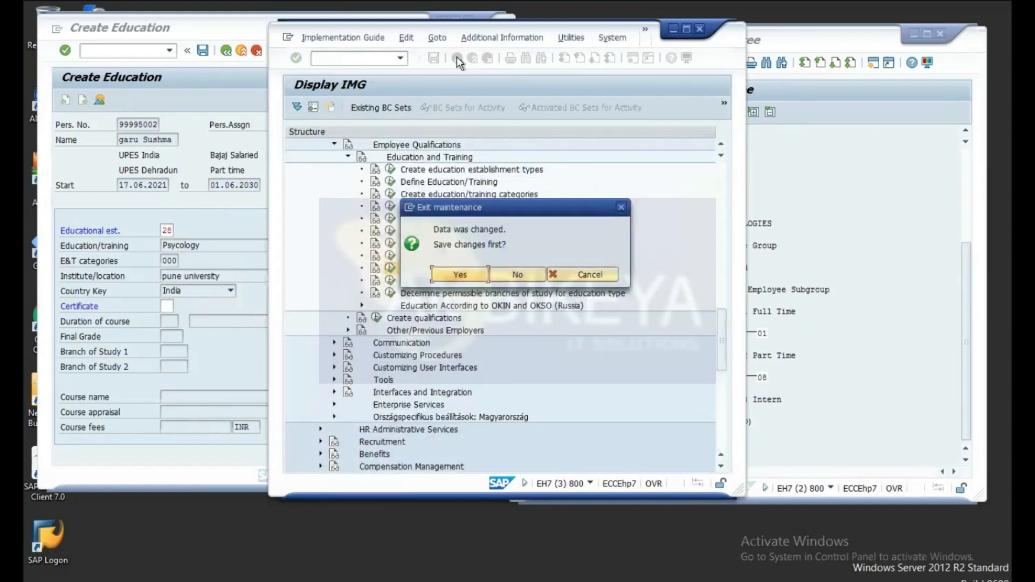
left_click(521, 275)
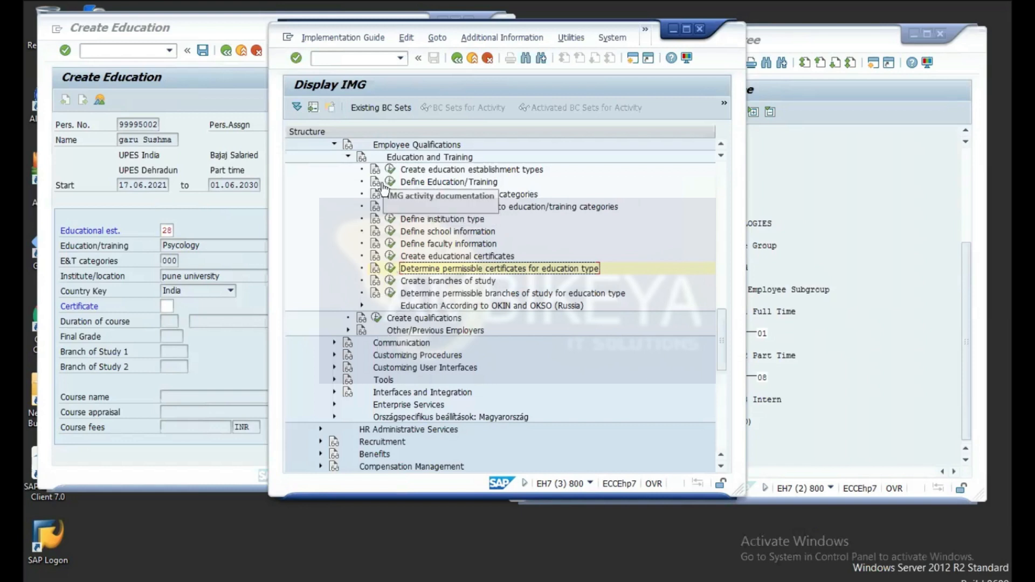
left_click(390, 182)
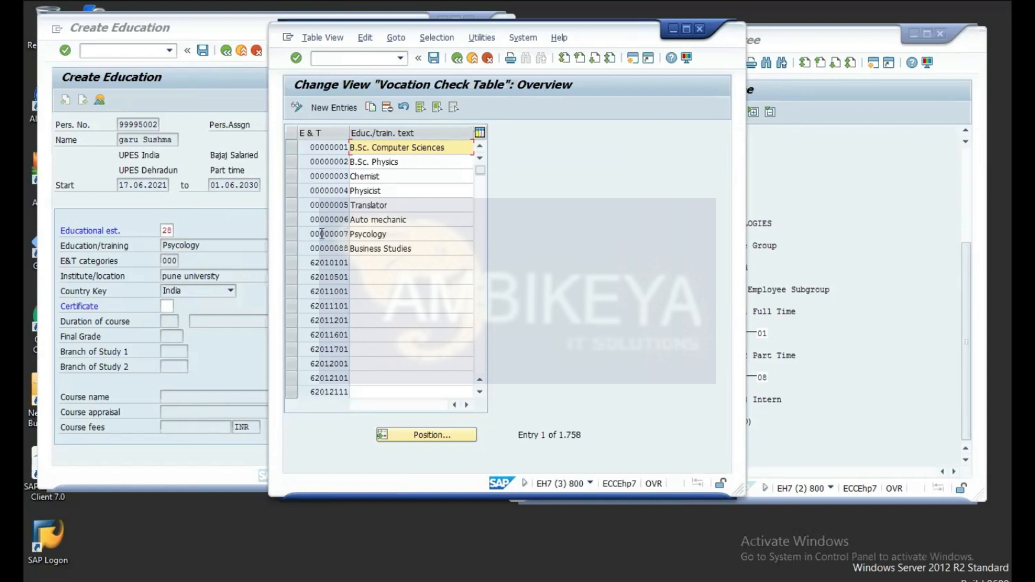
left_click(457, 58)
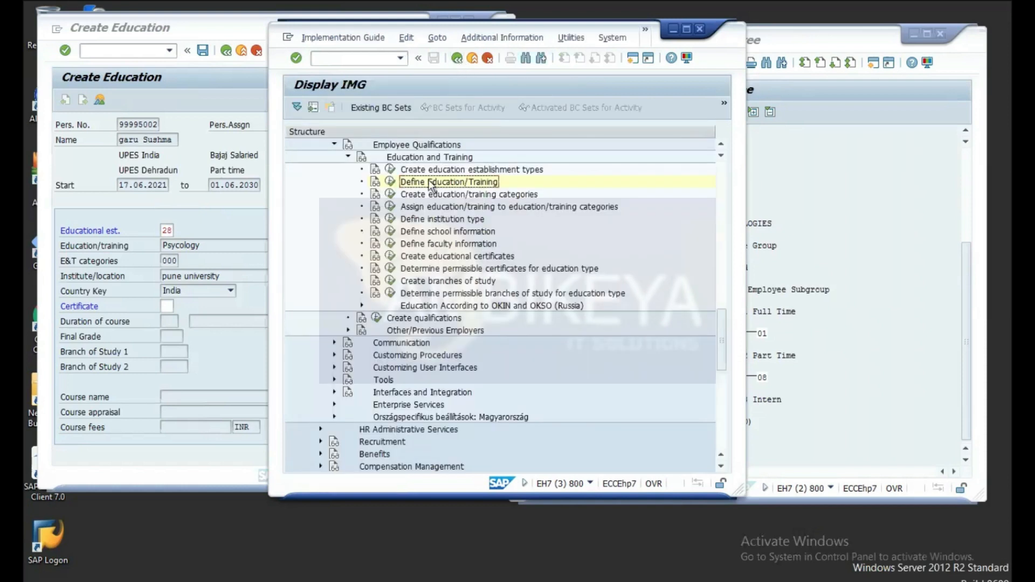
left_click(390, 195)
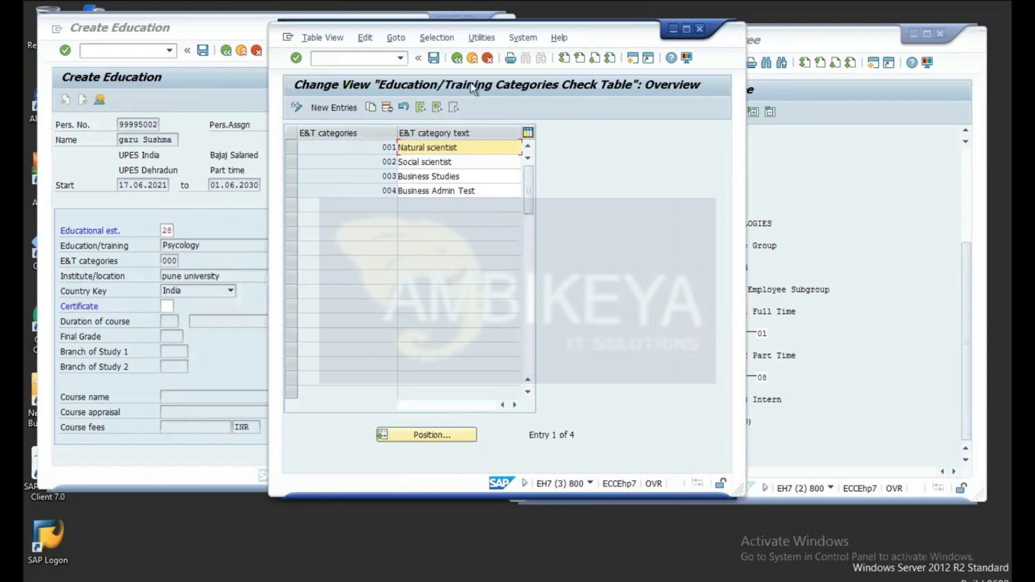
left_click(457, 58)
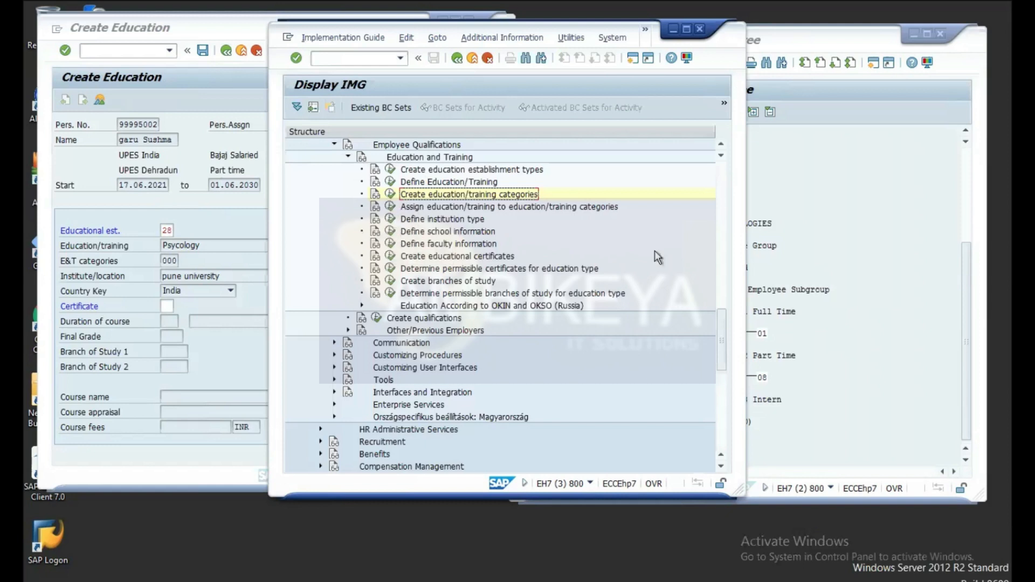
left_click(392, 296)
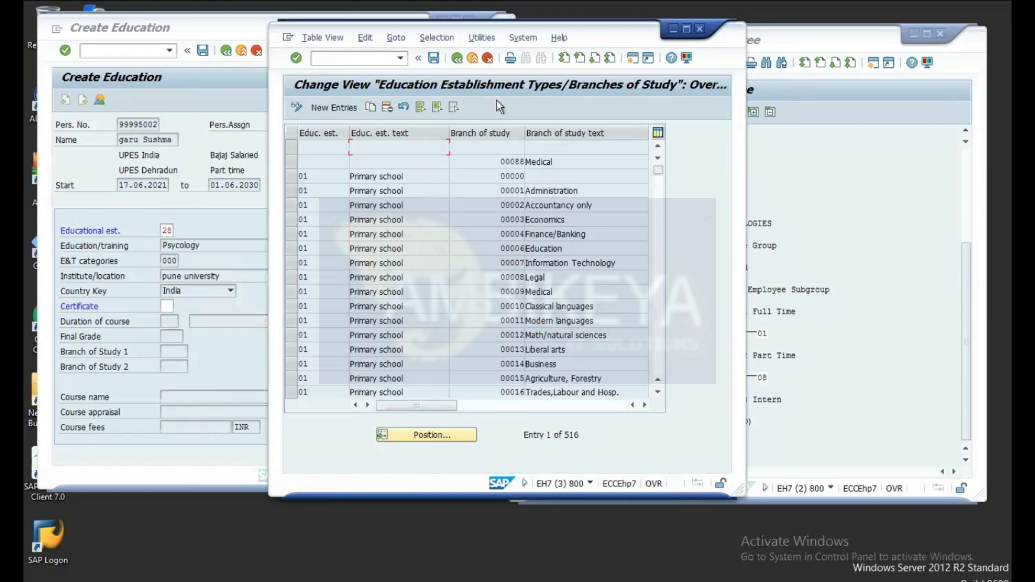
left_click(458, 58)
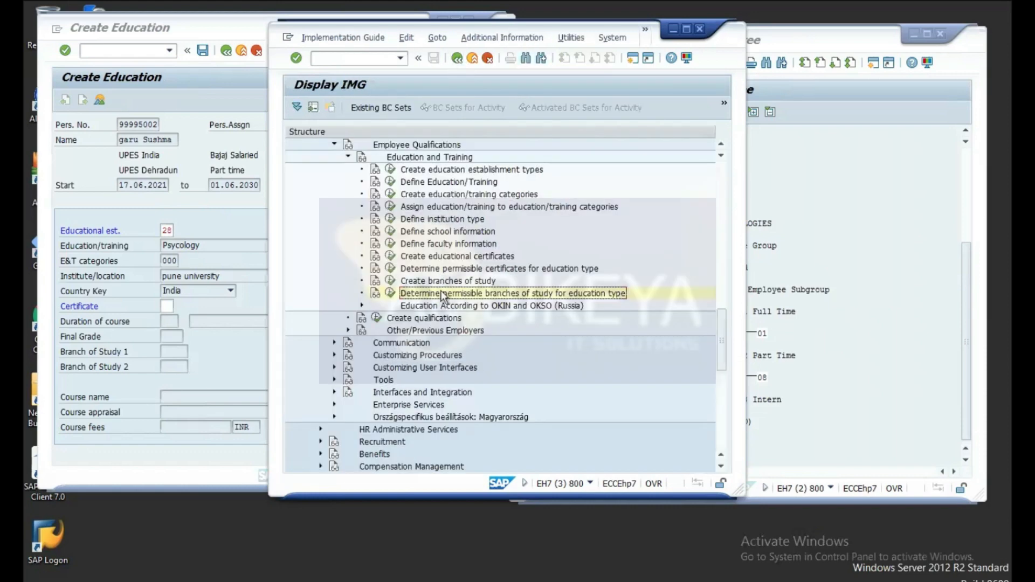
Step: Open the permissible certificates table and copy the Primary school / No final certificate row
left_click(391, 270)
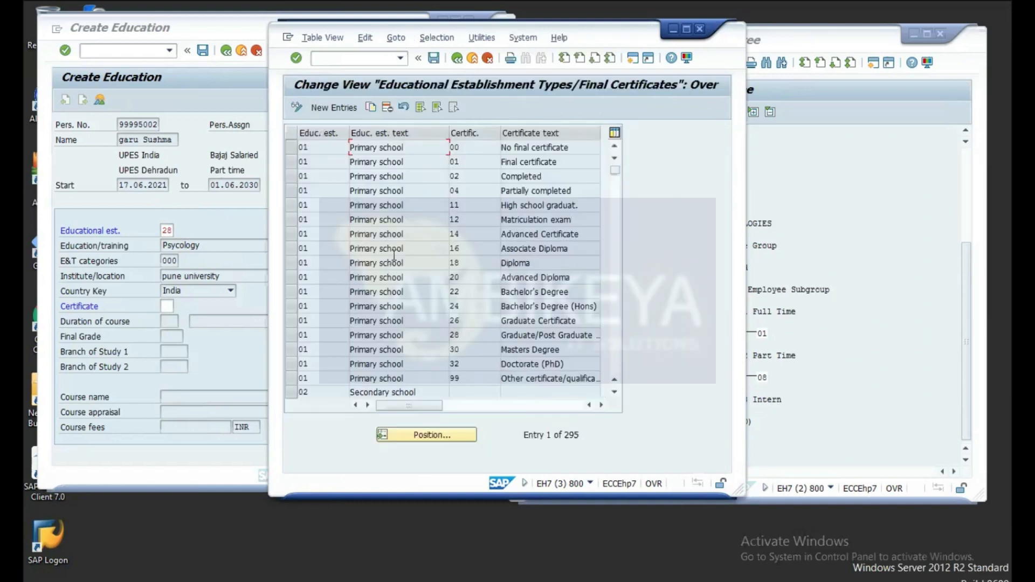
left_click(291, 147)
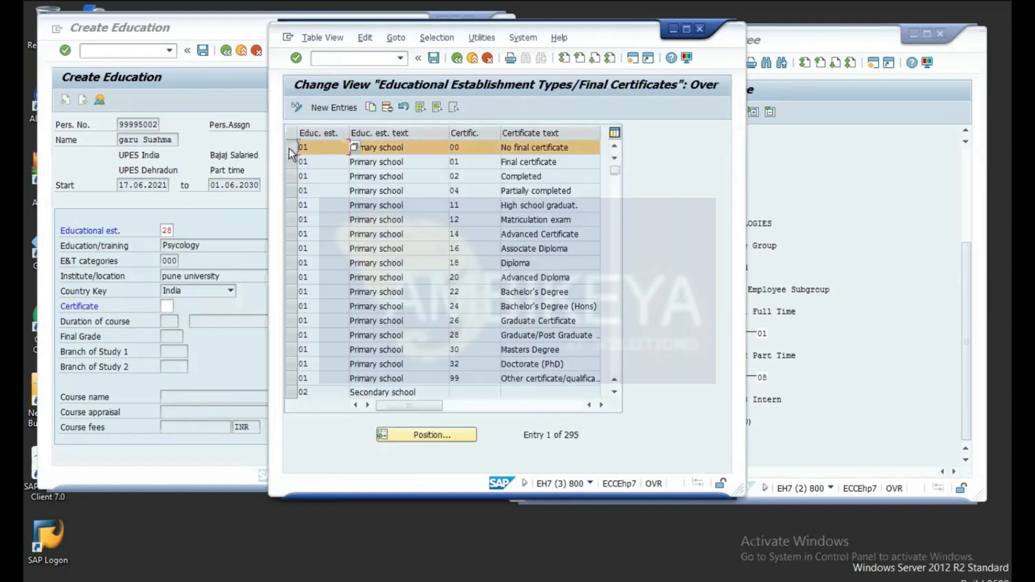
left_click(371, 107)
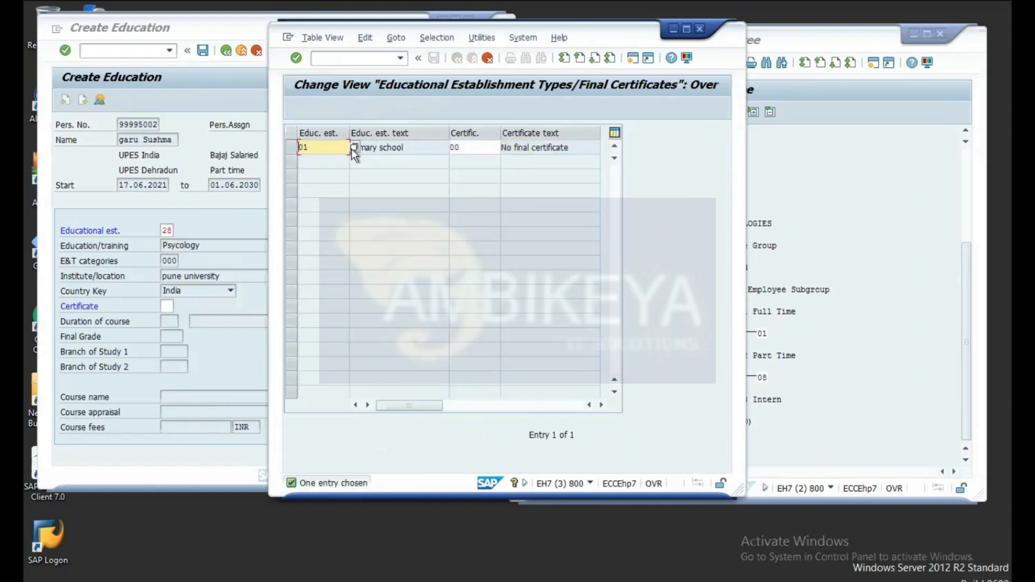
Step: Empty the copy's establishment type and list the possible establishment type values
left_click(328, 151)
key("BackSpace")
key("BackSpace")
type("00")
key("BackSpace")
type("0")
key("BackSpace")
key("BackSpace")
left_click(355, 148)
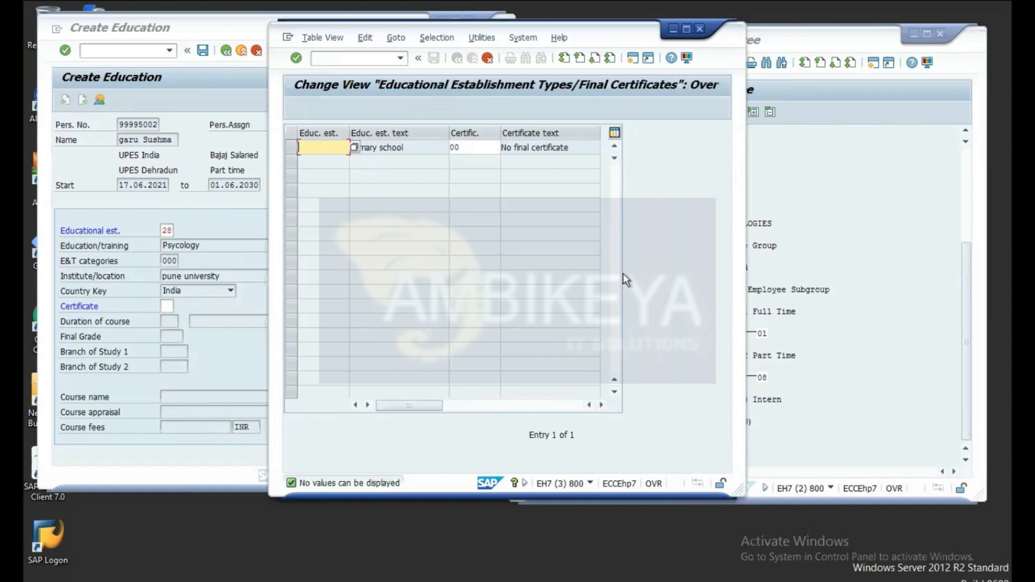
key("XF86MonBrightnessDown")
key("XF86MonBrightnessUp")
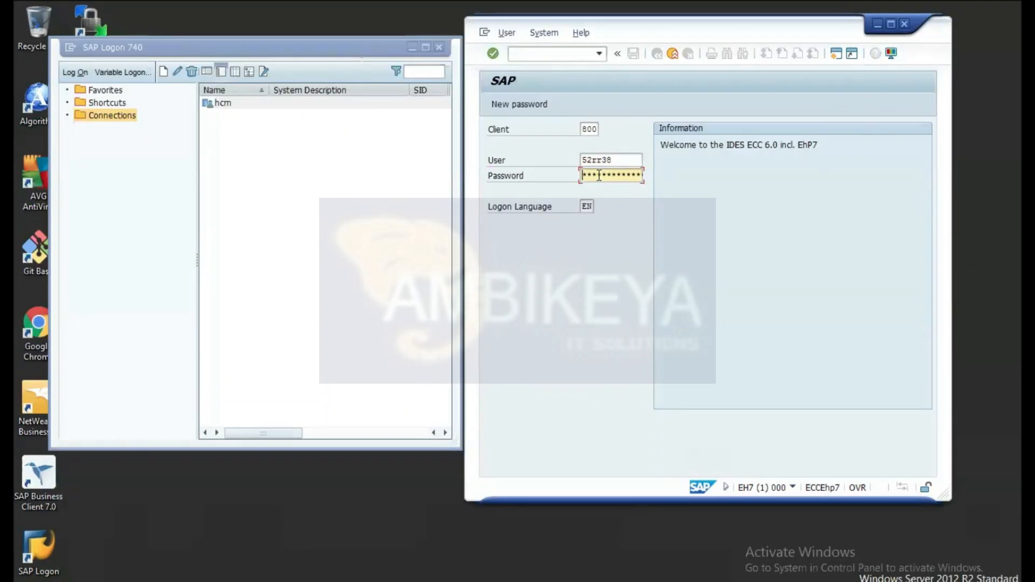
Step: Log back on, maximize the SAP window and start transaction PA30
key("Right")
key("Right")
key("Right")
key("Return")
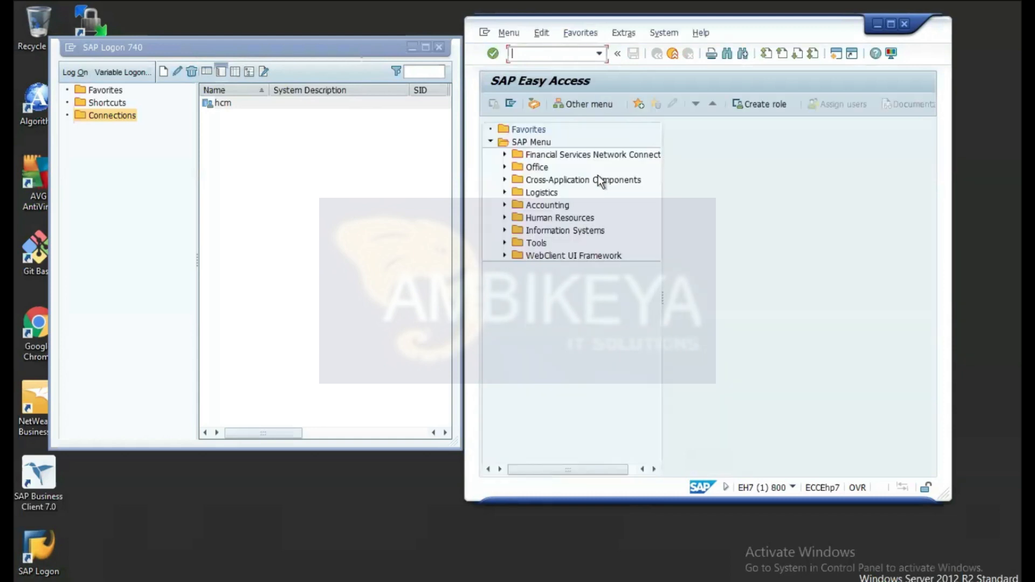
left_click(893, 24)
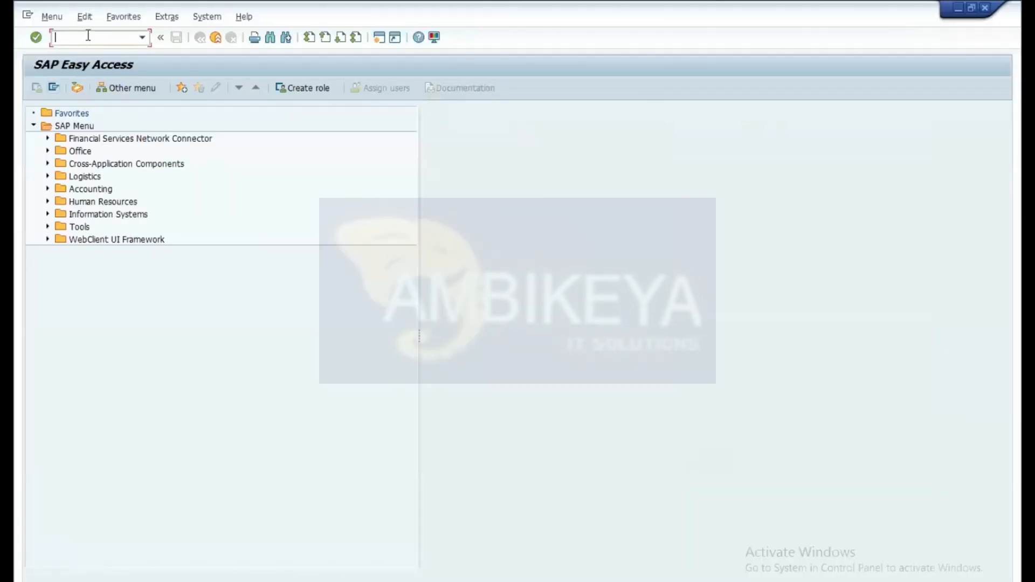
type("pa30")
key("Return")
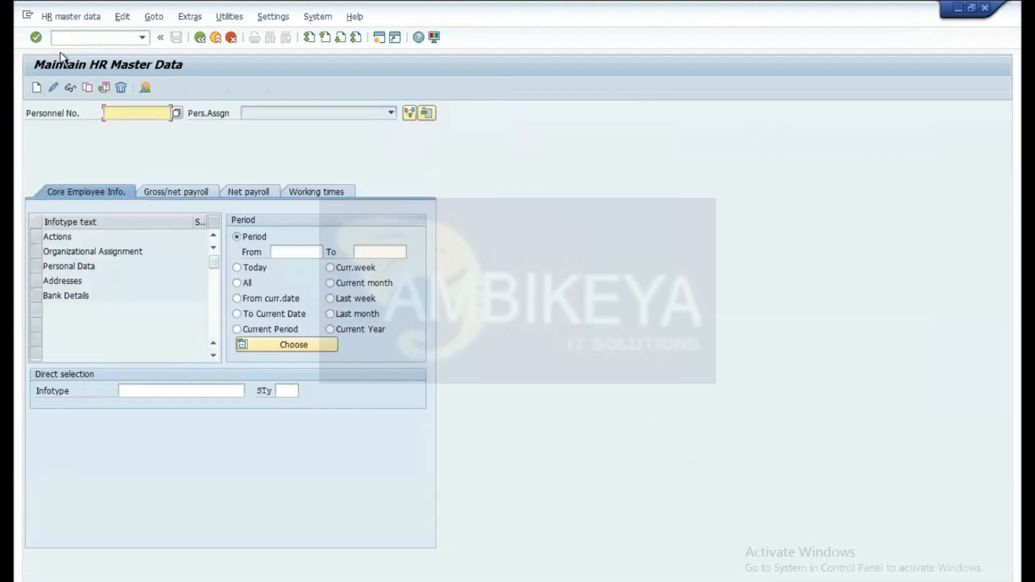
Step: Load the test employee's personnel number from history and choose infotype 22 Education
left_click(91, 36)
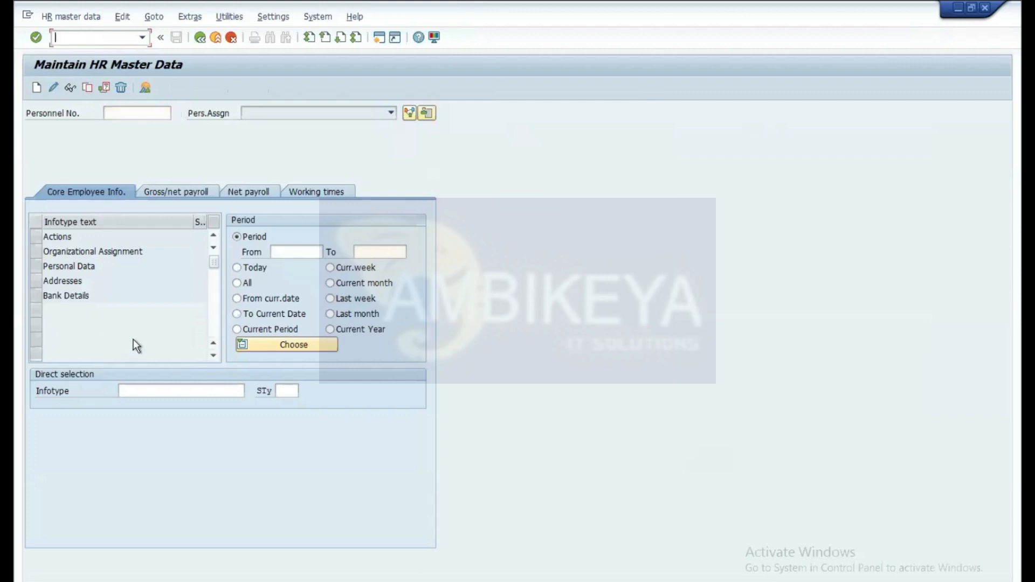
left_click(132, 112)
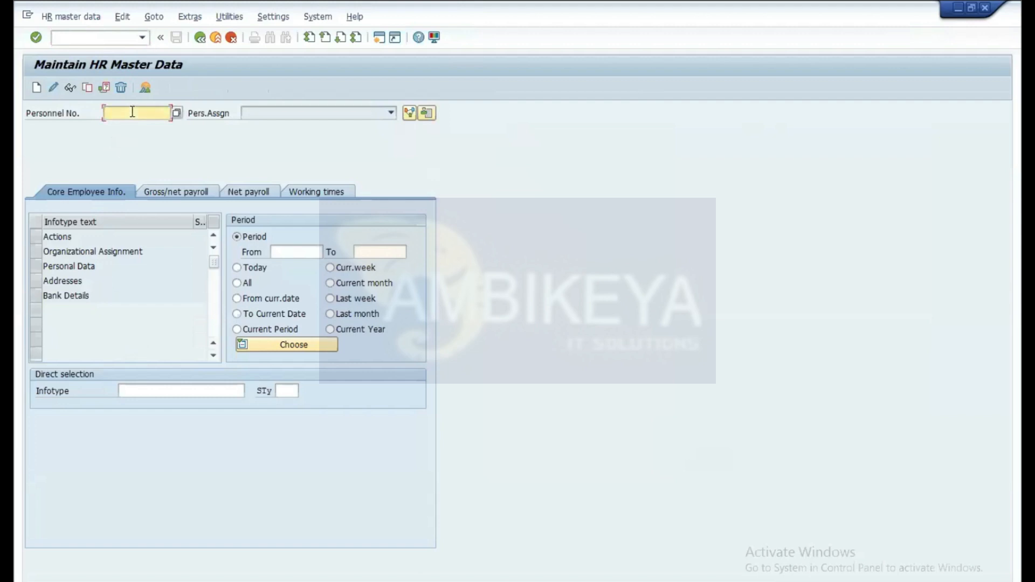
left_click(132, 112)
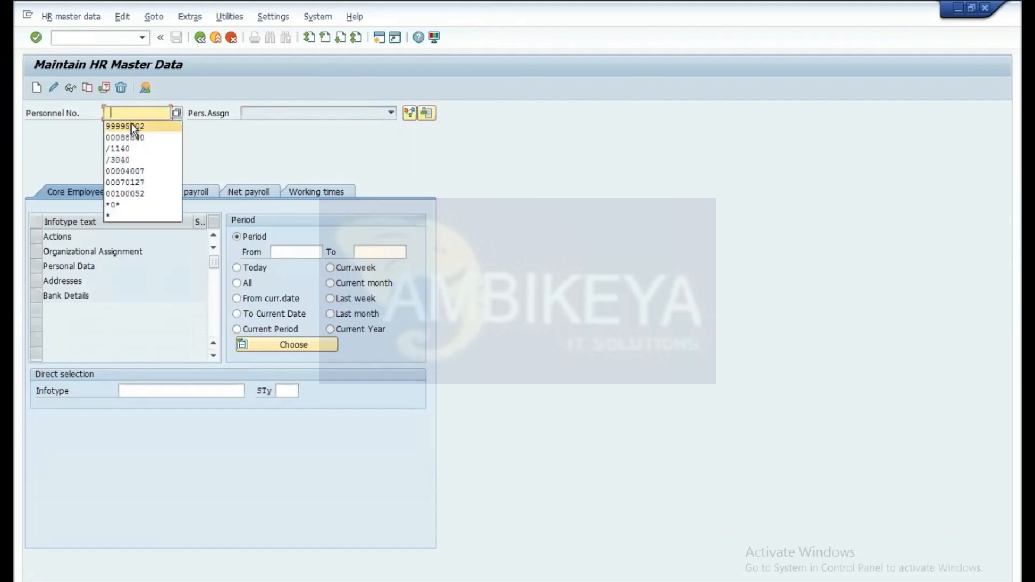
left_click(131, 126)
key("Return")
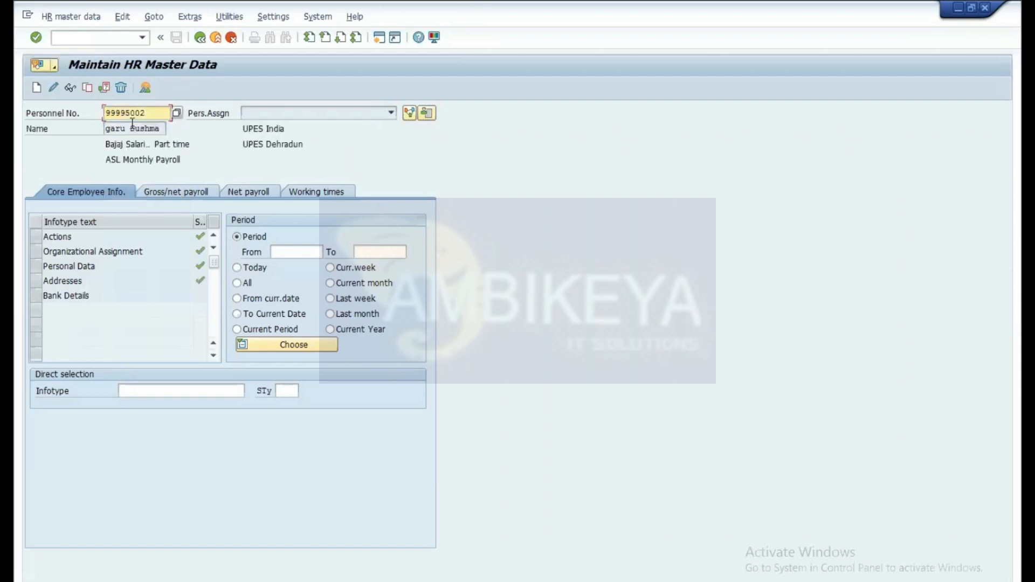
left_click(130, 387)
type("22")
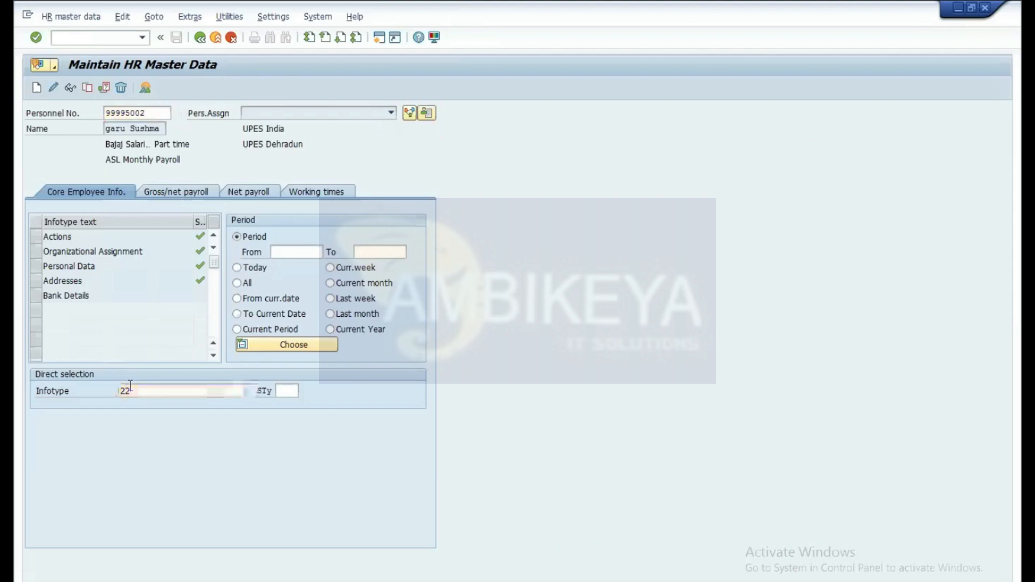
key("Return")
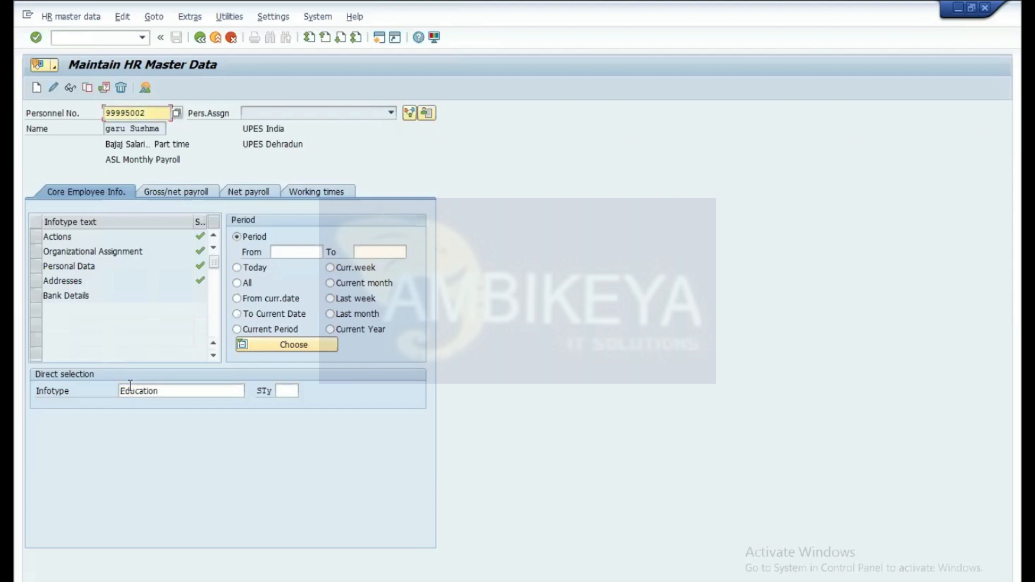
Step: Create a new Education record and list the allowed Certificate values
left_click(36, 88)
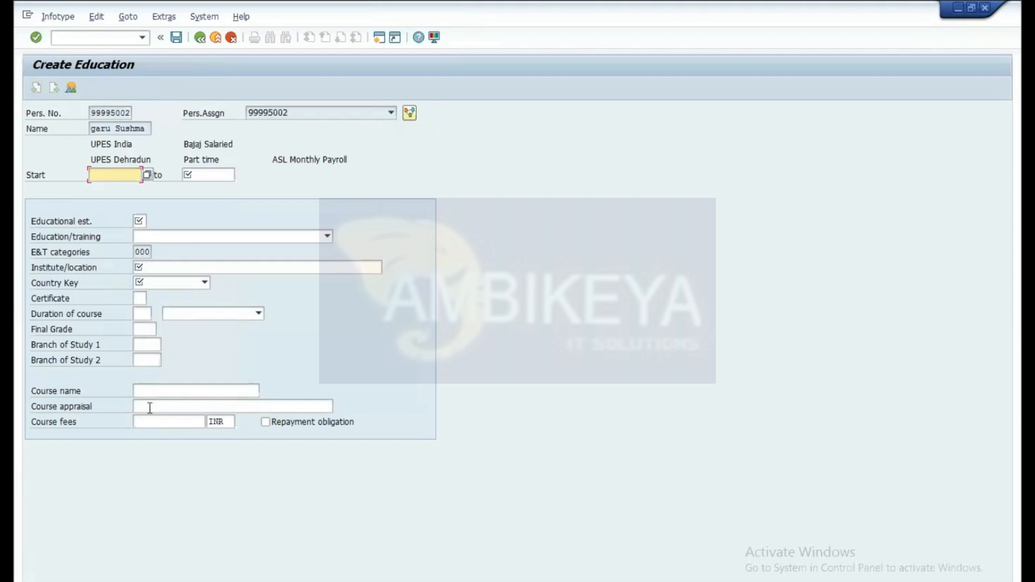
left_click(141, 297)
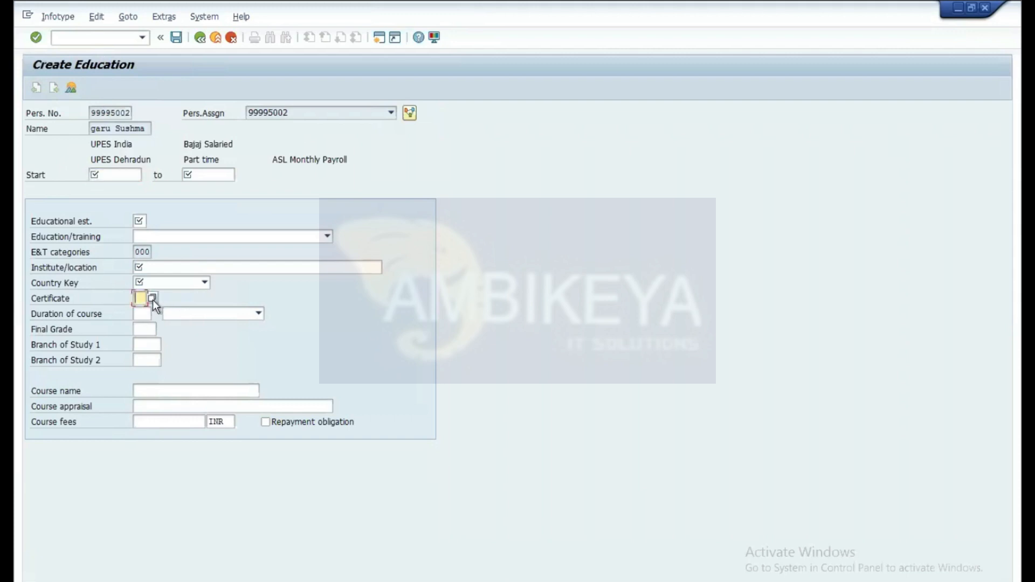
left_click(154, 298)
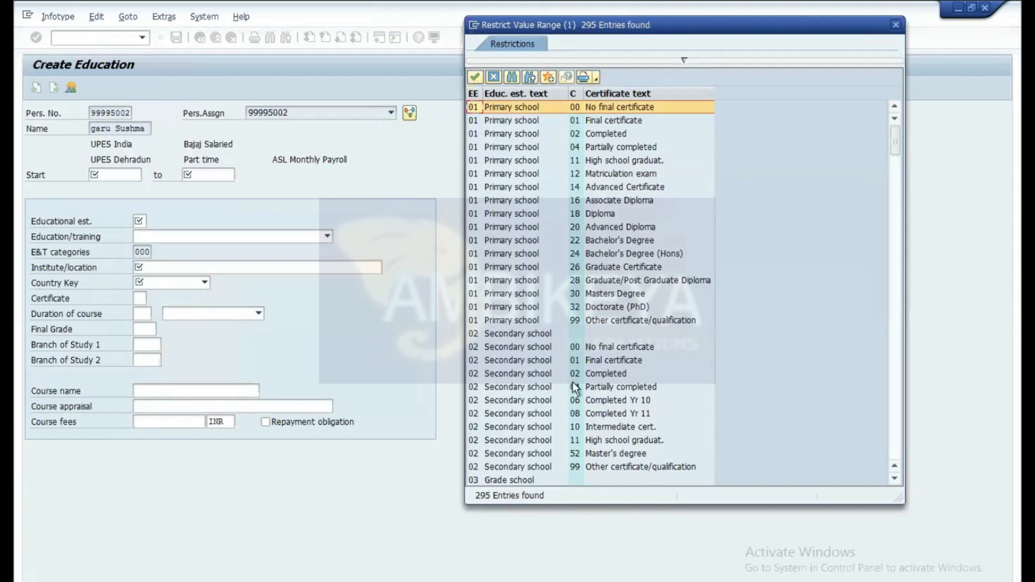
Step: Choose U2 Final certificate for U5 Post-graduate school from the list
scroll(579, 386, "down", 1)
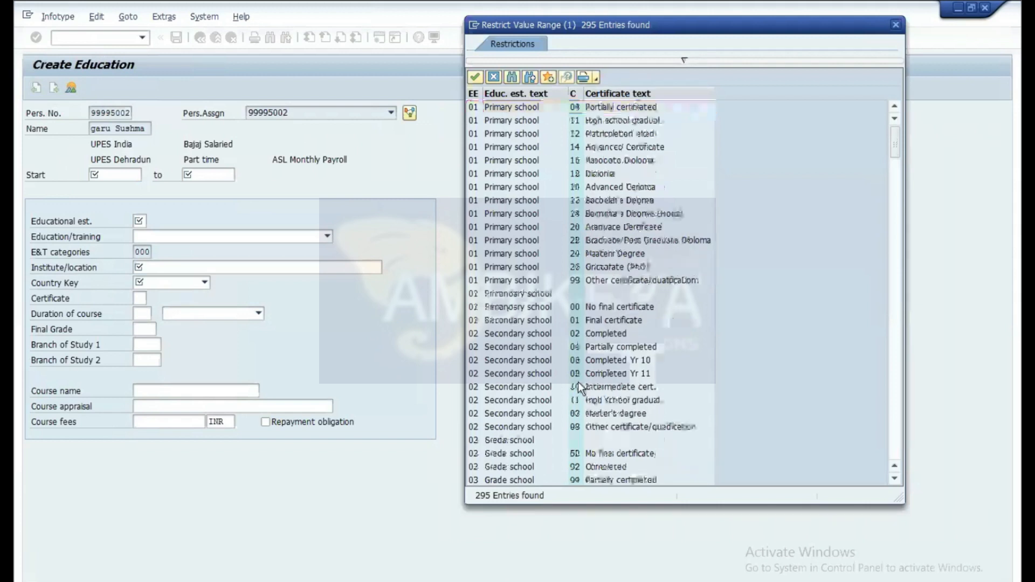
scroll(578, 387, "down", 20)
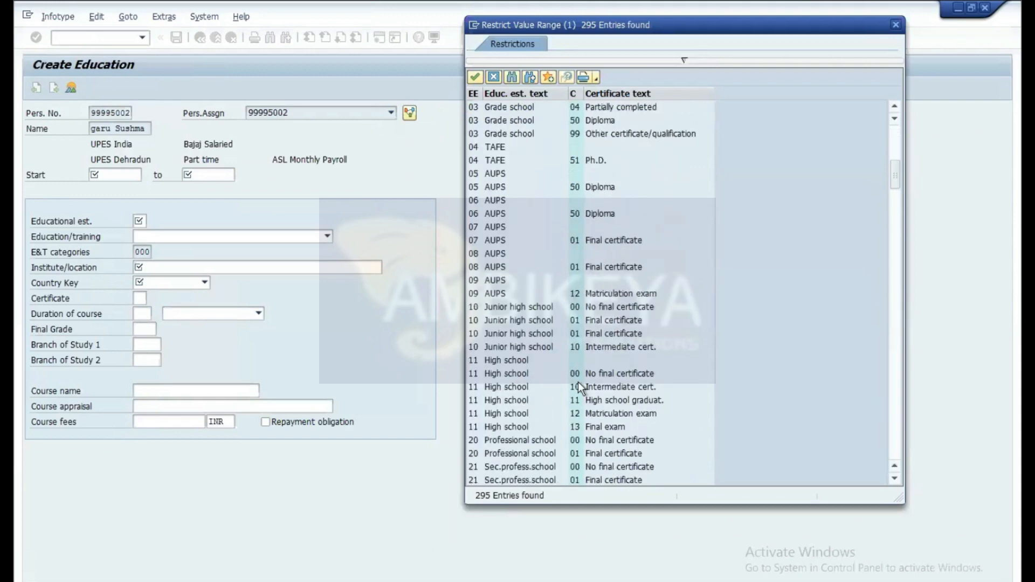
scroll(578, 382, "down", 4)
scroll(578, 382, "up", 1)
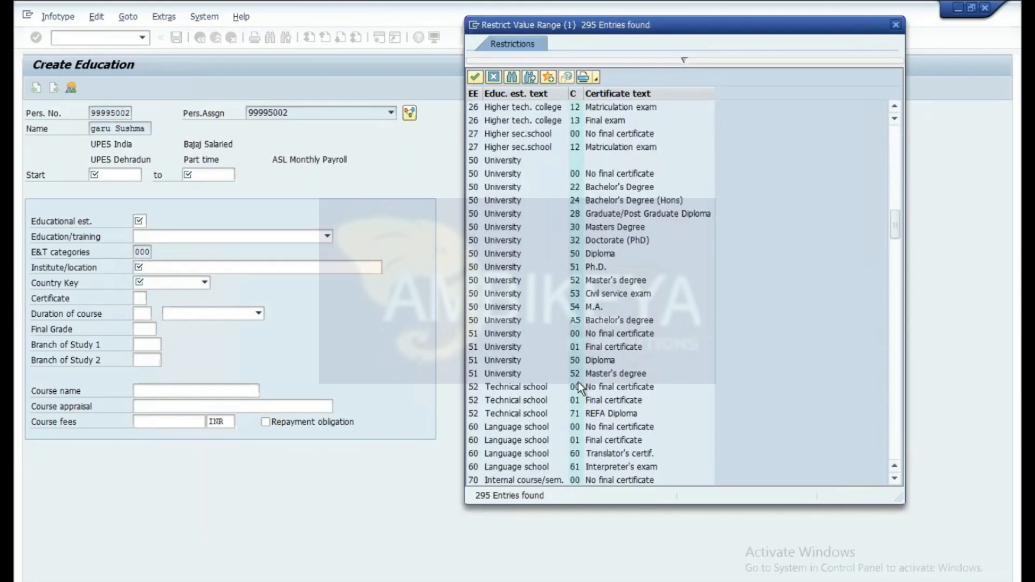
scroll(578, 382, "up", 2)
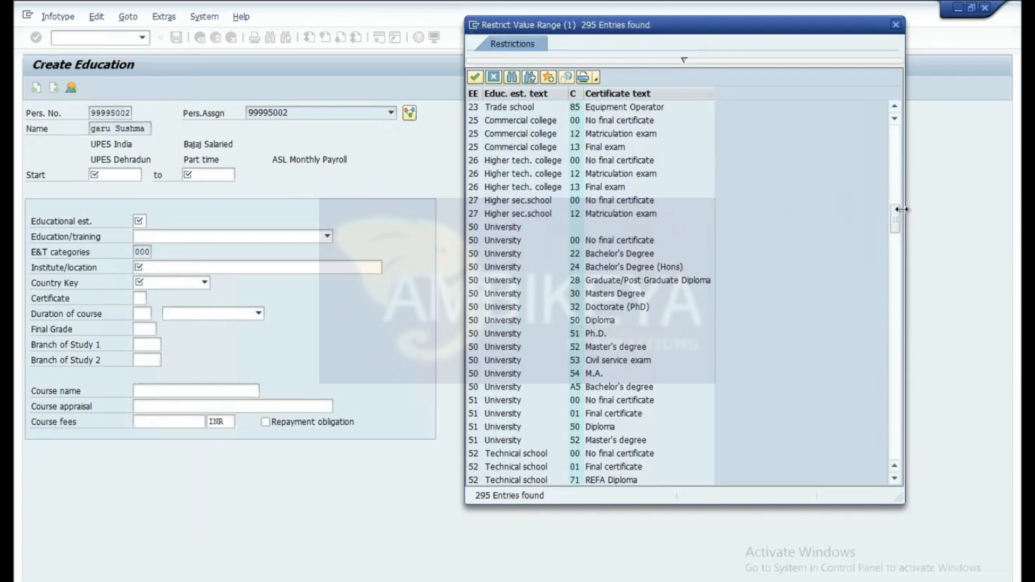
left_click_drag(895, 216, 895, 173)
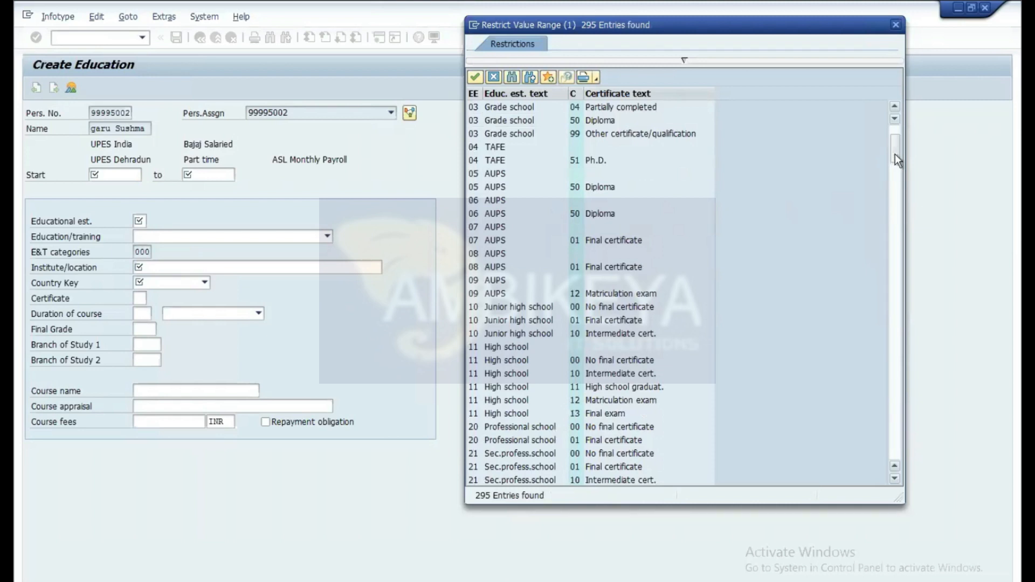
scroll(900, 248, "down", 10)
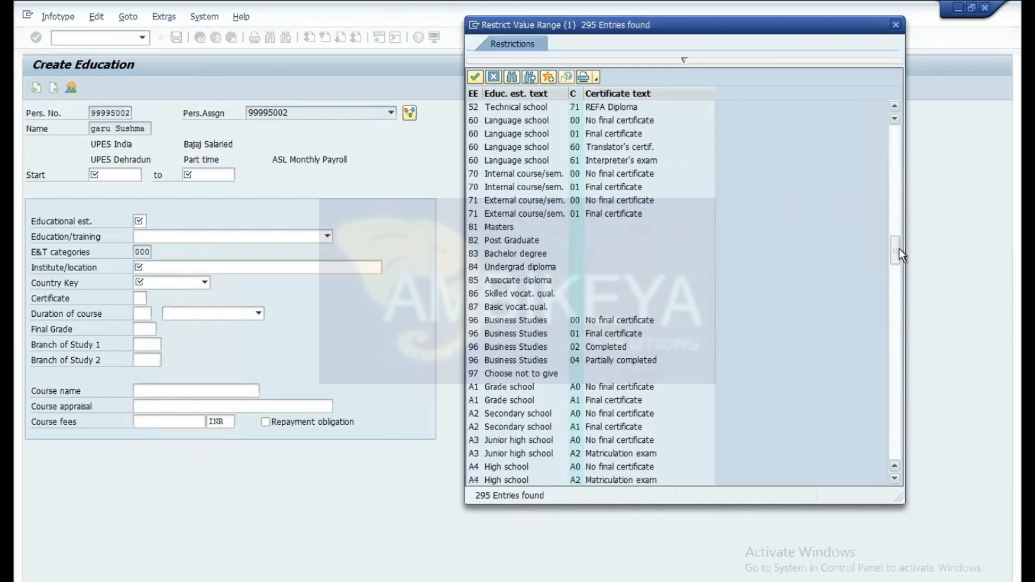
left_click_drag(894, 246, 906, 461)
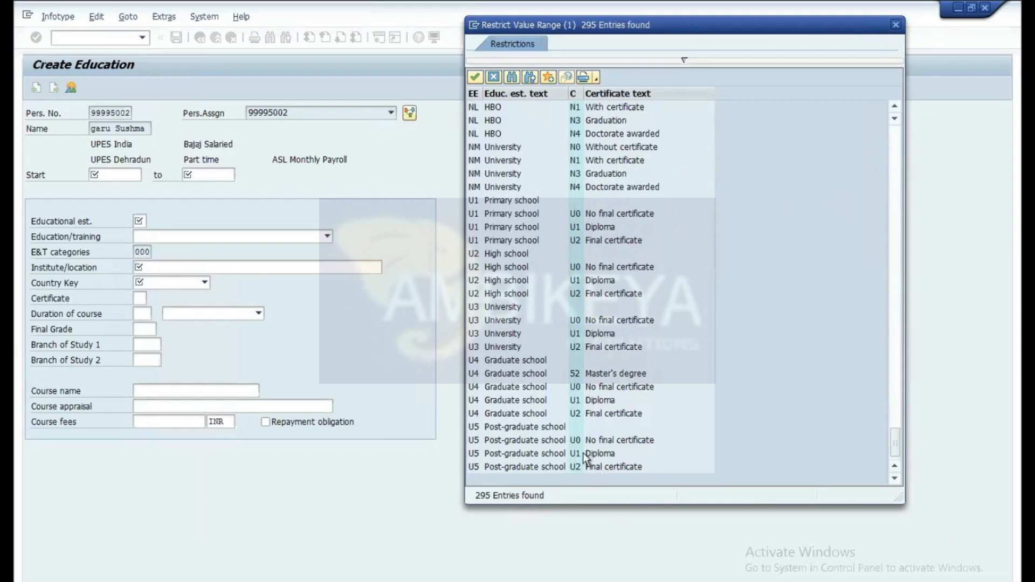
left_click(473, 468)
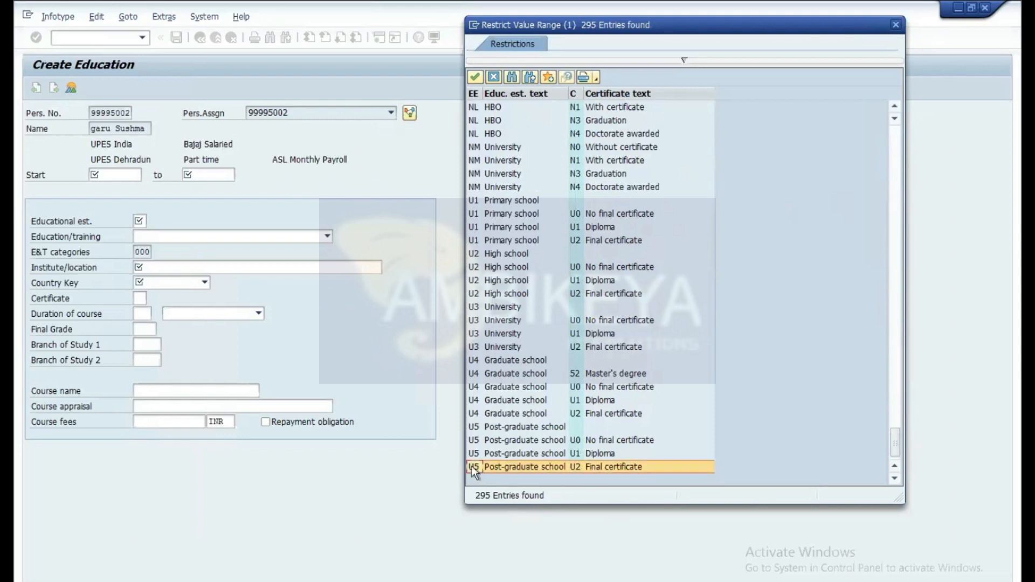
double_click(478, 467)
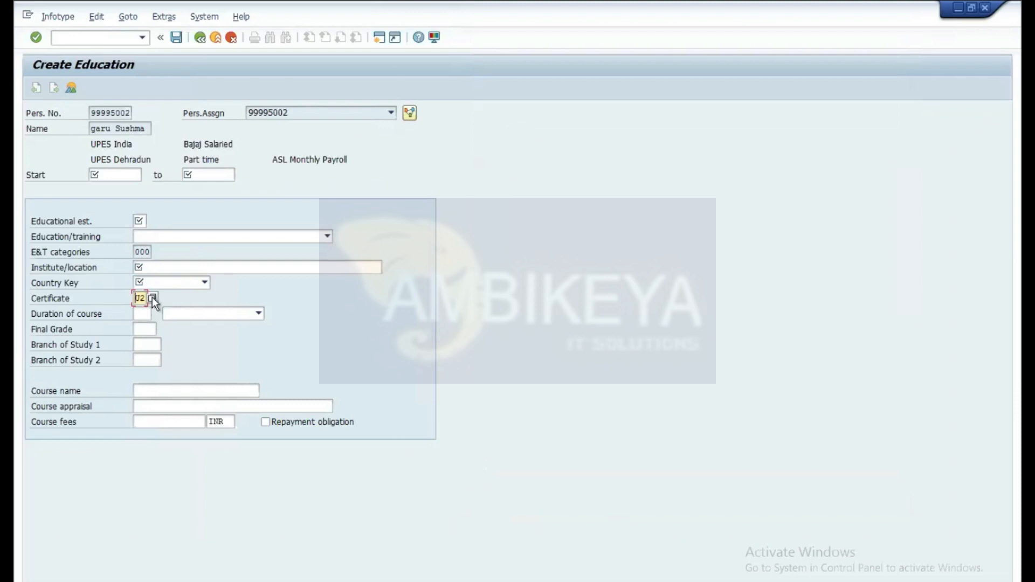
Step: Set the education period from 17.06.2021 to 01.06.2030
left_click(142, 221)
left_click(136, 176)
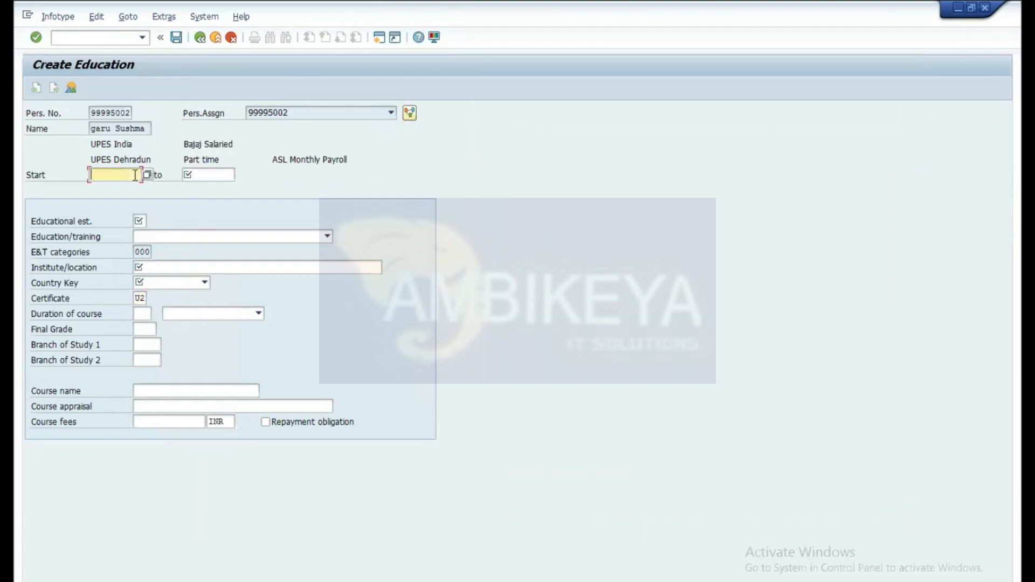
type("17")
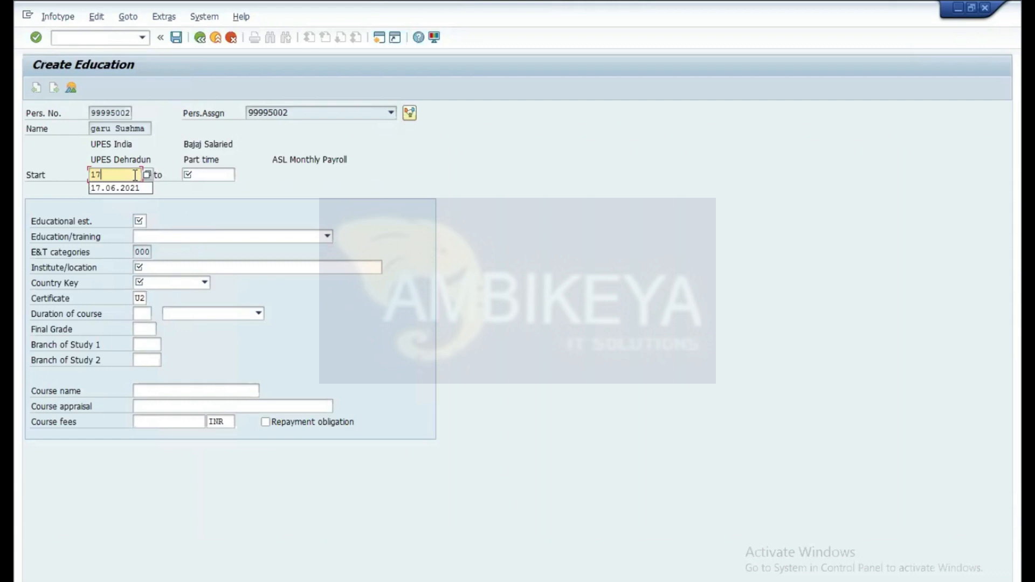
left_click(131, 187)
left_click(202, 173)
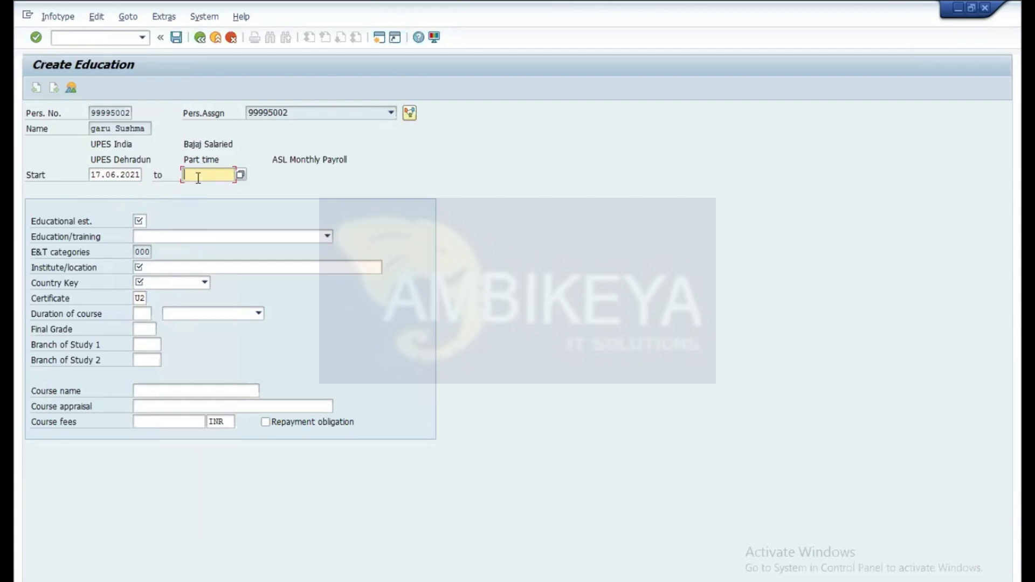
type("0")
left_click(202, 186)
Step: Choose establishment 28 Professional test and Psycology as the education/training
left_click(141, 220)
left_click(154, 221)
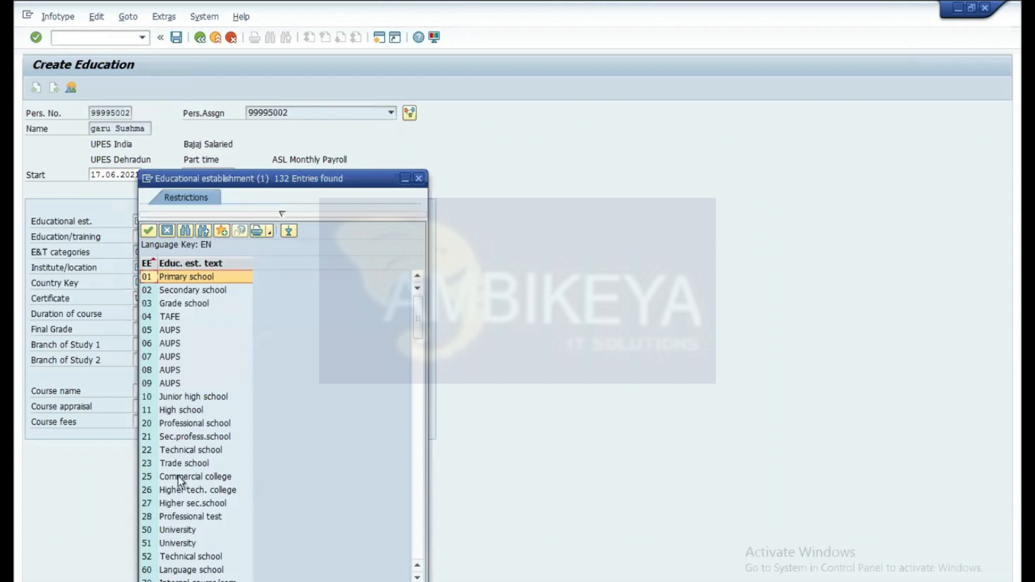
left_click(176, 519)
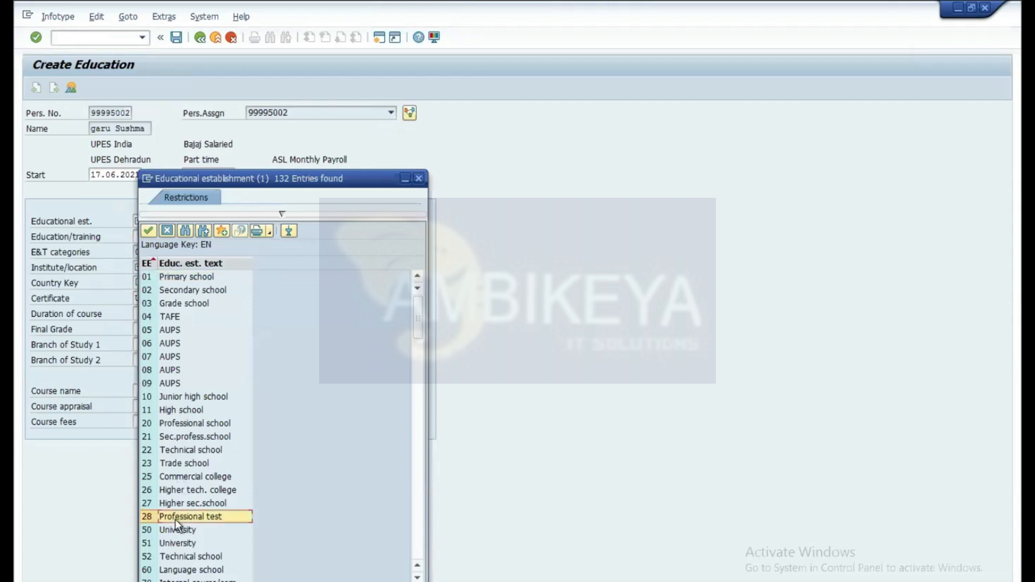
double_click(151, 516)
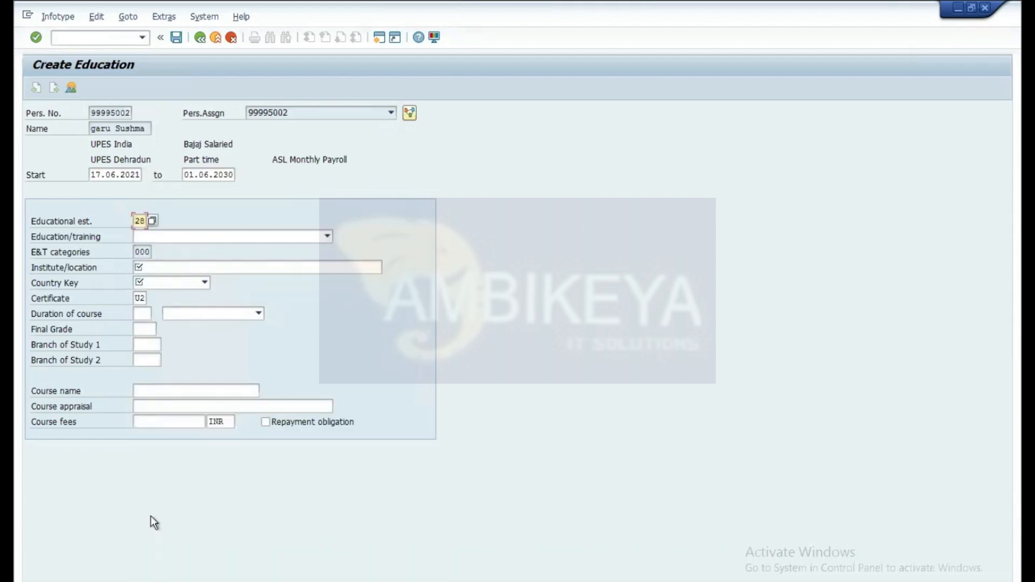
left_click(155, 237)
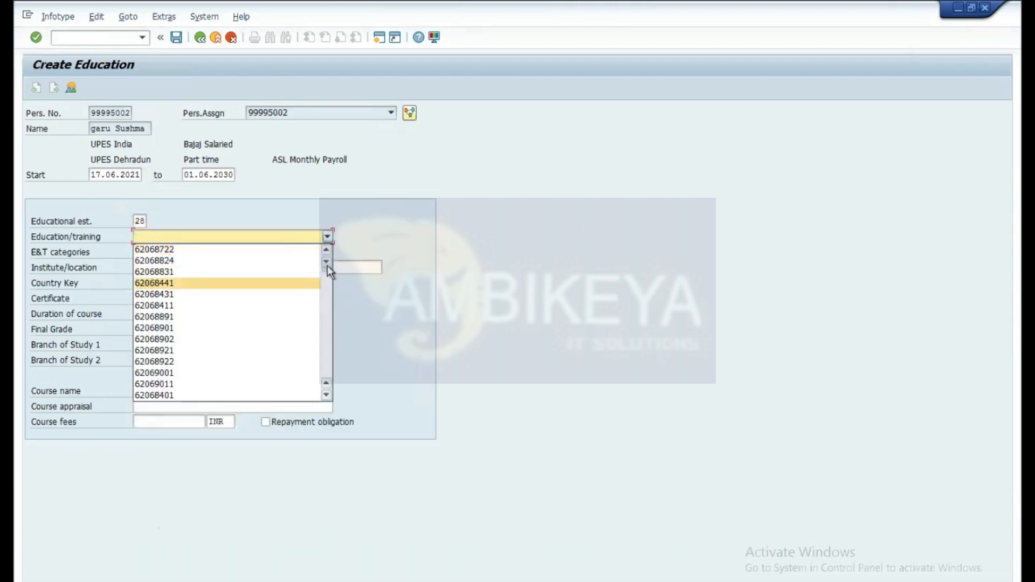
left_click_drag(326, 267, 325, 377)
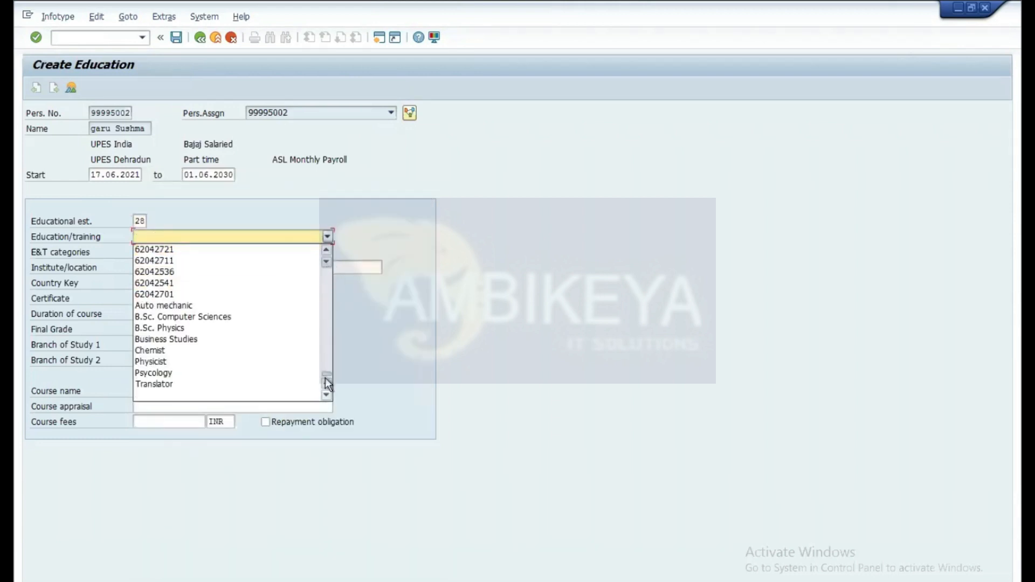
left_click(164, 373)
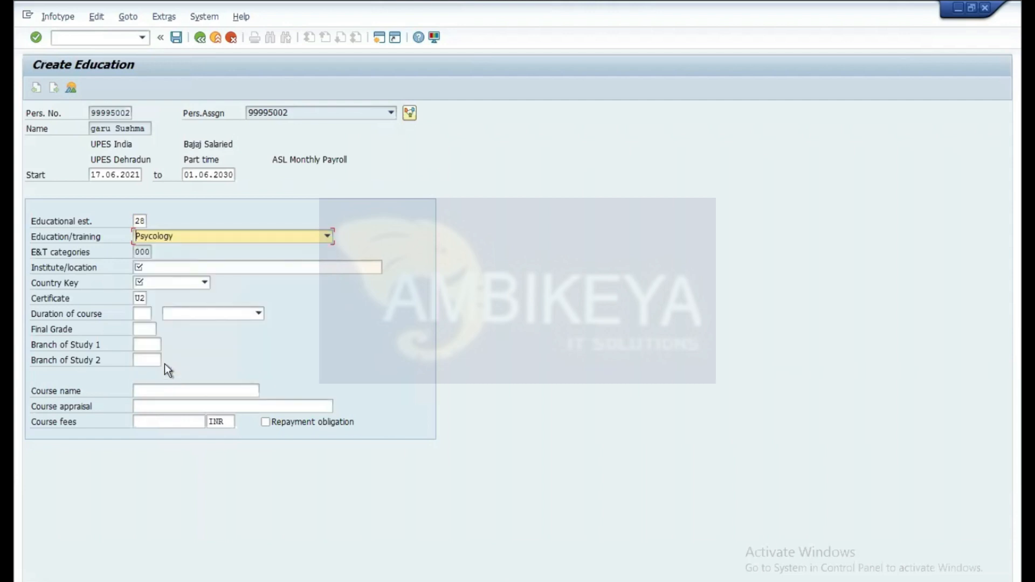
left_click(146, 252)
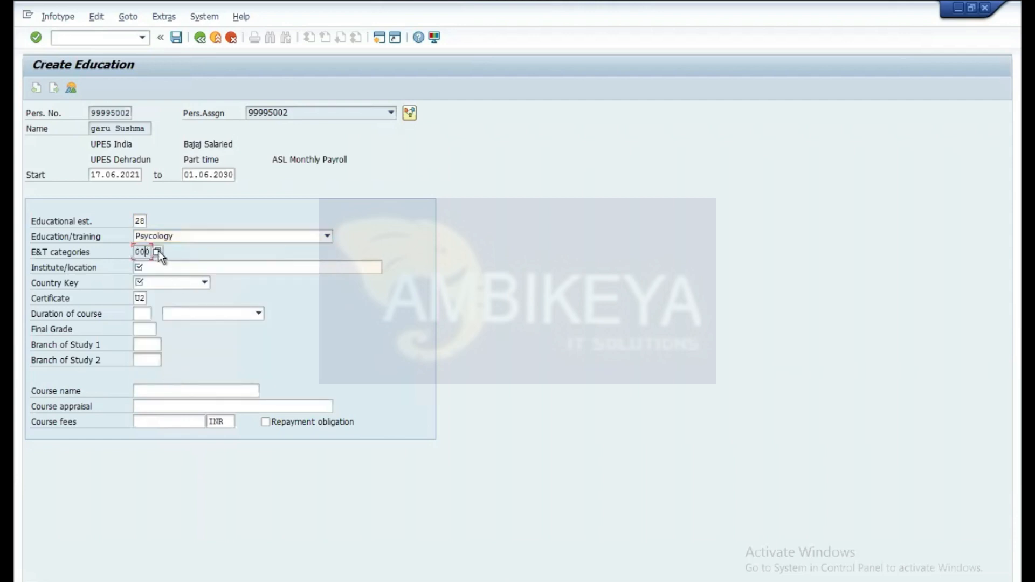
Step: Enter institute 'pune university' and country India, validate, then type /osm30
left_click(189, 268)
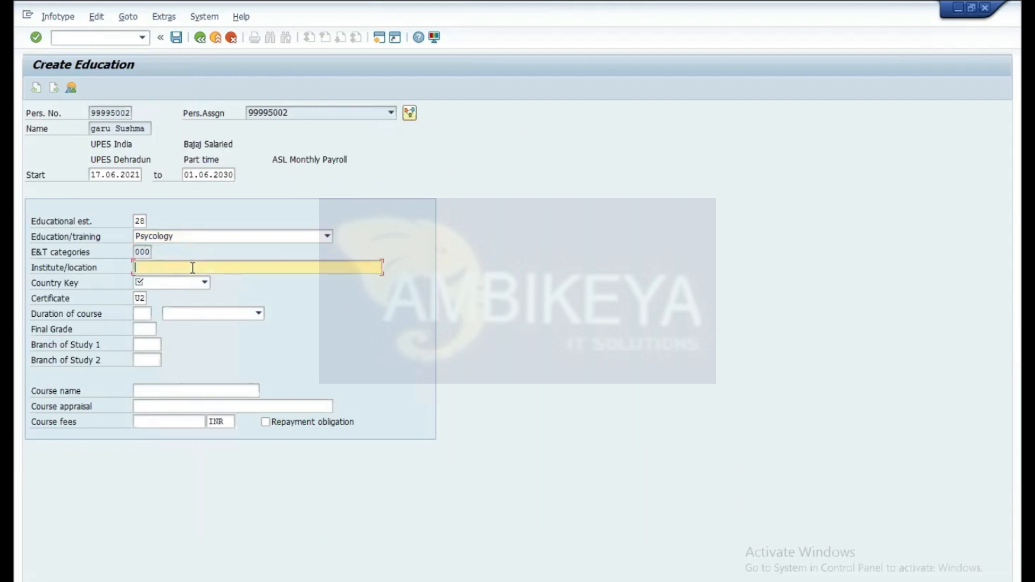
type("pune university")
left_click(205, 283)
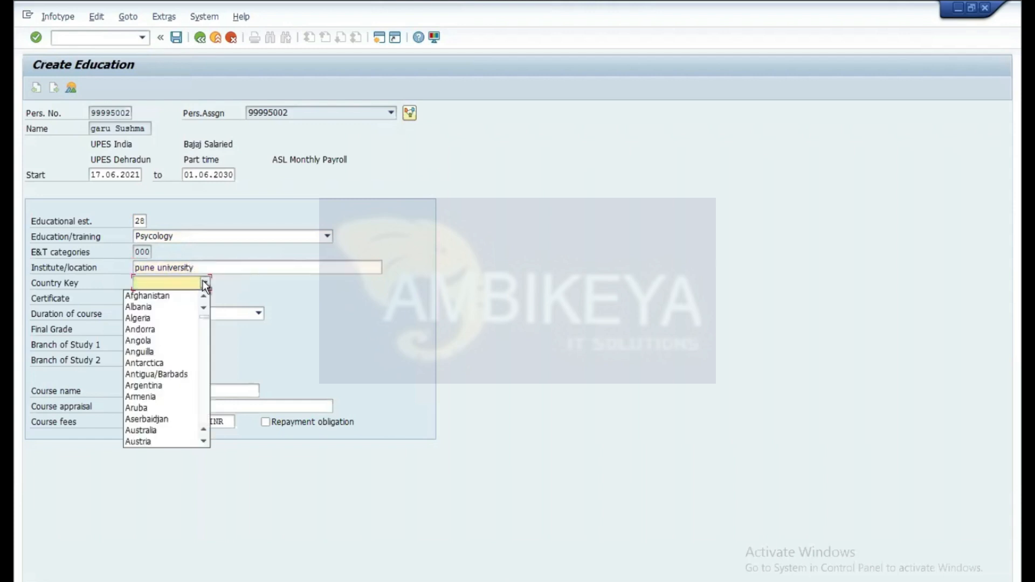
type("in")
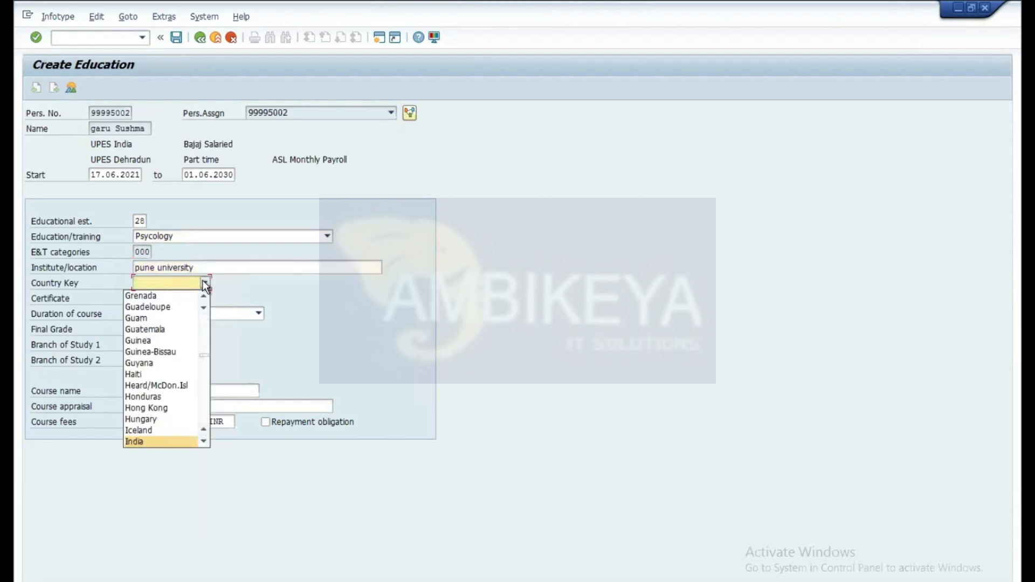
left_click(148, 441)
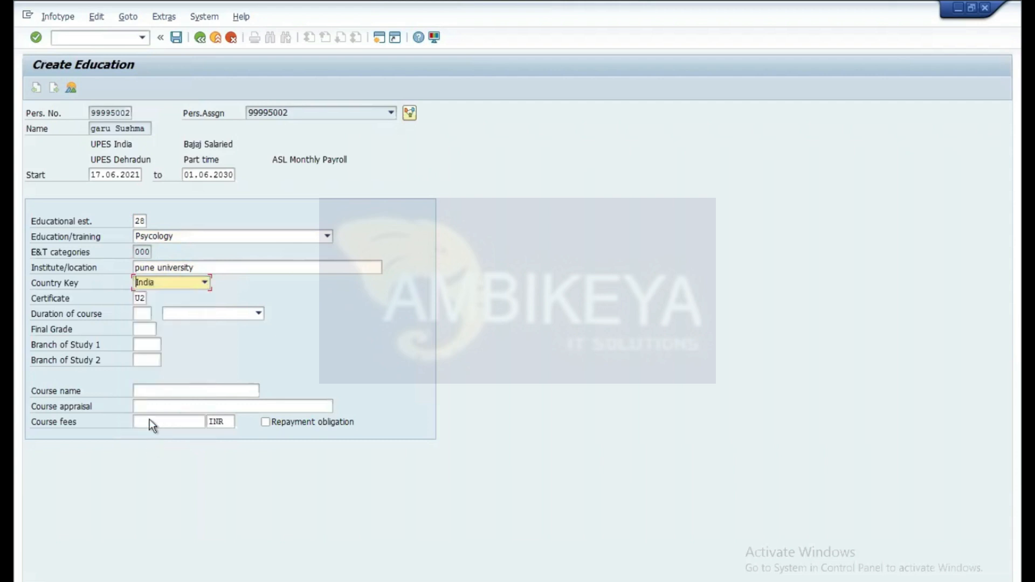
key("Return")
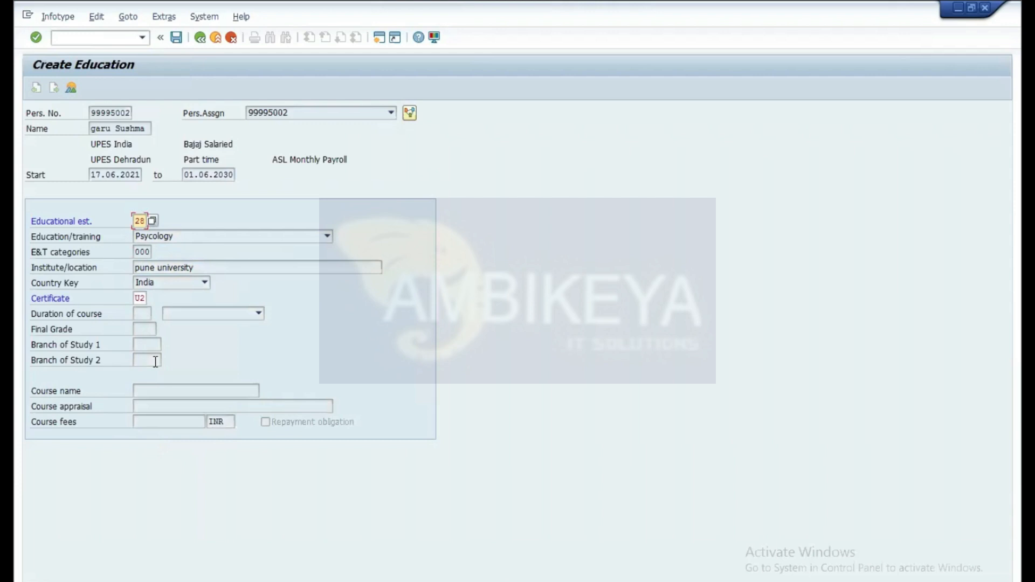
left_click(140, 299)
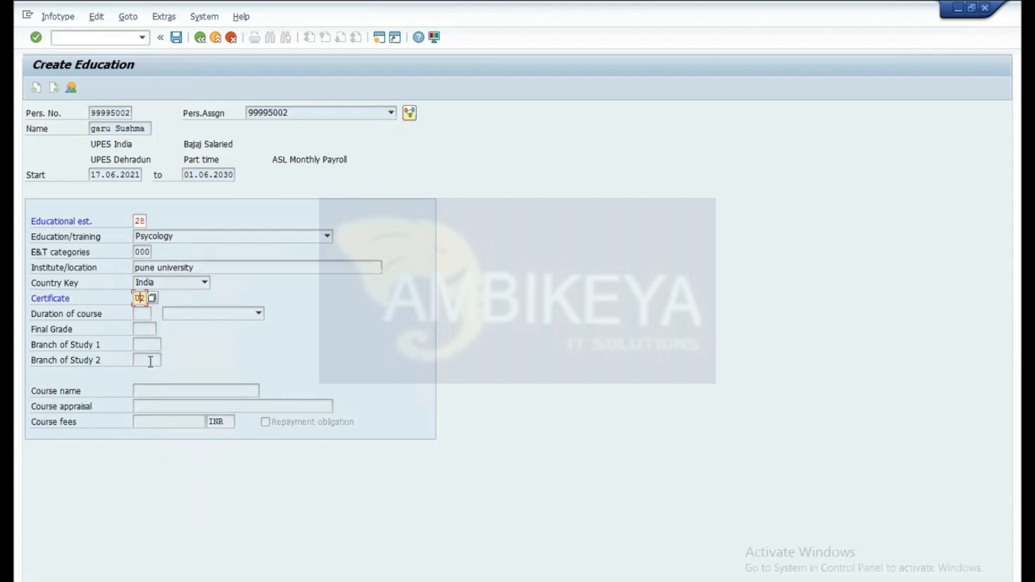
left_click(109, 38)
type("/osm30")
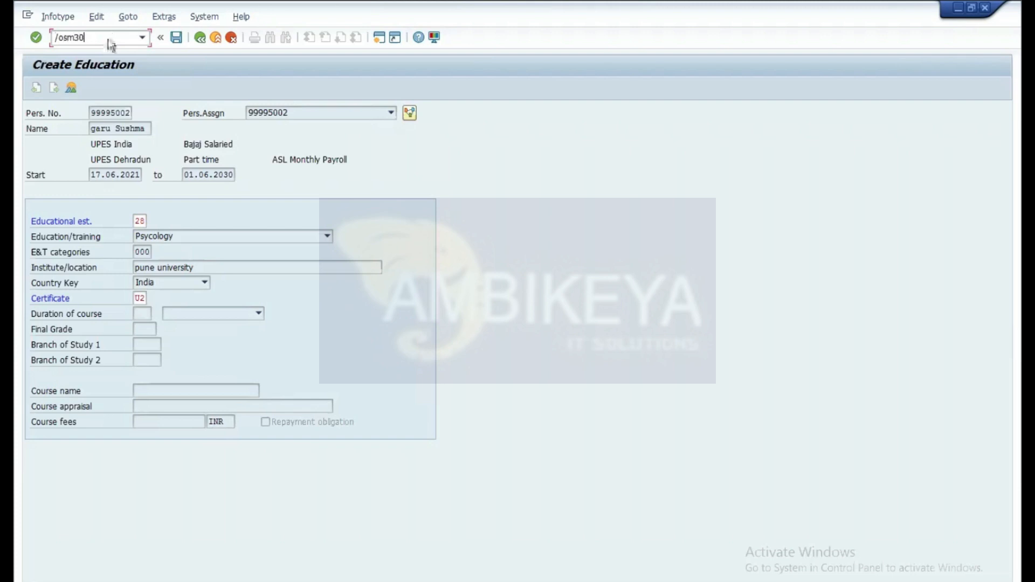
Step: In SM30, resolve table T517A to view V_T517A and open it for maintenance
key("Return")
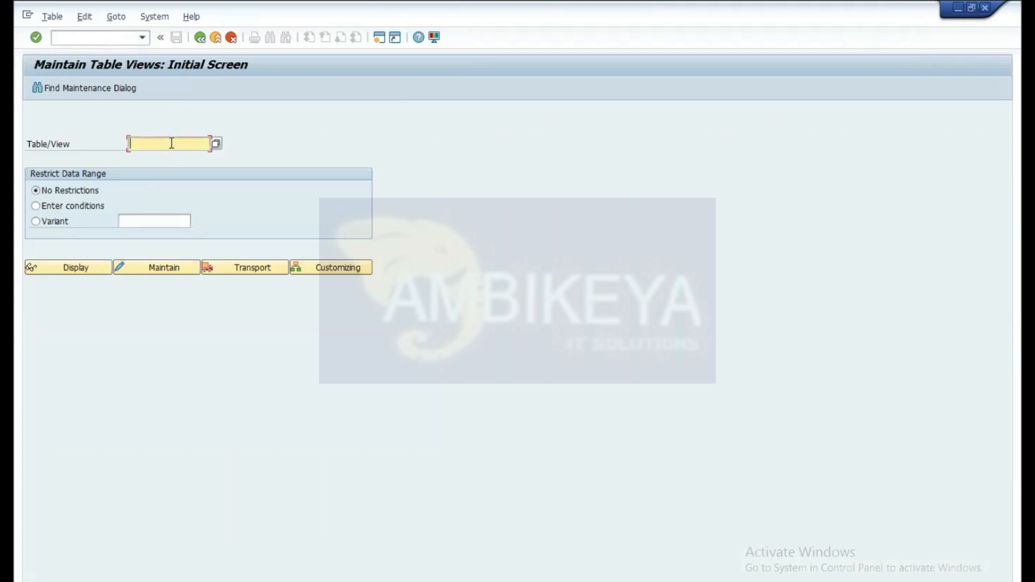
type("T")
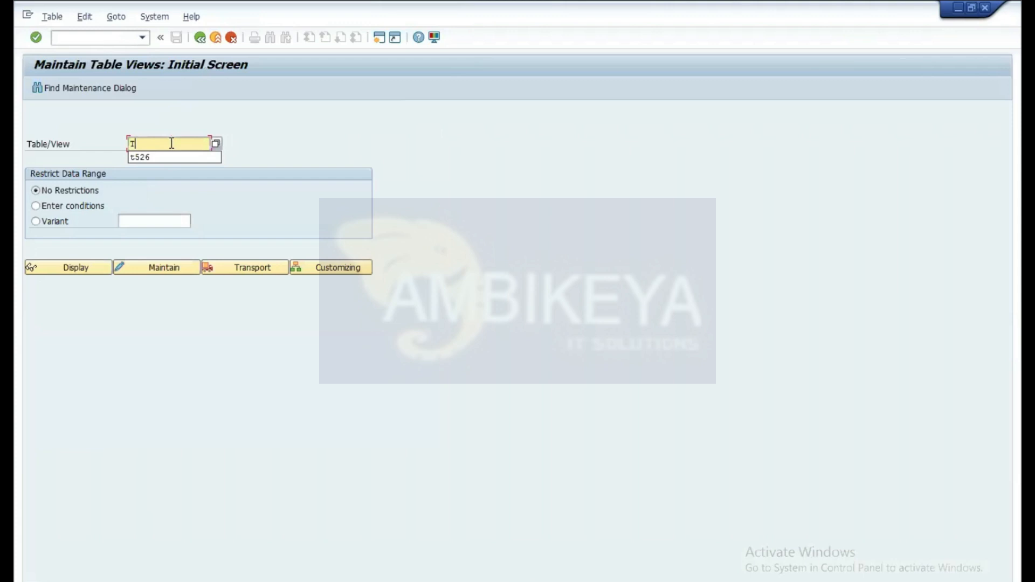
type("517")
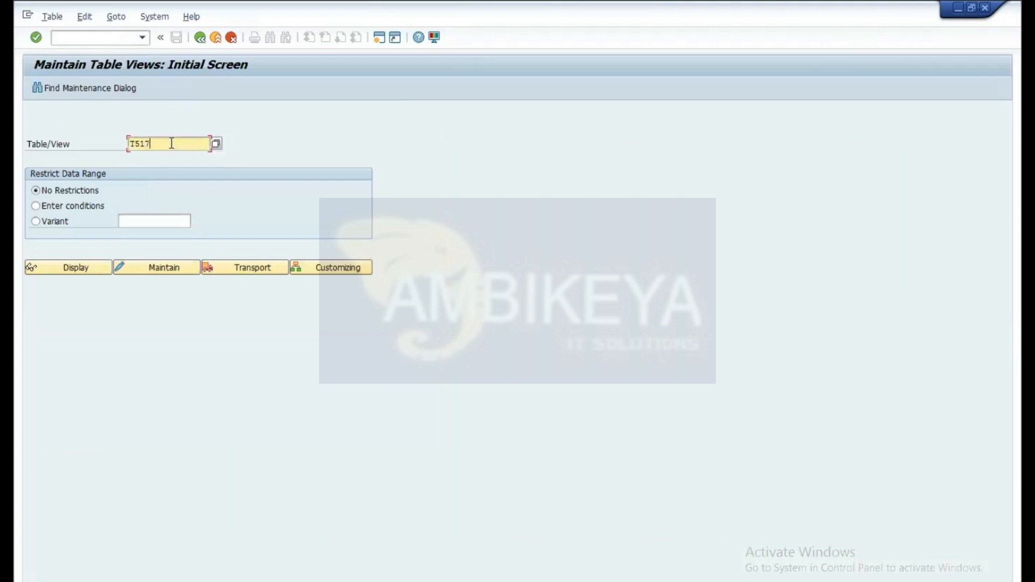
type("A")
left_click(161, 267)
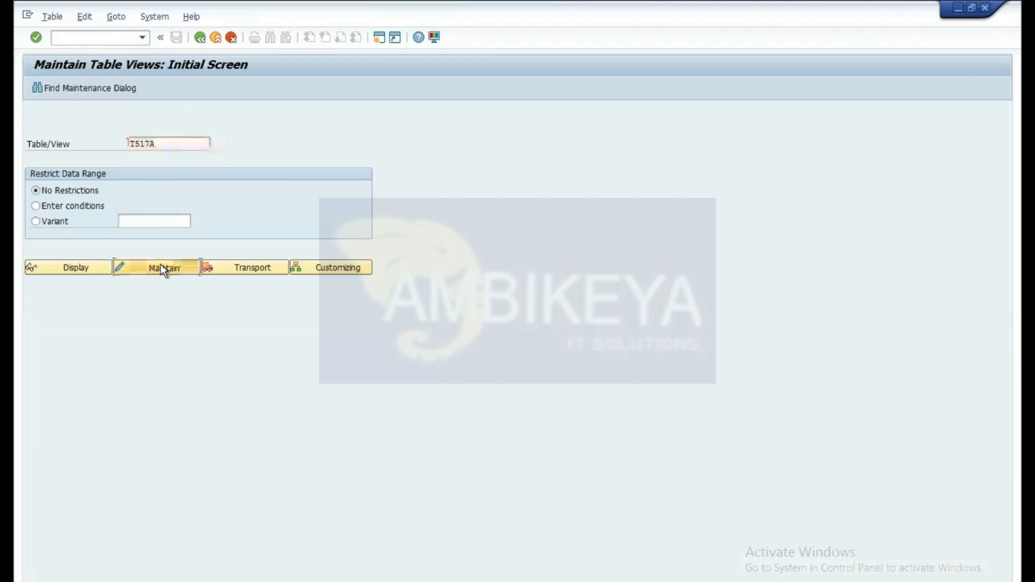
left_click(92, 88)
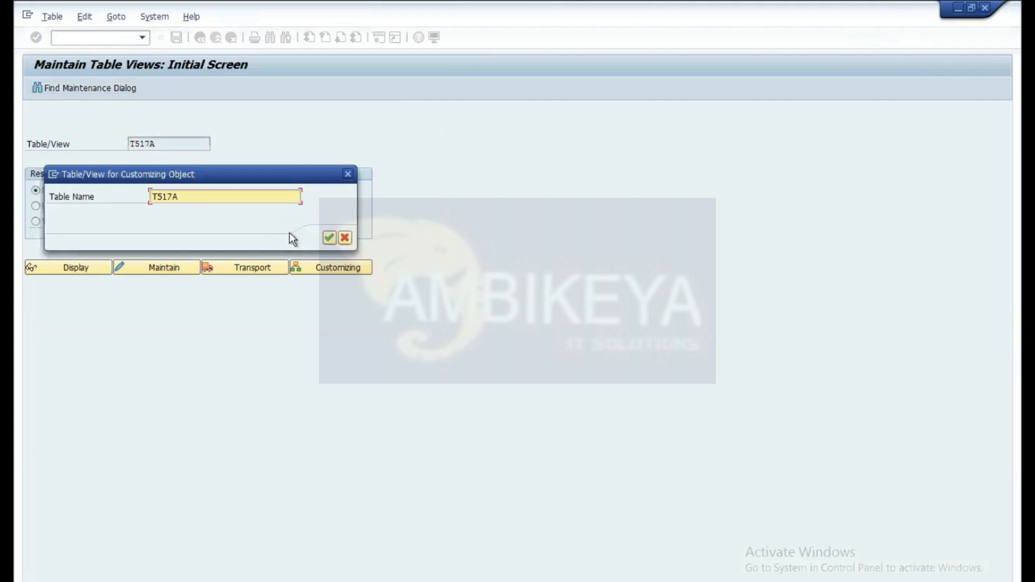
left_click(330, 238)
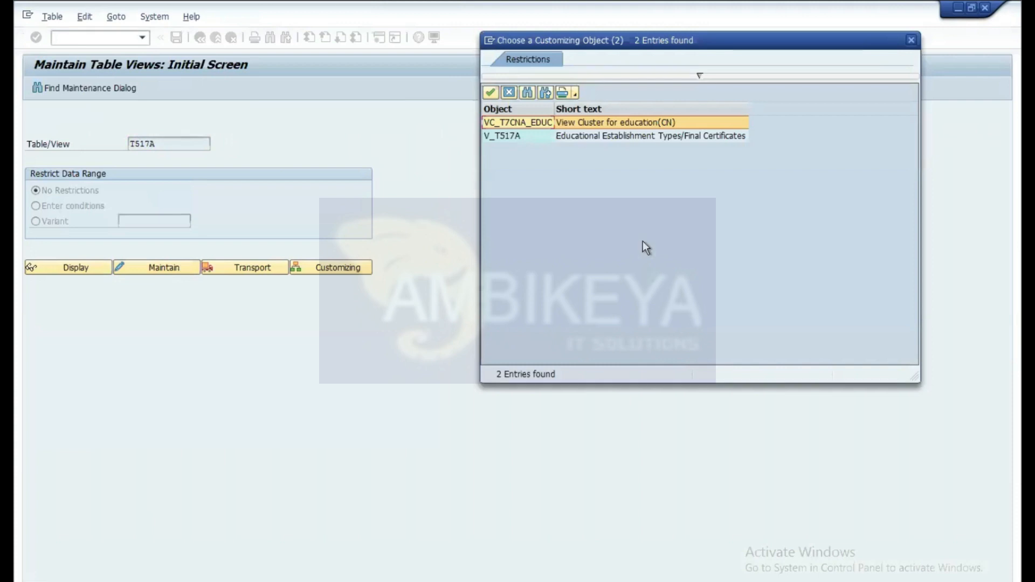
left_click(627, 137)
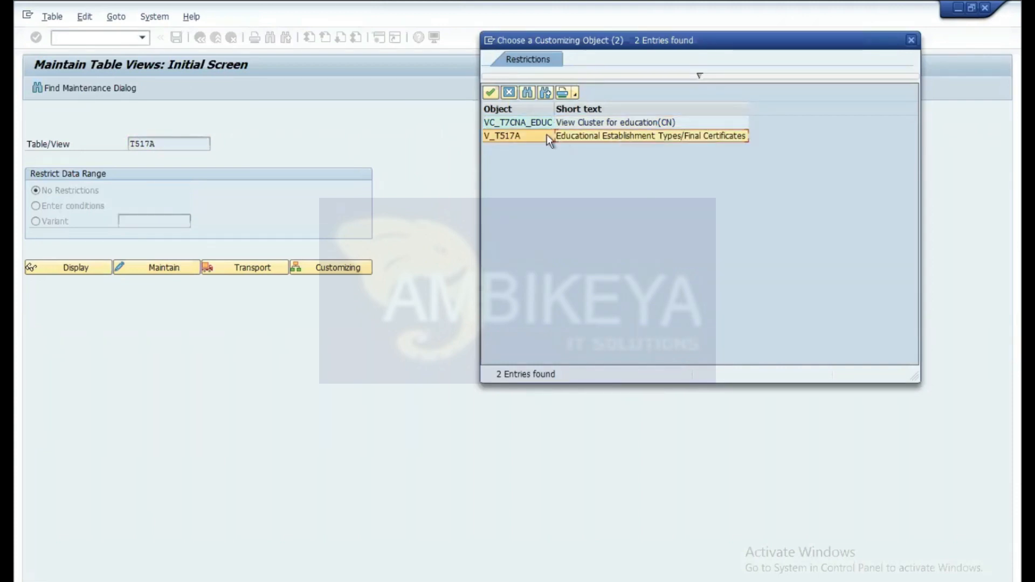
double_click(515, 138)
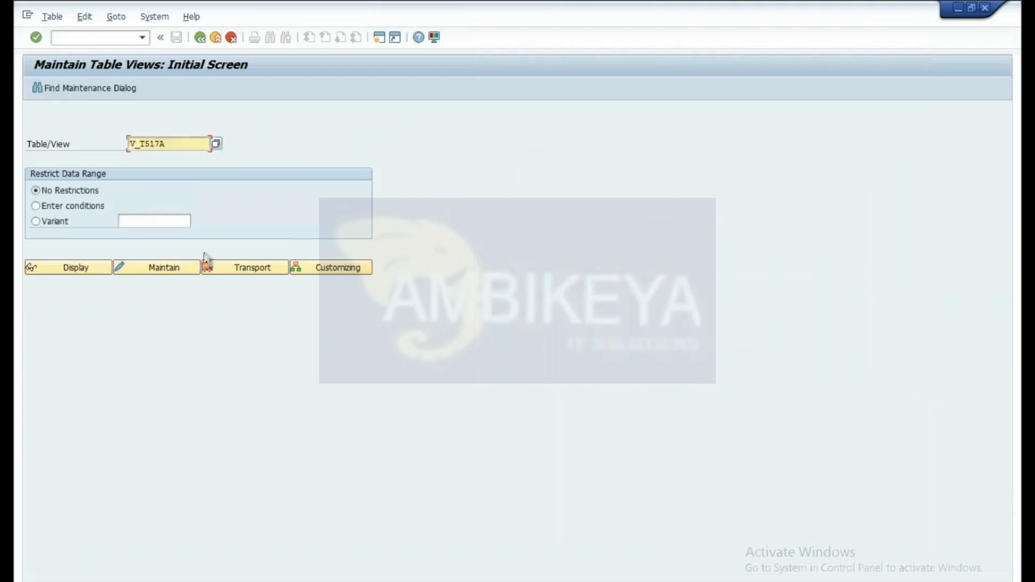
left_click(159, 268)
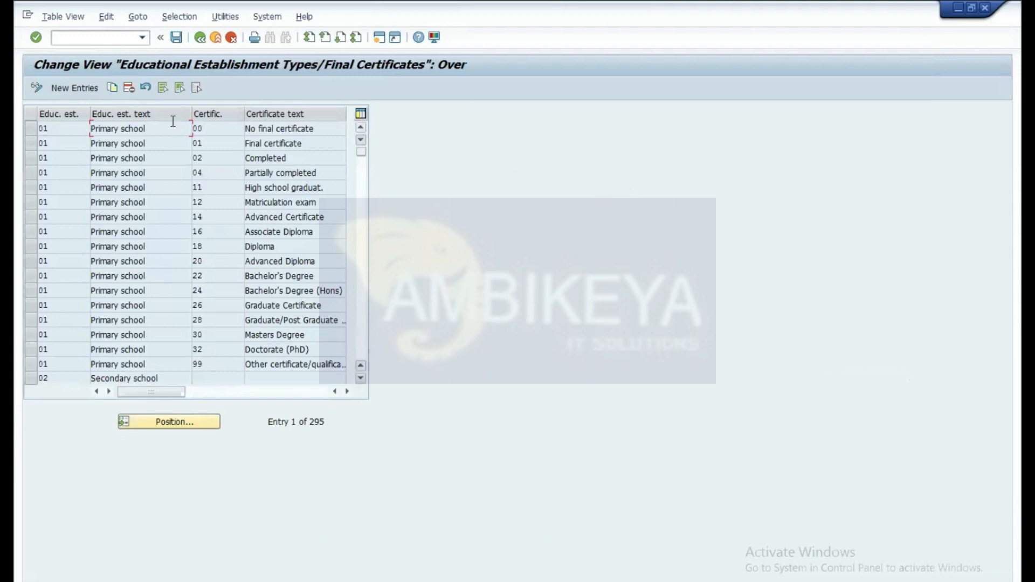
Step: Add a V_T517A row for establishment 28 with certificate 09, saved to a customizing request
left_click(73, 85)
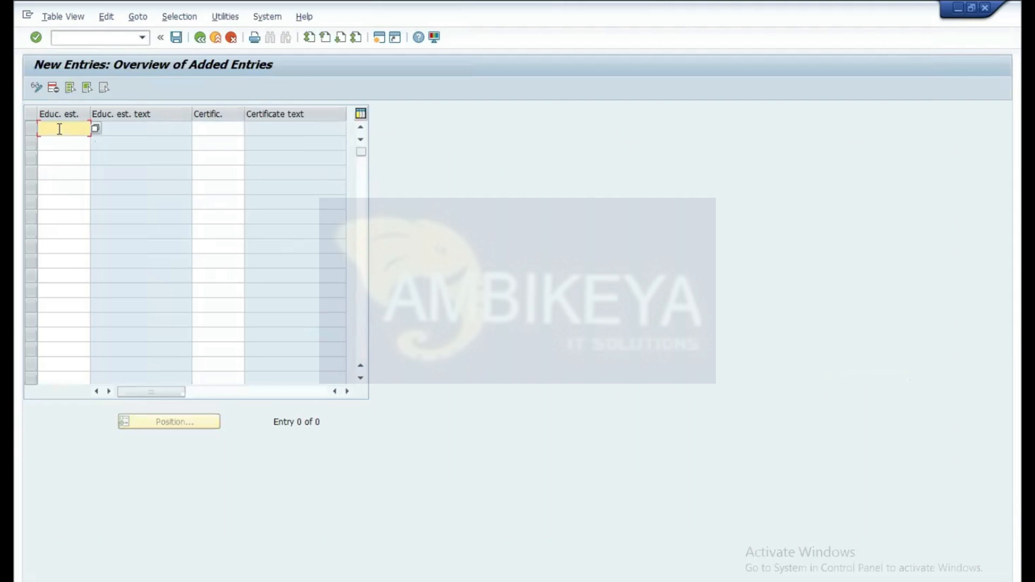
type("28")
left_click(131, 126)
left_click(222, 127)
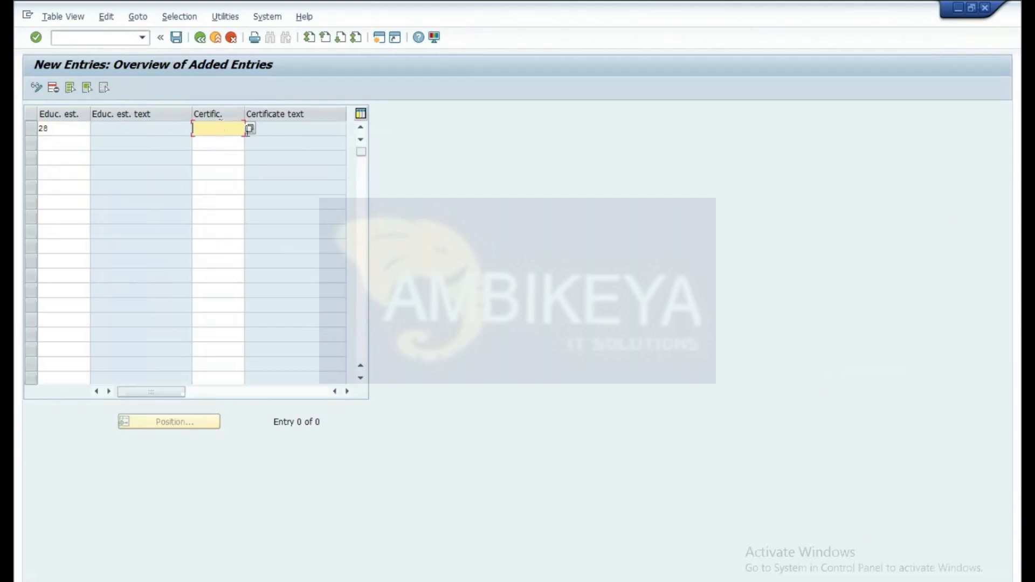
left_click(250, 129)
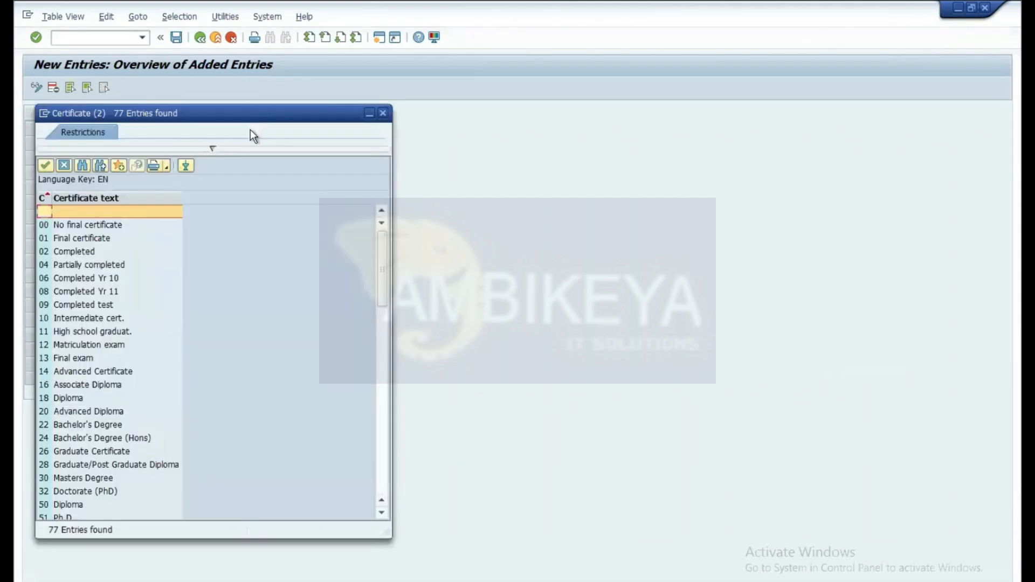
left_click(70, 307)
double_click(43, 306)
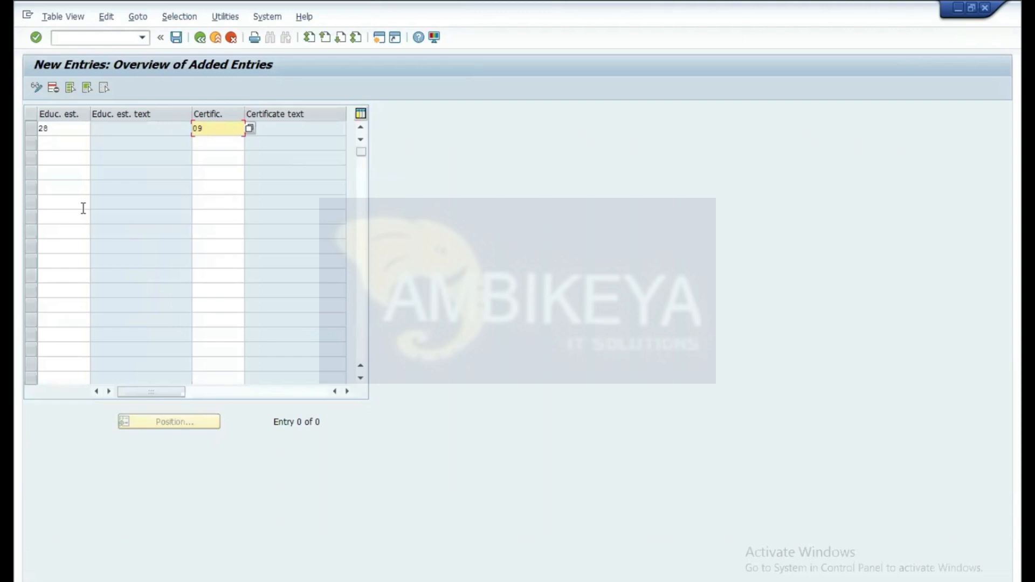
key("Return")
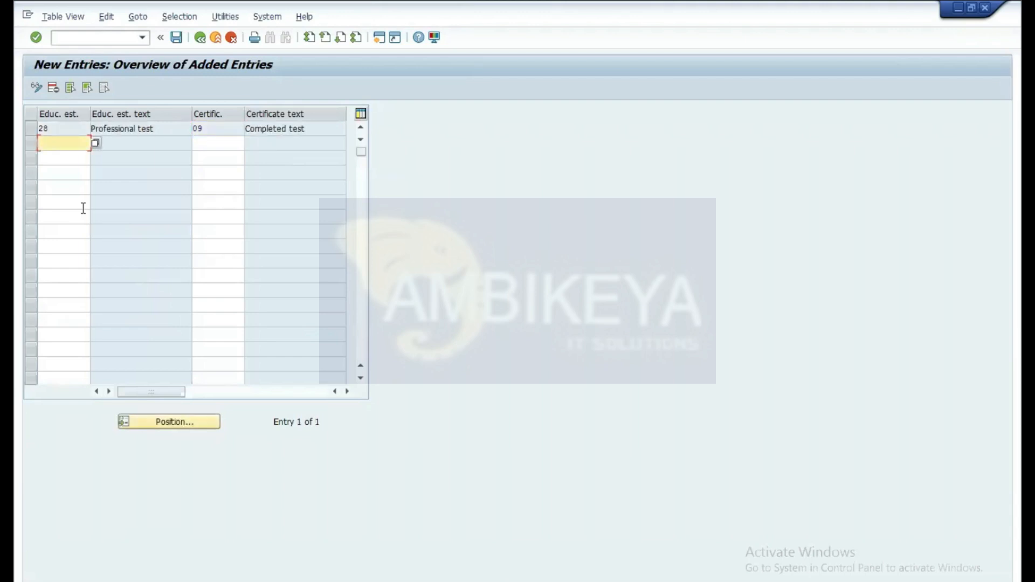
left_click(177, 39)
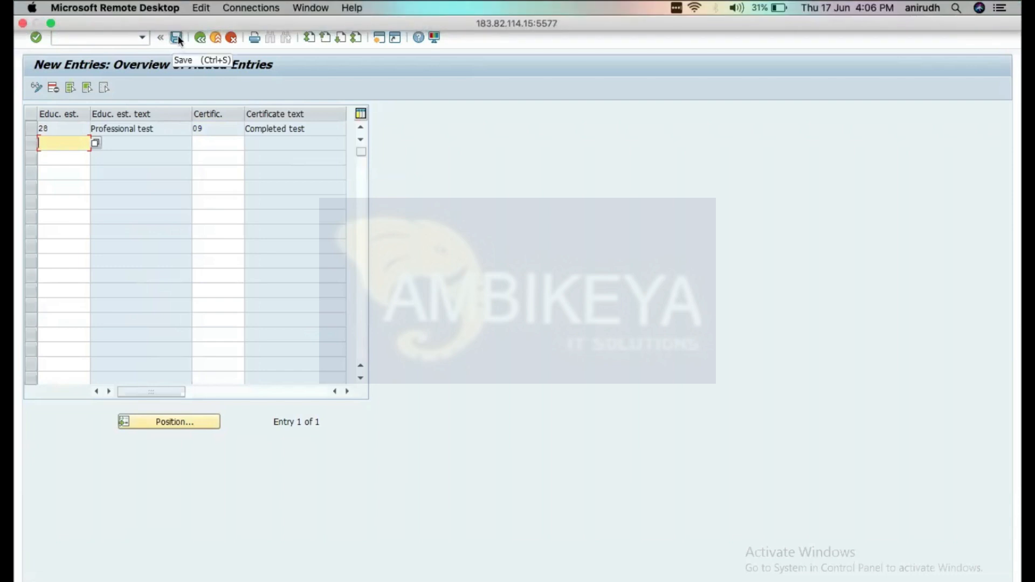
left_click(176, 38)
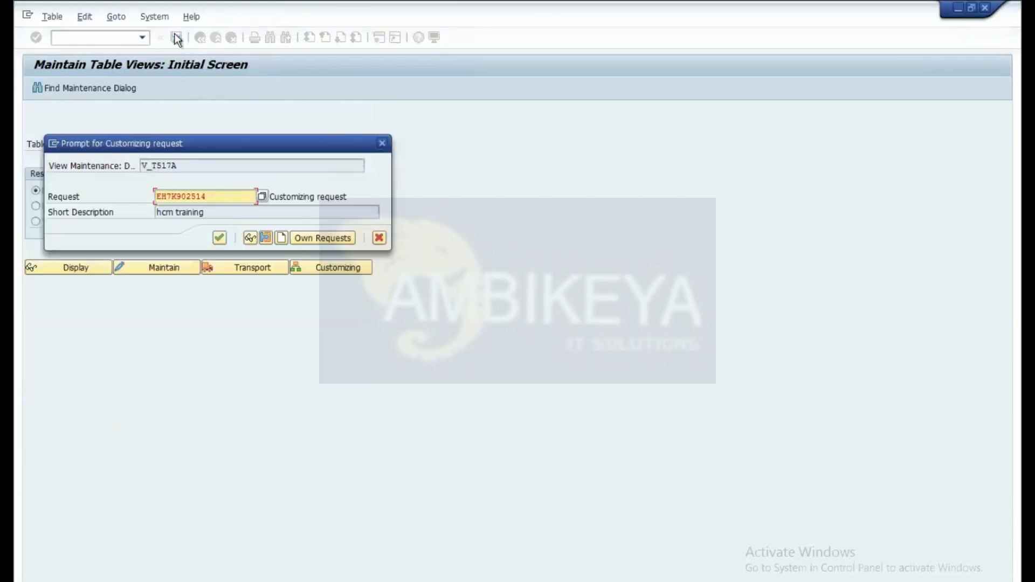
left_click(221, 238)
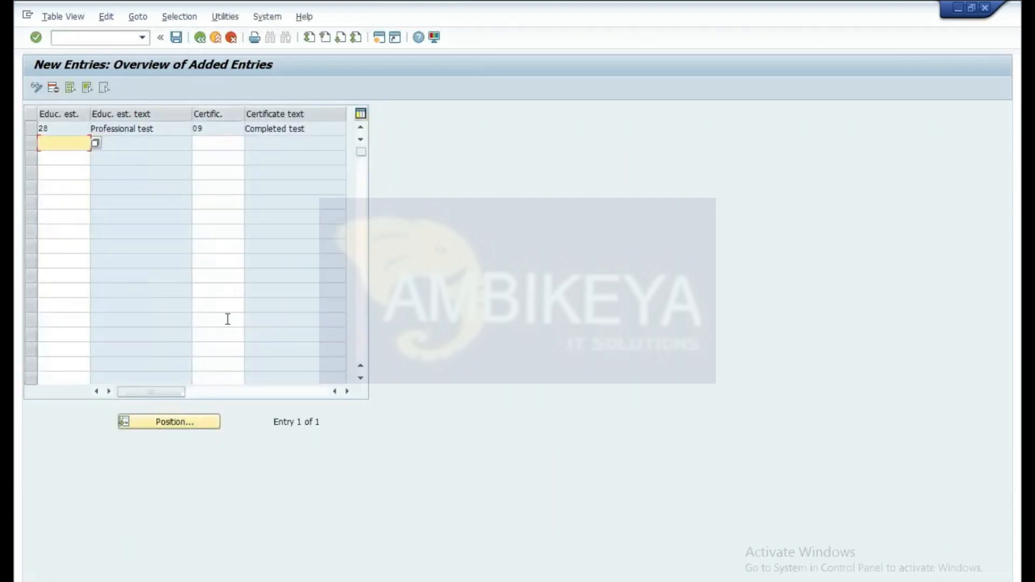
Step: On the Create Education form, change the Certificate from U2 to 09 Completed test
left_click(973, 7)
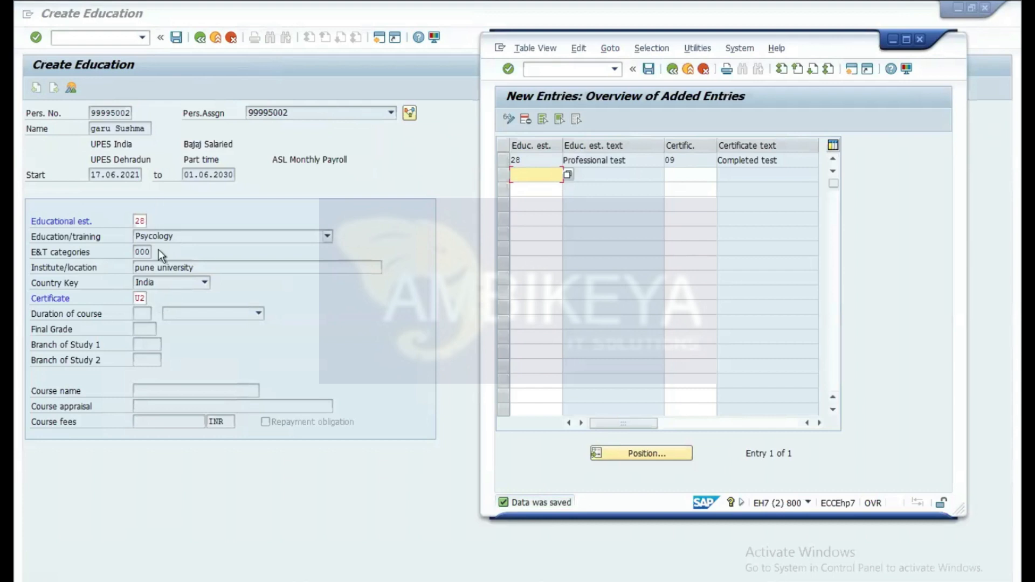
left_click(141, 298)
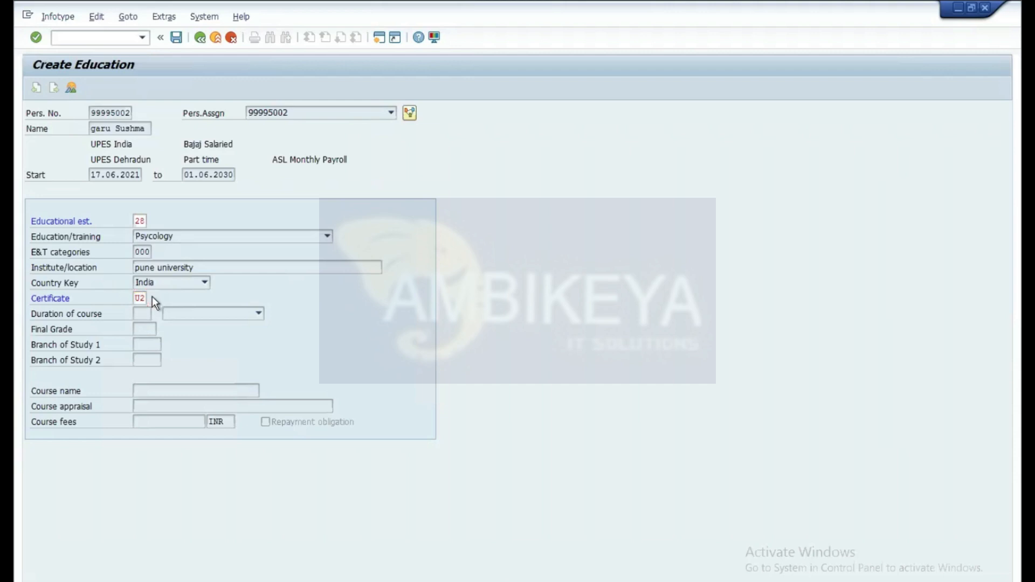
left_click(153, 298)
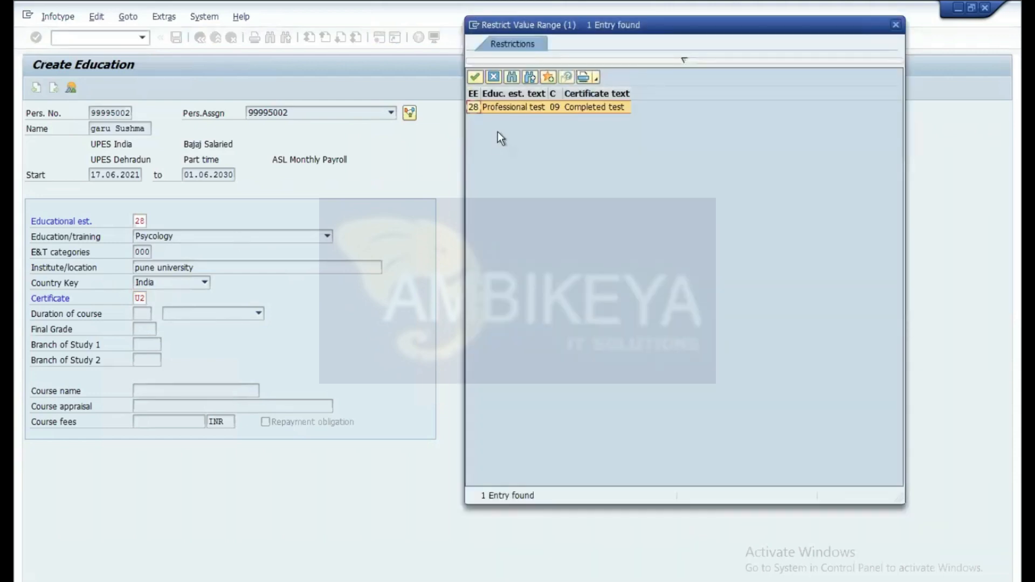
double_click(475, 106)
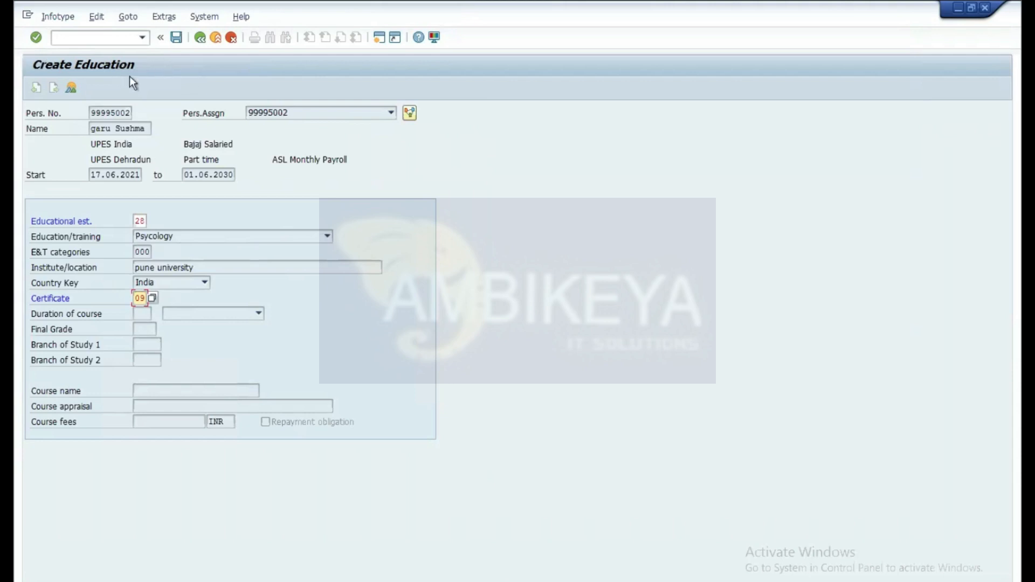
Step: Save the education record and run /ospro to open SPRO in a new session
left_click(176, 37)
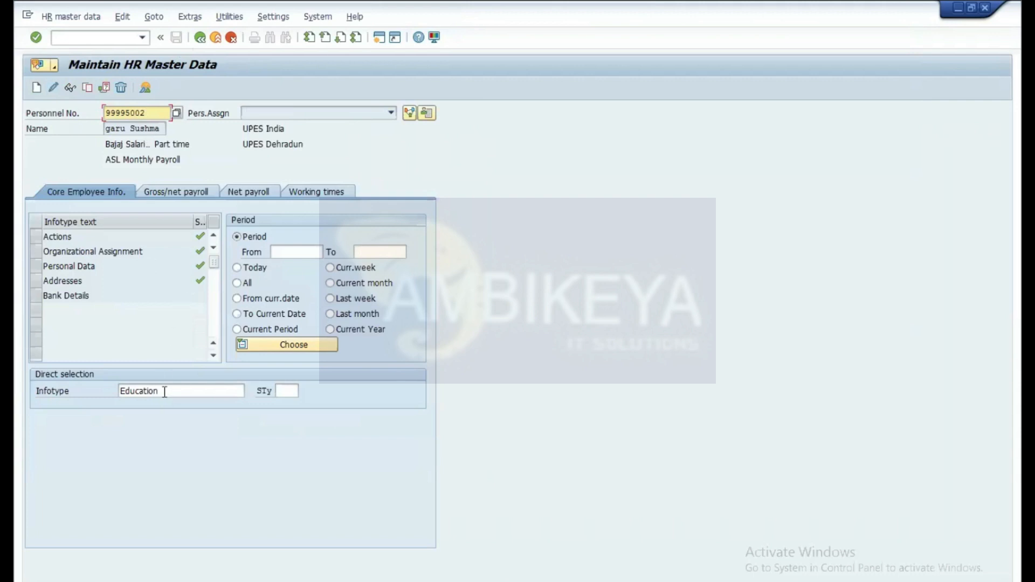
left_click(105, 39)
type("/")
key("BackSpace")
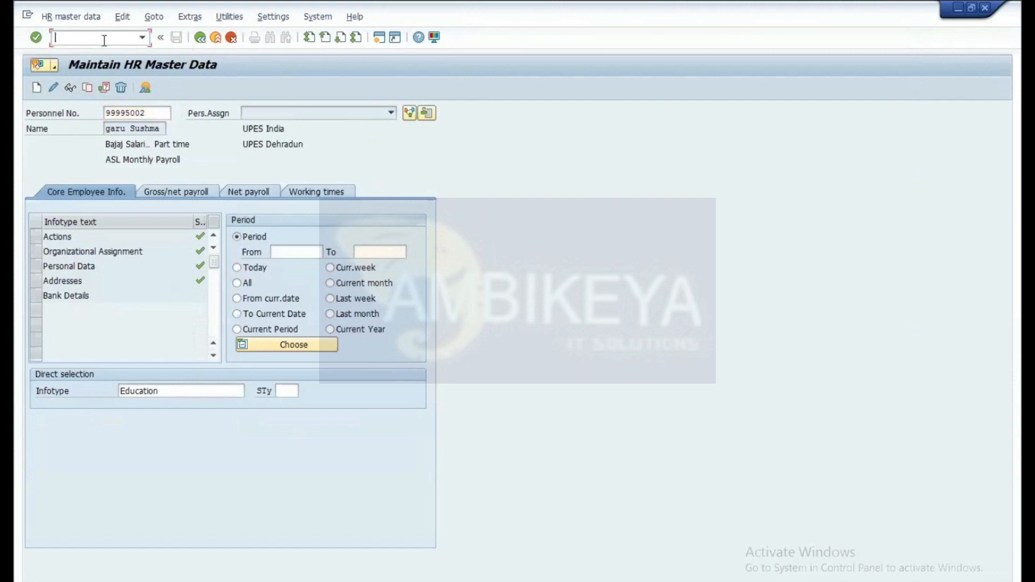
type("/")
type("osp")
type("ro")
key("Return")
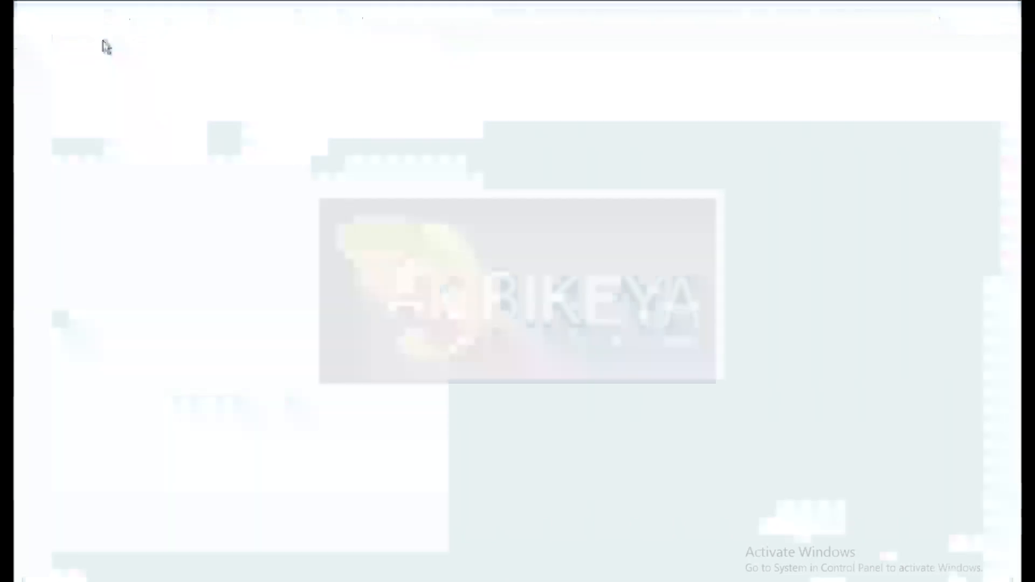
Step: In the SAP Reference IMG, expand Personnel Administration > Employee Qualifications > Education and Training and run the certificates activity
left_click(102, 88)
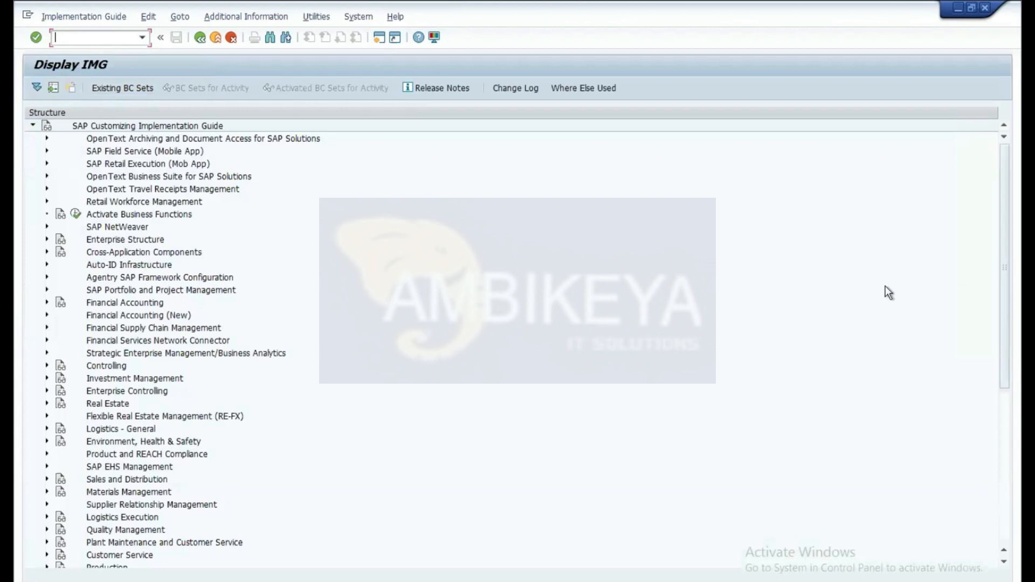
left_click_drag(1002, 225, 1003, 316)
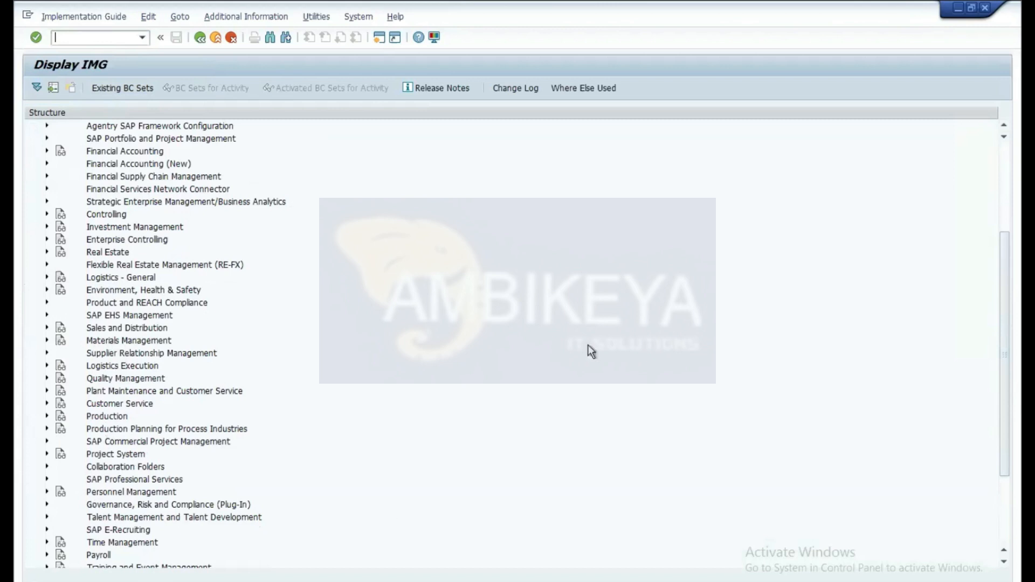
left_click_drag(1004, 252, 1006, 327)
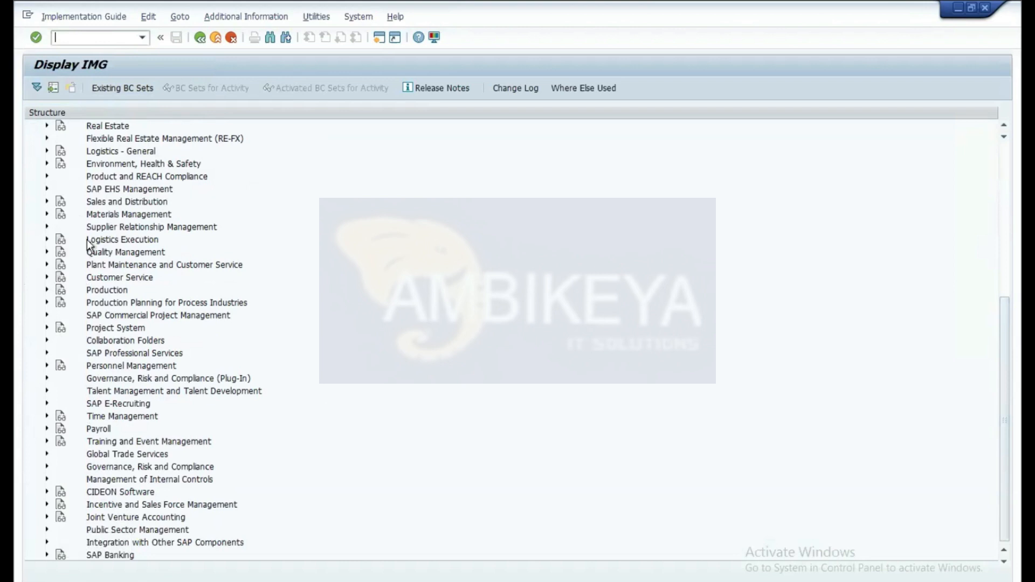
left_click(47, 365)
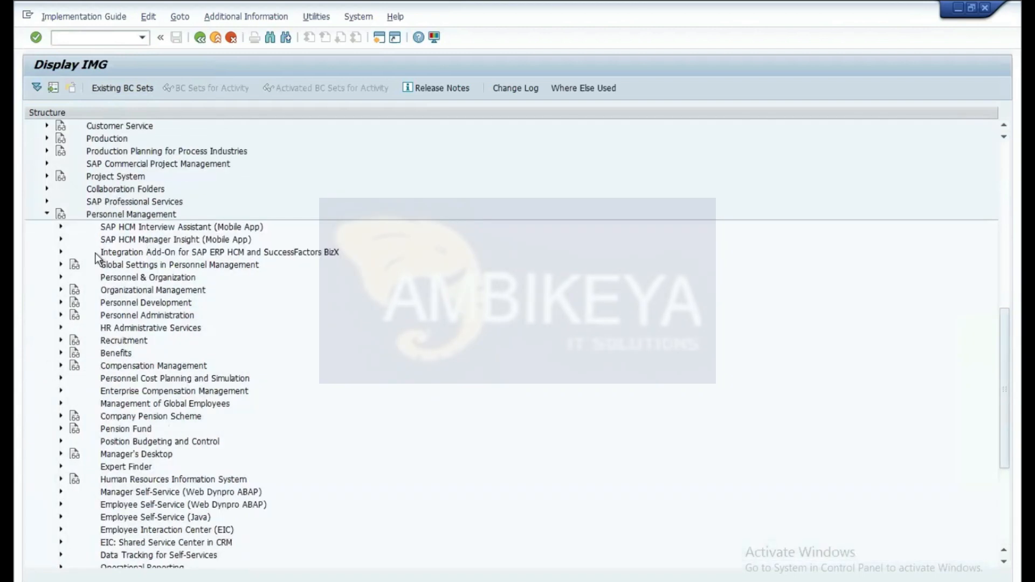
left_click(60, 315)
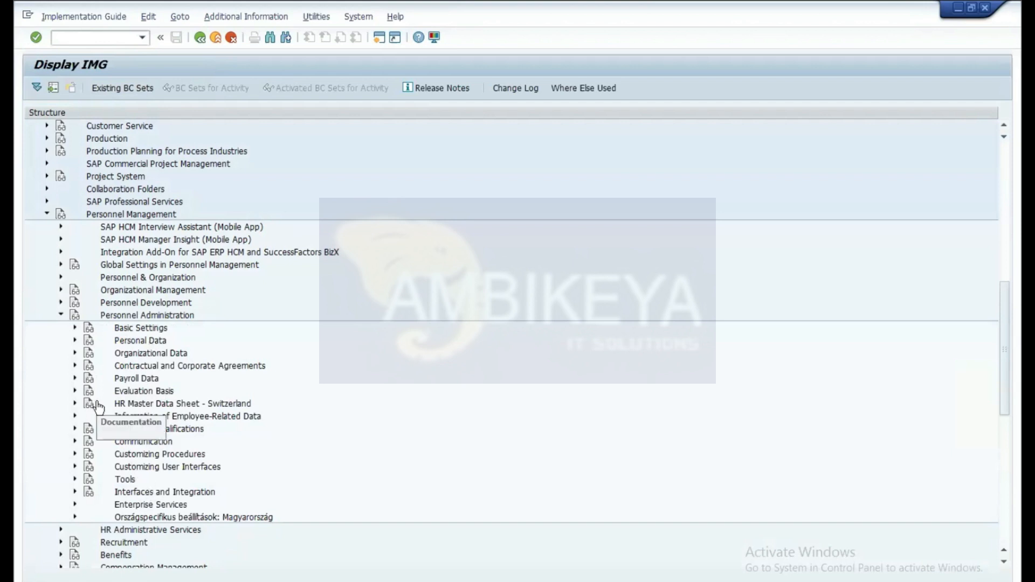
left_click(76, 427)
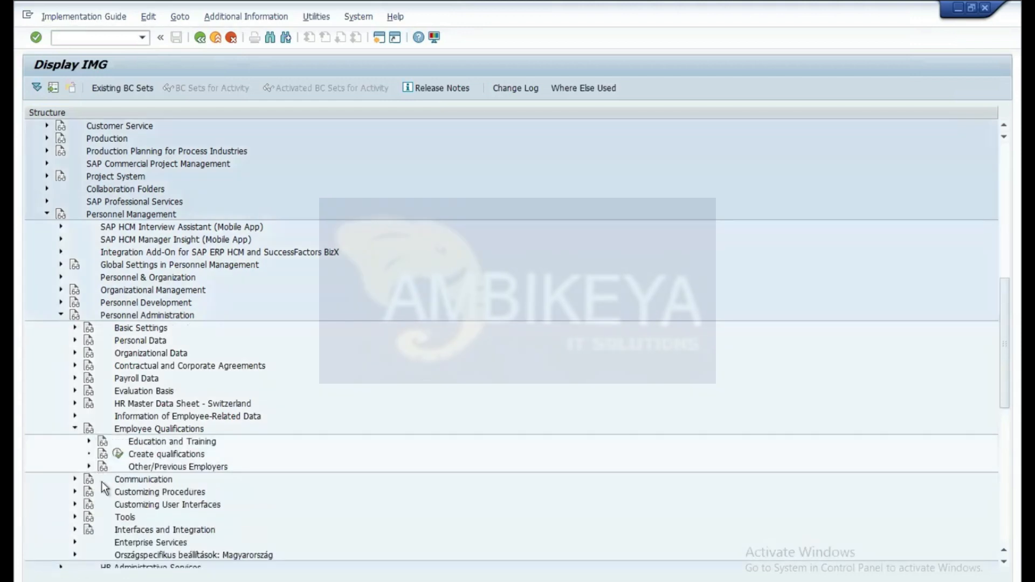
left_click(89, 441)
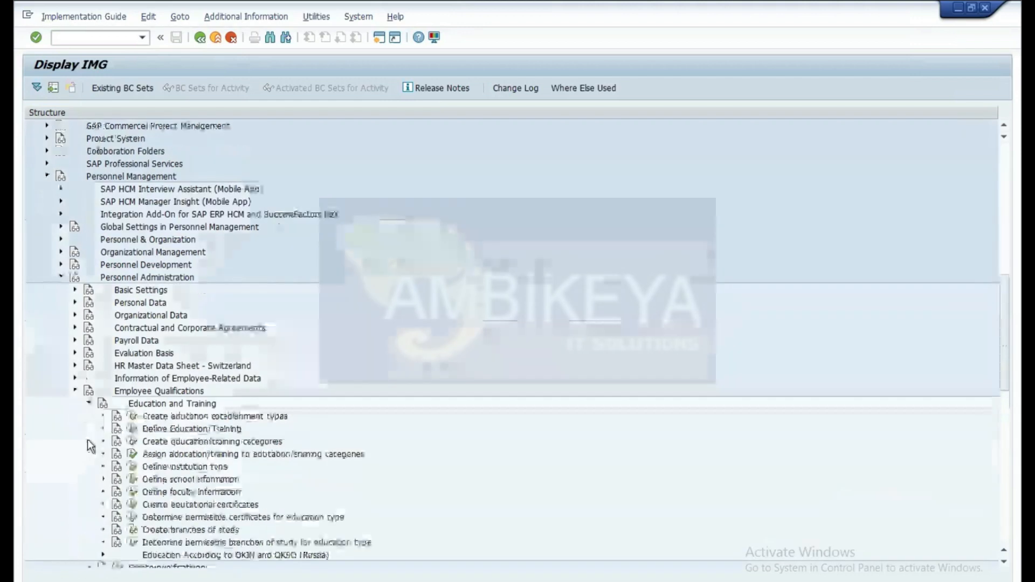
left_click(132, 518)
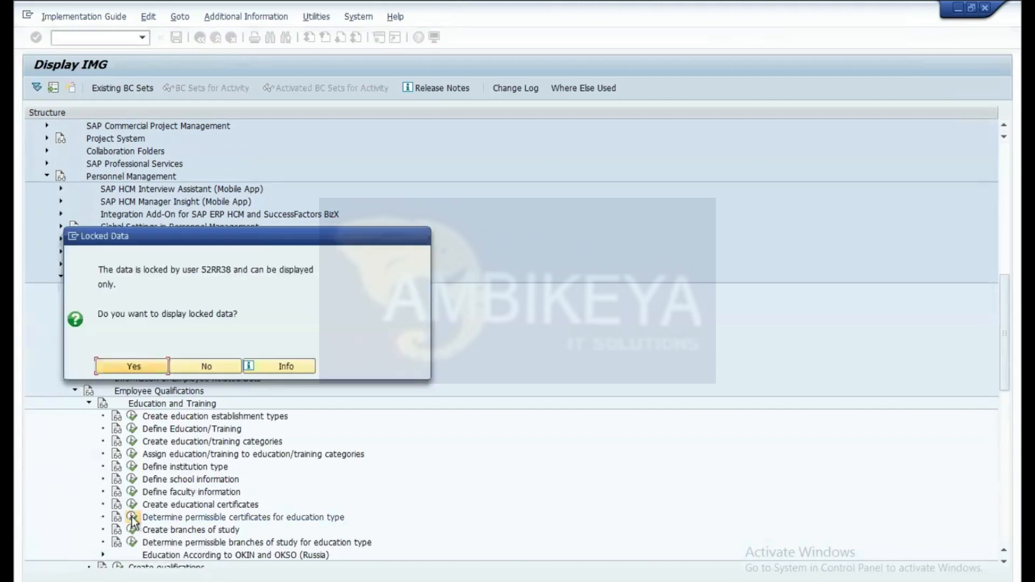
Step: Open the locked certificate table for display and jump to educational establishment type 28
left_click(135, 361)
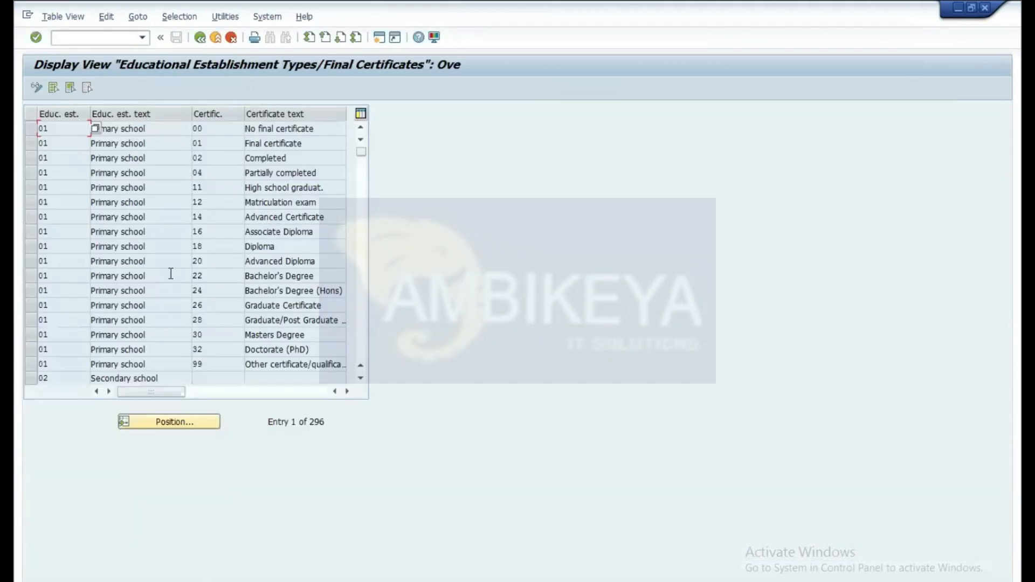
left_click(164, 421)
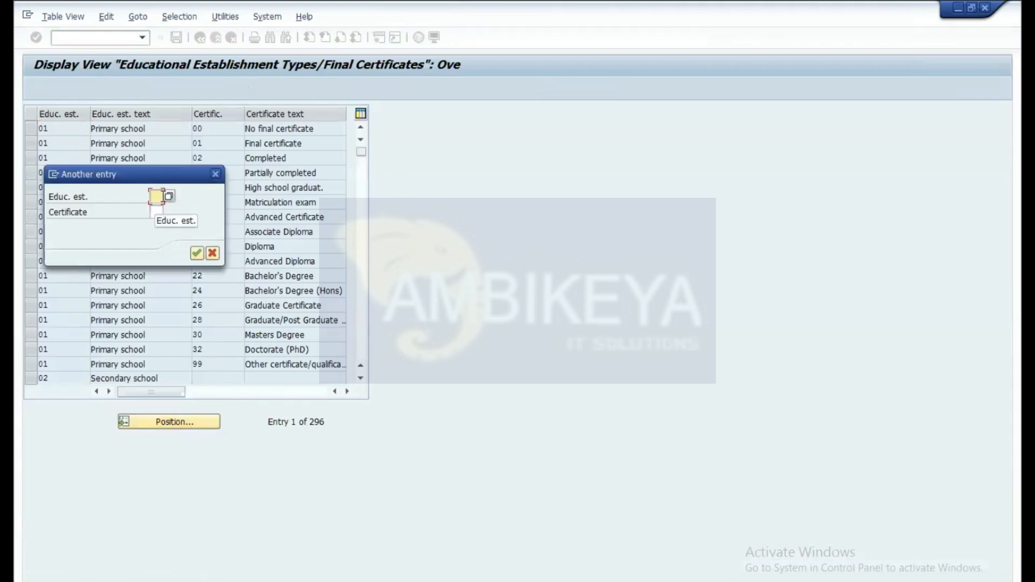
type("28")
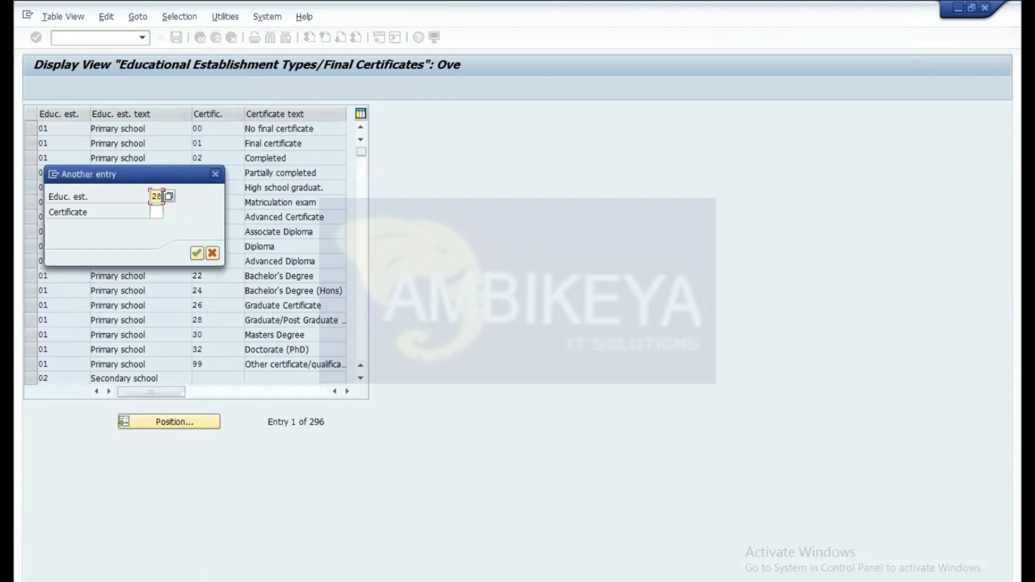
key("Return")
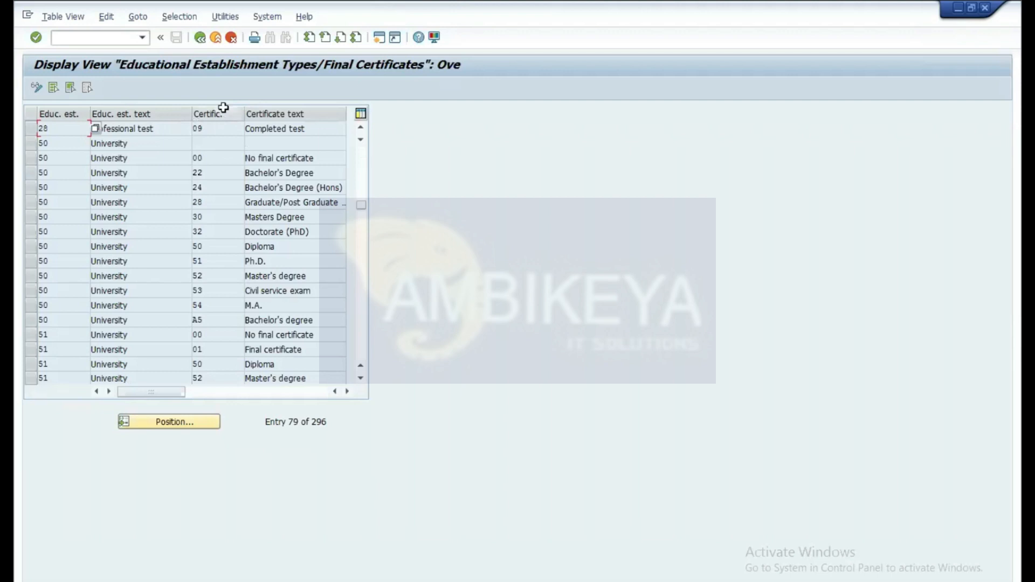
Step: Restore down the Display View window to uncover the PA30 screen behind it
left_click(94, 36)
type("pa")
key("BackSpace")
key("BackSpace")
mouse_move(875, 16)
left_click(972, 7)
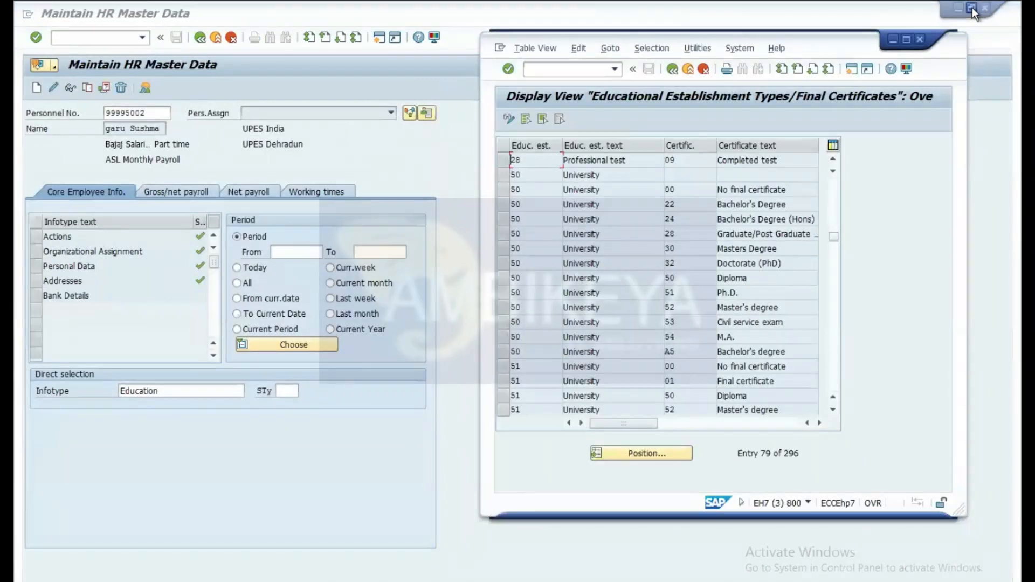
Step: On the PA30 screen, replace the Education infotype with infotype 27, Cost Distribution
left_click(252, 463)
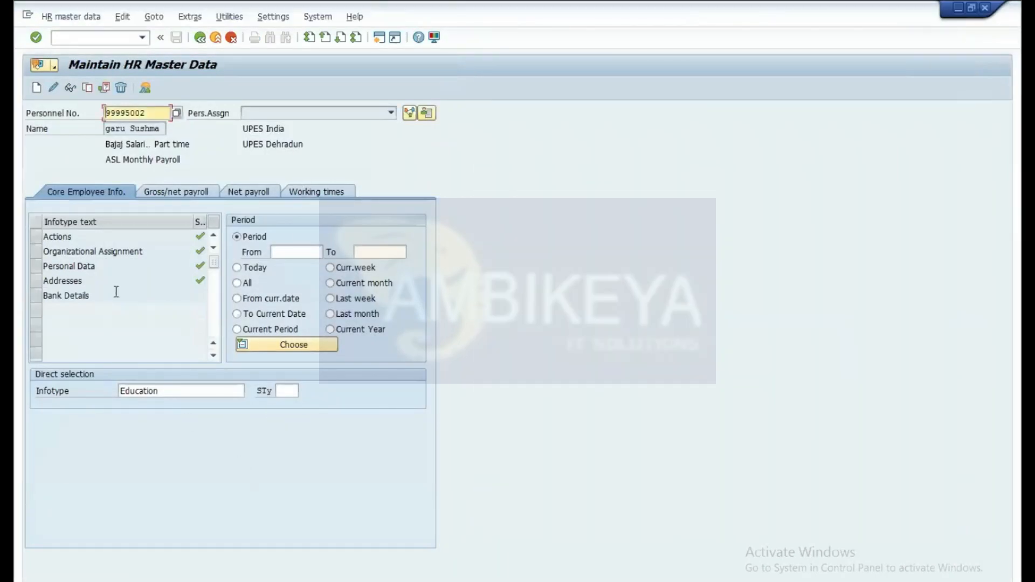
left_click(170, 387)
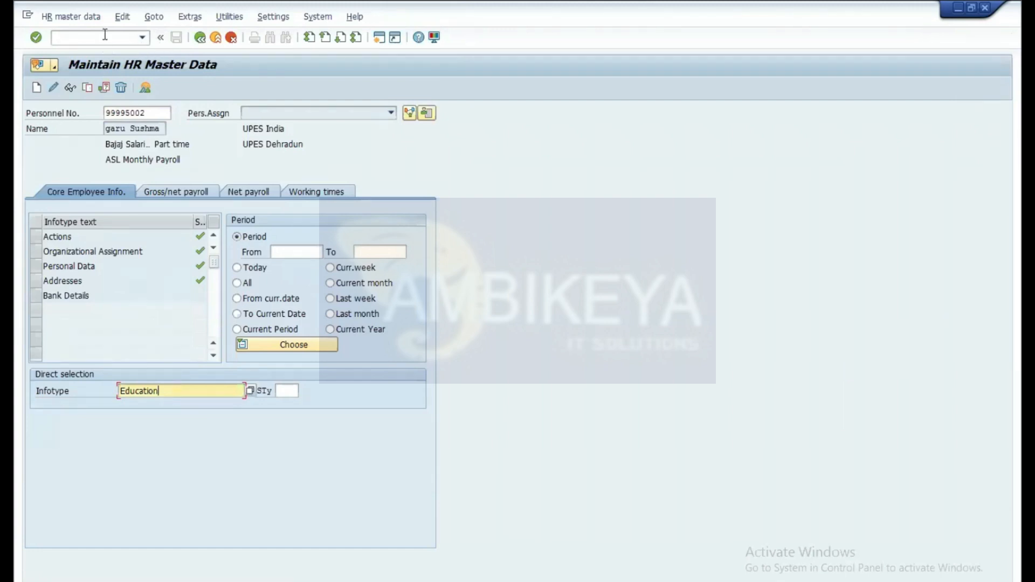
key("BackSpace")
key("BackSpace")
key("BackSpace")
key("BackSpace")
key("BackSpace")
key("BackSpace")
key("BackSpace")
key("BackSpace")
key("BackSpace")
type("2")
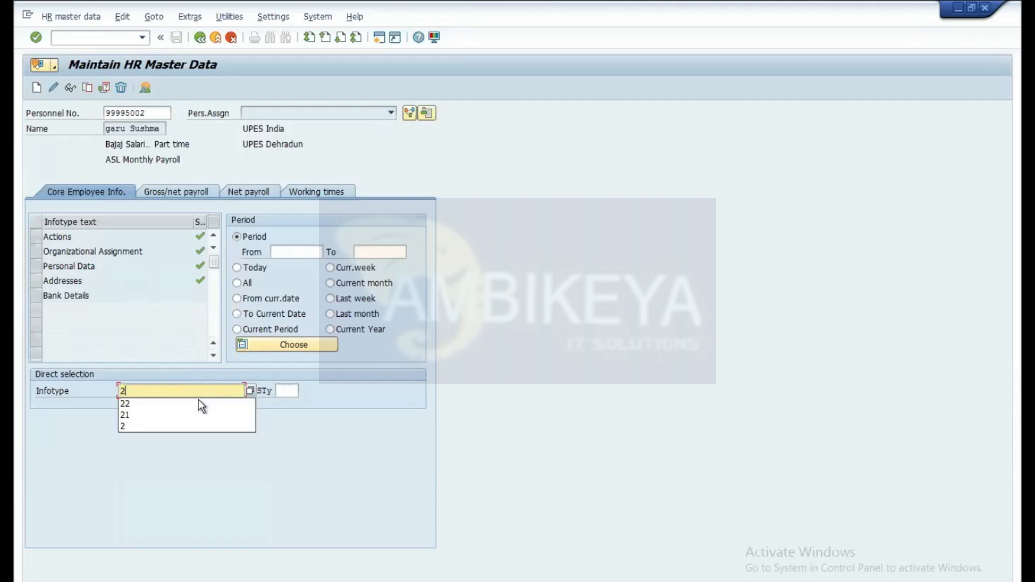
type("7")
key("Return")
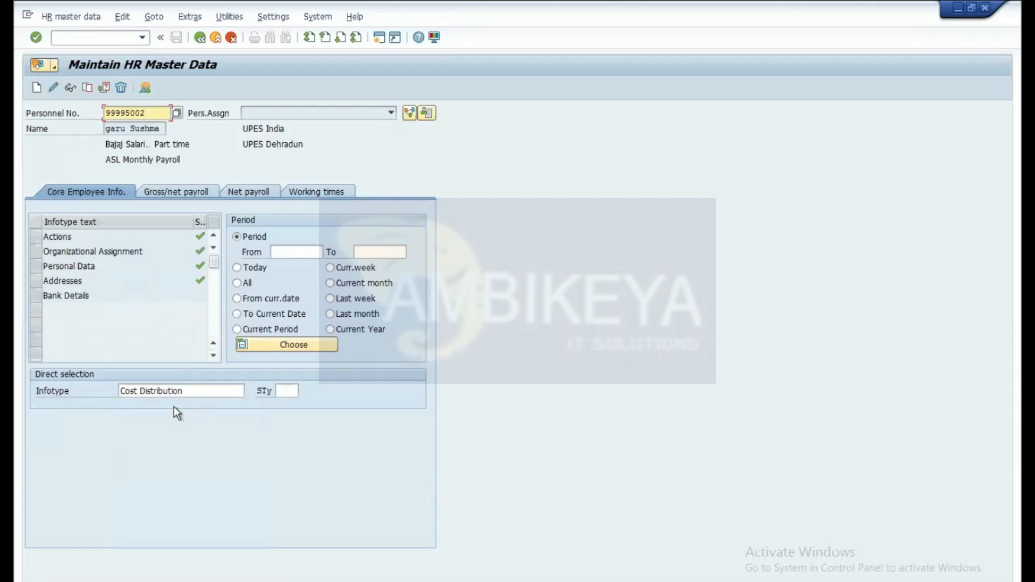
Step: Create a Cost Distribution record, uncheck Distrib, browse the cost types, and leave unsaved
left_click(37, 88)
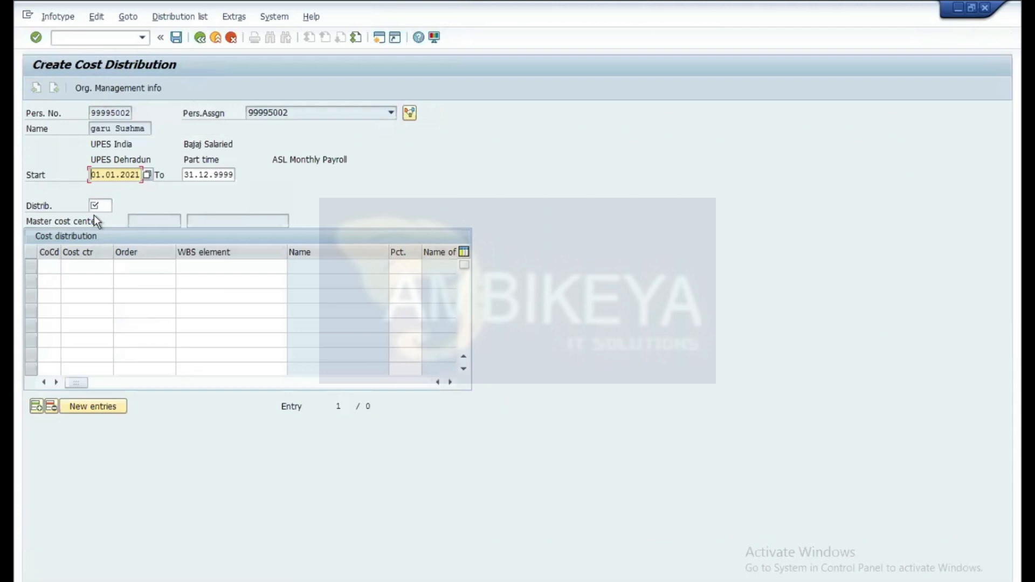
left_click(114, 206)
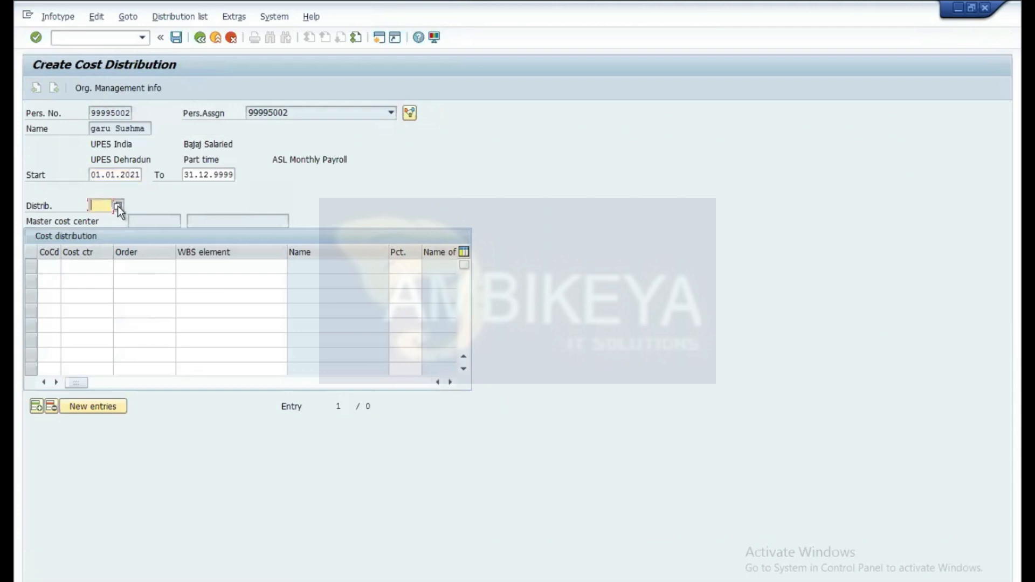
left_click(117, 205)
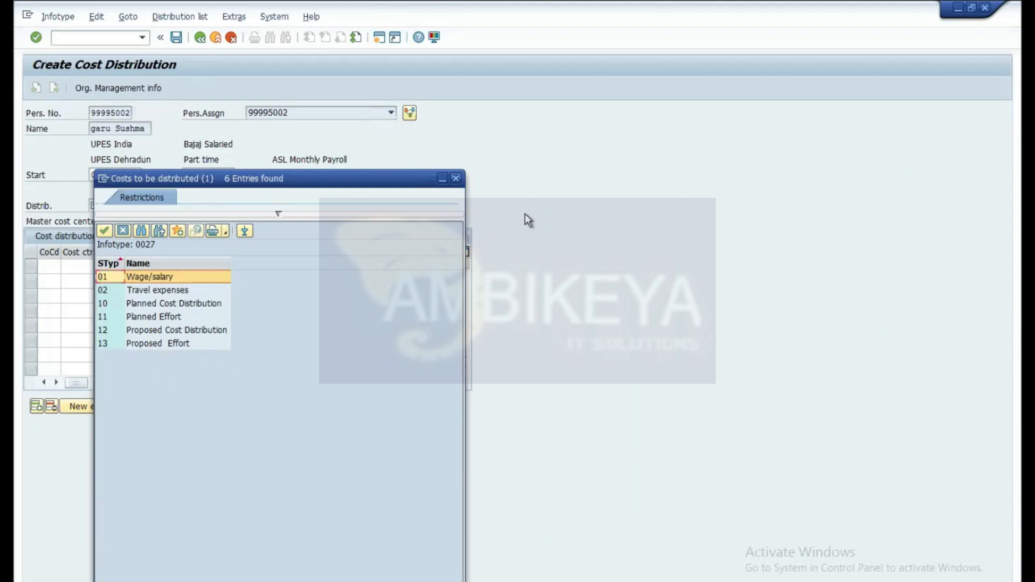
left_click(456, 179)
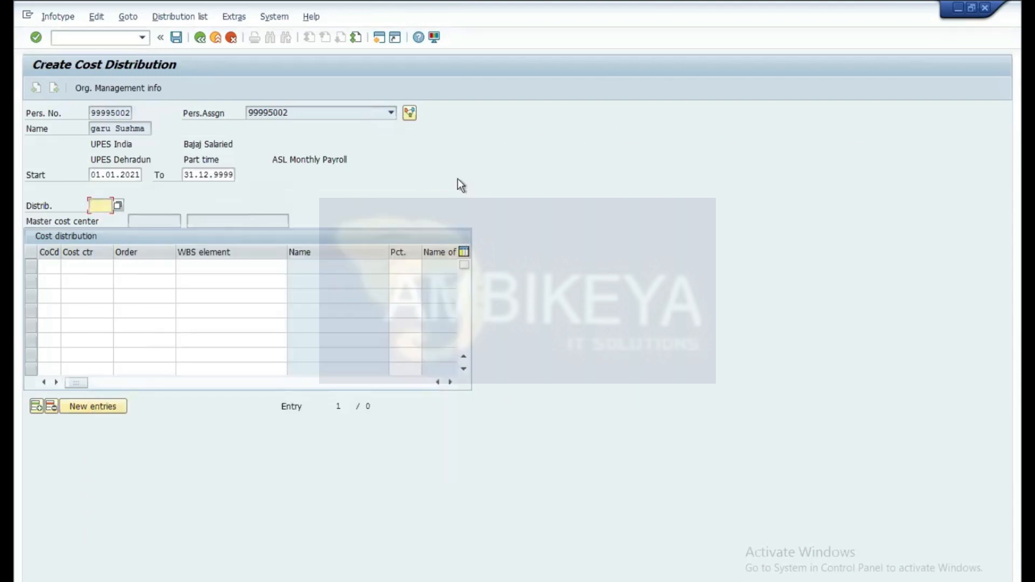
left_click(199, 37)
Step: Replace the infotype entry with infotype 40, Objects on Loan
left_click(201, 386)
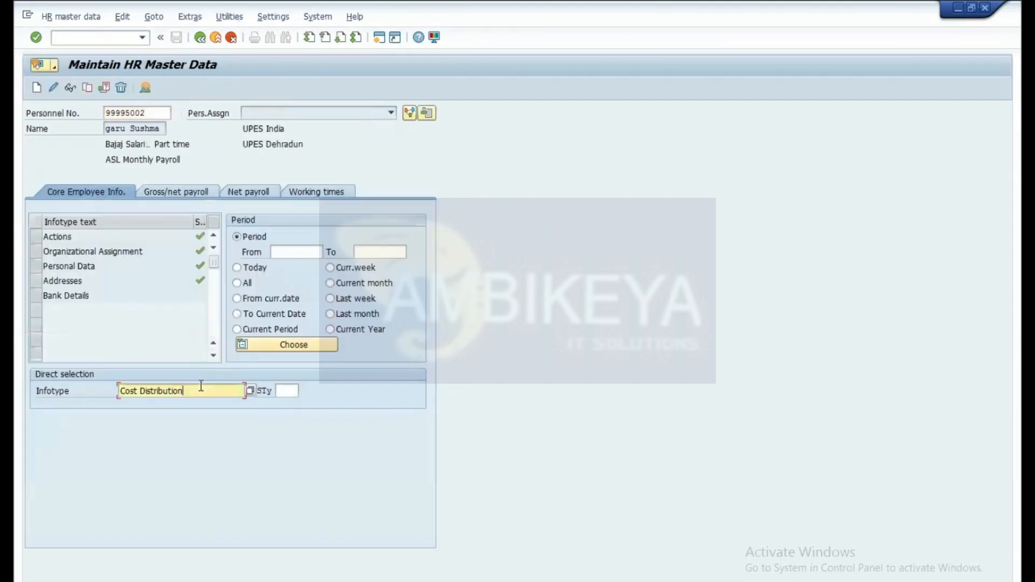
key("BackSpace")
key("BackSpace")
key("BackSpace")
key("BackSpace")
key("BackSpace")
key("BackSpace")
key("BackSpace")
key("BackSpace")
key("BackSpace")
key("BackSpace")
key("BackSpace")
key("BackSpace")
key("BackSpace")
key("BackSpace")
key("BackSpace")
key("BackSpace")
key("BackSpace")
type("40")
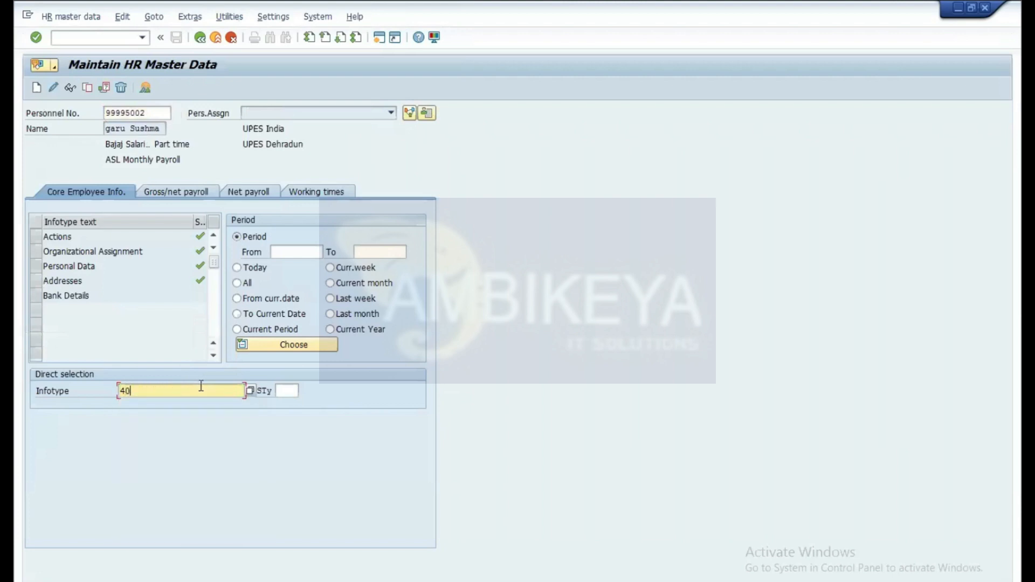
key("Return")
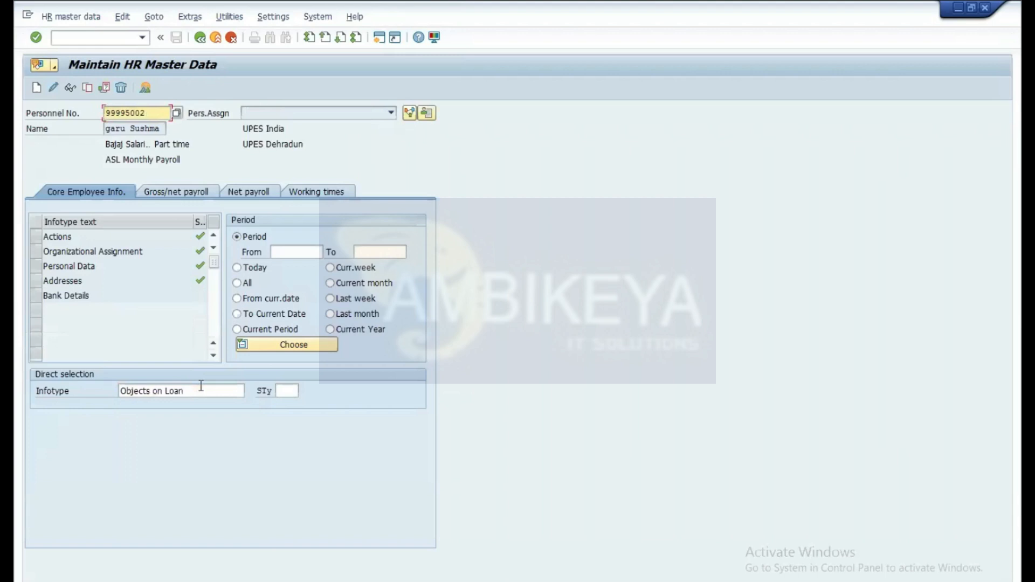
Step: Start a new Objects on Loan record and restore down the SAP window
left_click(35, 89)
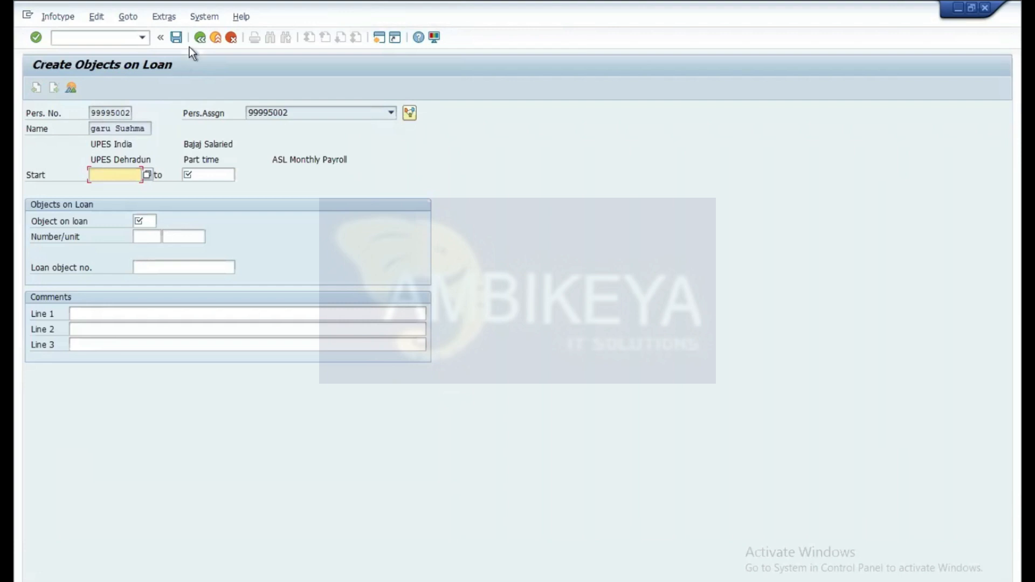
left_click(199, 37)
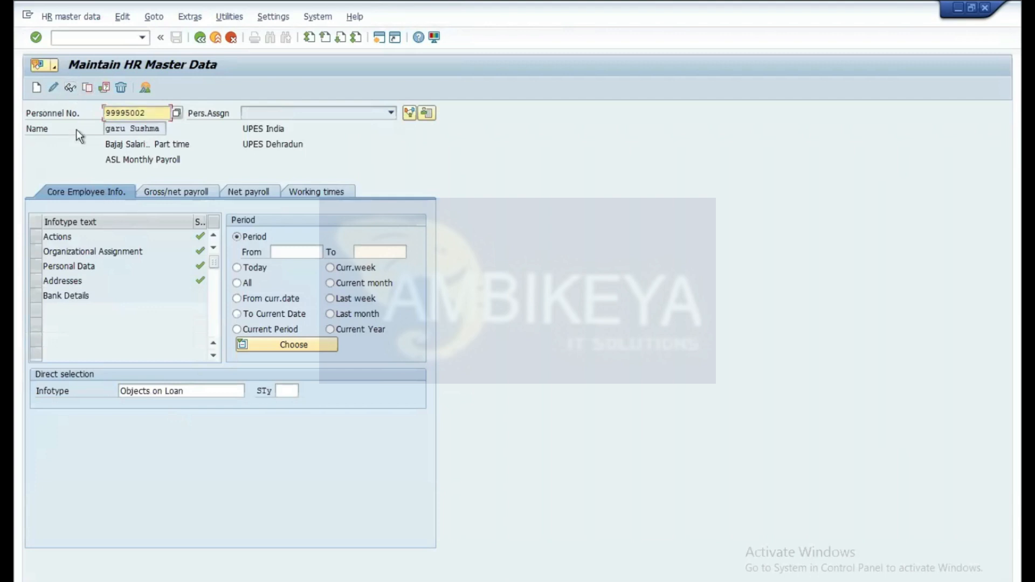
left_click(36, 88)
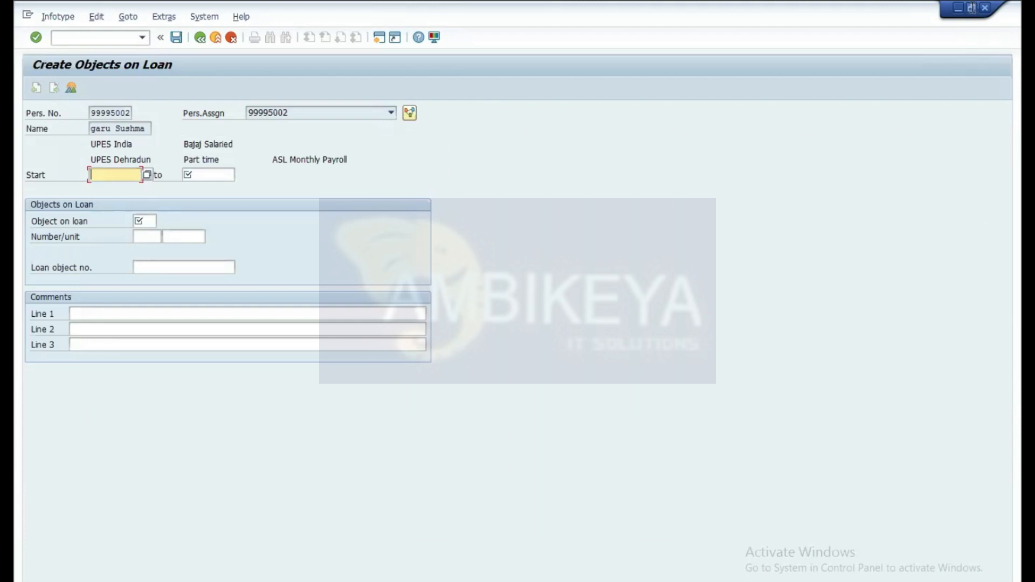
left_click(972, 8)
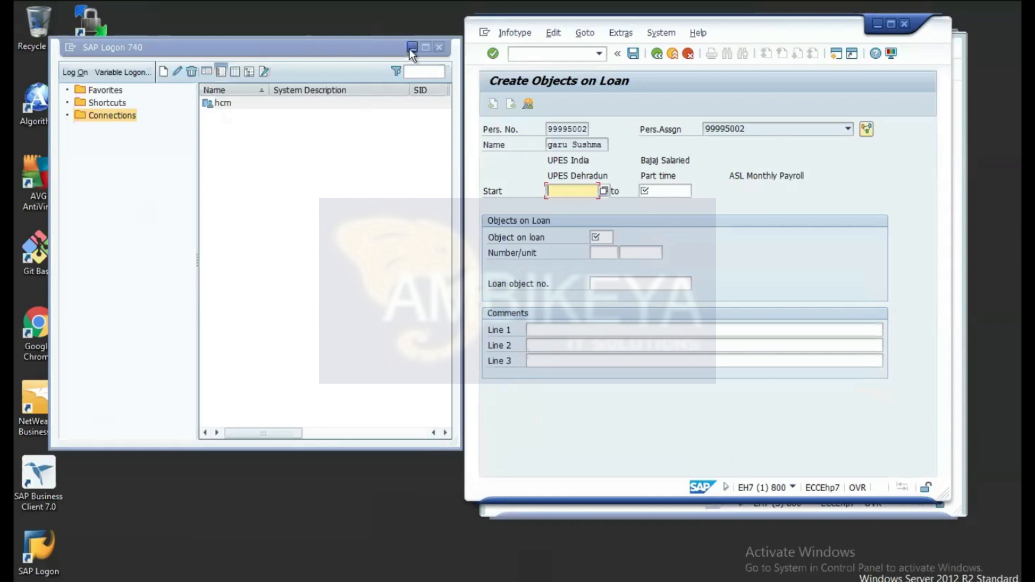
Step: Move the loan window aside and open the SAP Reference IMG via /nspro in the other session
left_click_drag(821, 18, 361, 102)
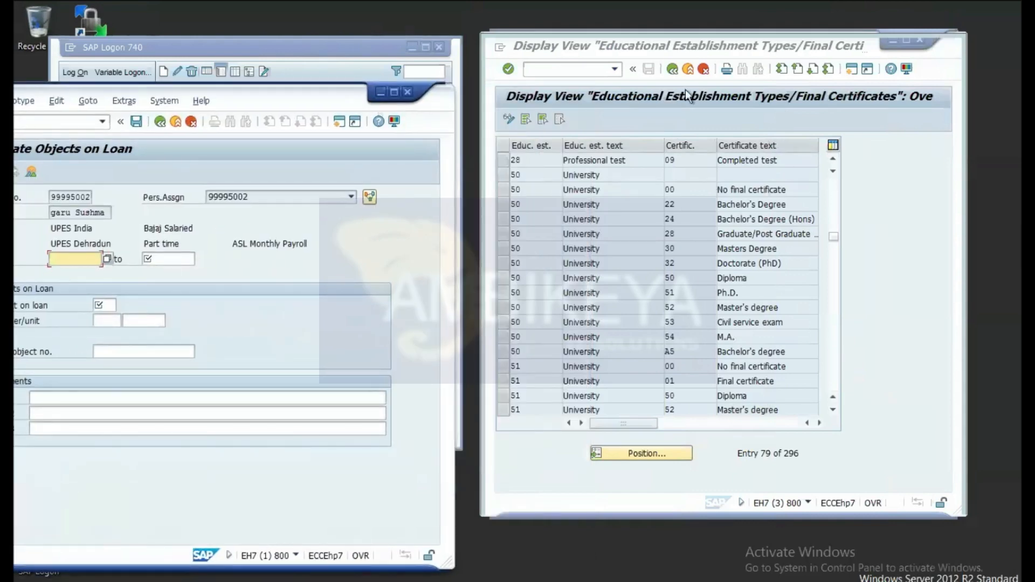
left_click(567, 69)
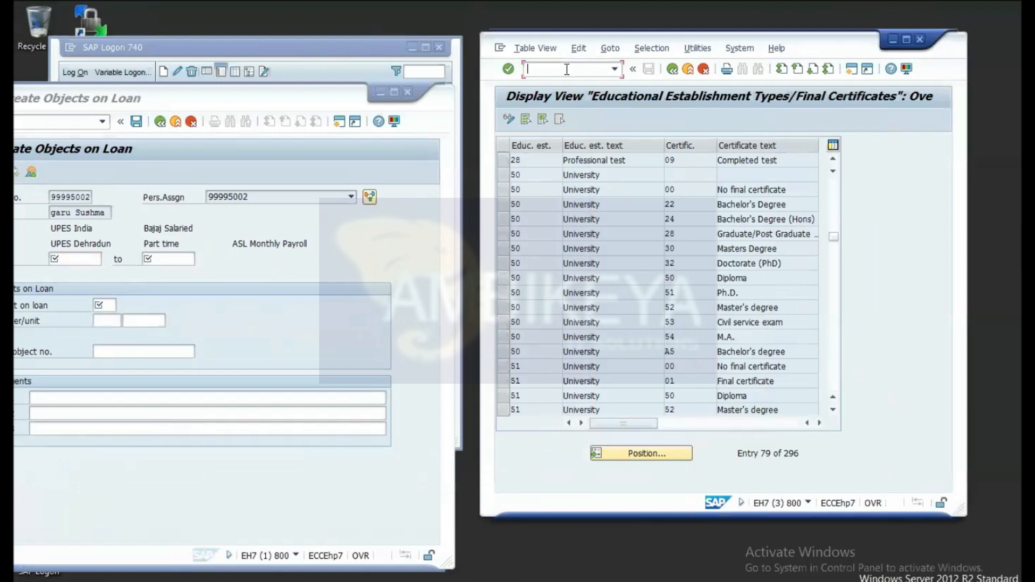
type("/nspro")
key("Return")
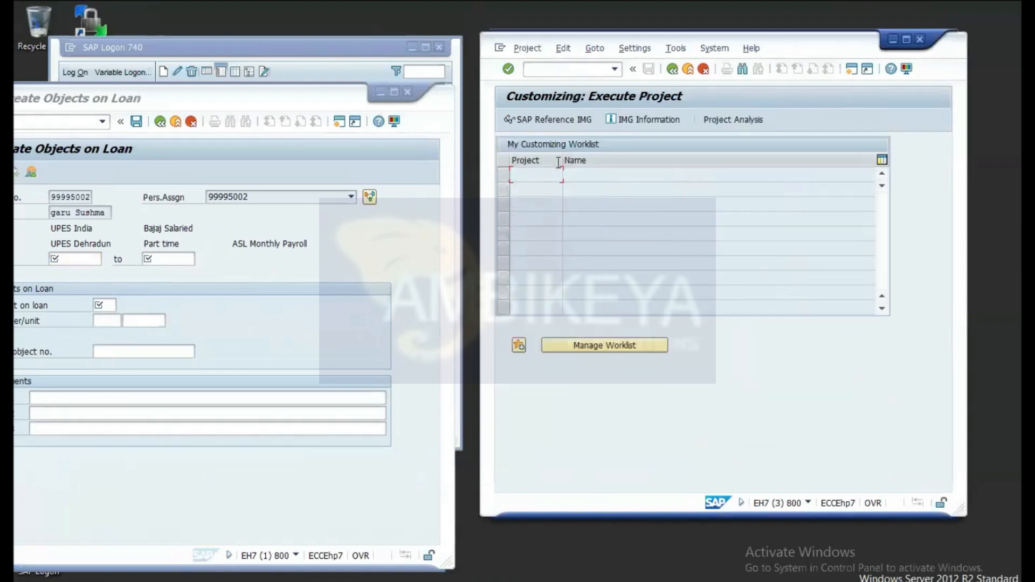
left_click(568, 119)
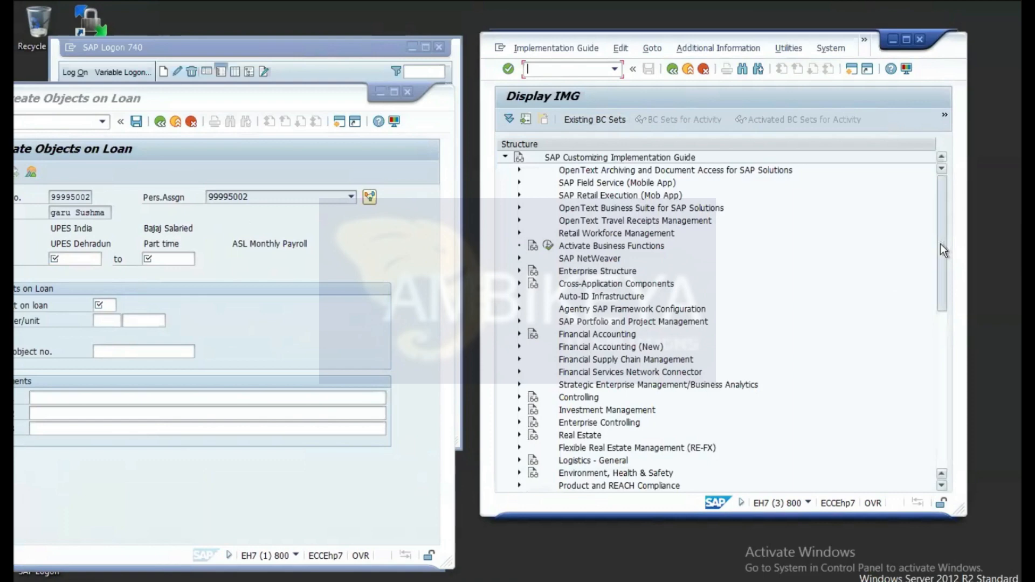
left_click_drag(941, 245, 957, 362)
Step: Expand Personnel Administration down to Objects on Loan and run Define objects on loan
left_click(519, 399)
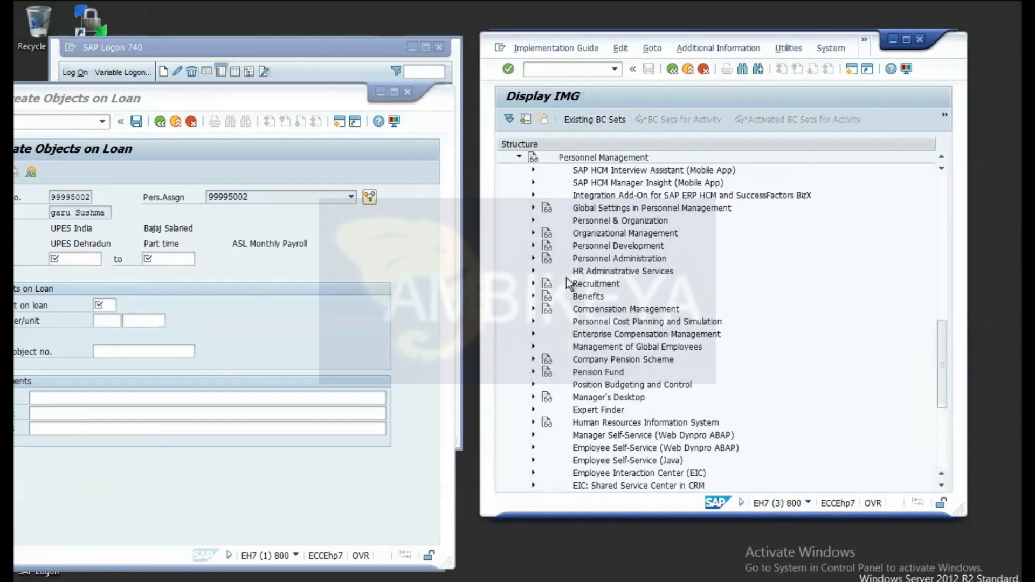
left_click(534, 259)
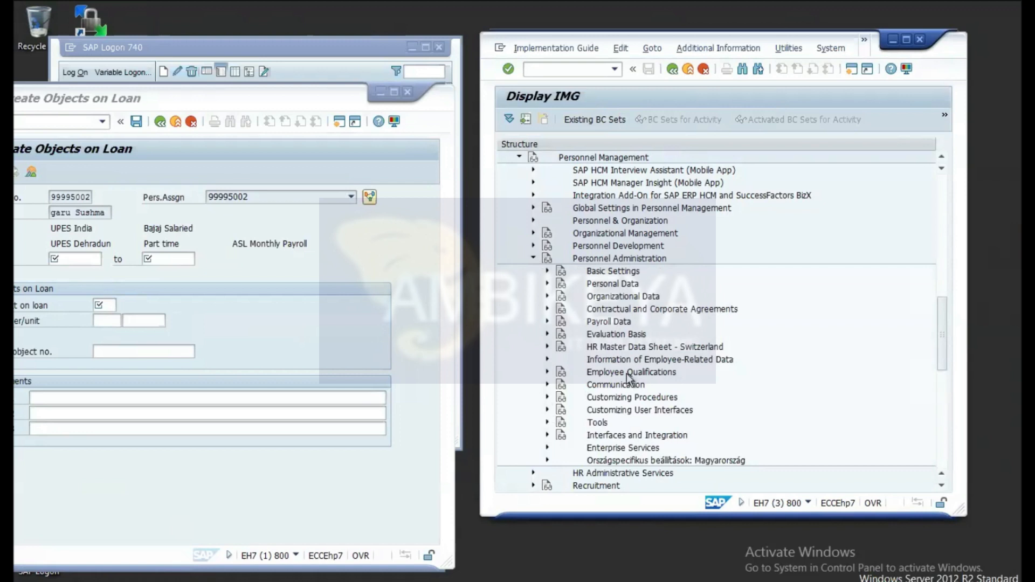
left_click(547, 334)
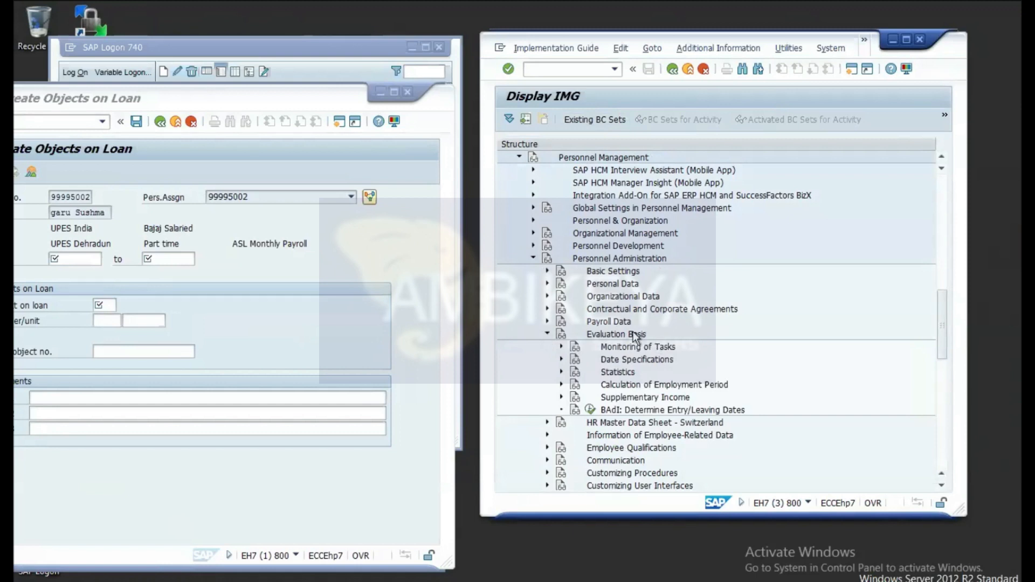
left_click(549, 310)
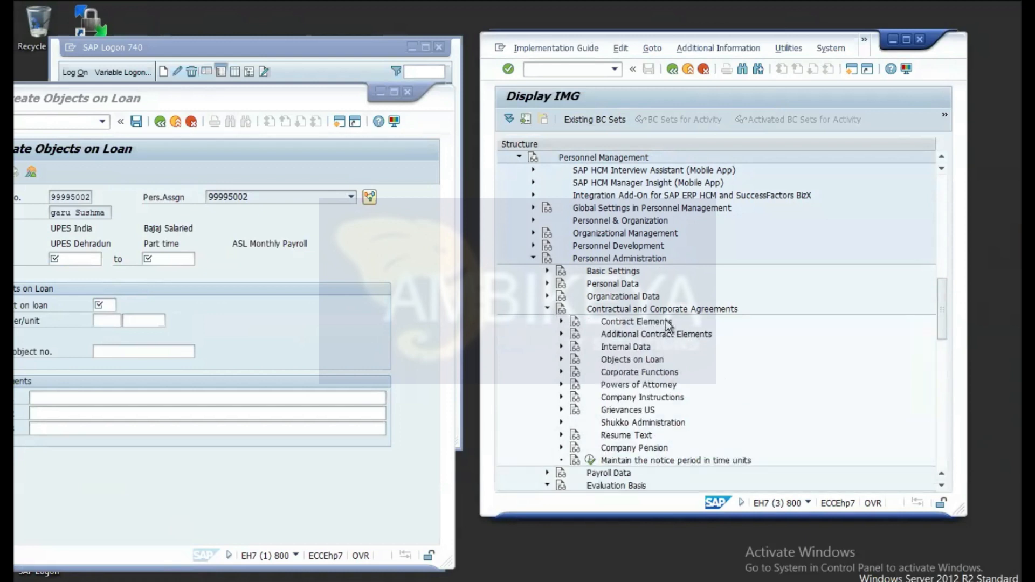
left_click(561, 359)
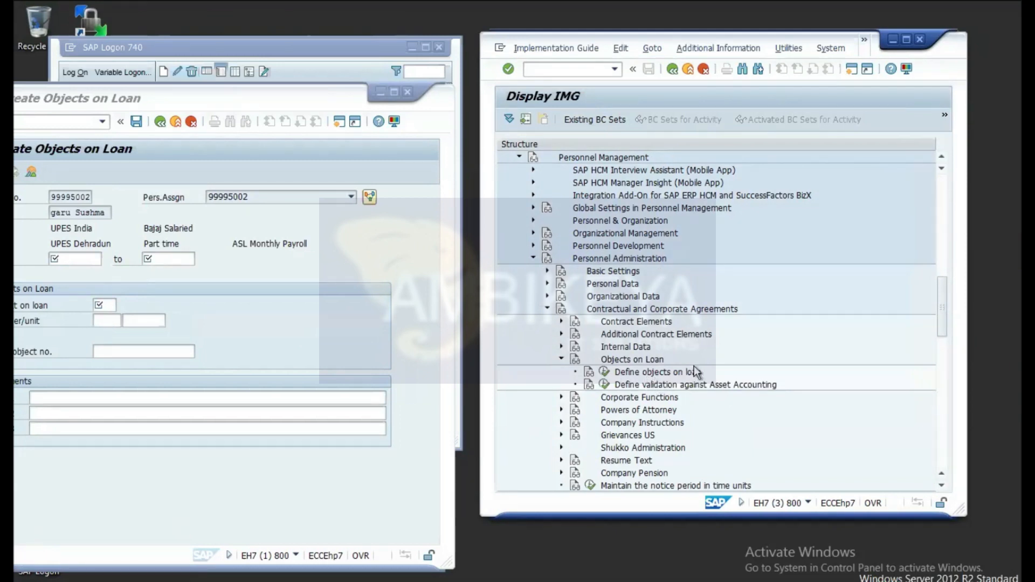
left_click(605, 372)
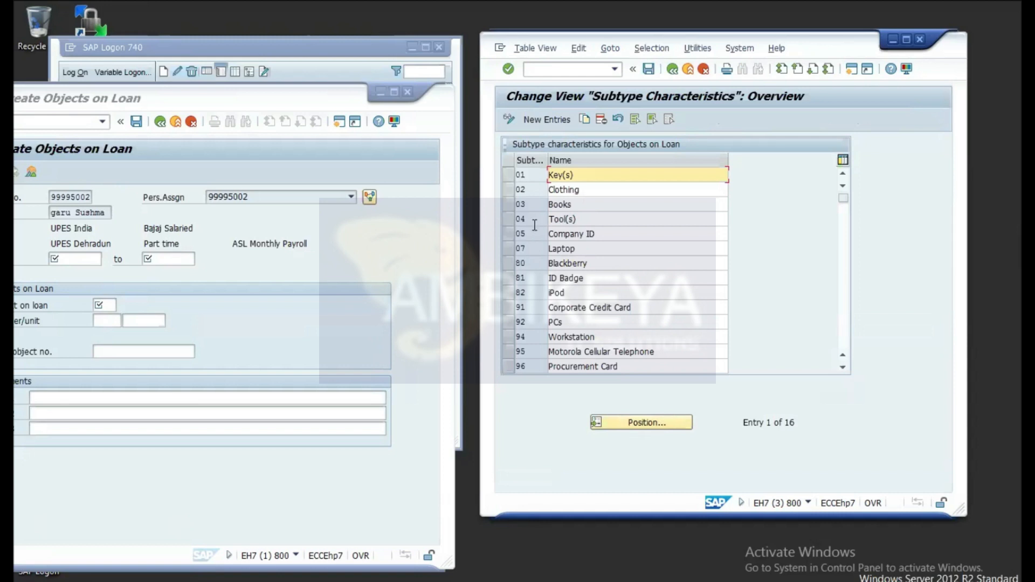
Step: Add a new loan object subtype 08 named 'Laptop test'
left_click(549, 120)
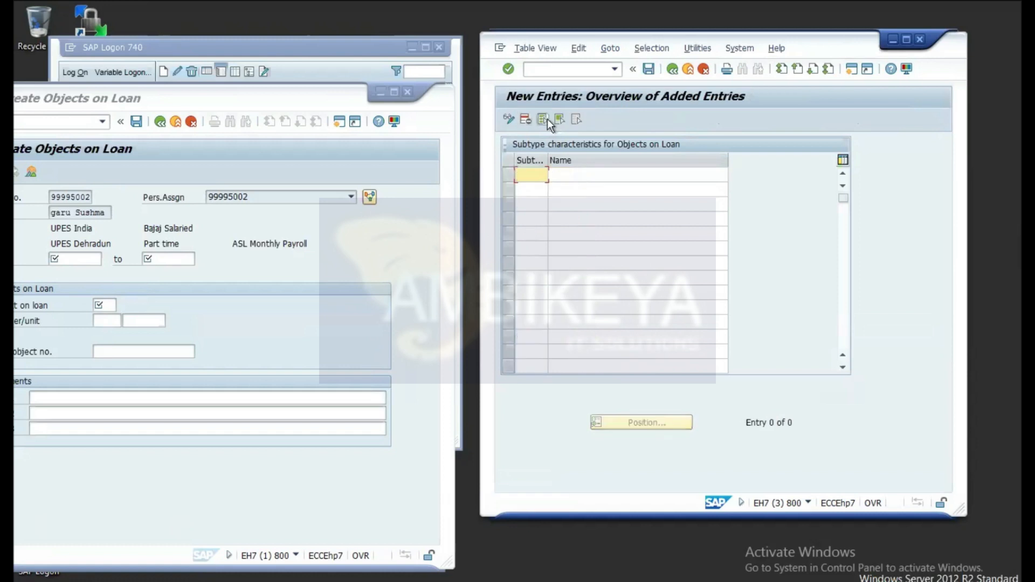
type("08")
left_click(587, 174)
type("La")
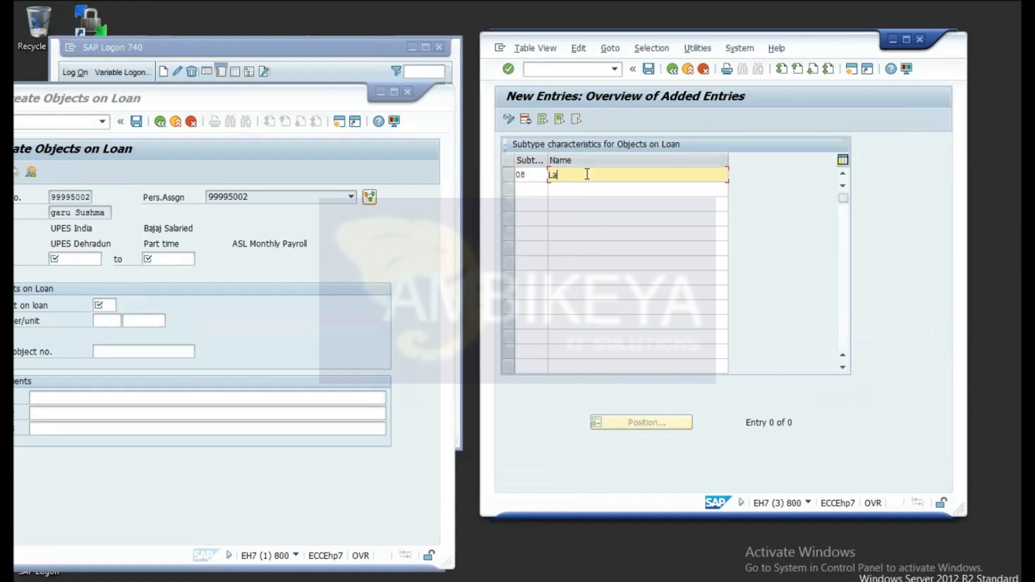
type("ptop test")
Step: Save subtype 08 into the customizing request, past the namespace warning, and return to the employee window
left_click(649, 69)
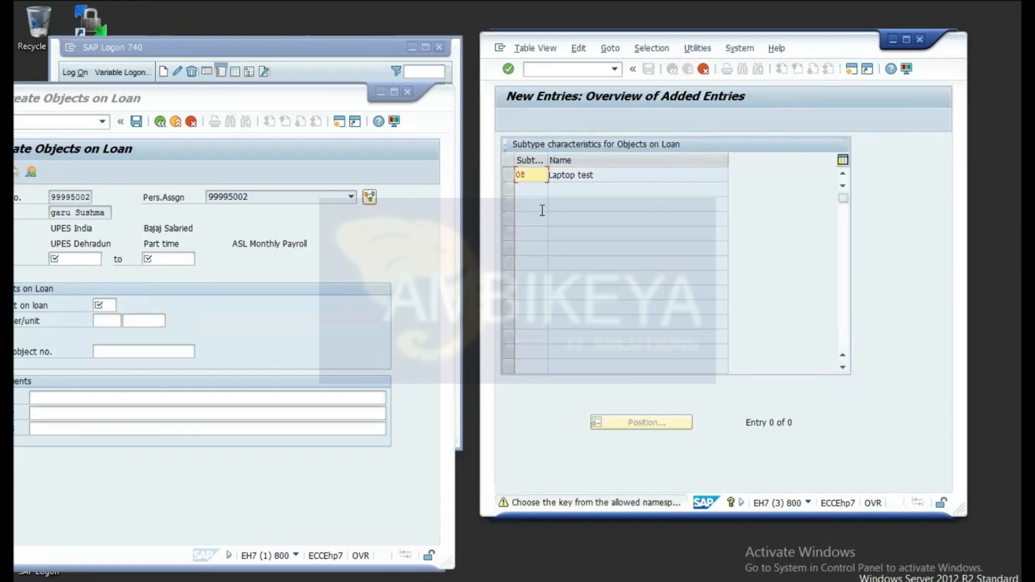
left_click(508, 69)
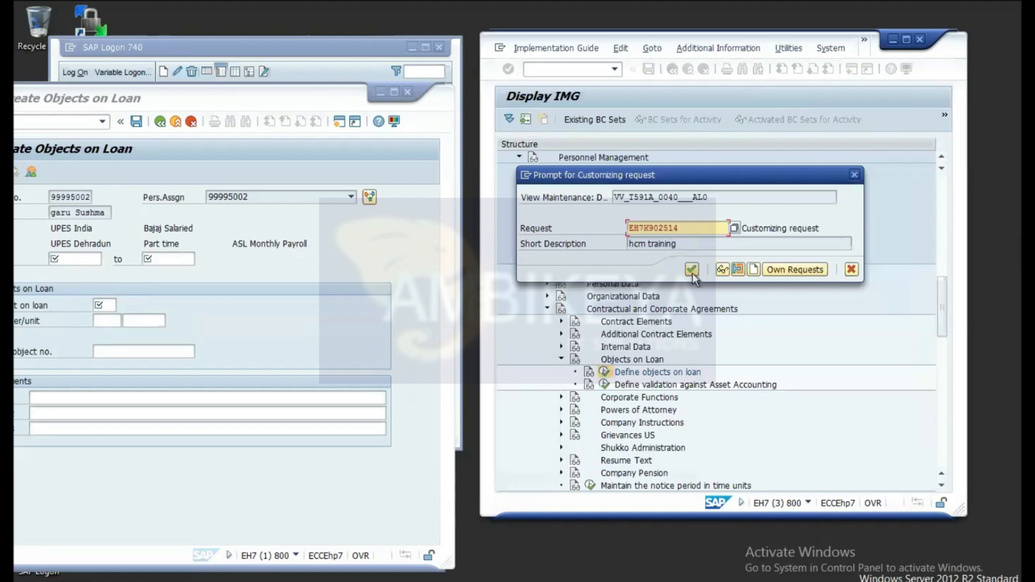
left_click(692, 273)
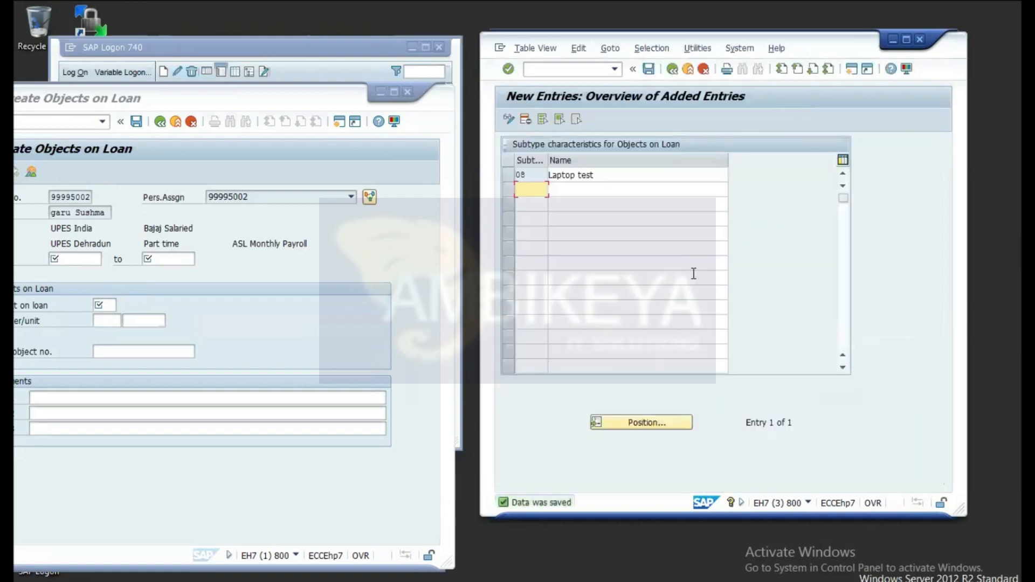
left_click(329, 312)
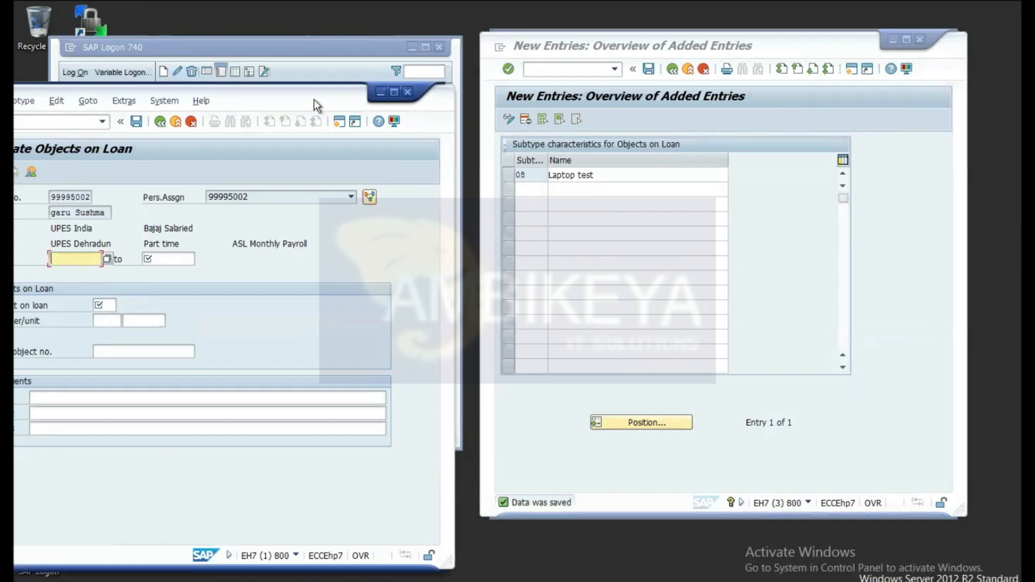
Step: Move the Objects on Loan window right and exit the loan entry without saving
left_click_drag(314, 99, 379, 96)
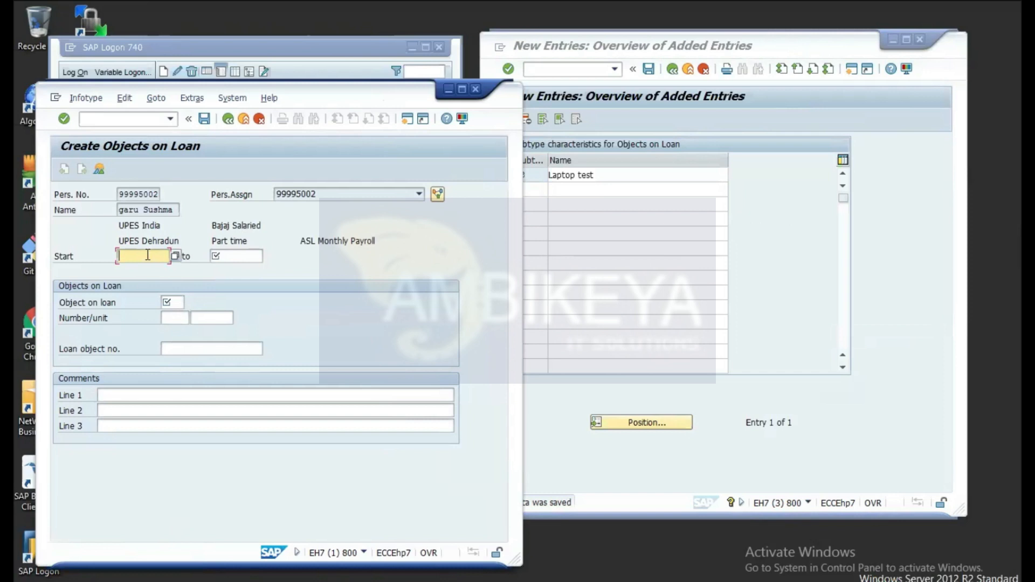
left_click(109, 118)
type("n")
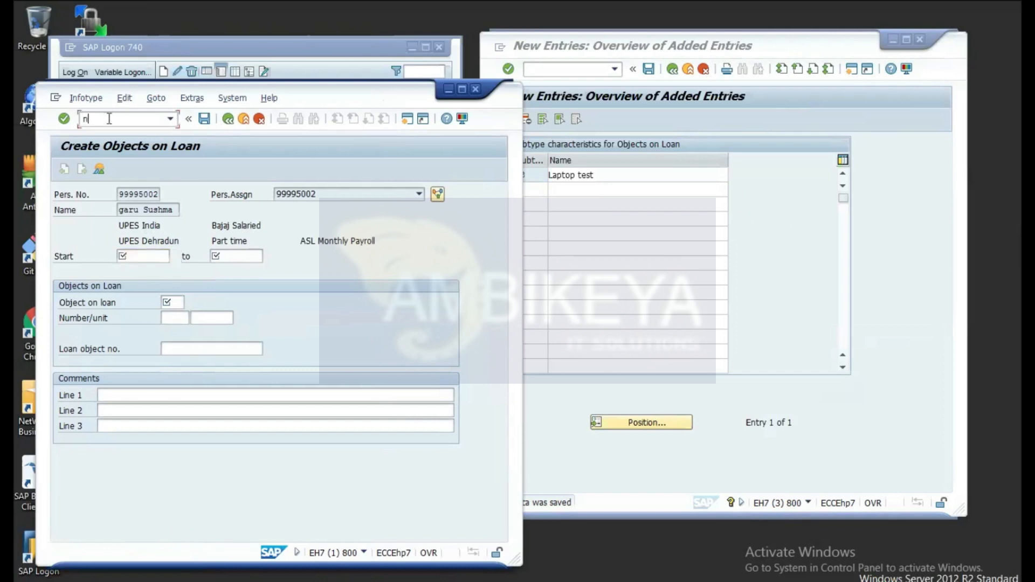
type("pa30")
key("Return")
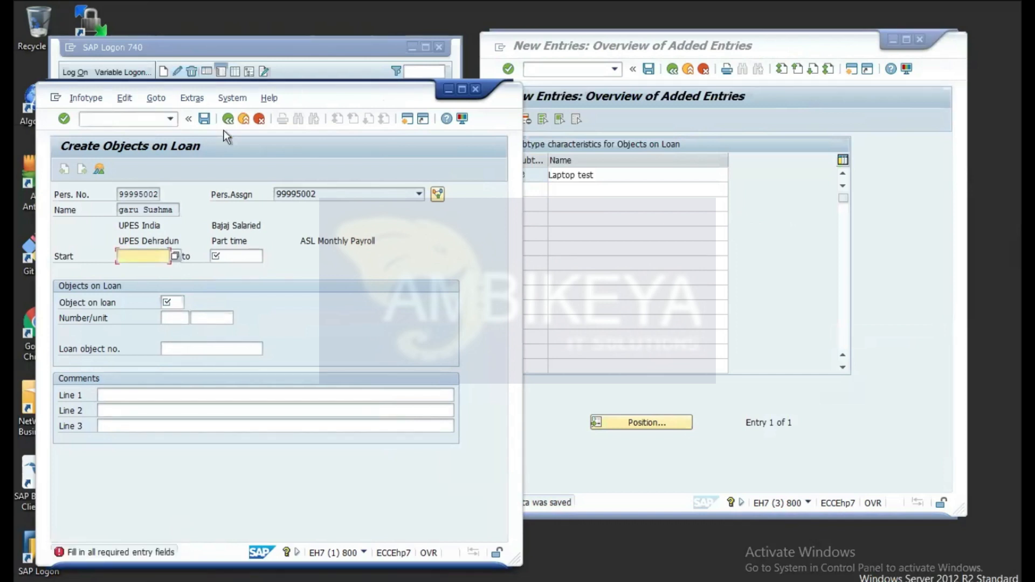
left_click(229, 117)
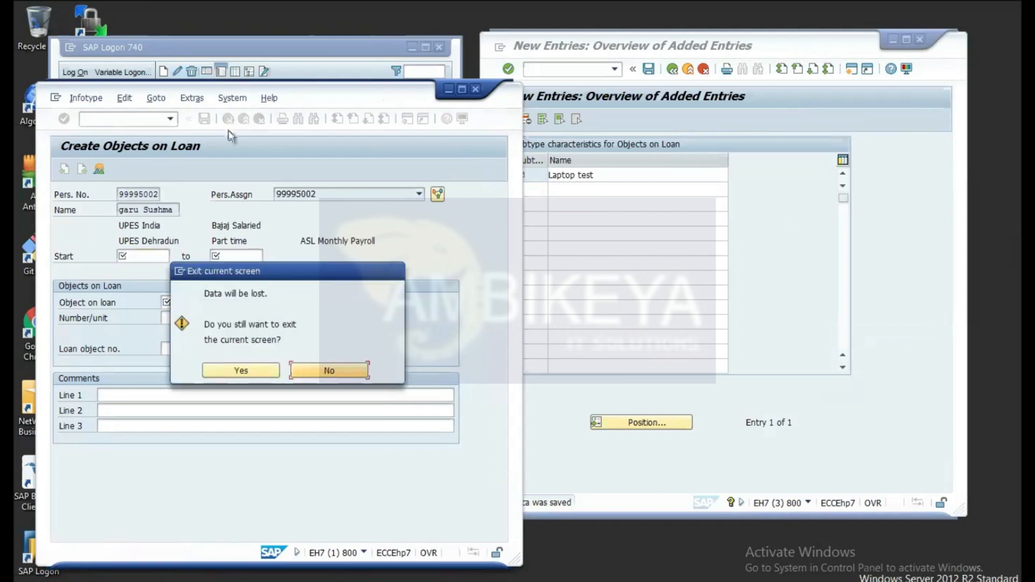
left_click(241, 372)
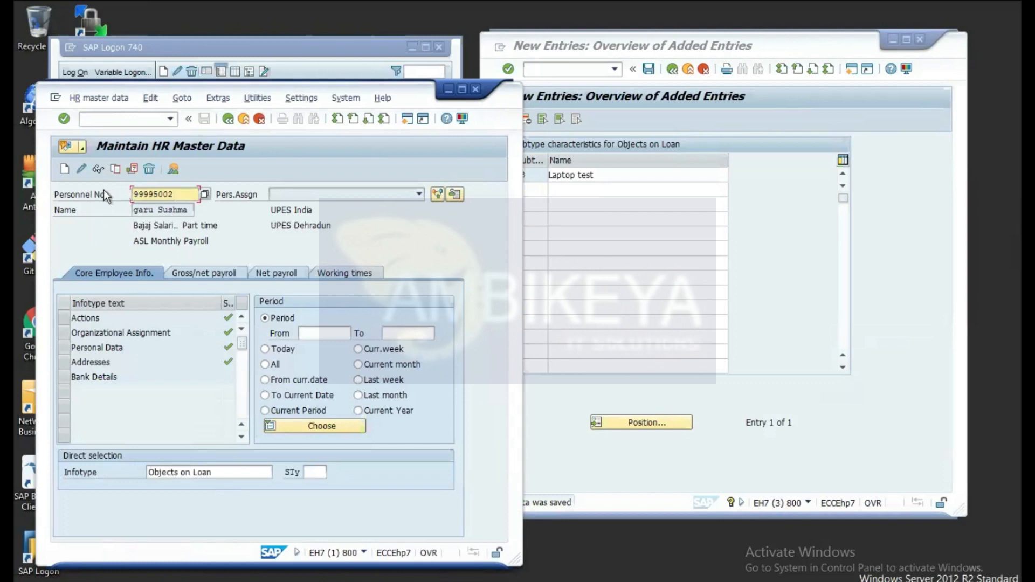
Step: Restart the HR master data transaction with /npa30
left_click(139, 118)
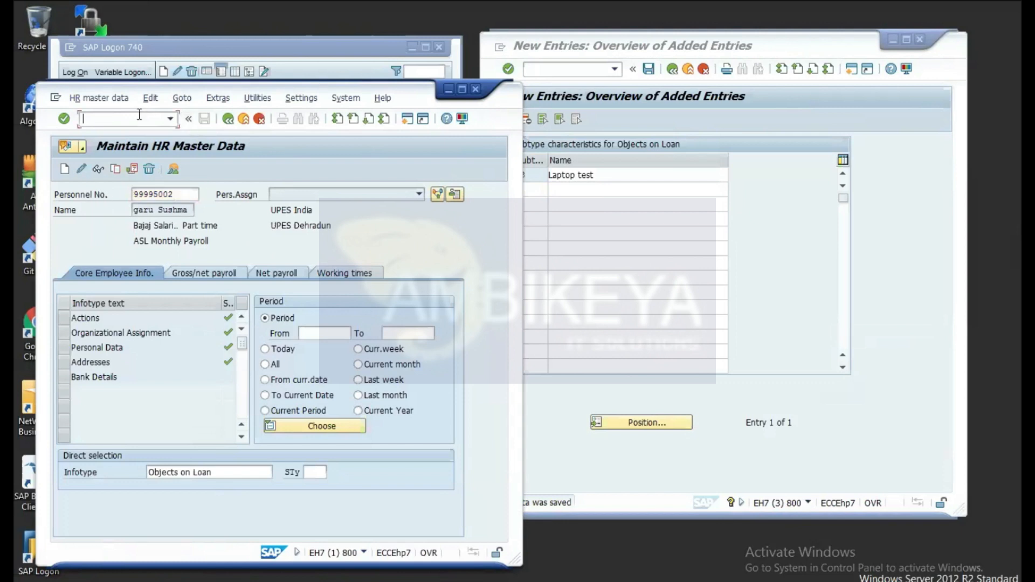
type("npa30")
key("BackSpace")
key("BackSpace")
key("BackSpace")
key("BackSpace")
key("BackSpace")
type("/npa30")
key("Return")
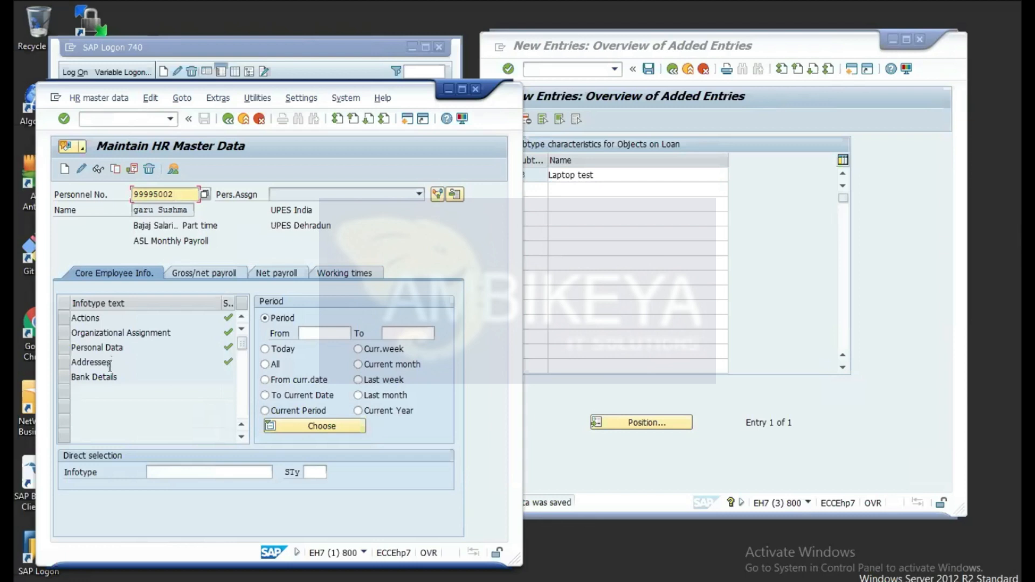
Step: Enter infotype 40, Objects on Loan, and start a new record
left_click(170, 473)
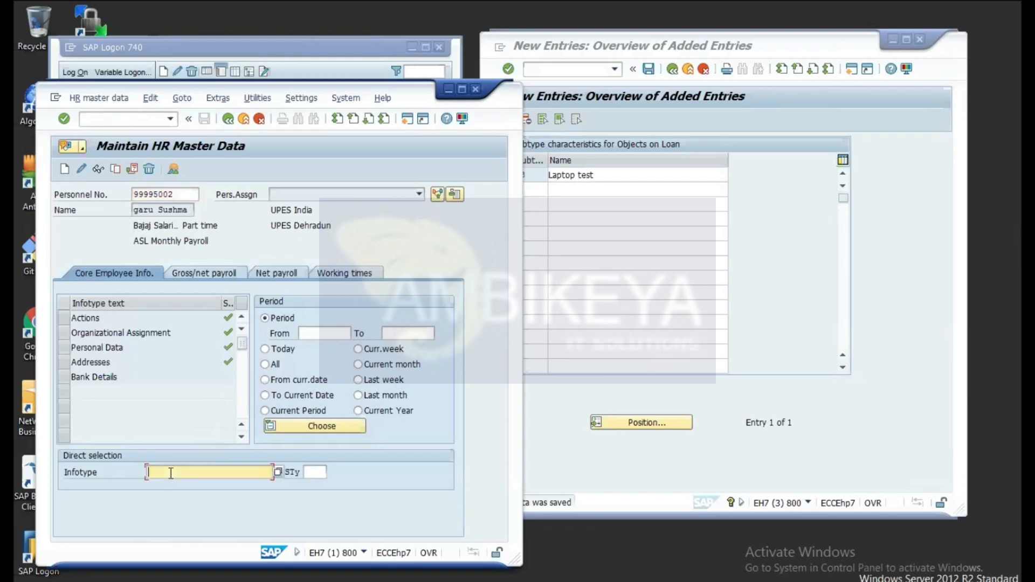
type("40")
key("Return")
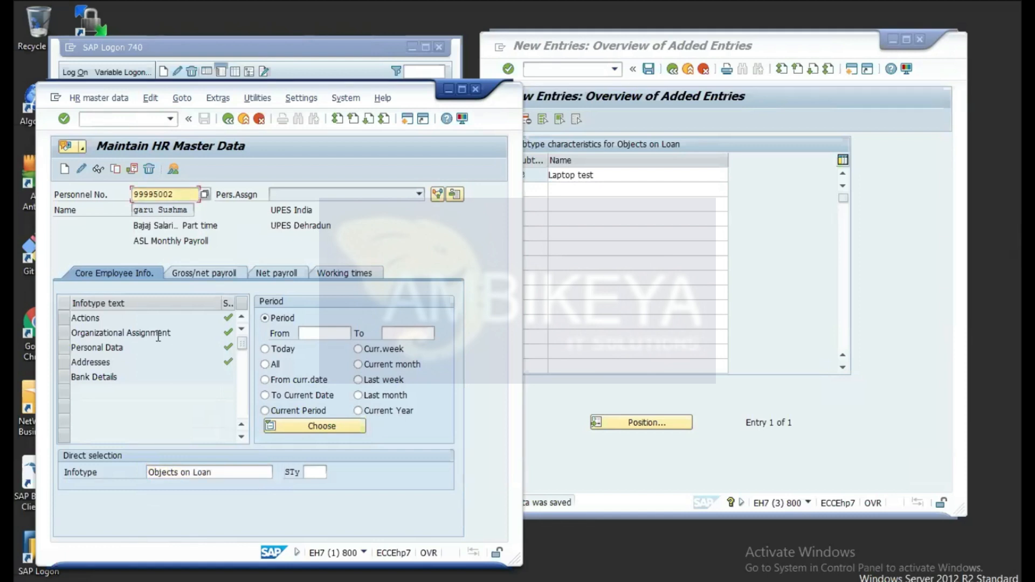
left_click(65, 170)
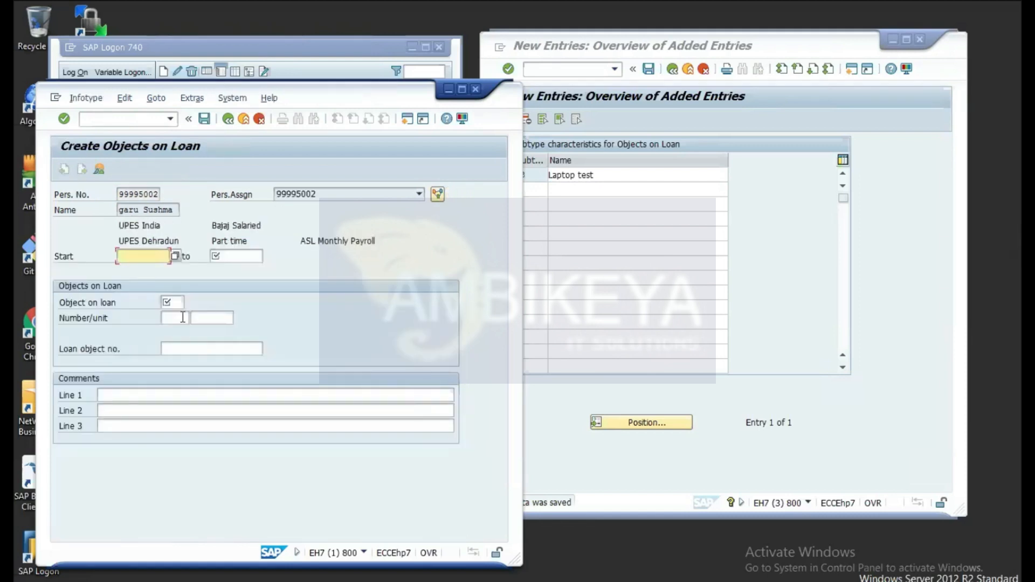
Step: Set validity 17.06.2021 to 18.06.2022 and choose loan object type 08 Laptop test
left_click(176, 256)
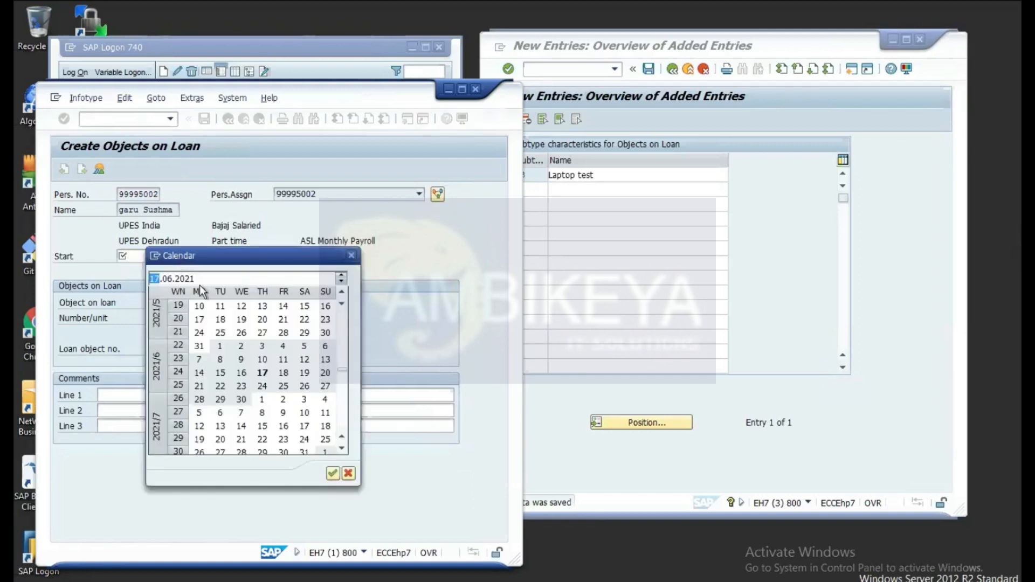
double_click(264, 373)
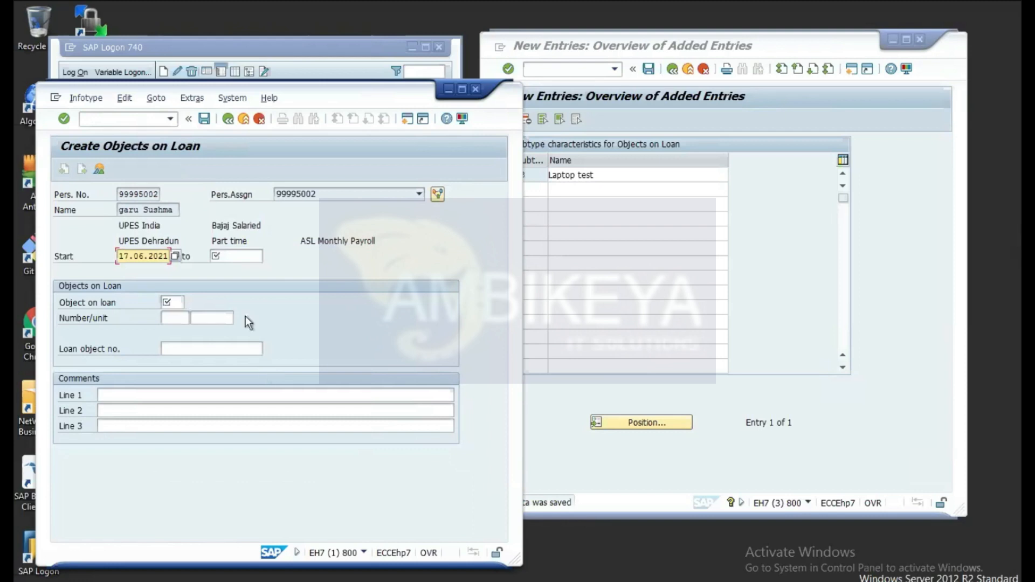
left_click(238, 254)
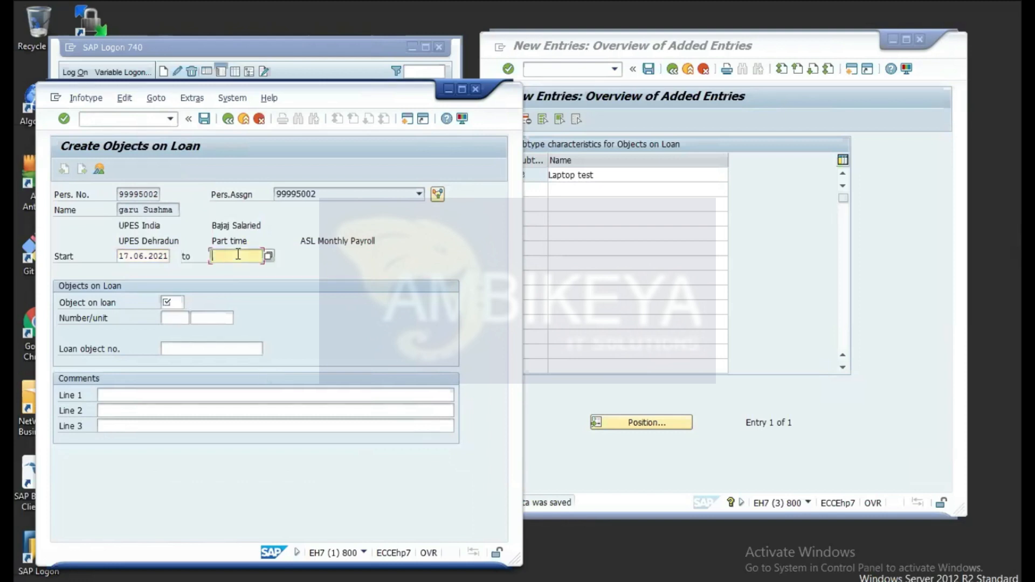
type("18.06.2022")
key("BackSpace")
key("BackSpace")
key("BackSpace")
key("BackSpace")
type(".2022")
left_click(179, 302)
left_click(189, 303)
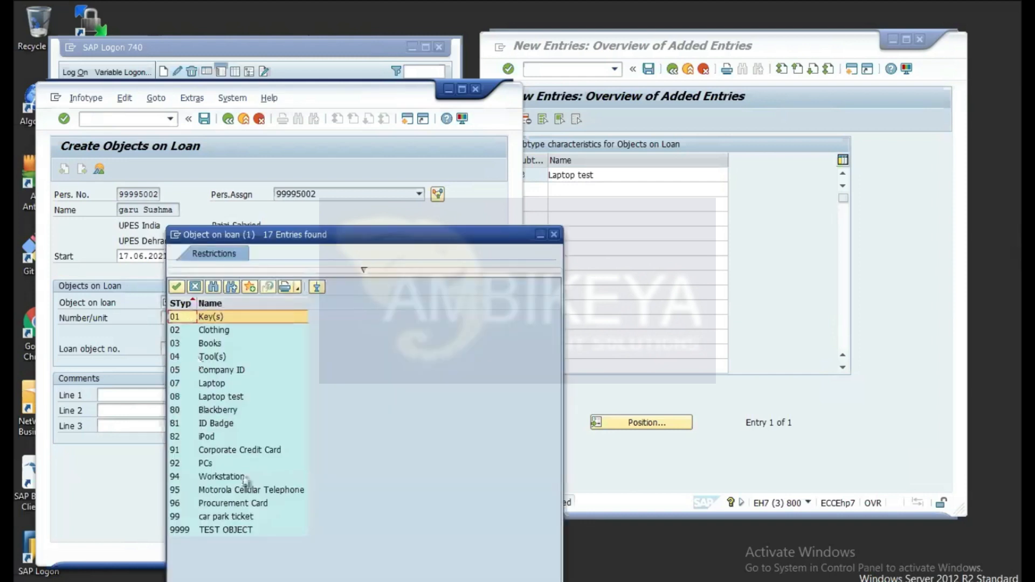
double_click(175, 402)
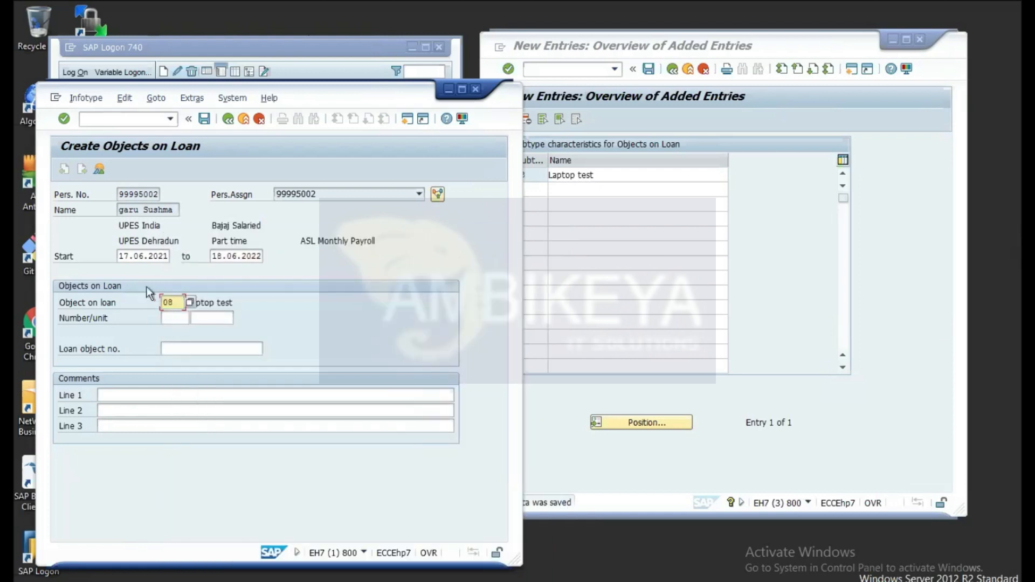
Step: Enter quantity 1 in Pieces and loan object number xyz, then save the record
left_click(173, 317)
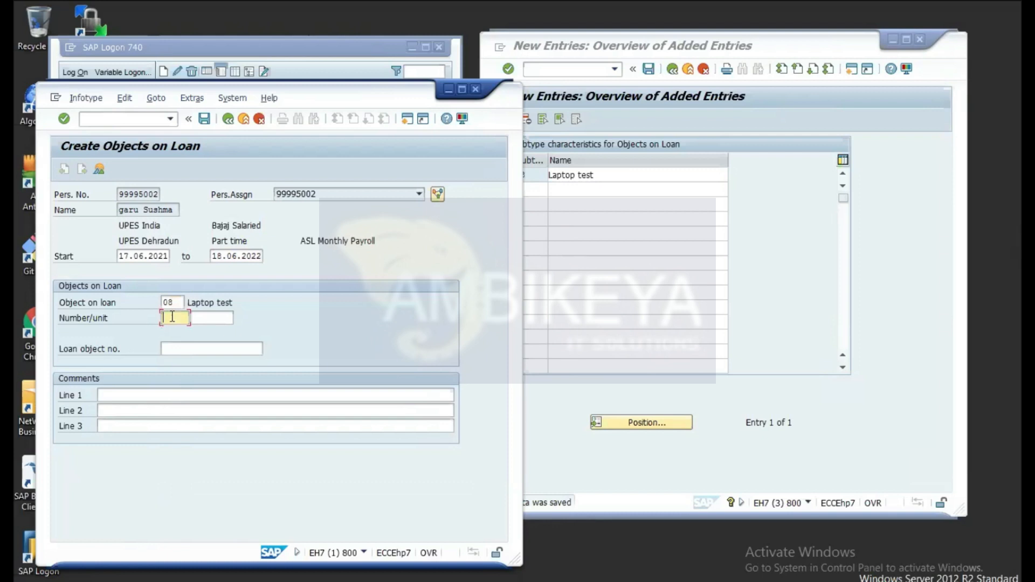
type("1")
left_click(173, 350)
type("1")
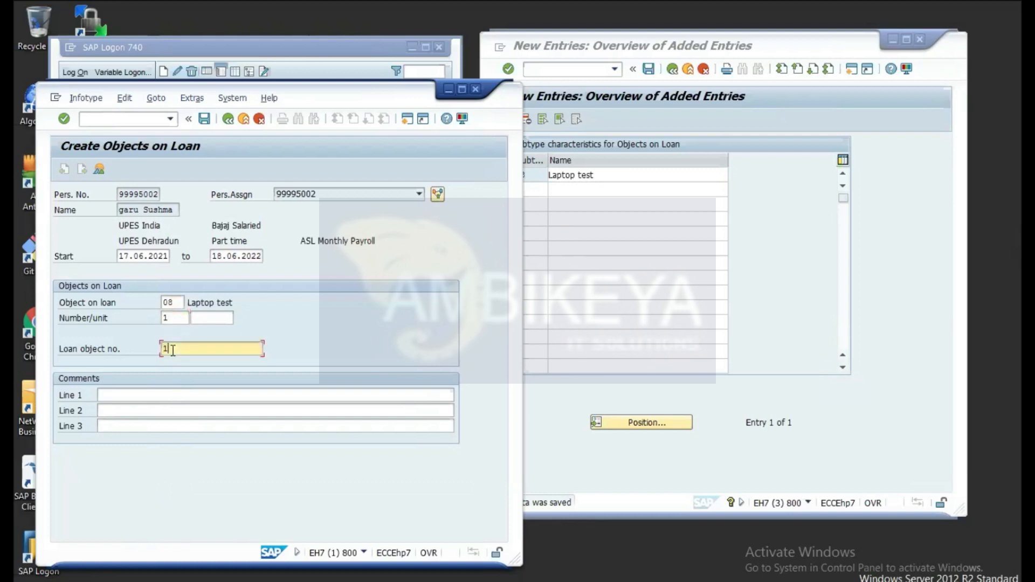
key("BackSpace")
left_click(178, 317)
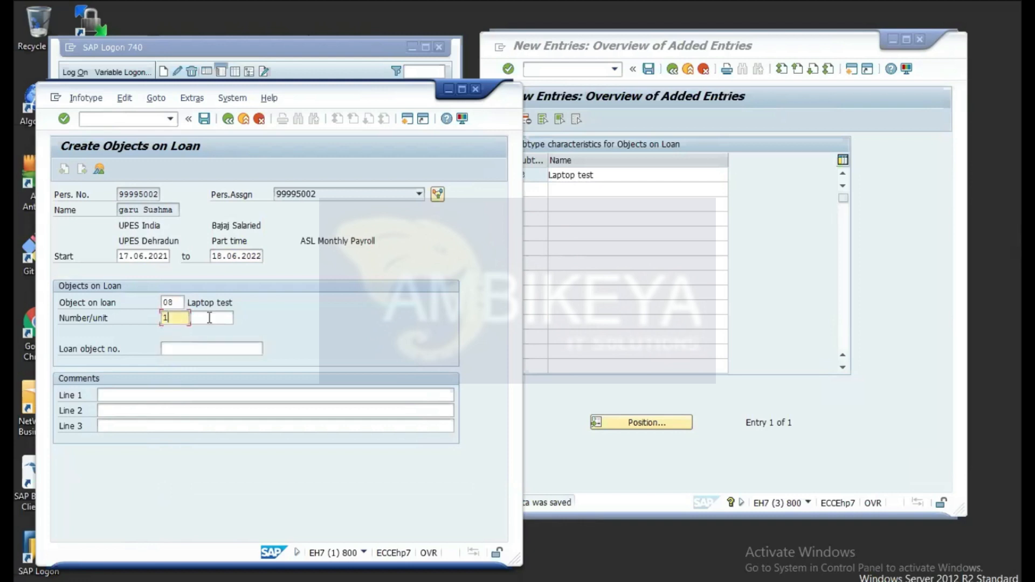
left_click(221, 318)
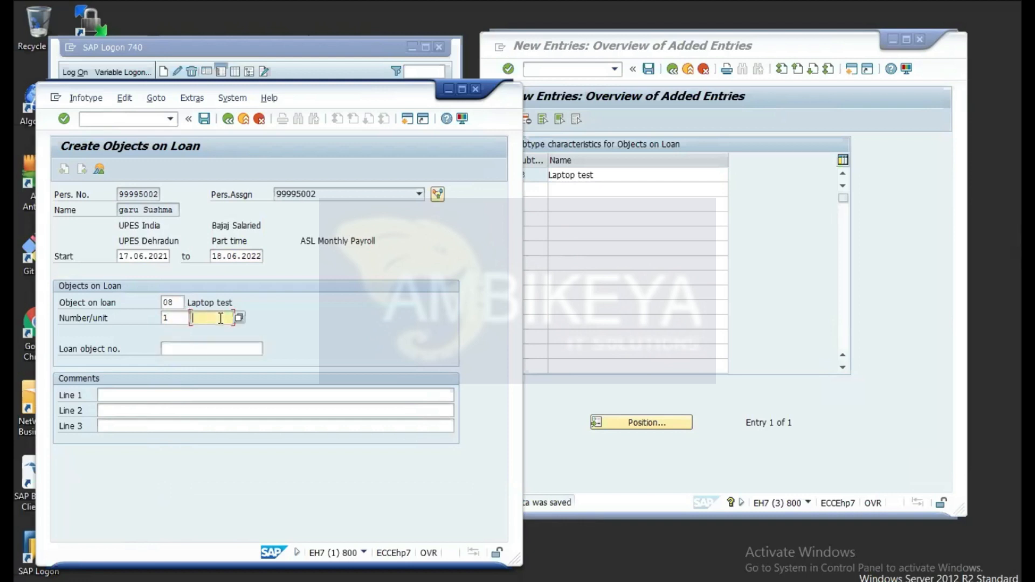
left_click(239, 317)
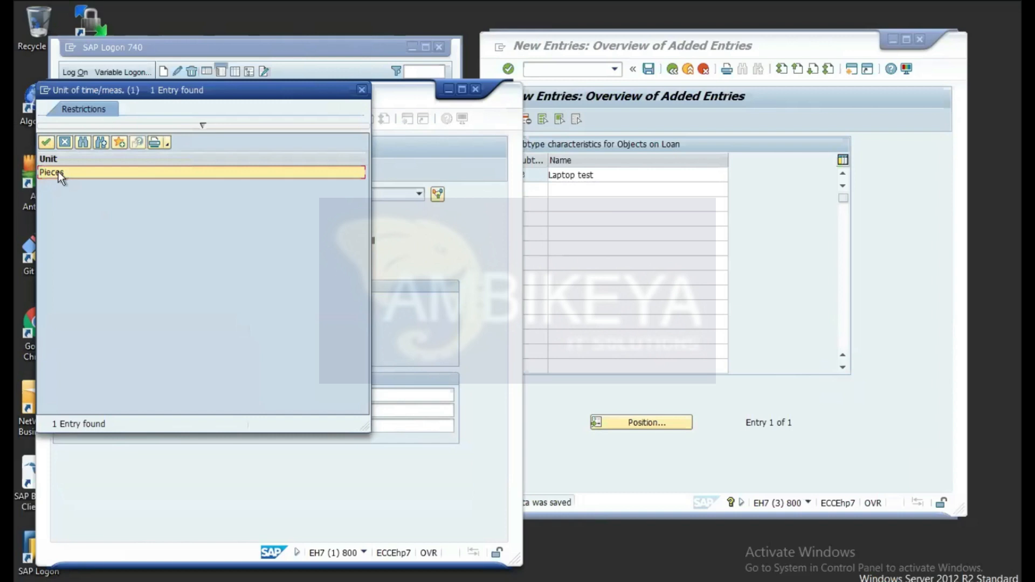
double_click(57, 172)
left_click(191, 351)
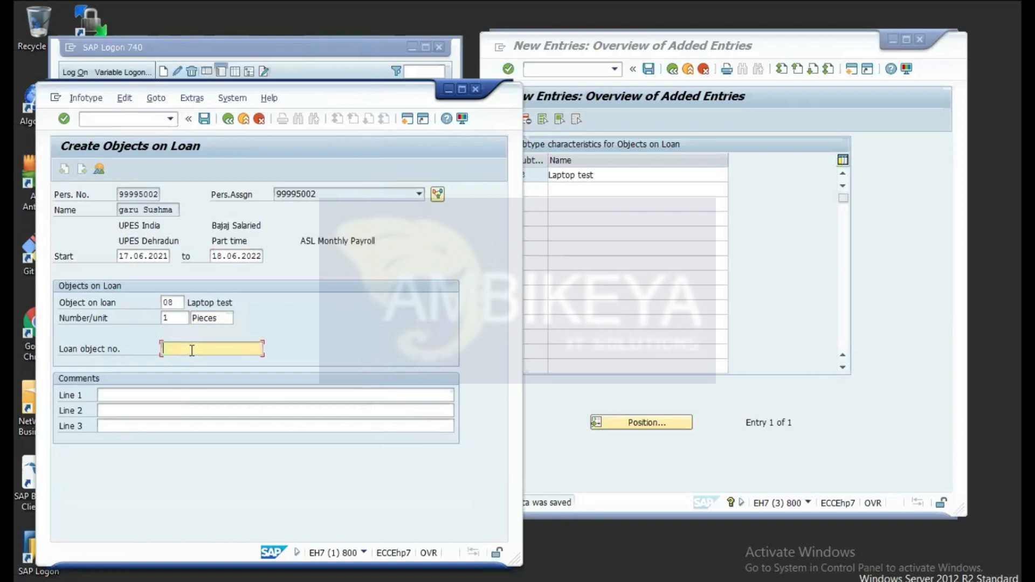
type("xyz")
left_click(204, 120)
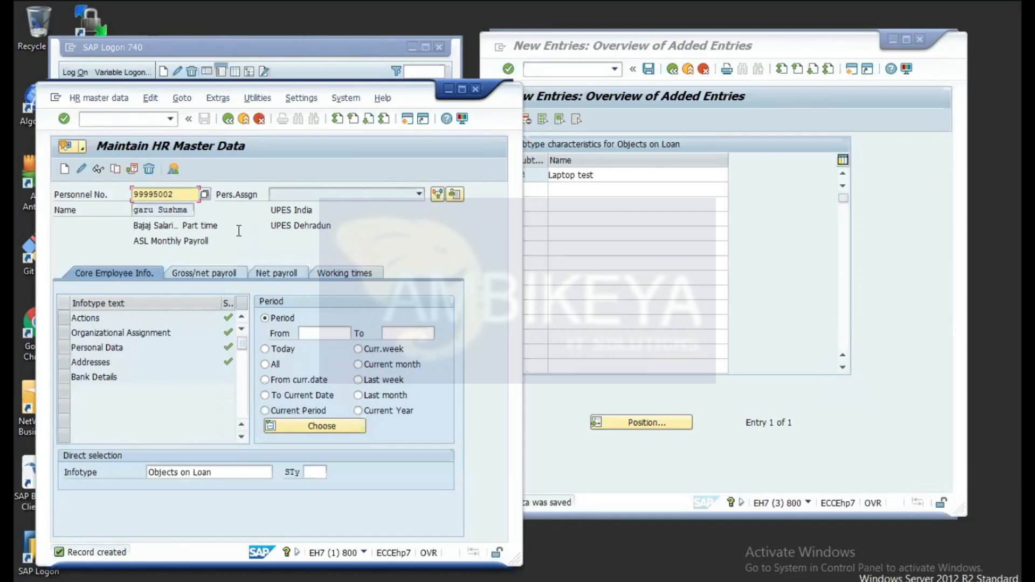
Step: Switch the infotype to 41, Date Specifications, and display it to find no stored data
left_click(227, 473)
key("BackSpace")
key("BackSpace")
key("BackSpace")
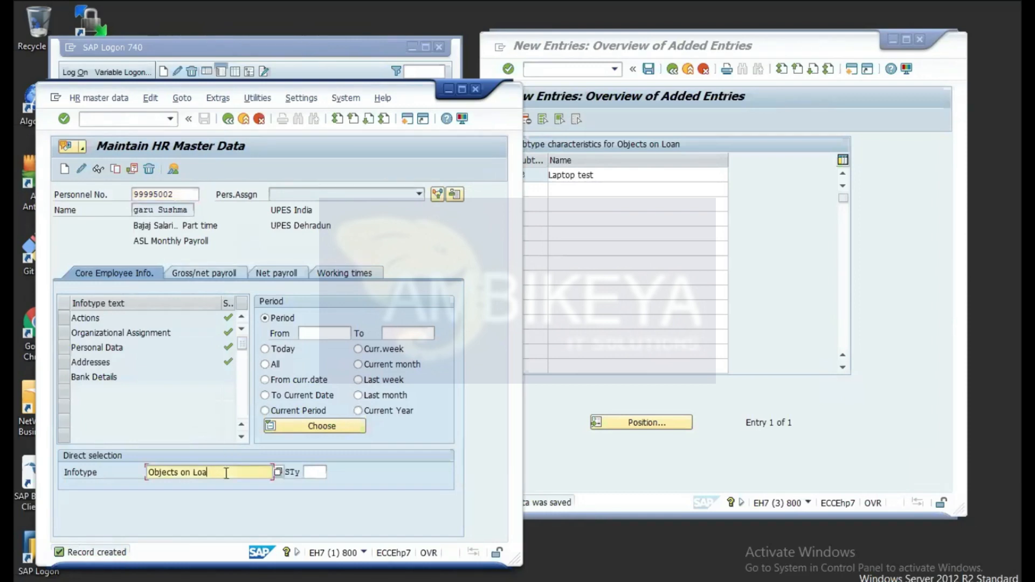
key("BackSpace")
key("BackSpace")
key("BackSpace")
key("BackSpace")
key("BackSpace")
key("BackSpace")
key("BackSpace")
key("BackSpace")
key("BackSpace")
key("BackSpace")
key("BackSpace")
key("BackSpace")
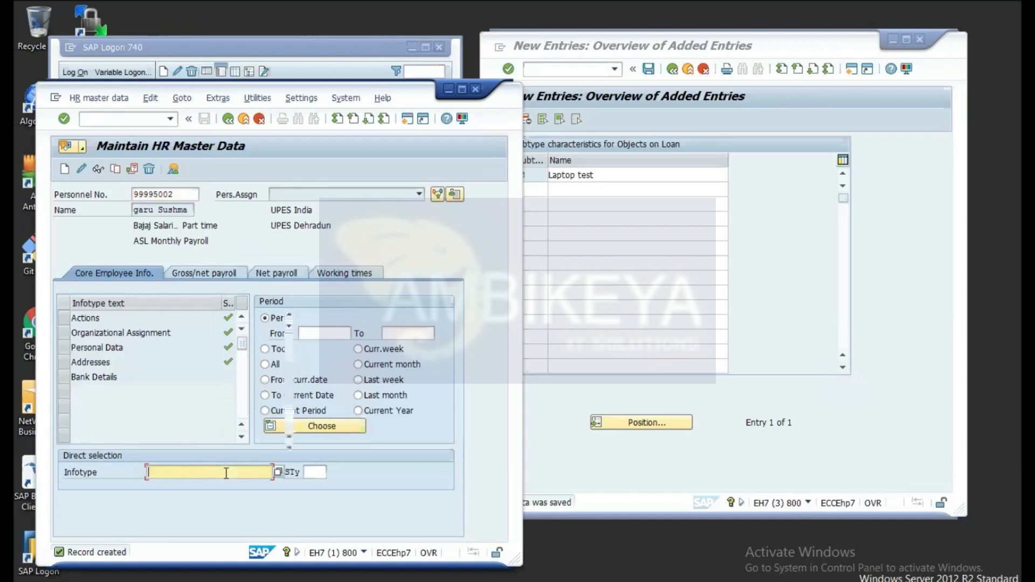
type("41")
key("Return")
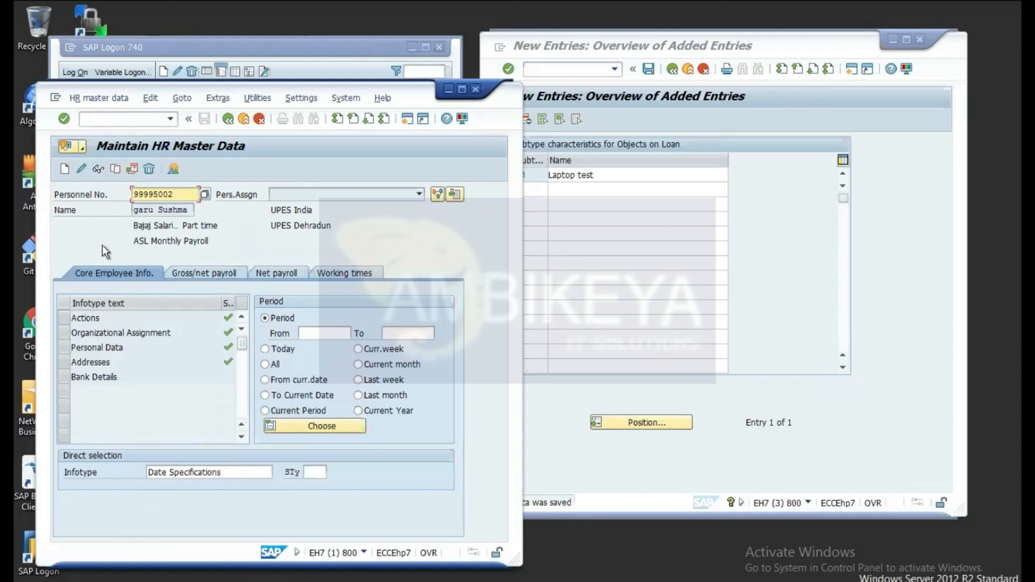
left_click(98, 169)
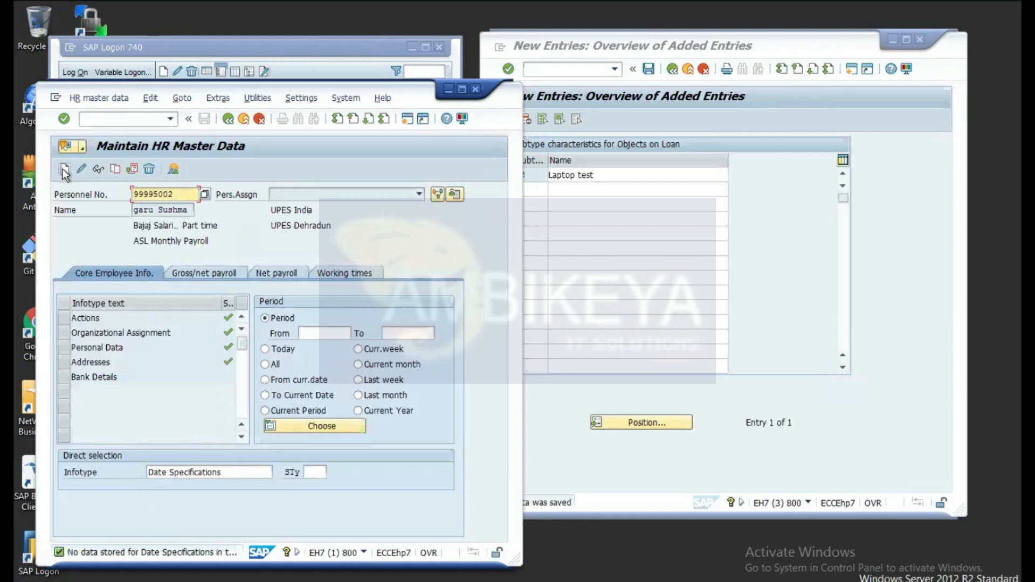
left_click(64, 170)
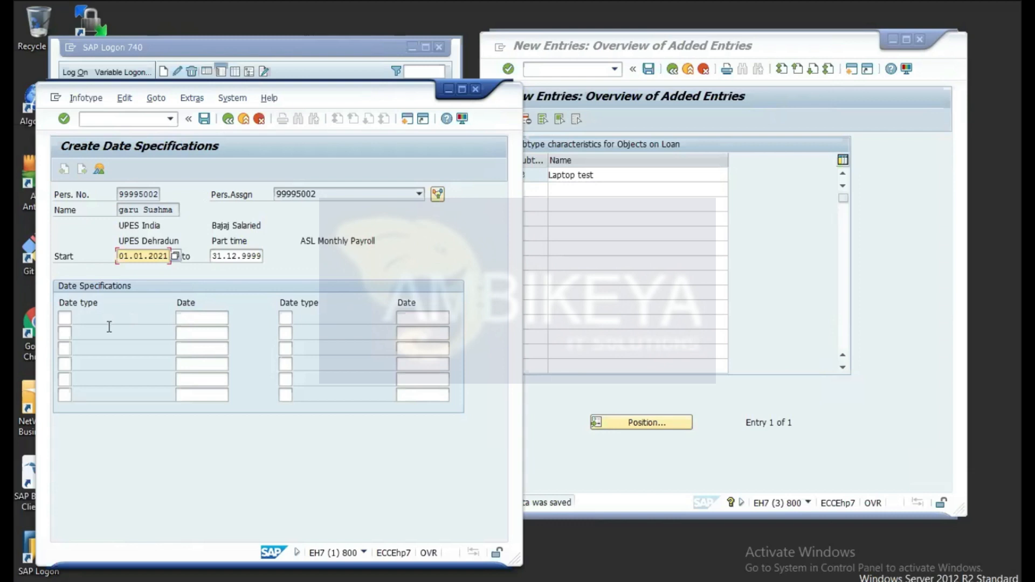
left_click(64, 317)
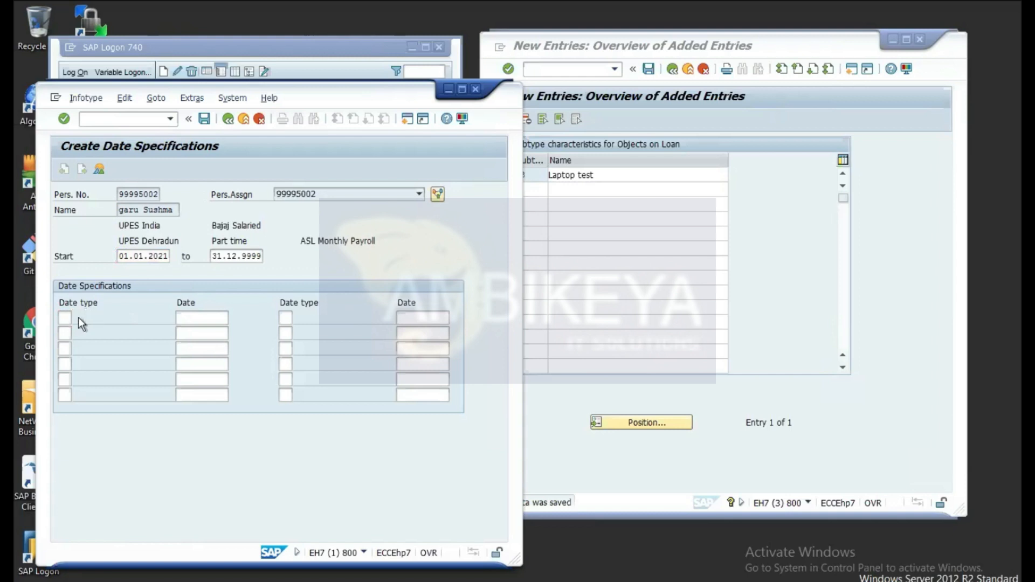
left_click(78, 318)
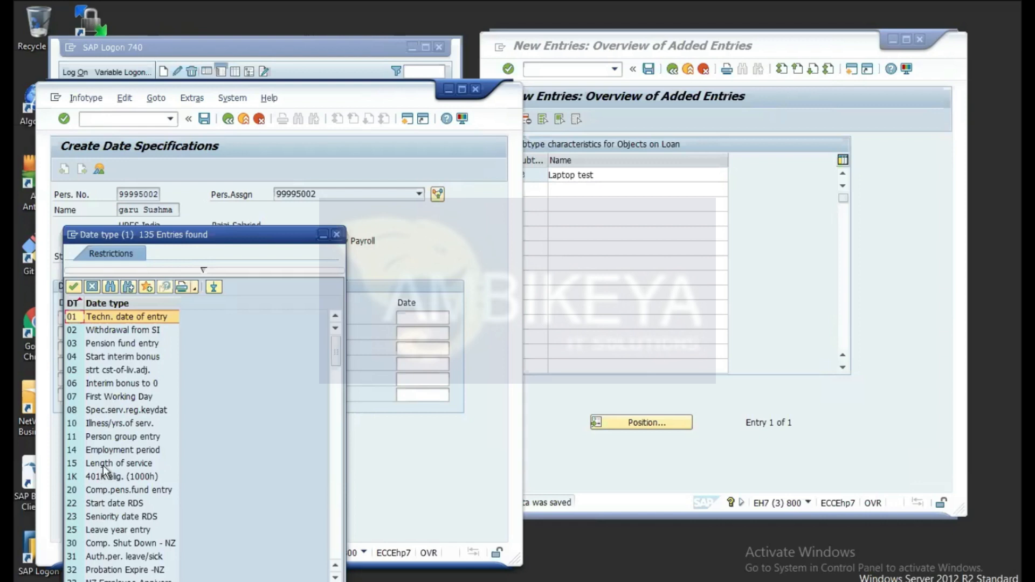
left_click(337, 236)
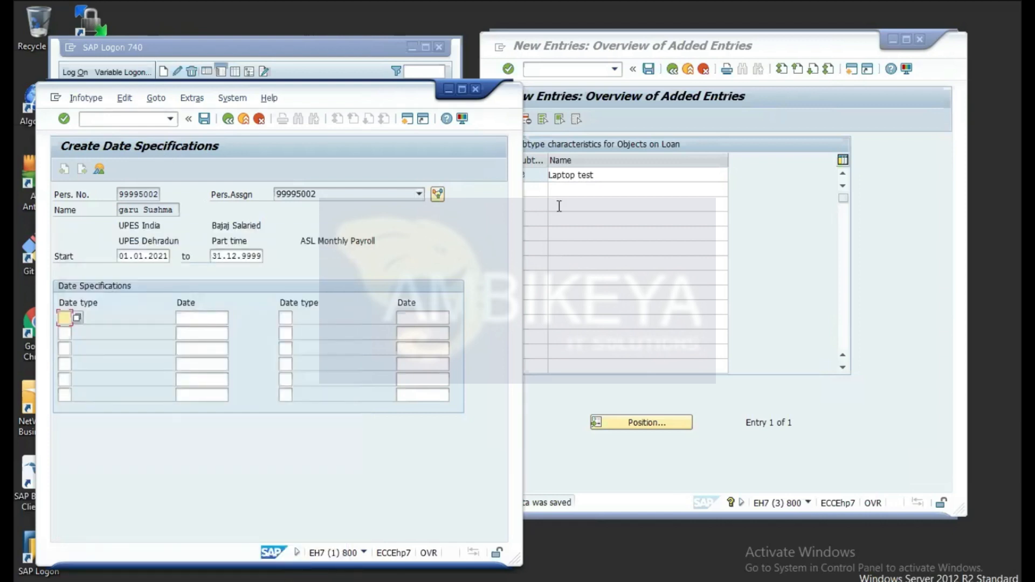
Step: Back out of the loan subtype entries to the IMG tree in the configuration session
left_click(699, 112)
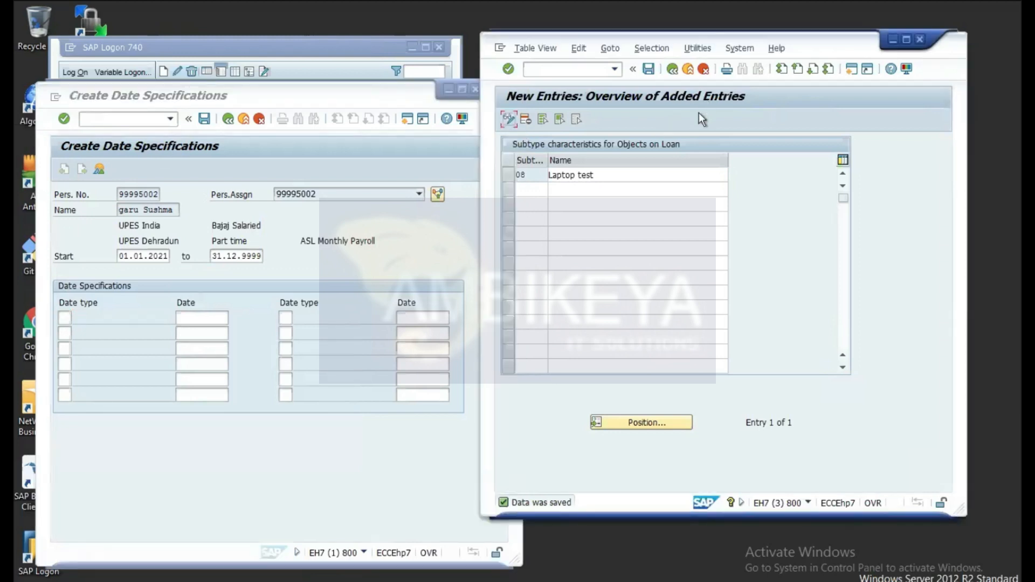
left_click(672, 70)
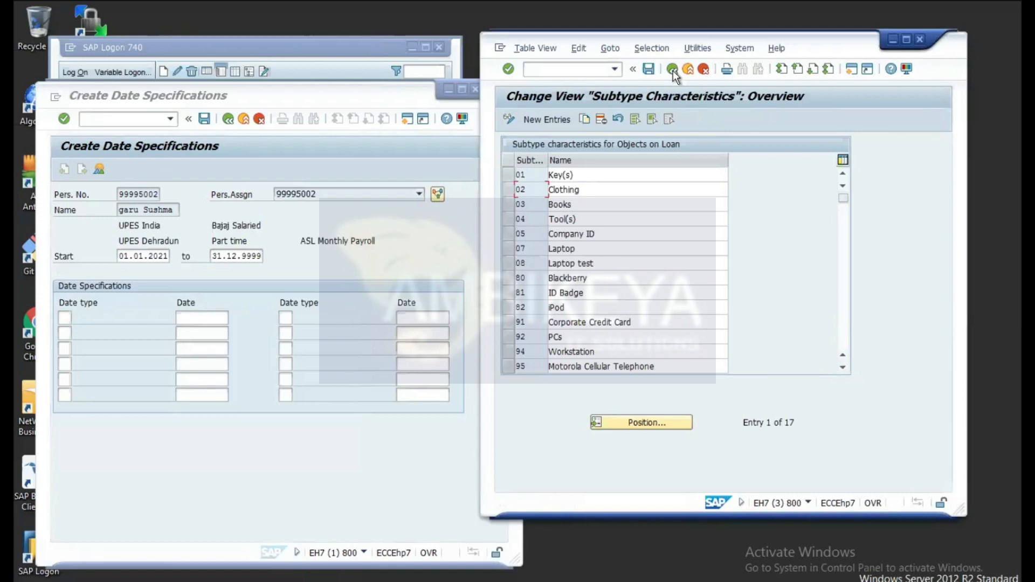
left_click(673, 70)
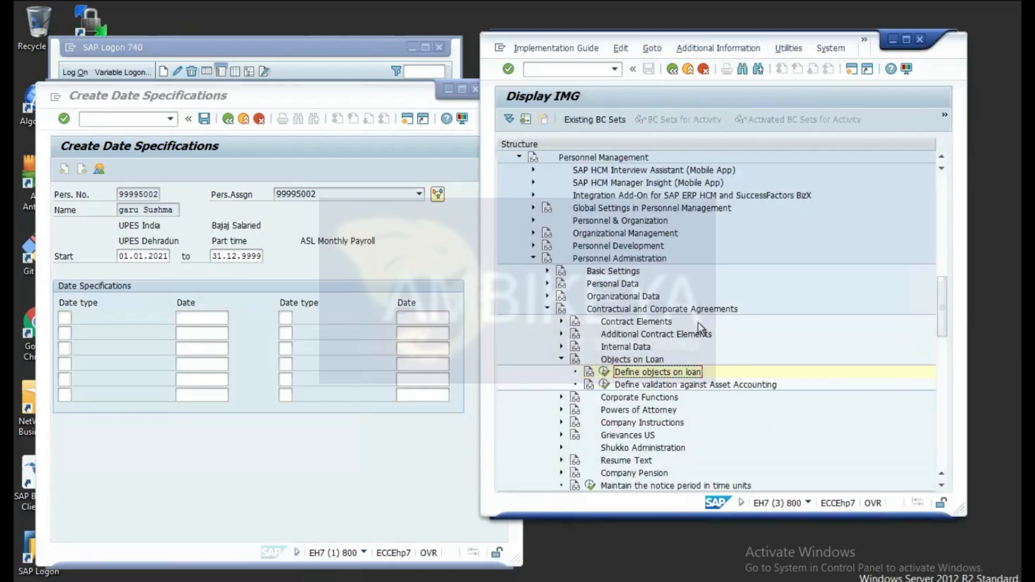
left_click(370, 266)
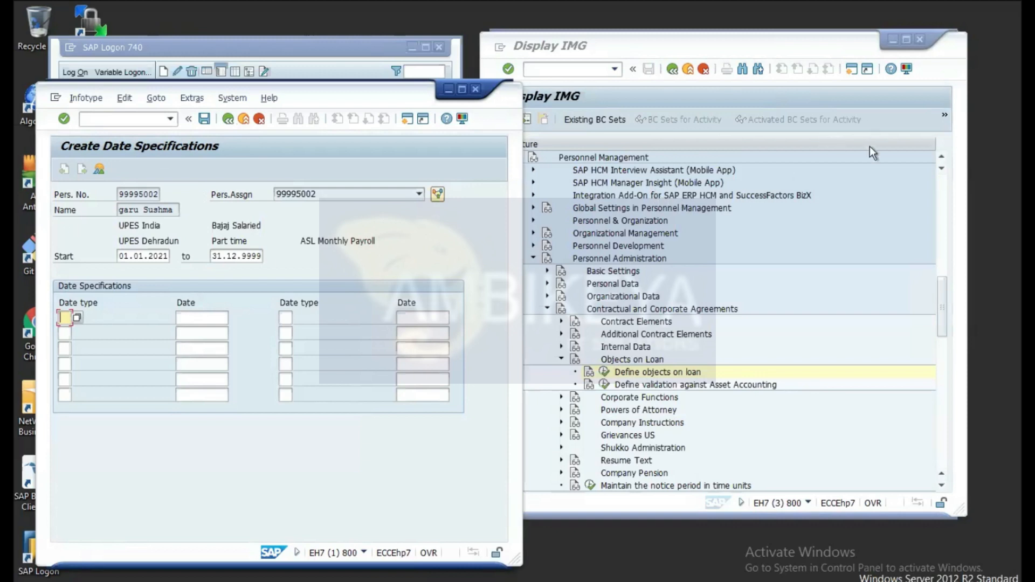
Step: Run /nspro in the IMG session to reach Customizing: Execute Project
left_click(897, 90)
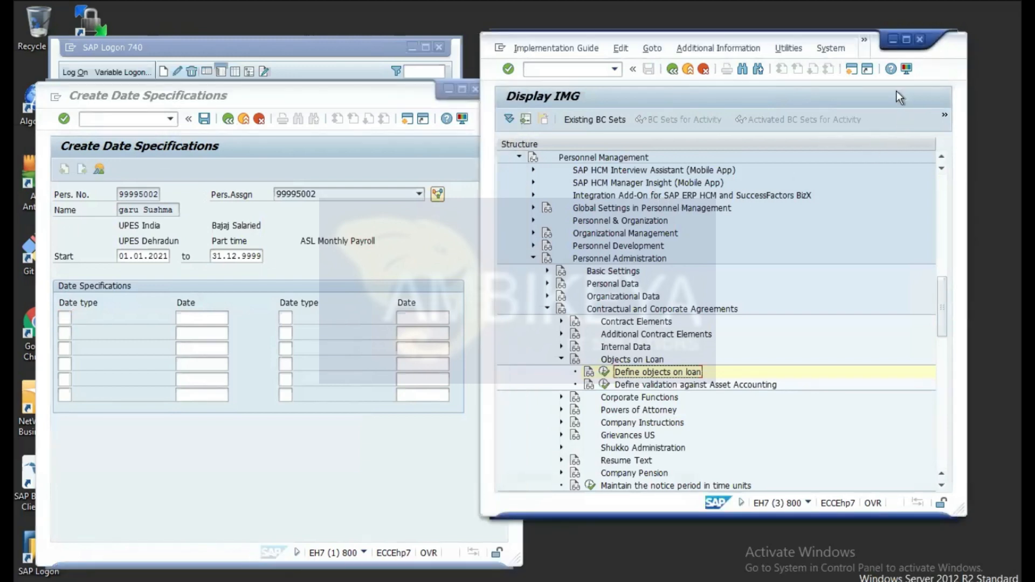
left_click(553, 70)
type("/nspro")
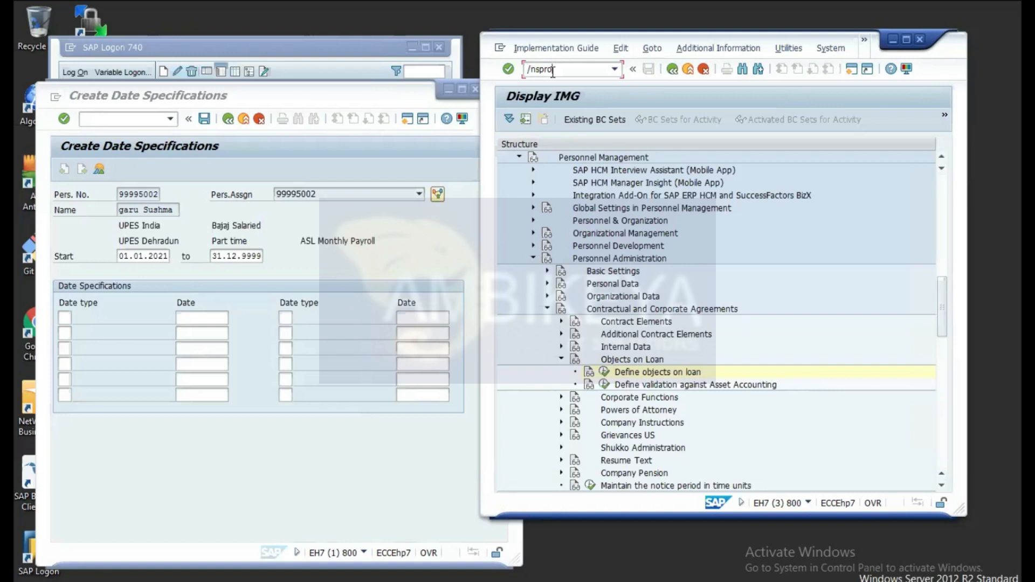
key("Return")
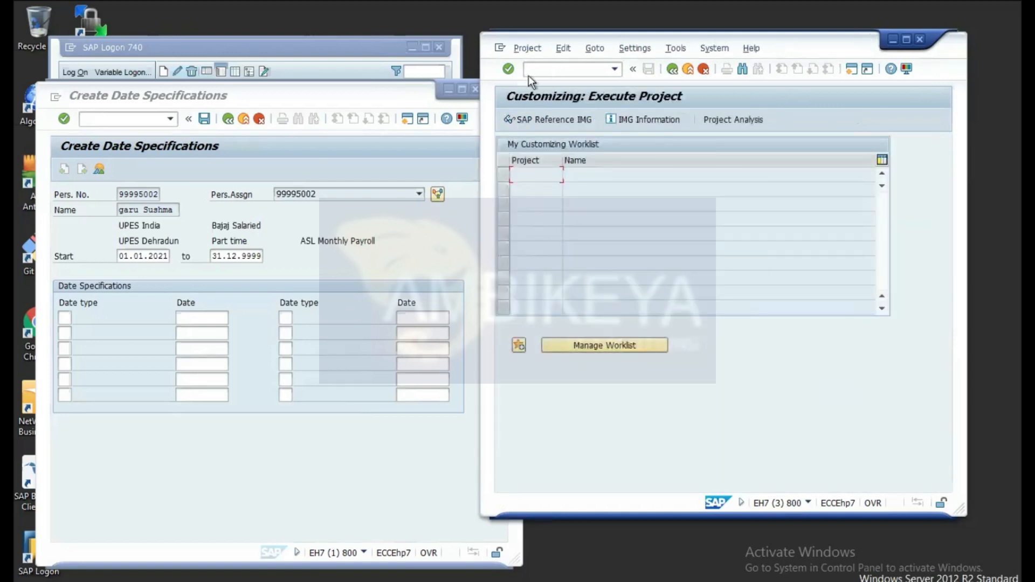
Step: In the SAP Reference IMG, expand Evaluation Basis > Date Specifications and run Define date type
left_click(529, 121)
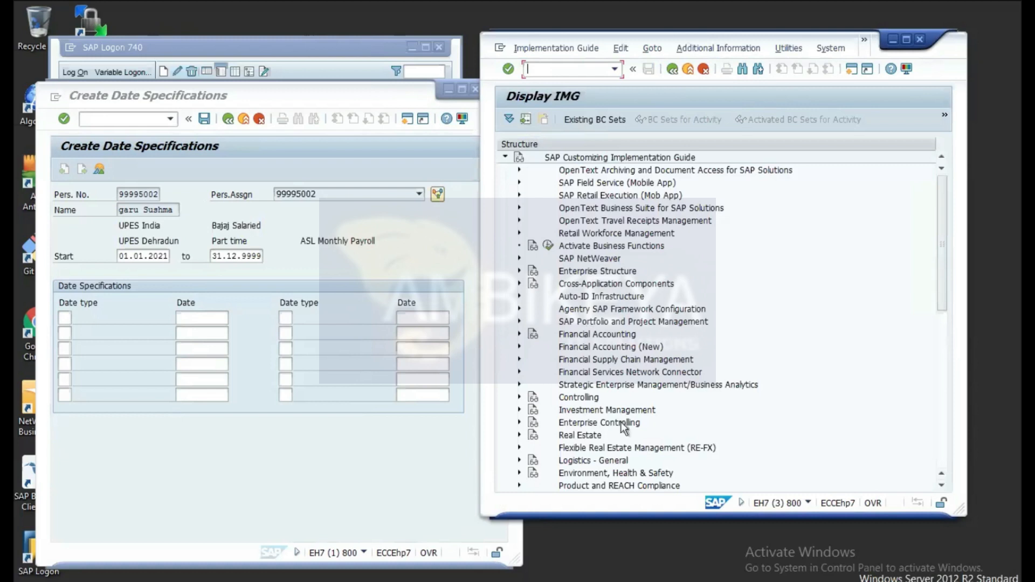
left_click_drag(941, 272, 941, 392)
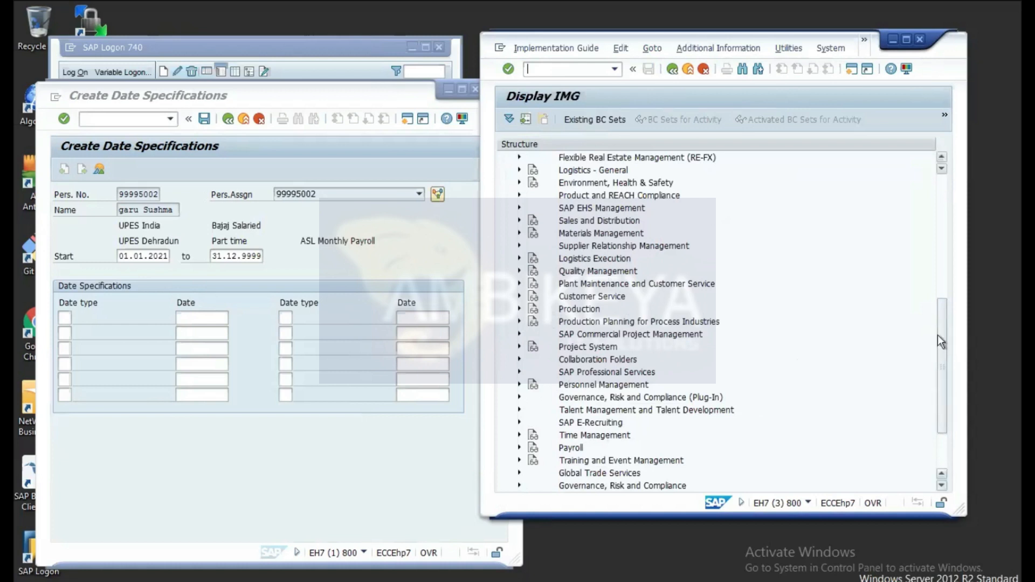
left_click_drag(939, 332, 946, 363)
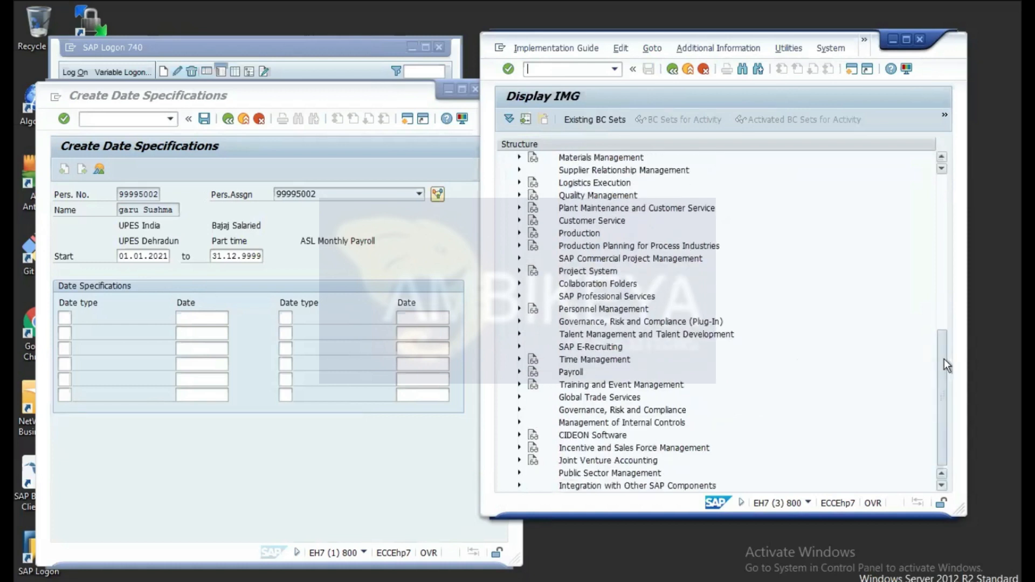
left_click(520, 308)
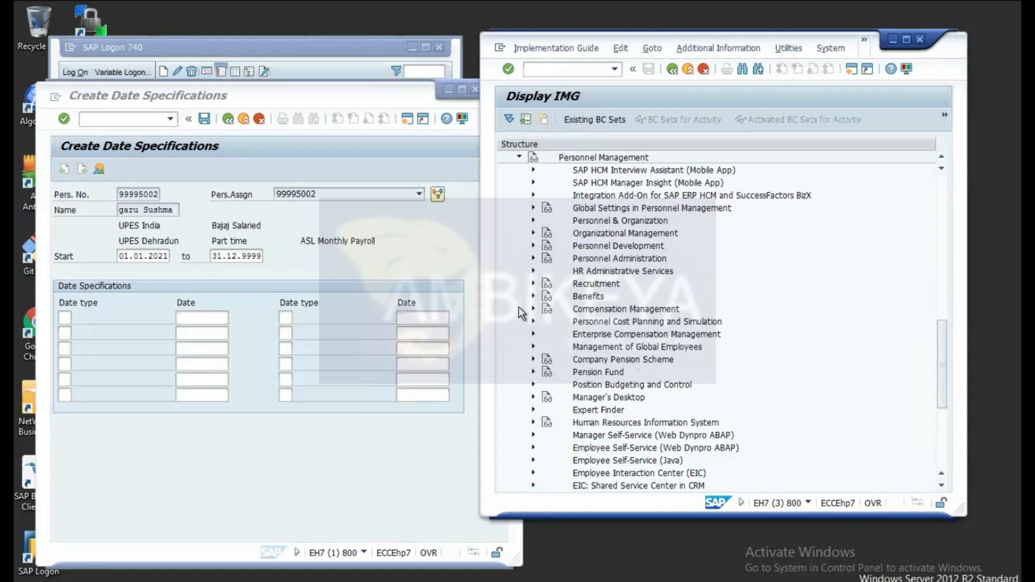
left_click(533, 257)
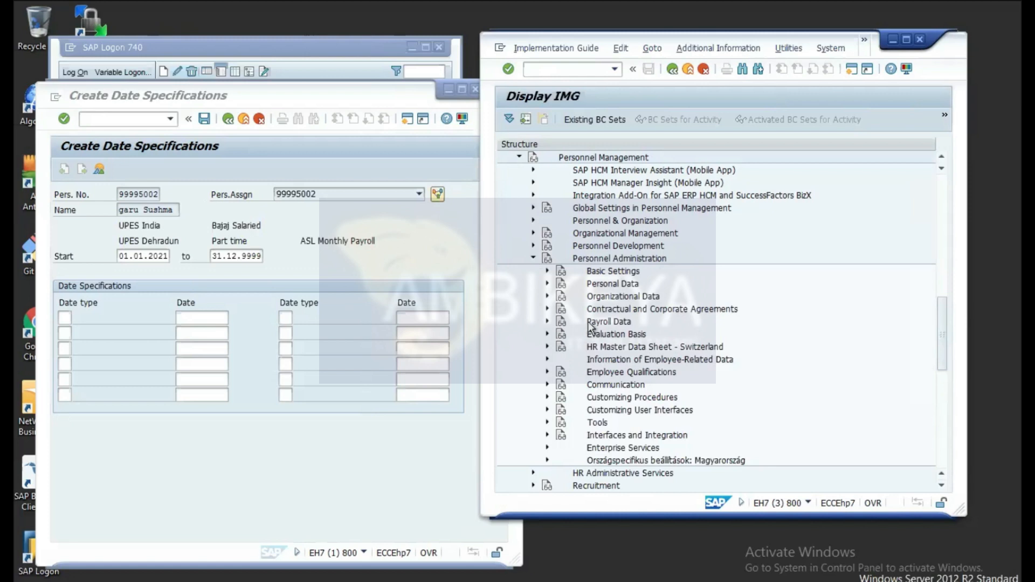
left_click(548, 334)
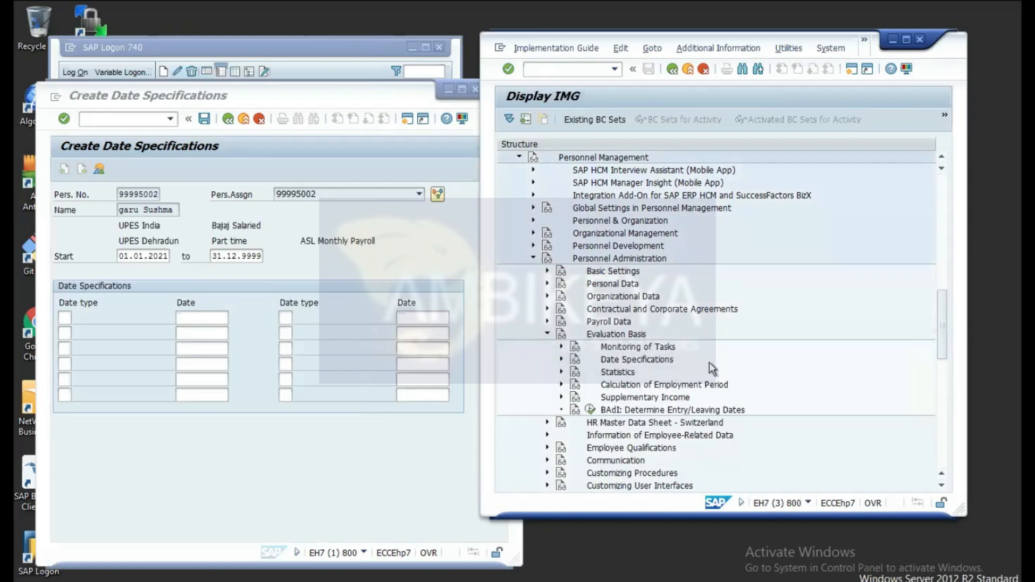
left_click(562, 359)
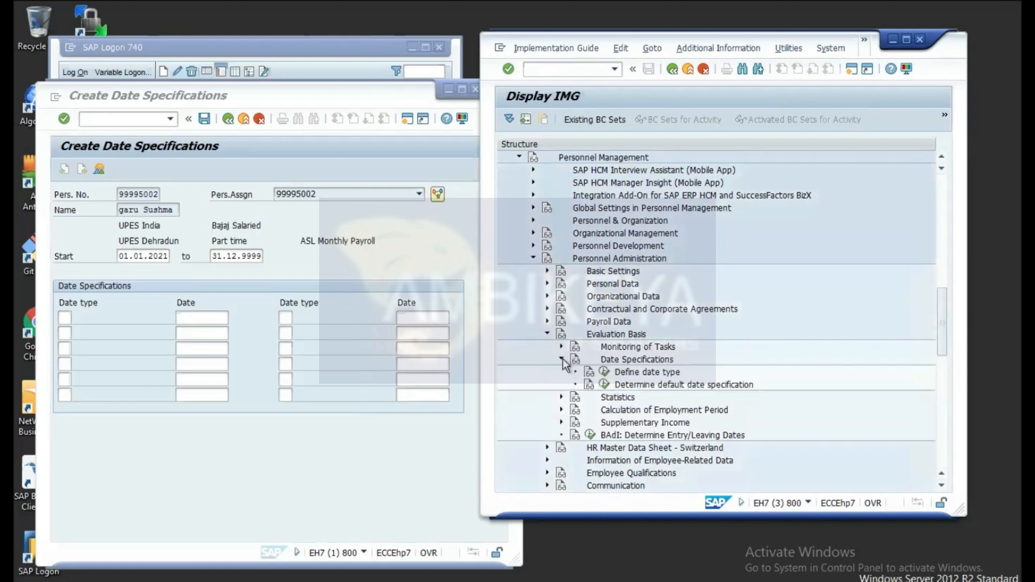
left_click(606, 373)
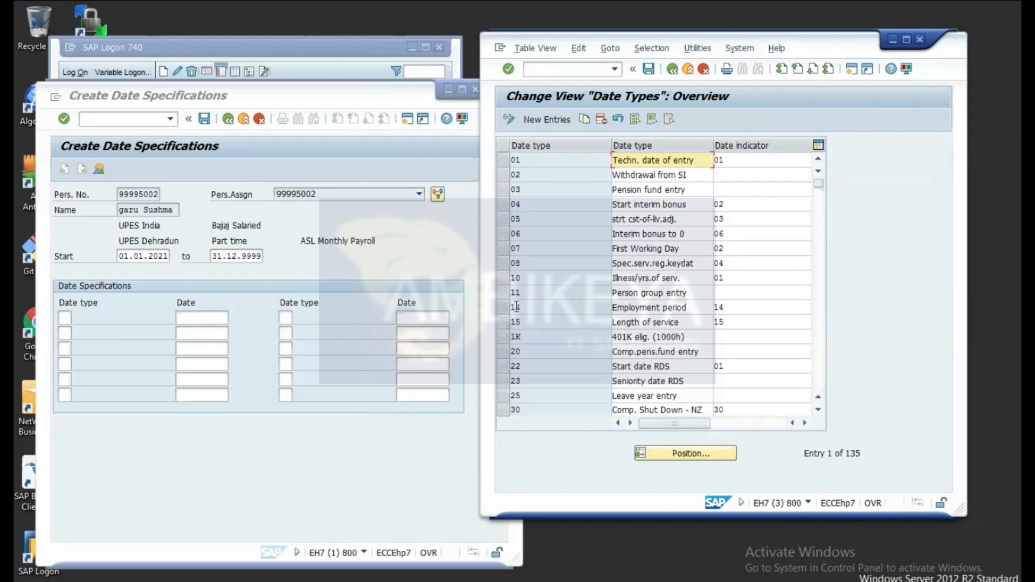
Step: Add date type 12 'Tenure' to the Date Types table and save it under the customizing request
left_click(548, 120)
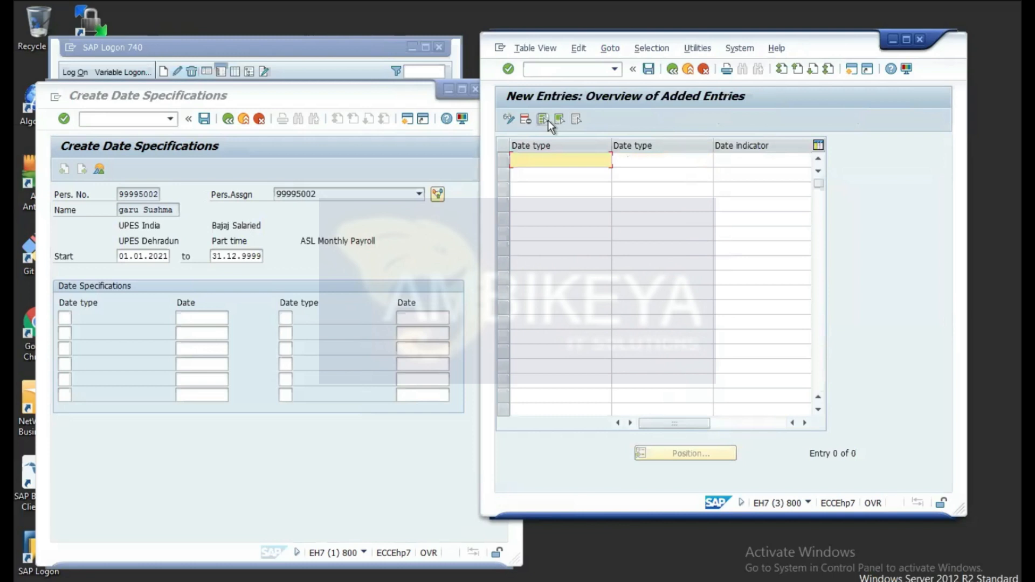
type("12")
left_click(649, 161)
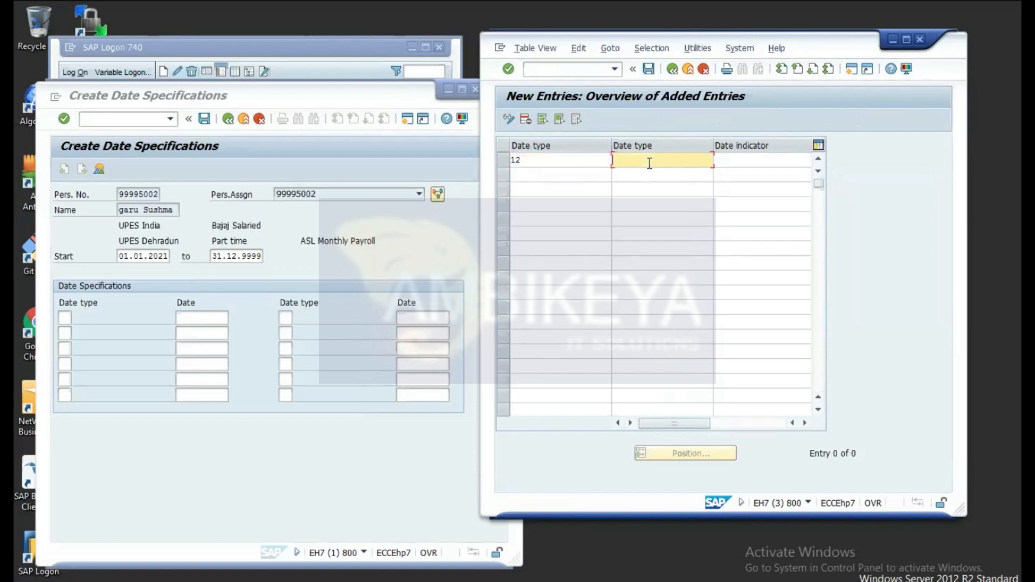
type("T")
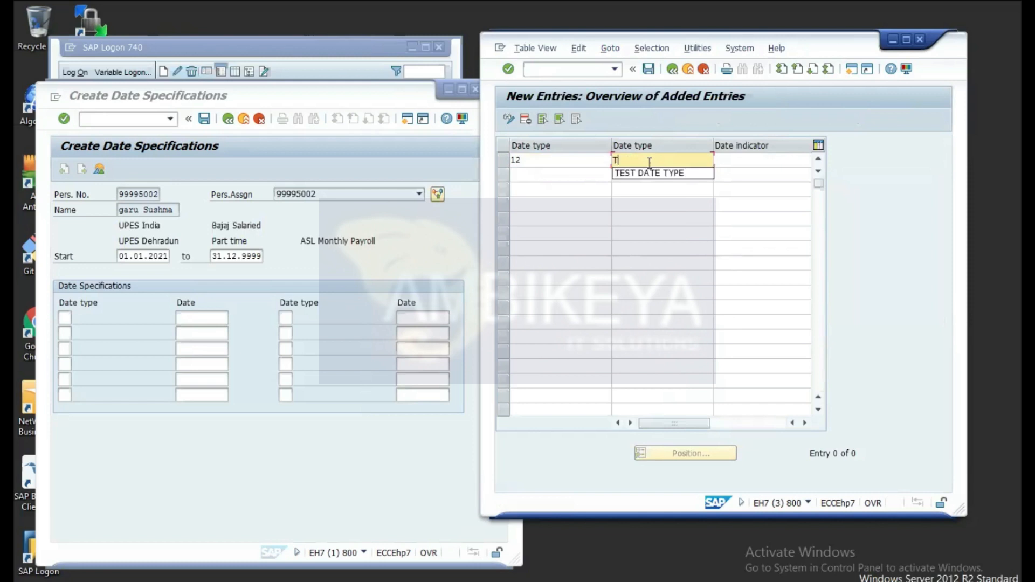
type("enure")
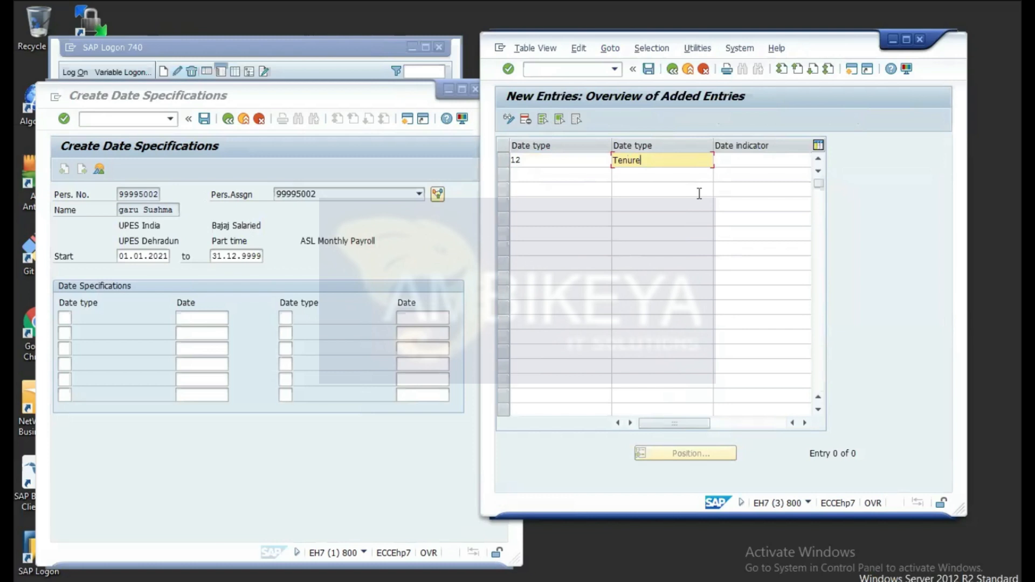
left_click(767, 158)
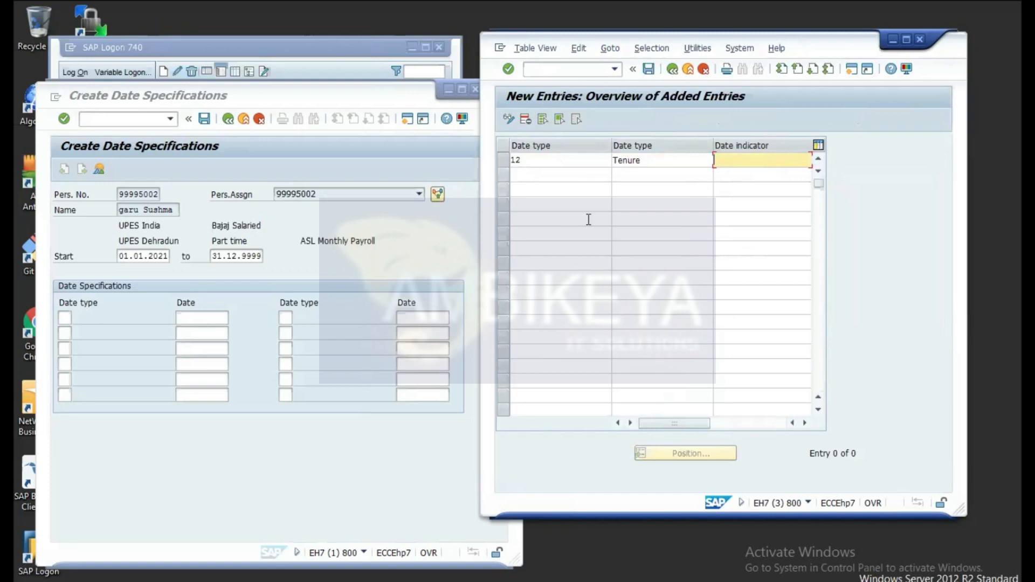
left_click(649, 70)
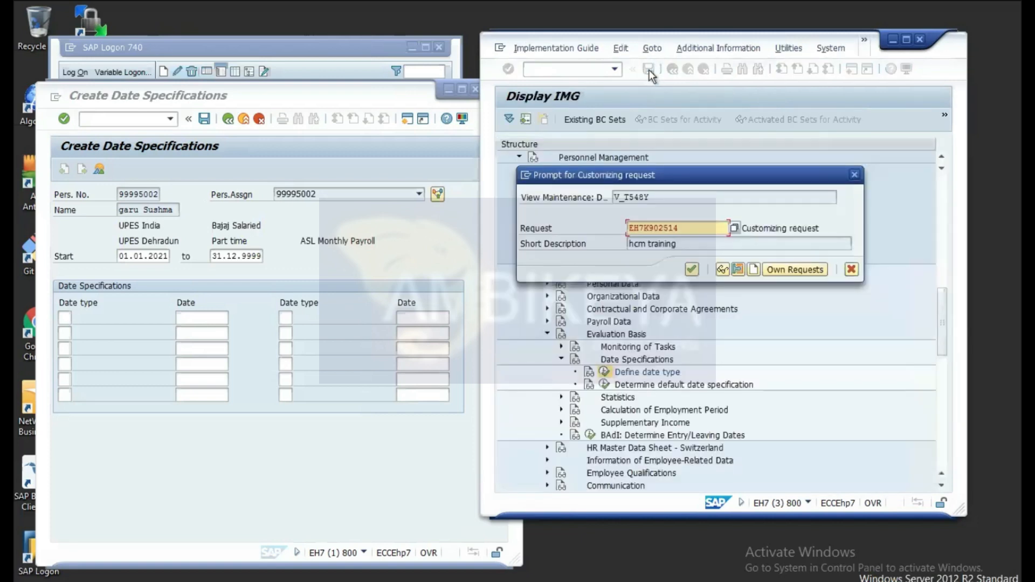
left_click(692, 269)
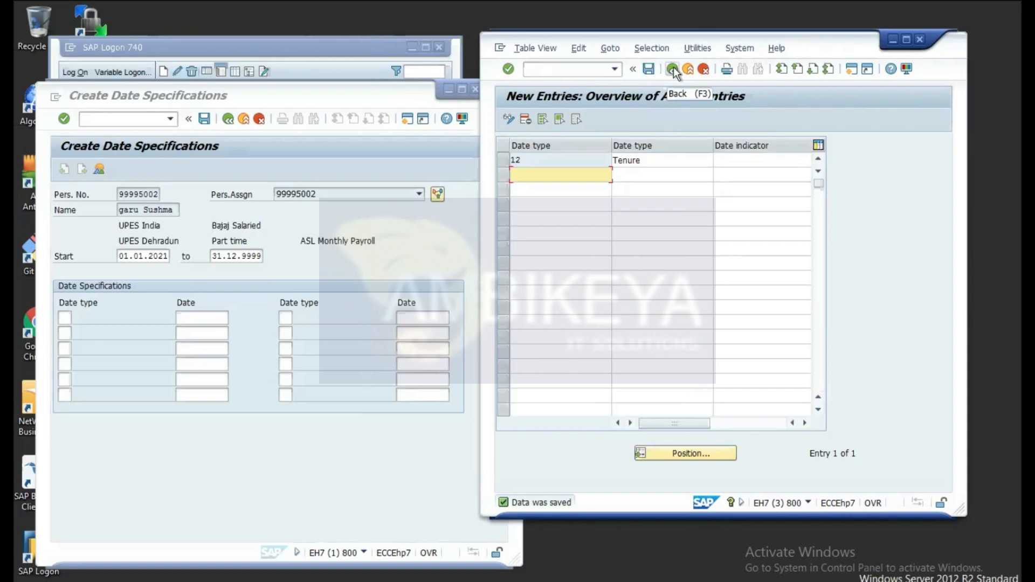
Step: Return to the Maintain HR Master Data screen by rerunning transaction PA30
left_click(402, 246)
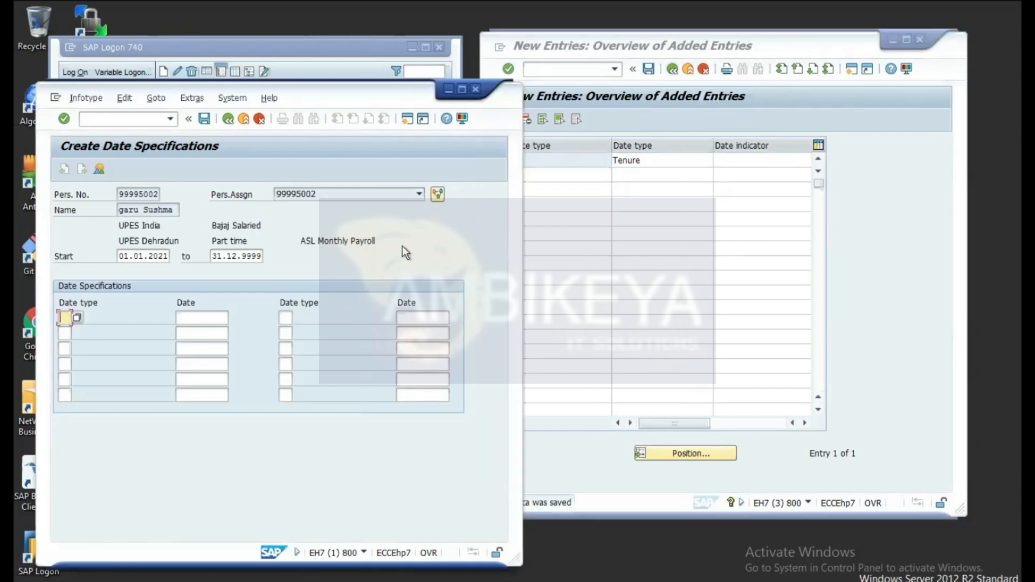
left_click(228, 119)
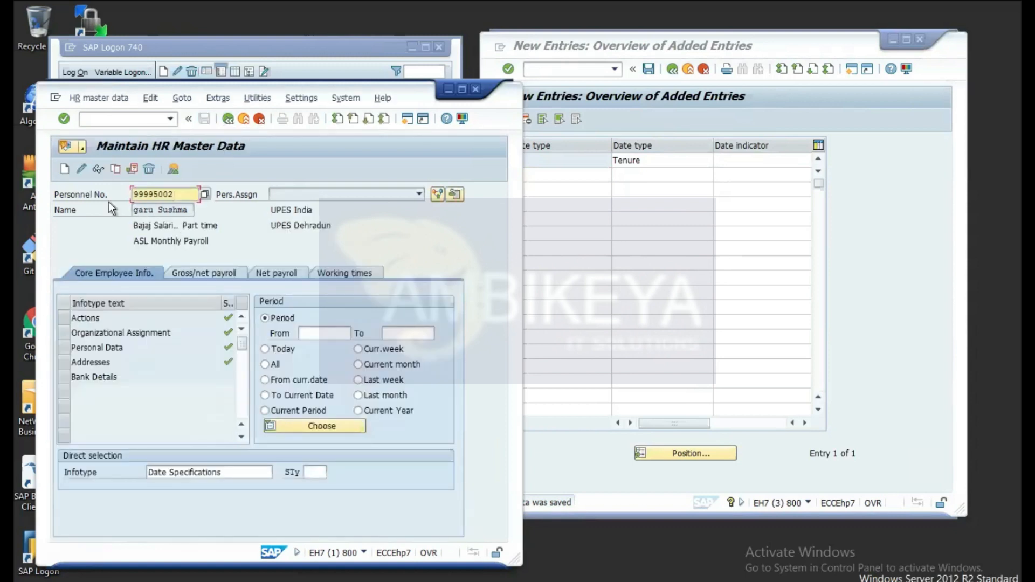
left_click(112, 118)
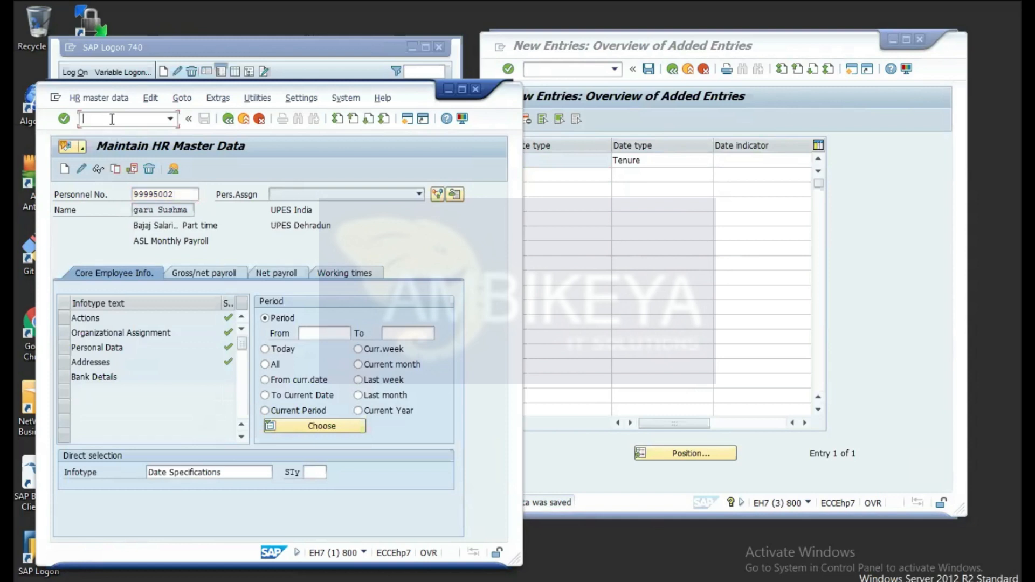
type("npa30")
key("Return")
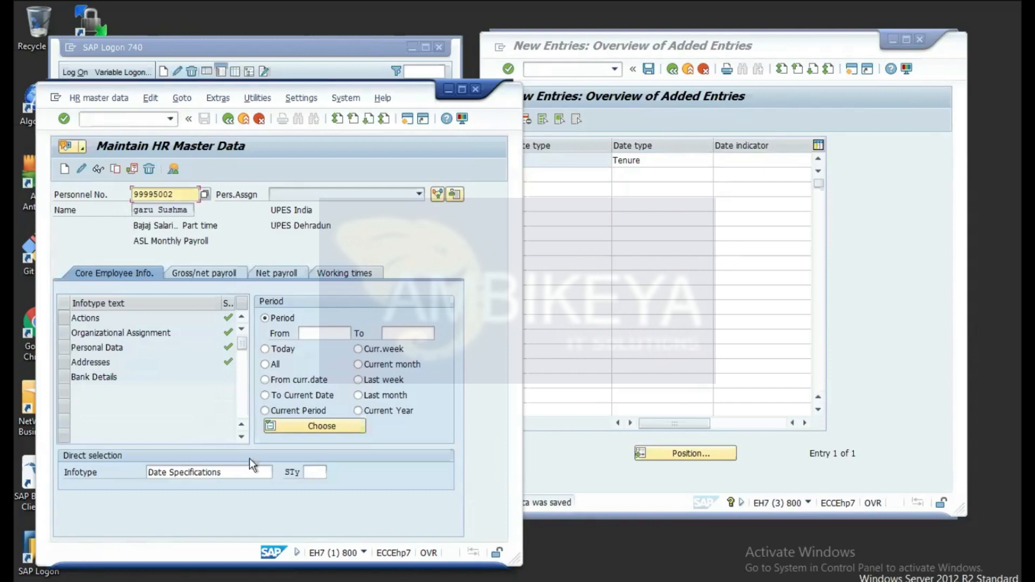
left_click(98, 119)
type("/npa30")
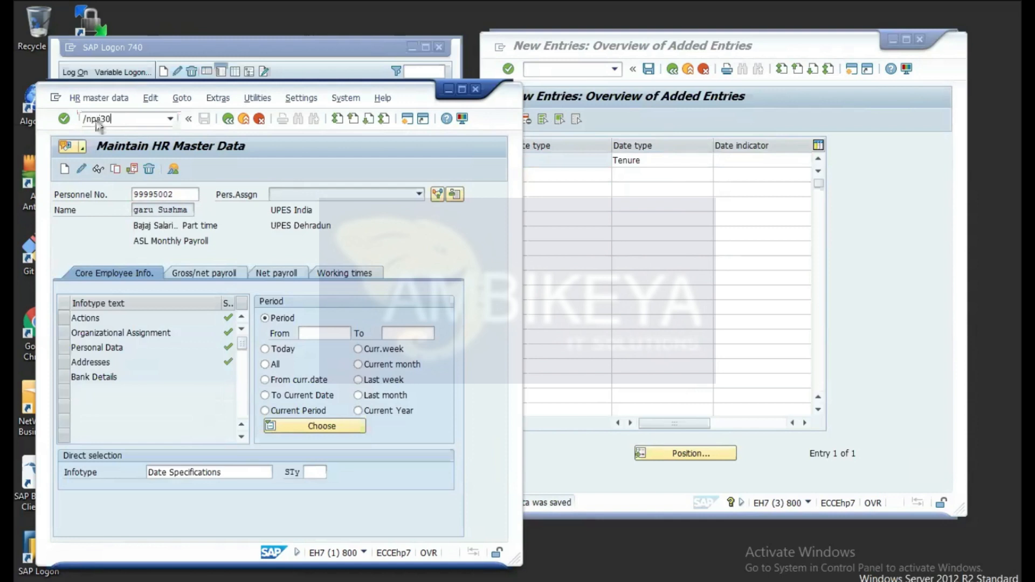
key("Return")
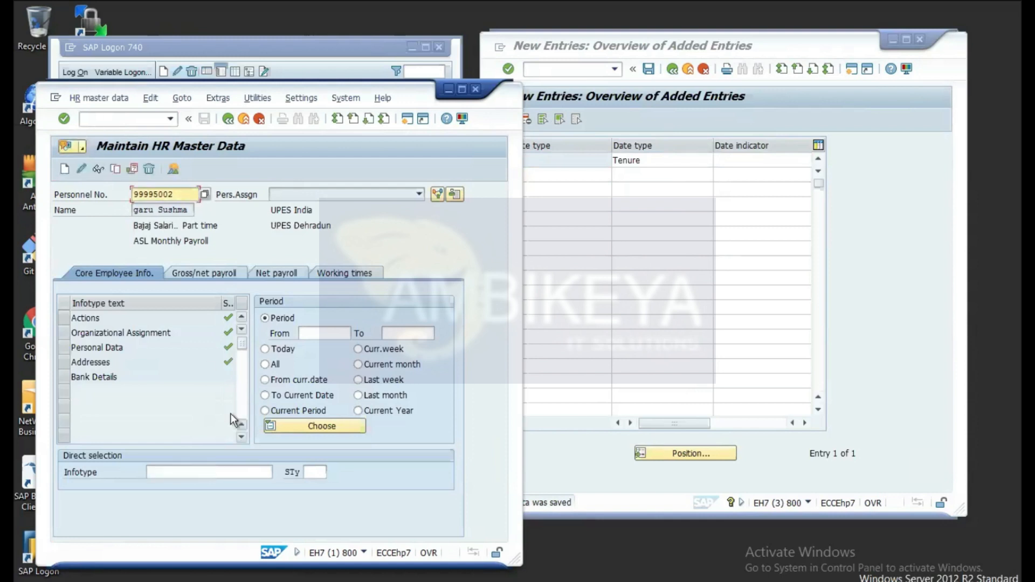
Step: Open infotype 41 Date Specifications in create mode for employee 99995002
left_click(200, 471)
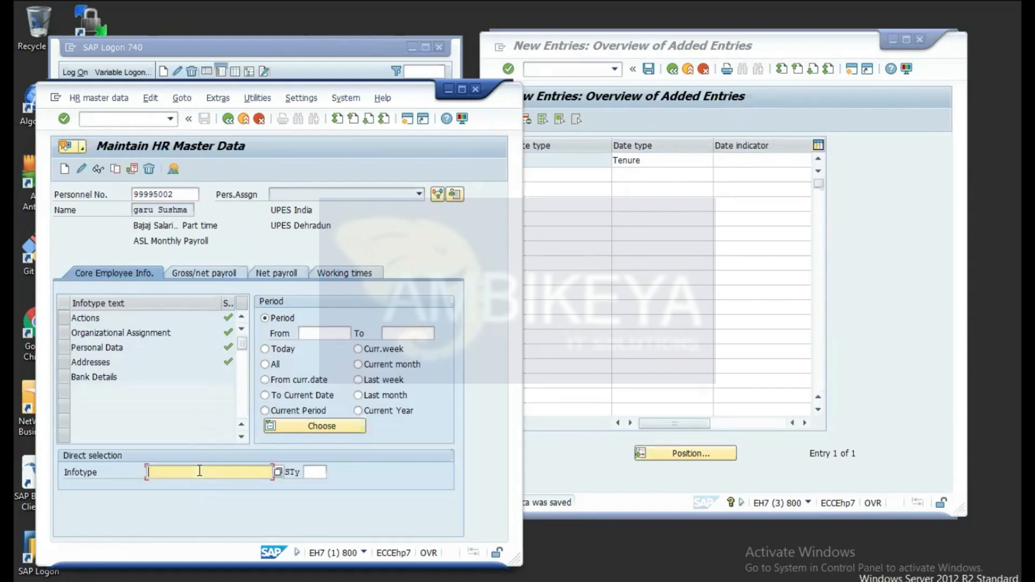
type("2")
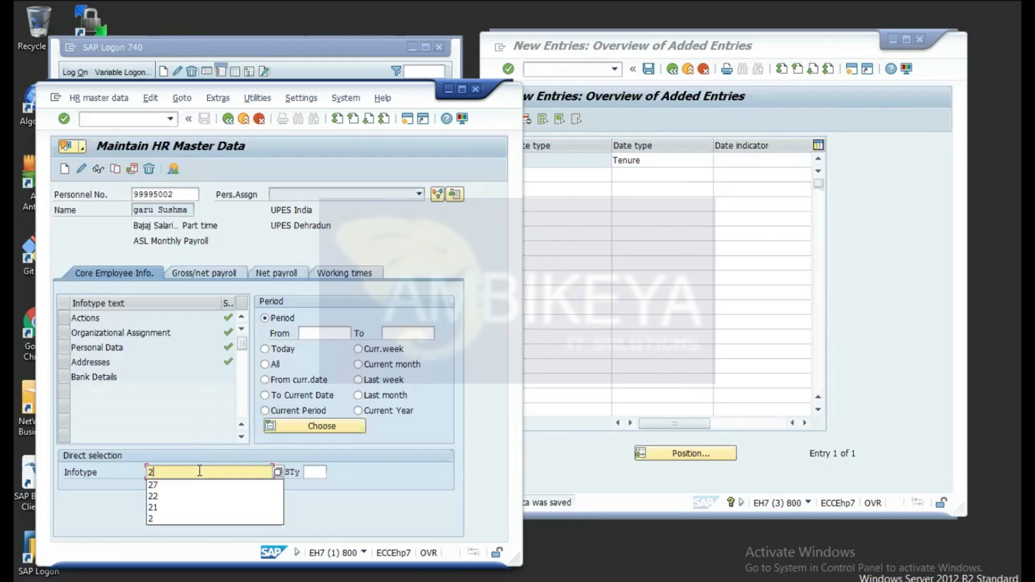
key("BackSpace")
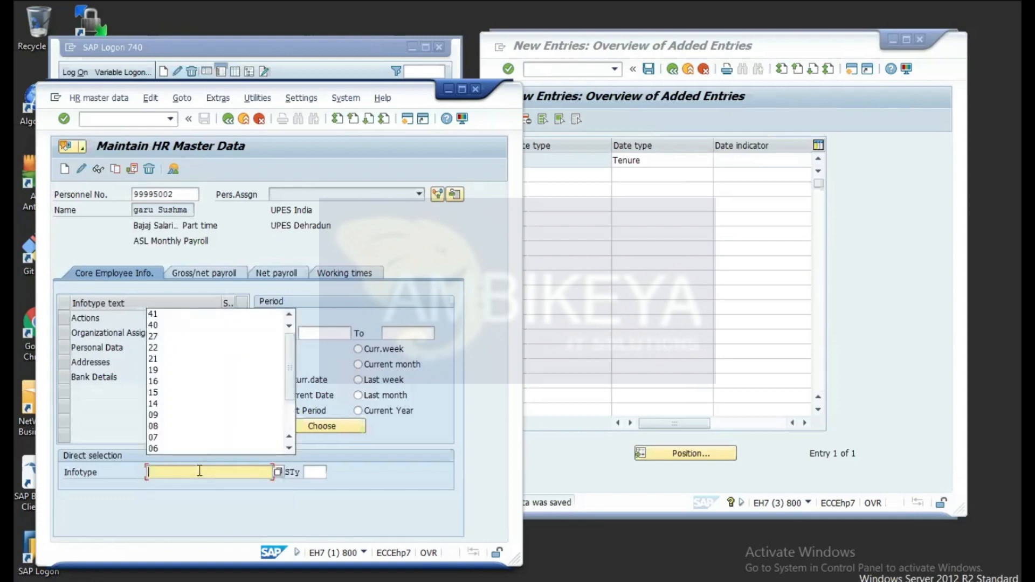
type("41")
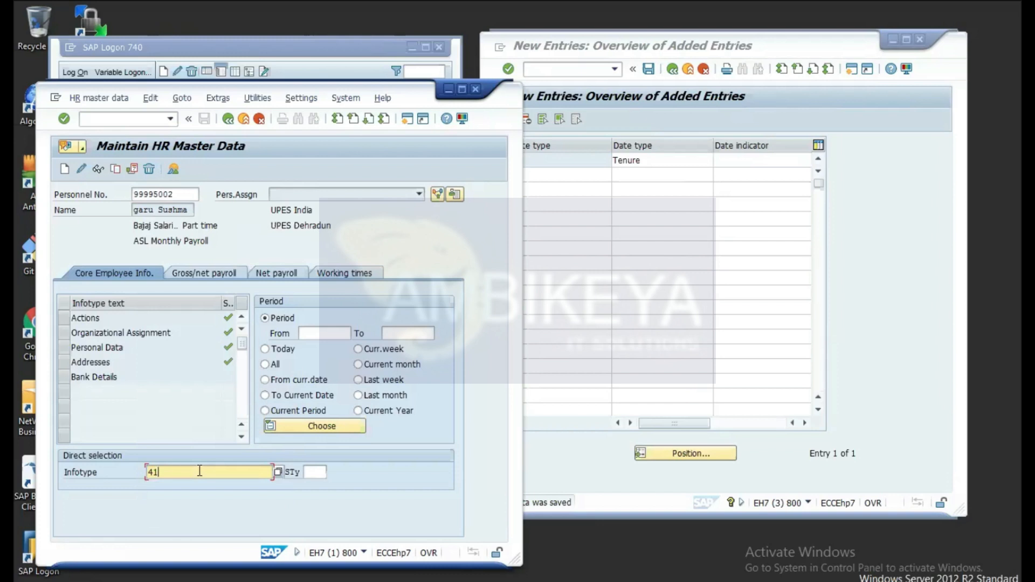
key("Return")
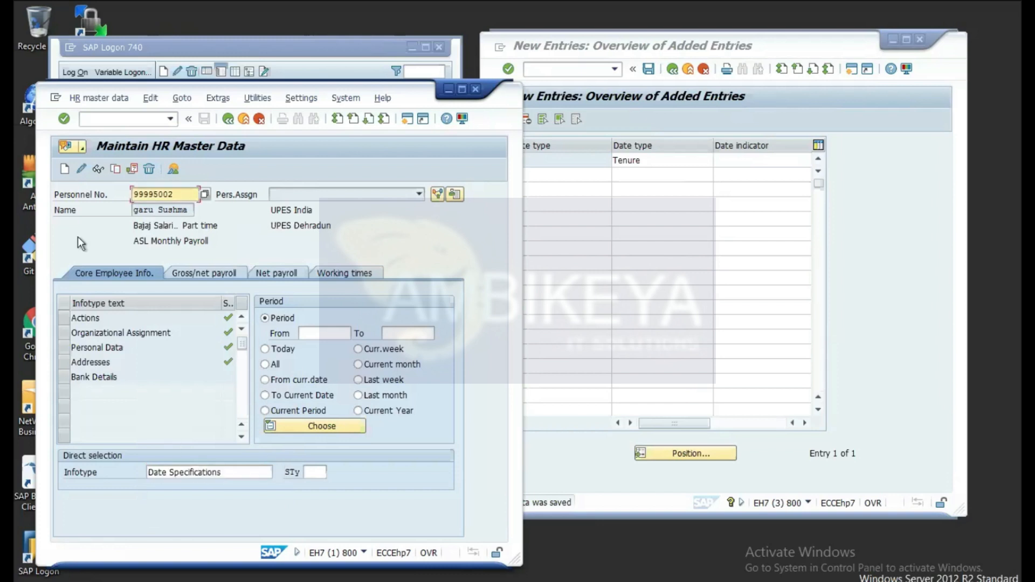
left_click(64, 171)
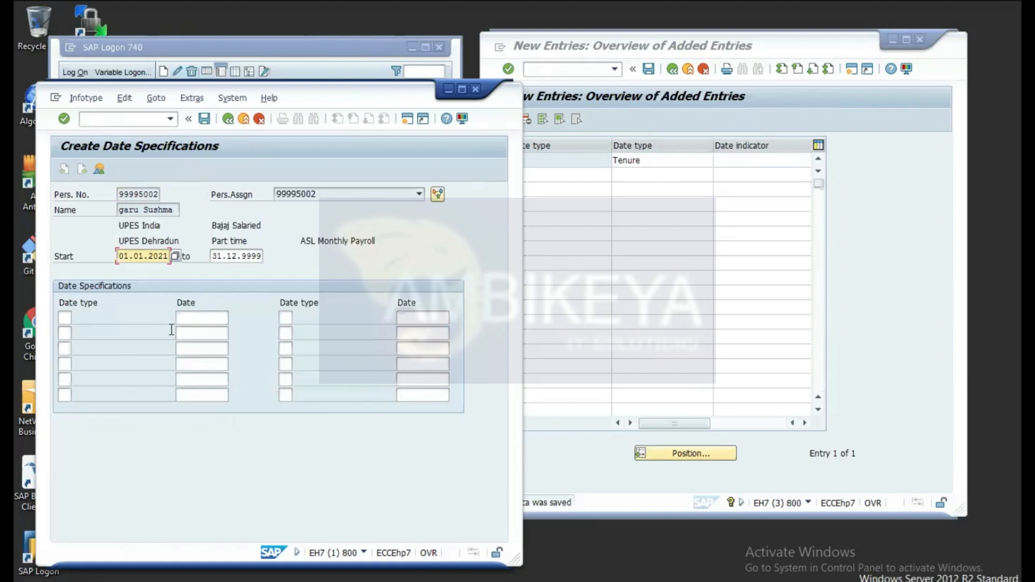
Step: Enter date type 12 Tenure with date 17.06.2021 and save the Date Specifications record
left_click(64, 317)
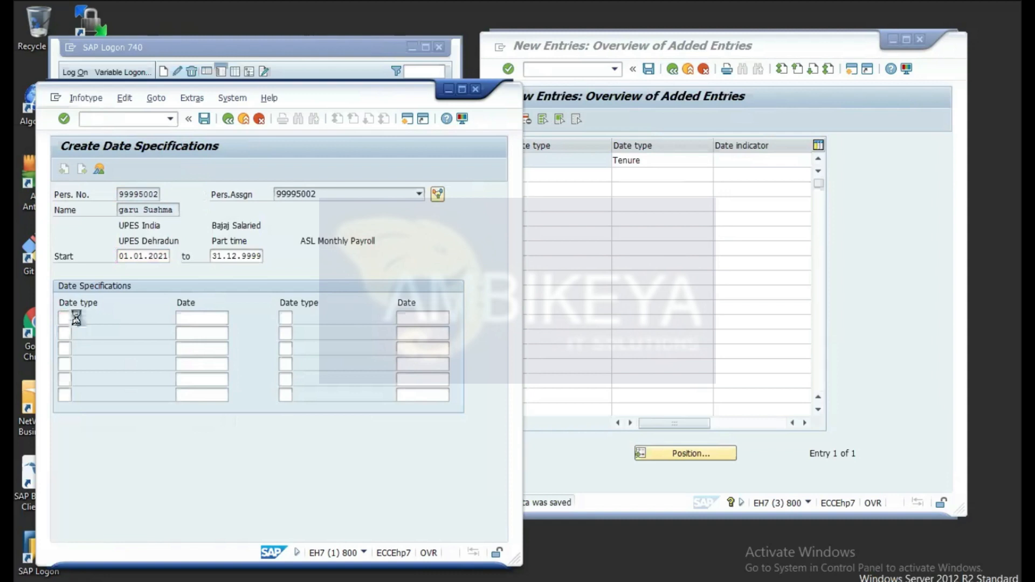
left_click(77, 318)
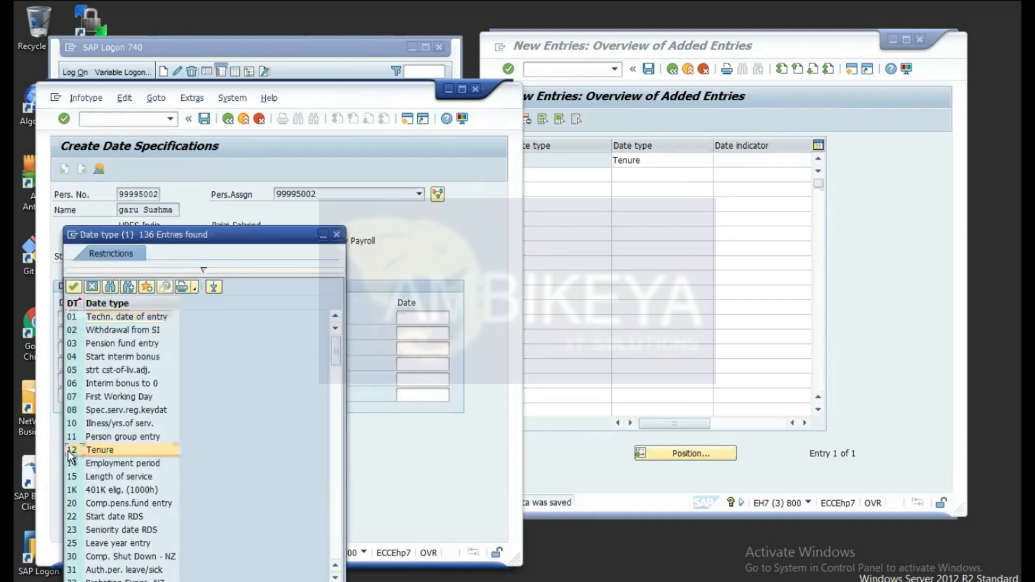
left_click(72, 287)
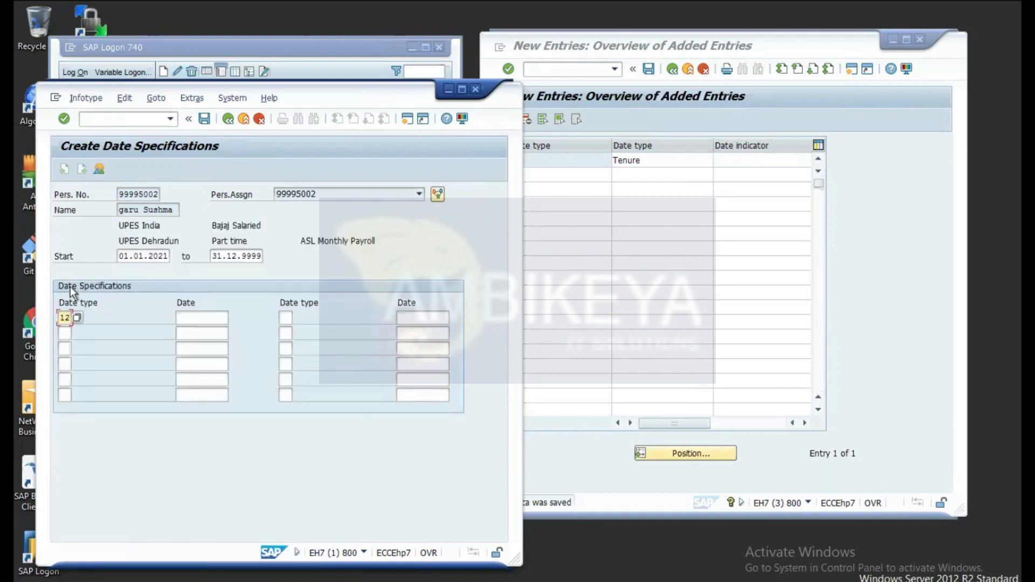
left_click(206, 319)
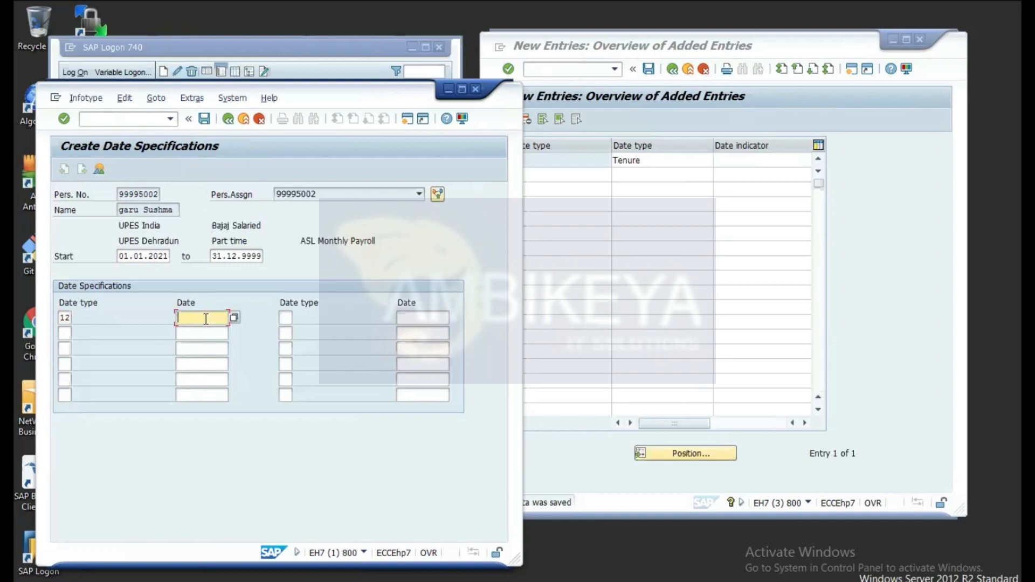
type("17.06.2021")
key("Tab")
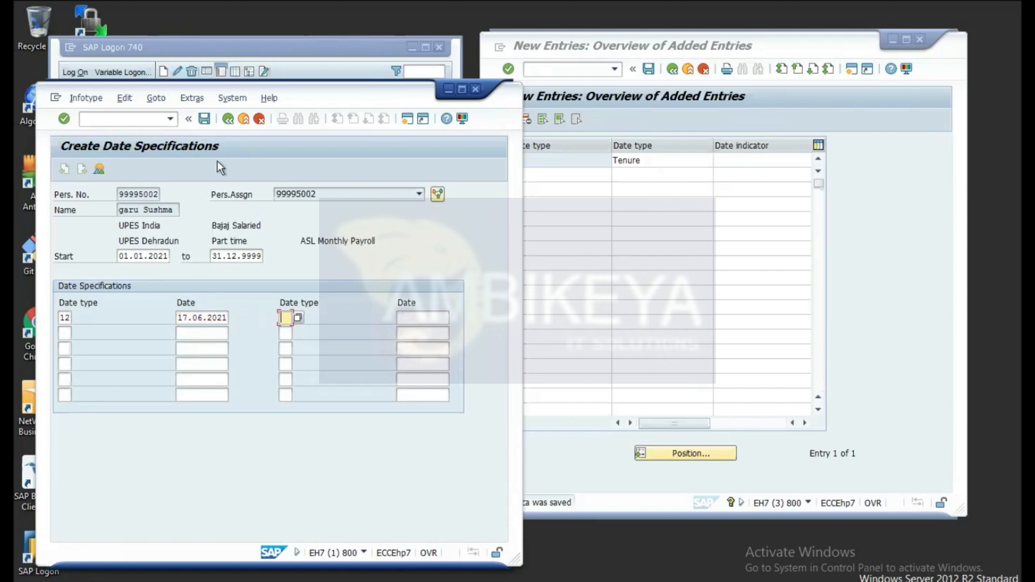
left_click(204, 119)
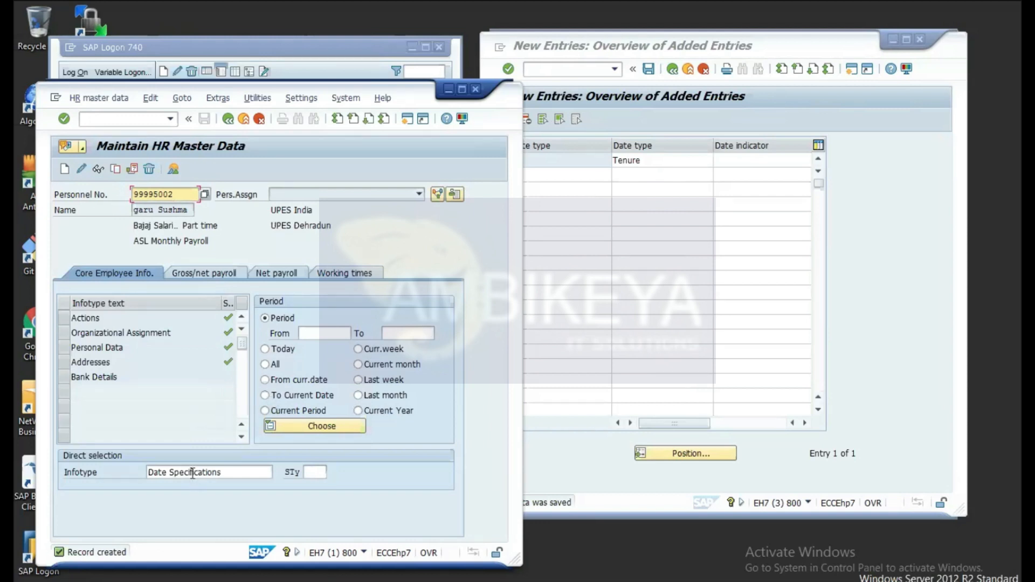
Step: Switch to infotype 105 Communication, cancel the subtype prompt, and display existing Communication records
left_click(230, 472)
key("BackSpace")
key("BackSpace")
key("BackSpace")
key("BackSpace")
key("BackSpace")
key("BackSpace")
key("BackSpace")
key("BackSpace")
key("BackSpace")
key("BackSpace")
key("BackSpace")
key("BackSpace")
key("BackSpace")
key("BackSpace")
key("BackSpace")
key("BackSpace")
key("BackSpace")
key("BackSpace")
key("BackSpace")
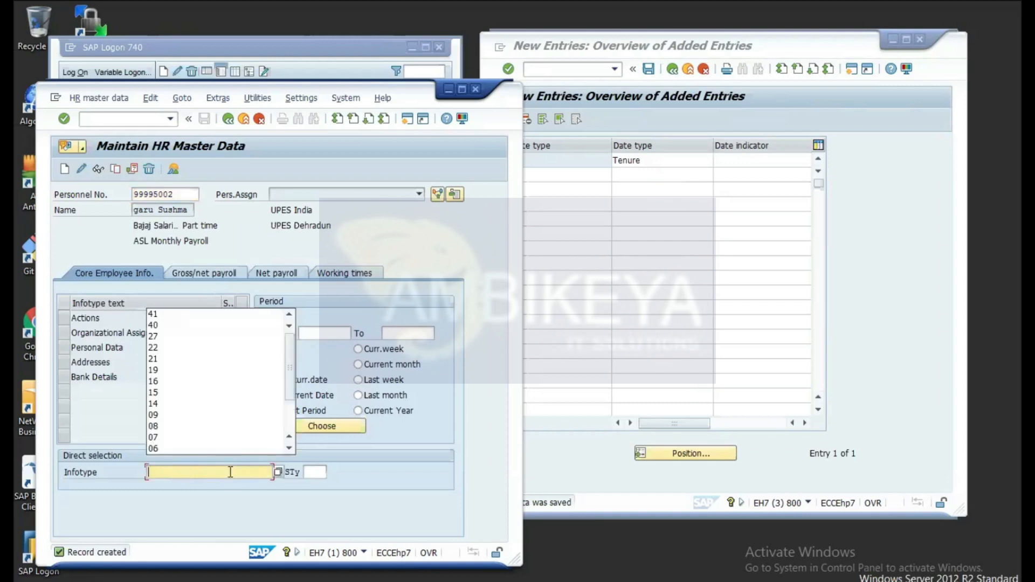
type("105")
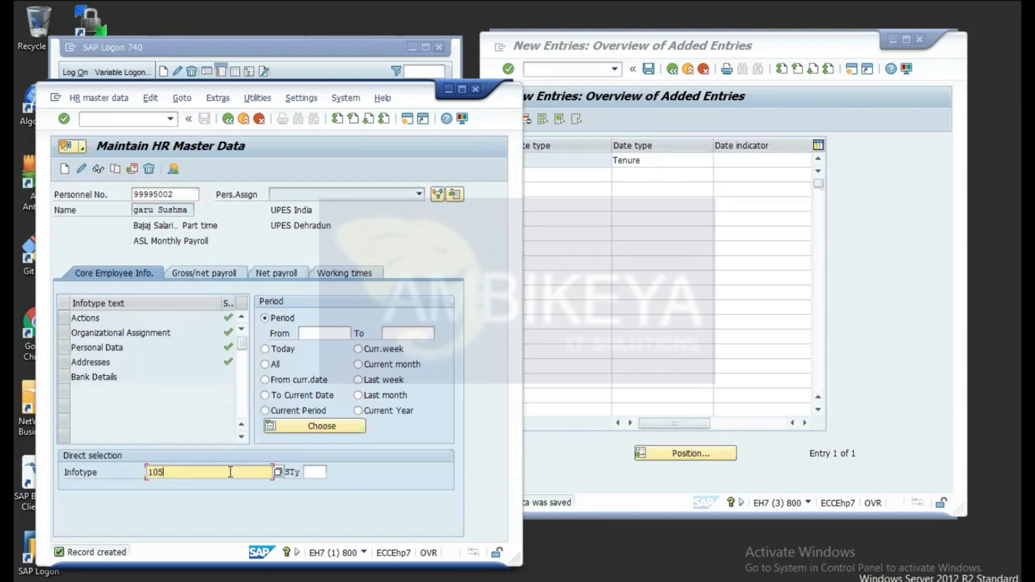
key("Return")
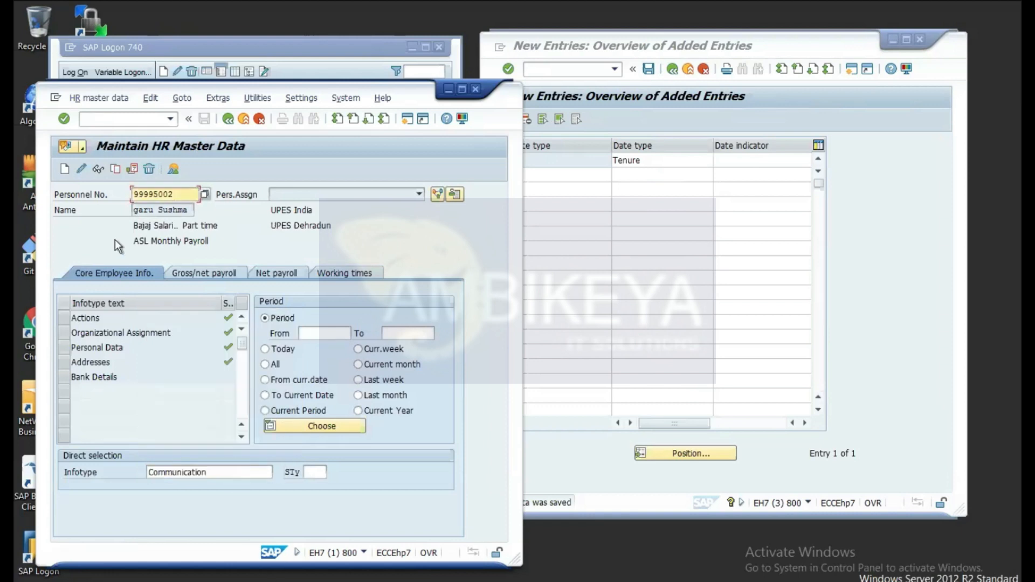
left_click(64, 169)
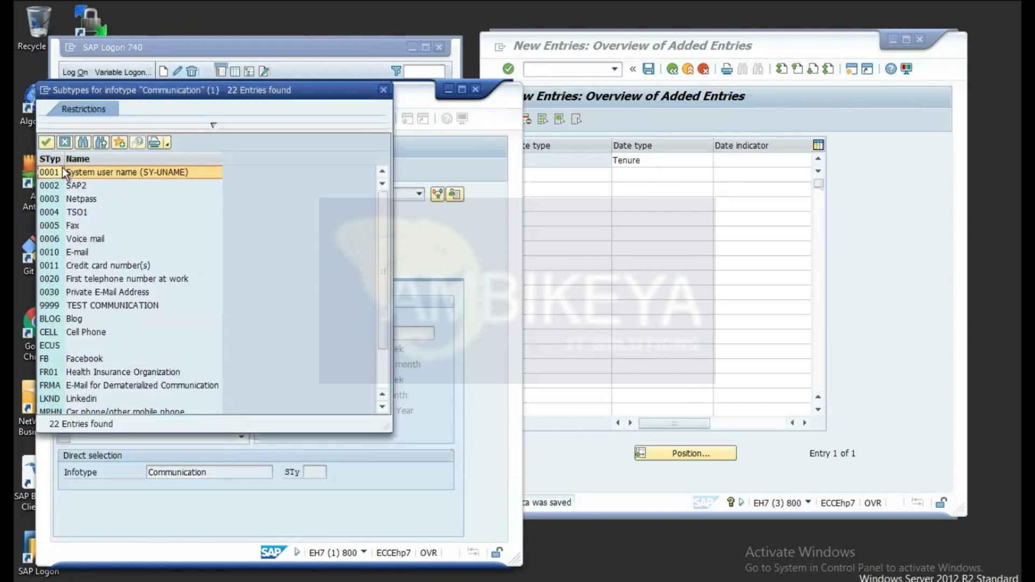
left_click(384, 89)
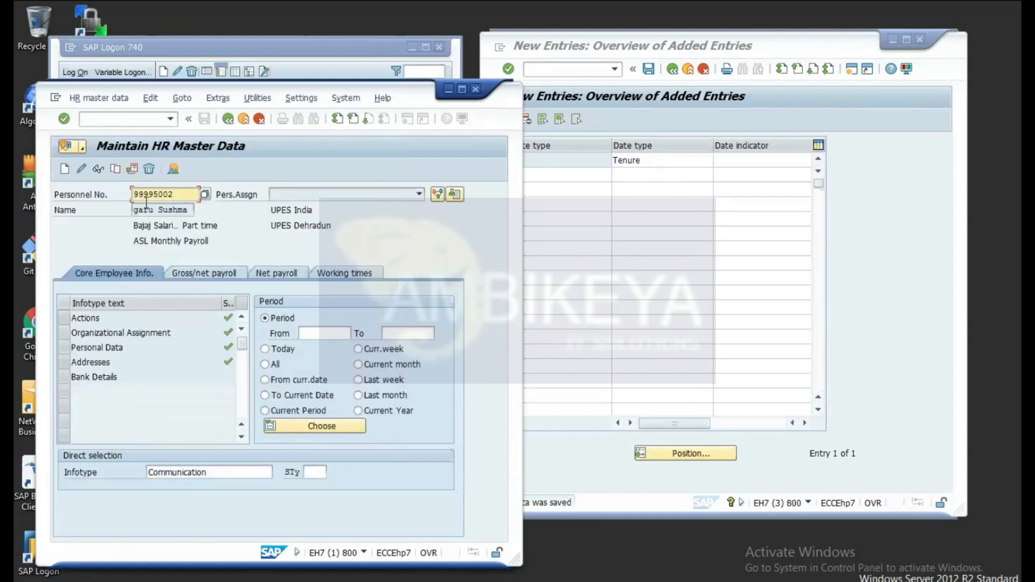
left_click(98, 169)
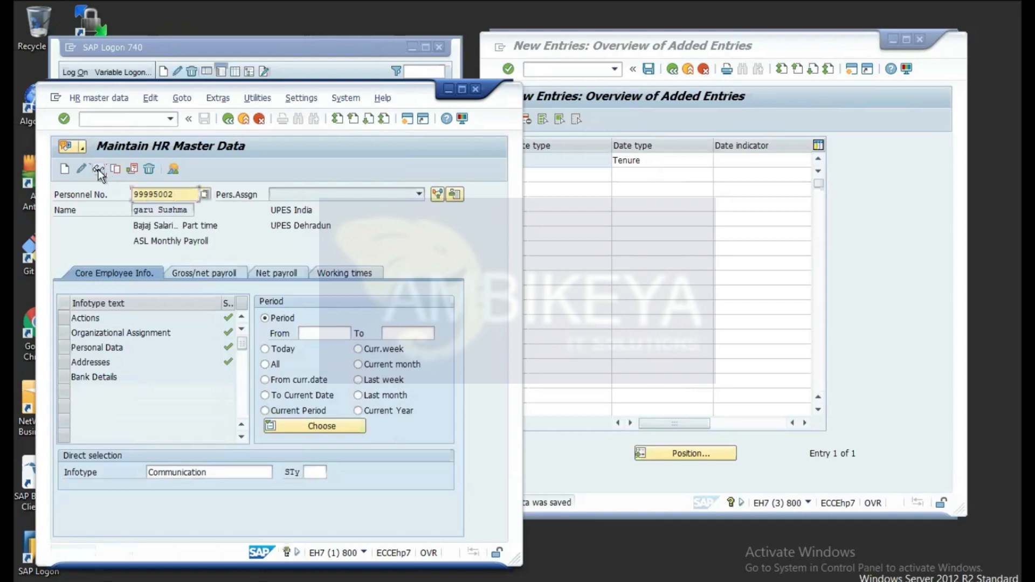
Step: Create a Communication record with subtype 0010 E-mail
left_click(66, 169)
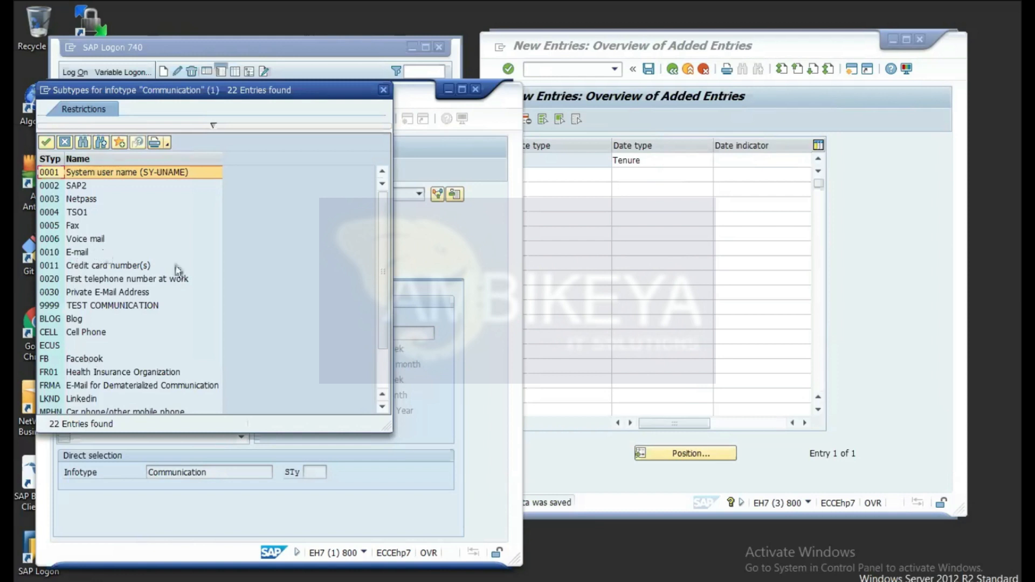
left_click(69, 252)
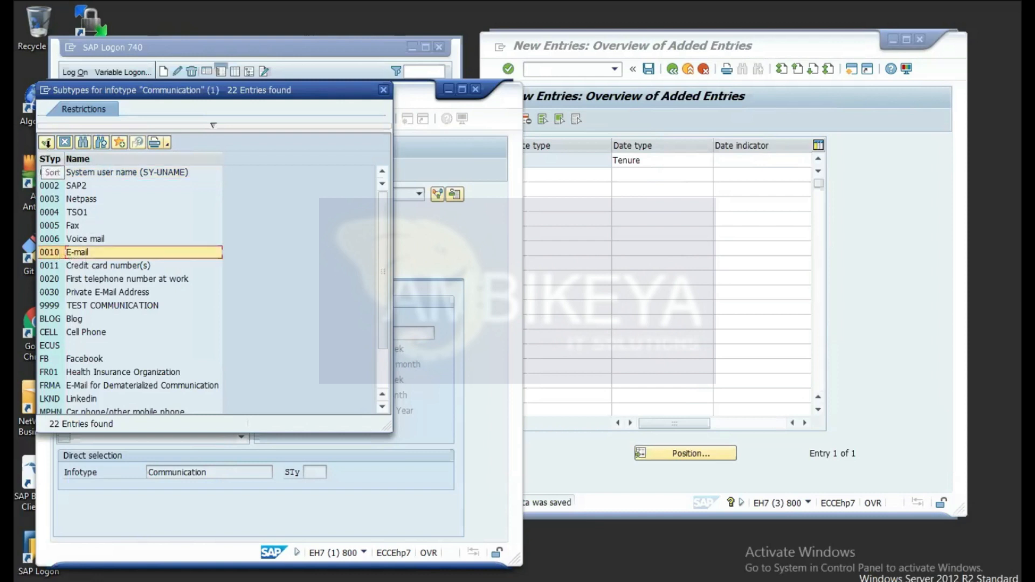
left_click(46, 142)
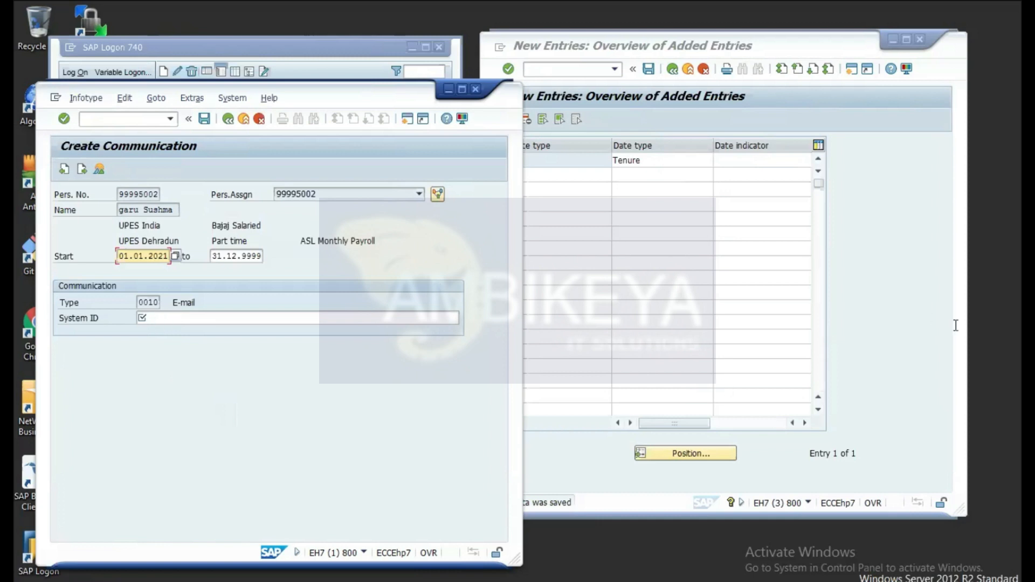
Step: Leave the Date Types table in the second session and open the SAP Reference IMG via /nspro
left_click(915, 267)
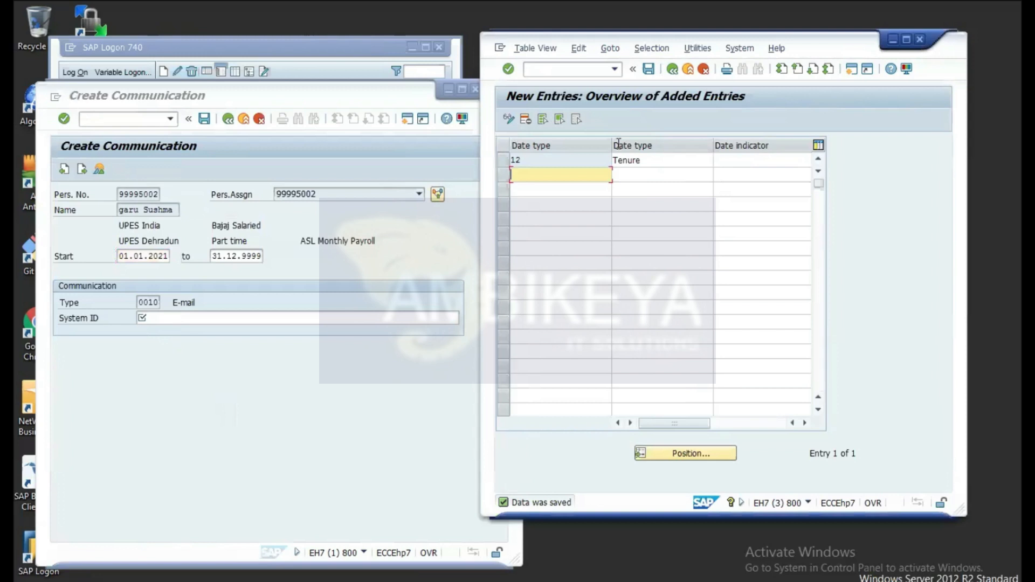
left_click(676, 71)
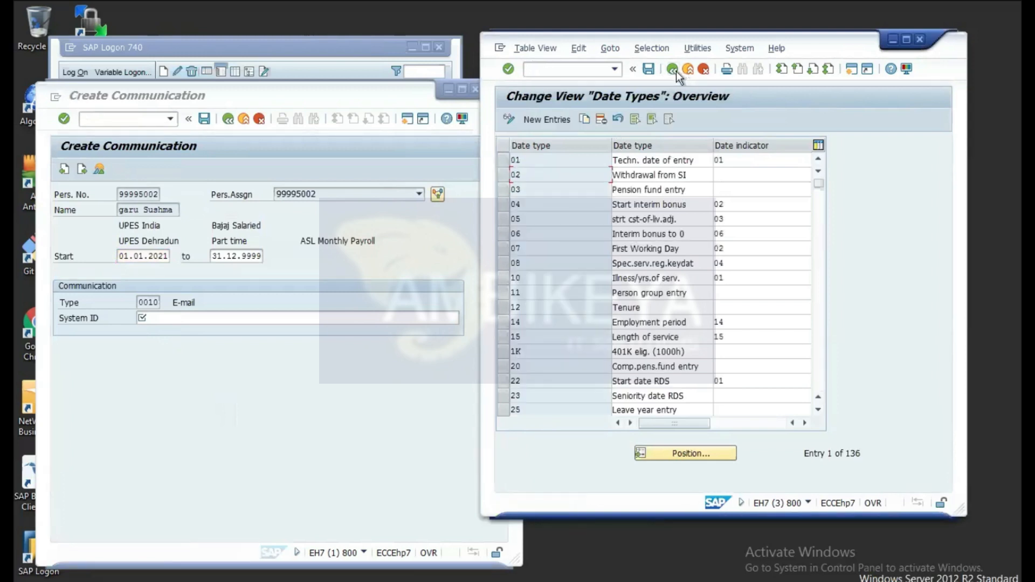
left_click(562, 68)
type("/")
type("nspro")
key("Return")
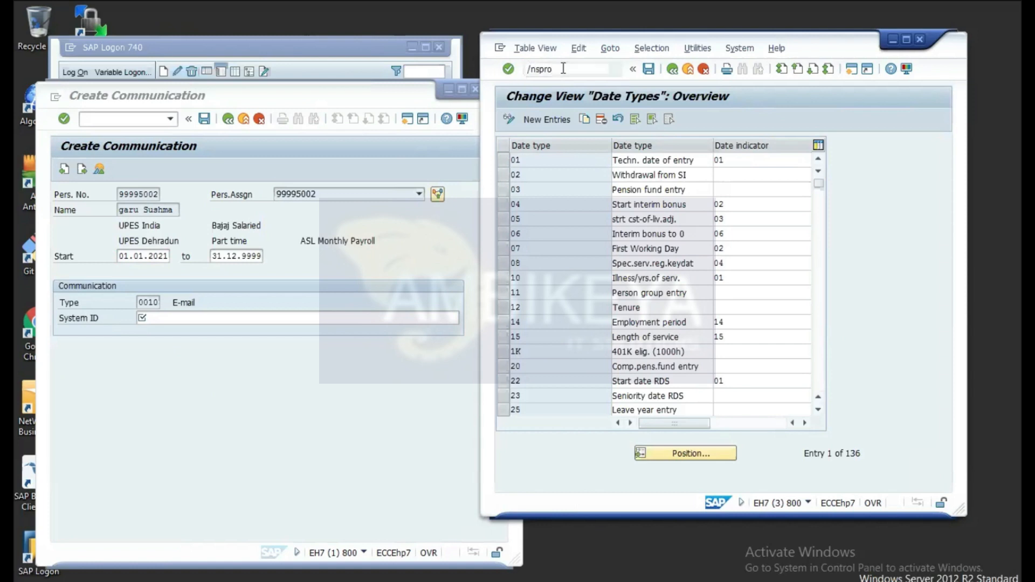
left_click(533, 120)
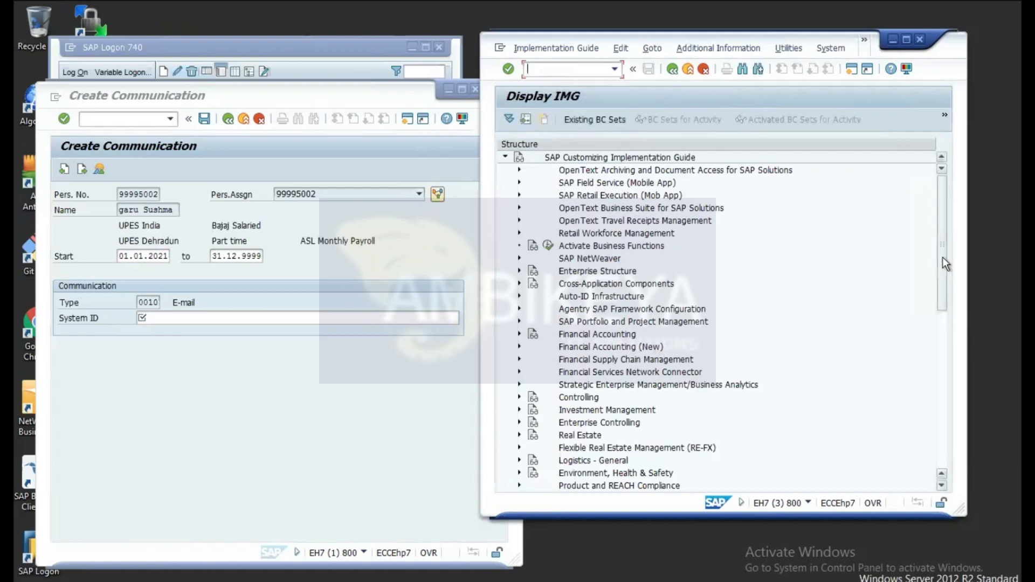
scroll(937, 277, "down", 3)
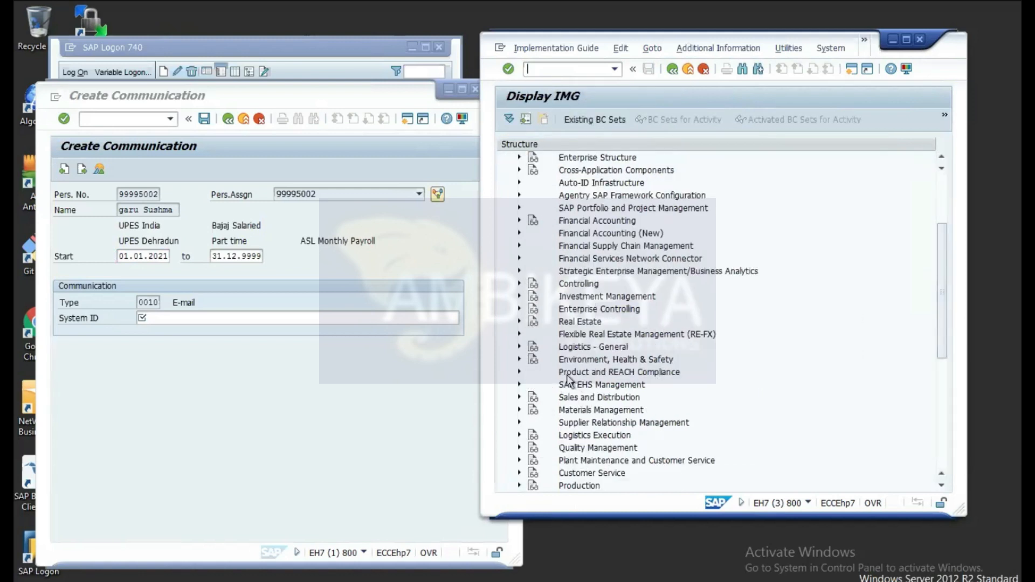
scroll(940, 286, "down", 2)
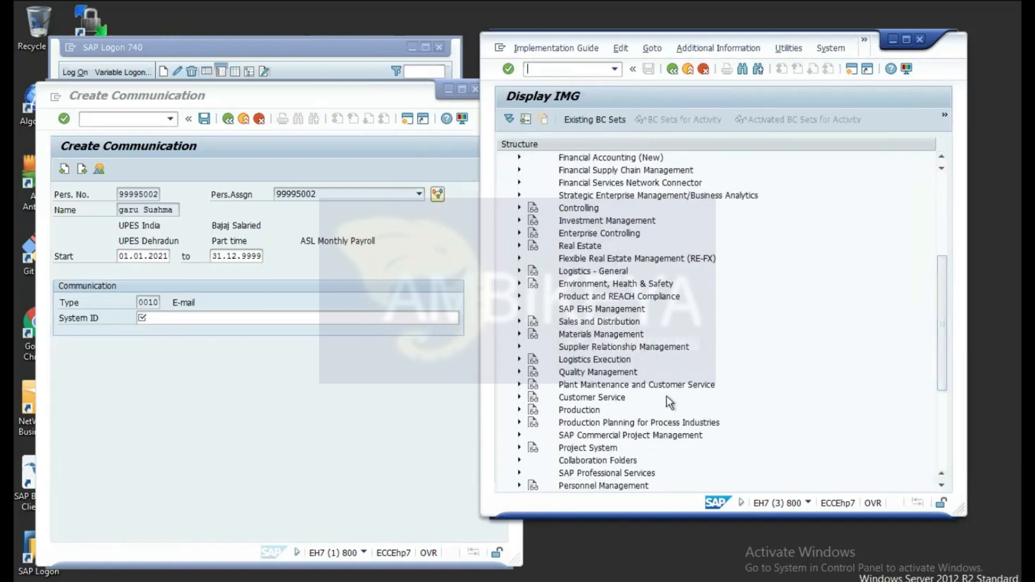
Step: Expand Personnel Management > Personnel Administration > Communication in the IMG tree, collapsing Evaluation Basis
left_click(519, 486)
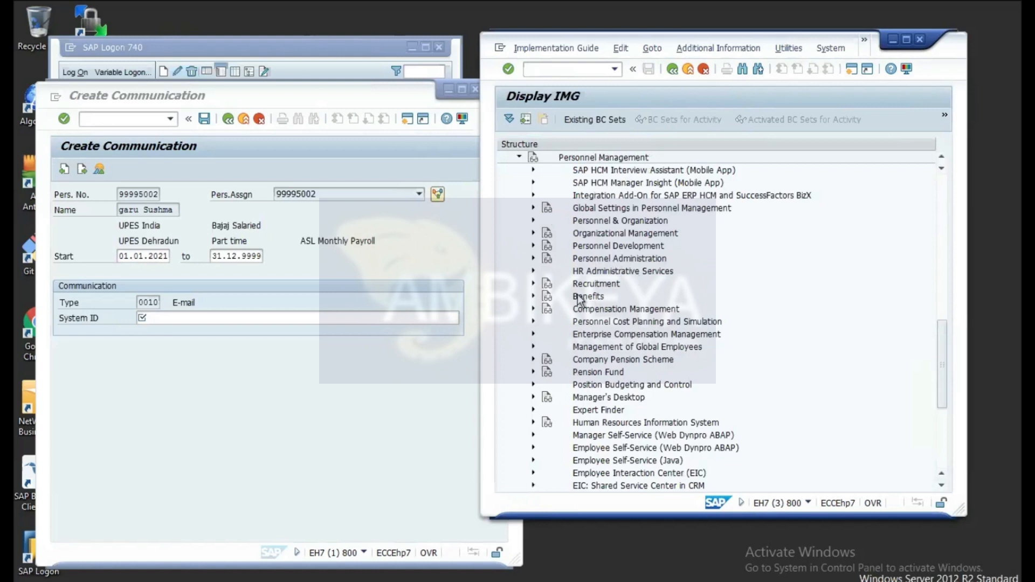
left_click(534, 258)
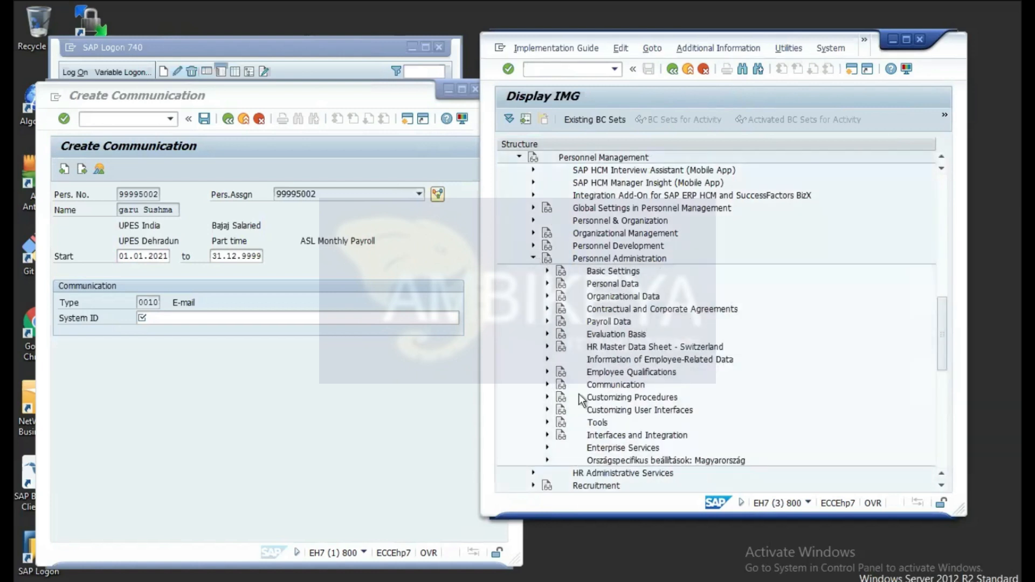
left_click(548, 333)
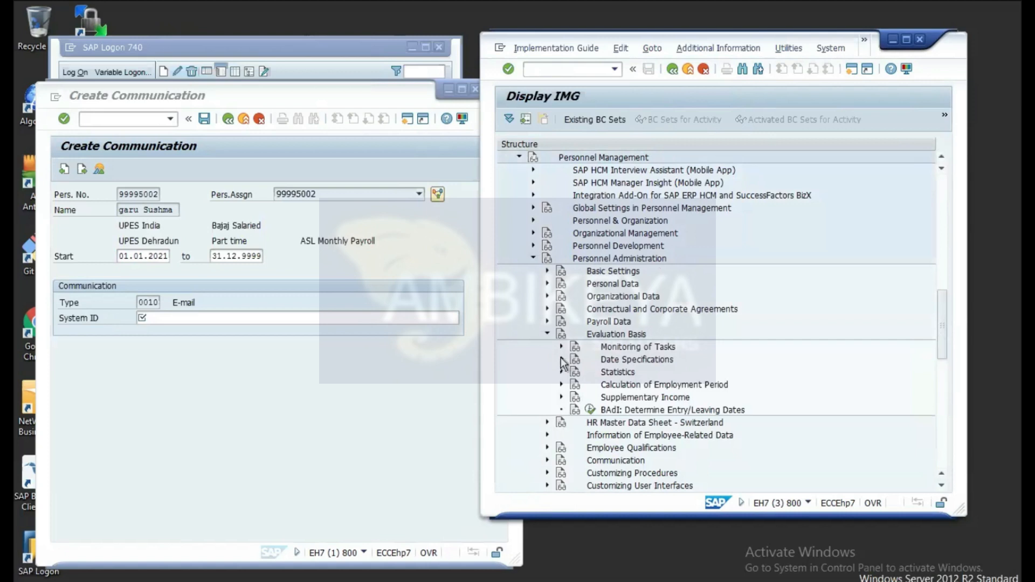
left_click(548, 333)
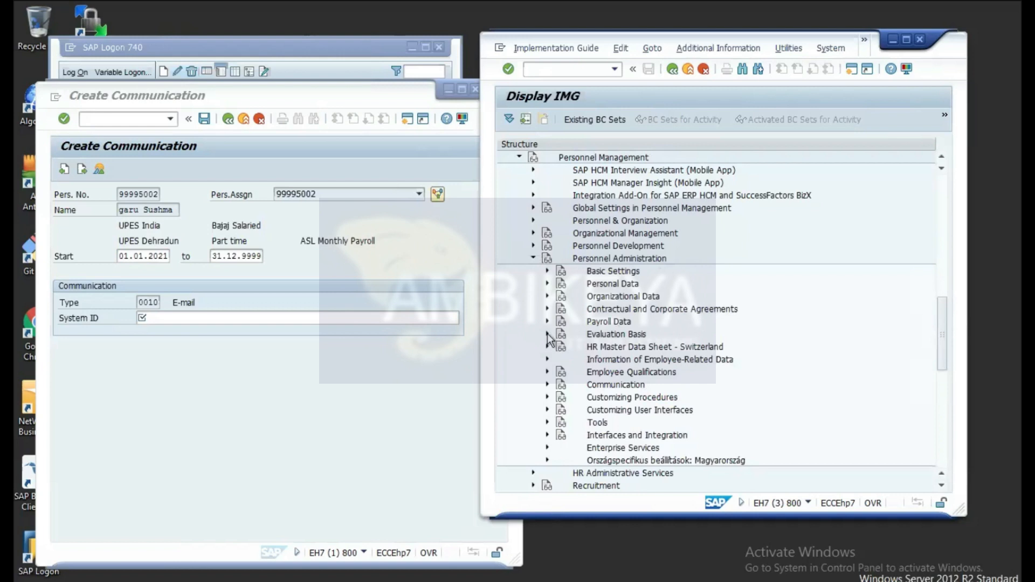
left_click(548, 385)
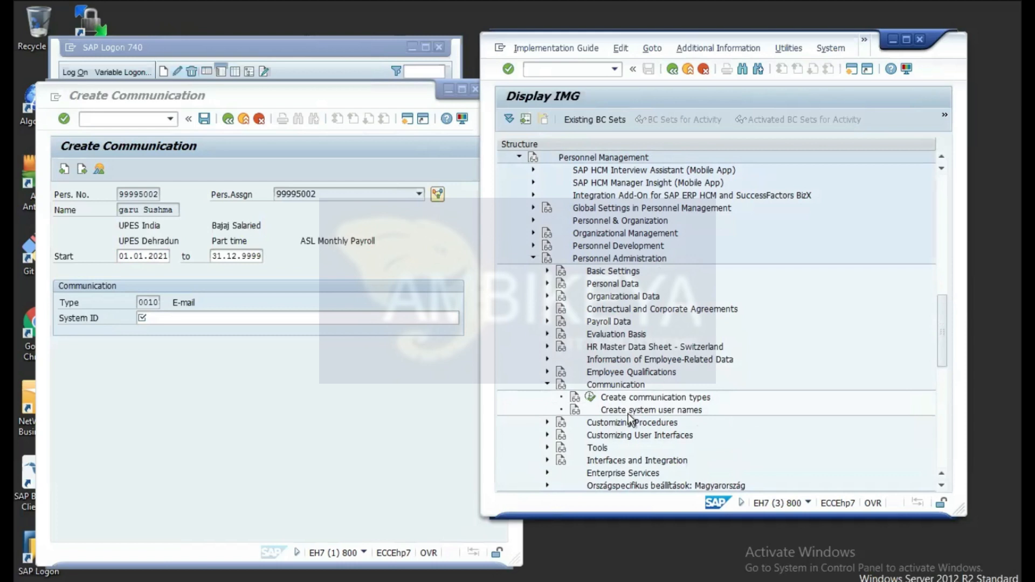
mouse_move(701, 10)
Step: In Create communication types, add a new entry 0040 named 'Instagram'
left_click(591, 400)
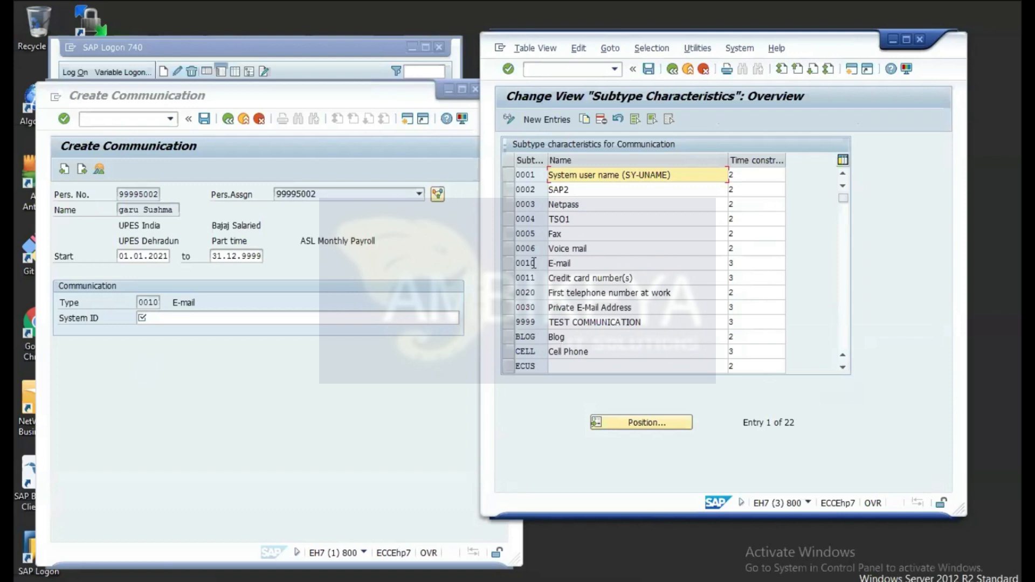
left_click(533, 121)
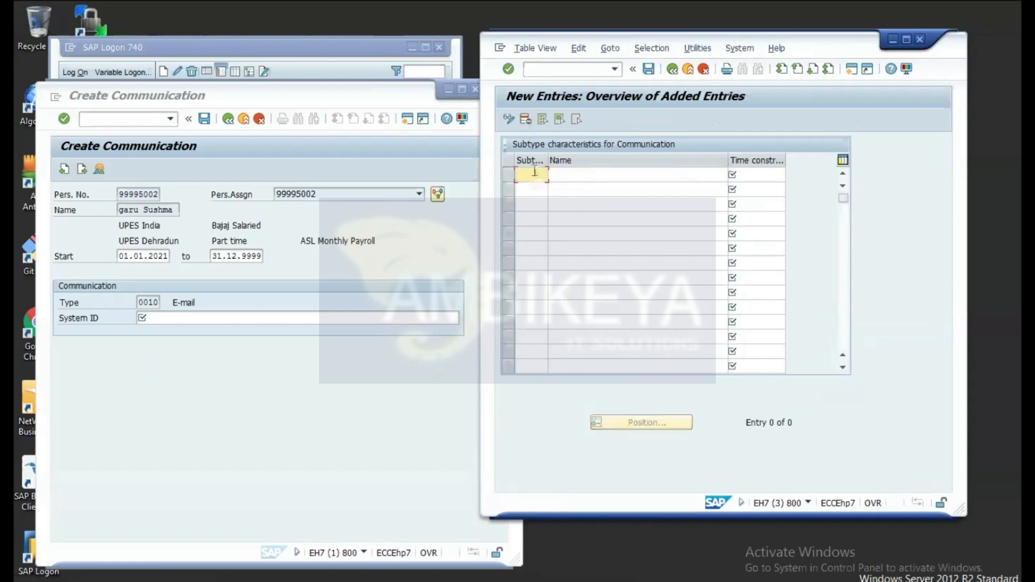
type("0040")
left_click(589, 176)
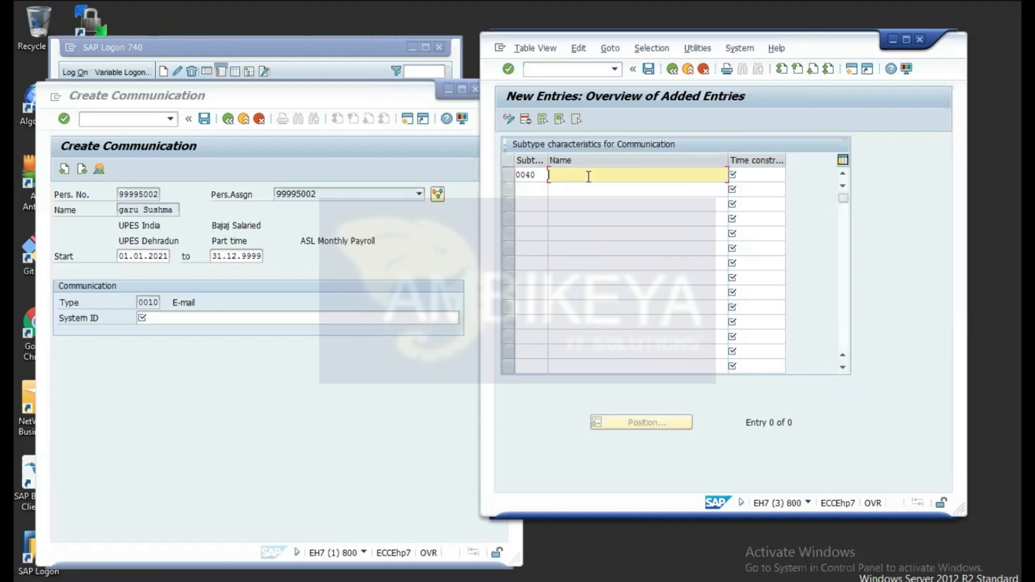
type("Instagram")
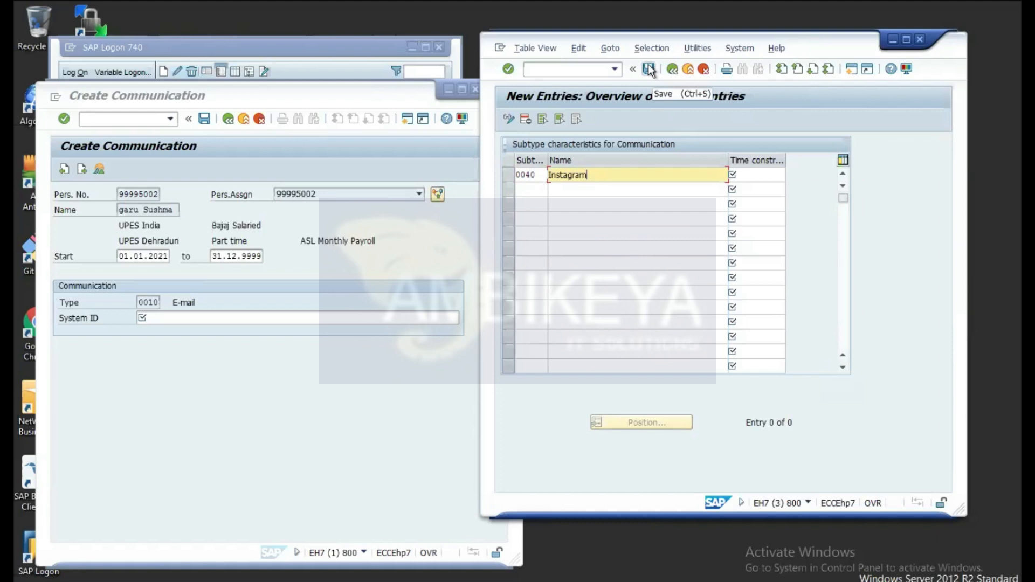
Step: Give subtype 0040 time constraint 3 and save it to the customizing request
left_click(760, 178)
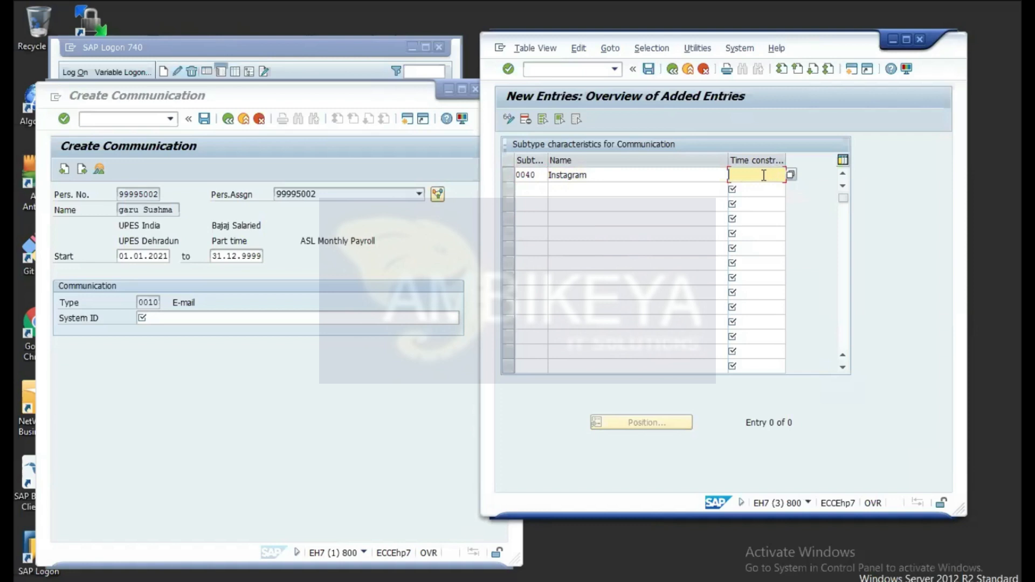
type("3")
left_click(791, 175)
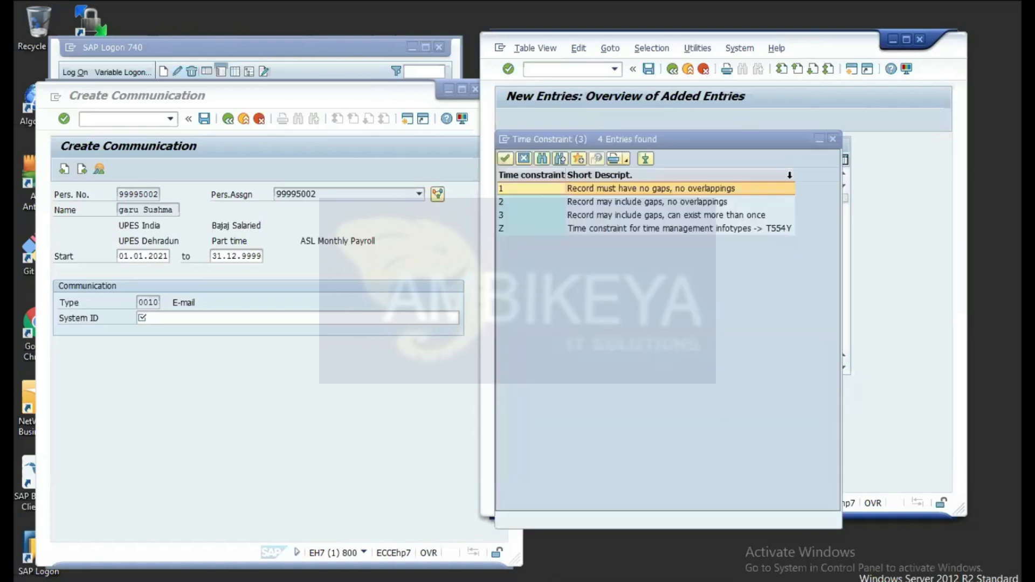
double_click(555, 216)
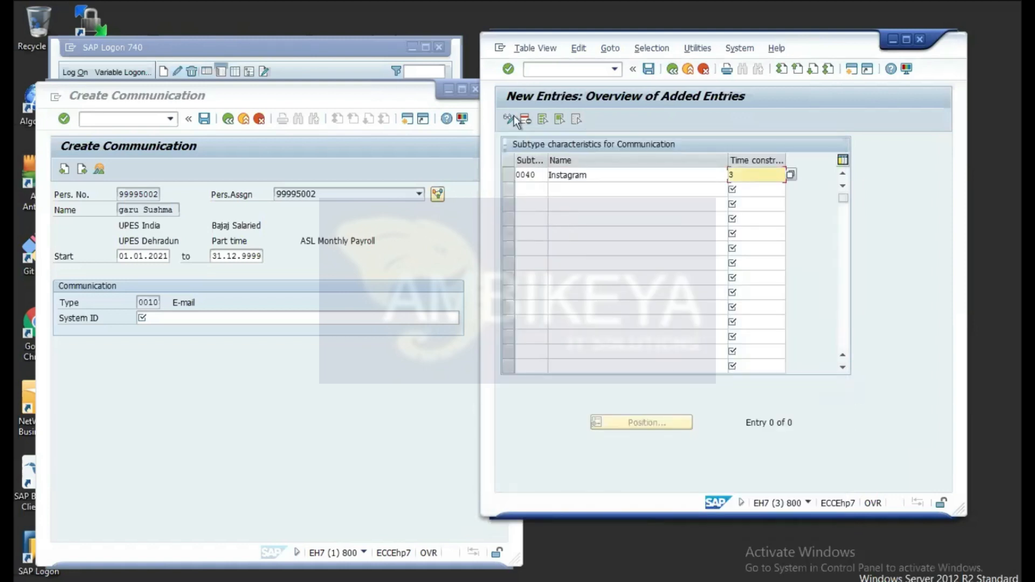
left_click(650, 69)
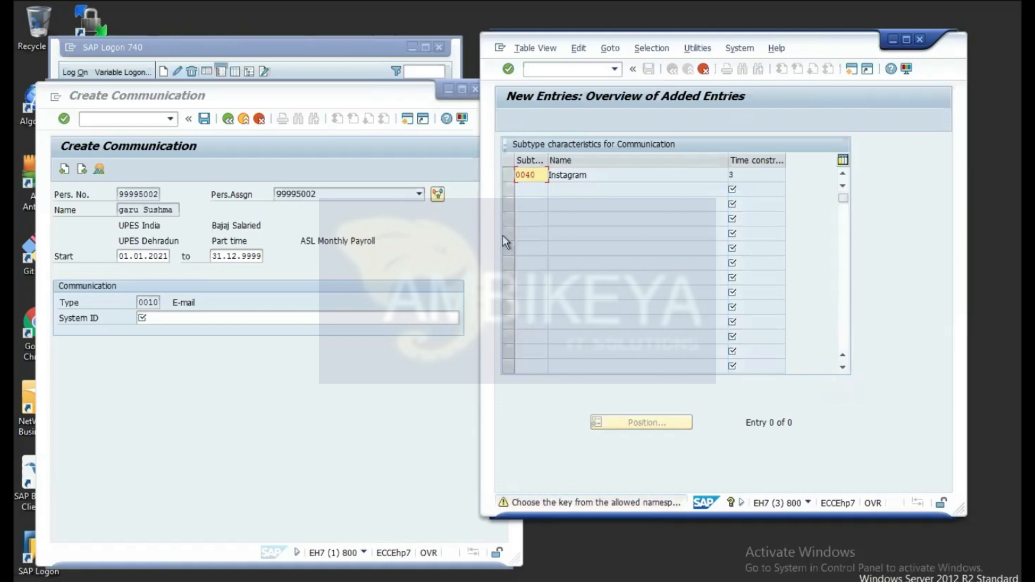
left_click(509, 69)
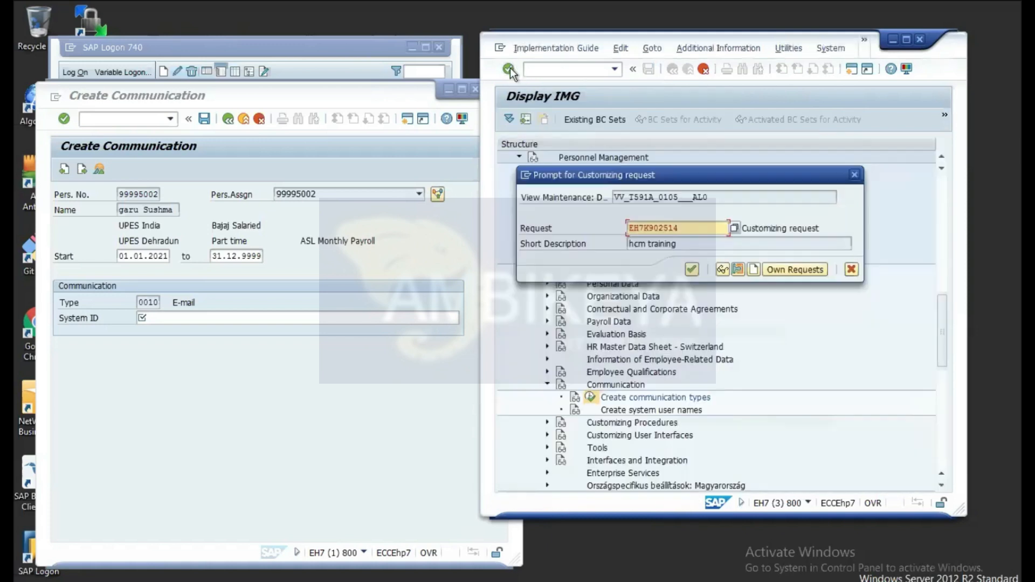
left_click(692, 269)
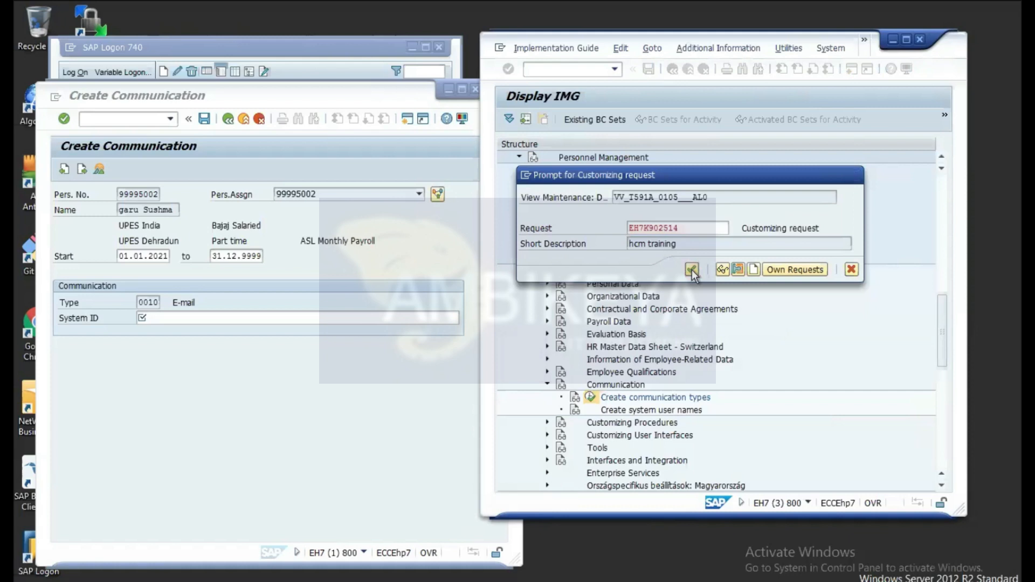
Step: Check the Type value list on the Create Communication form for the new Instagram entry
left_click(174, 317)
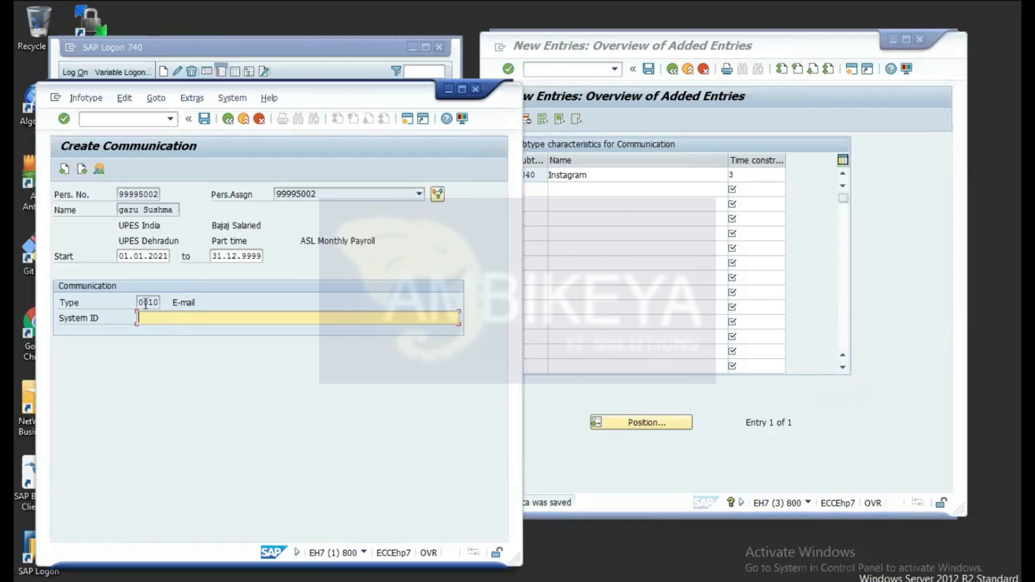
left_click(156, 303)
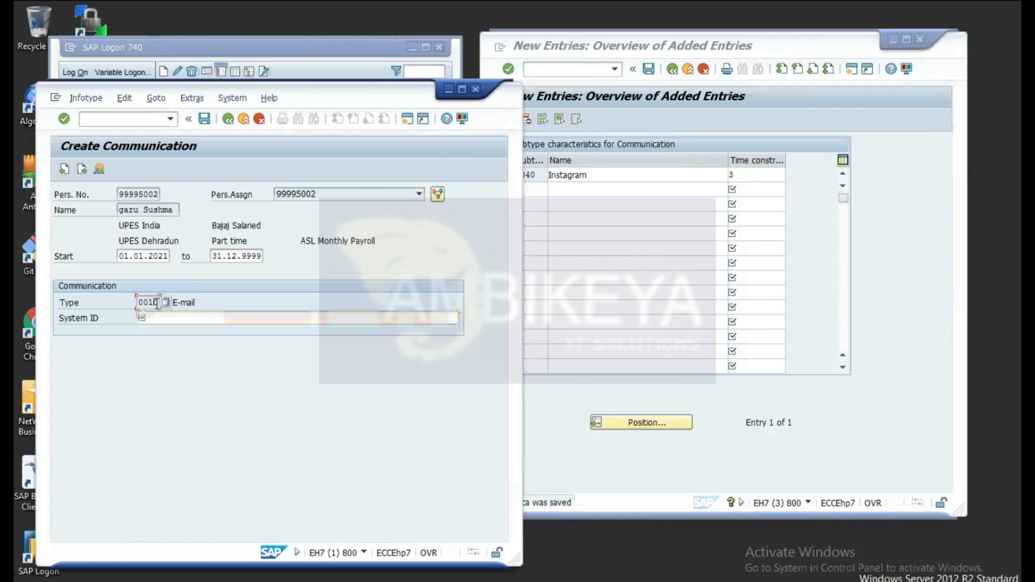
left_click(166, 303)
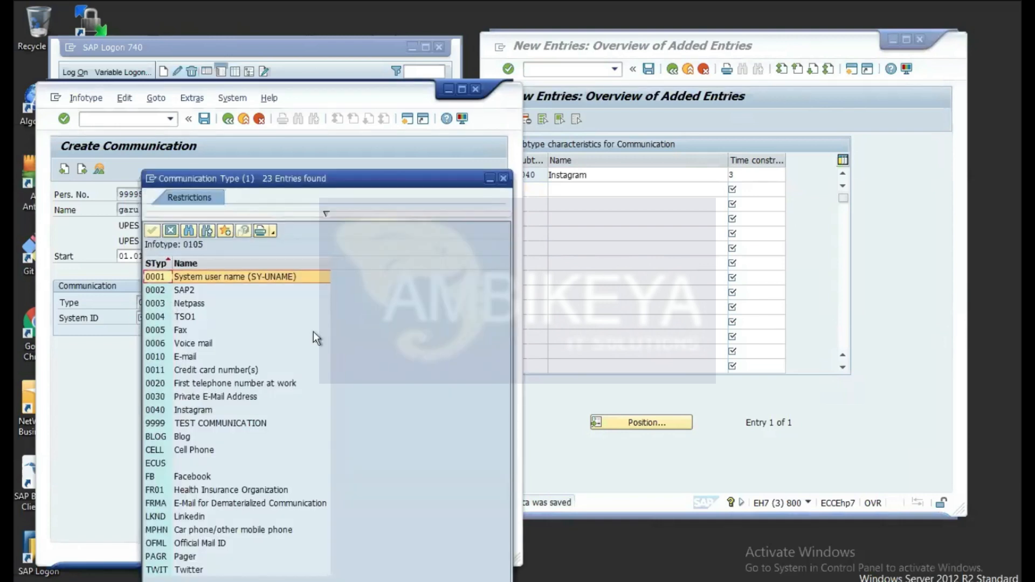
left_click(504, 178)
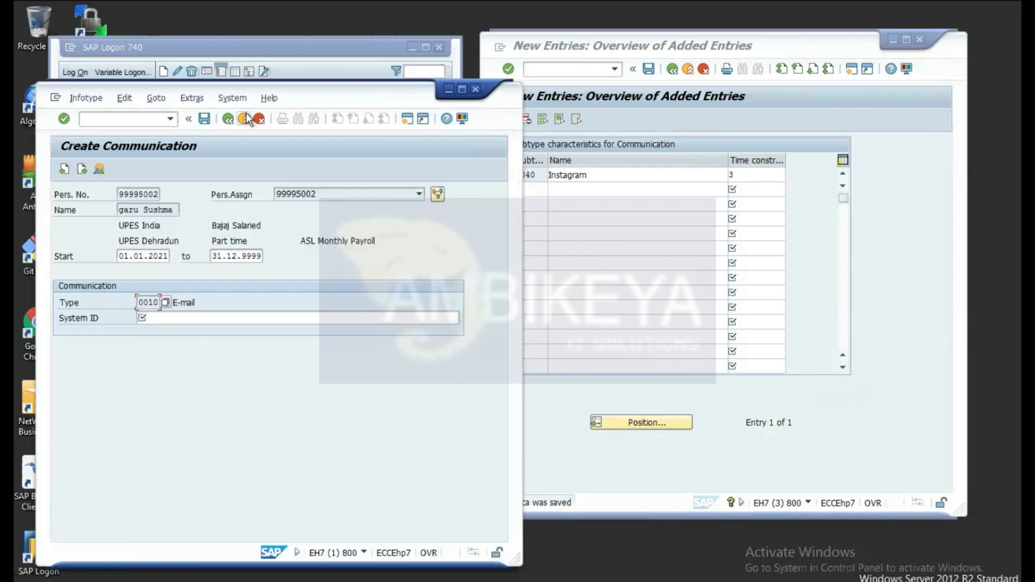
Step: Return to Maintain HR Master Data with /npa30
left_click(148, 120)
type("/npa")
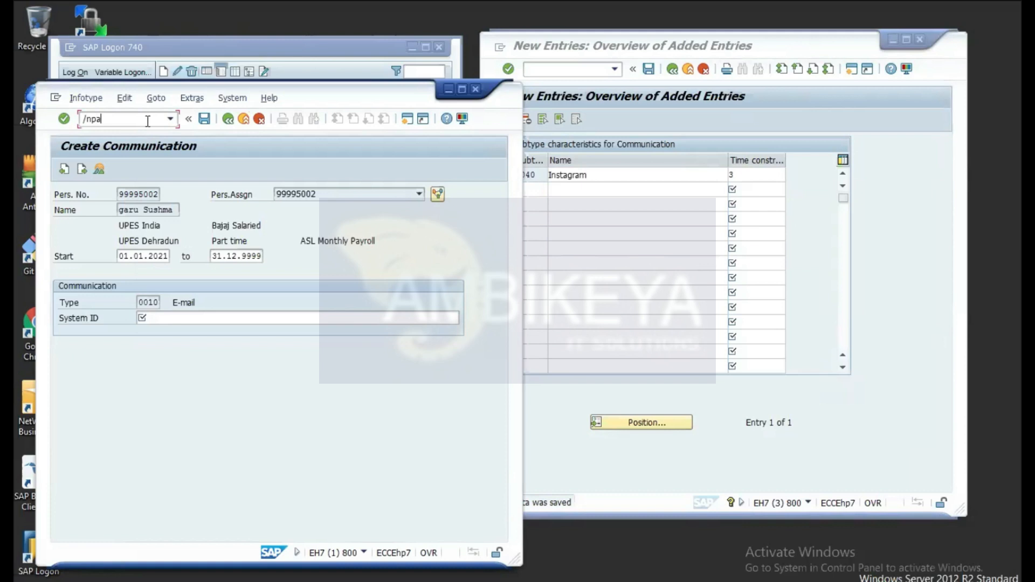
type("30")
key("Return")
Step: Change the selected infotype from Loans to 105 Communication
type("4")
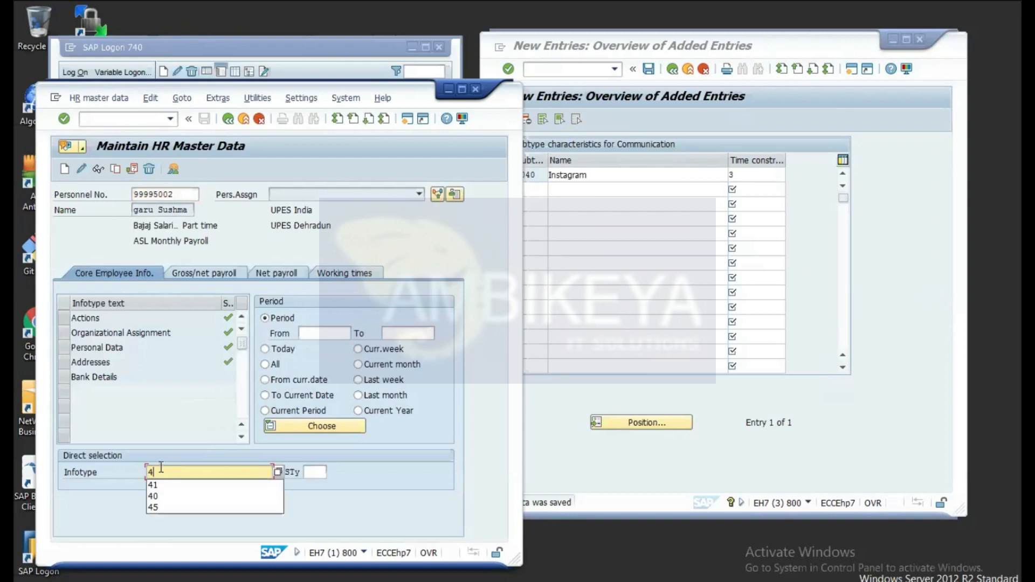
left_click(157, 509)
key("Return")
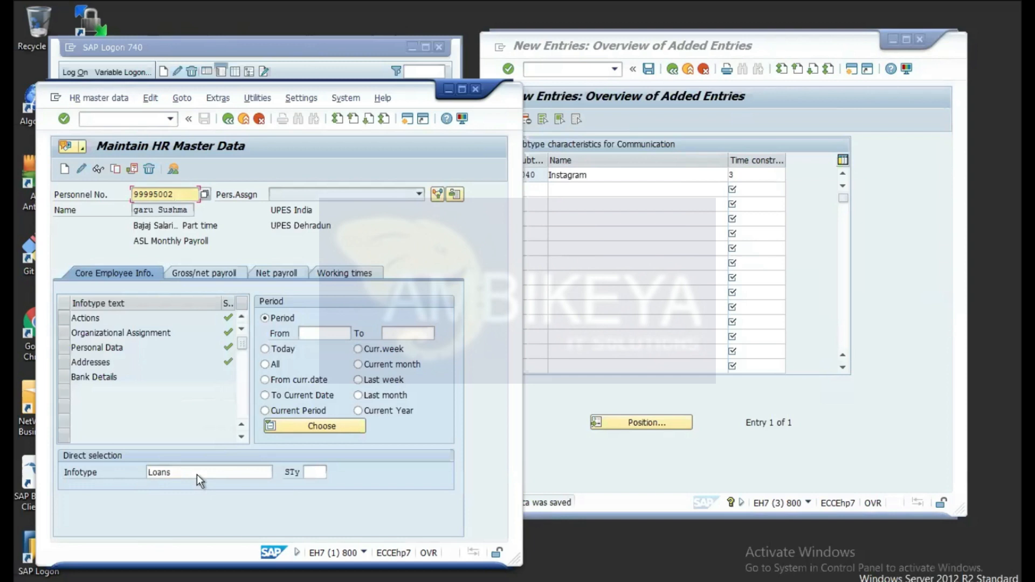
left_click(181, 471)
key("BackSpace")
key("BackSpace")
key("BackSpace")
key("BackSpace")
key("BackSpace")
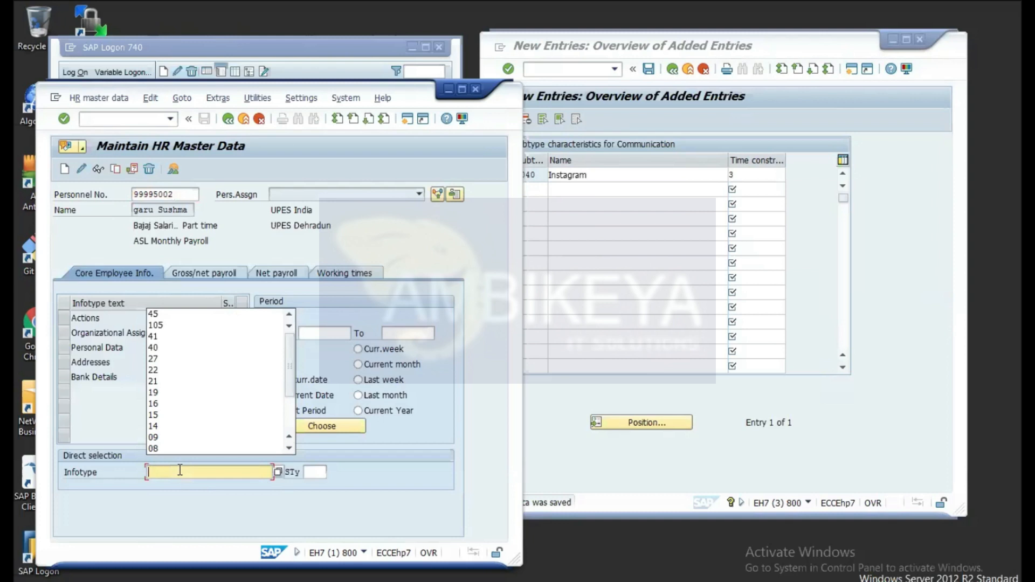
type("105")
key("Return")
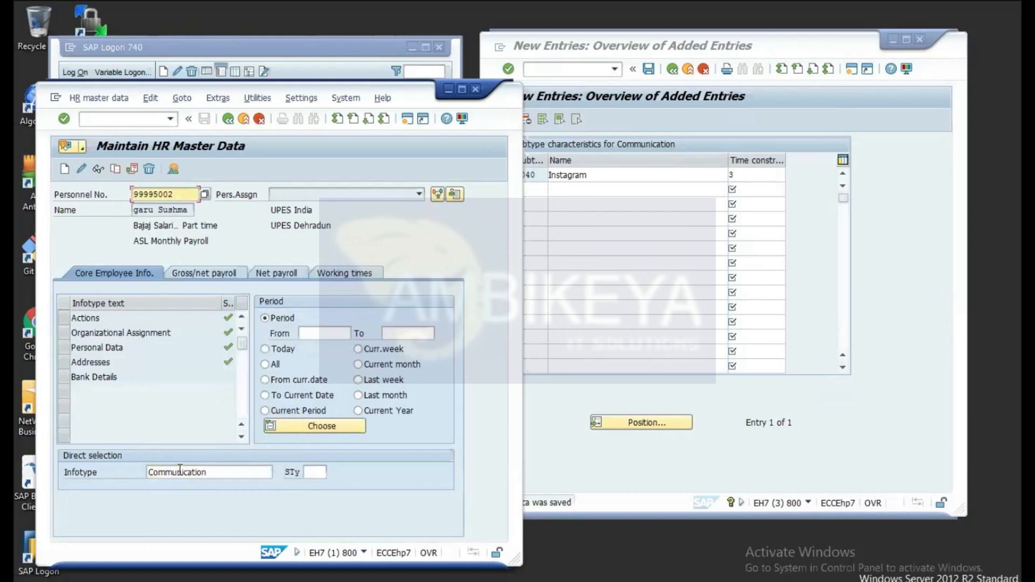
Step: Start a new Communication record and select subtype 0040 Instagram from the subtype list
left_click(65, 171)
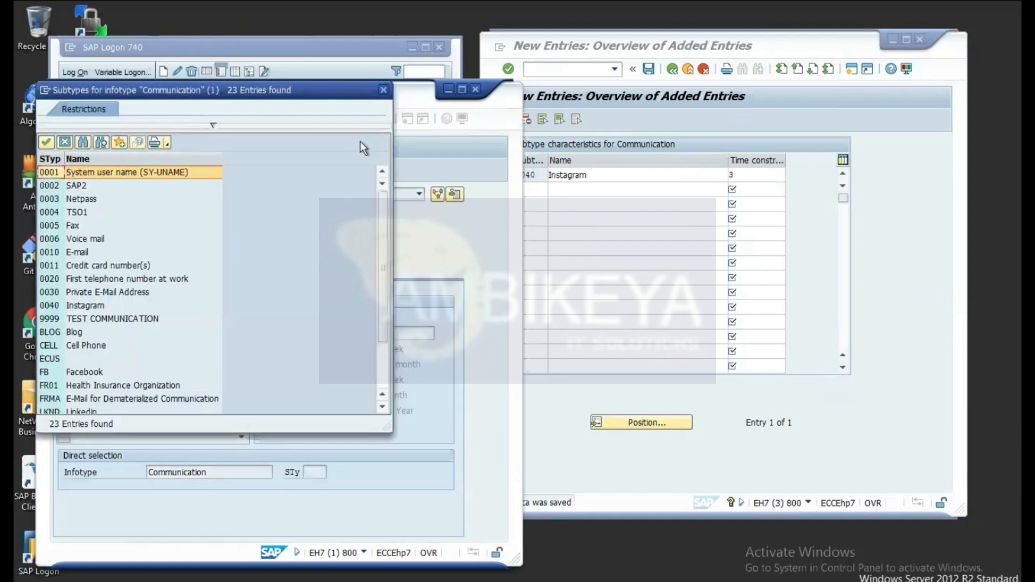
left_click(384, 89)
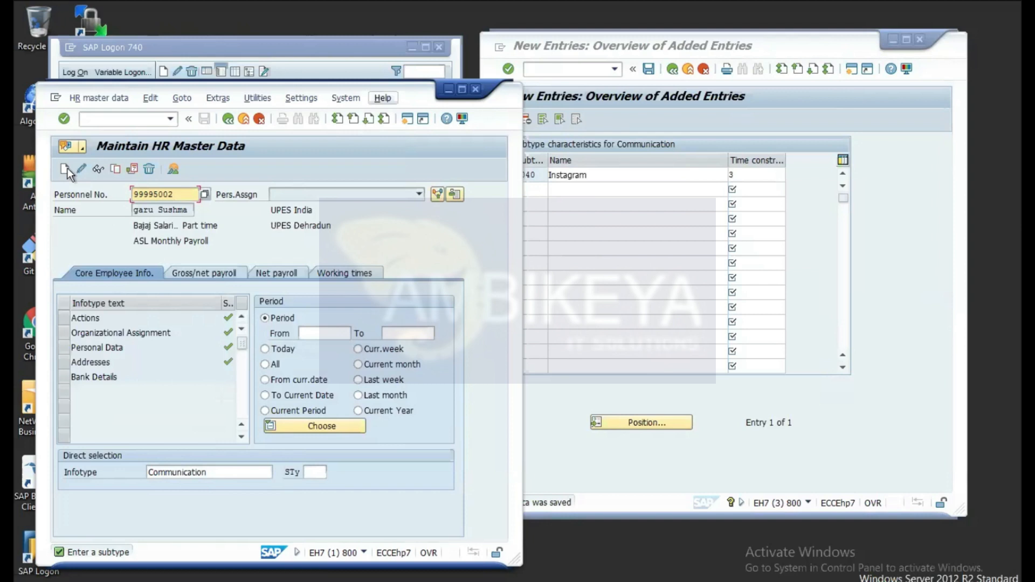
left_click(66, 169)
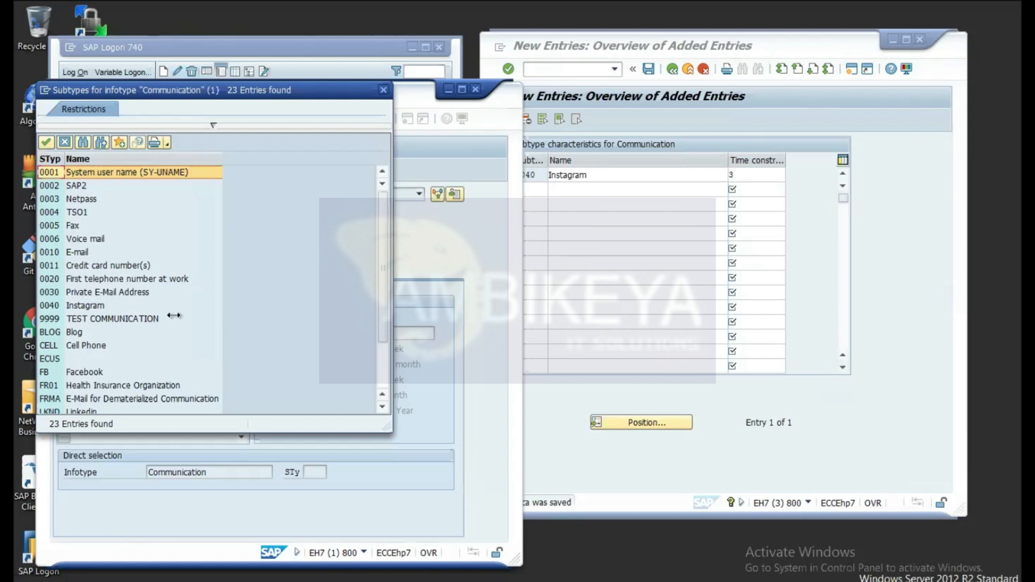
left_click(47, 306)
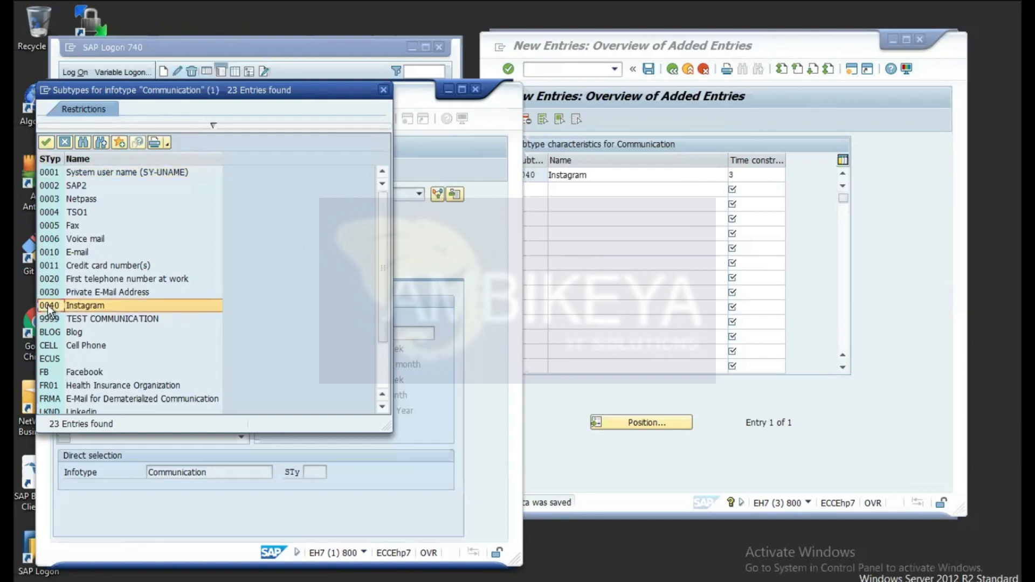